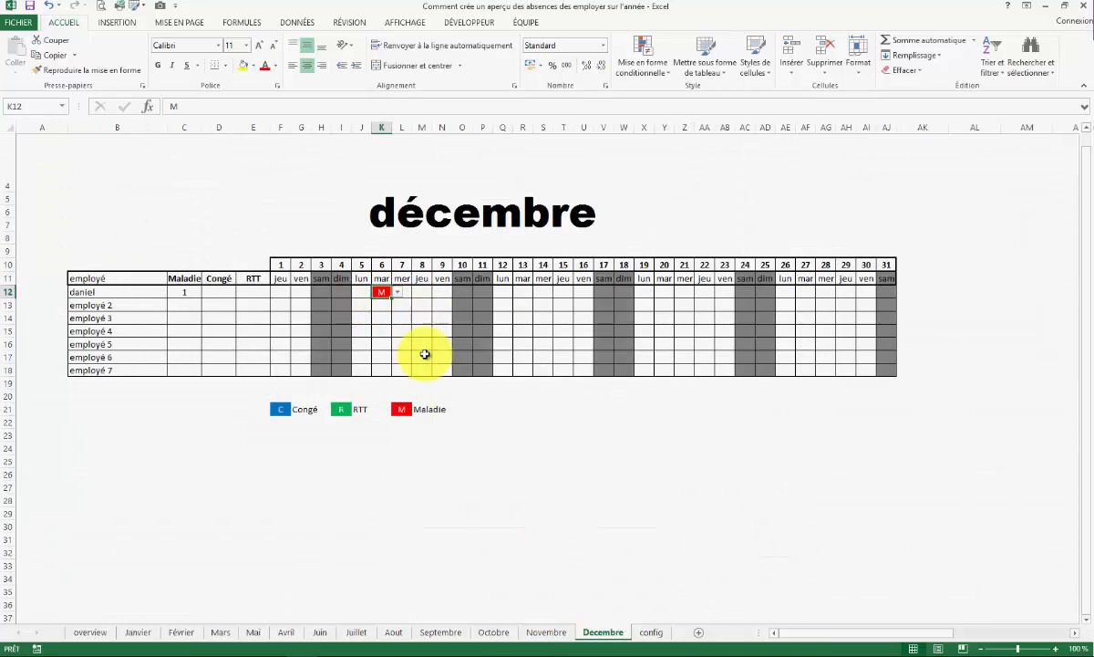
# Step: Examine the year, employee name, absence totals and monthly rows of the annual absence calendar
pyautogui.click(463, 473)
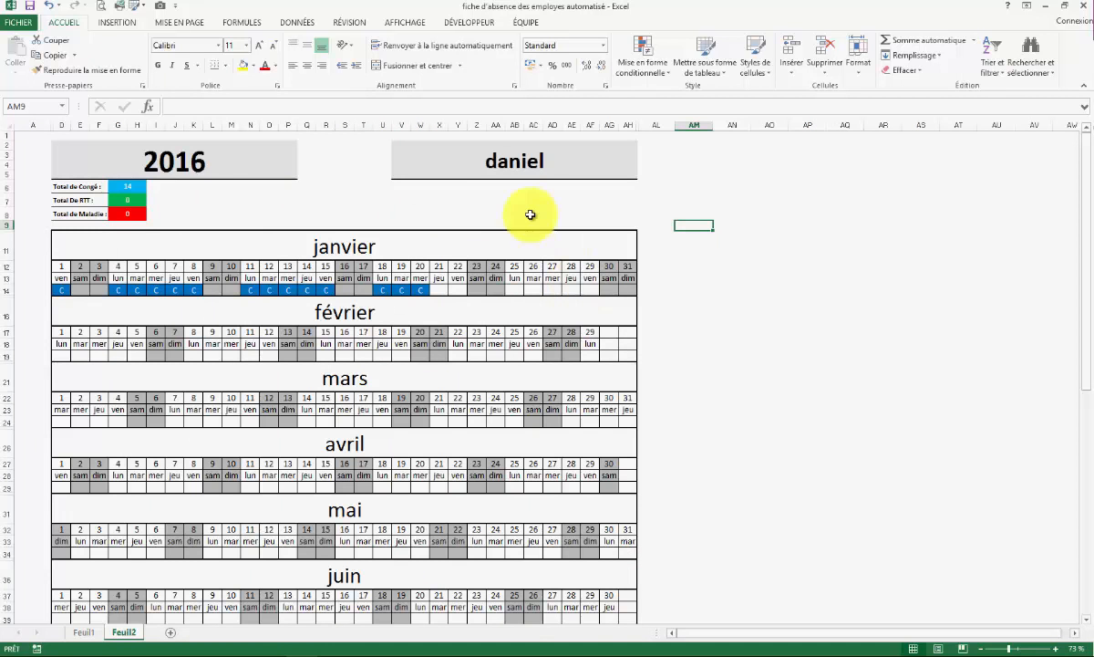
pyautogui.click(216, 171)
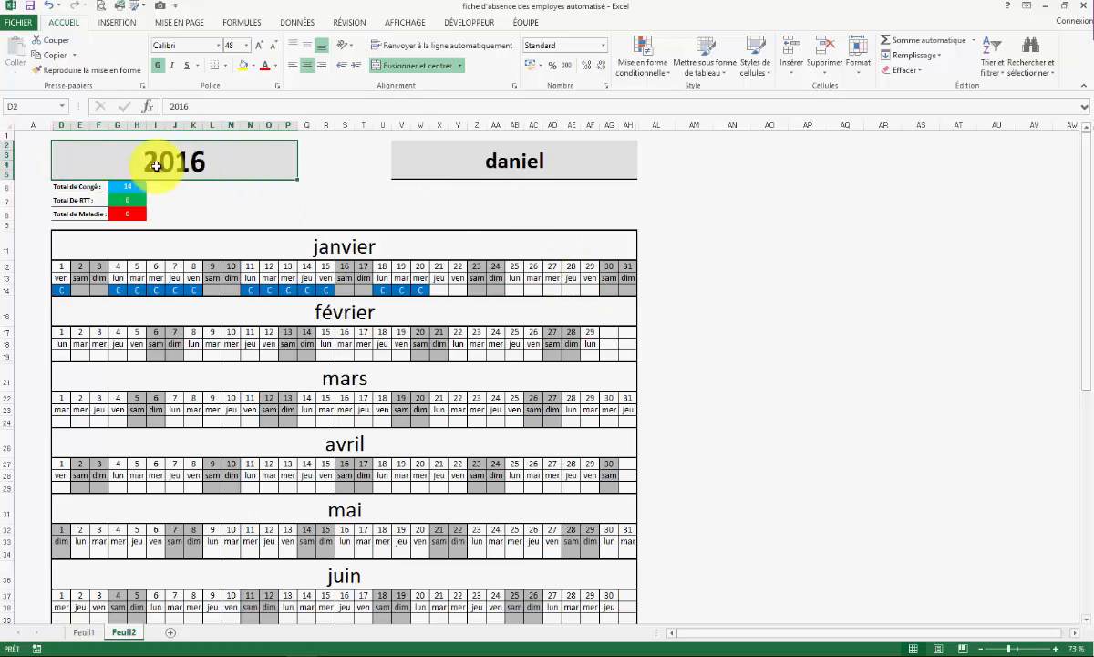
pyautogui.click(527, 155)
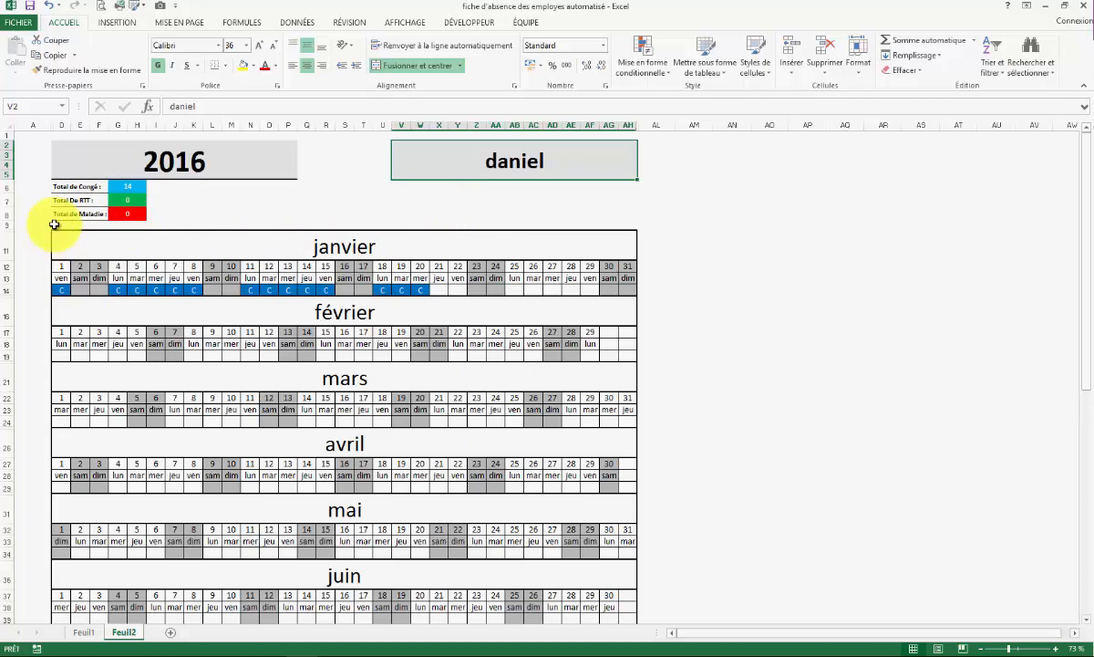
pyautogui.click(160, 221)
pyautogui.click(323, 178)
pyautogui.scroll(-5, 355, 210)
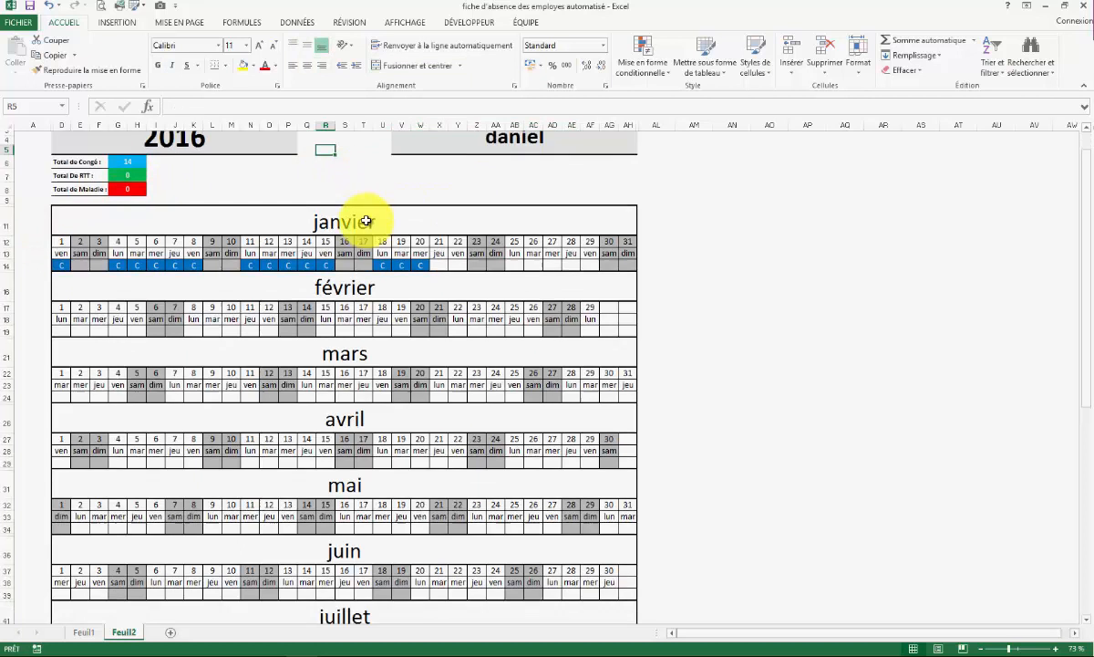
pyautogui.scroll(5, 361, 232)
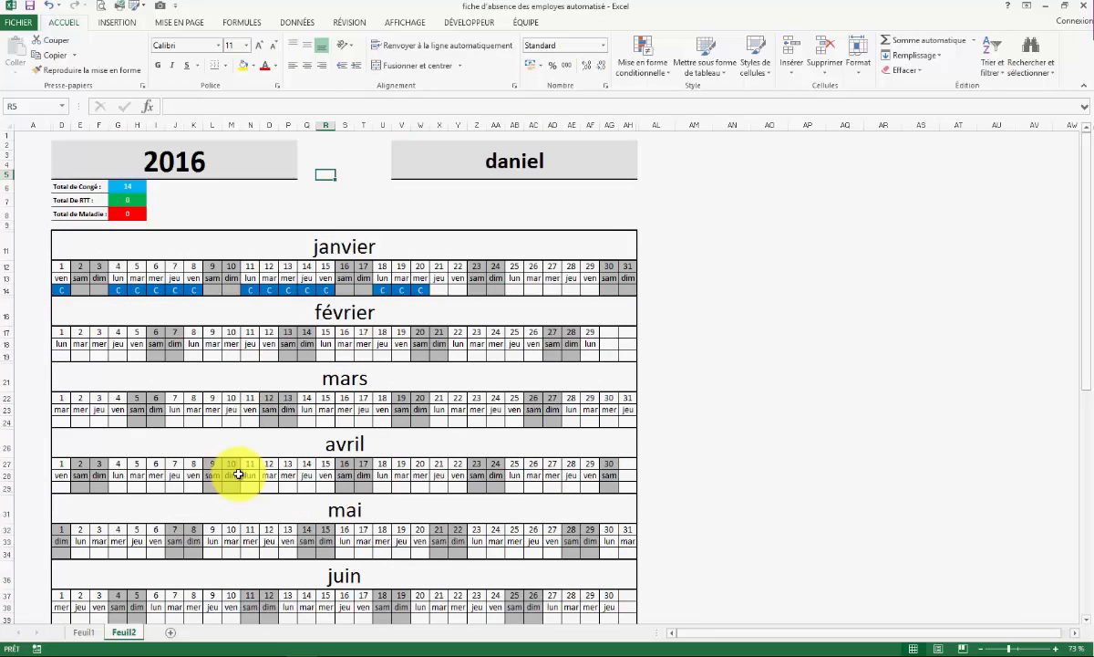
# Step: Set the calendar's year to 2017 and review the absences marked across the months
pyautogui.click(208, 169)
pyautogui.write('2017')
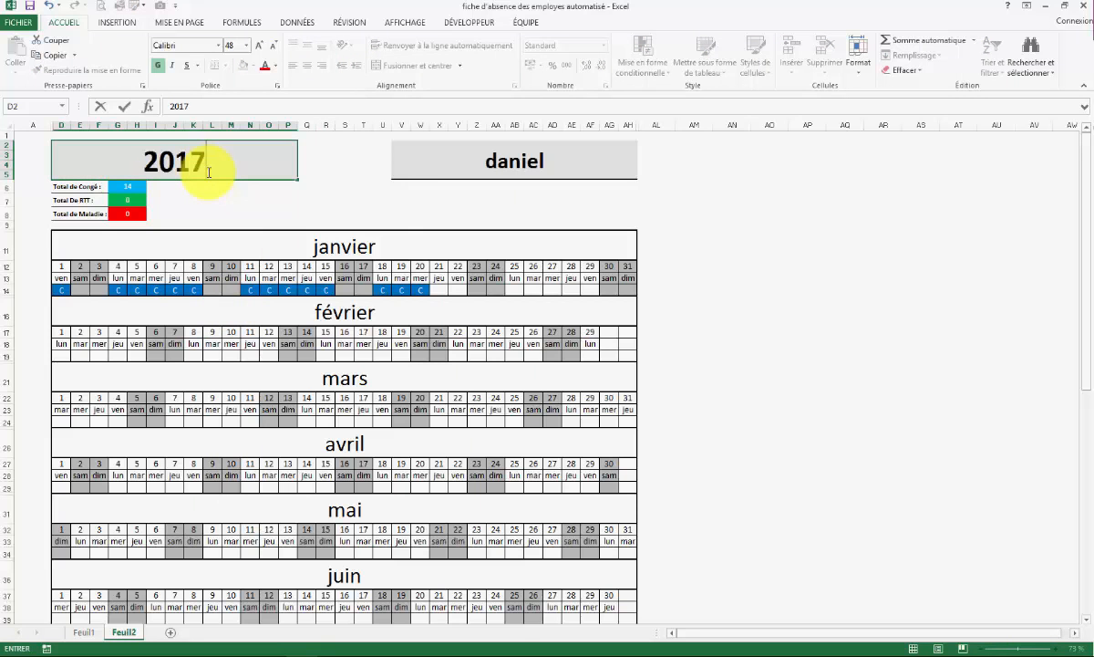
pyautogui.press('Return')
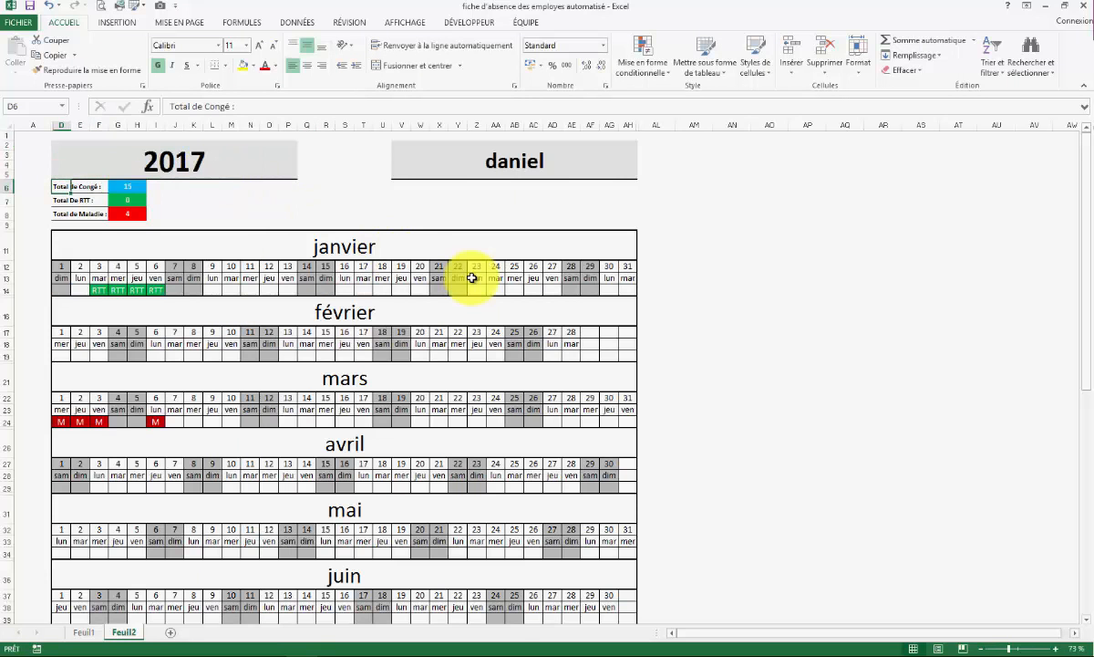
pyautogui.scroll(-5, 552, 274)
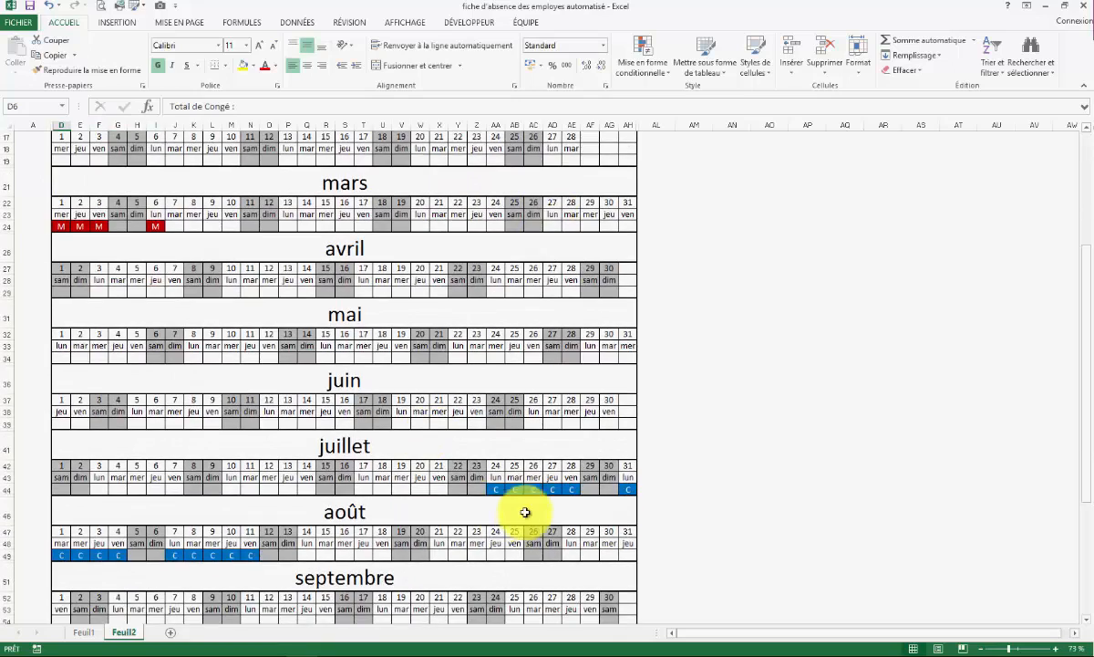
pyautogui.scroll(5, 500, 434)
pyautogui.scroll(-5, 359, 296)
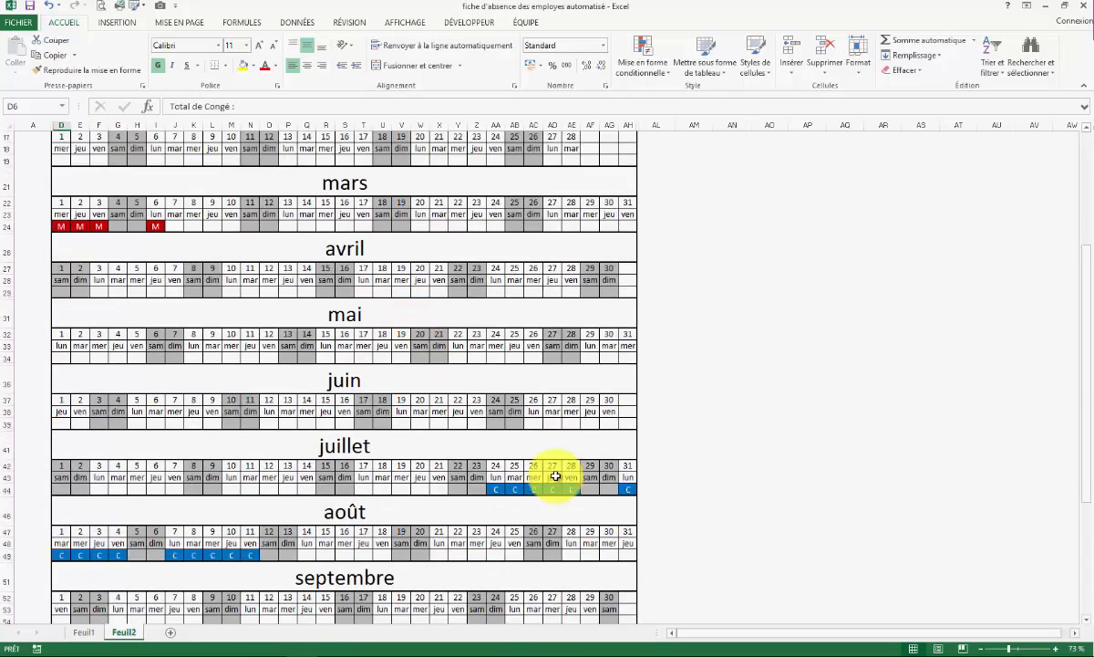
pyautogui.scroll(5, 380, 364)
# Step: Replace the employee's name above the calendar with another employee's and check the leave days marked in March
pyautogui.click(491, 163)
pyautogui.write('sebastien')
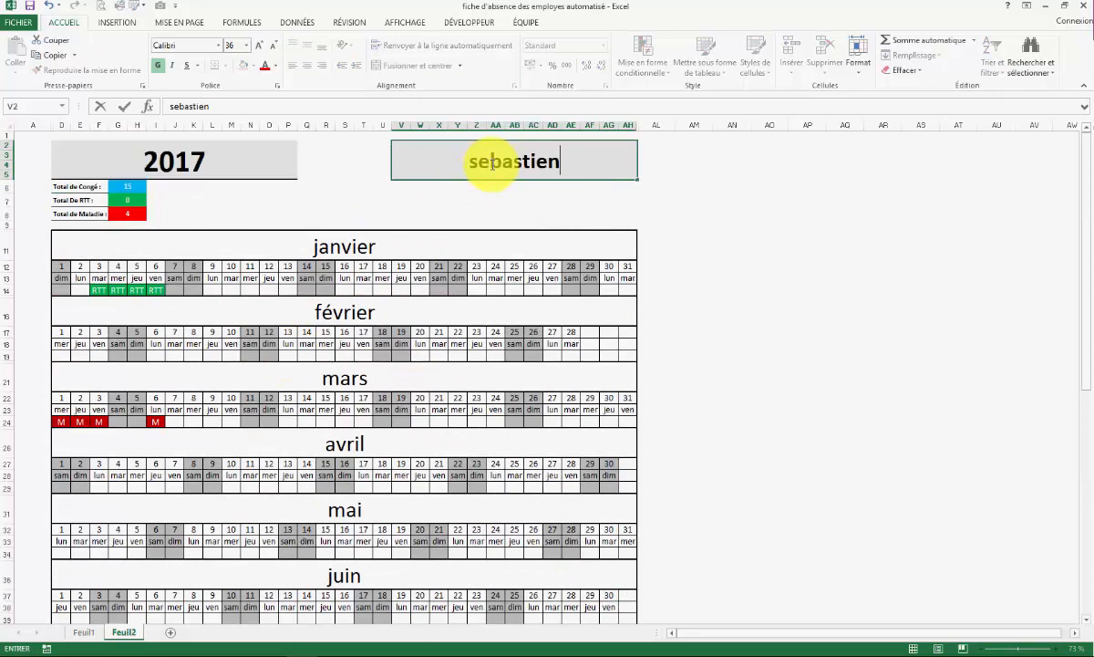
pyautogui.press('Return')
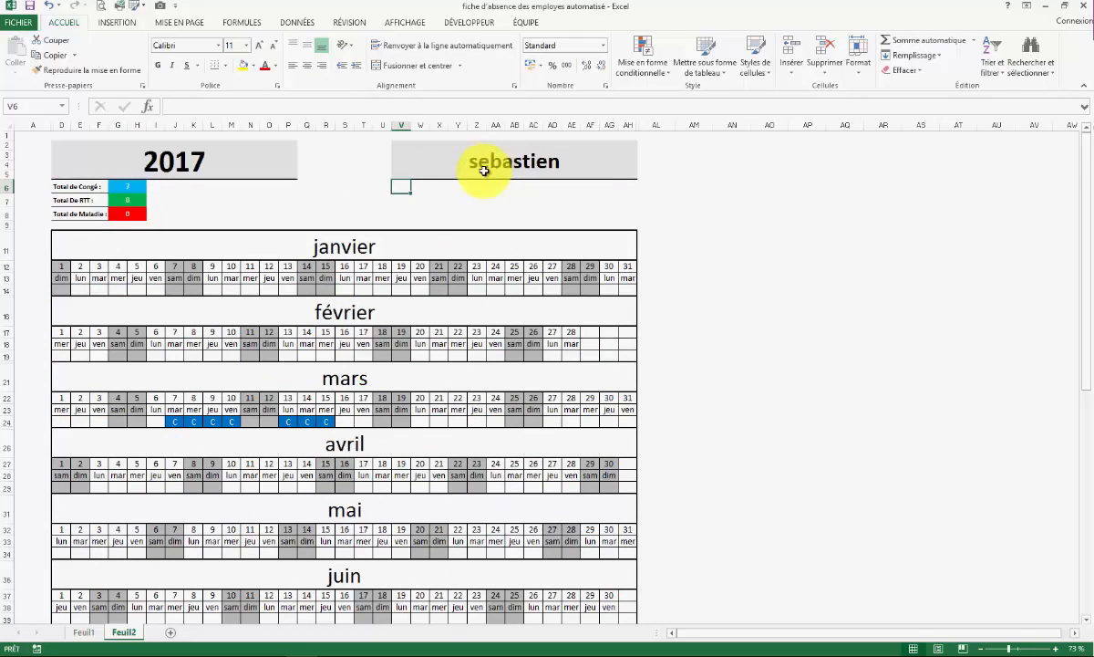
pyautogui.click(199, 176)
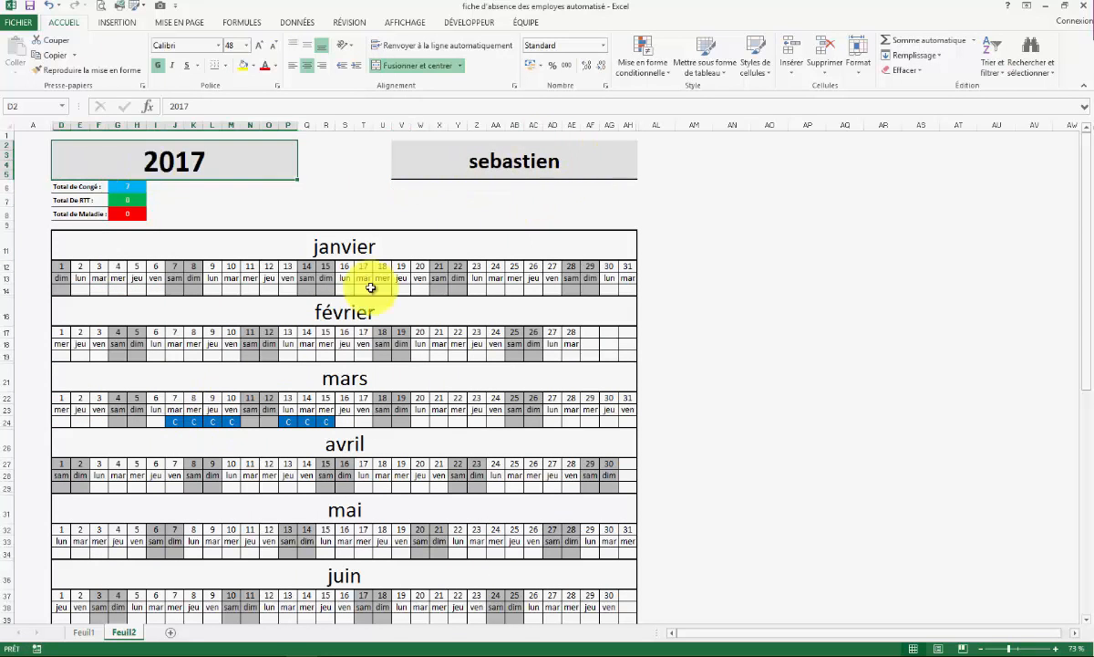
pyautogui.moveTo(173, 423); pyautogui.dragTo(324, 421)
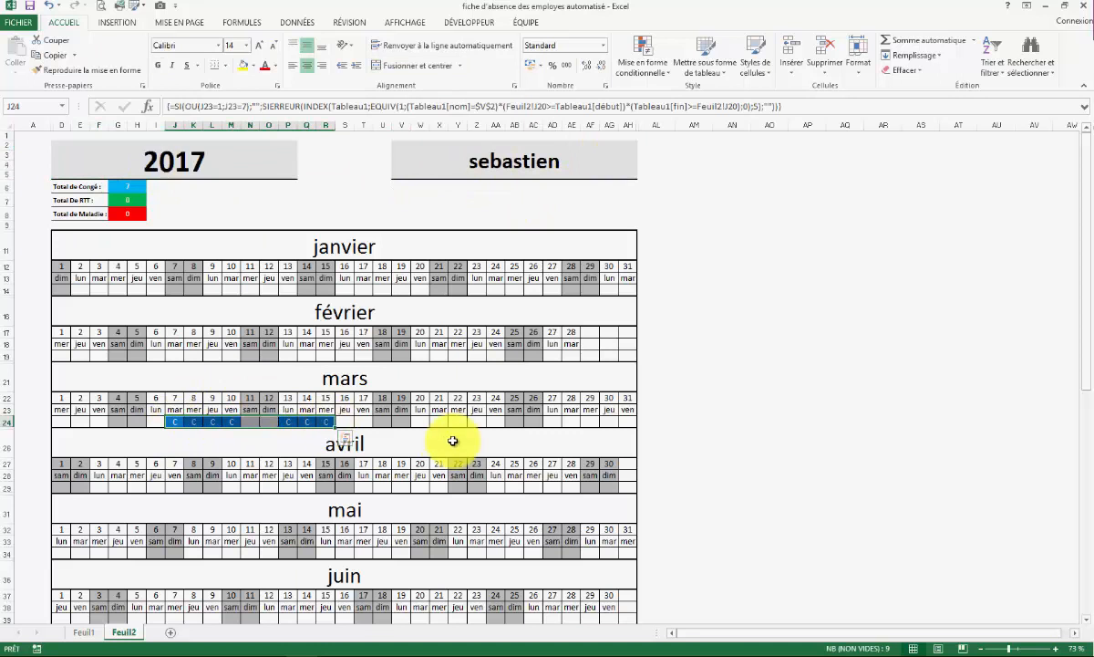
pyautogui.click(694, 409)
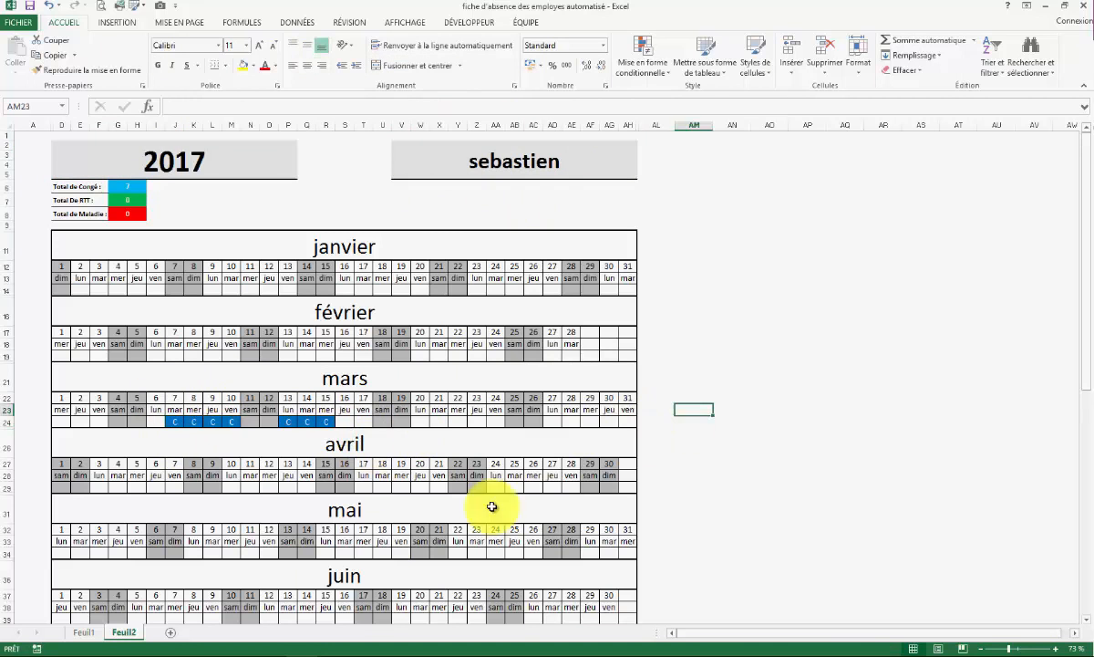
# Step: Examine the name, type, start, end and symbol columns of the entry table on Feuil1, then the calendar on Feuil2
pyautogui.click(83, 631)
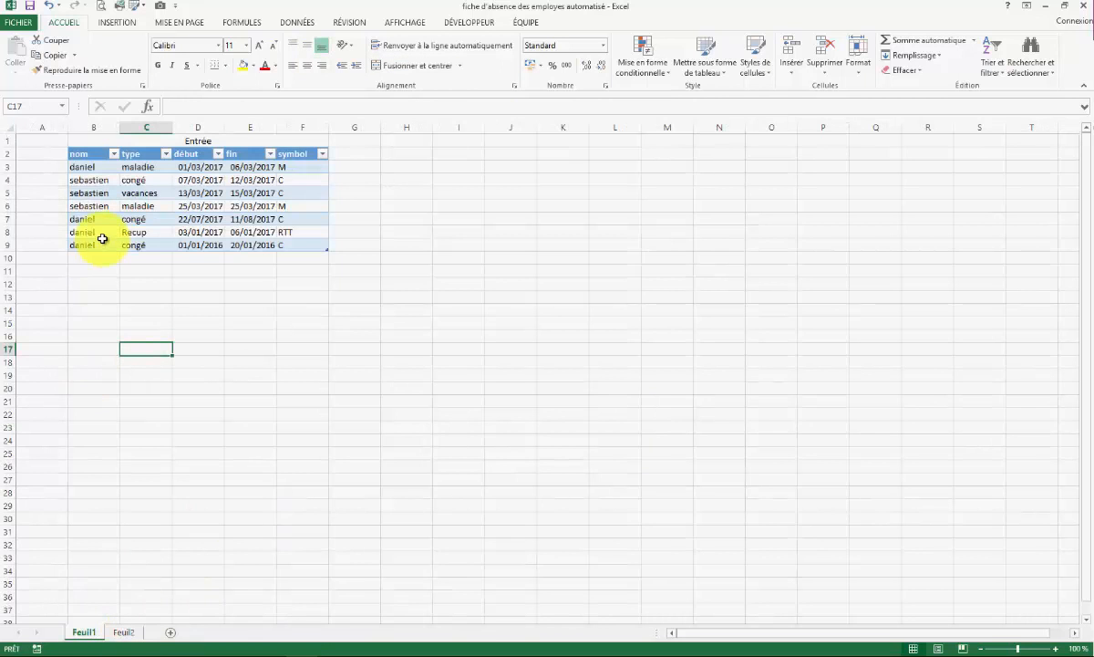
pyautogui.moveTo(80, 166); pyautogui.dragTo(91, 245)
pyautogui.moveTo(140, 169); pyautogui.dragTo(142, 247)
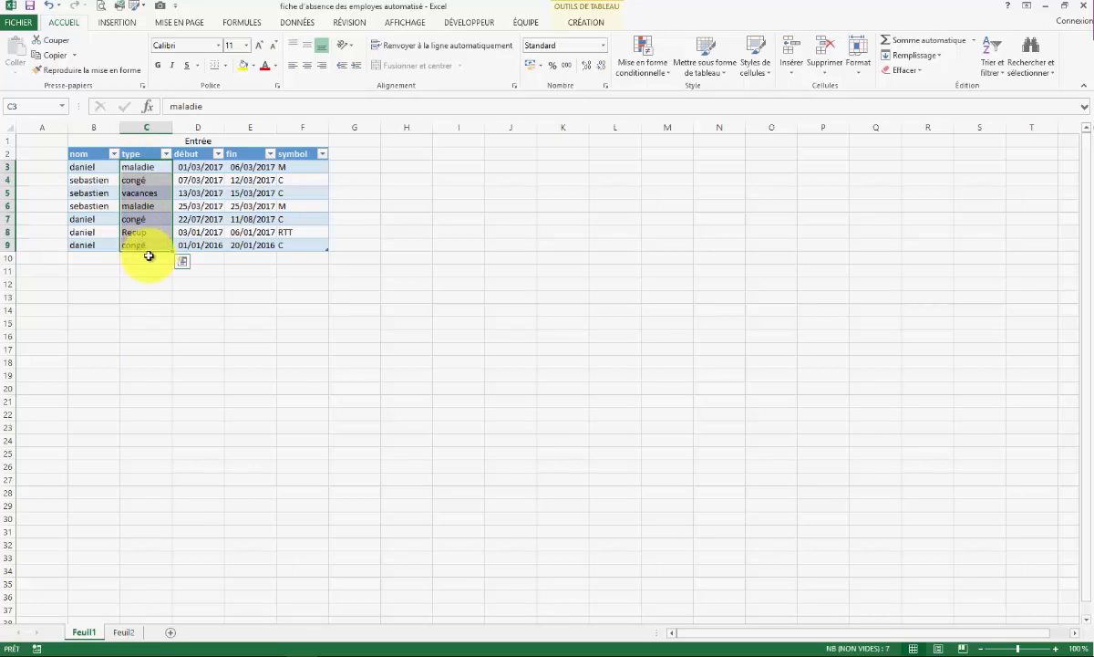
pyautogui.click(198, 168)
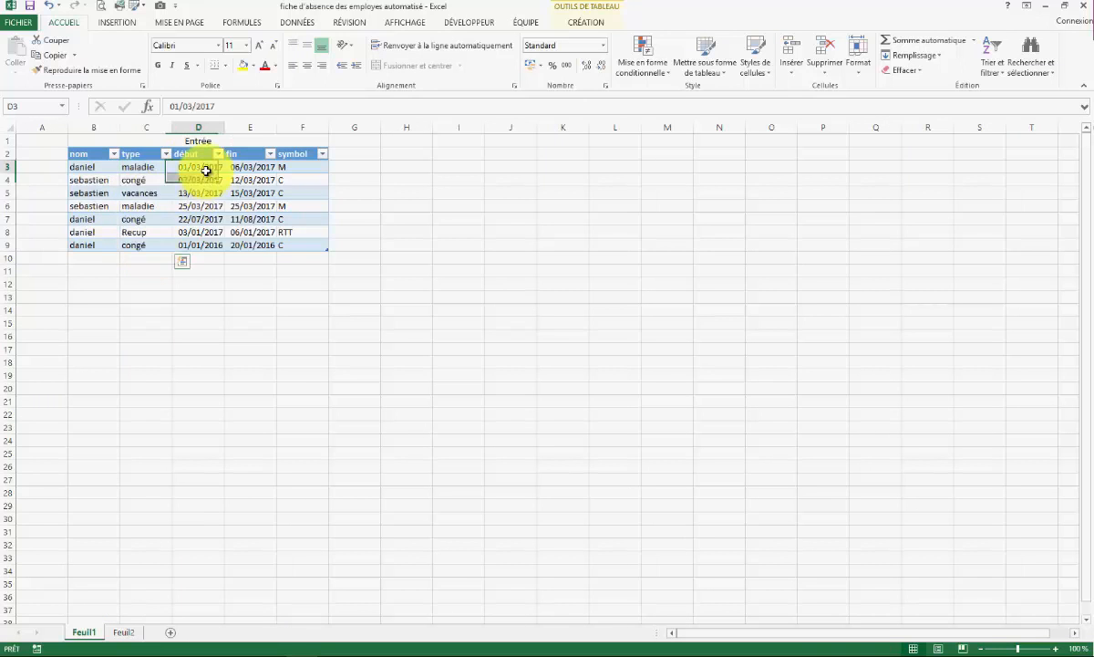
pyautogui.click(254, 168)
pyautogui.click(310, 167)
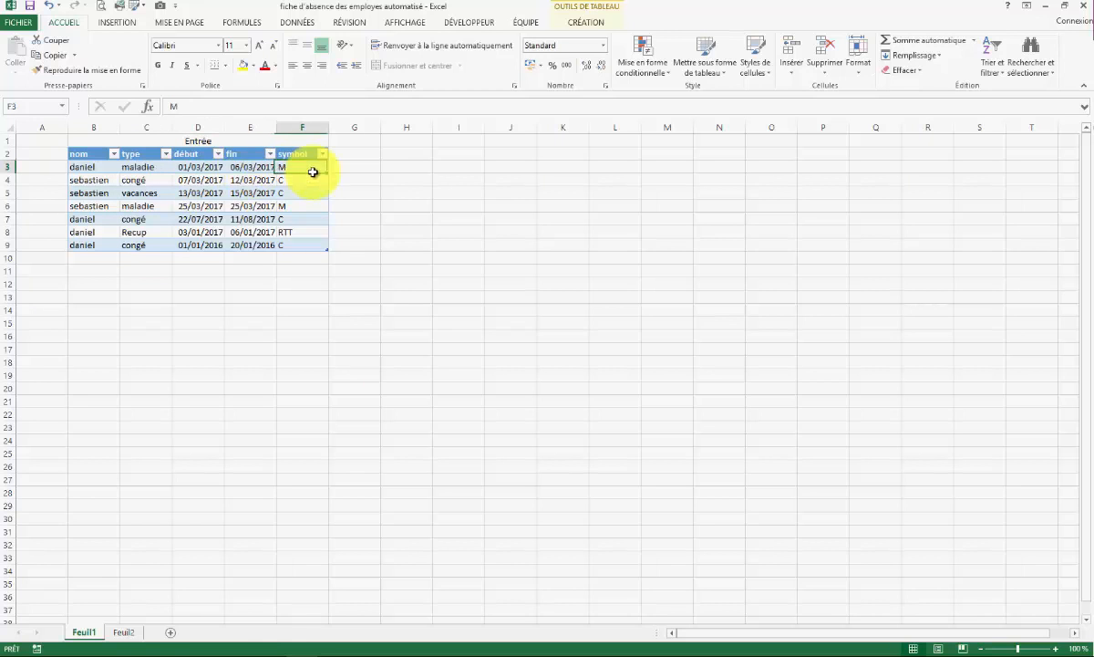
pyautogui.click(125, 632)
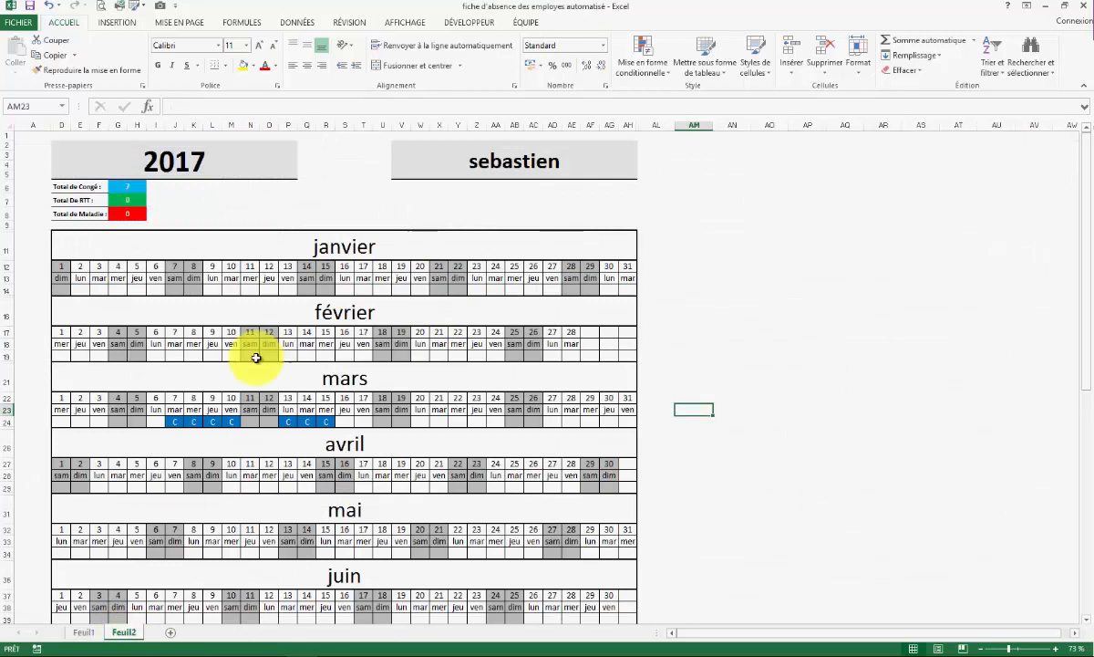
pyautogui.scroll(-9, 423, 421)
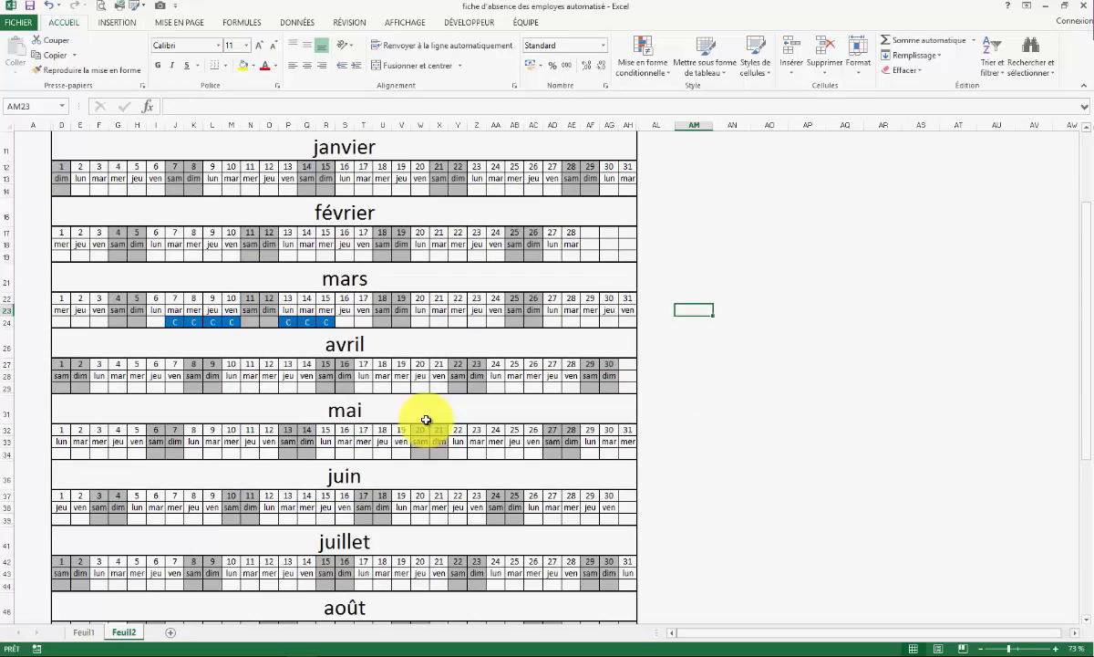
pyautogui.scroll(9, 604, 481)
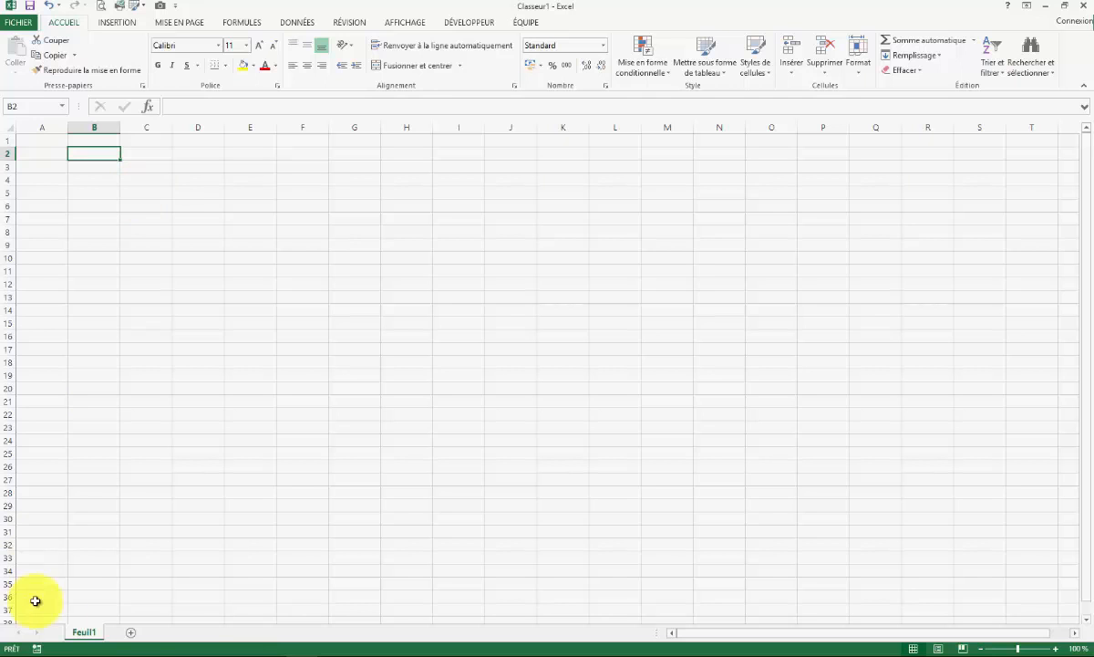
# Step: Rename the sheet Feuil1 of the new blank workbook as input
pyautogui.rightClick(80, 632)
pyautogui.click(149, 516)
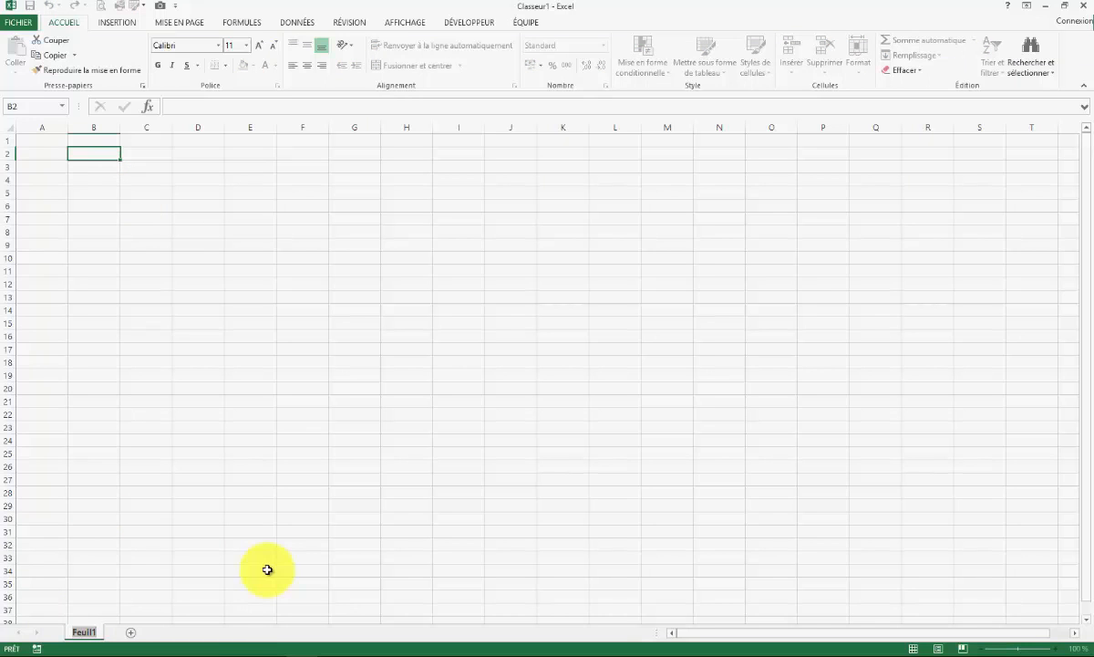
pyautogui.write('input')
pyautogui.press('Return')
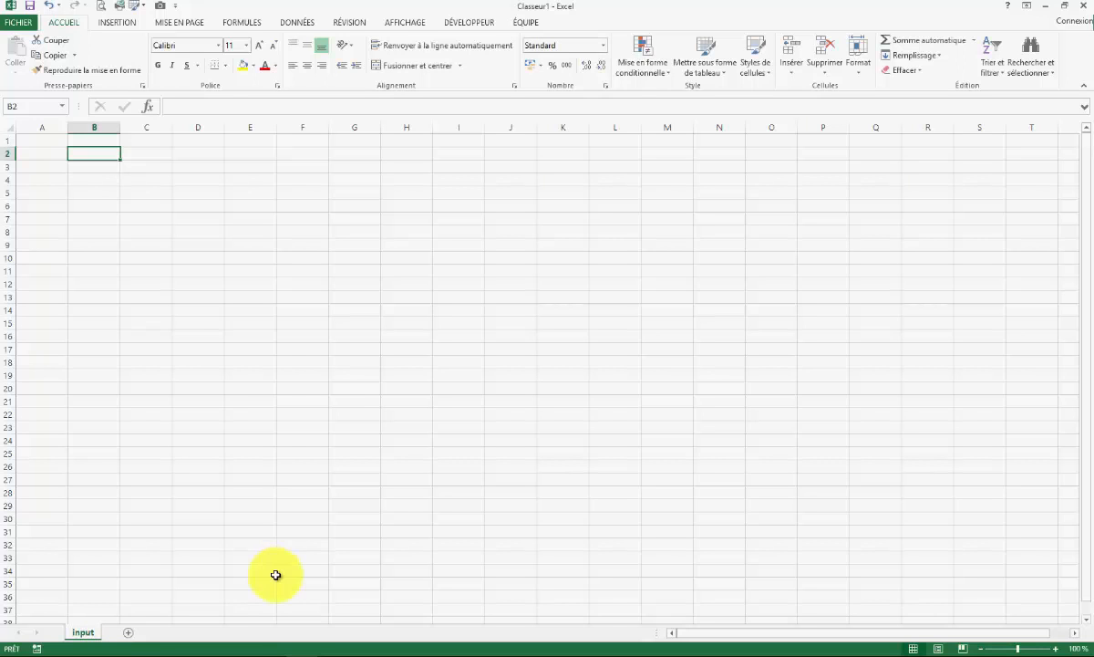
# Step: Enter the headers nom, type, date début, date de fin and symbol in cells B2 to F2
pyautogui.write('nom')
pyautogui.press('Tab')
pyautogui.write('type')
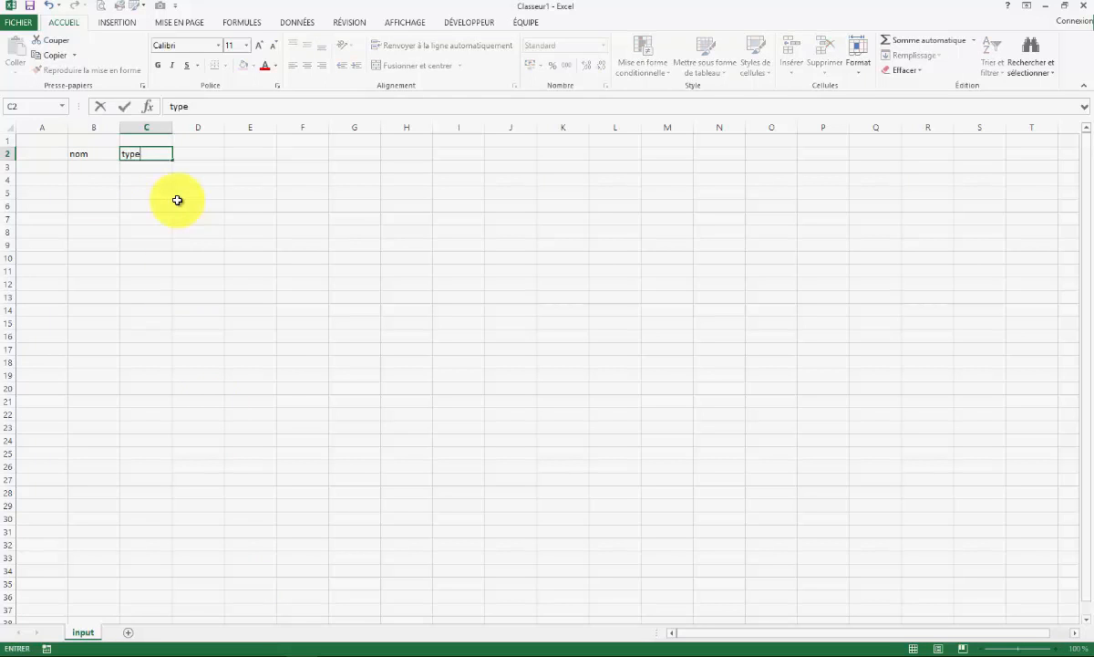
pyautogui.press('Tab')
pyautogui.write('dé')
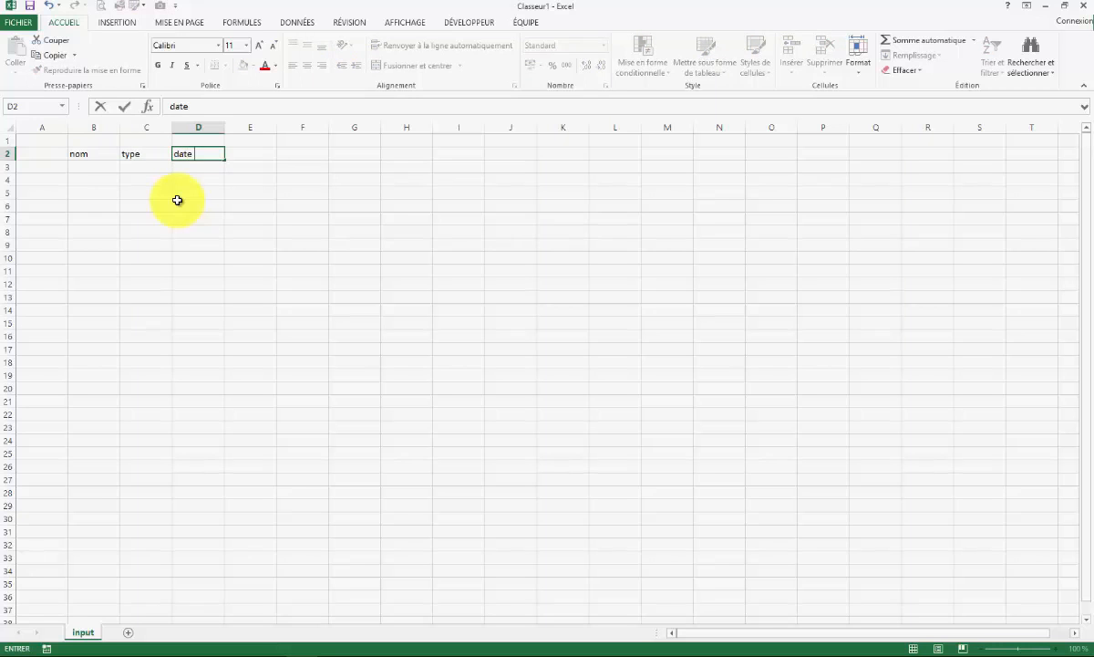
pyautogui.press('Tab')
pyautogui.write('da')
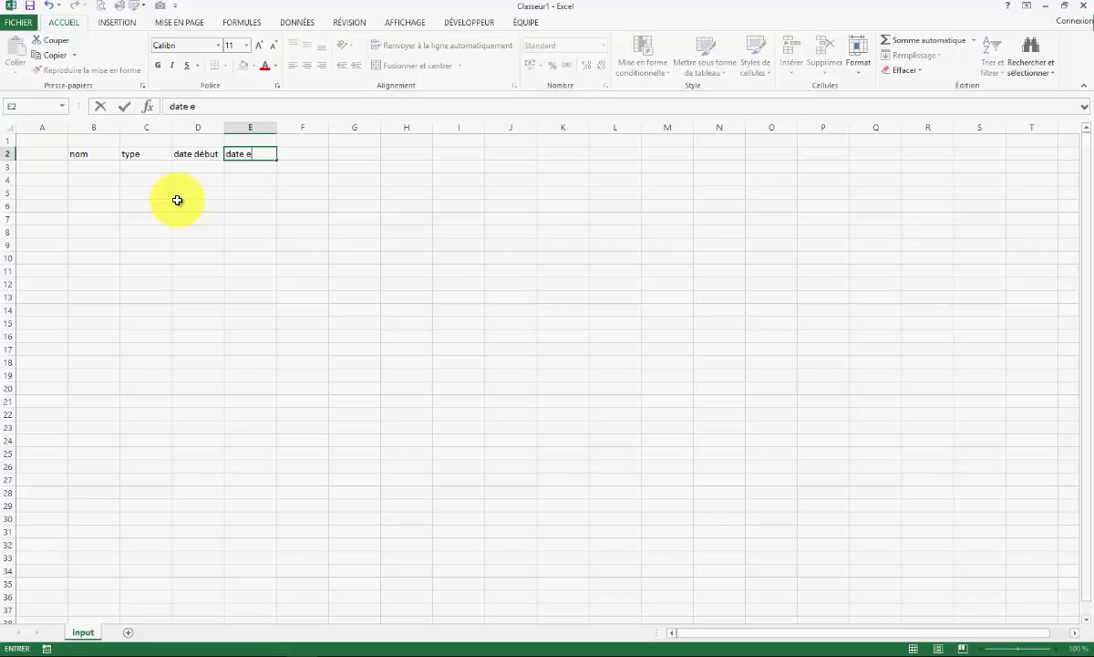
pyautogui.press('Tab')
pyautogui.write('symbol')
pyautogui.press('Return')
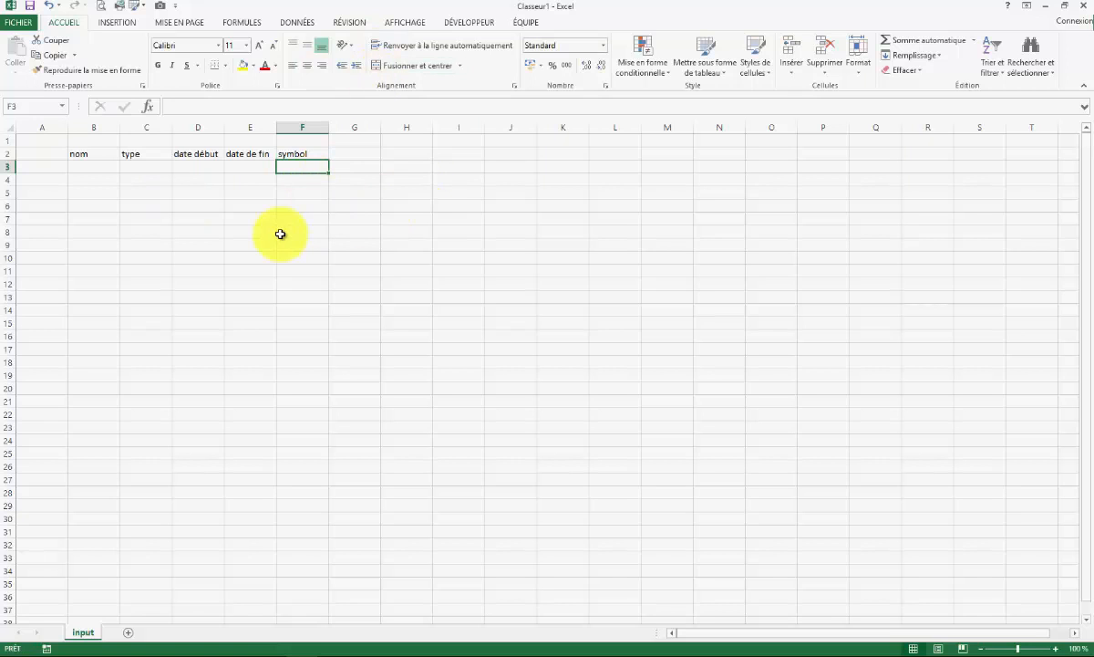
# Step: Convert the range B2:F3 into a table that uses the first row as headers
pyautogui.moveTo(74, 158); pyautogui.dragTo(302, 167)
pyautogui.click(117, 22)
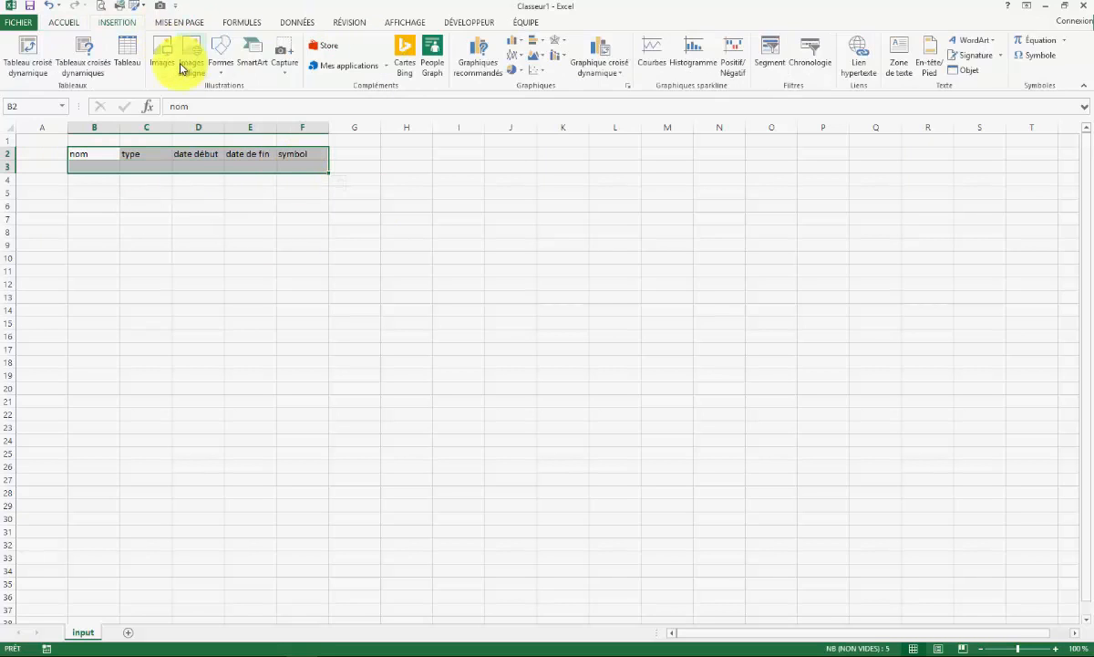
pyautogui.click(132, 73)
pyautogui.click(519, 250)
pyautogui.click(573, 269)
pyautogui.click(384, 310)
# Step: Apply a date number format to the date début and date de fin cells D3:E3
pyautogui.moveTo(201, 166); pyautogui.dragTo(256, 168)
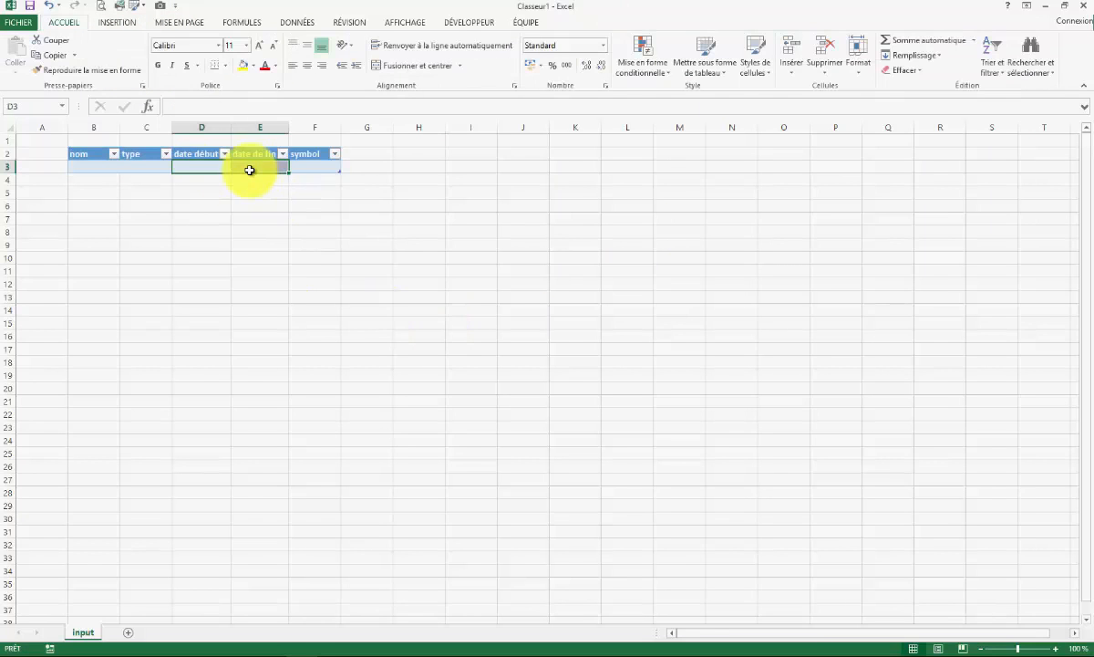
pyautogui.click(71, 24)
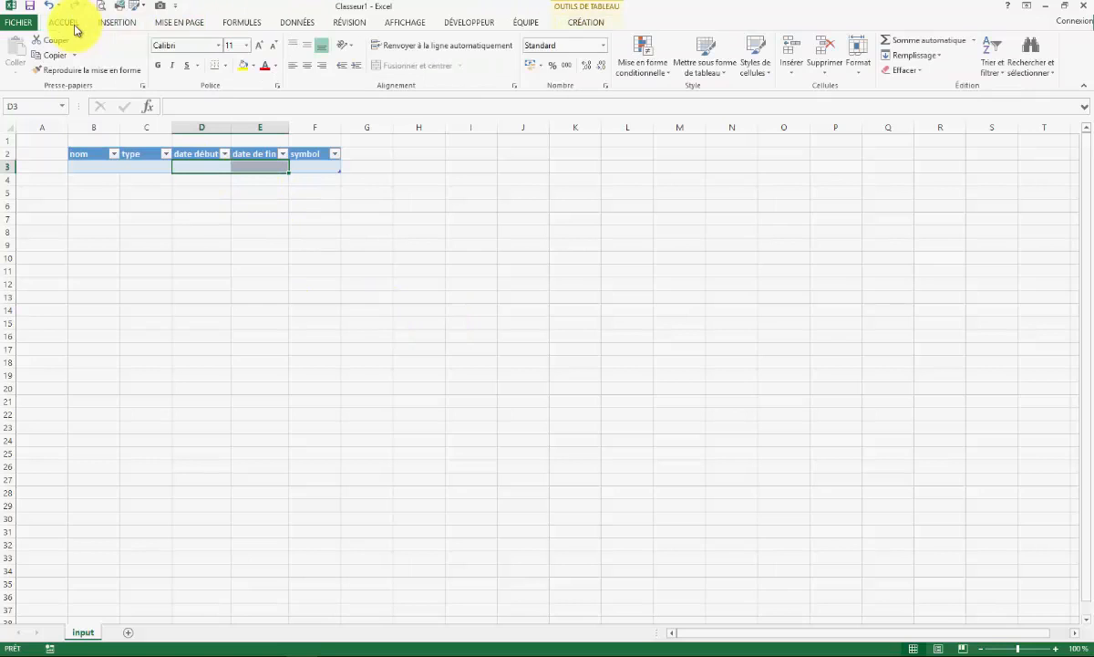
pyautogui.click(601, 52)
pyautogui.click(593, 180)
pyautogui.click(522, 310)
pyautogui.moveTo(205, 166); pyautogui.dragTo(262, 166)
# Step: Fill row 3 of the absence table with the employee's name, type Maladie, dates 01/01/2017 and 06/01/2017, and symbol M
pyautogui.click(108, 171)
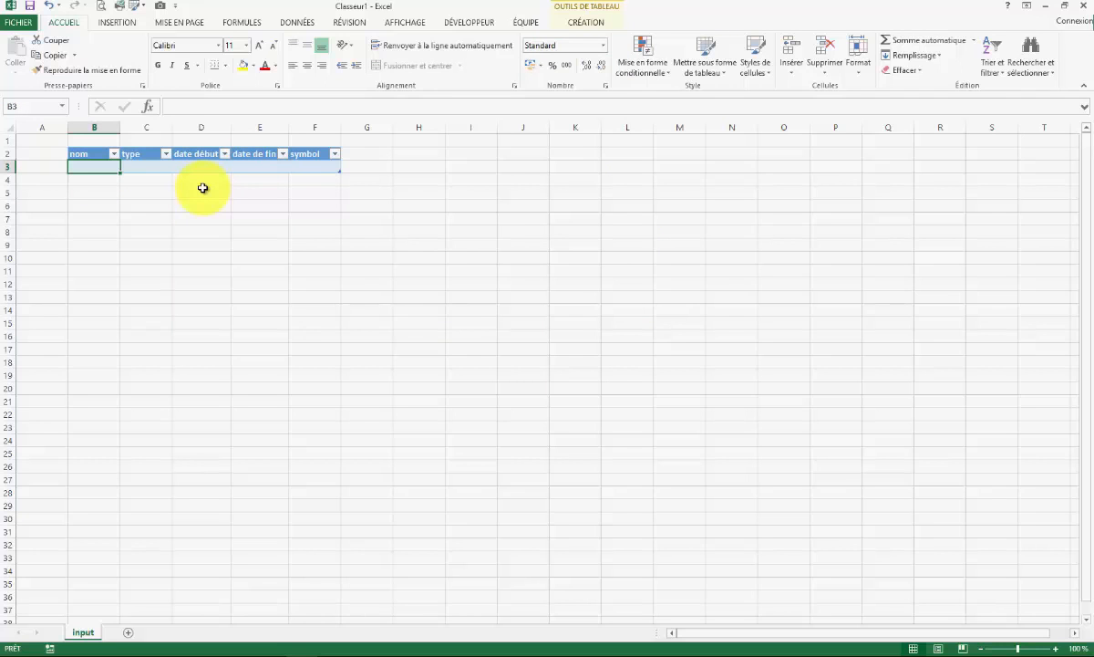
pyautogui.write('daniel')
pyautogui.press('Tab')
pyautogui.write('Mal')
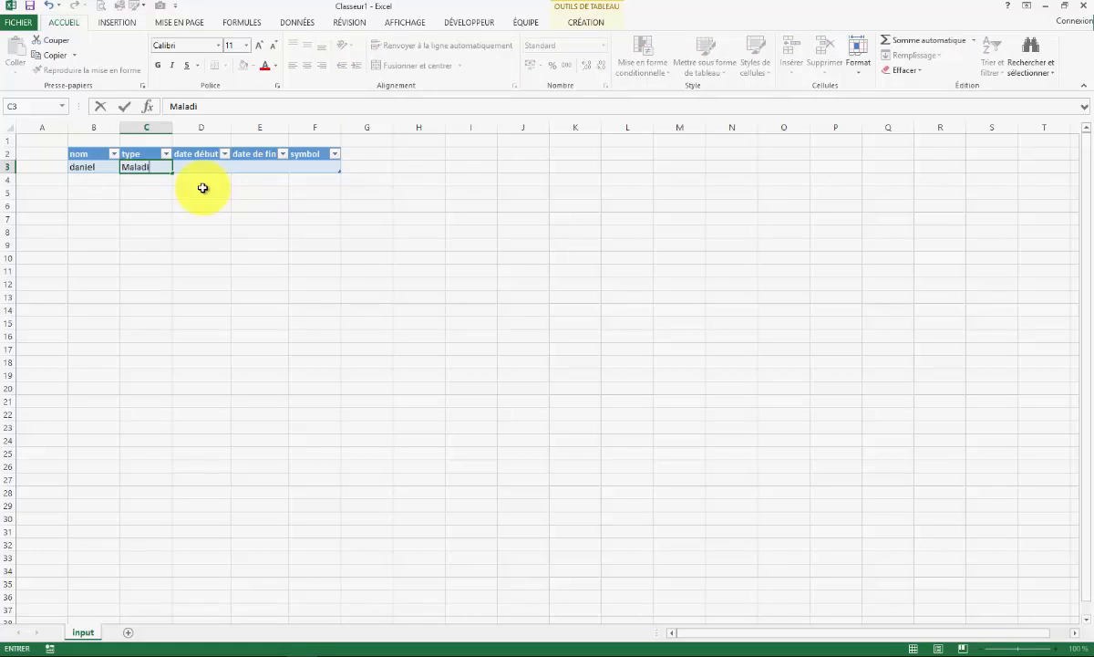
pyautogui.write('adie')
pyautogui.press('Tab')
pyautogui.write('1/3')
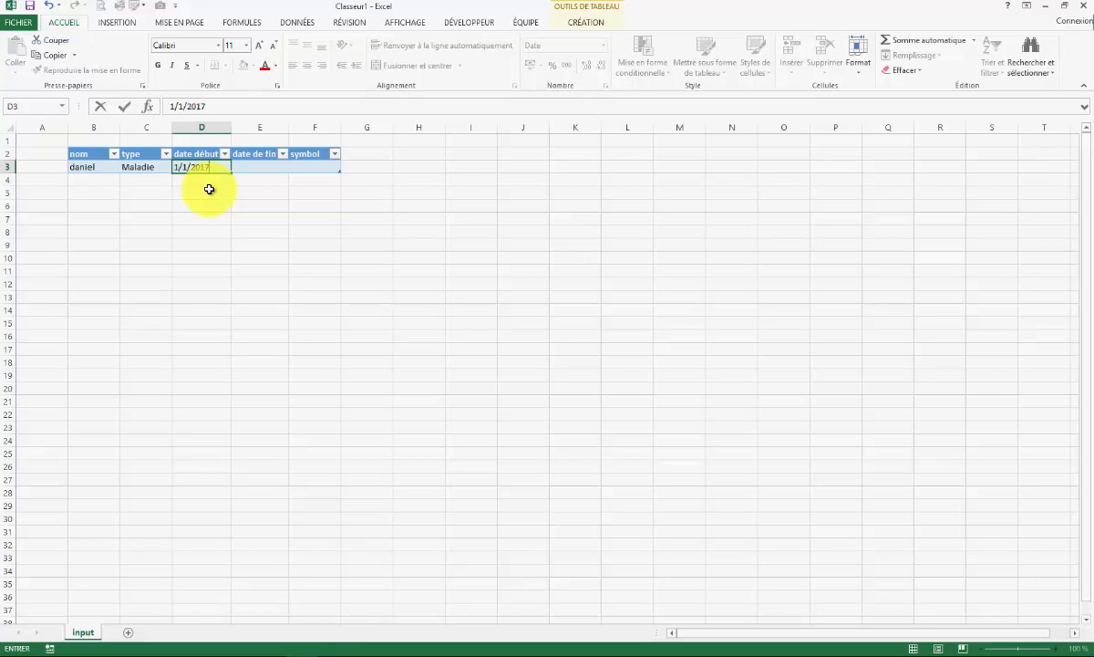
pyautogui.press('Tab')
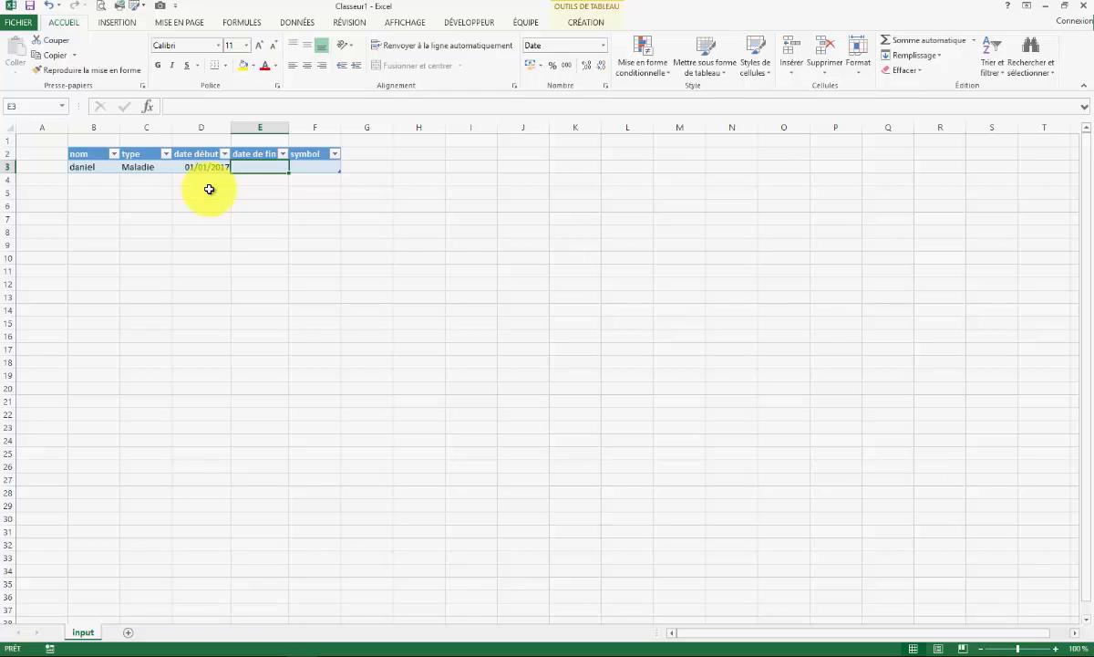
pyautogui.write('6/1/2017')
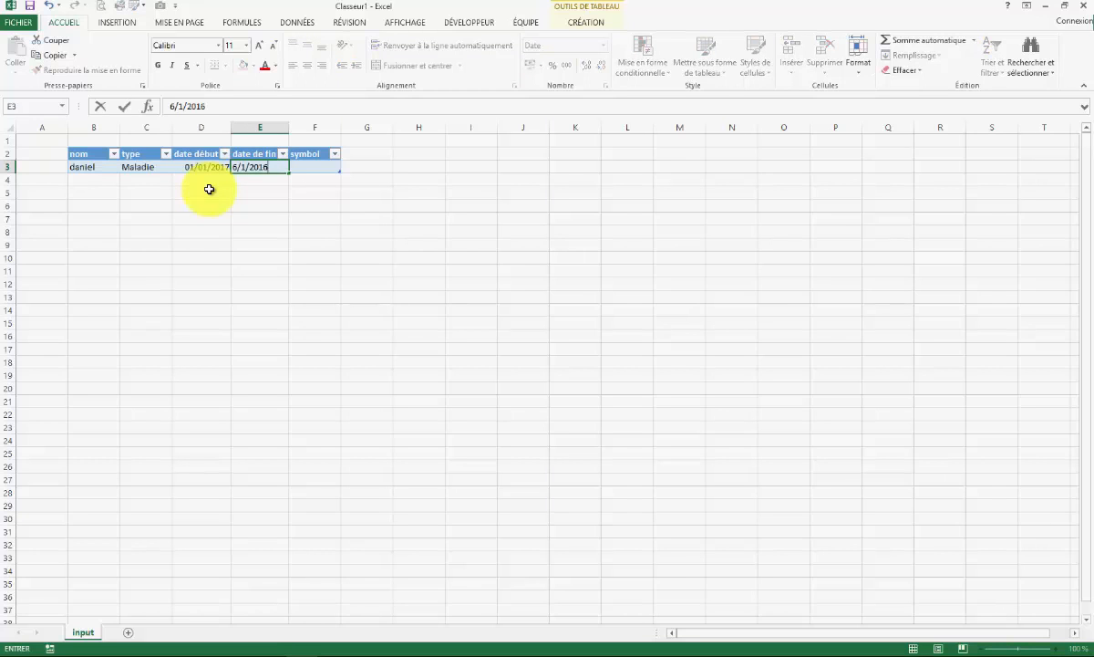
pyautogui.press('Tab')
pyautogui.write('M')
pyautogui.press('Return')
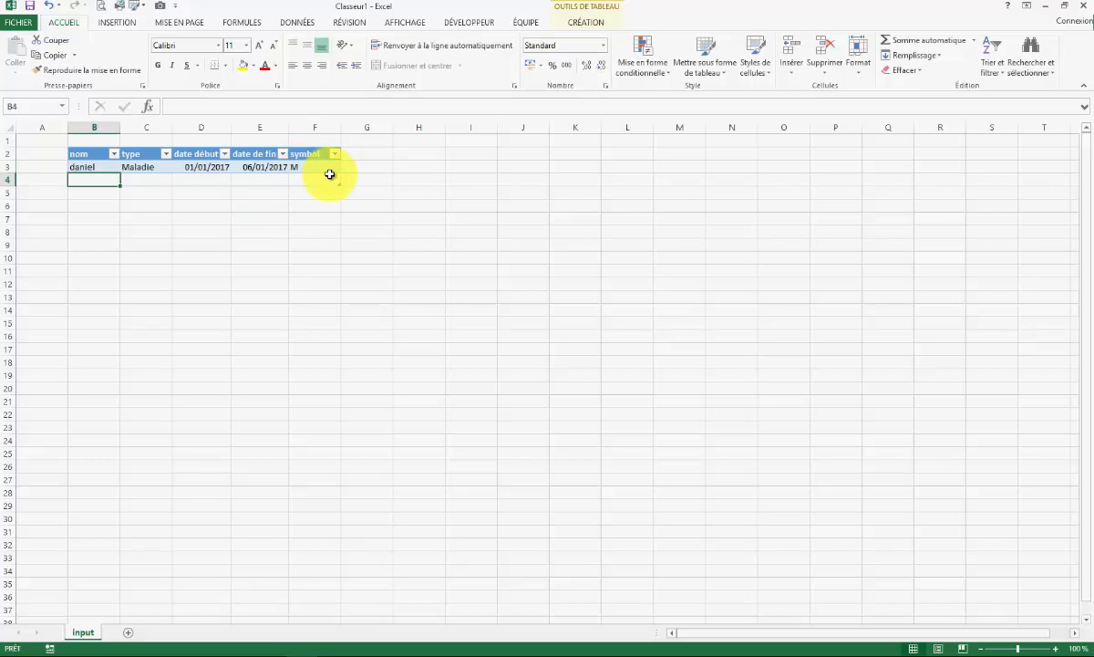
# Step: List the absence types Maladie, Vacances and Récup in cells K3 to K5
pyautogui.click(637, 183)
pyautogui.click(638, 125)
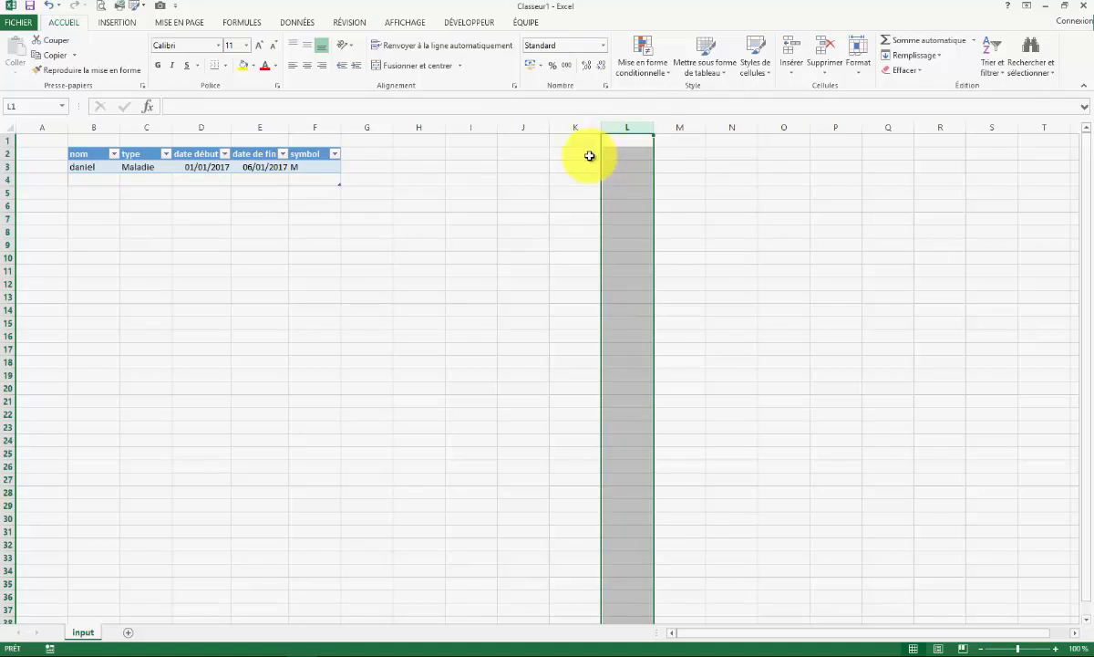
pyautogui.click(588, 155)
pyautogui.click(588, 168)
pyautogui.write('Maladie')
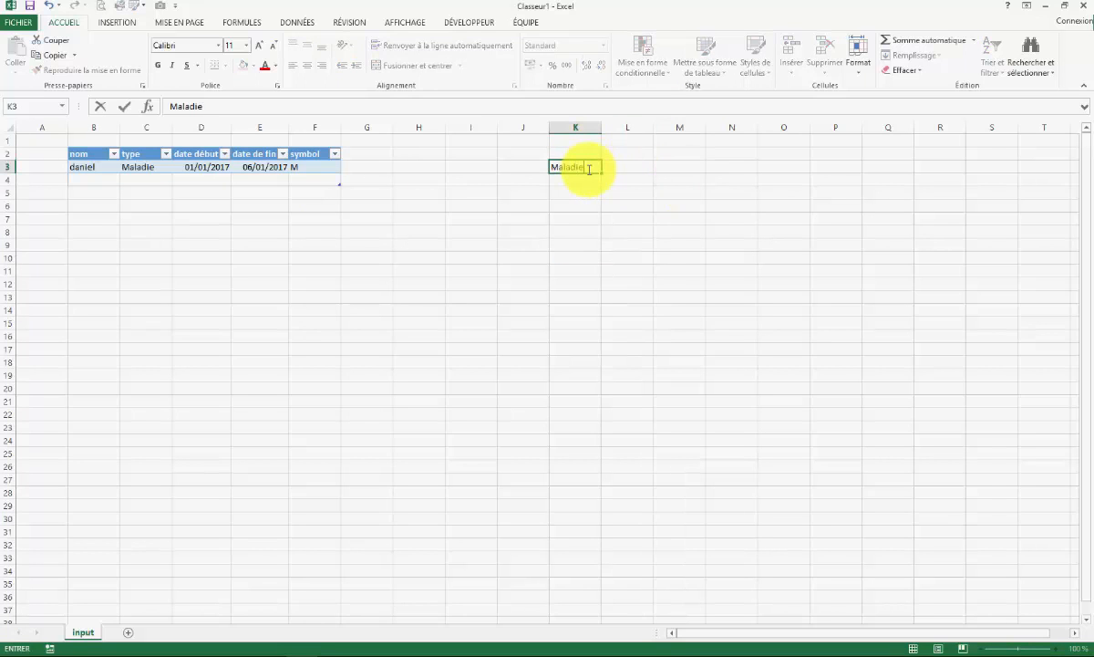
pyautogui.press('Return')
pyautogui.write('Vacances')
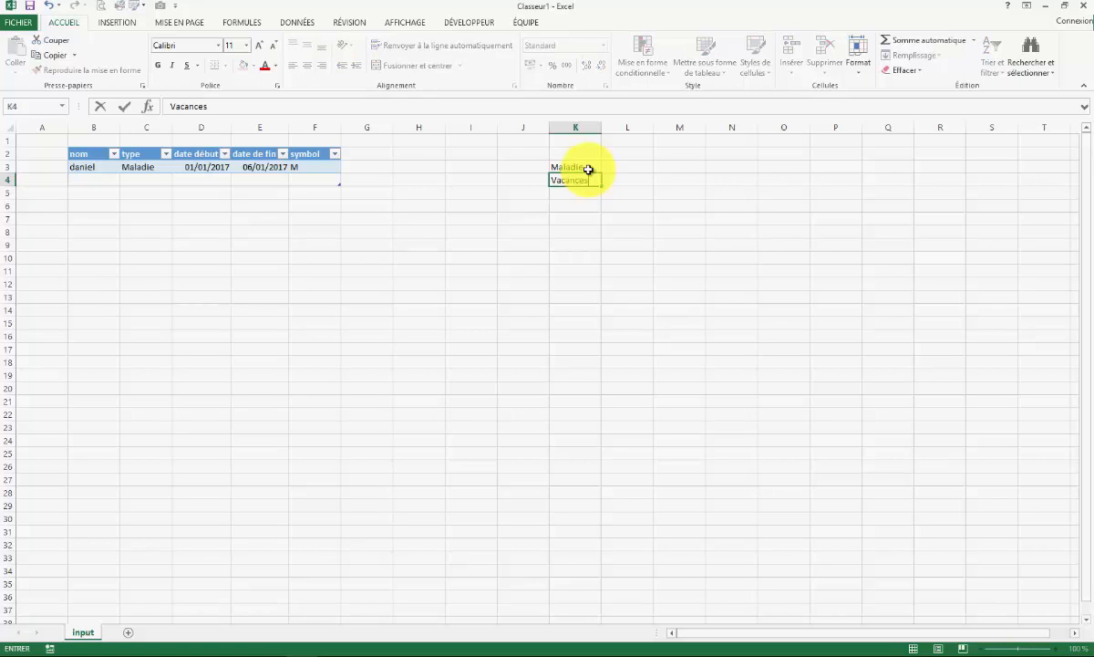
pyautogui.press('Return')
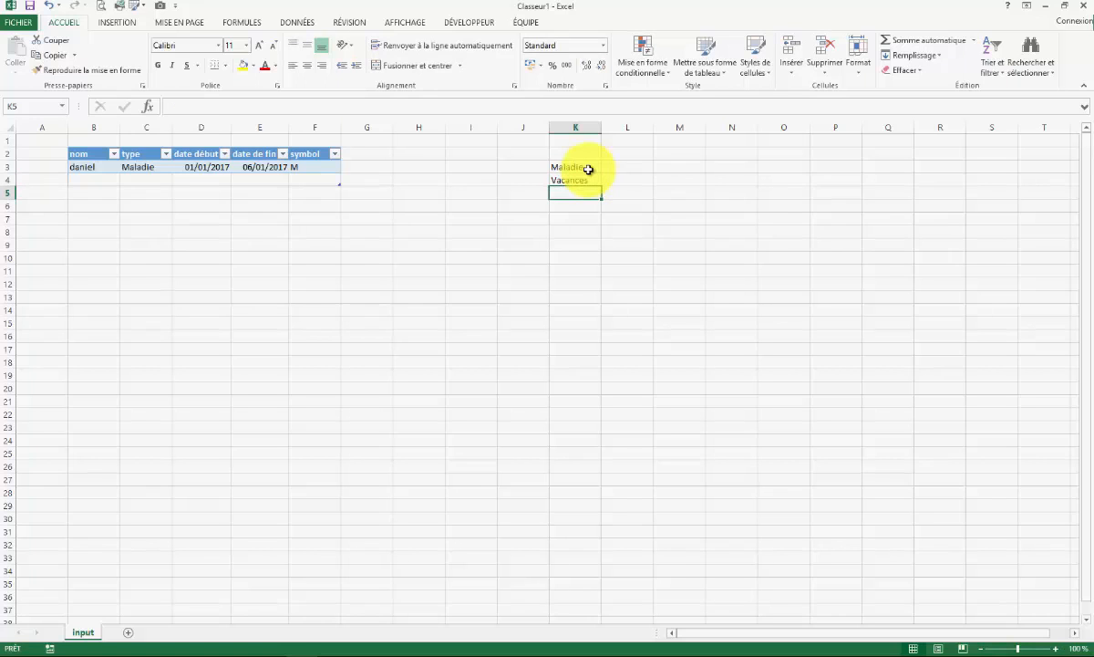
pyautogui.write('Ré')
# Step: Enter the matching symbols M, C and RTT beside the absence types in cells L3 to L5
pyautogui.press('Right')
pyautogui.press('Up')
pyautogui.press('Up')
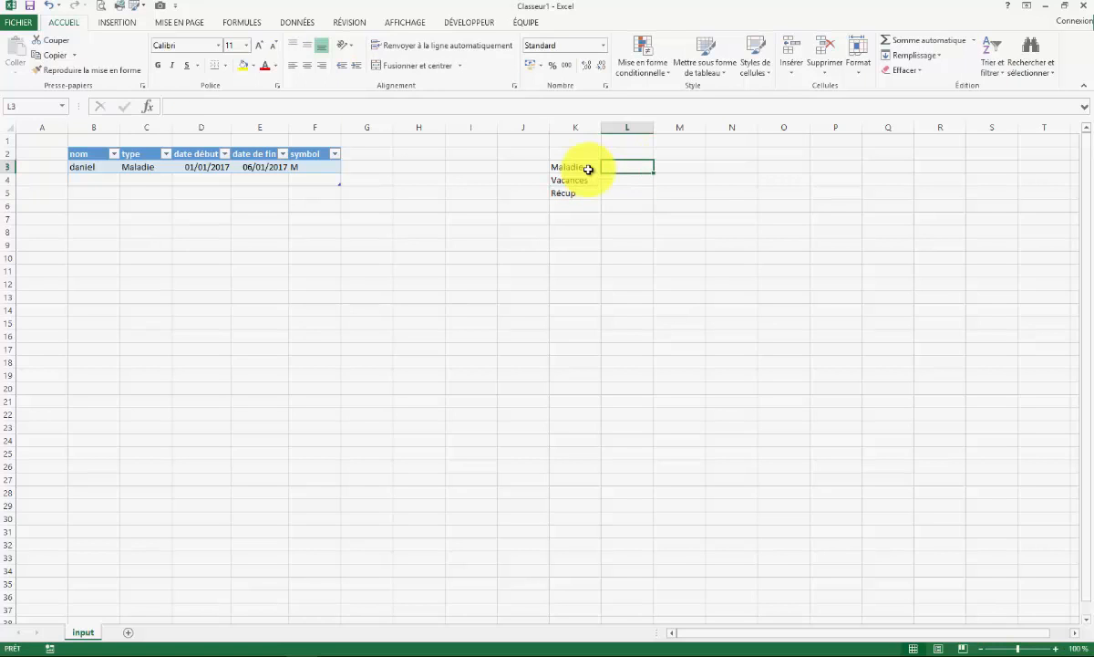
pyautogui.write('M')
pyautogui.press('Return')
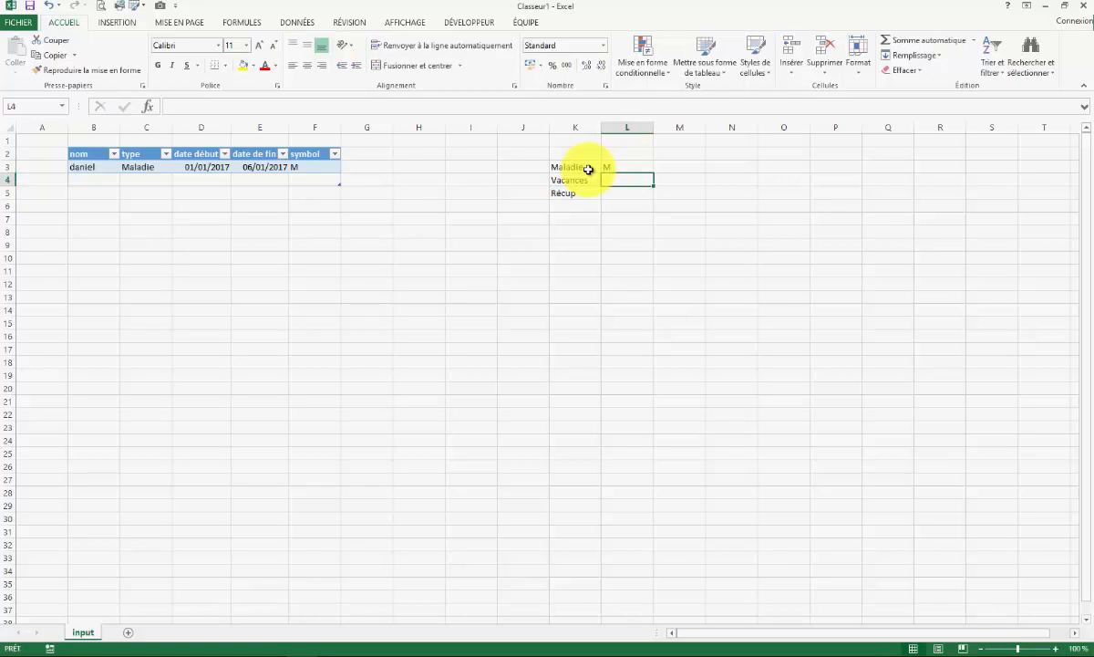
pyautogui.write('C')
pyautogui.press('Return')
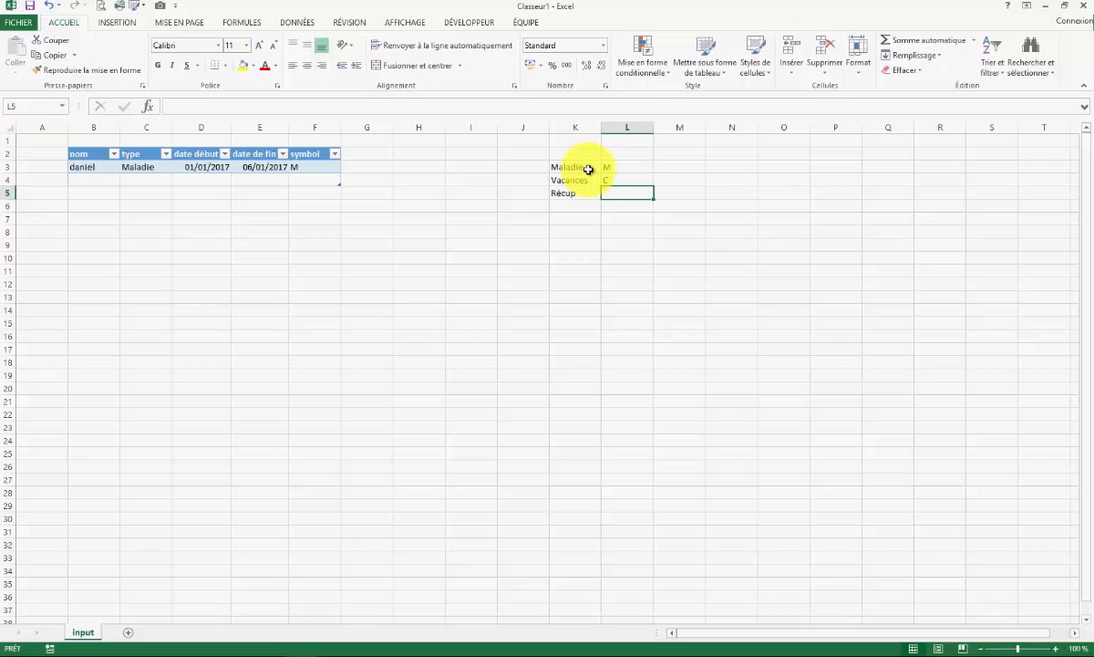
pyautogui.write('RTT')
pyautogui.press('Return')
# Step: Try to convert the range K3:L5 into a table with its first row as headers, and undo the conversion
pyautogui.moveTo(588, 169); pyautogui.dragTo(621, 193)
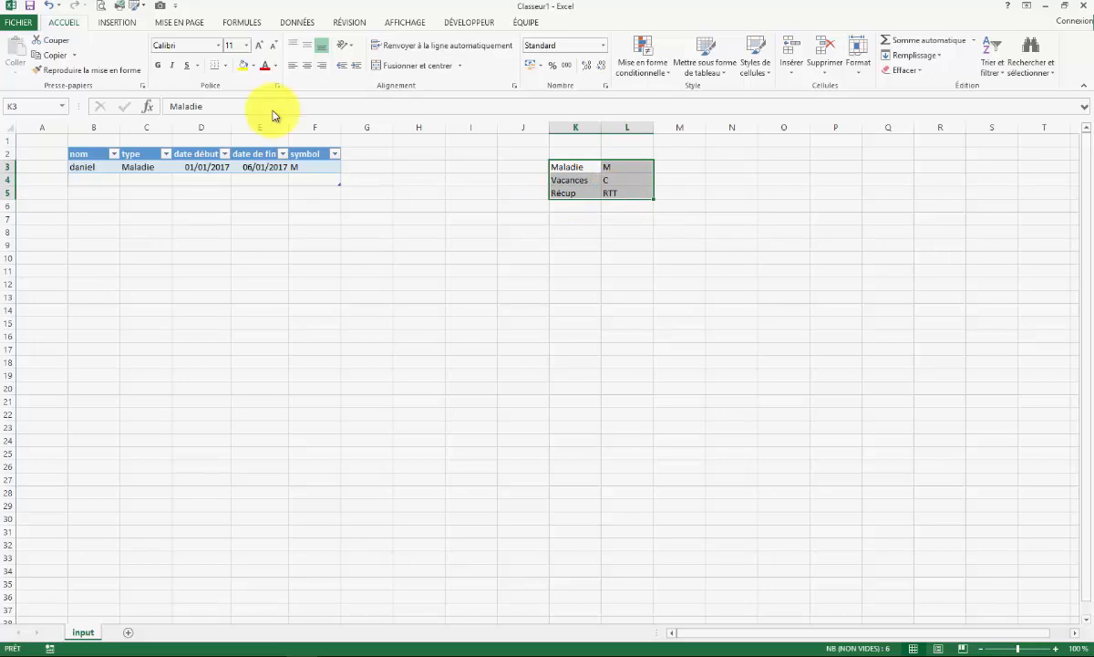
pyautogui.click(117, 24)
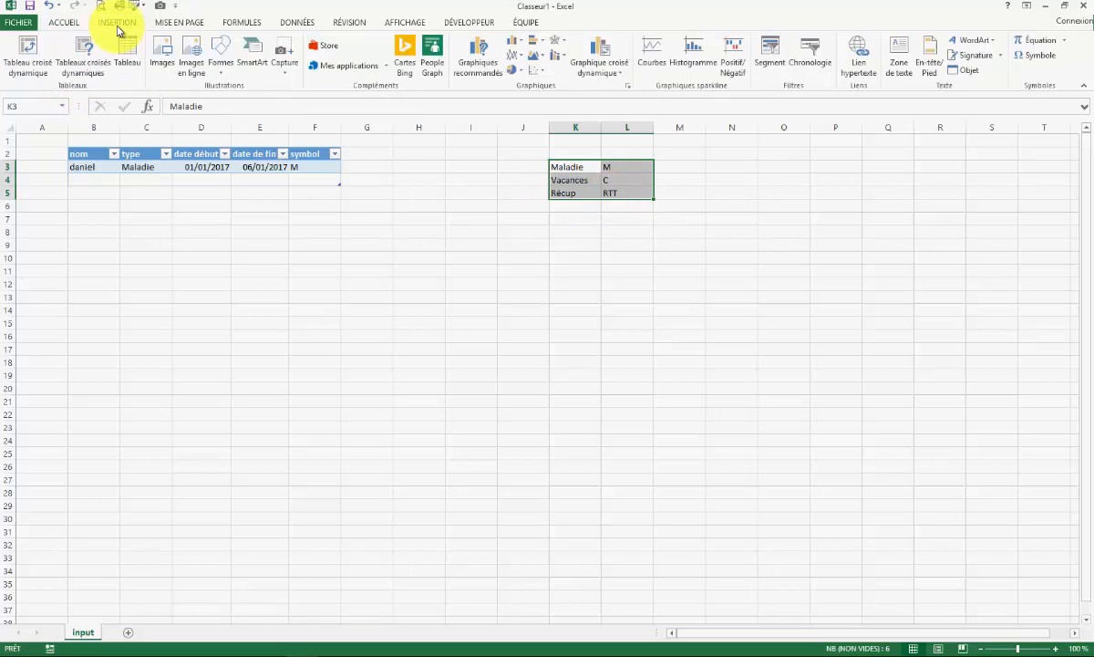
pyautogui.click(129, 50)
pyautogui.click(527, 244)
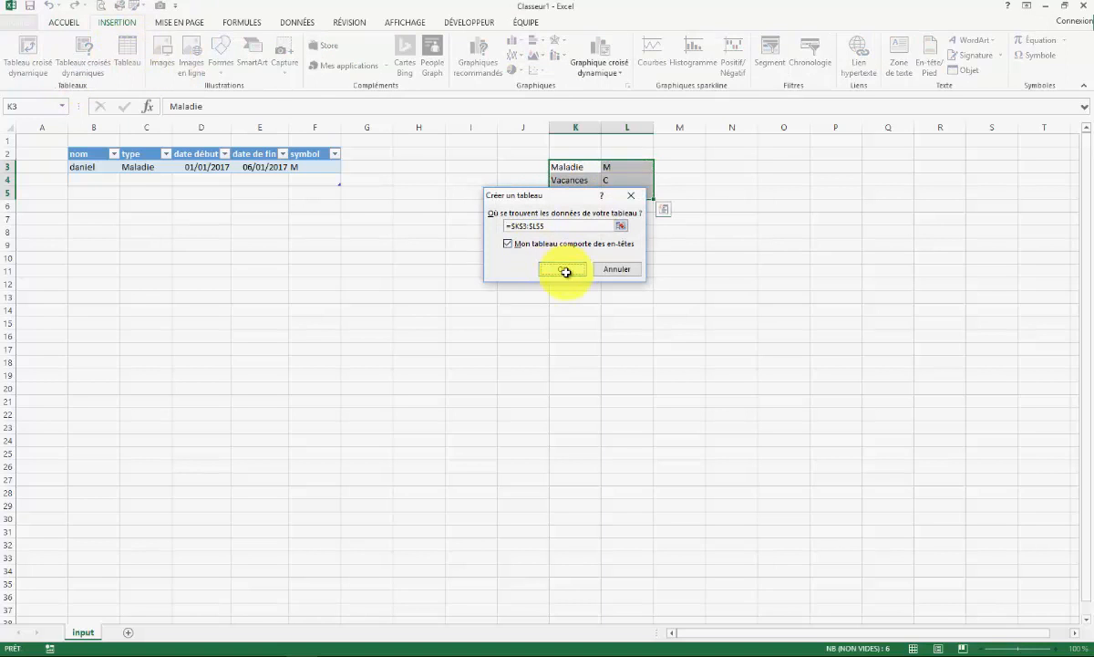
pyautogui.click(564, 271)
pyautogui.click(679, 260)
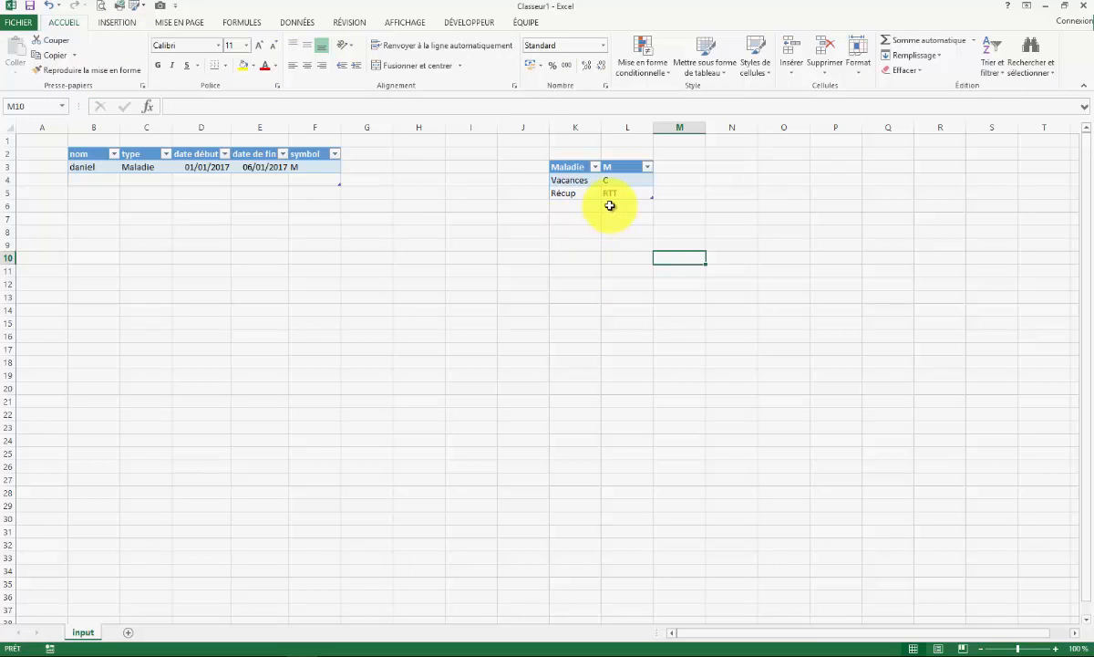
pyautogui.hotkey('ctrl', 'z')
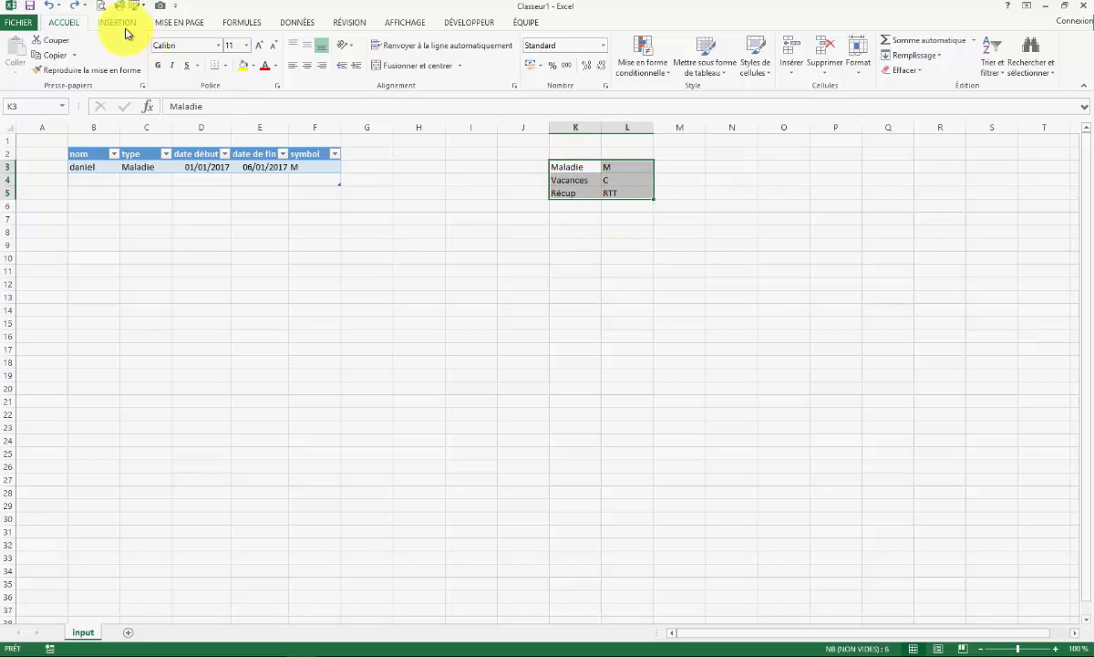
# Step: Convert the range K3:L5 into a table without treating its first row as headers
pyautogui.click(116, 22)
pyautogui.click(125, 50)
pyautogui.click(577, 269)
pyautogui.moveTo(629, 332); pyautogui.dragTo(631, 325)
# Step: Rename the headers of the absence type table as nom and Symb
pyautogui.click(574, 168)
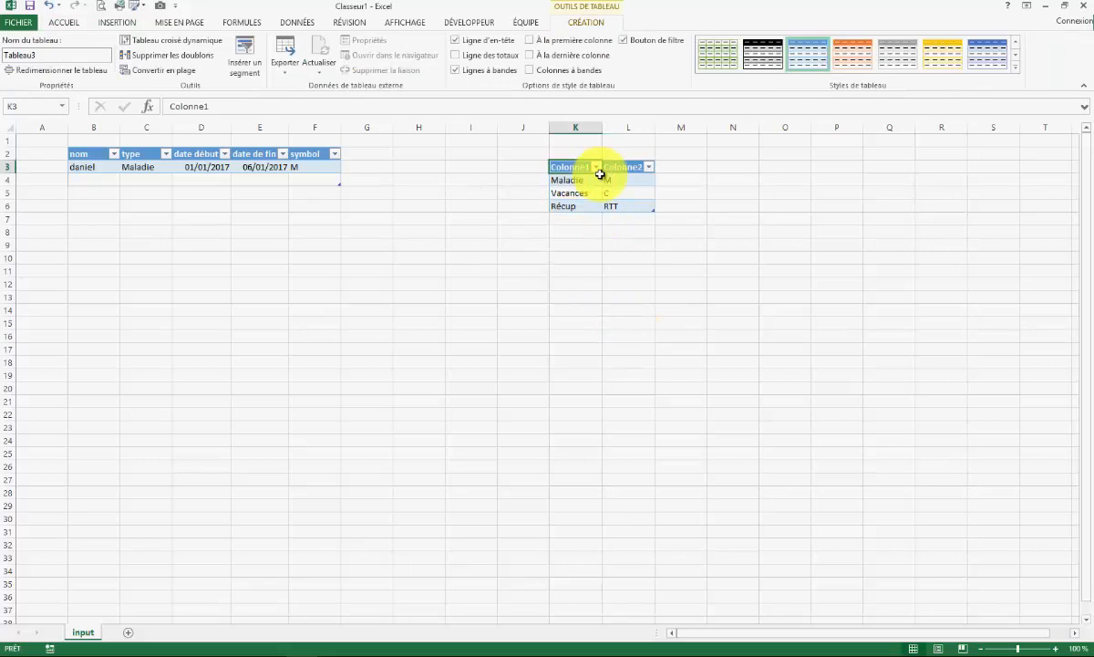
pyautogui.write('nom')
pyautogui.press('Tab')
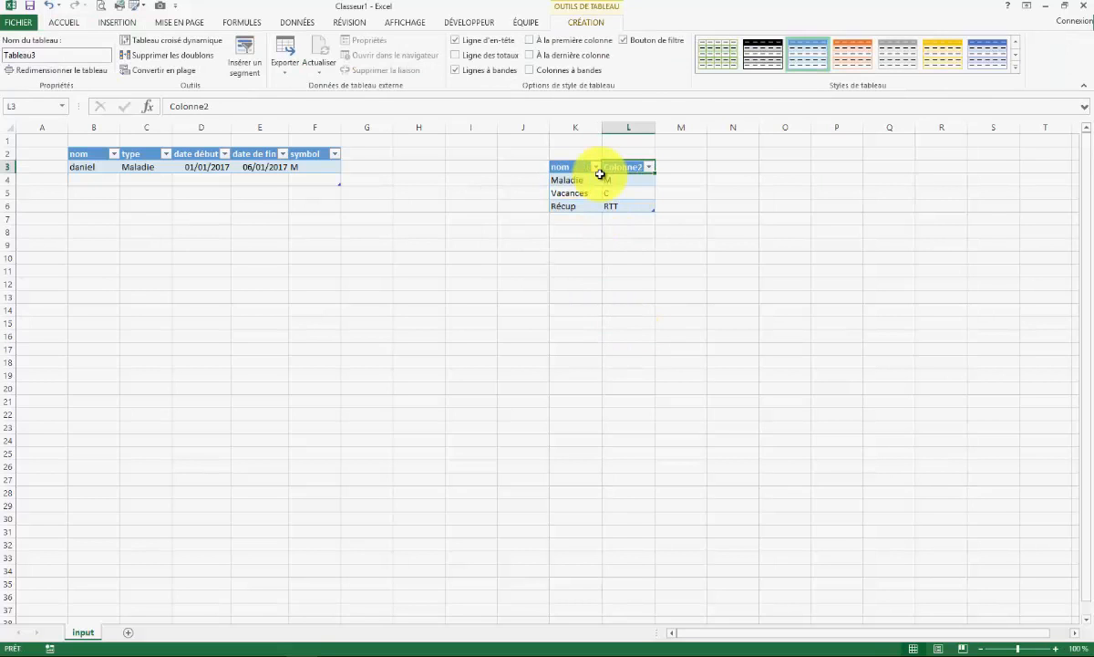
pyautogui.write('s')
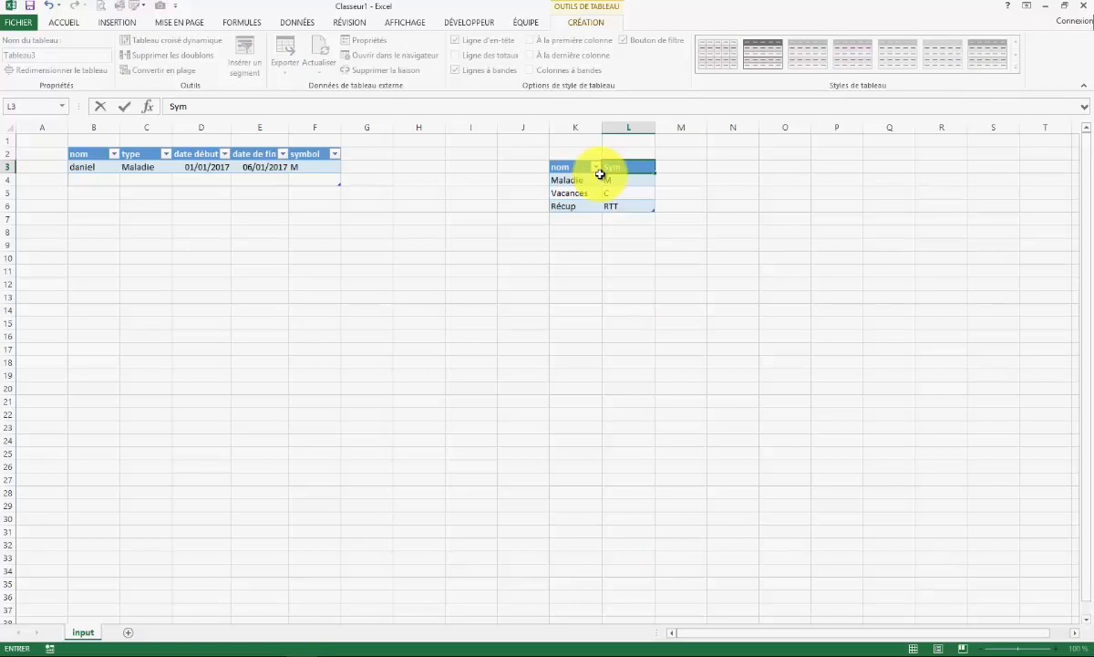
pyautogui.click(662, 293)
pyautogui.click(319, 168)
pyautogui.write('=v')
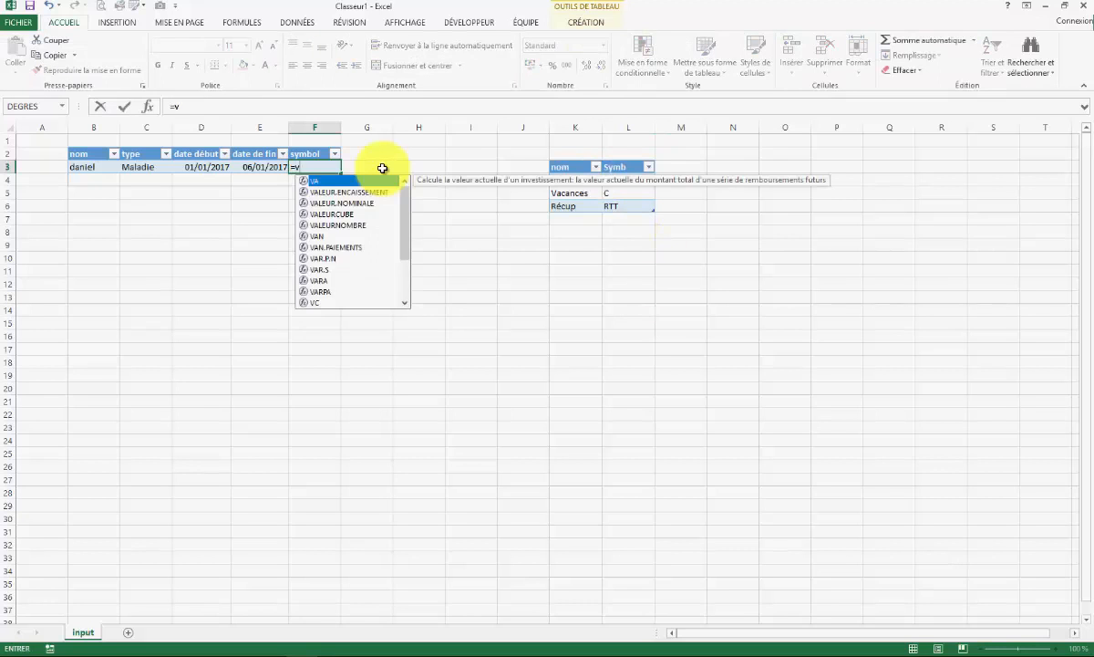
pyautogui.press('BackSpace')
pyautogui.write('reche')
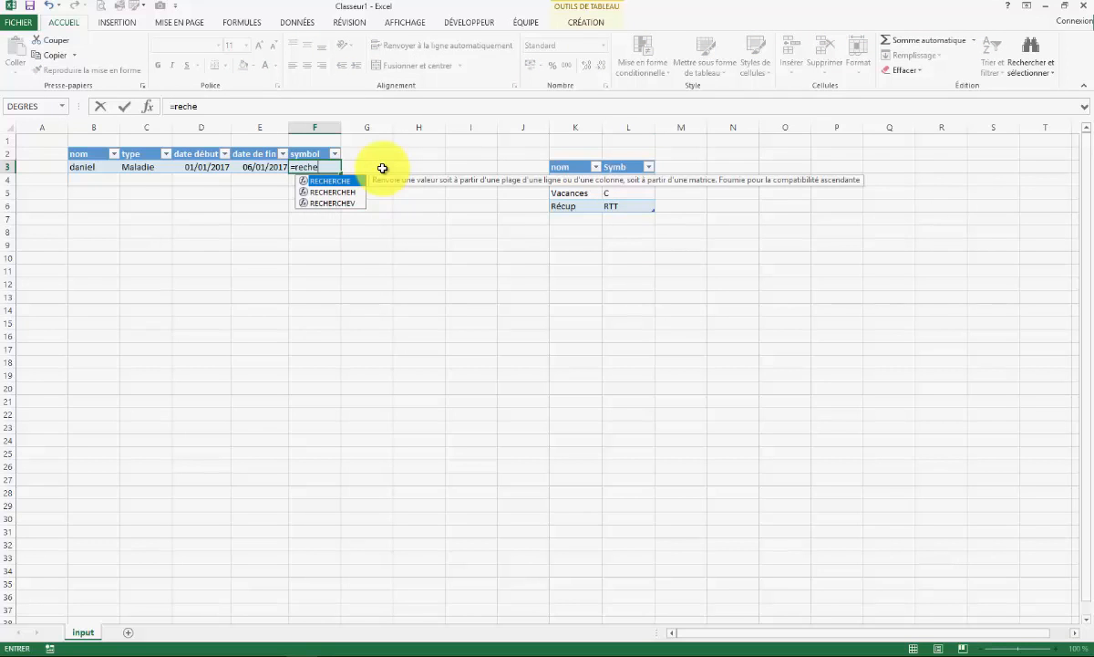
pyautogui.press('Down')
pyautogui.press('Down')
pyautogui.press('Tab')
pyautogui.click(153, 168)
pyautogui.write(';')
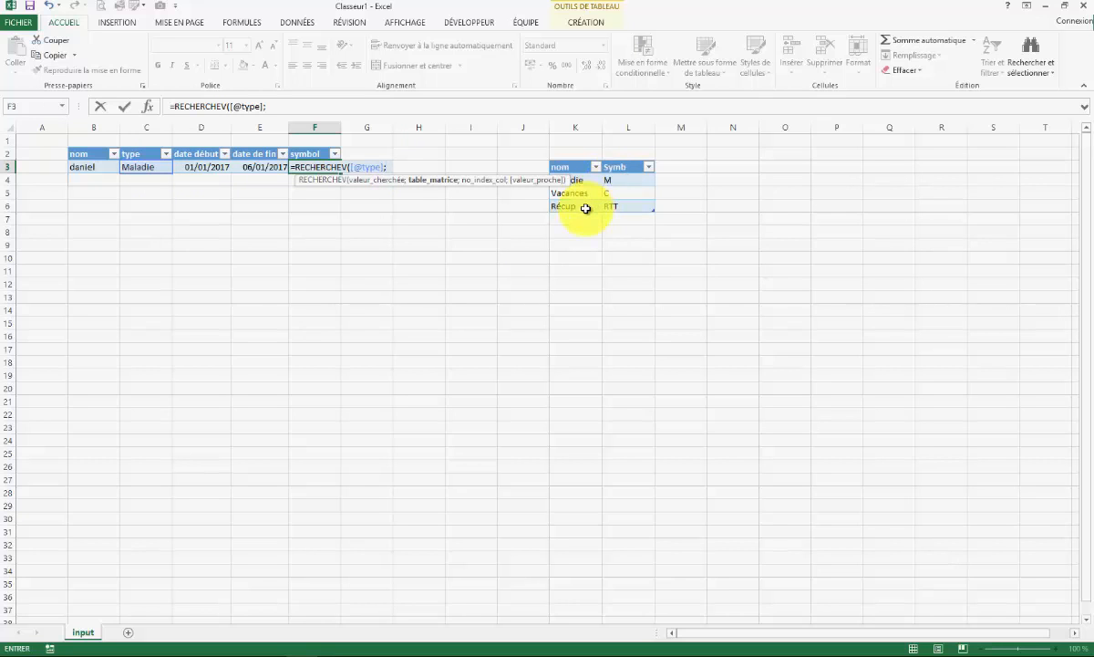
pyautogui.moveTo(584, 209); pyautogui.dragTo(621, 186)
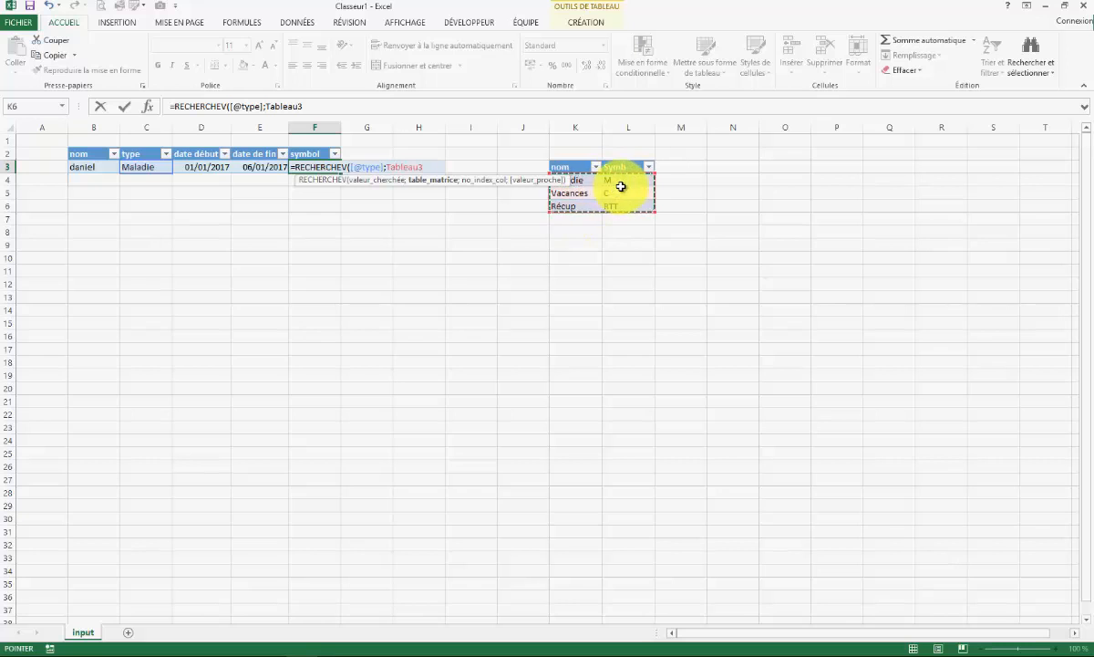
pyautogui.write(';2;0')
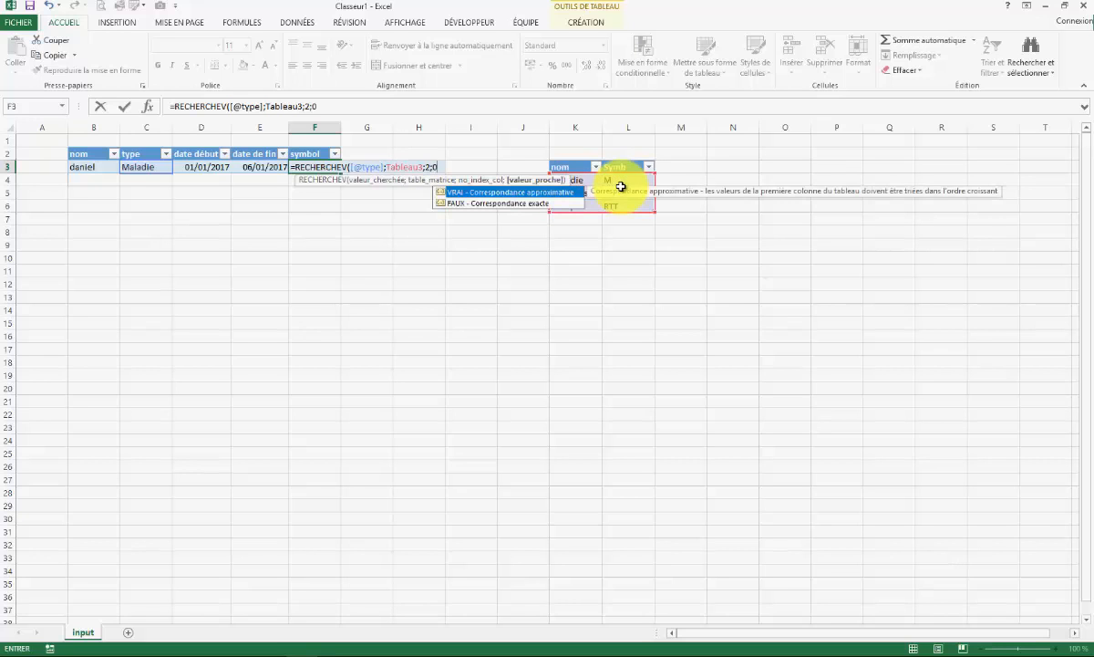
pyautogui.press('Return')
pyautogui.click(302, 219)
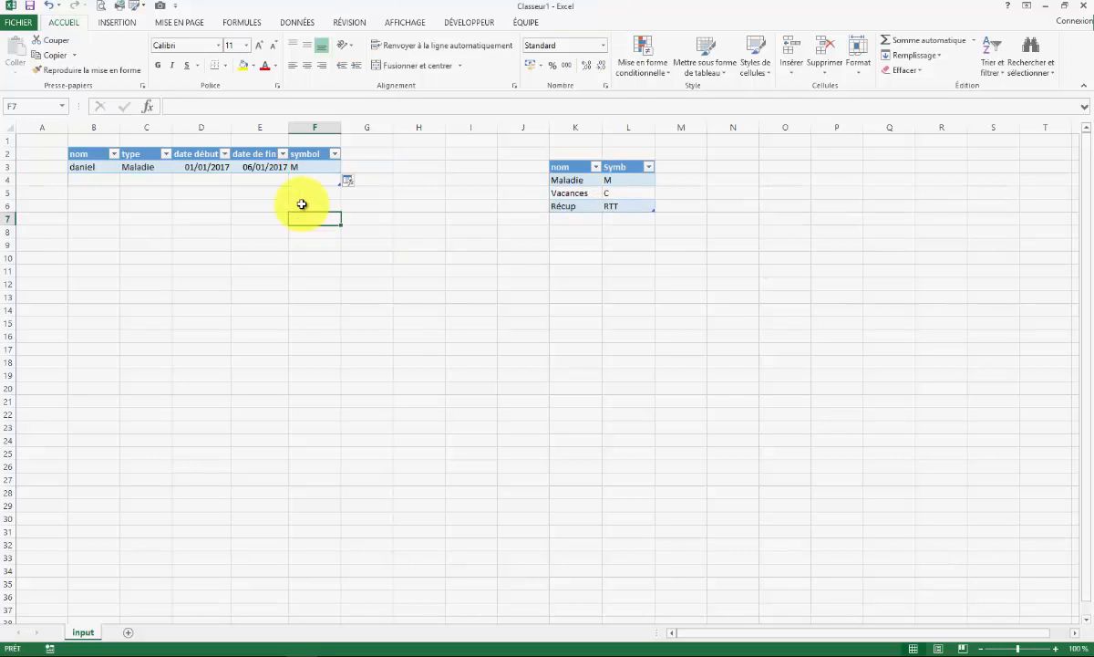
# Step: Copy the symbol lookup formula from F3 down to F4
pyautogui.click(295, 167)
pyautogui.click(401, 200)
pyautogui.moveTo(397, 272); pyautogui.dragTo(385, 268)
pyautogui.click(303, 168)
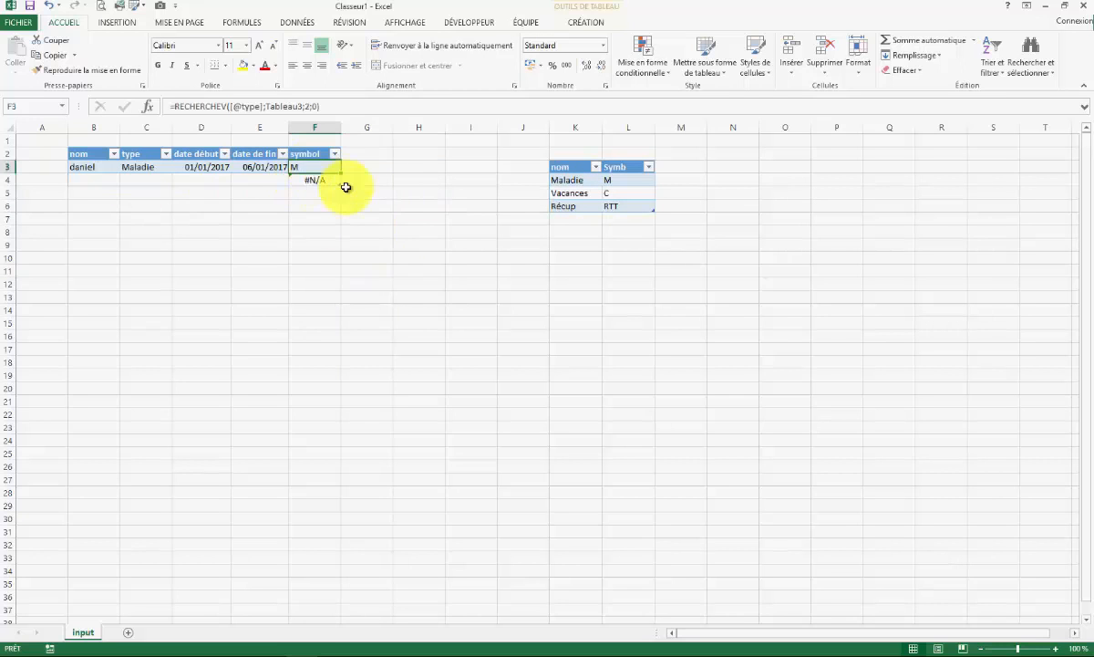
pyautogui.click(202, 111)
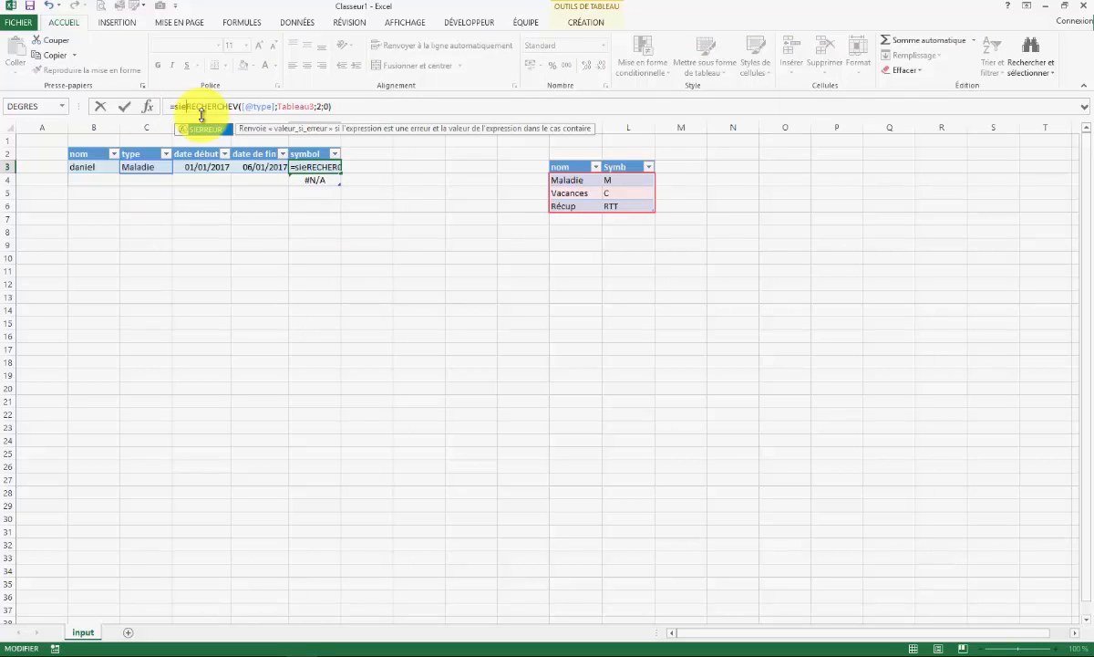
pyautogui.write('s')
pyautogui.press('BackSpace')
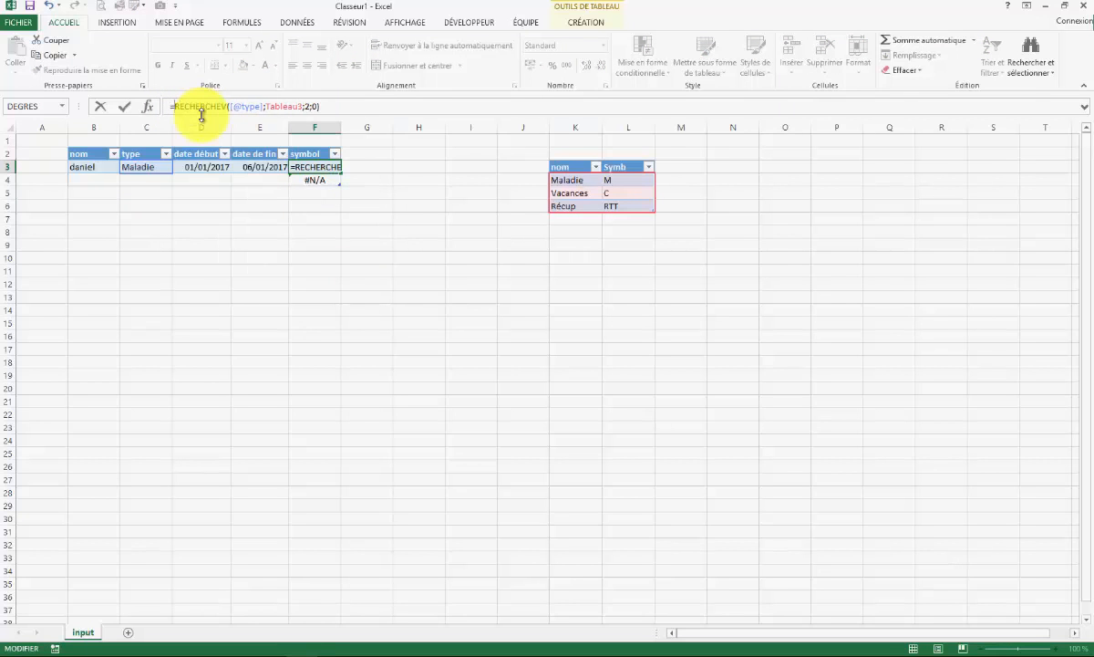
pyautogui.click(350, 244)
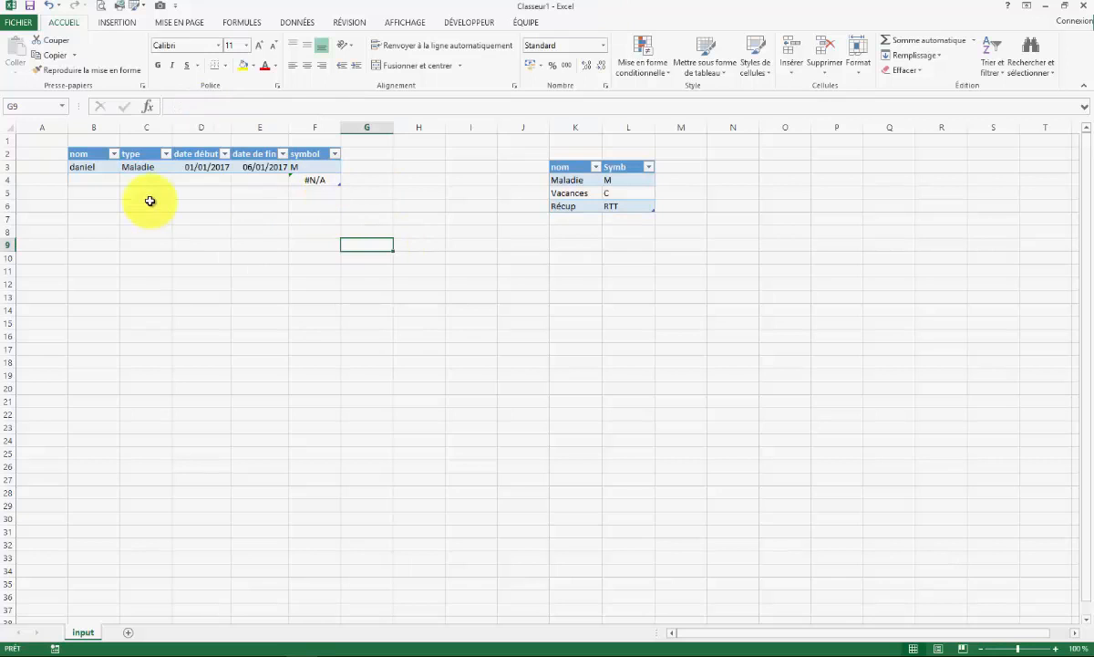
# Step: Add a list data validation to type cells C3:C4, allowing only the absence type names in K4:K6
pyautogui.click(153, 168)
pyautogui.moveTo(565, 181); pyautogui.dragTo(562, 210)
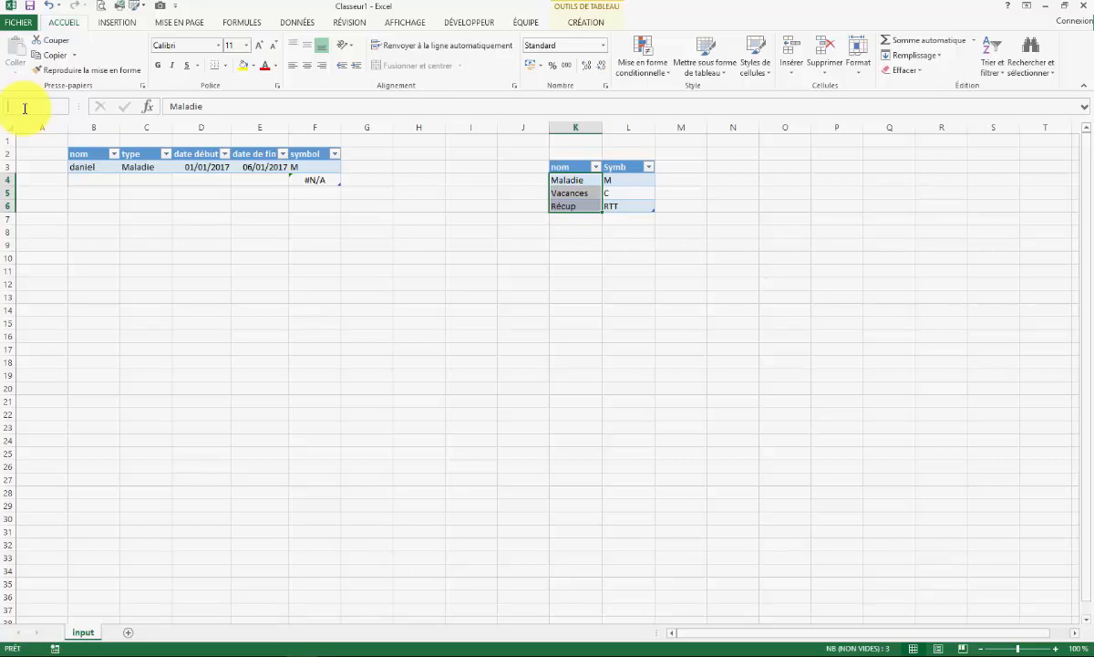
pyautogui.moveTo(151, 169); pyautogui.dragTo(149, 179)
pyautogui.click(297, 23)
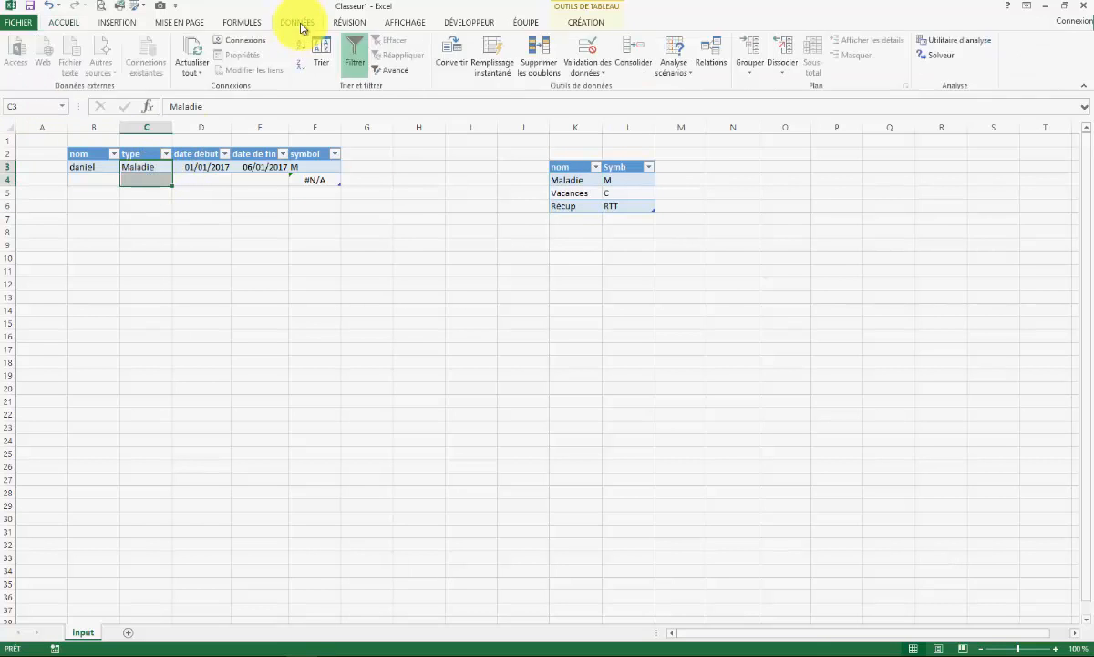
pyautogui.click(588, 47)
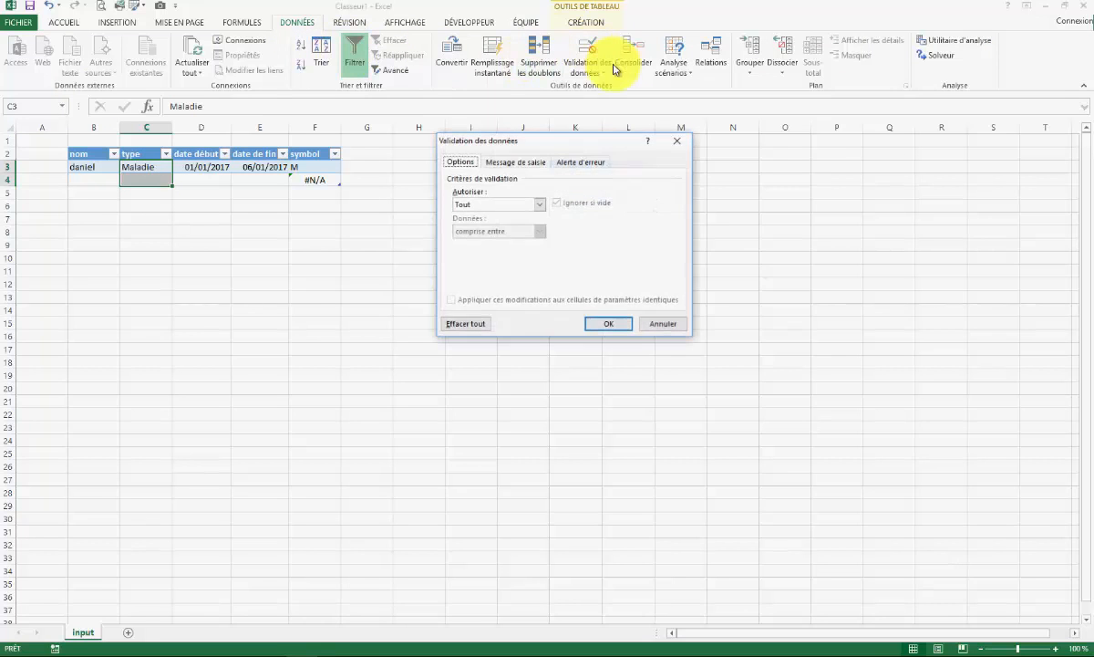
pyautogui.click(527, 211)
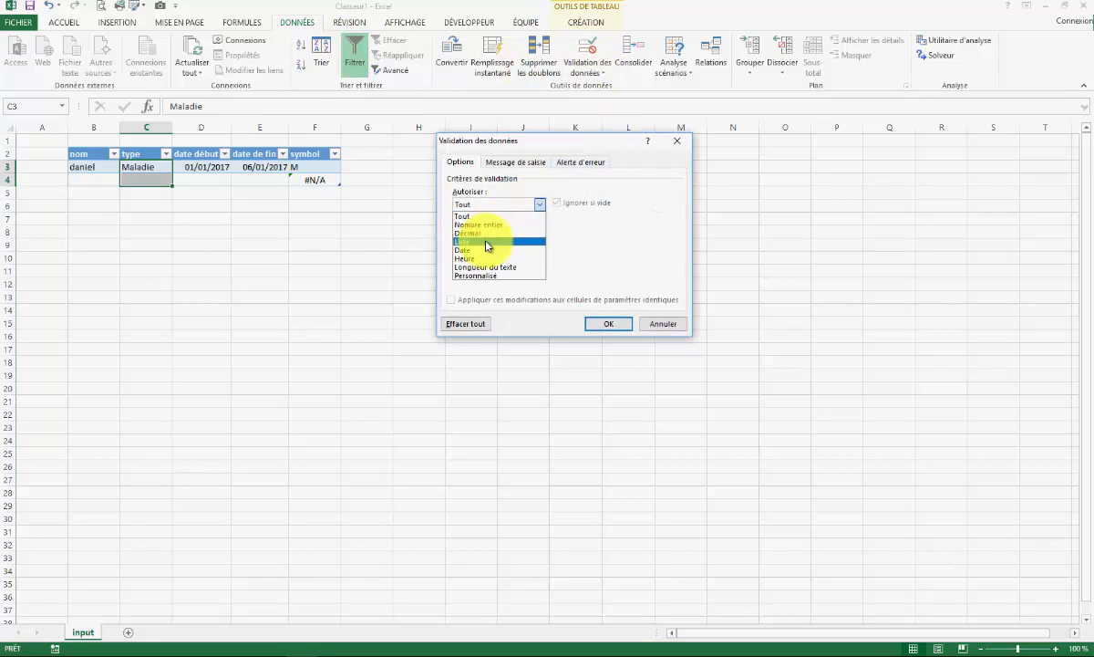
pyautogui.click(486, 243)
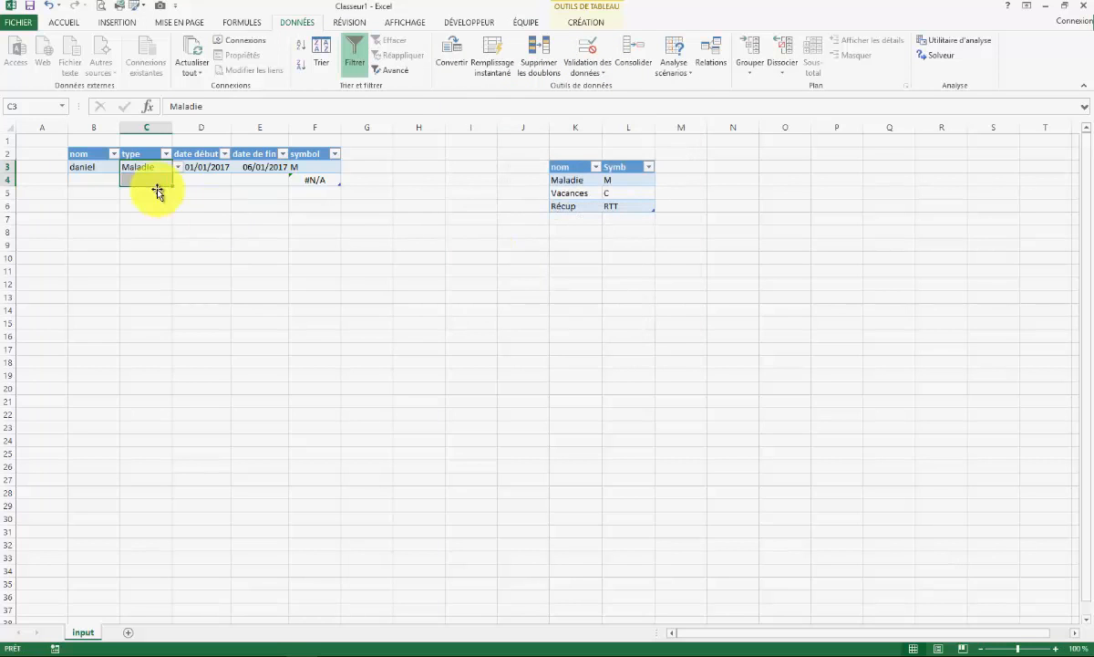
# Step: Check the list of absence types offered in C3 and choose Vacances as the type in C4
pyautogui.click(178, 169)
pyautogui.click(233, 211)
pyautogui.click(165, 181)
pyautogui.click(178, 180)
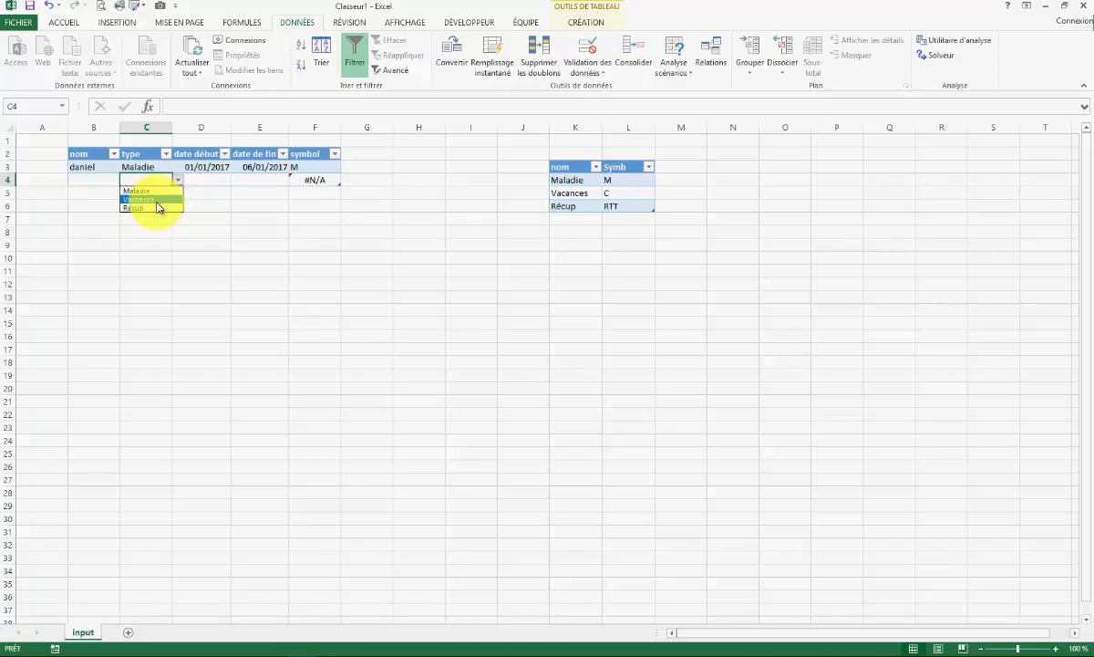
pyautogui.click(153, 199)
pyautogui.click(203, 256)
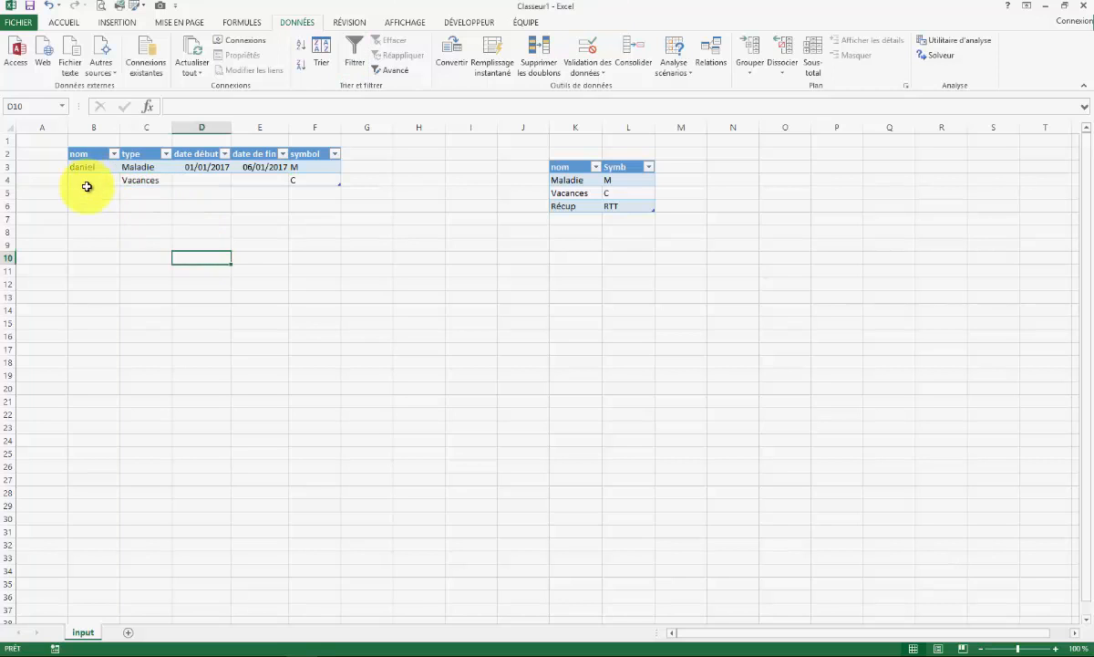
# Step: Complete row 4 with the employee's name, start date 07/01/2017 and end date 12/01/2017
pyautogui.click(92, 180)
pyautogui.write('sebasti')
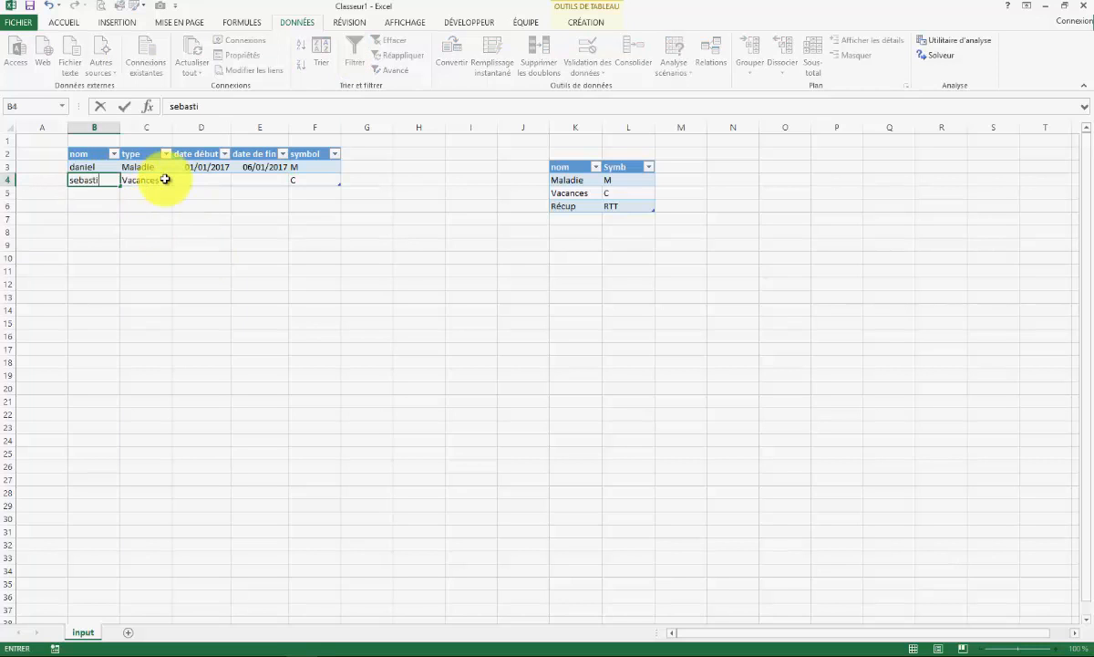
pyautogui.write('en')
pyautogui.press('Tab')
pyautogui.press('Tab')
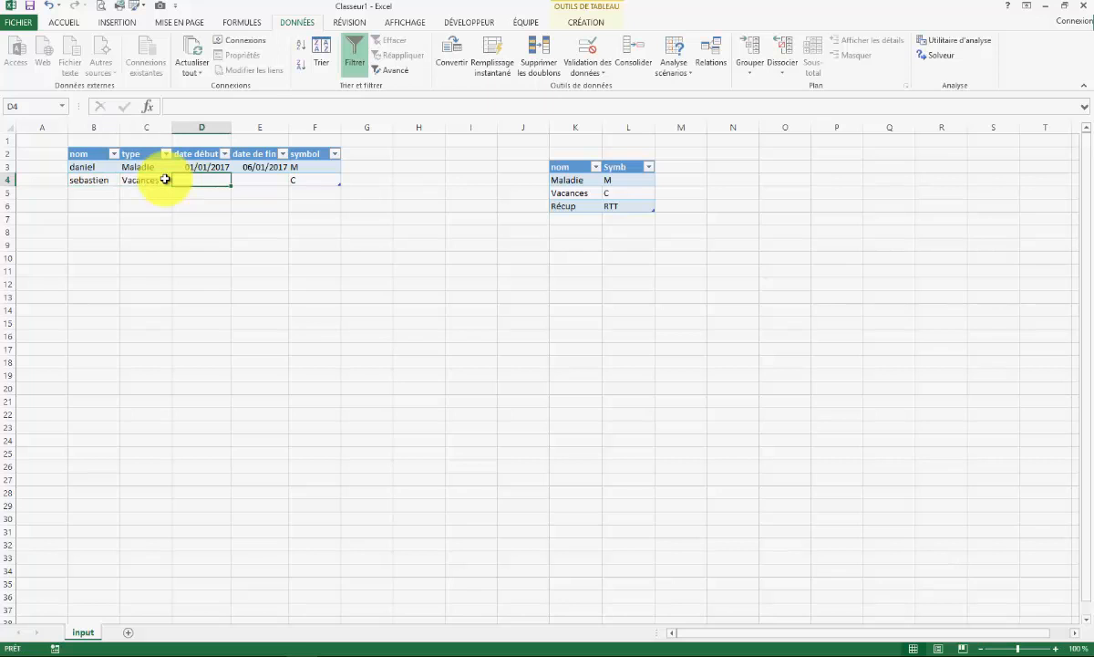
pyautogui.write('7/3')
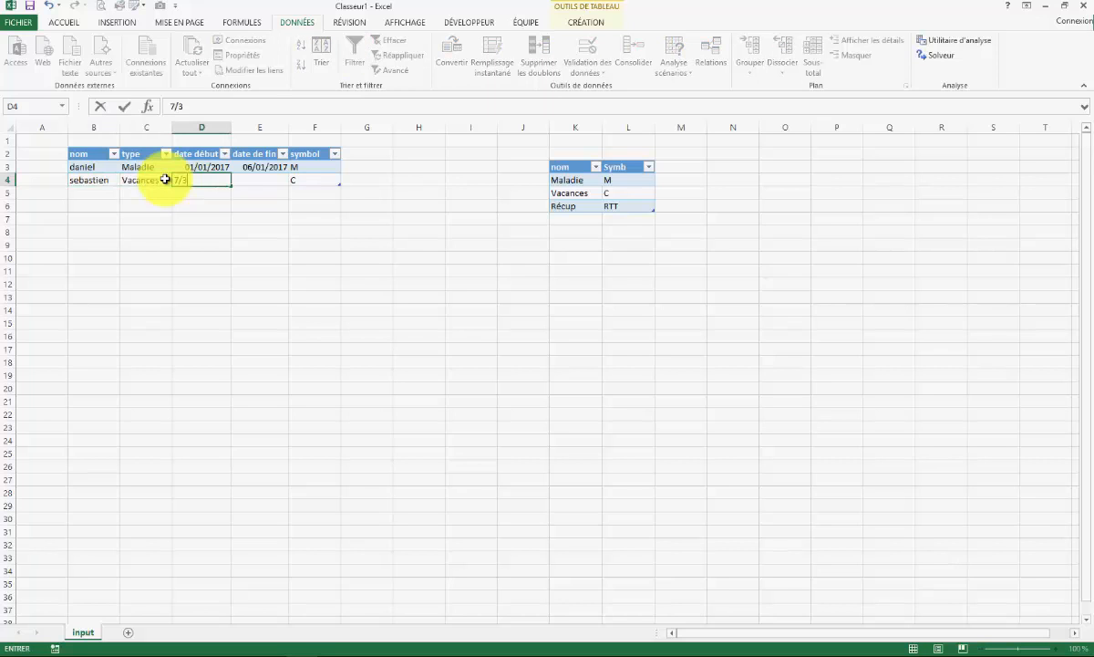
pyautogui.write('/2017')
pyautogui.press('Tab')
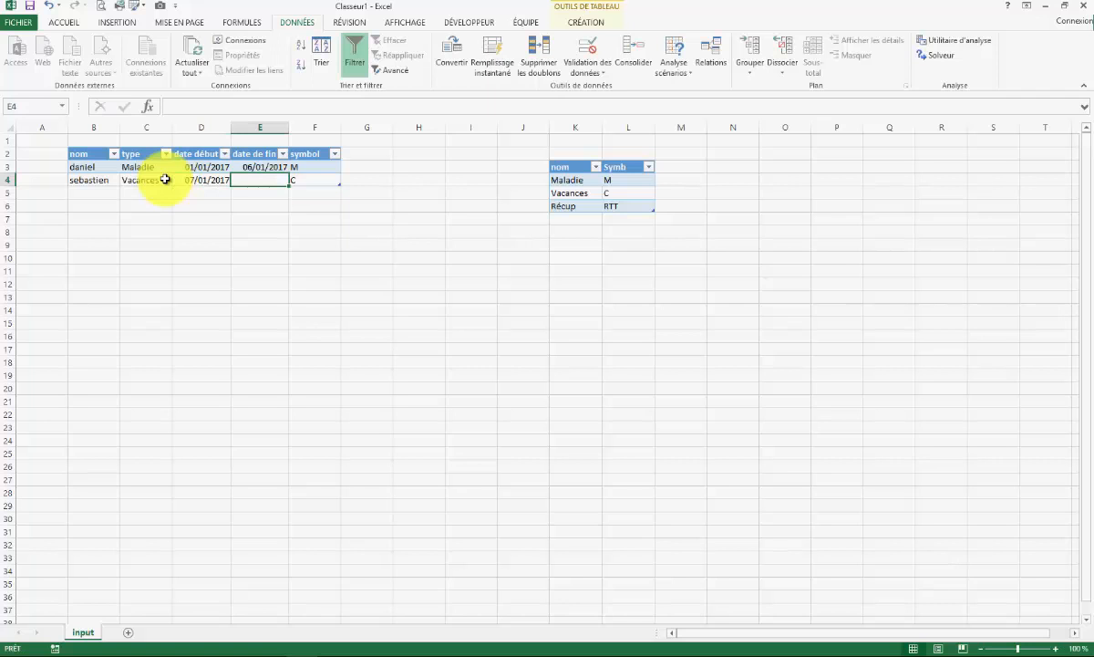
pyautogui.write('12/01/2017')
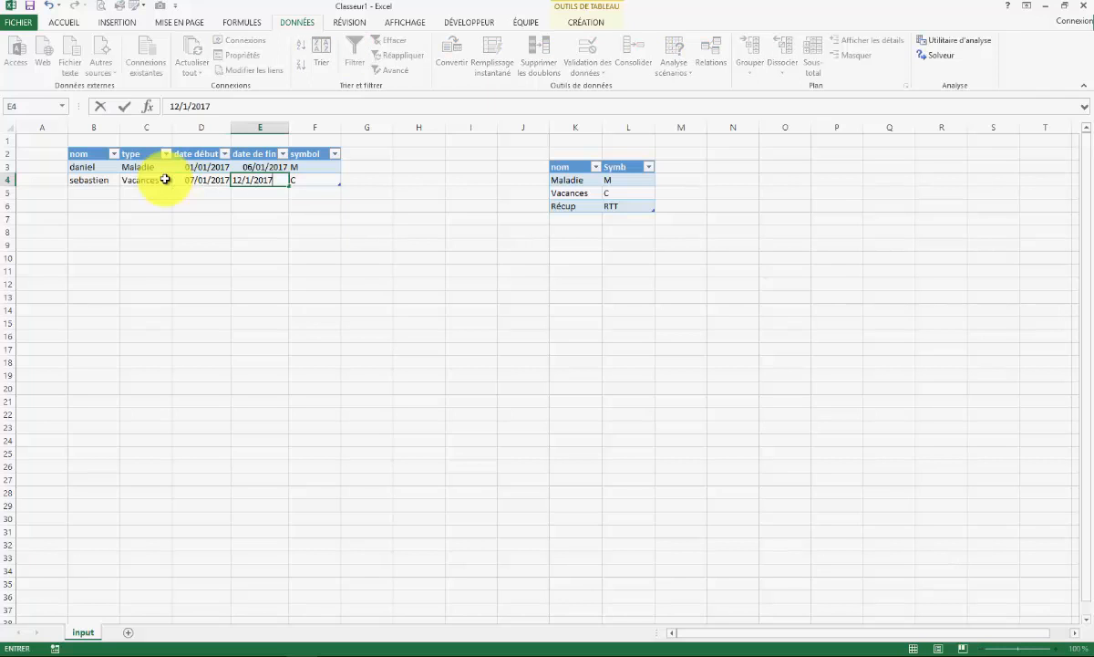
pyautogui.press('Tab')
# Step: Add an absence record in row 5 with the employee's name, type Vacances and start date 13/01/2017
pyautogui.press('Tab')
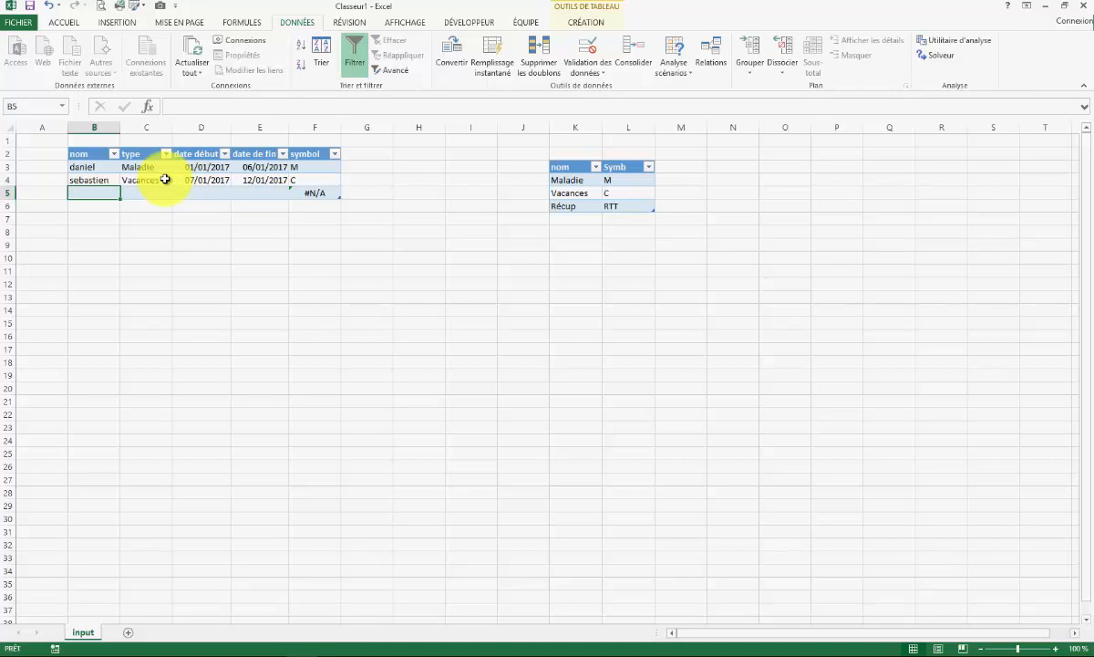
pyautogui.write('sebastien')
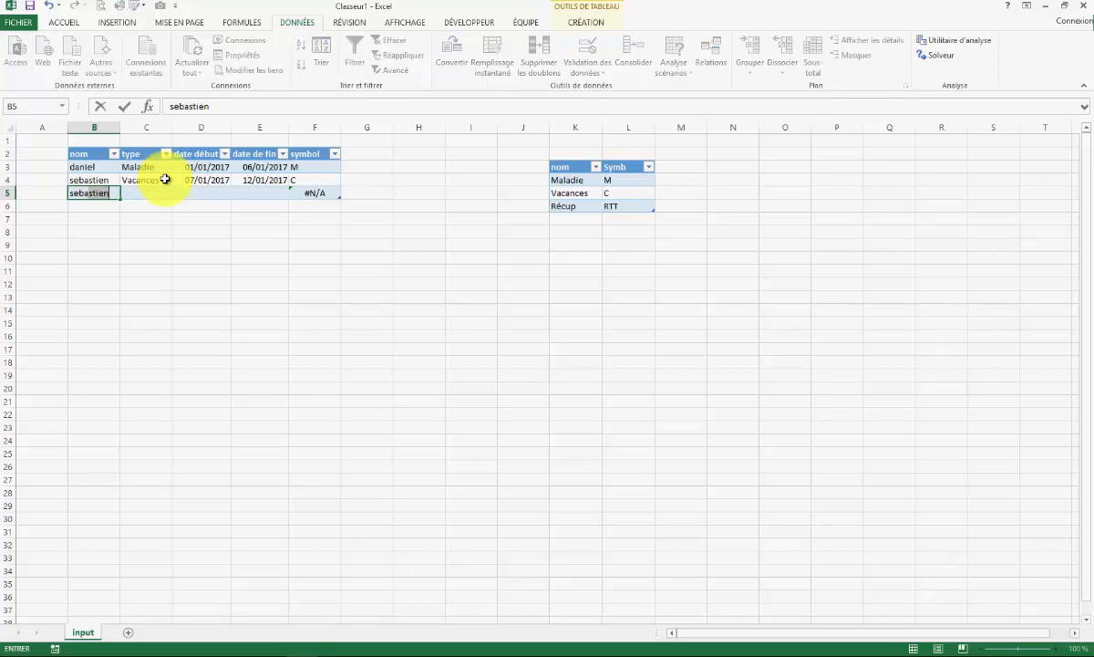
pyautogui.press('Tab')
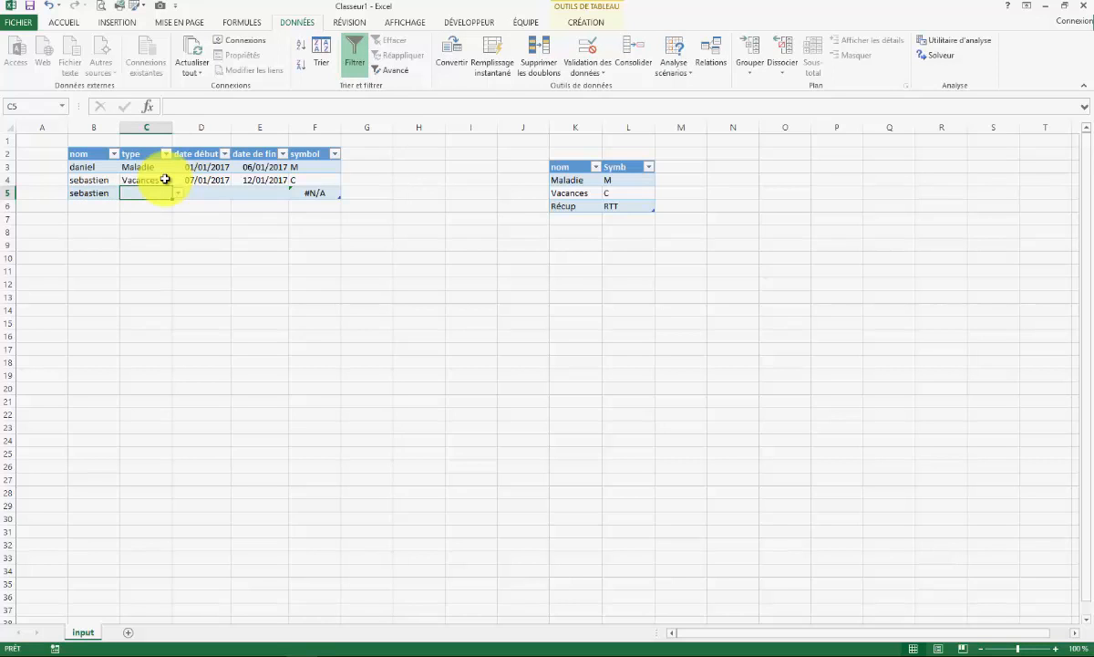
pyautogui.write('Vacances')
pyautogui.press('Tab')
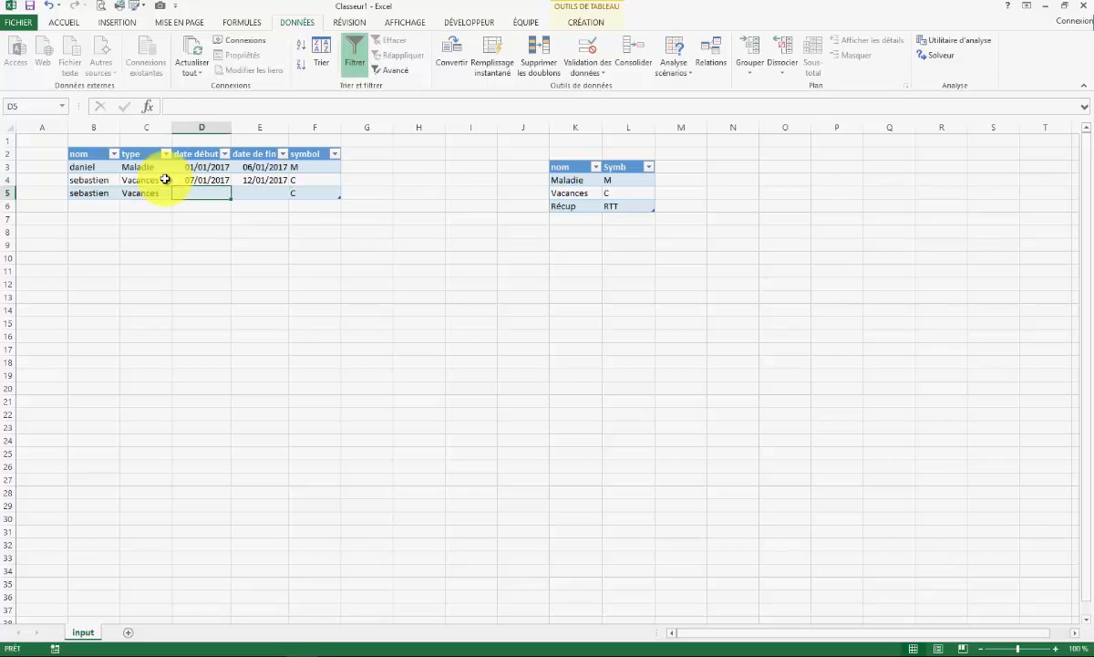
pyautogui.write('13/01/2017')
pyautogui.press('Tab')
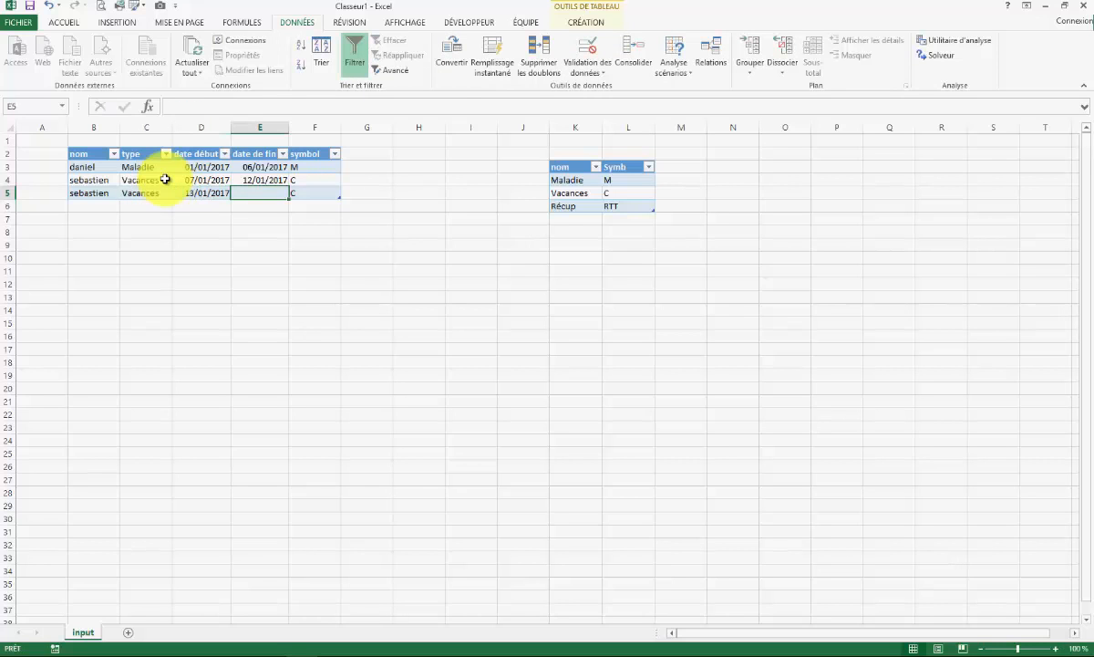
# Step: Change the row 5 absence type to Récup and set its end date to 15/01/2017
pyautogui.hotkey('shift', 'Tab')
pyautogui.hotkey('shift', 'Tab')
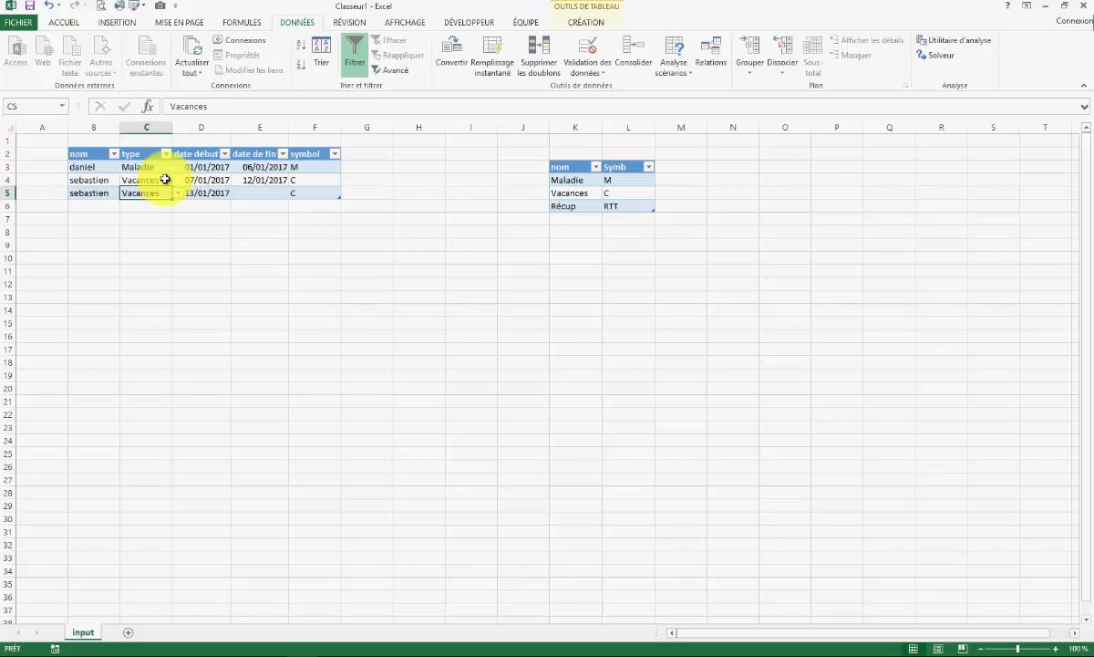
pyautogui.write('maladie')
pyautogui.press('BackSpace')
pyautogui.press('BackSpace')
pyautogui.press('BackSpace')
pyautogui.press('BackSpace')
pyautogui.press('BackSpace')
pyautogui.press('BackSpace')
pyautogui.press('BackSpace')
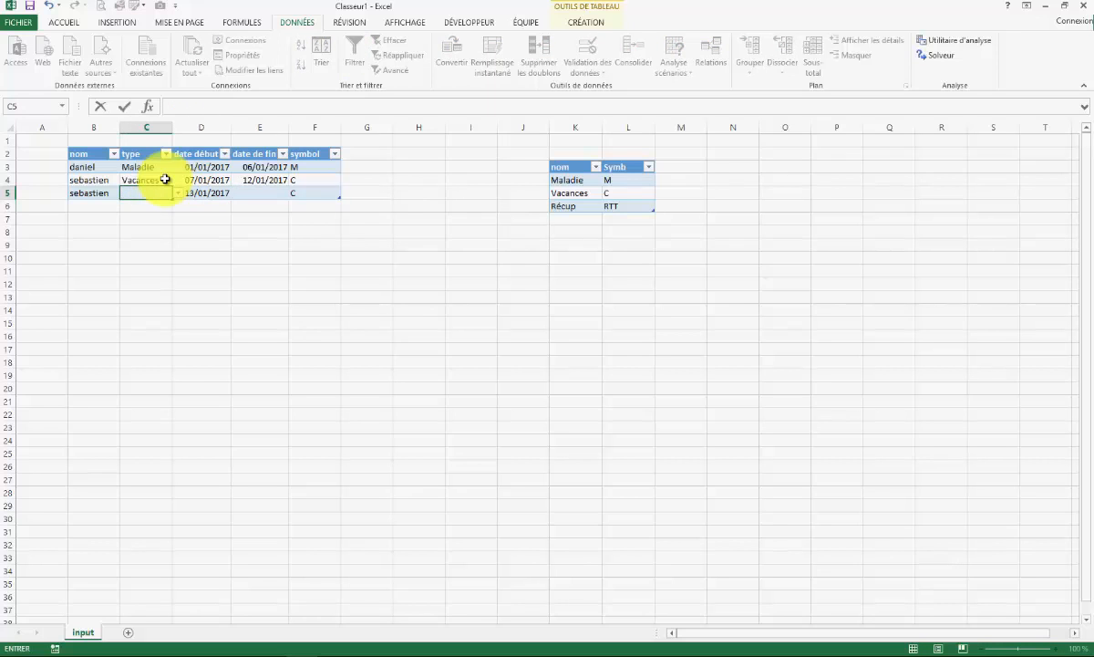
pyautogui.write('Récup')
pyautogui.press('Tab')
pyautogui.press('Tab')
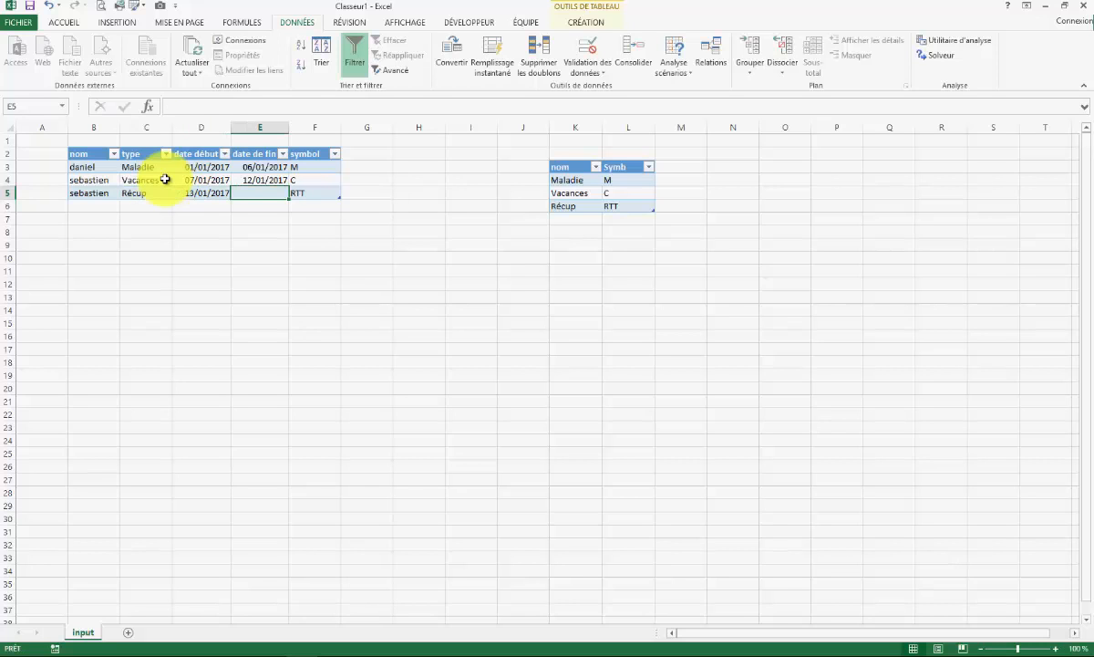
pyautogui.write('15/3')
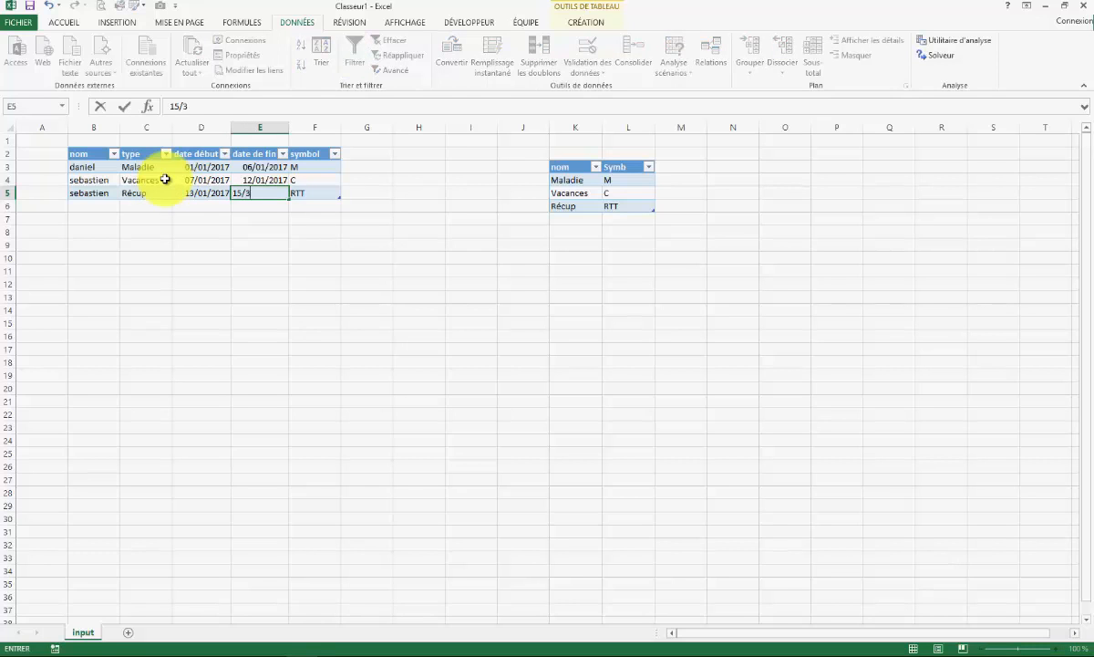
pyautogui.press('Tab')
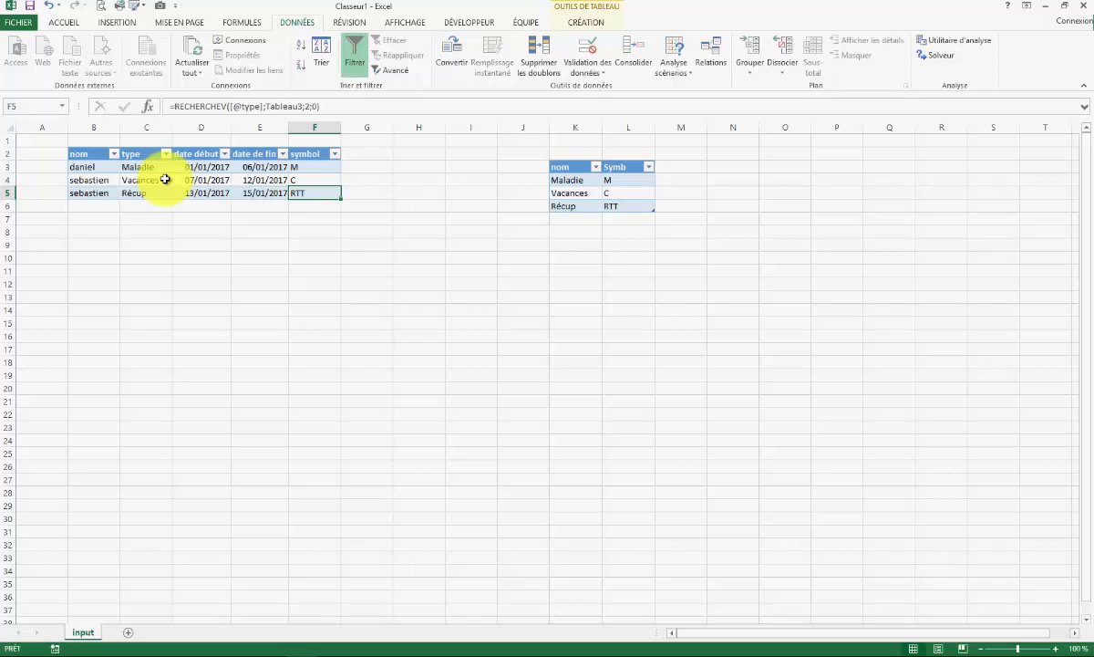
# Step: Add another absence record in row 6 with the employee's name and the type Vacances
pyautogui.press('Tab')
pyautogui.write('dan')
pyautogui.write('iie')
pyautogui.press('BackSpace')
pyautogui.write('el')
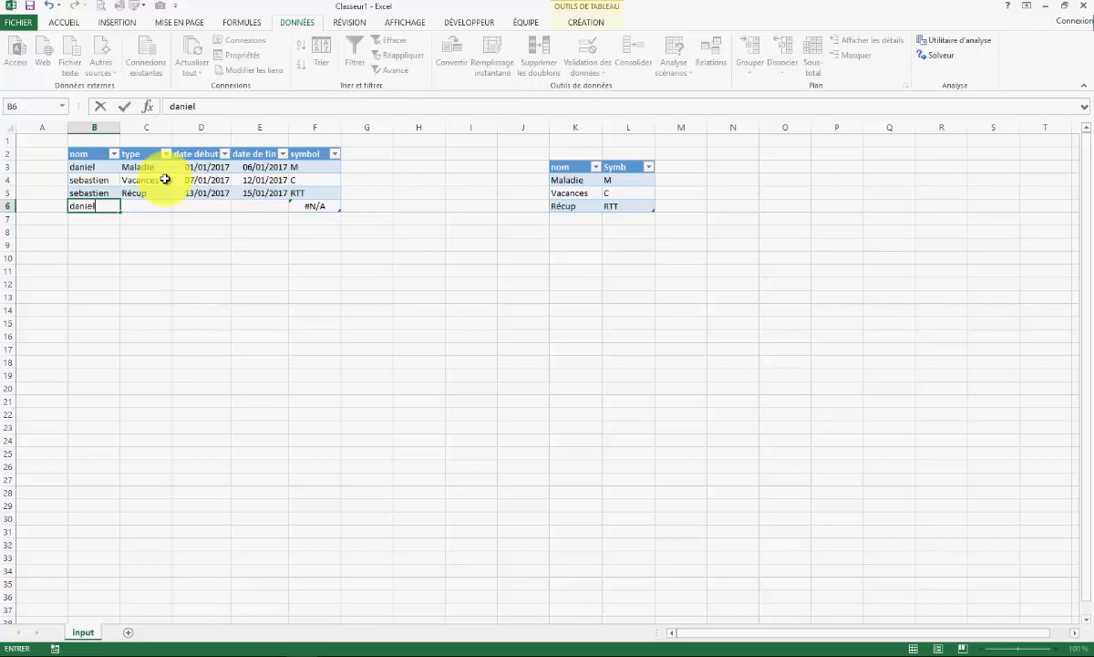
pyautogui.press('Tab')
pyautogui.write('vacances')
pyautogui.press('Tab')
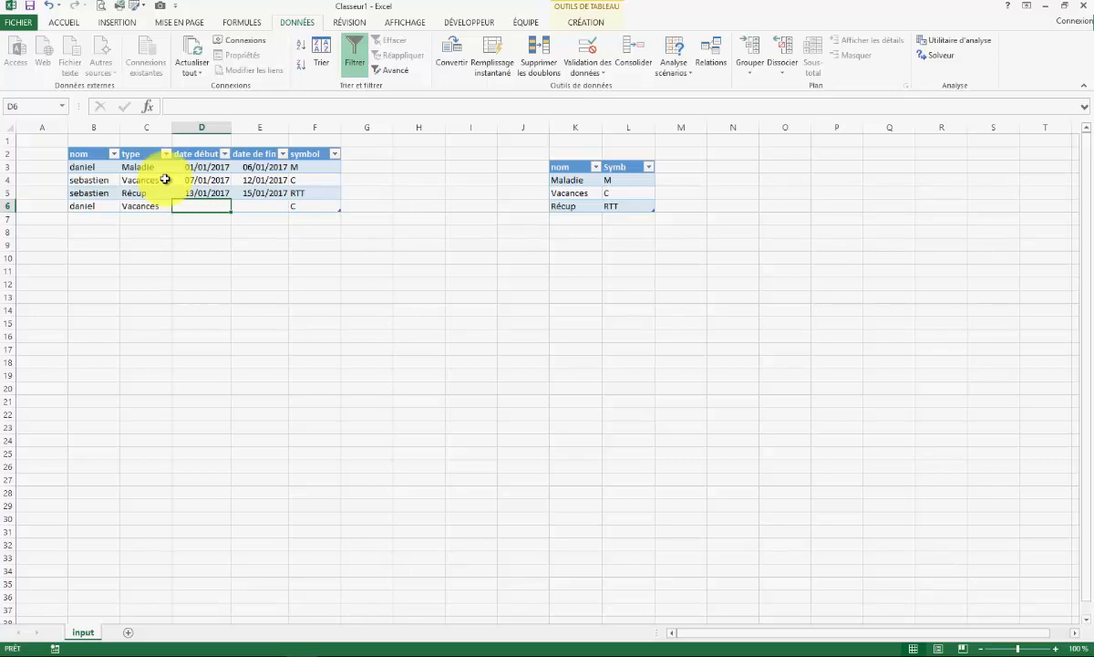
# Step: Set the row 6 absence to start on 15/01/2017 and end on 26/01/2017
pyautogui.write('1')
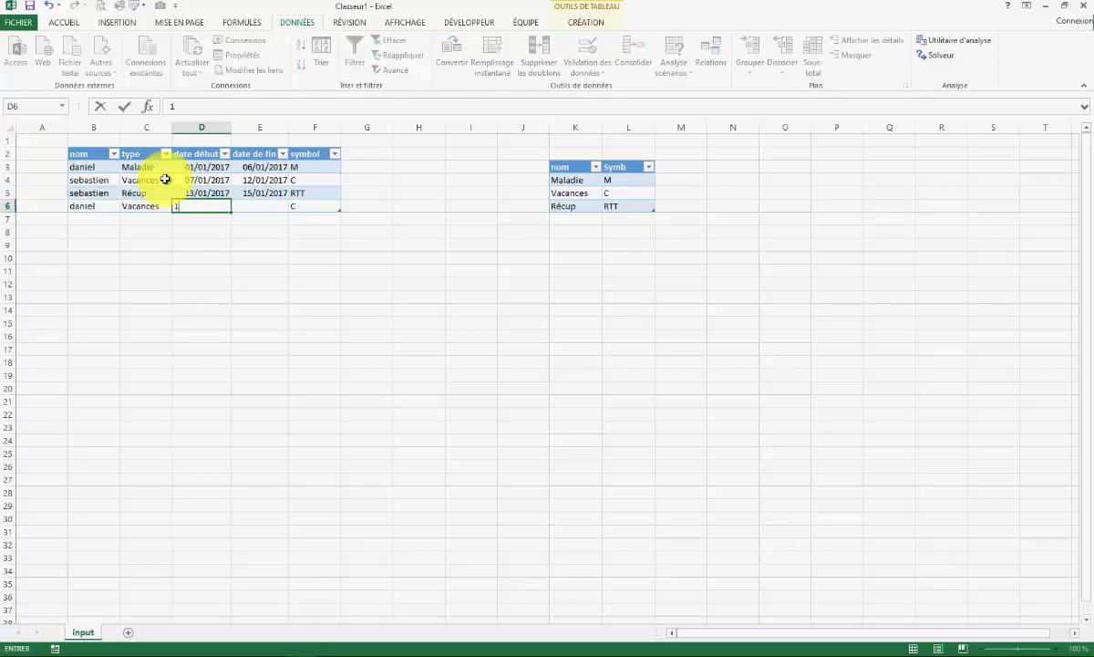
pyautogui.write('5/1')
pyautogui.press('Tab')
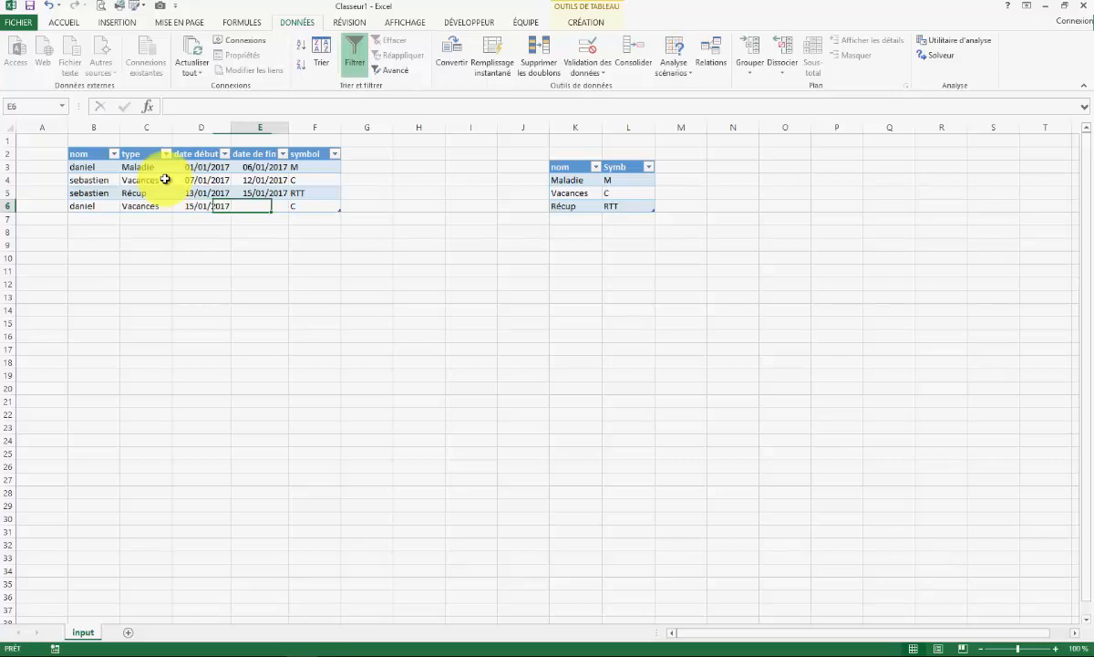
pyautogui.write('26/1')
pyautogui.press('Tab')
pyautogui.click(380, 335)
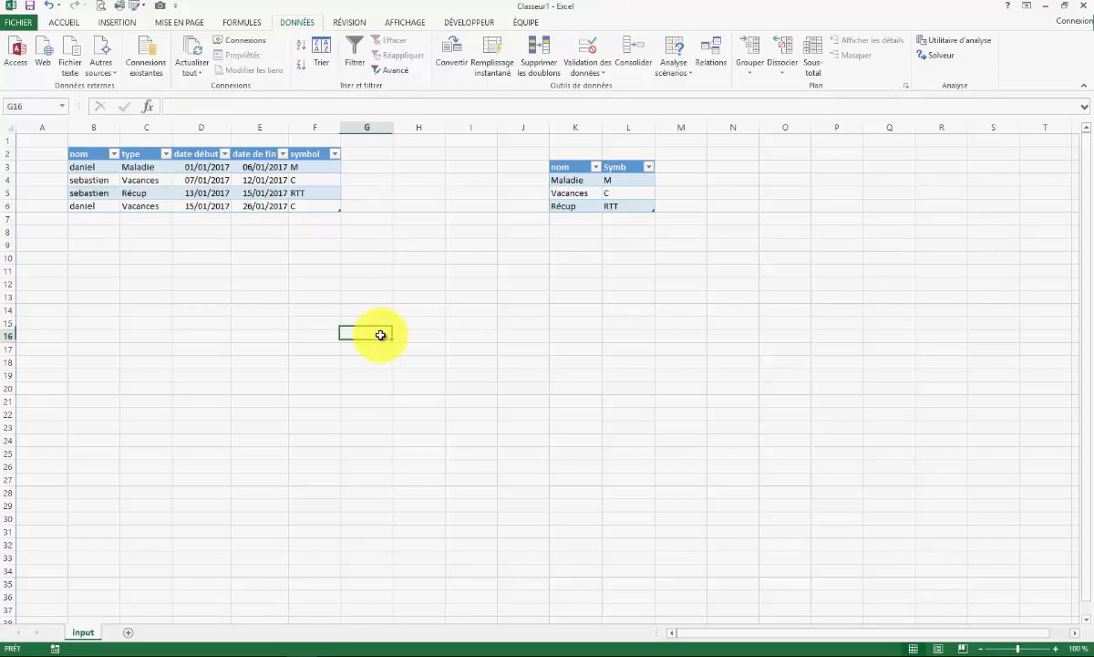
# Step: Move the absence type table with the nom and Symb columns to the range I2:J5
pyautogui.click(413, 248)
pyautogui.click(578, 169)
pyautogui.moveTo(579, 168); pyautogui.dragTo(533, 188)
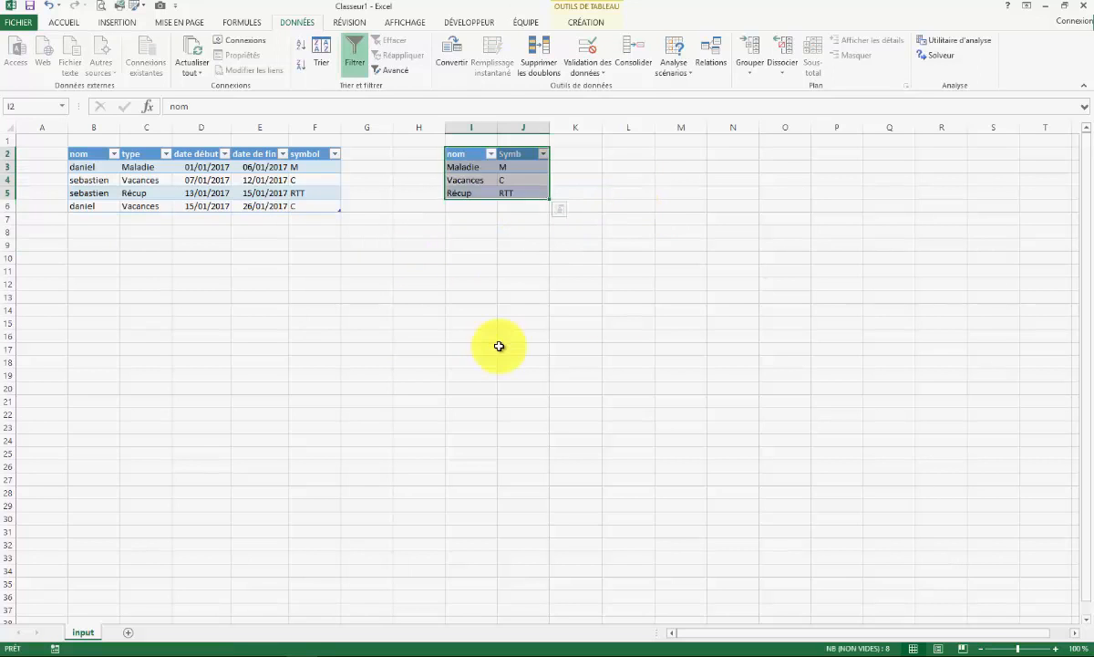
pyautogui.click(500, 346)
pyautogui.click(192, 427)
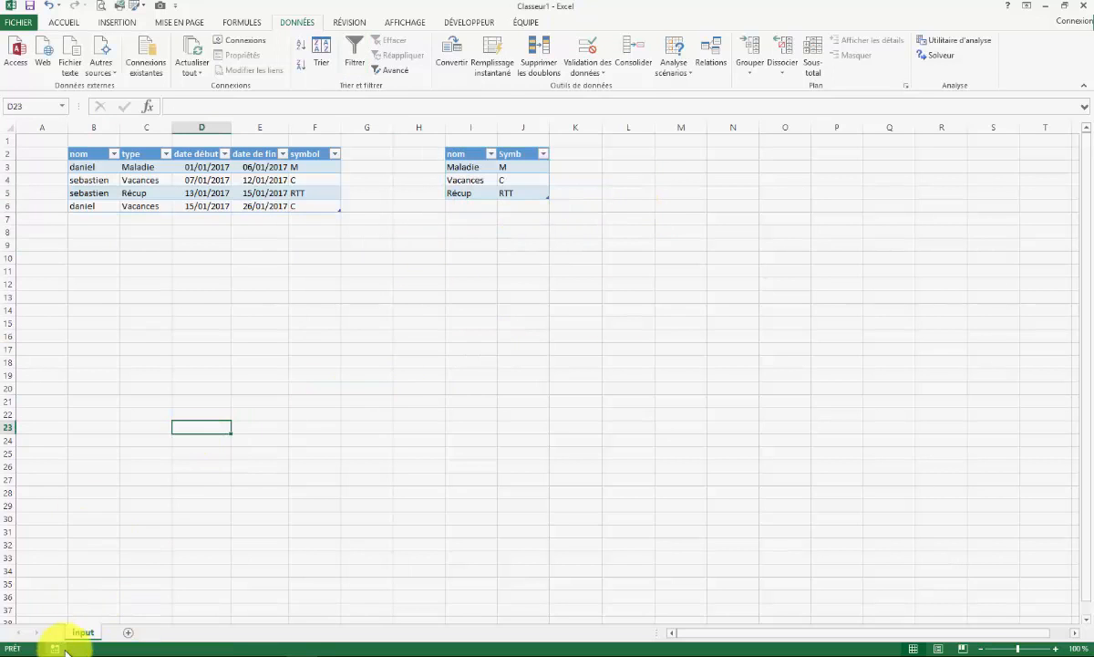
# Step: Add a new worksheet and enter the labels Start in B10 and Stop in B11
pyautogui.click(128, 632)
pyautogui.click(146, 258)
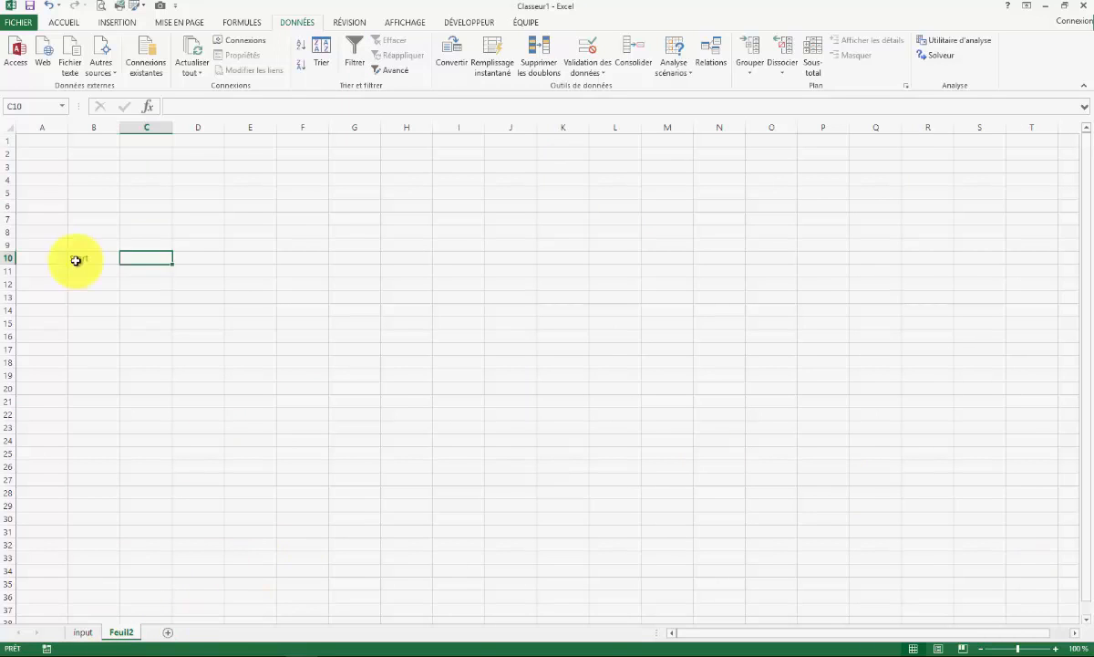
pyautogui.click(77, 260)
pyautogui.click(86, 285)
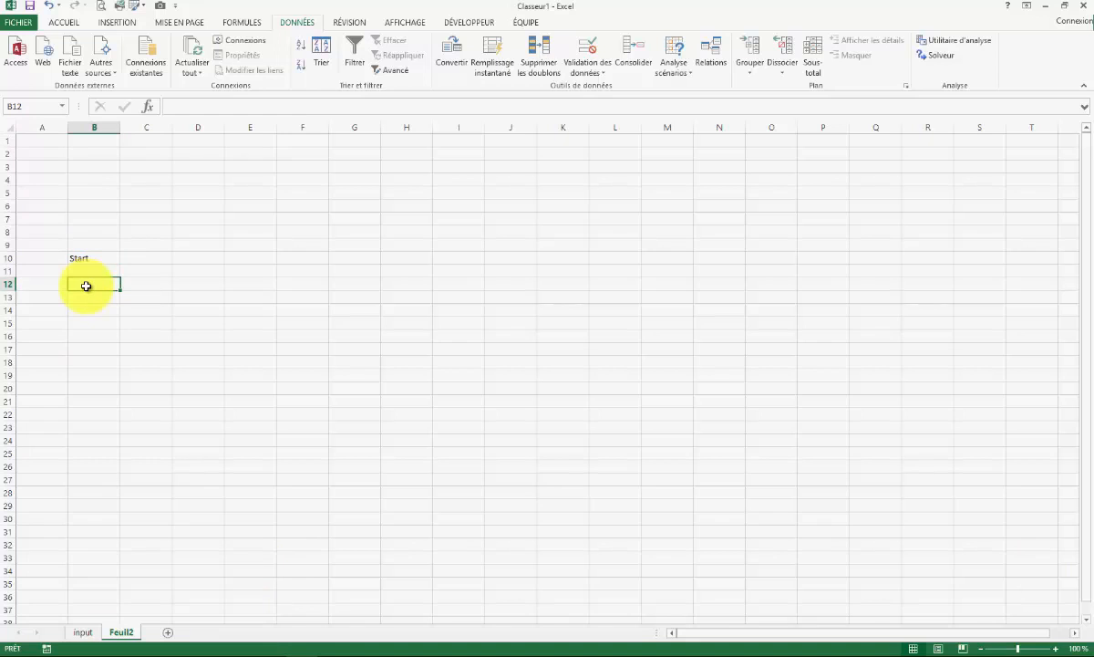
pyautogui.press('Up')
pyautogui.write('Stop')
# Step: Enter the month name Janvier in cell D11 of the new sheet
pyautogui.click(204, 272)
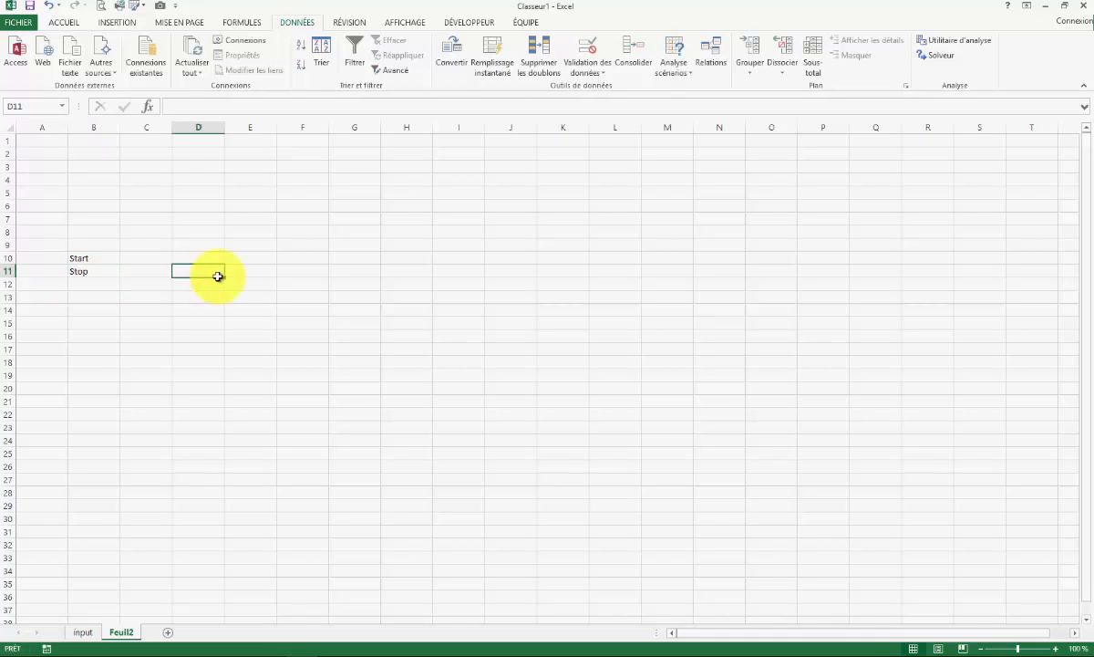
pyautogui.write('Ja')
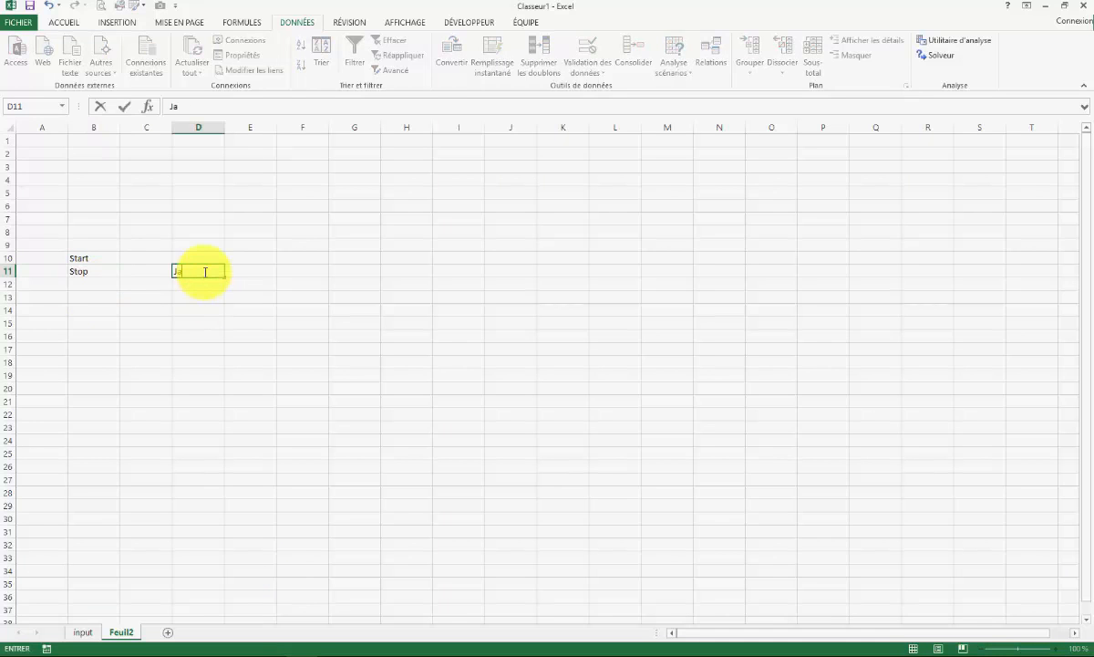
pyautogui.write('nvier')
pyautogui.press('Left')
pyautogui.press('Left')
pyautogui.press('Up')
pyautogui.press('Right')
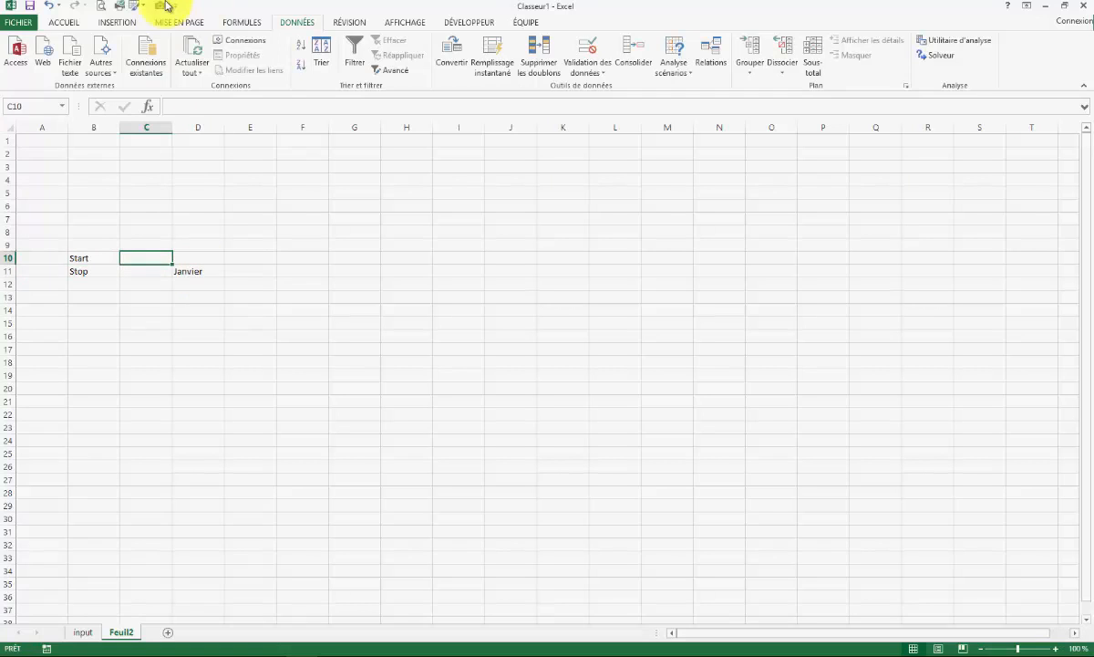
pyautogui.click(195, 151)
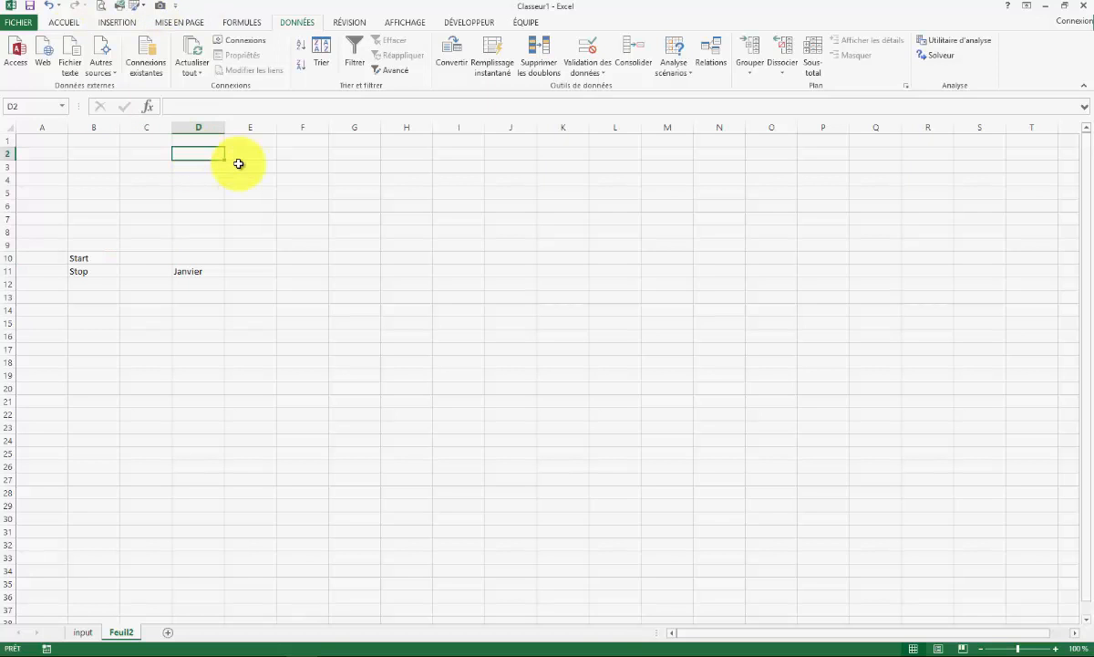
# Step: Enter the year 2017 in cell D2
pyautogui.write('201')
pyautogui.press('Return')
# Step: Begin a DATE formula in C10 beside Start, taking the year from D2
pyautogui.press('Down')
pyautogui.press('Down')
pyautogui.press('Down')
pyautogui.press('Down')
pyautogui.press('Down')
pyautogui.press('Down')
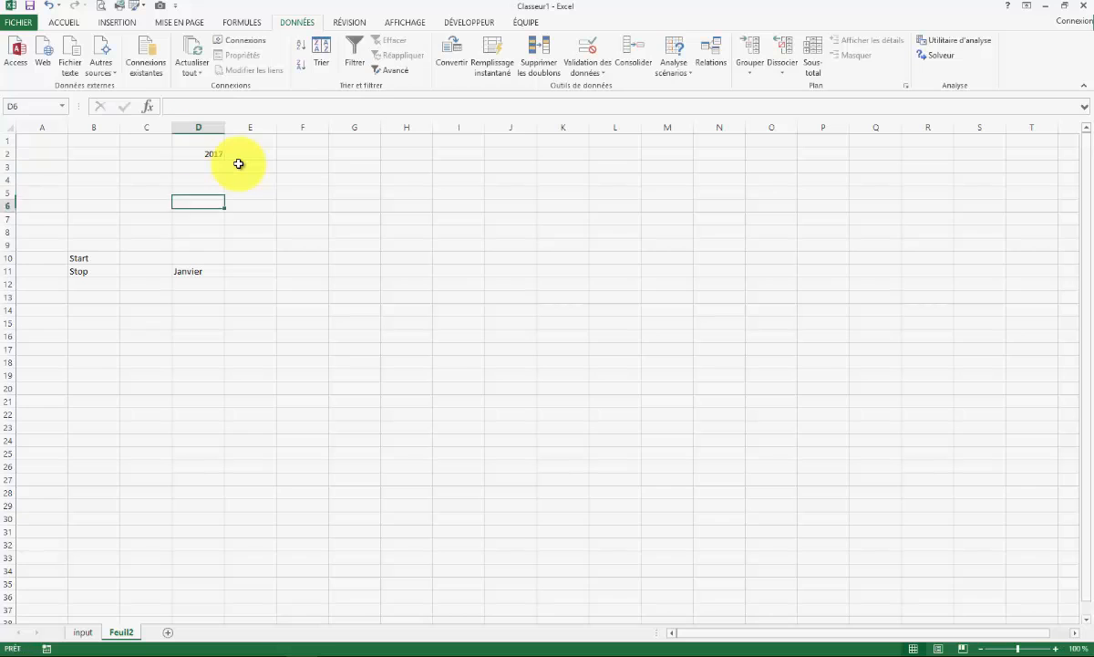
pyautogui.press('Left')
pyautogui.press('Down')
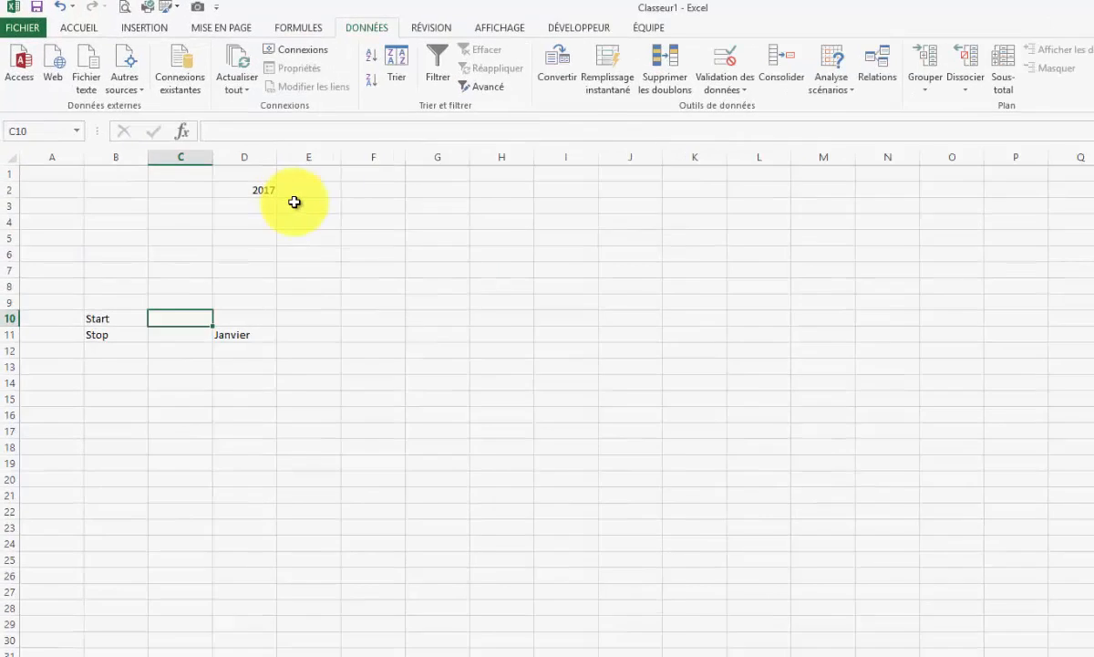
pyautogui.write('=date')
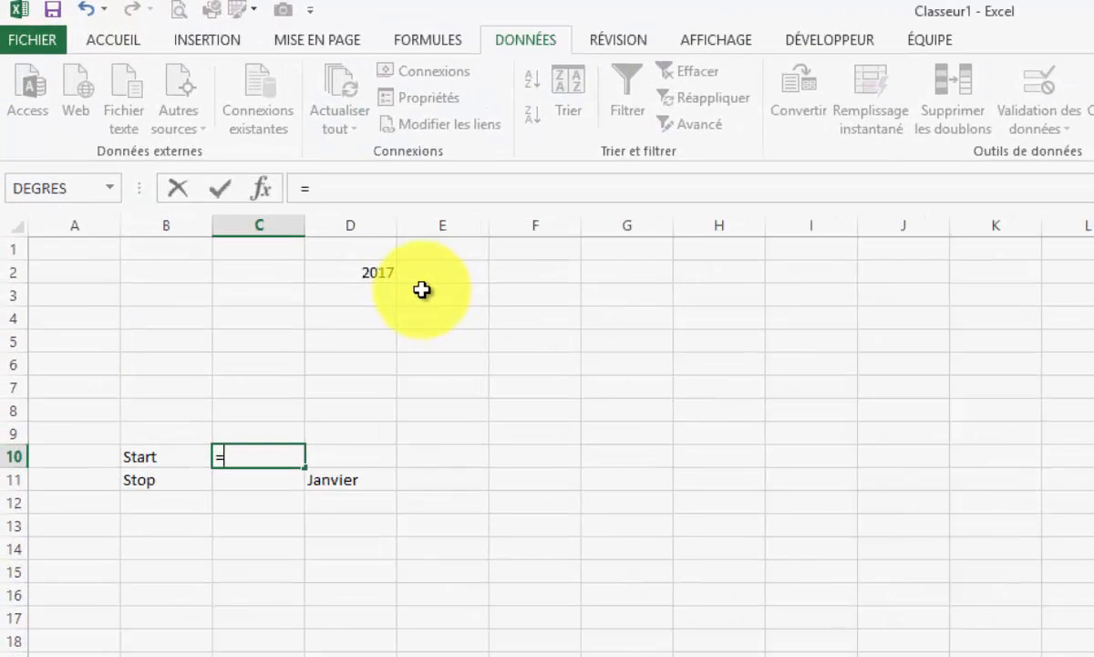
pyautogui.press('Tab')
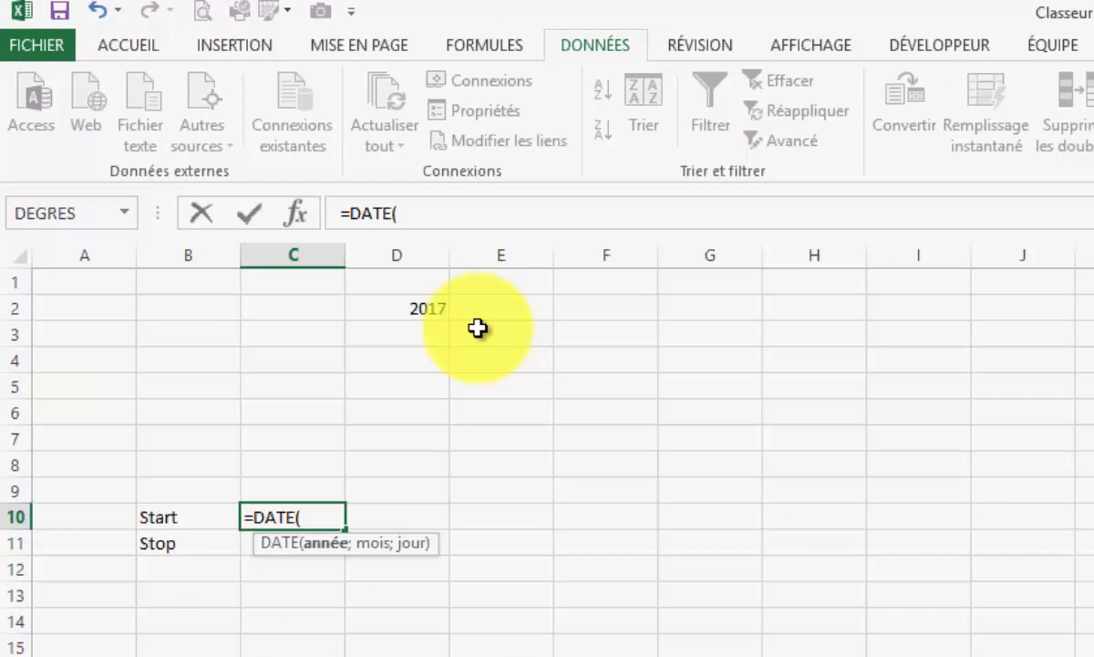
pyautogui.click(425, 308)
pyautogui.write(';')
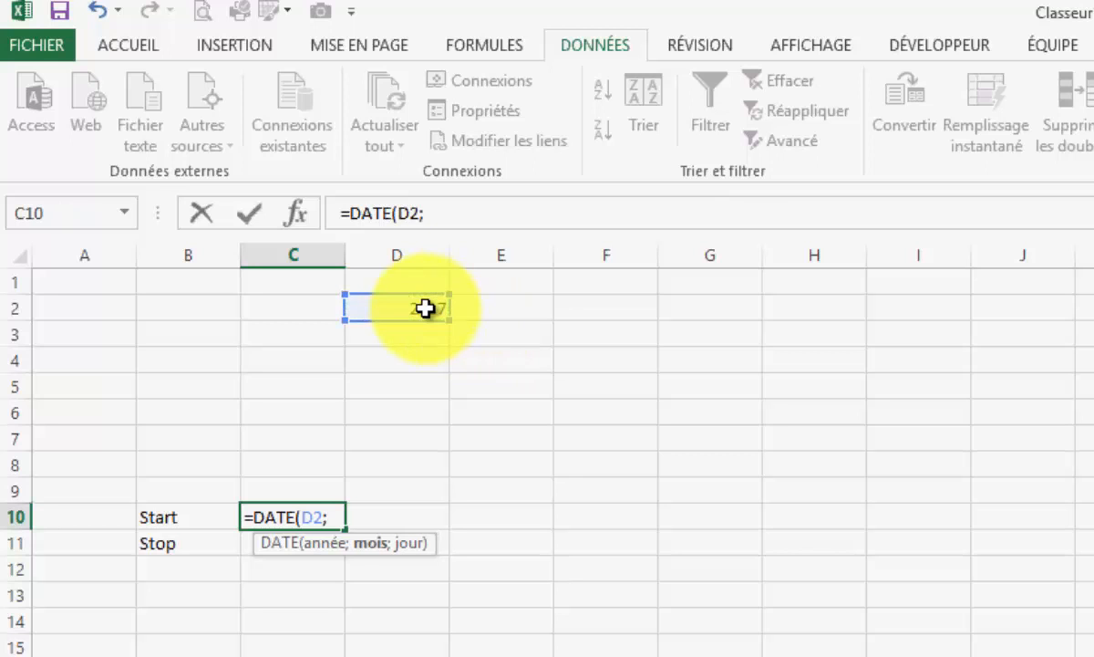
# Step: Complete the C10 date formula with MOIS(1&"/"&D11) as the month and 1 as the day
pyautogui.write('mois(')
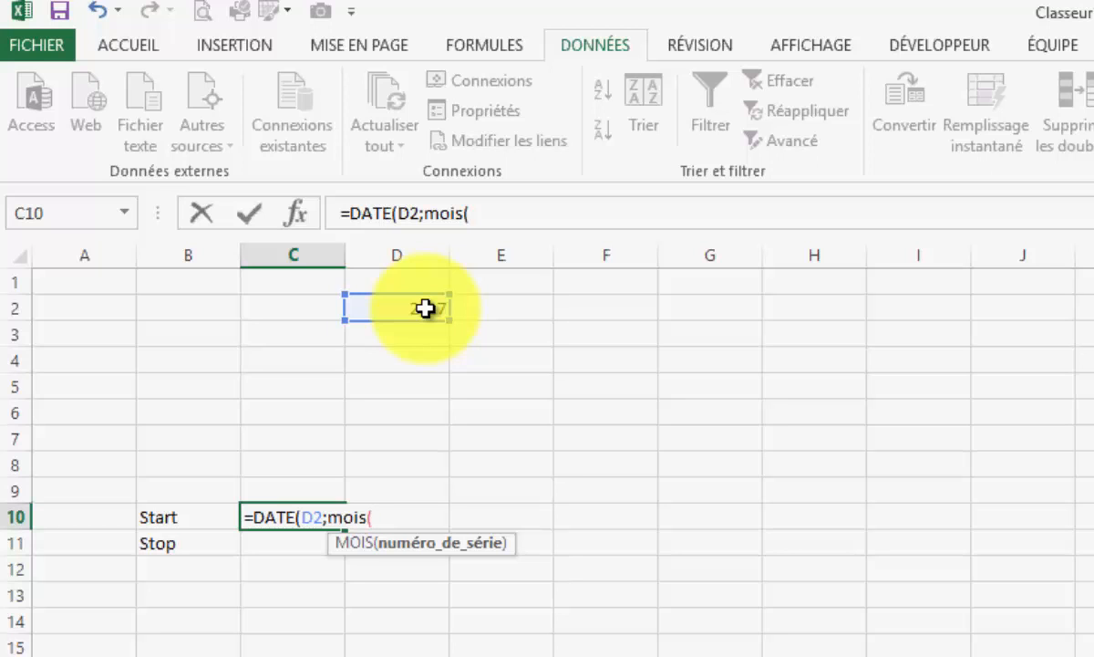
pyautogui.write('1')
pyautogui.write('²')
pyautogui.press('BackSpace')
pyautogui.write('&')
pyautogui.write("'")
pyautogui.write('/')
pyautogui.press('BackSpace')
pyautogui.press('BackSpace')
pyautogui.write('"/"é')
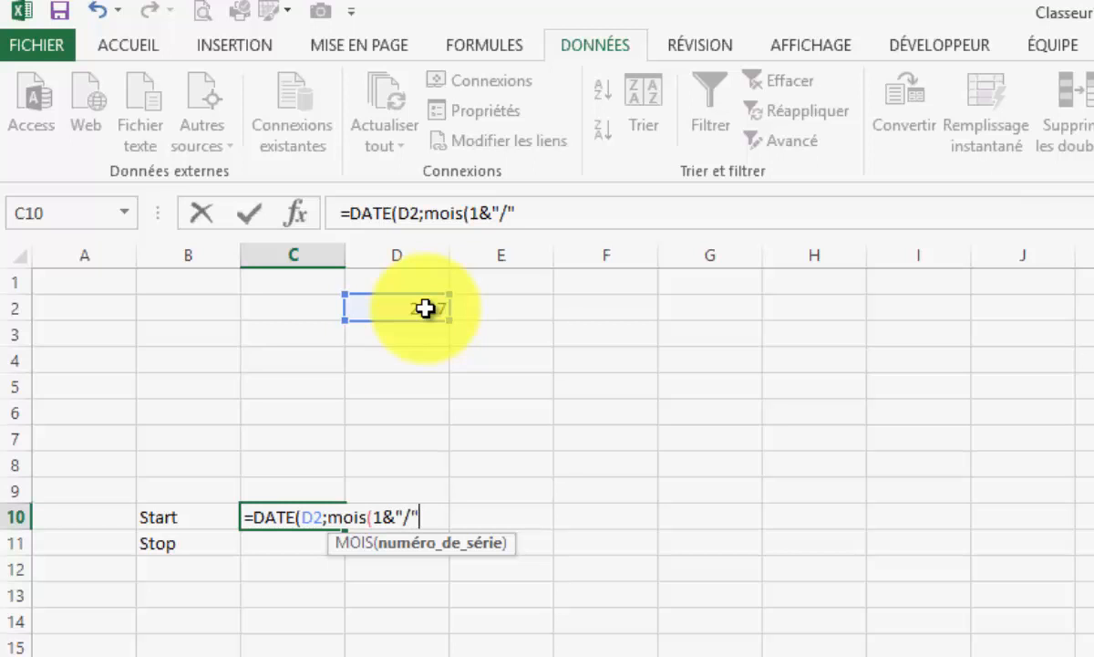
pyautogui.press('BackSpace')
pyautogui.write('&')
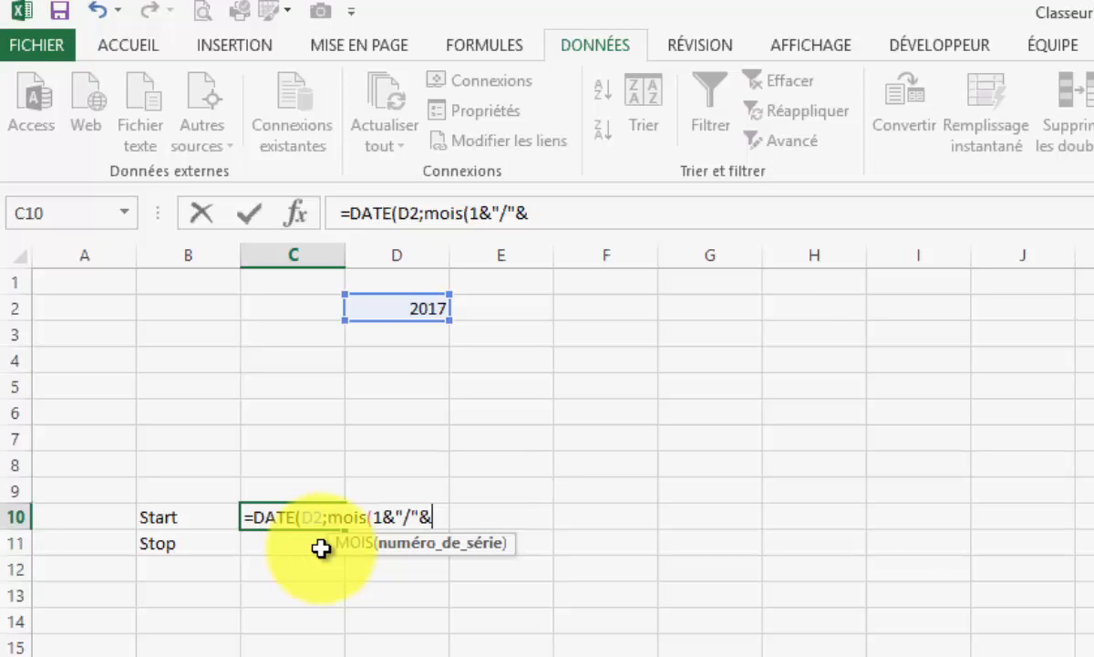
pyautogui.write('d11')
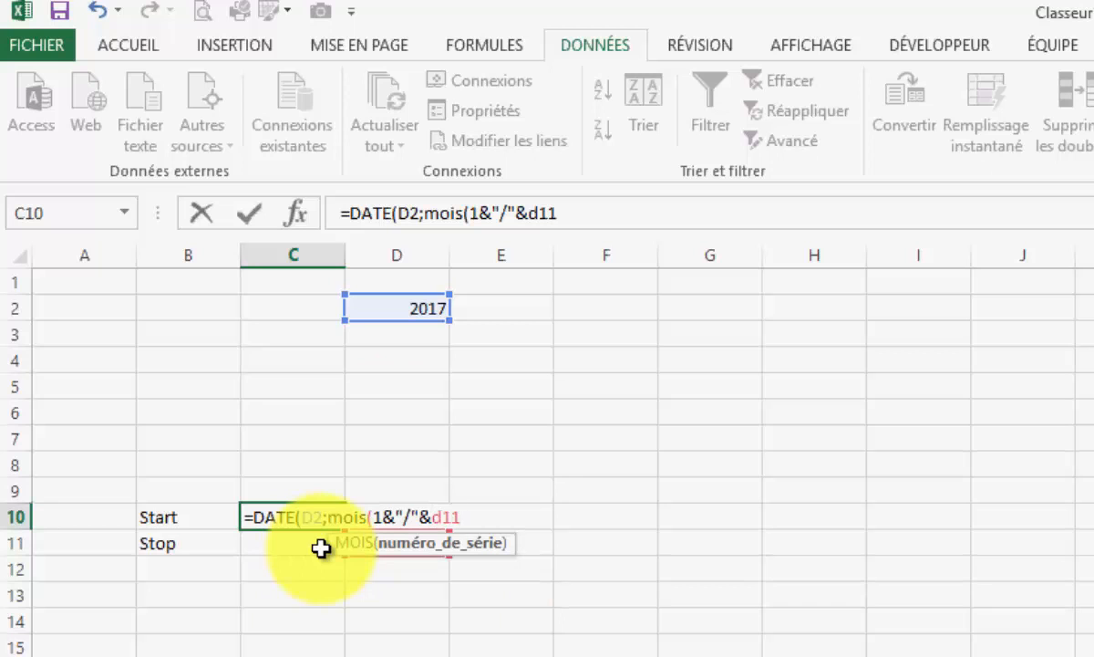
pyautogui.write(');1')
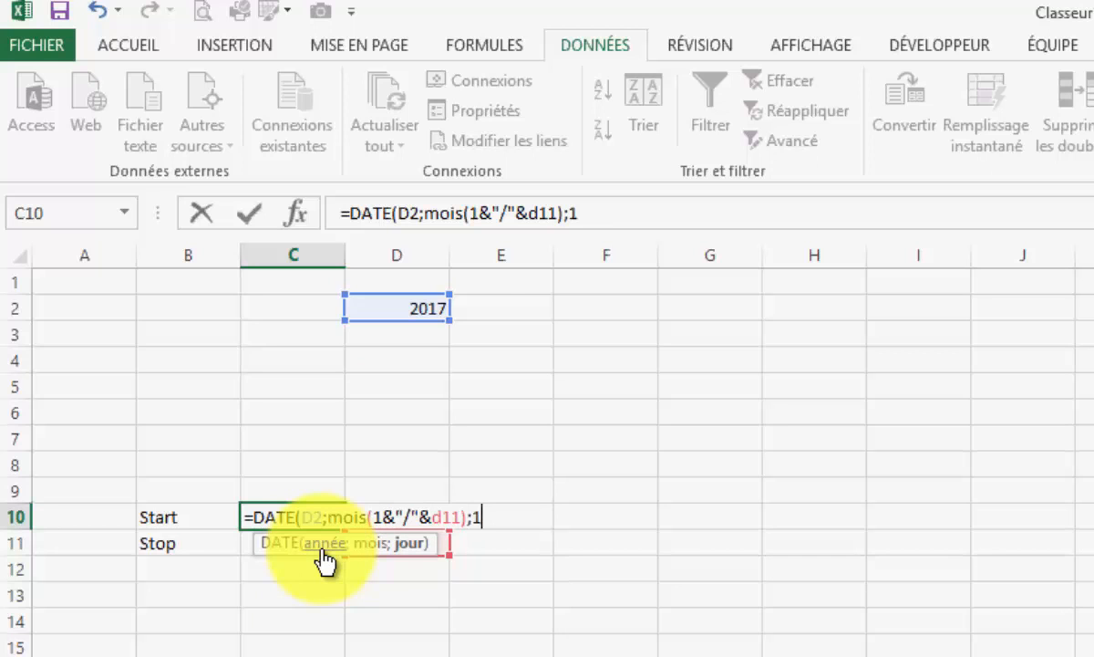
pyautogui.press('Return')
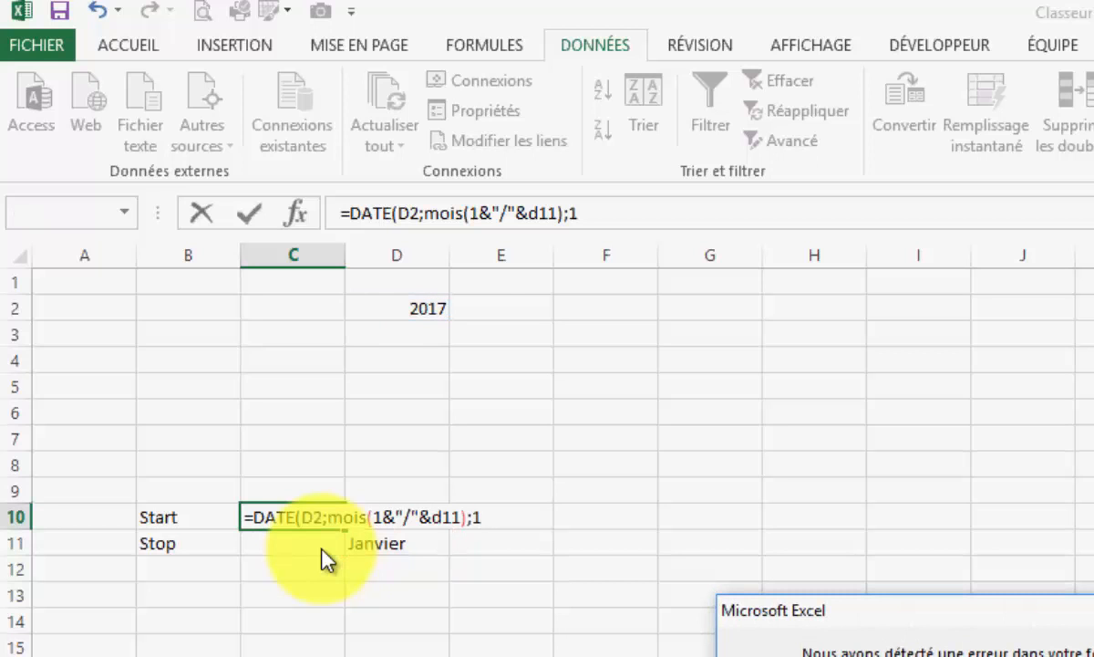
pyautogui.press('Return')
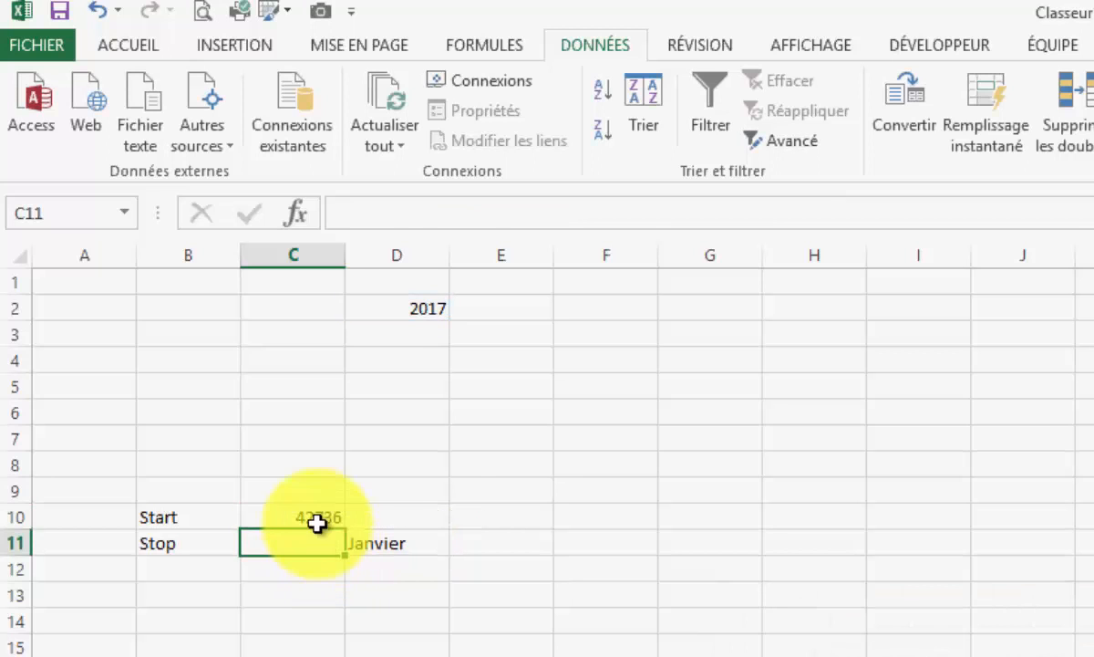
# Step: Format the Start date in C10 as a short date
pyautogui.click(301, 516)
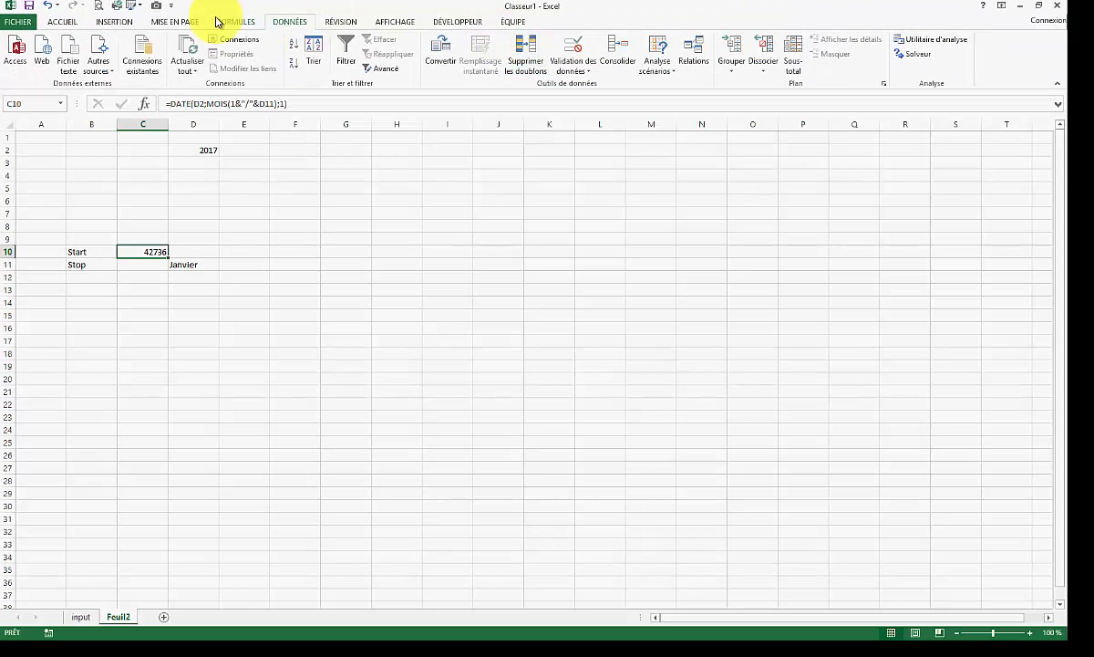
pyautogui.click(62, 21)
pyautogui.click(570, 45)
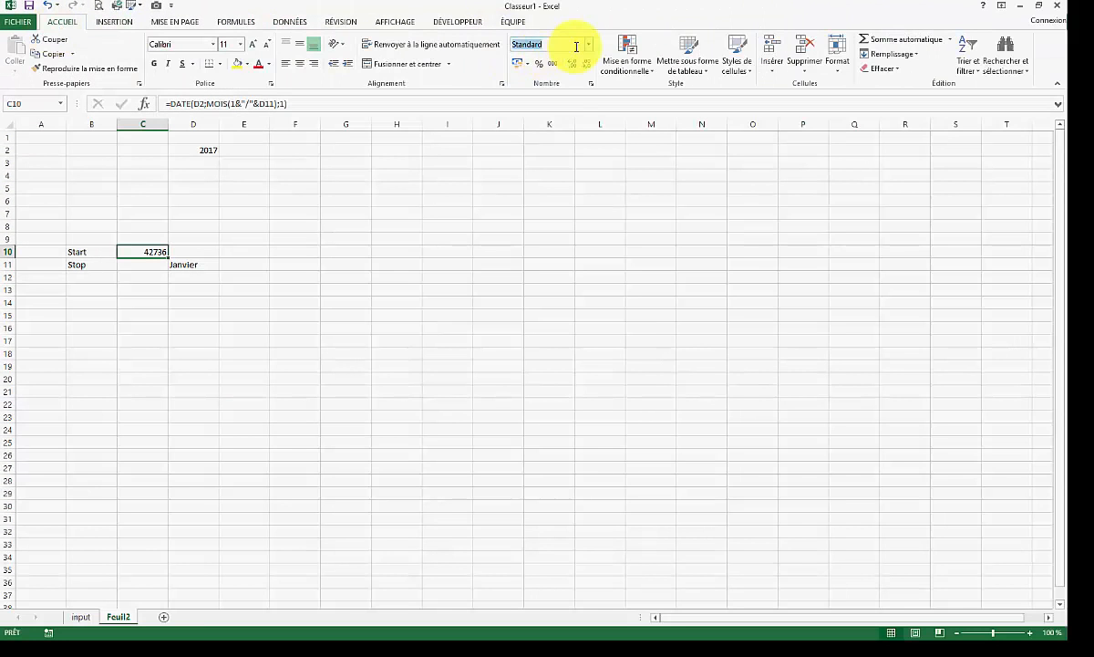
pyautogui.click(588, 44)
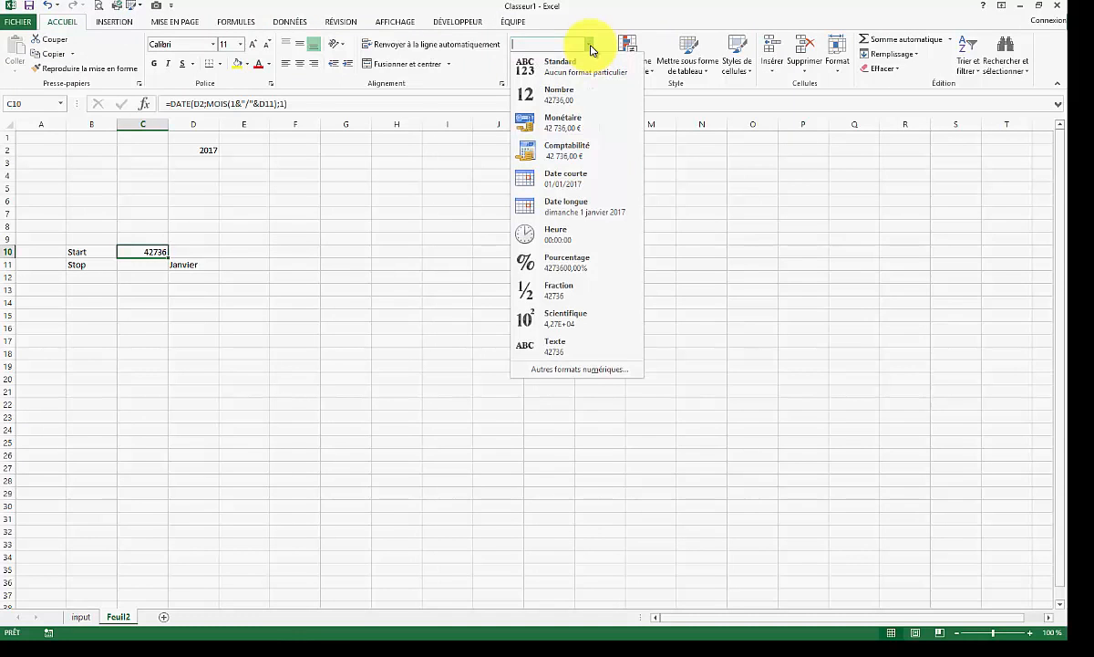
pyautogui.click(594, 183)
pyautogui.click(345, 339)
pyautogui.click(164, 252)
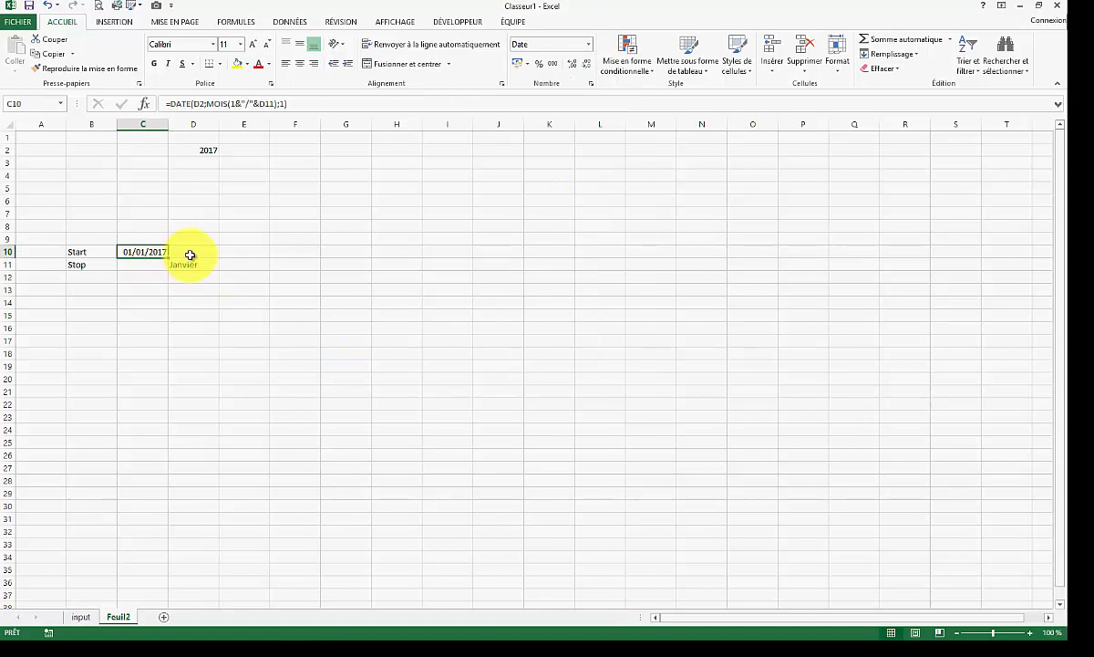
# Step: Test the Start date formula by setting the year in D2 to 2016 and the month in D11 to mars
pyautogui.click(210, 151)
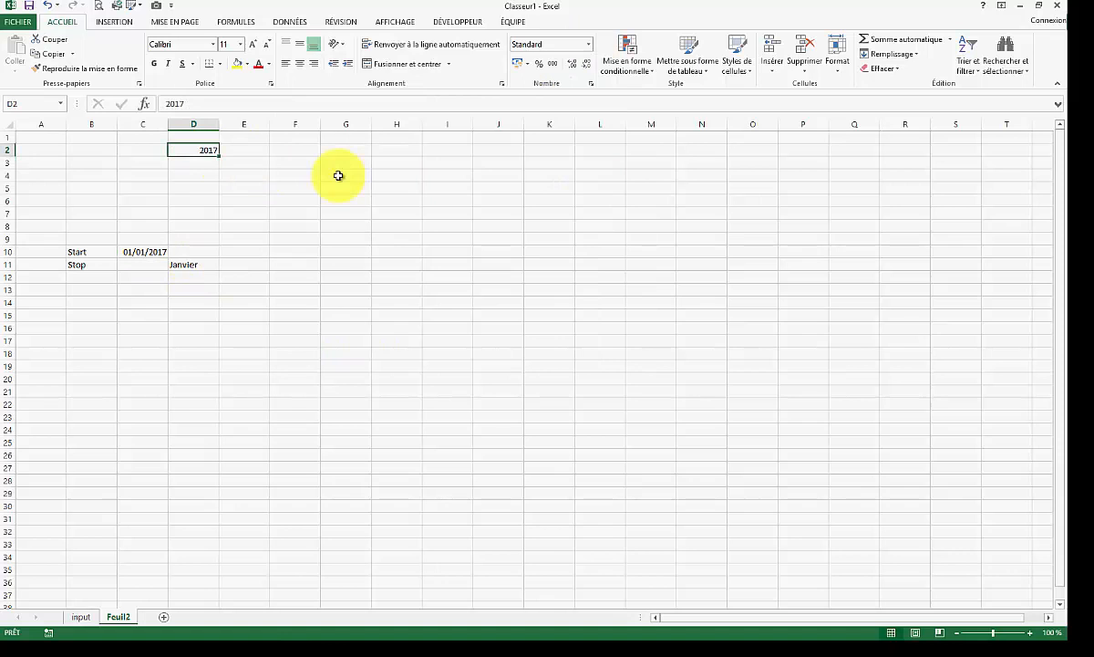
pyautogui.write('204')
pyautogui.write('16')
pyautogui.press('Return')
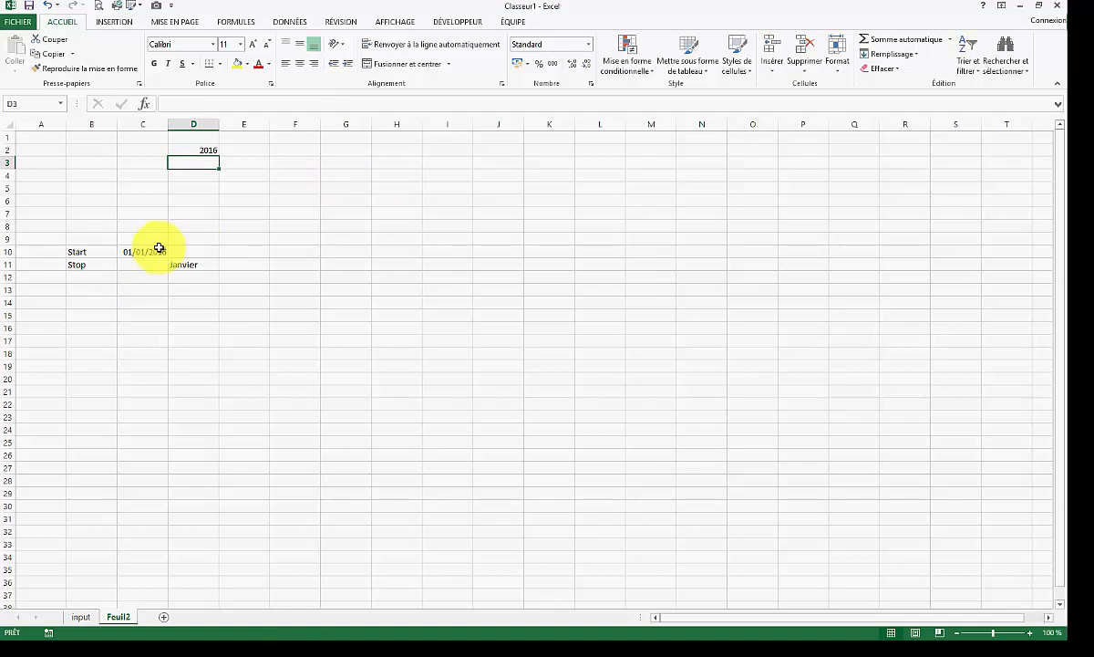
pyautogui.click(199, 265)
pyautogui.write('mars')
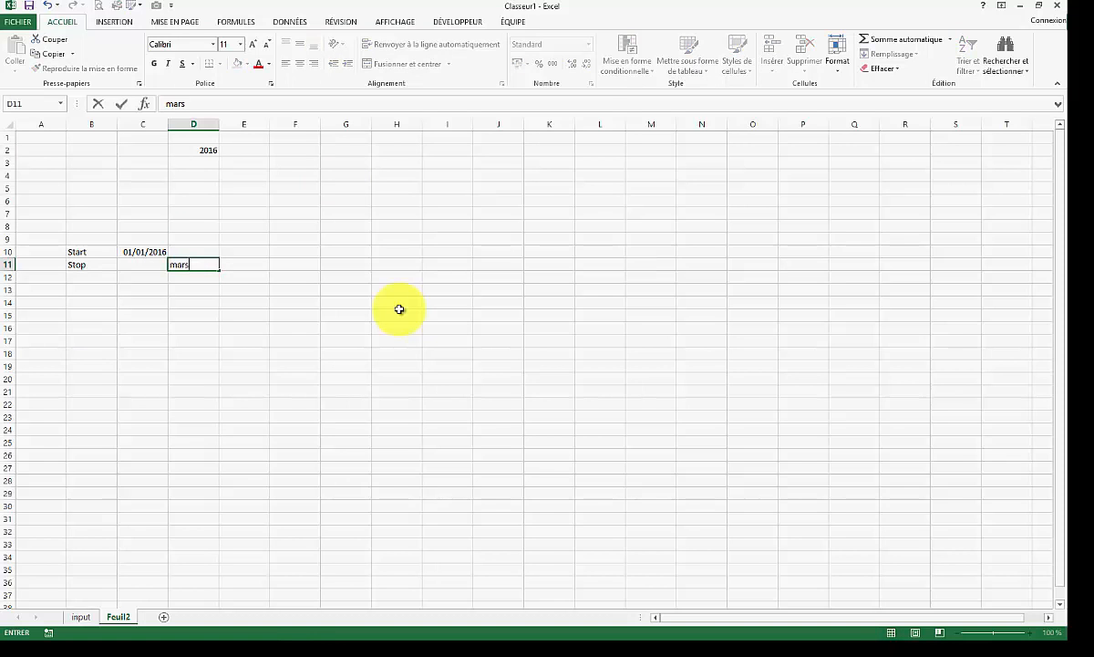
pyautogui.press('Return')
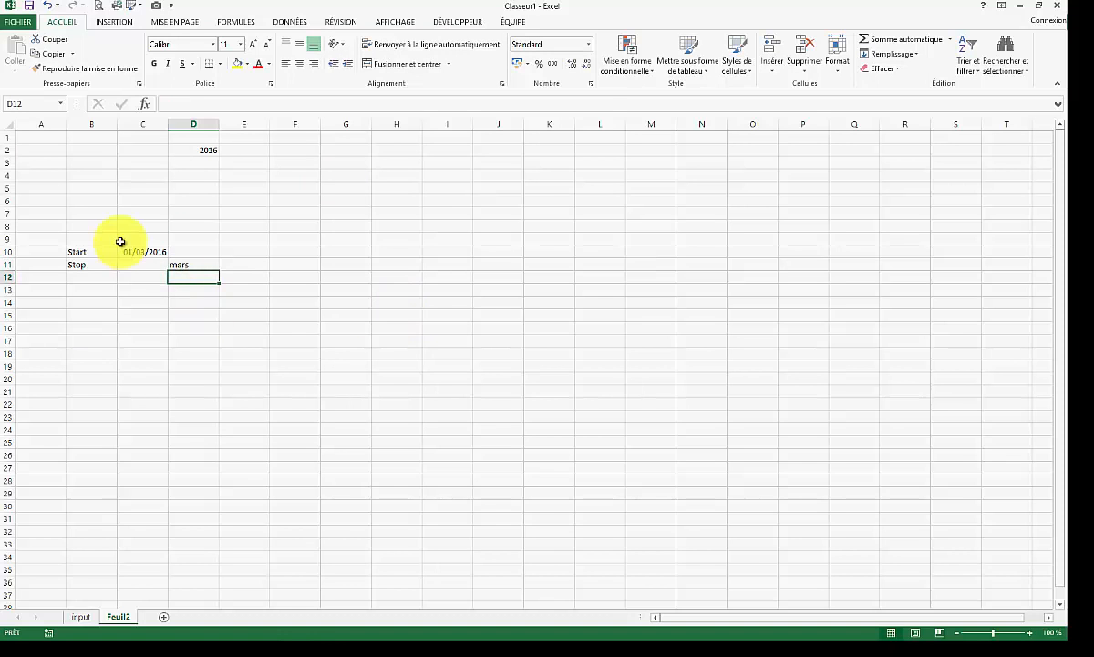
# Step: Set the year in D2 back to 2017 and the month in D11 back to janvier
pyautogui.click(194, 265)
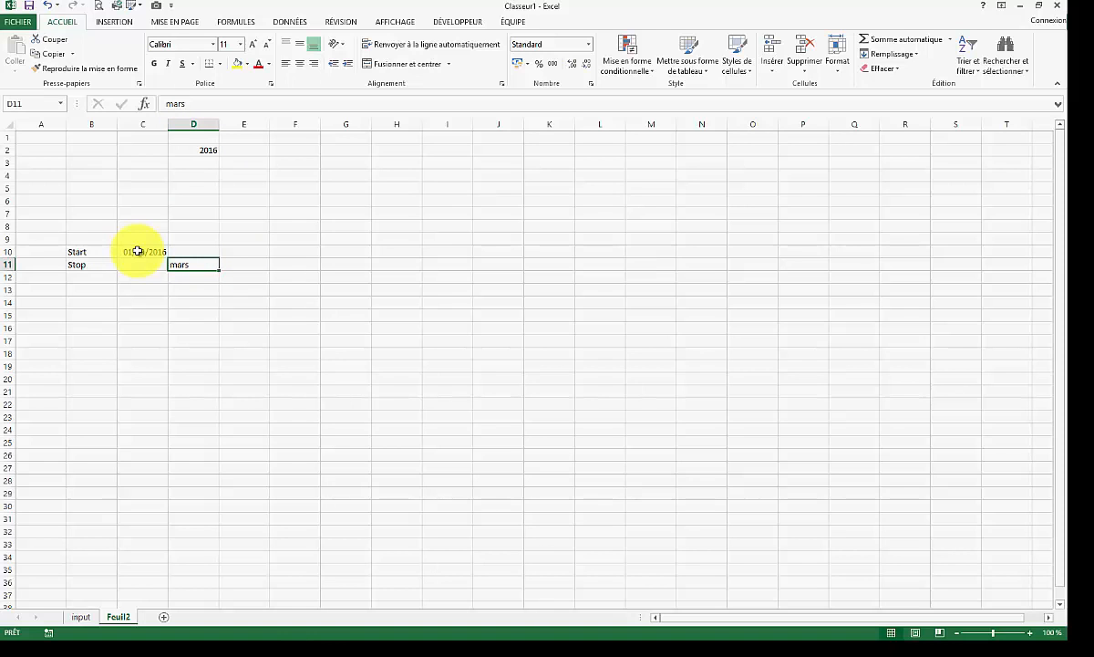
pyautogui.click(200, 152)
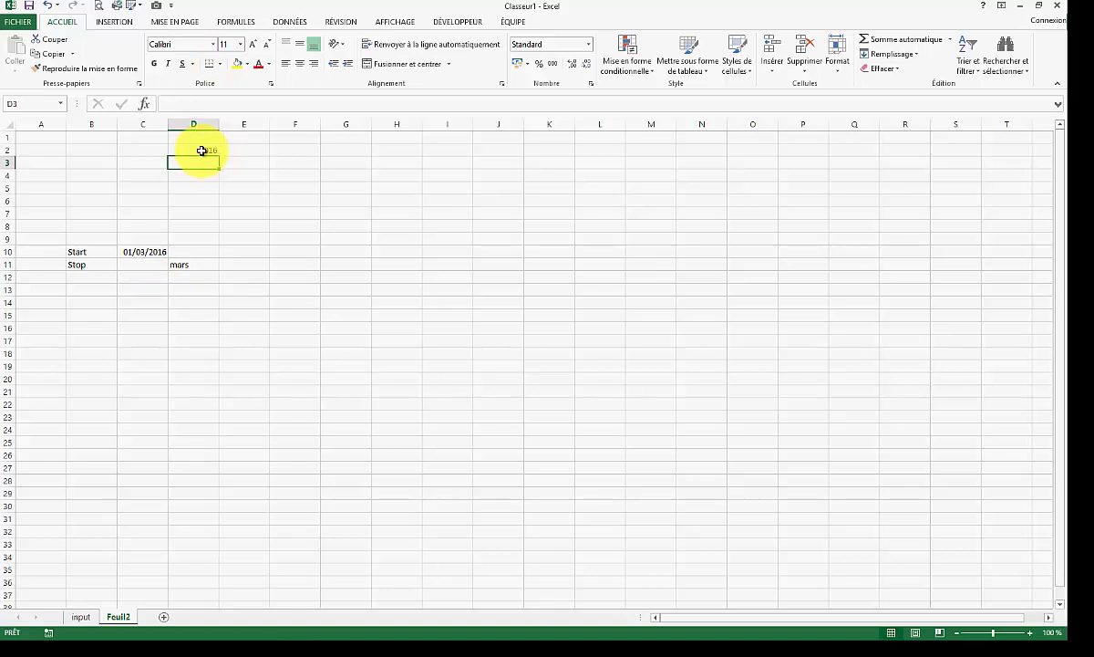
pyautogui.write('2017')
pyautogui.press('Return')
pyautogui.click(204, 264)
pyautogui.write('janvier')
pyautogui.press('Return')
pyautogui.click(142, 327)
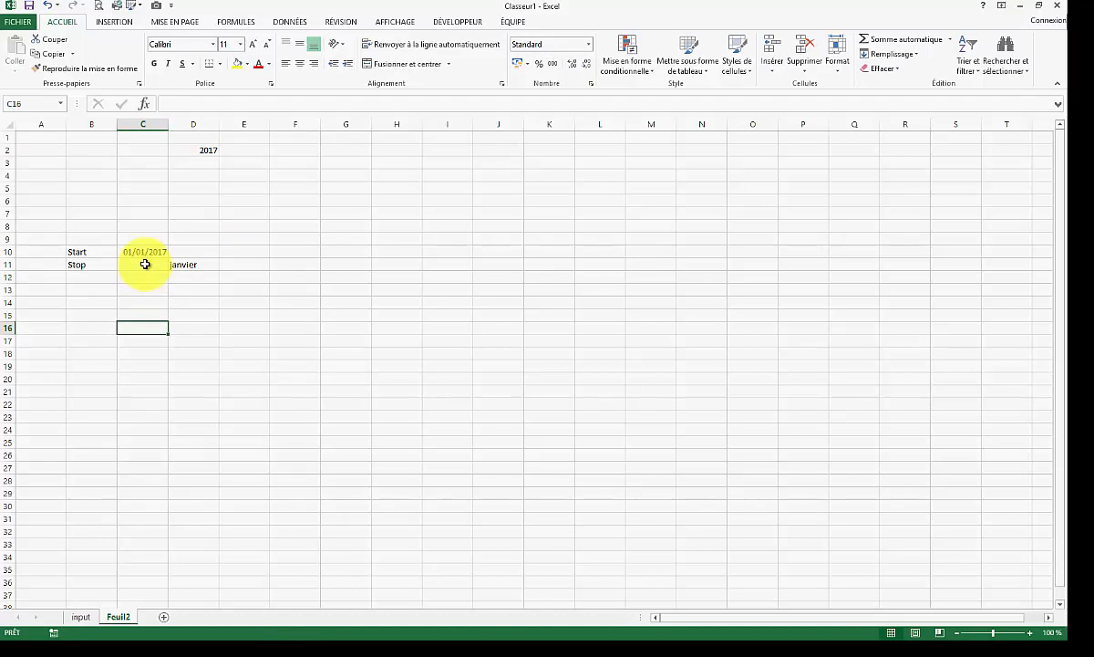
# Step: Calculate the Stop date in C11 with the formula =FIN.MOIS(C10;0)
pyautogui.click(144, 265)
pyautogui.write('=')
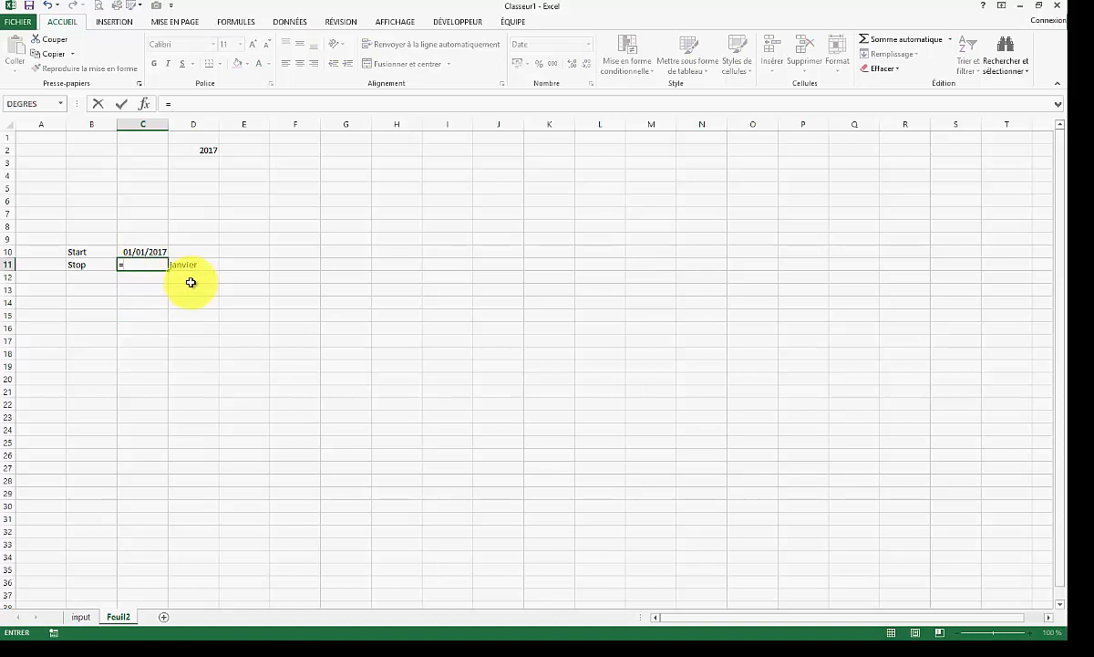
pyautogui.write('fin.mois')
pyautogui.press('Tab')
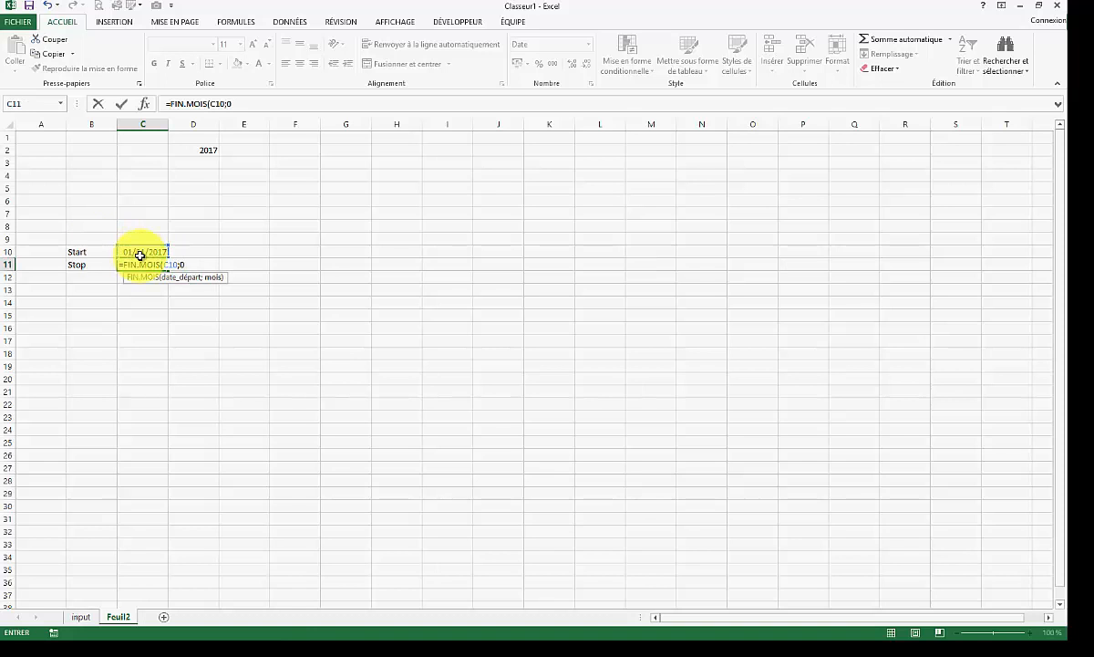
pyautogui.press('Return')
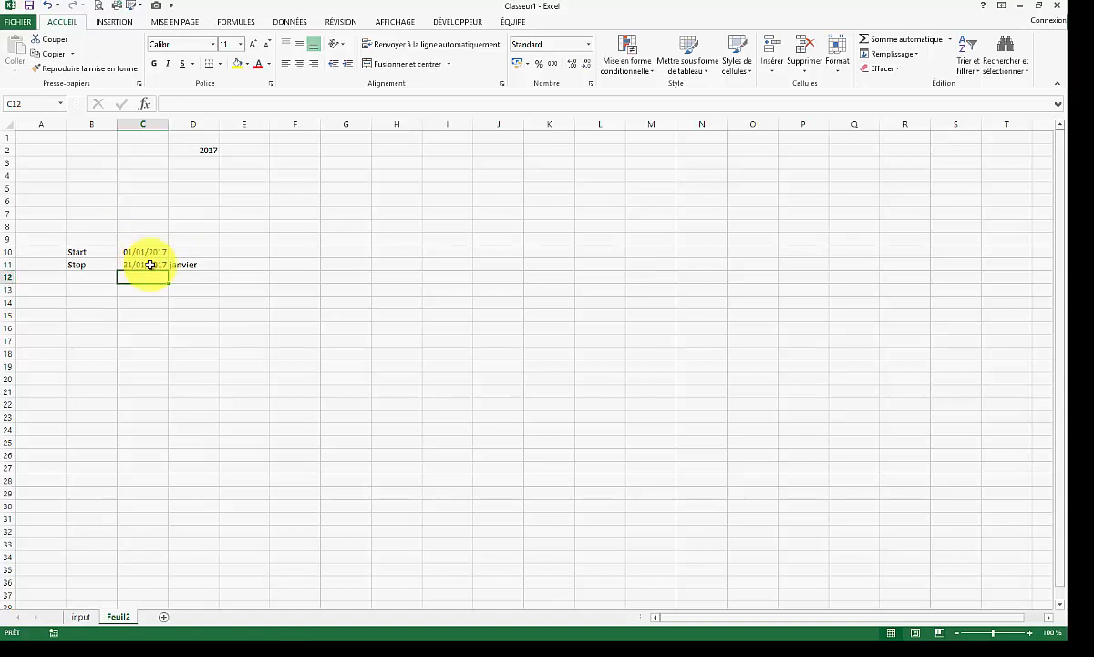
# Step: Test the Start and Stop dates with the month février in D11, and set the month back to Janvier
pyautogui.moveTo(217, 288); pyautogui.dragTo(244, 289)
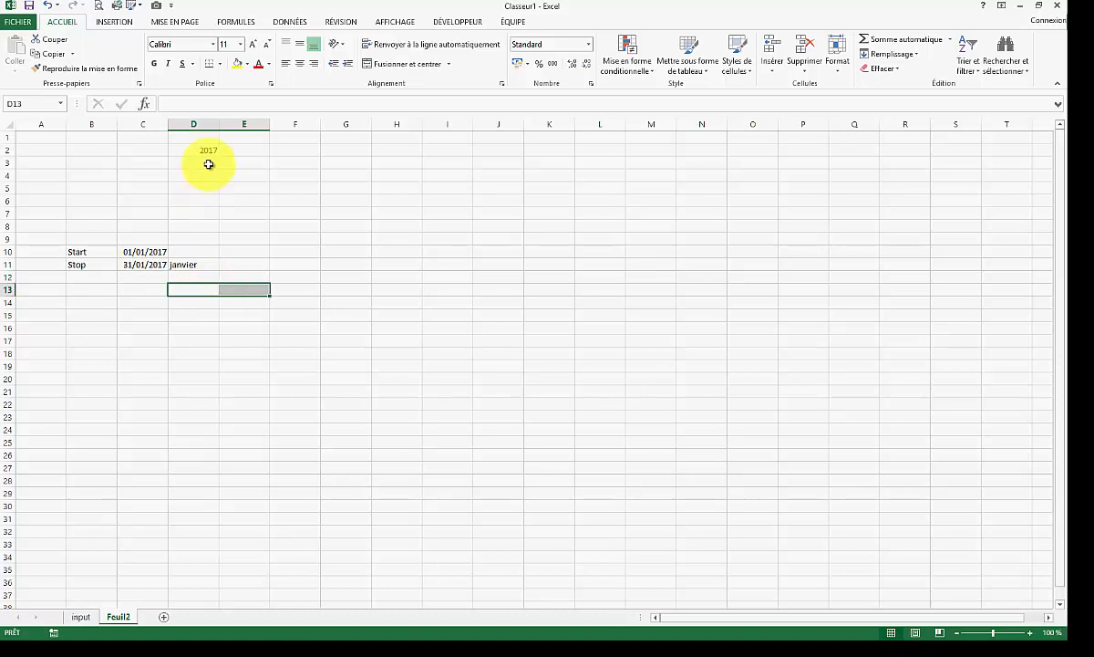
pyautogui.click(205, 265)
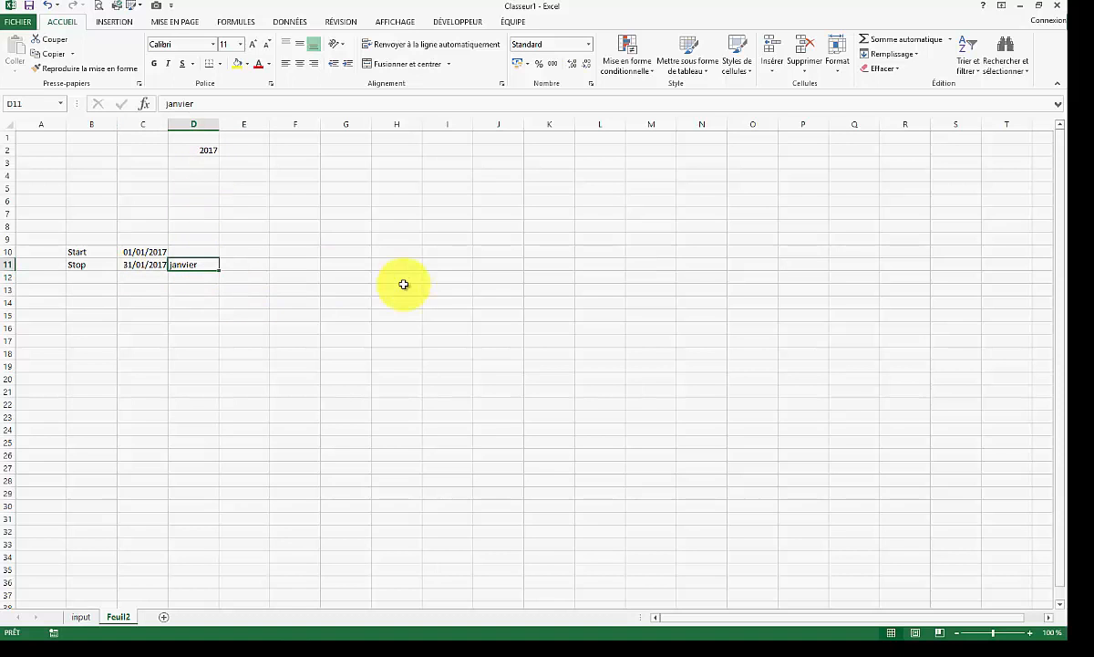
pyautogui.write('févr')
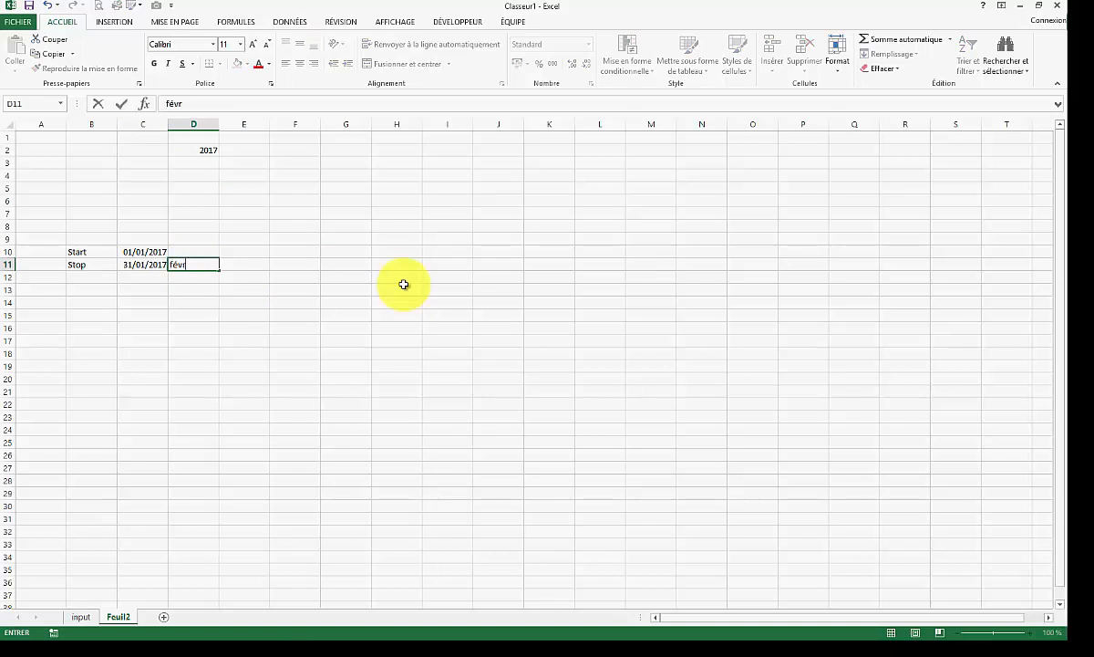
pyautogui.press('Return')
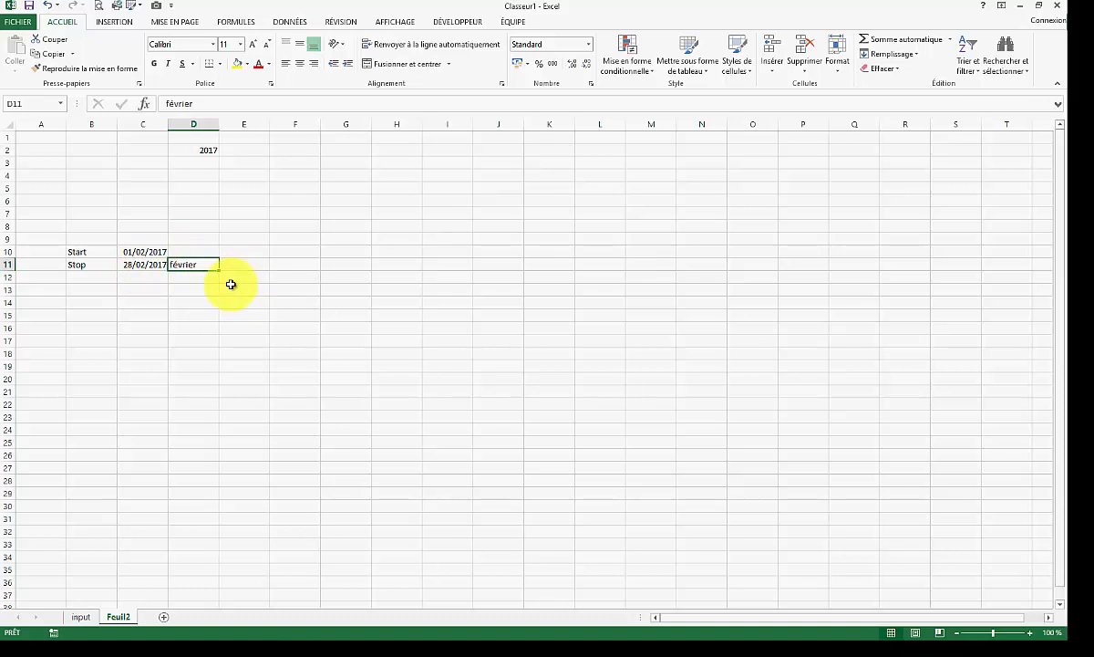
pyautogui.write('ja')
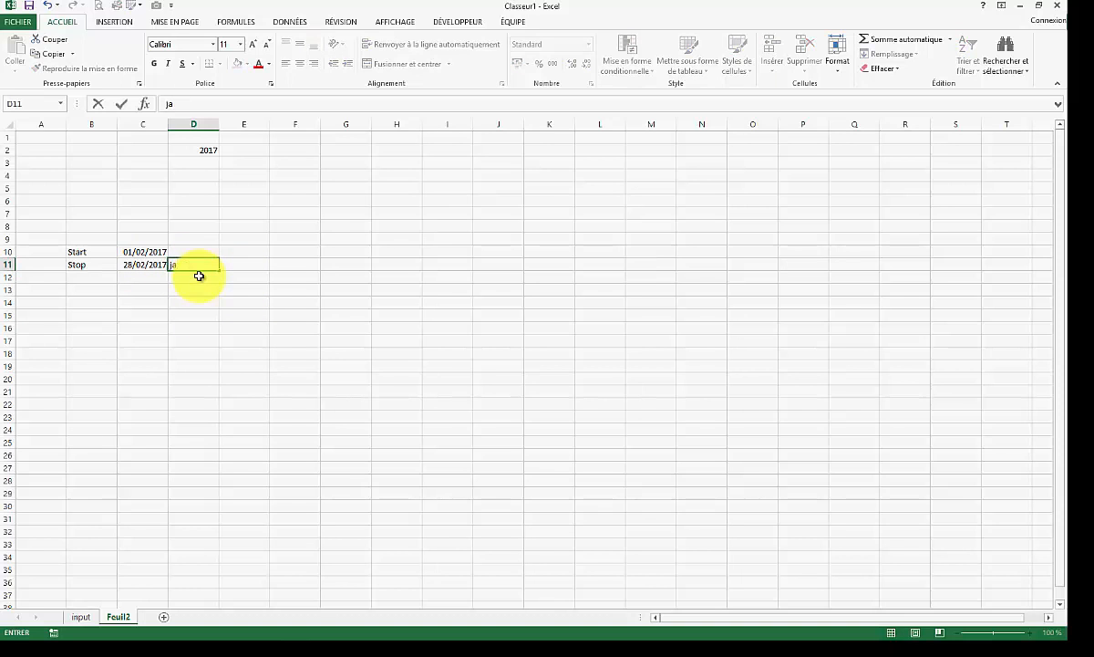
pyautogui.write('nvier')
pyautogui.press('Return')
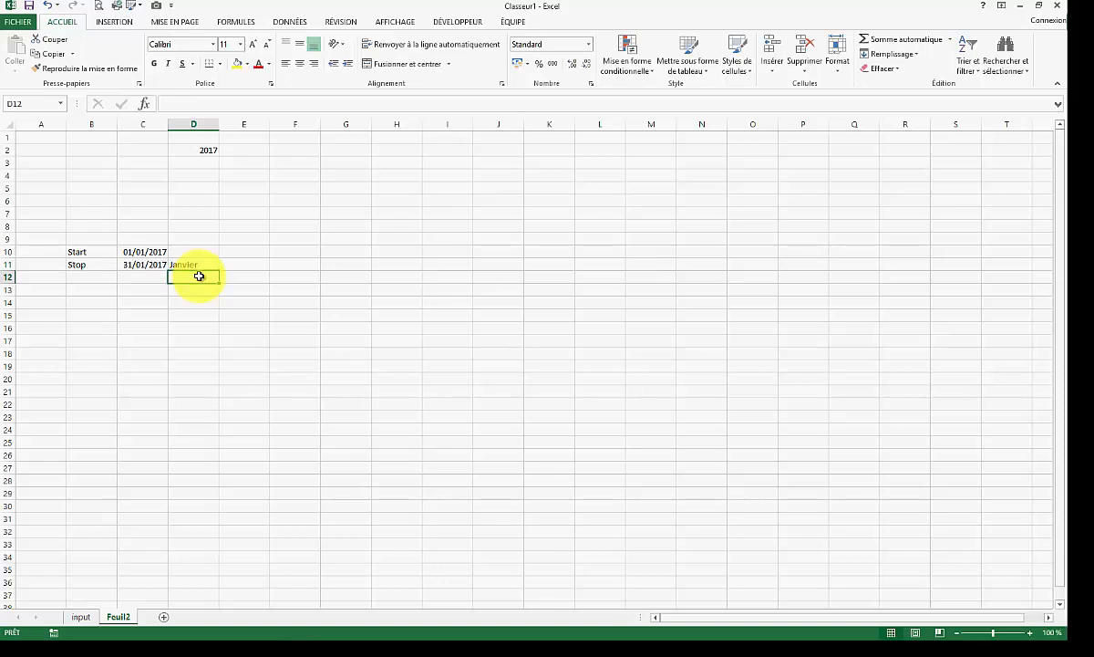
# Step: Link D10 to the Start date with the formula =C10
pyautogui.click(251, 290)
pyautogui.click(195, 255)
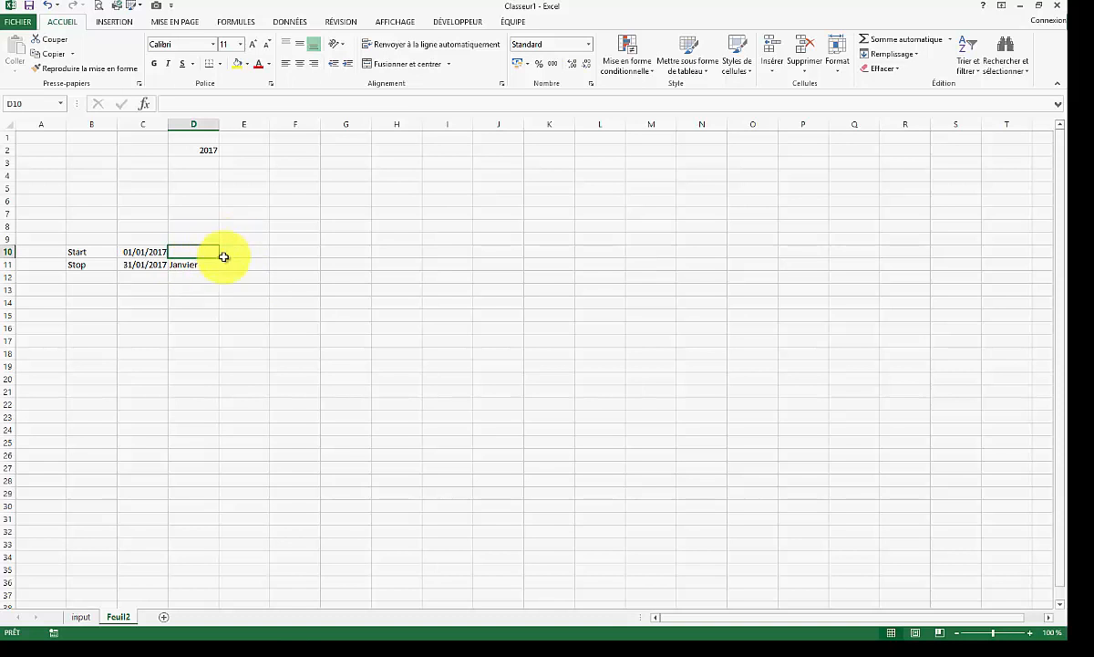
pyautogui.click(185, 239)
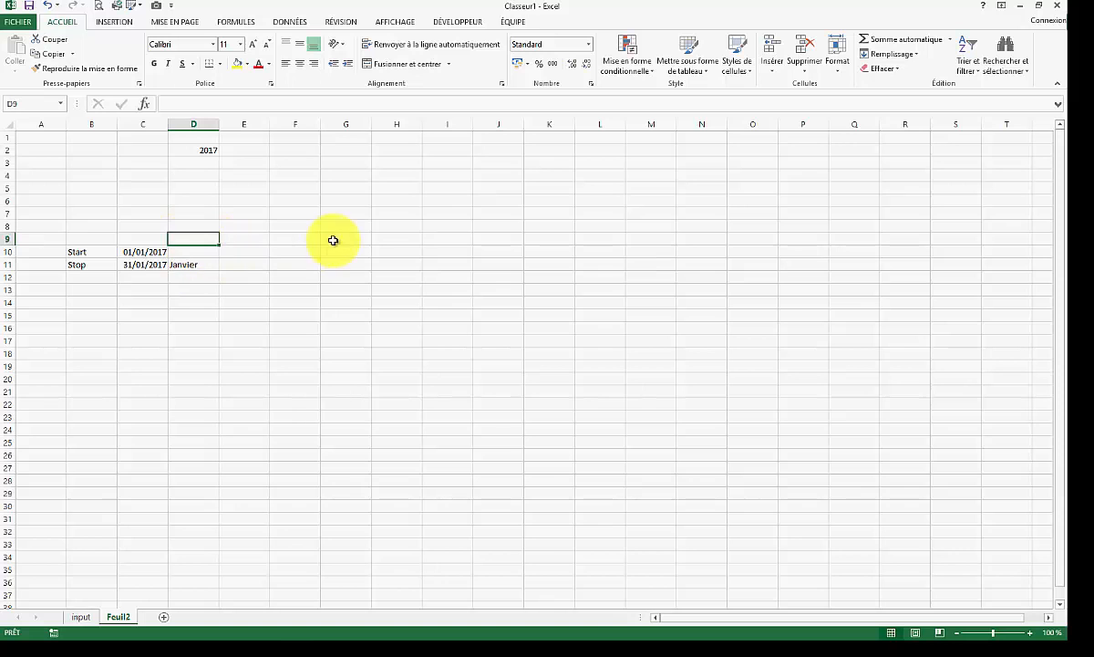
pyautogui.click(214, 252)
pyautogui.write('=')
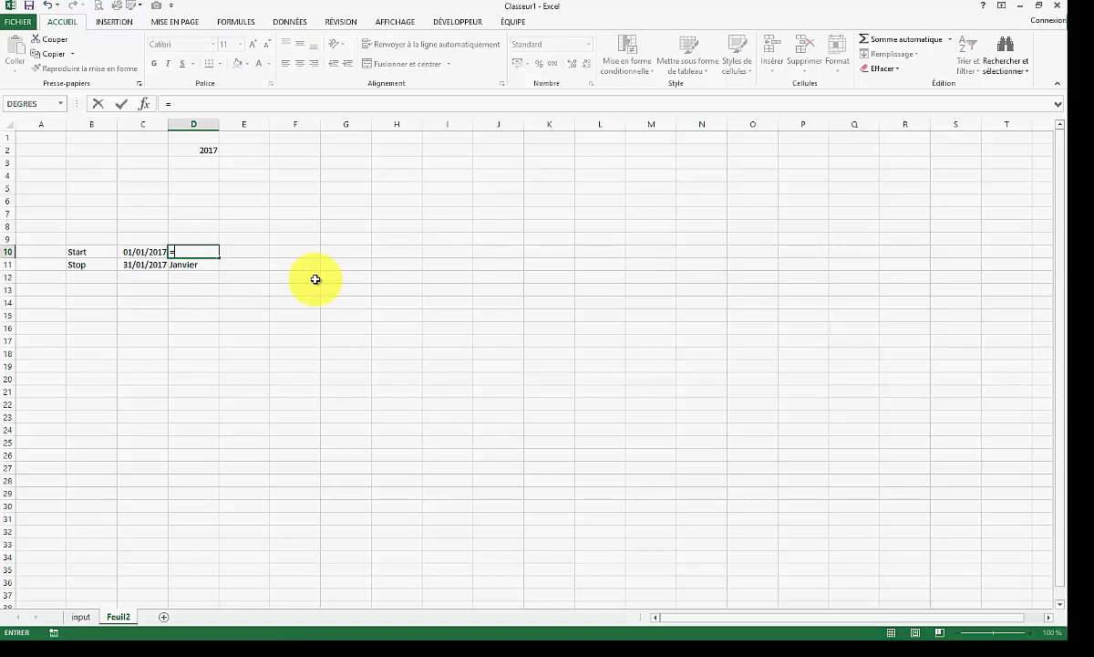
pyautogui.click(146, 252)
pyautogui.press('Tab')
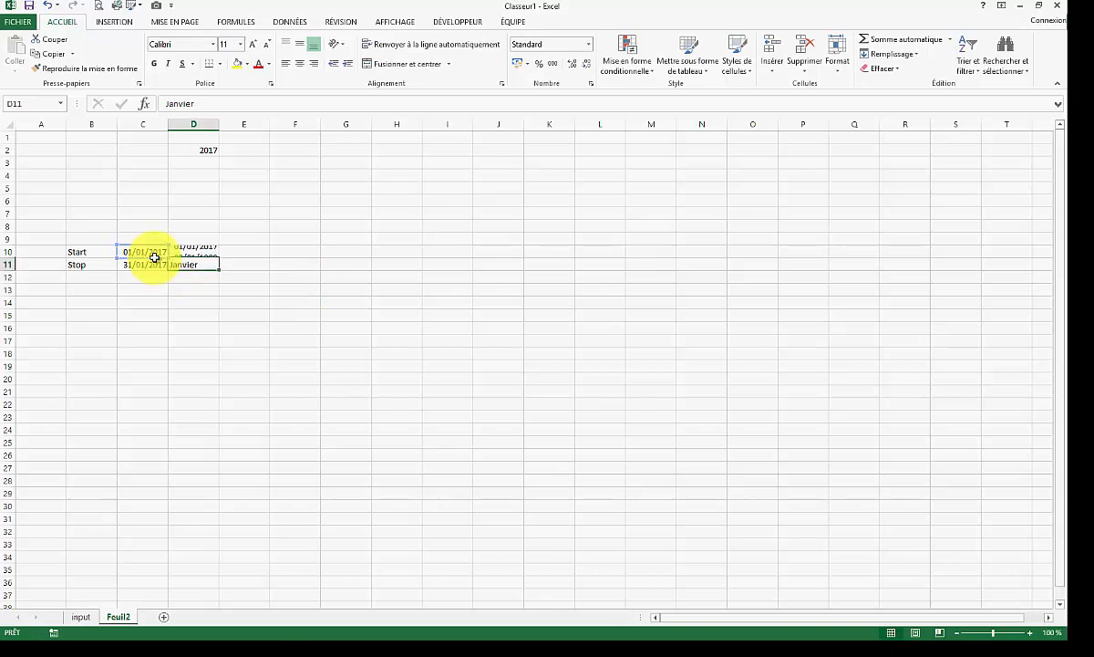
# Step: Calculate the following day in E10 with the formula =D10+1
pyautogui.write('=')
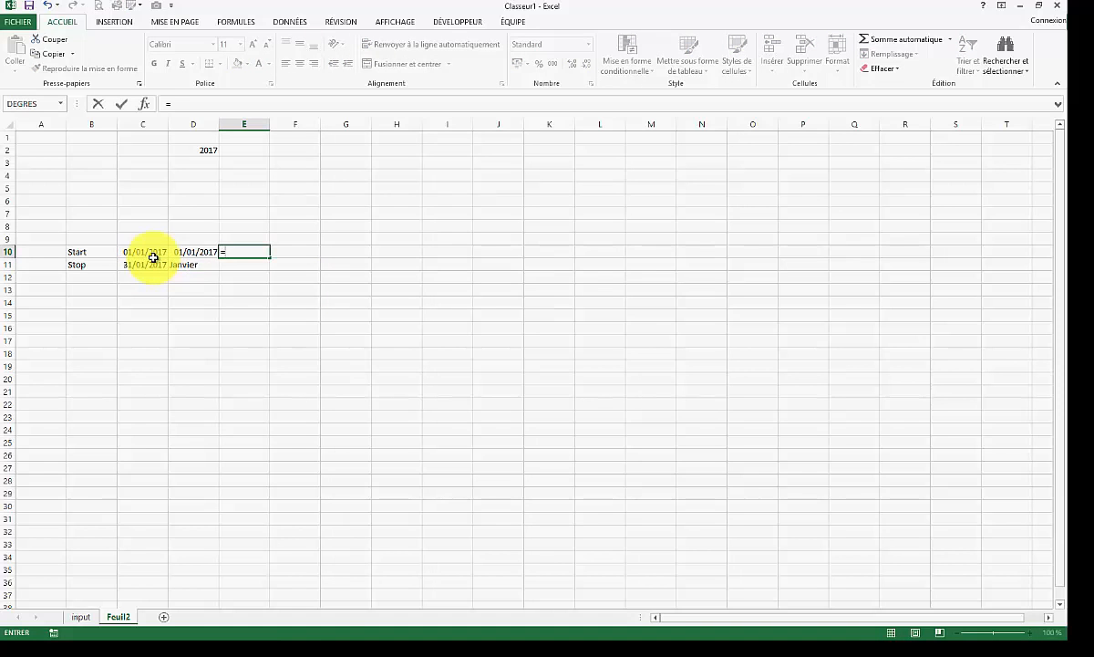
pyautogui.click(203, 253)
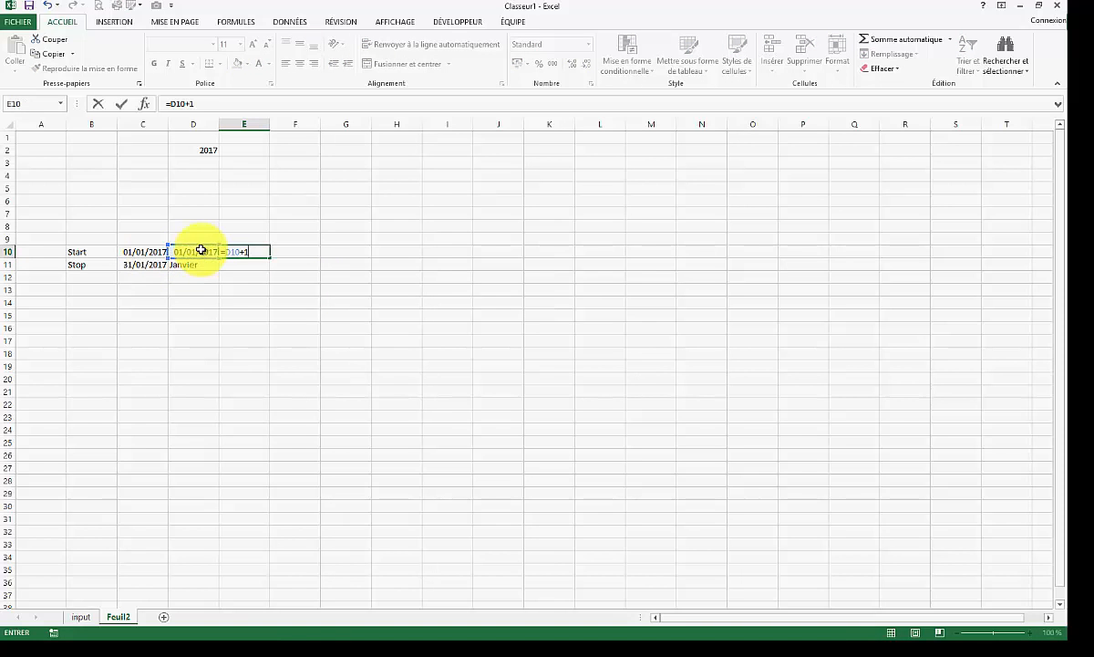
pyautogui.press('Return')
pyautogui.click(236, 290)
pyautogui.click(184, 252)
# Step: Change the formula in E10 to =SI(D10+1>C11;"";D10+1) so that dates stop at the Stop date
pyautogui.click(261, 255)
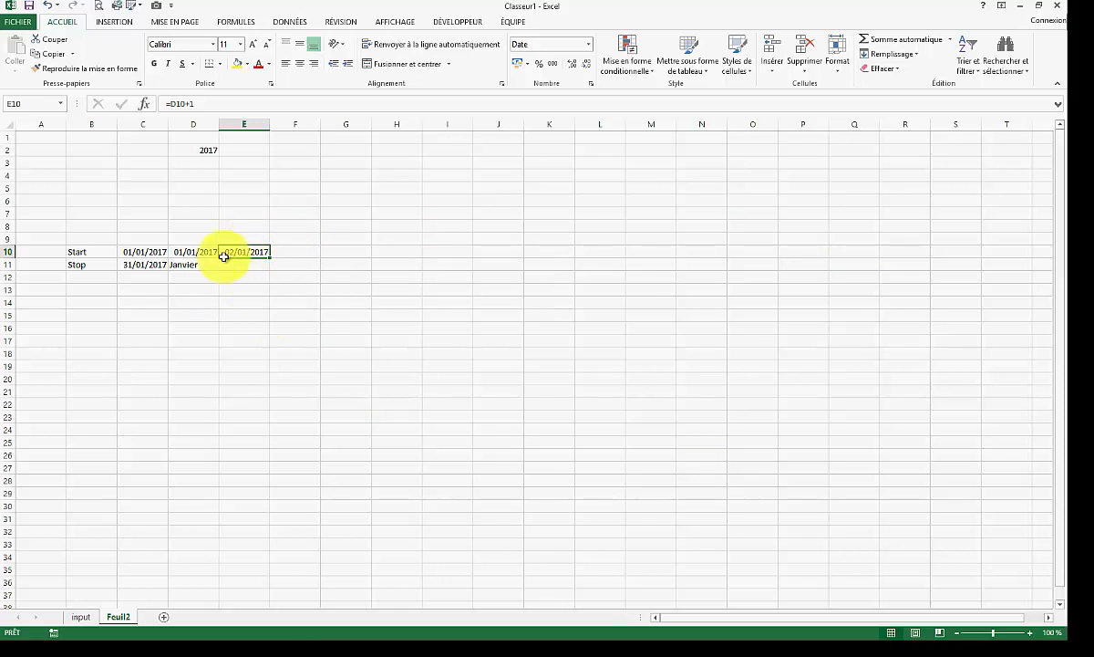
pyautogui.click(176, 106)
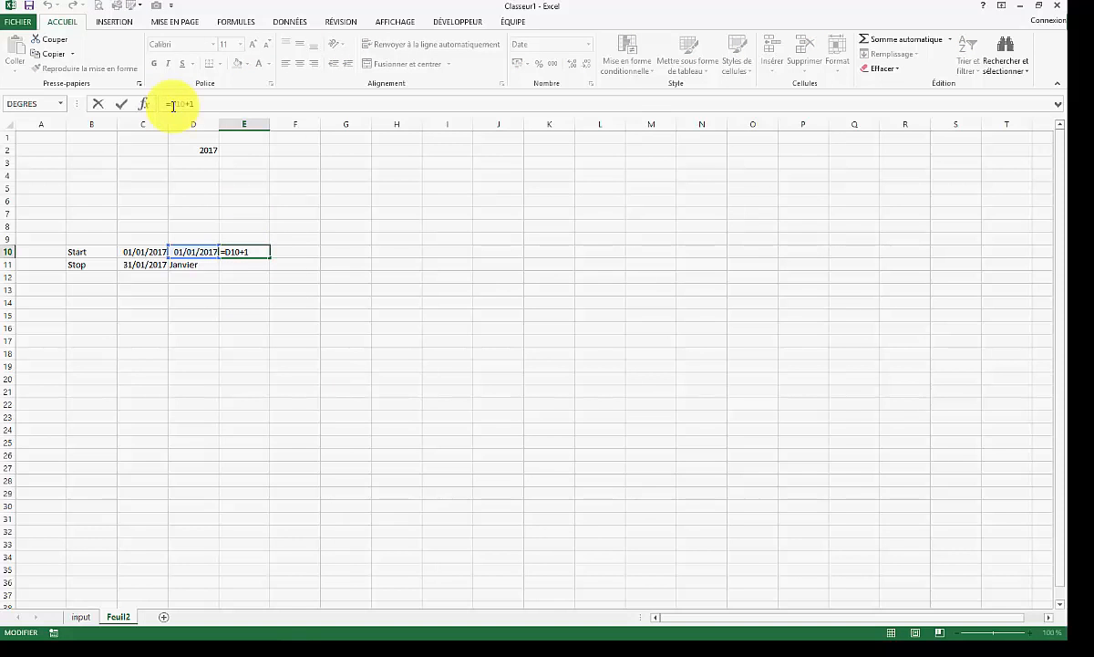
pyautogui.write('si(')
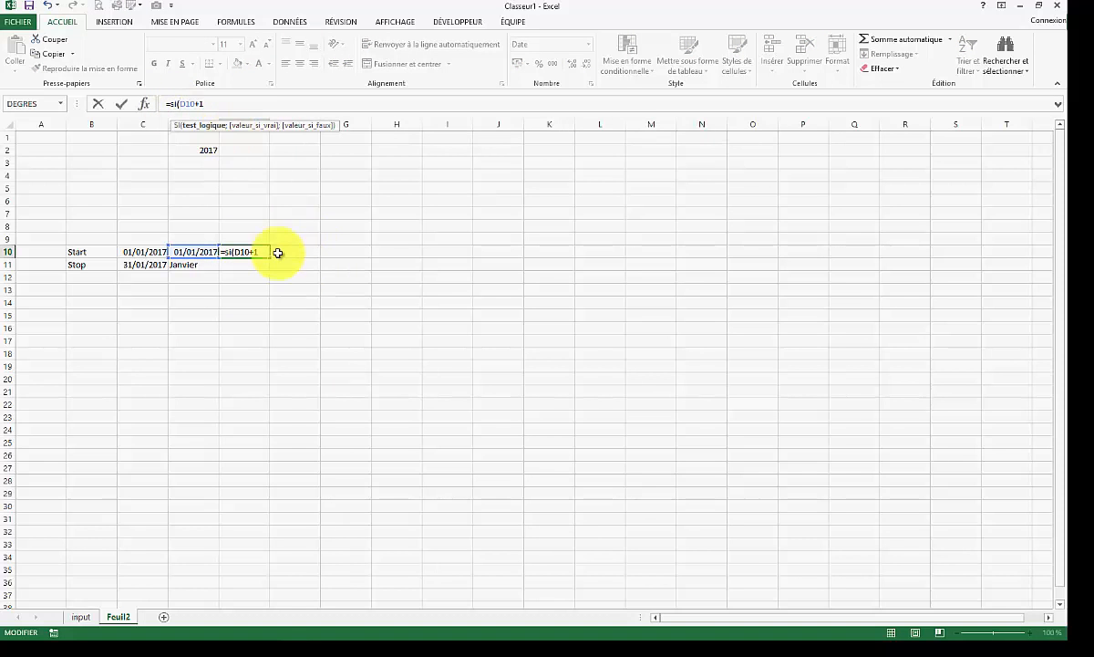
pyautogui.click(215, 103)
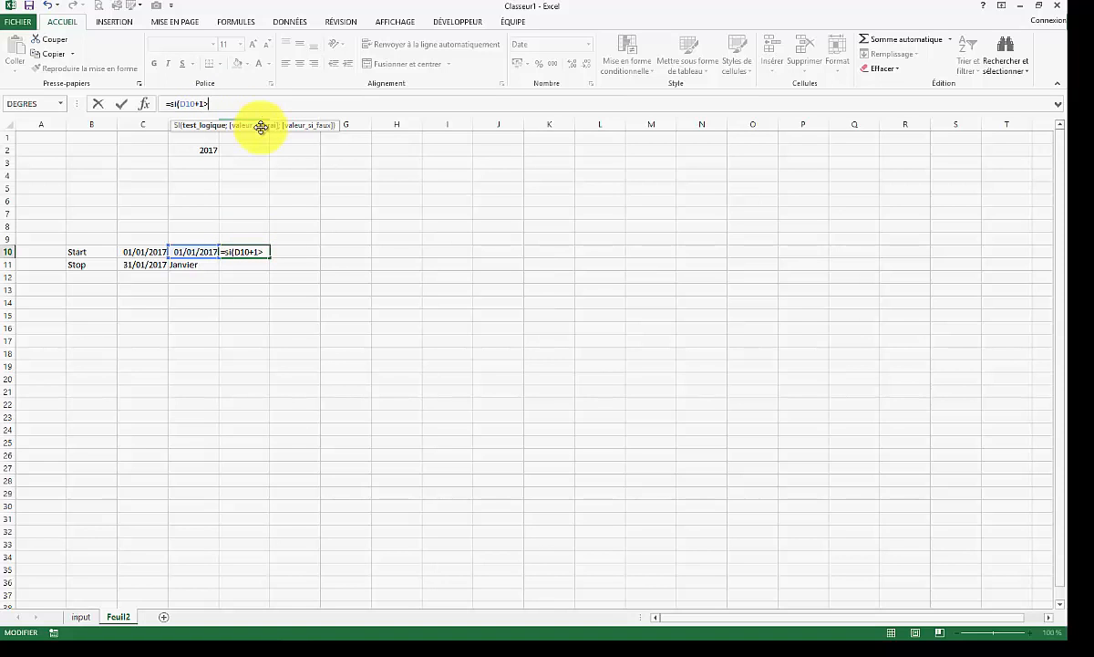
pyautogui.click(132, 267)
pyautogui.write(';"";')
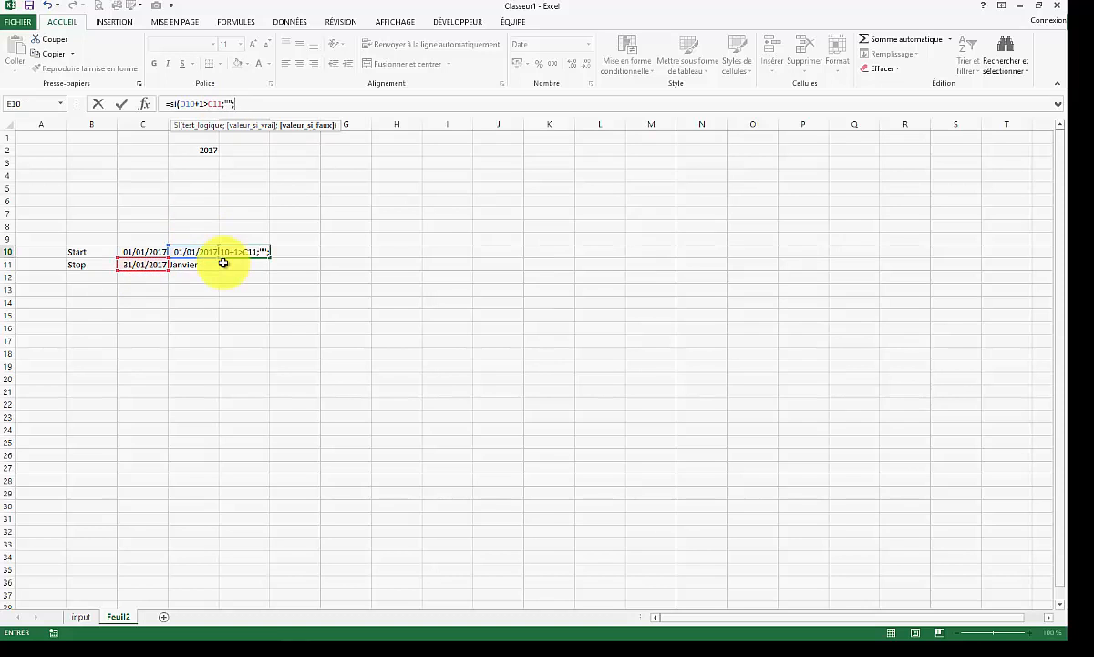
pyautogui.write('d10+1)')
pyautogui.press('Return')
pyautogui.press('Up')
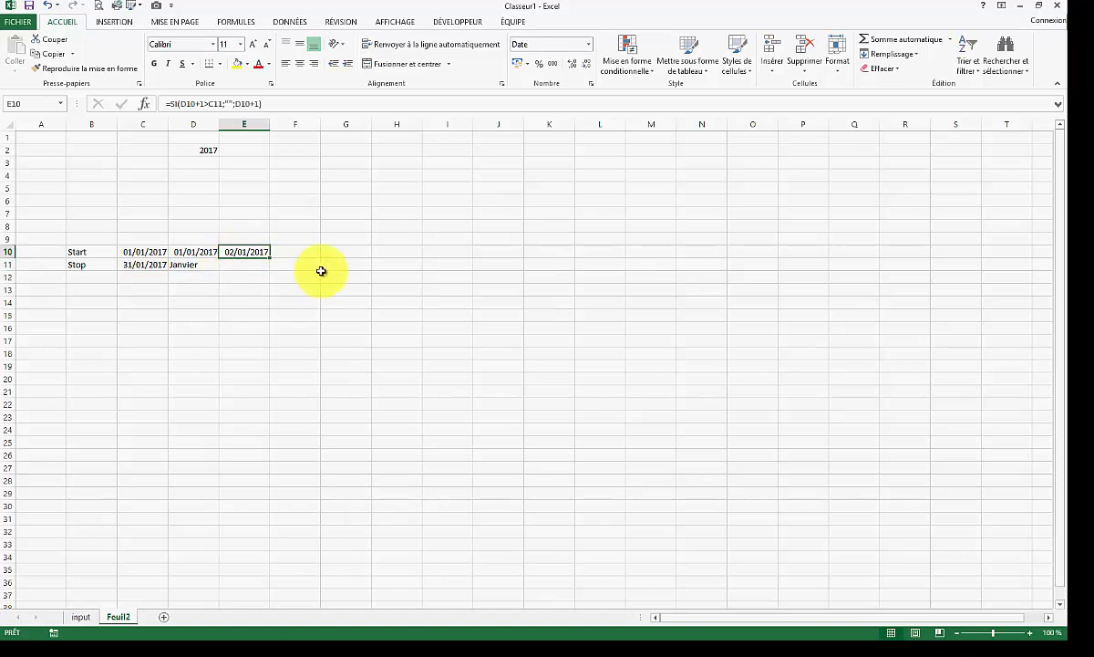
# Step: Try to fill the E10 formula across row 10 to AD10, and undo the fill
pyautogui.moveTo(270, 261); pyautogui.dragTo(906, 264)
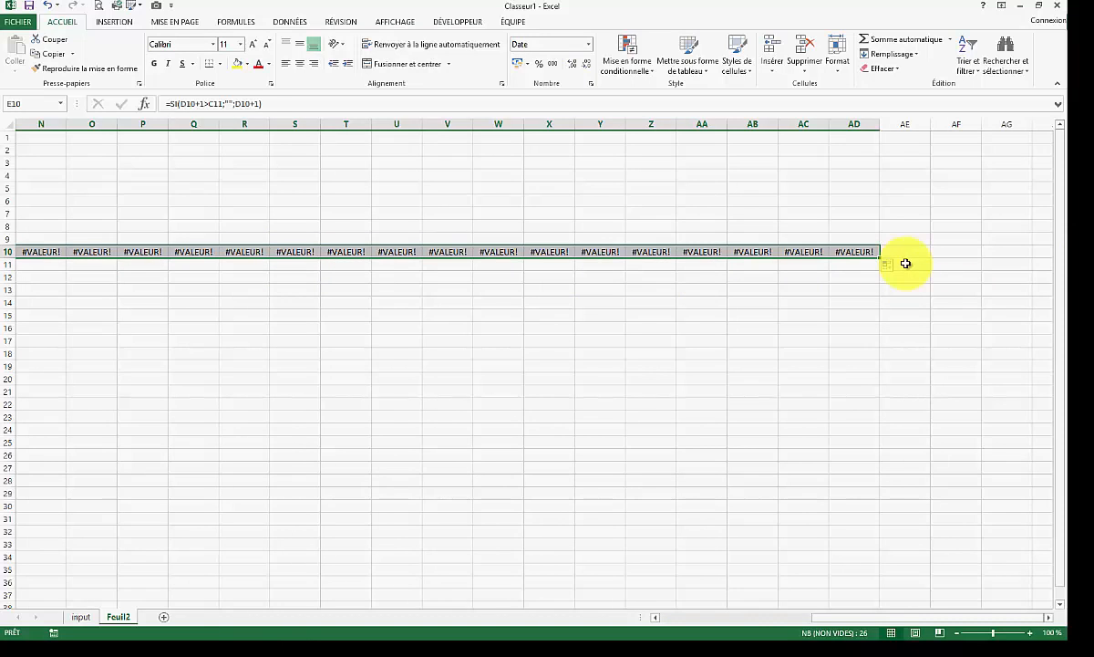
pyautogui.moveTo(835, 622); pyautogui.dragTo(679, 623)
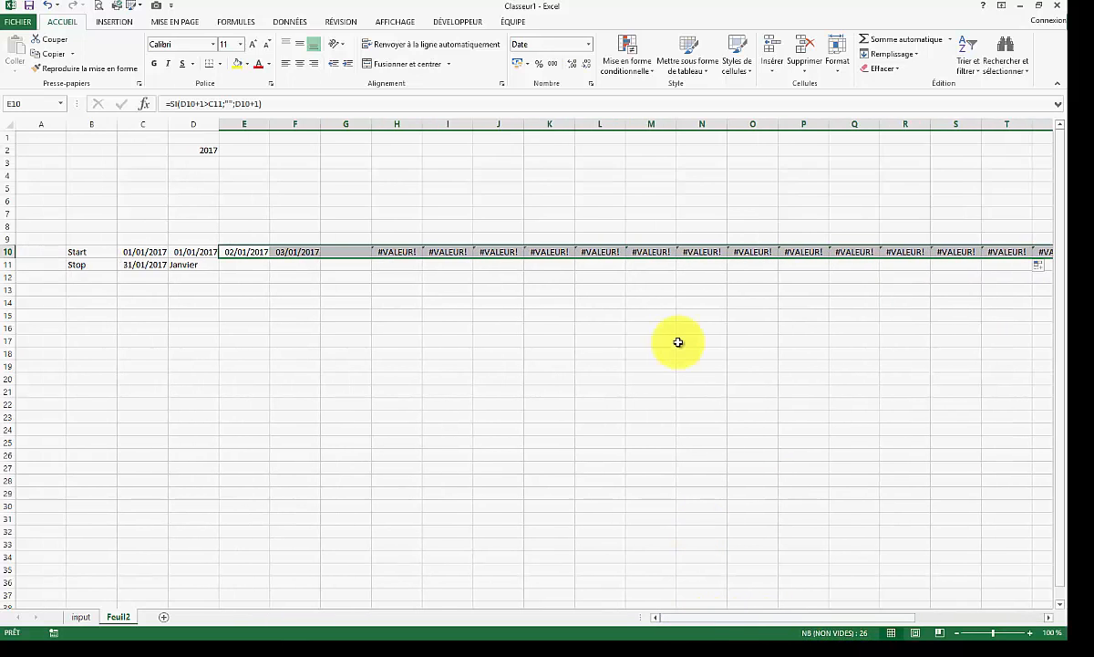
pyautogui.hotkey('ctrl', 'z')
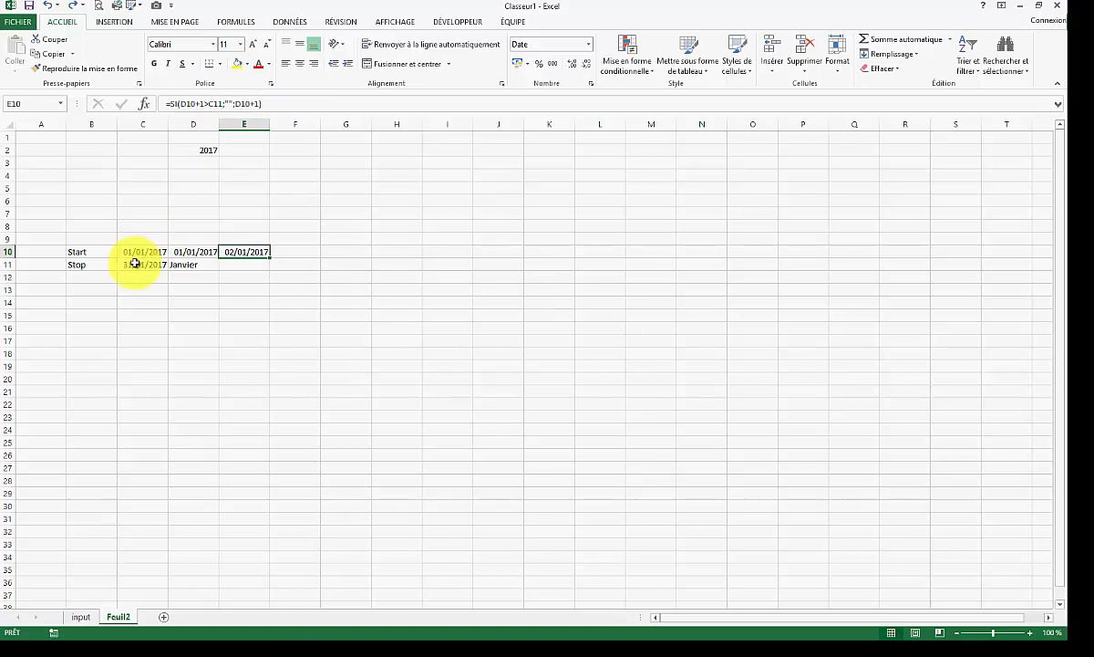
# Step: Make the Stop date reference in E10 absolute as $C$11 and fill the formula across row 10 to AI10
pyautogui.click(214, 103)
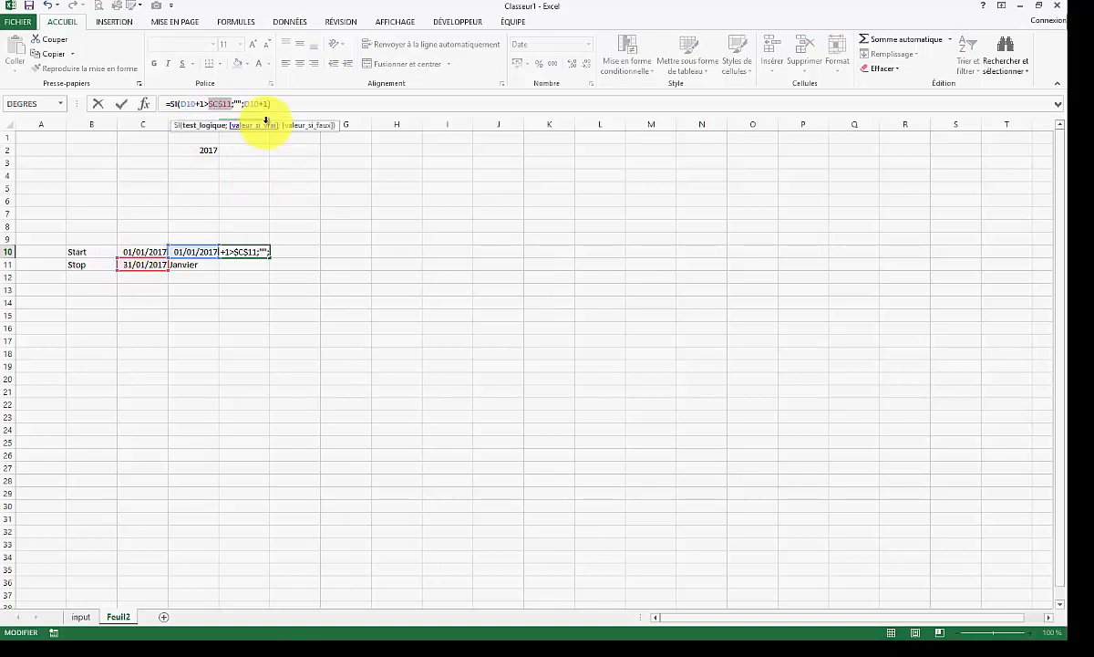
pyautogui.press('Return')
pyautogui.click(264, 256)
pyautogui.moveTo(269, 262); pyautogui.dragTo(1007, 260)
# Step: Clear the surplus formula from AI10
pyautogui.click(1006, 243)
pyautogui.click(967, 252)
pyautogui.click(1006, 259)
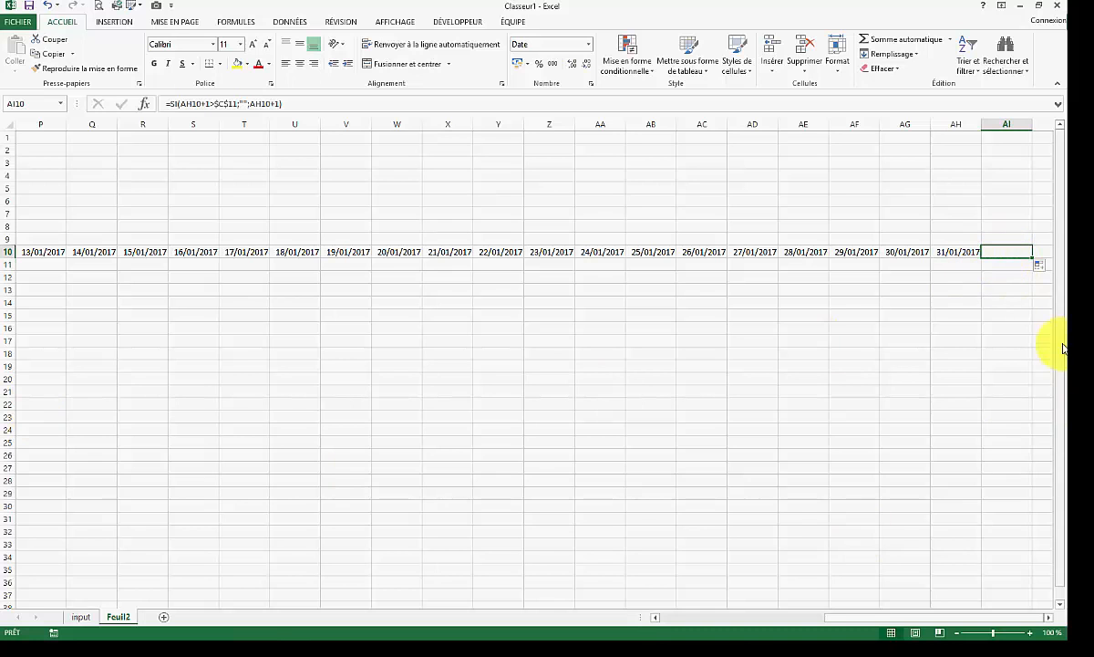
pyautogui.press('Delete')
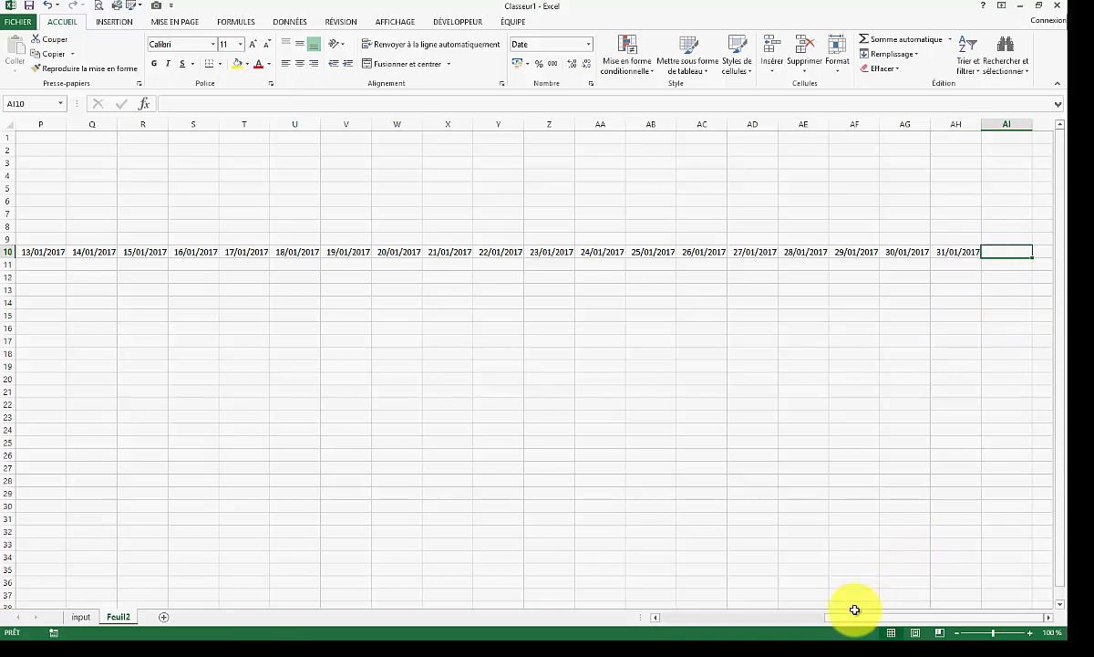
# Step: Narrow columns E to AH to about half their width
pyautogui.moveTo(948, 122); pyautogui.dragTo(234, 176)
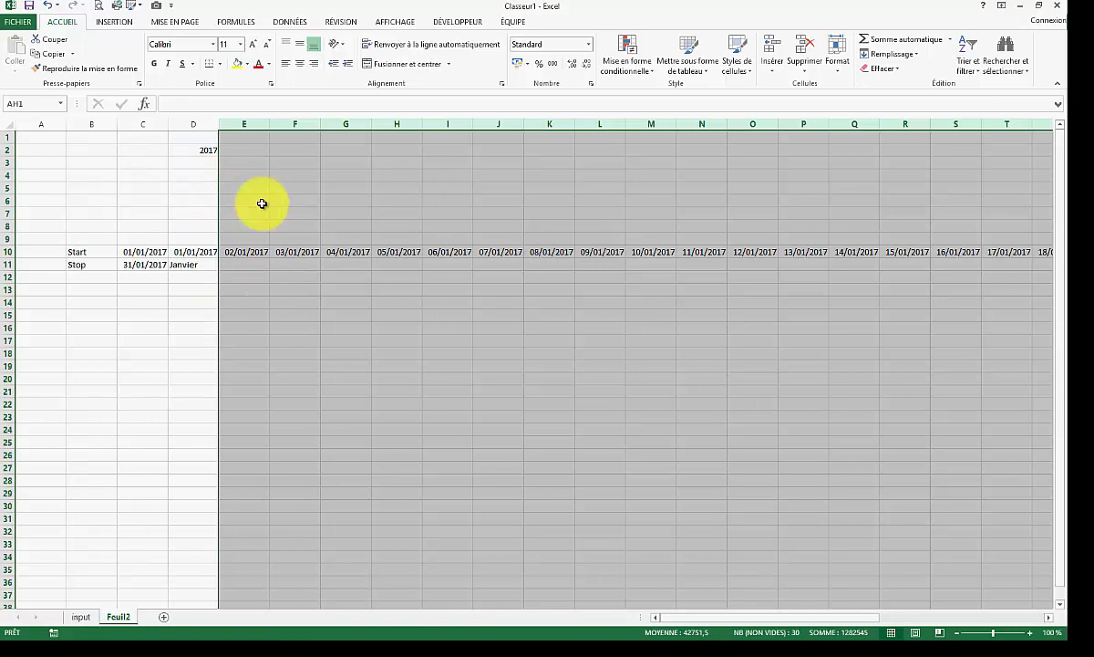
pyautogui.moveTo(271, 126); pyautogui.dragTo(246, 139)
pyautogui.click(300, 320)
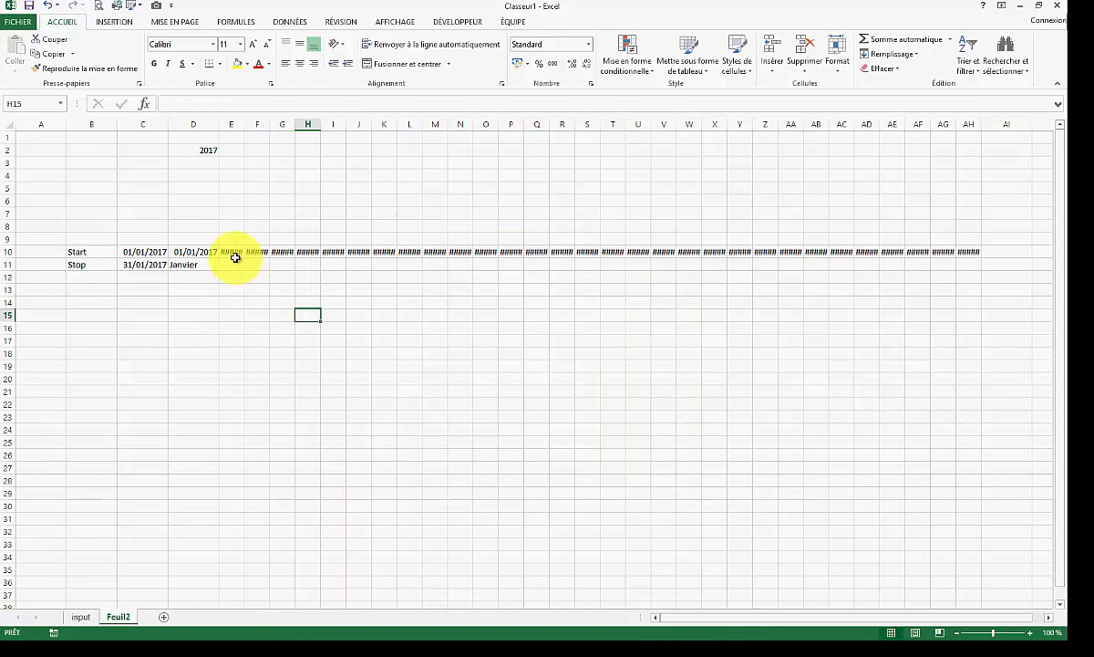
# Step: Rotate the dates in E10:AH10 to 90 degrees and make row 10 tall enough to show them
pyautogui.moveTo(976, 251); pyautogui.dragTo(221, 255)
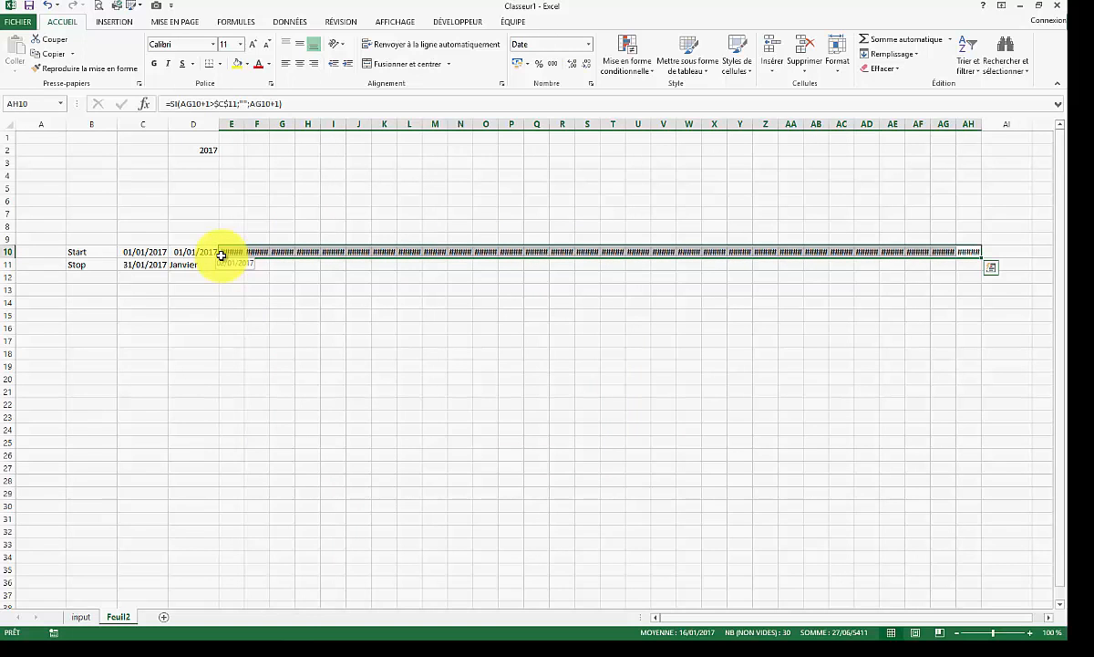
pyautogui.rightClick(221, 256)
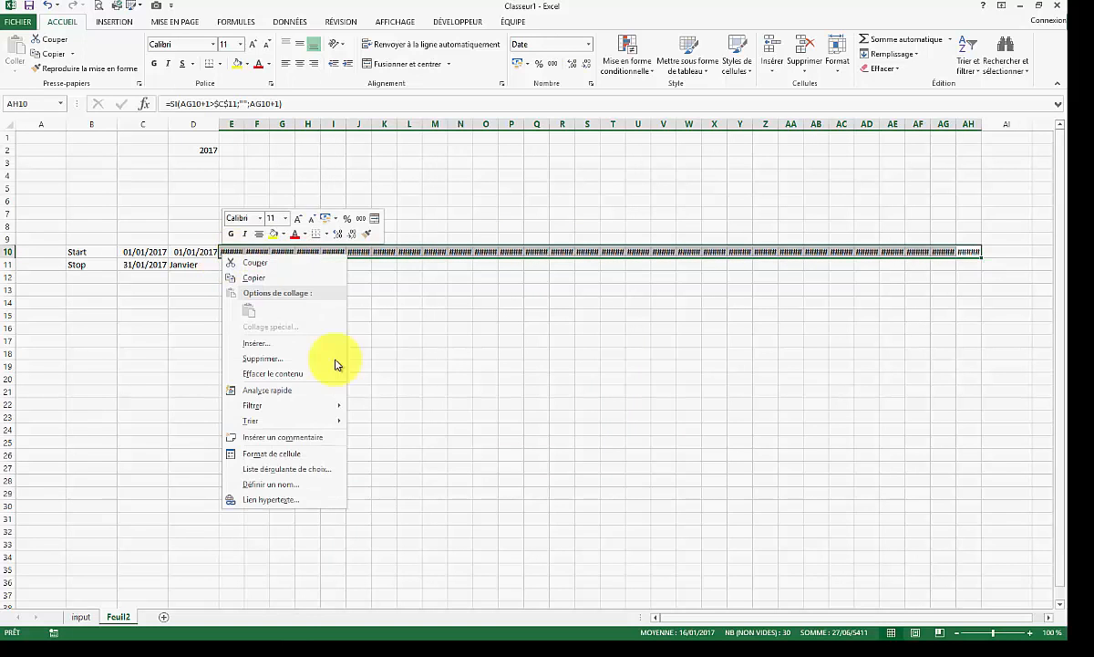
pyautogui.click(283, 456)
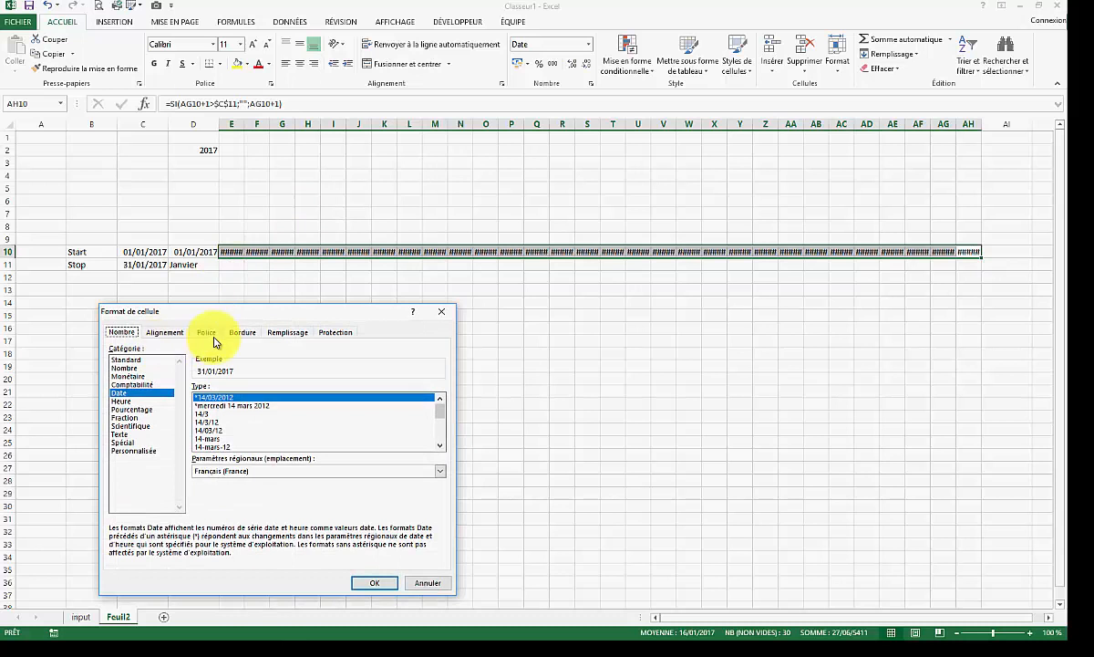
pyautogui.click(160, 331)
pyautogui.click(398, 363)
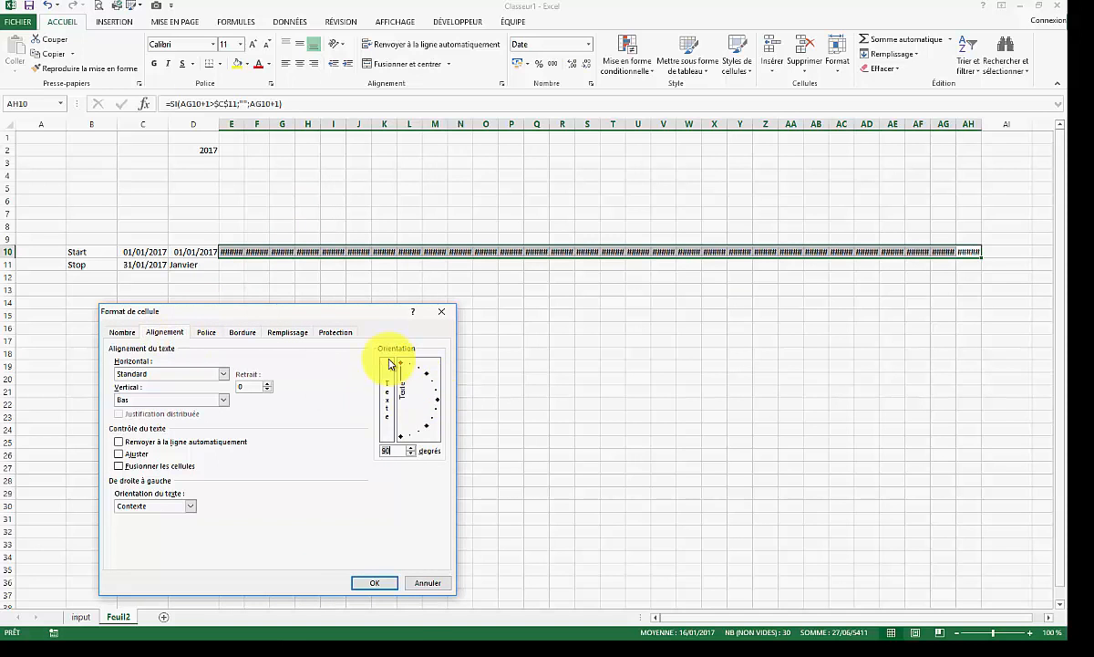
pyautogui.click(373, 583)
pyautogui.click(91, 373)
pyautogui.moveTo(5, 295); pyautogui.dragTo(10, 302)
pyautogui.click(407, 355)
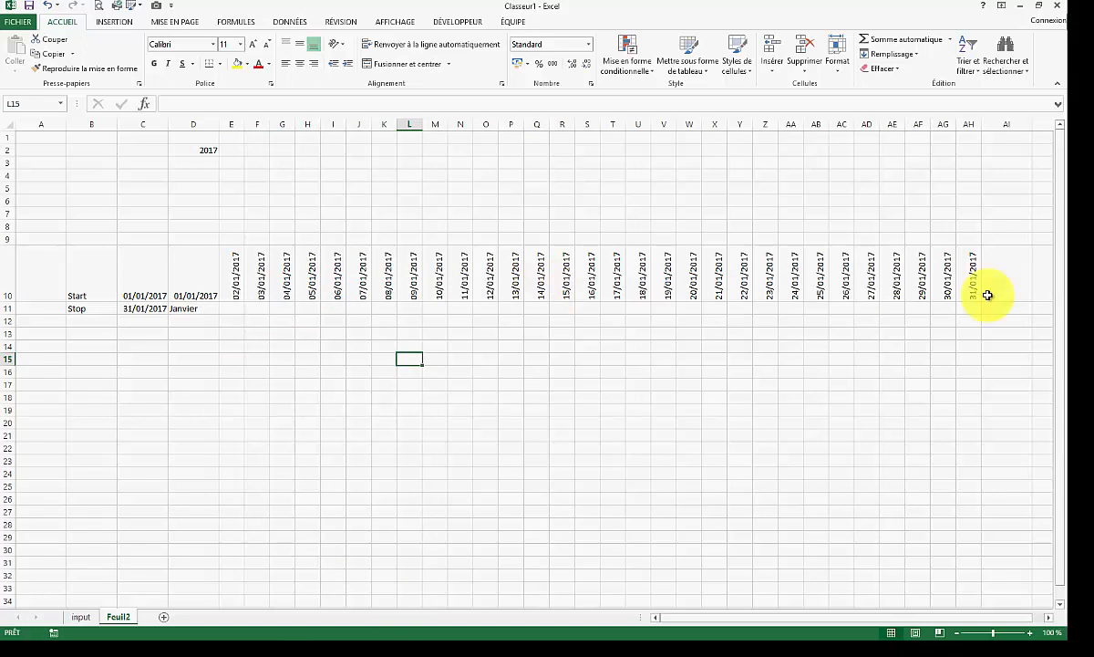
# Step: Rotate the date in D10 to 90 degrees and narrow column D to match the other date columns
pyautogui.click(208, 536)
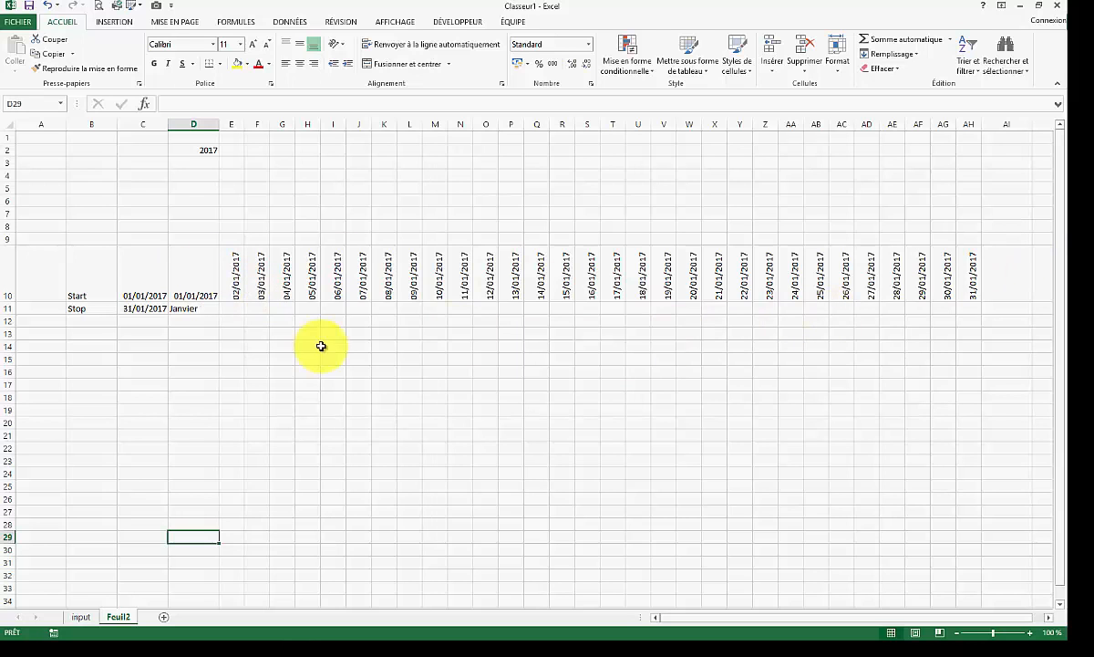
pyautogui.click(227, 312)
pyautogui.click(193, 310)
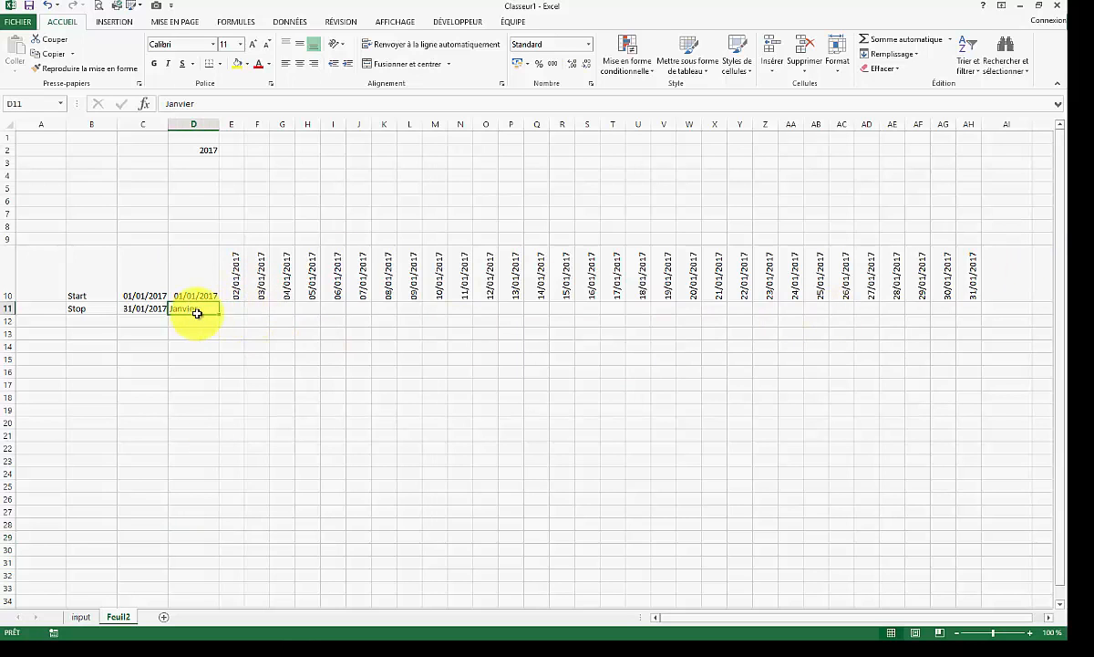
pyautogui.rightClick(208, 269)
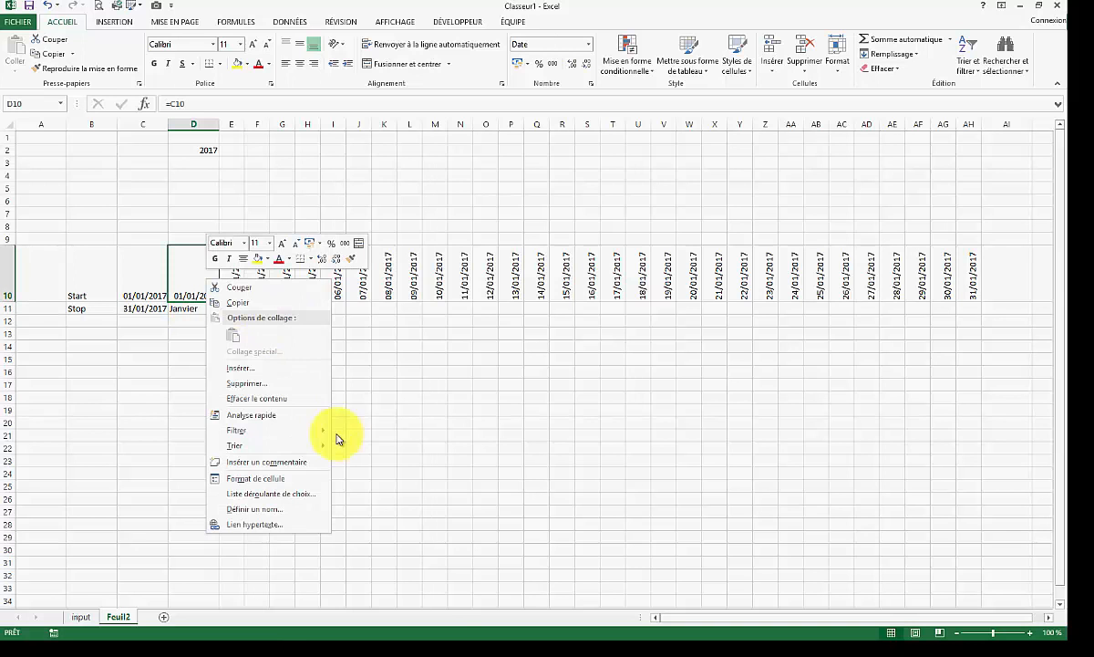
pyautogui.click(283, 482)
pyautogui.click(399, 388)
pyautogui.click(357, 604)
pyautogui.click(239, 344)
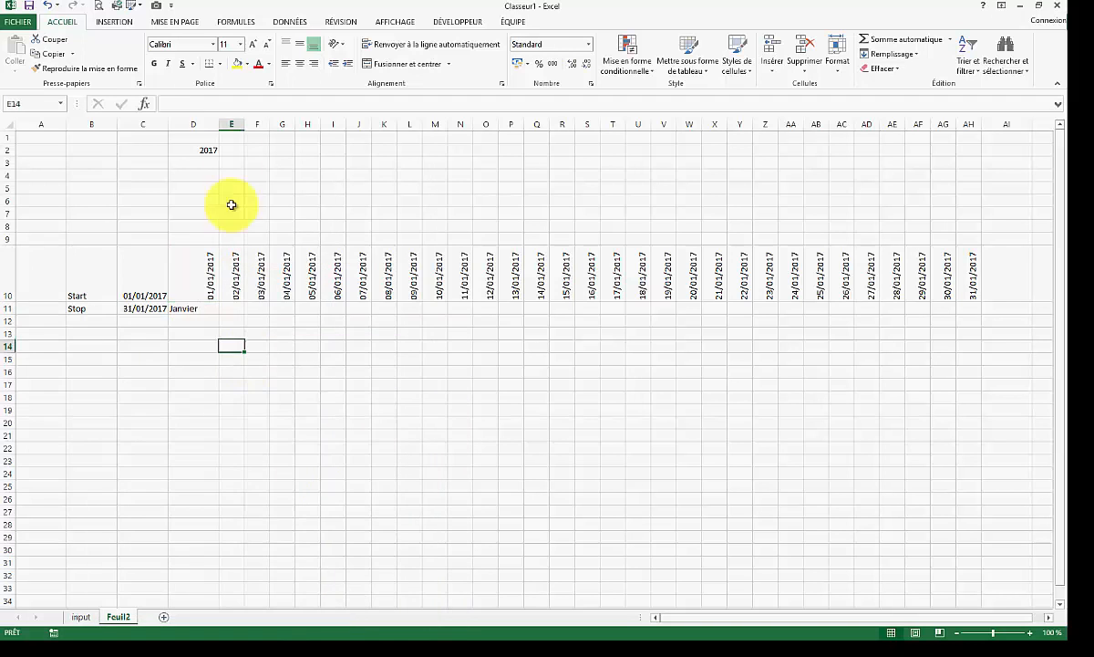
pyautogui.moveTo(219, 124); pyautogui.dragTo(192, 124)
pyautogui.click(330, 410)
# Step: Merge and center the month across D11:AH11 and increase the height of row 11
pyautogui.moveTo(183, 310); pyautogui.dragTo(953, 305)
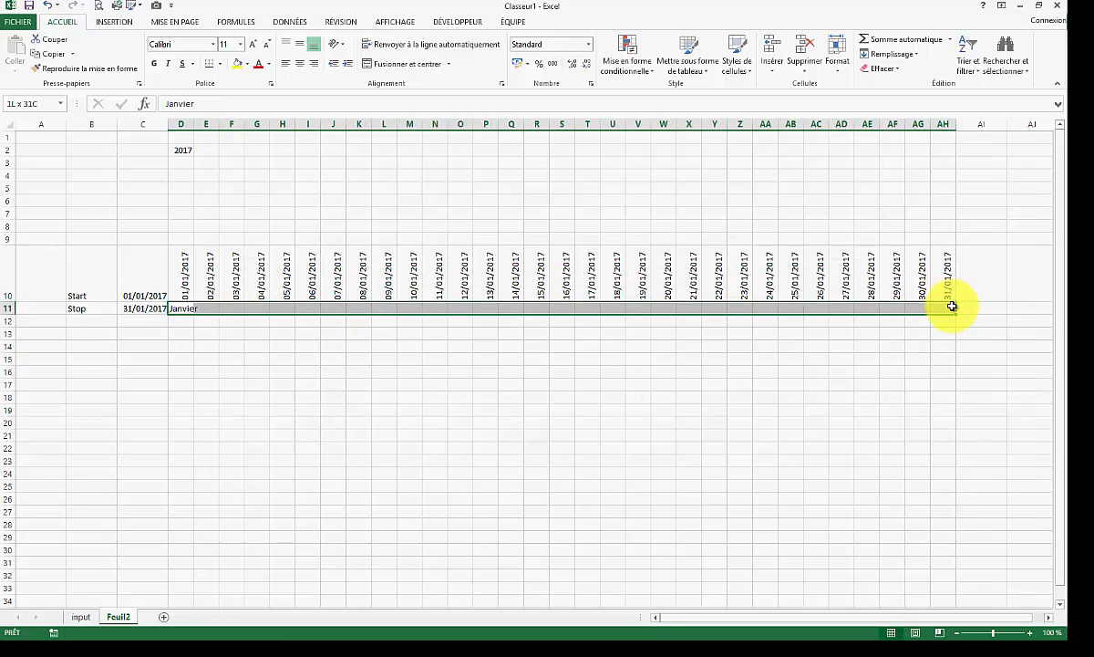
pyautogui.click(410, 66)
pyautogui.moveTo(2, 316); pyautogui.dragTo(8, 334)
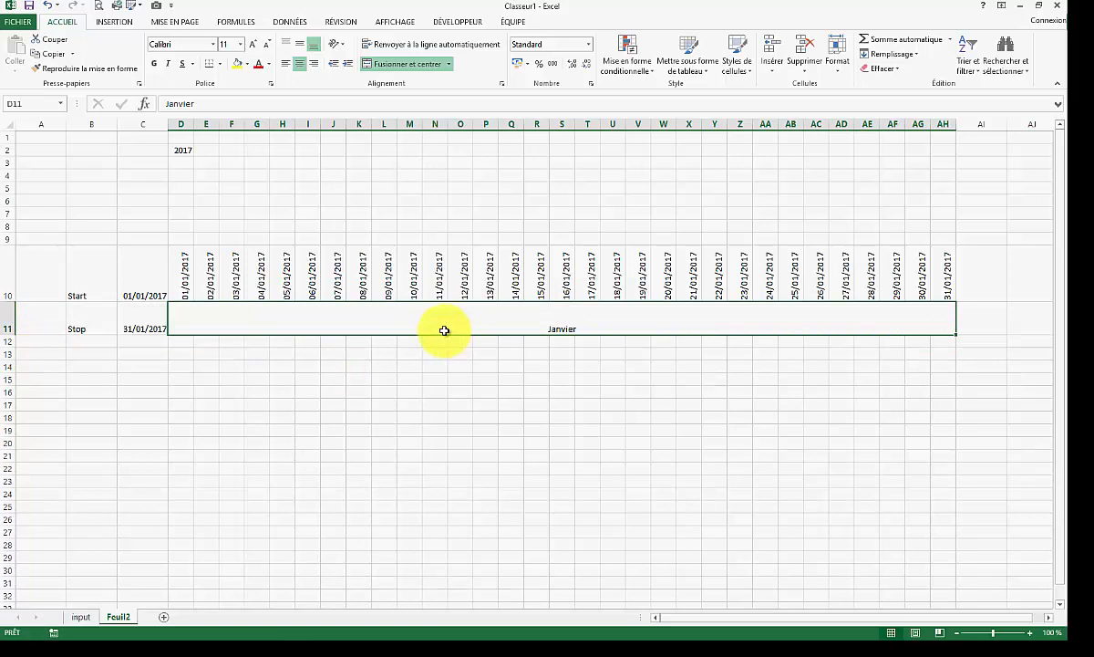
pyautogui.click(308, 378)
# Step: Center the month title in row 11 vertically and format it in bold at font size 36
pyautogui.click(362, 329)
pyautogui.click(300, 47)
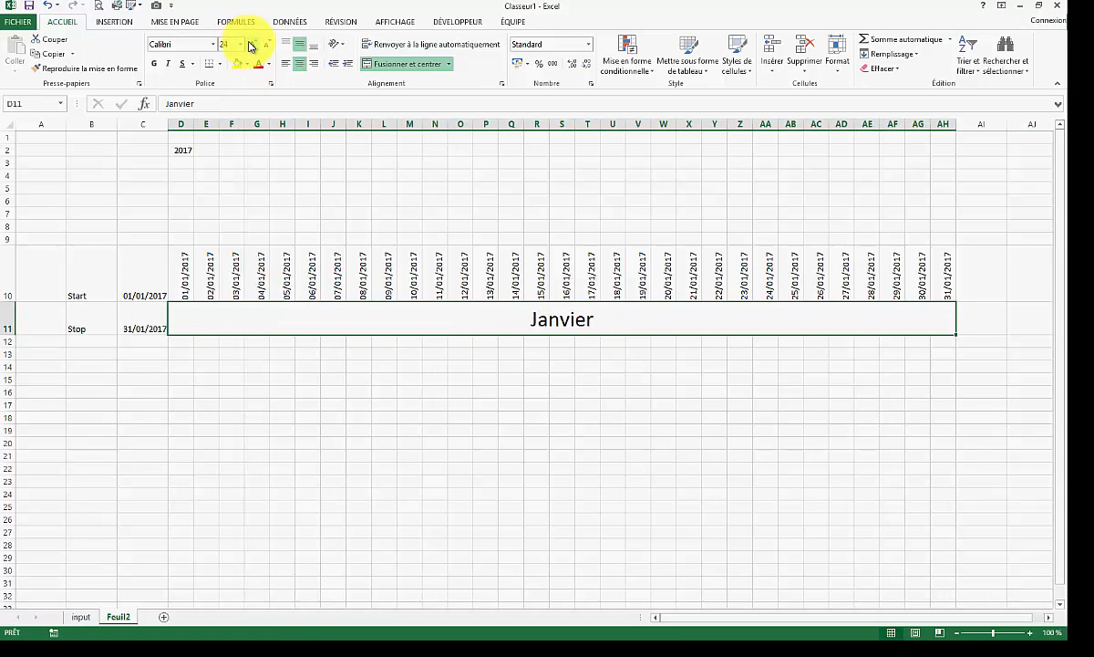
pyautogui.click(252, 45)
pyautogui.click(264, 44)
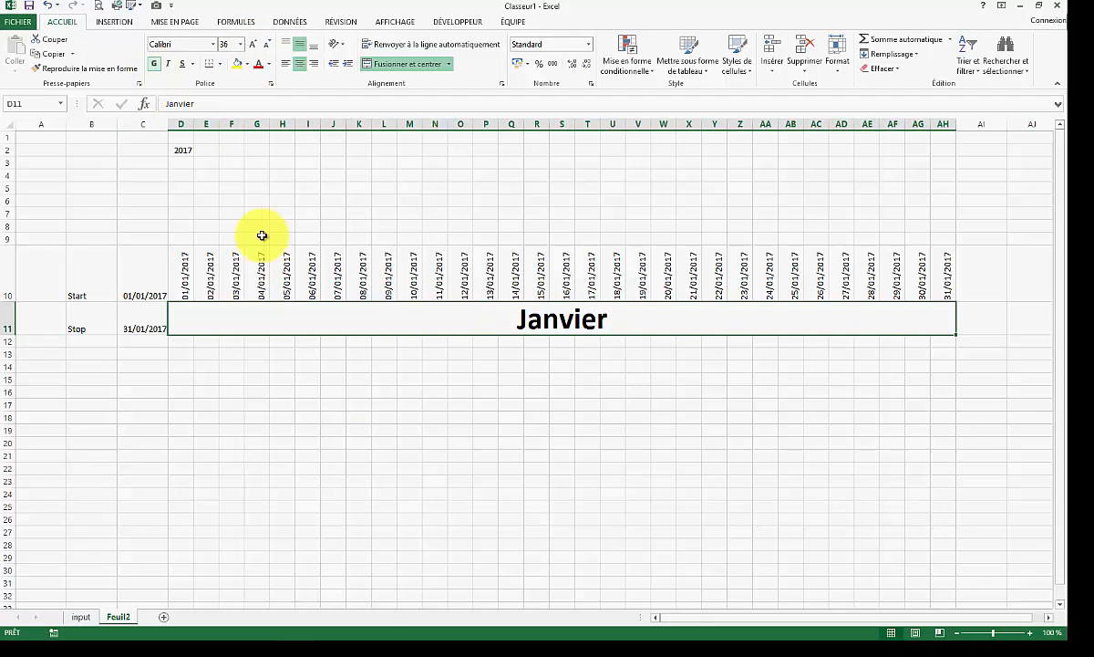
pyautogui.click(358, 467)
pyautogui.click(185, 343)
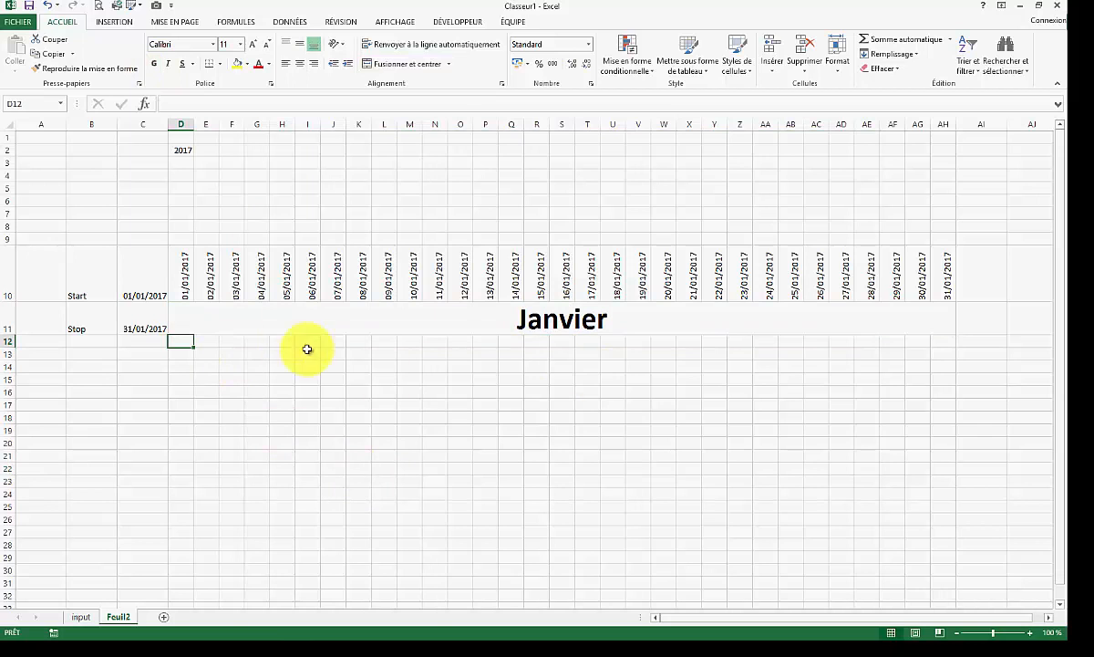
pyautogui.write('01')
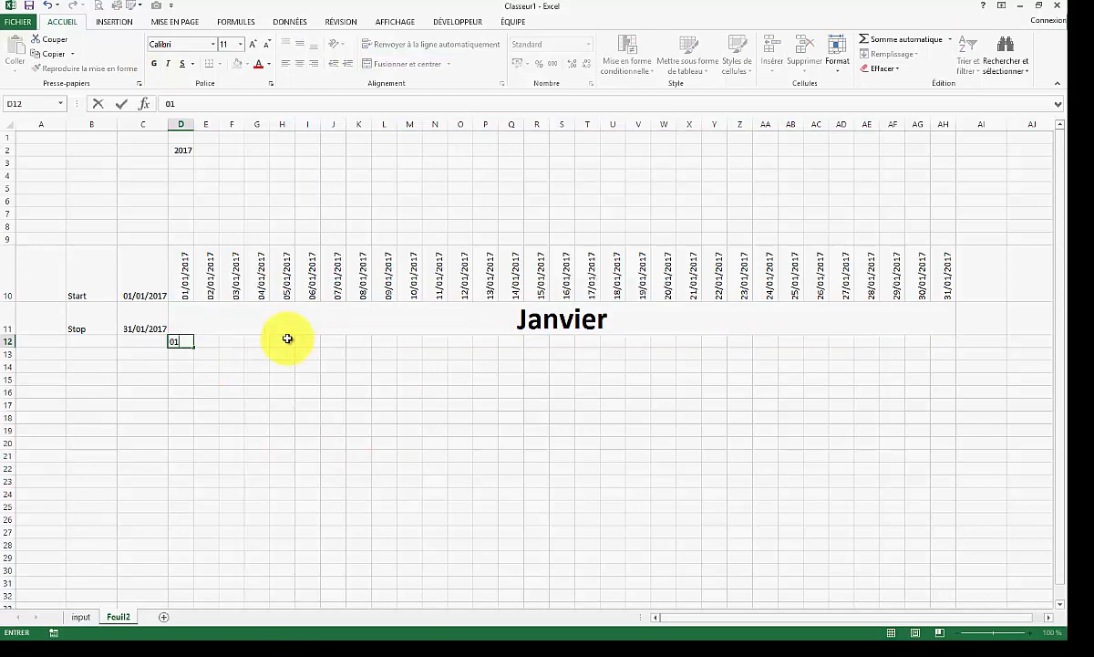
pyautogui.hotkey('ctrl', 'Return')
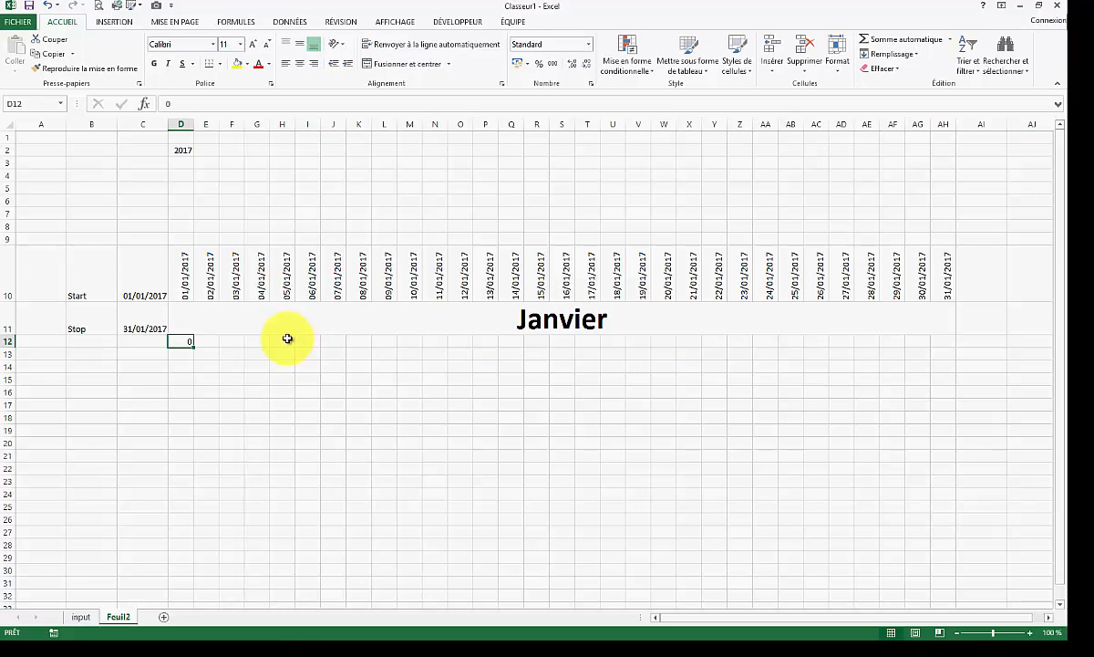
pyautogui.click(231, 377)
# Step: Enter =JOUR(D10) in D12 and fill the formula across to AH12 for the day numbers
pyautogui.click(199, 343)
pyautogui.write('=')
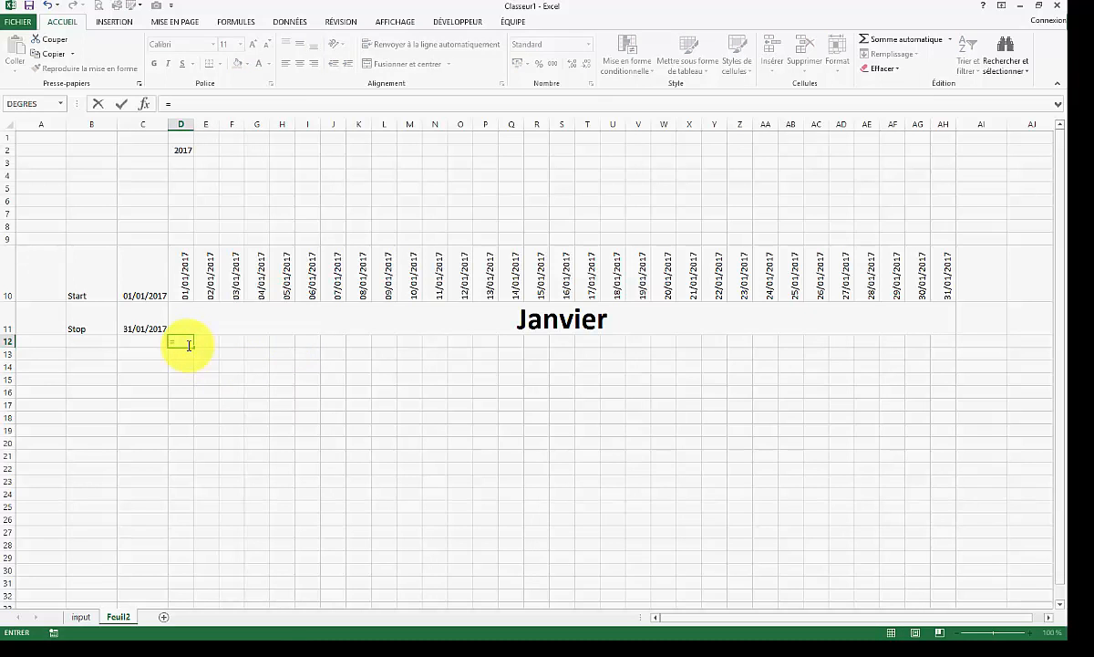
pyautogui.write('jour')
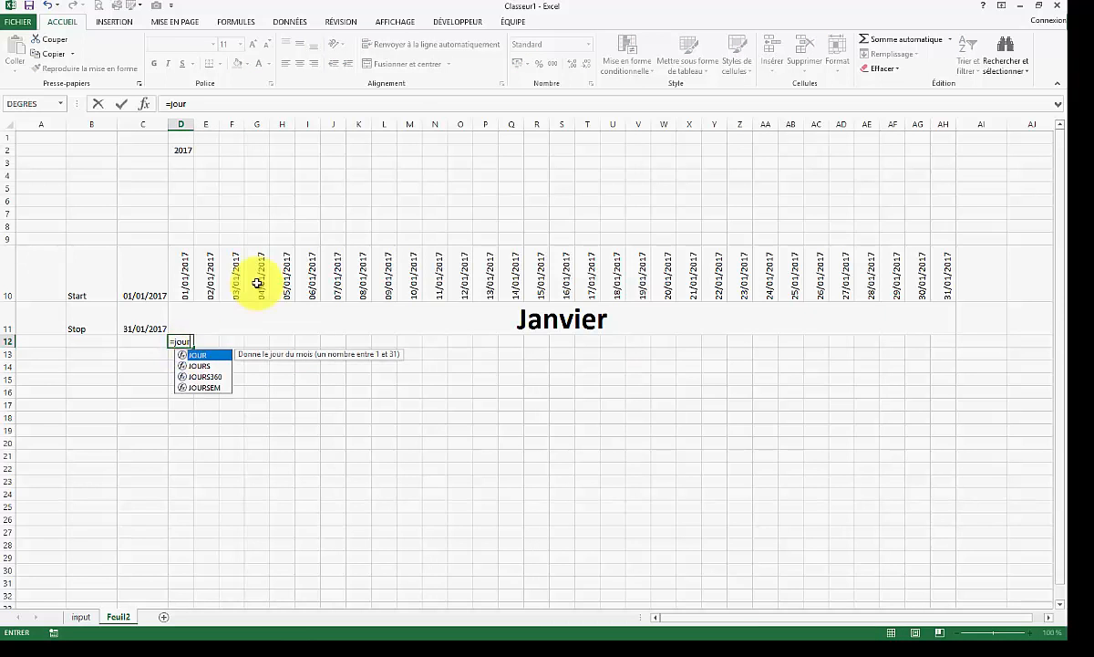
pyautogui.press('Tab')
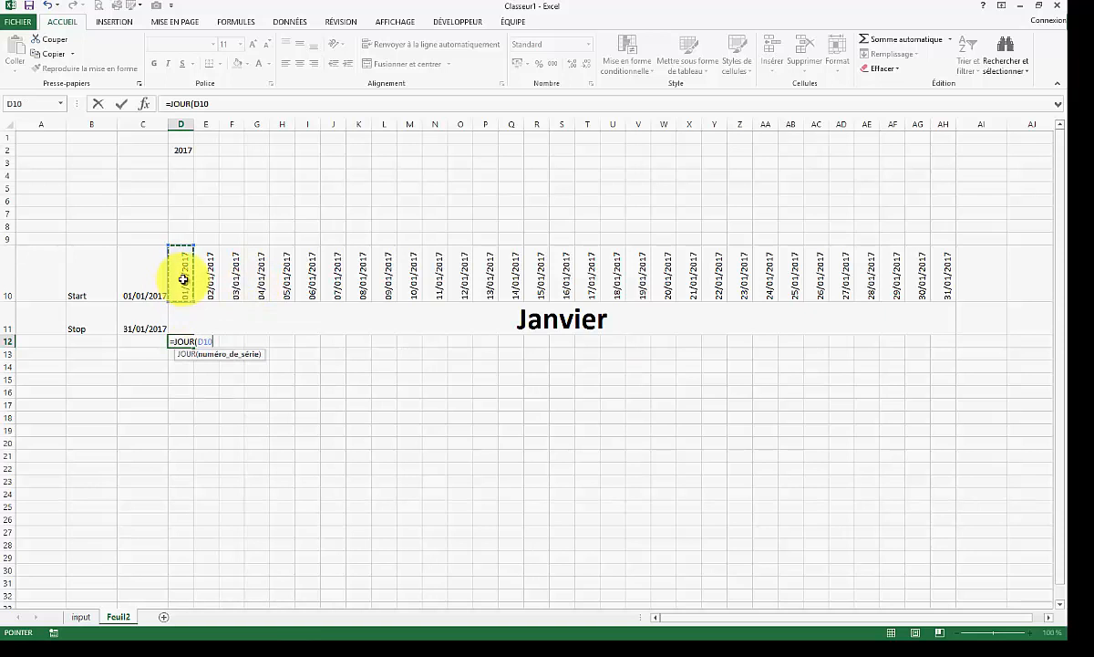
pyautogui.press('Return')
pyautogui.click(193, 345)
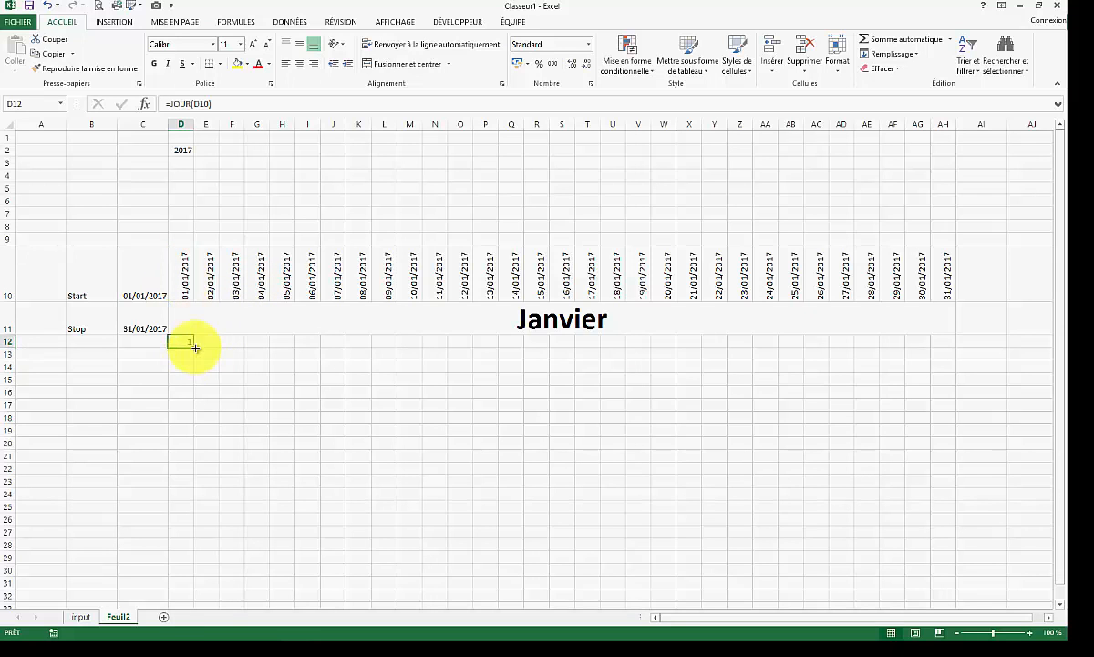
pyautogui.moveTo(195, 349); pyautogui.dragTo(948, 360)
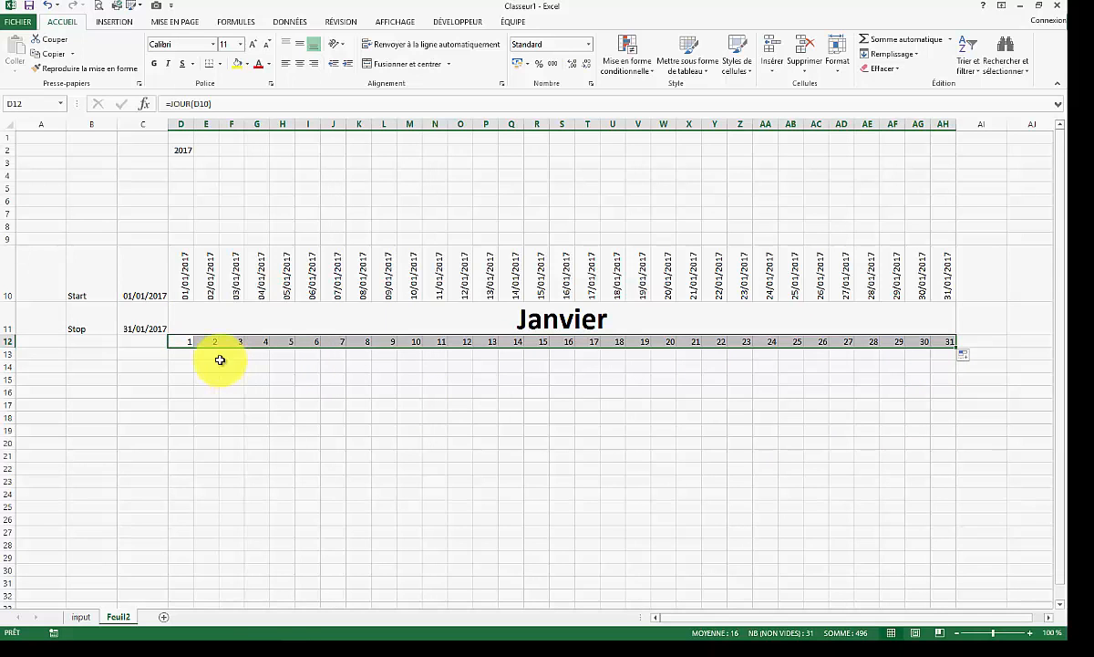
pyautogui.click(841, 429)
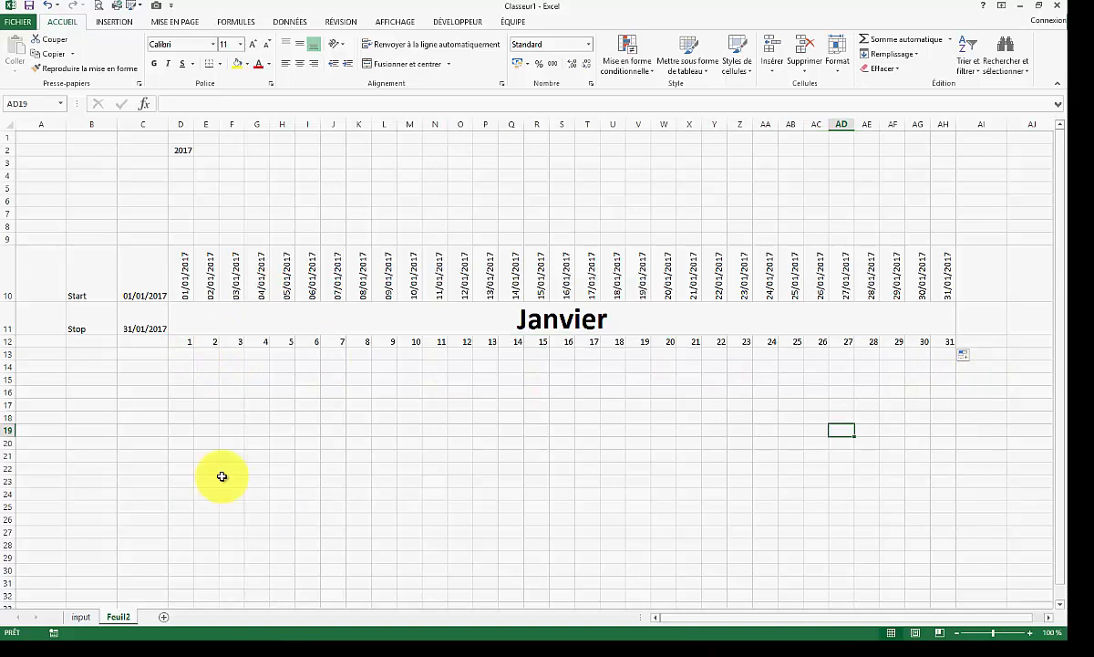
# Step: Wrap the day formula in D12 as =SIERREUR(JOUR(D10);"") and fill it across to AH12
pyautogui.click(178, 336)
pyautogui.click(192, 109)
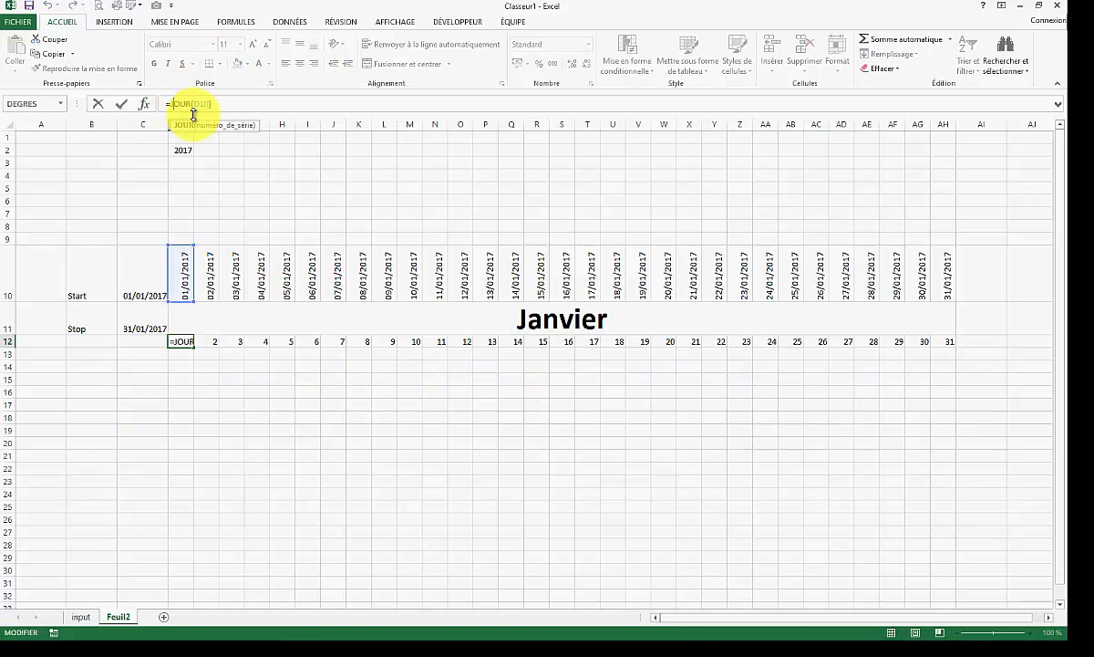
pyautogui.write('I')
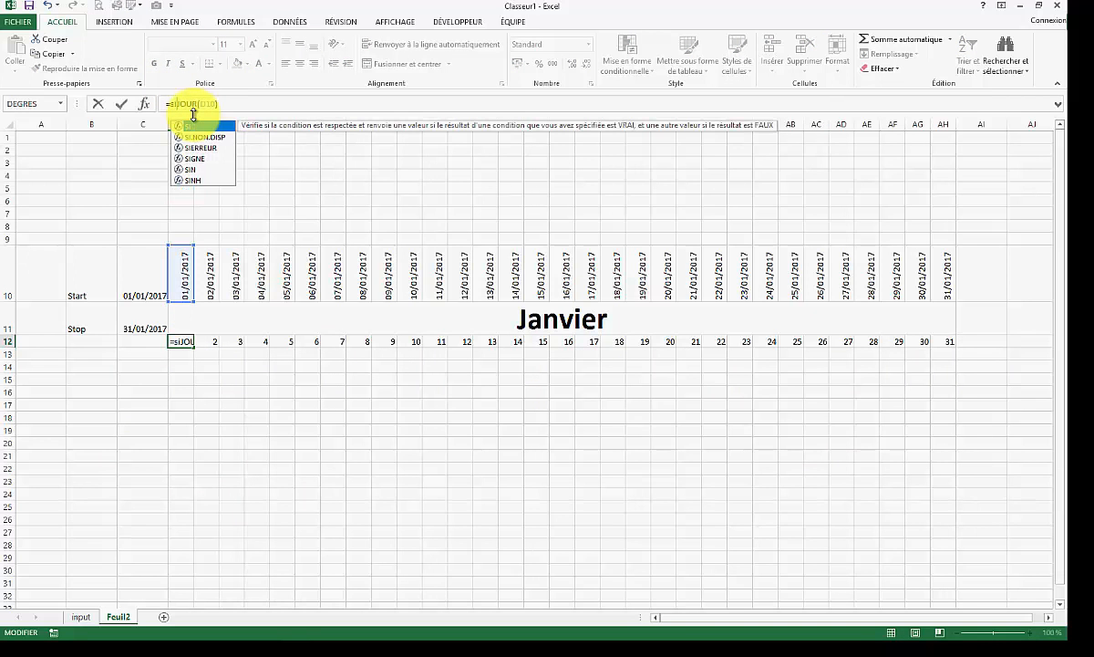
pyautogui.write('err')
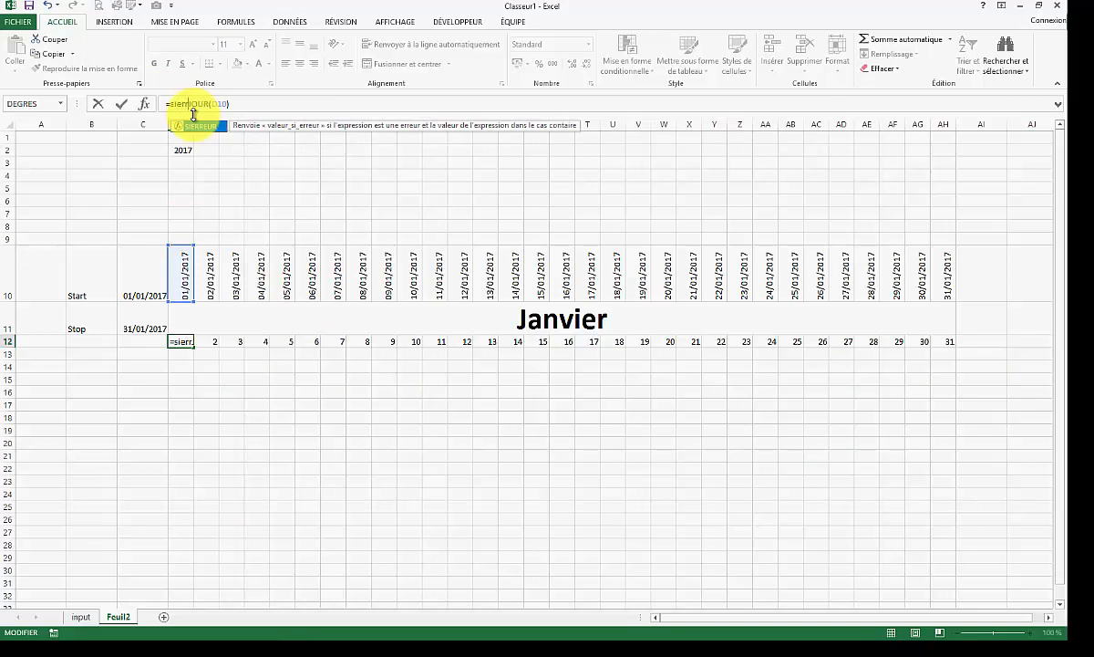
pyautogui.write('eu')
pyautogui.press('Tab')
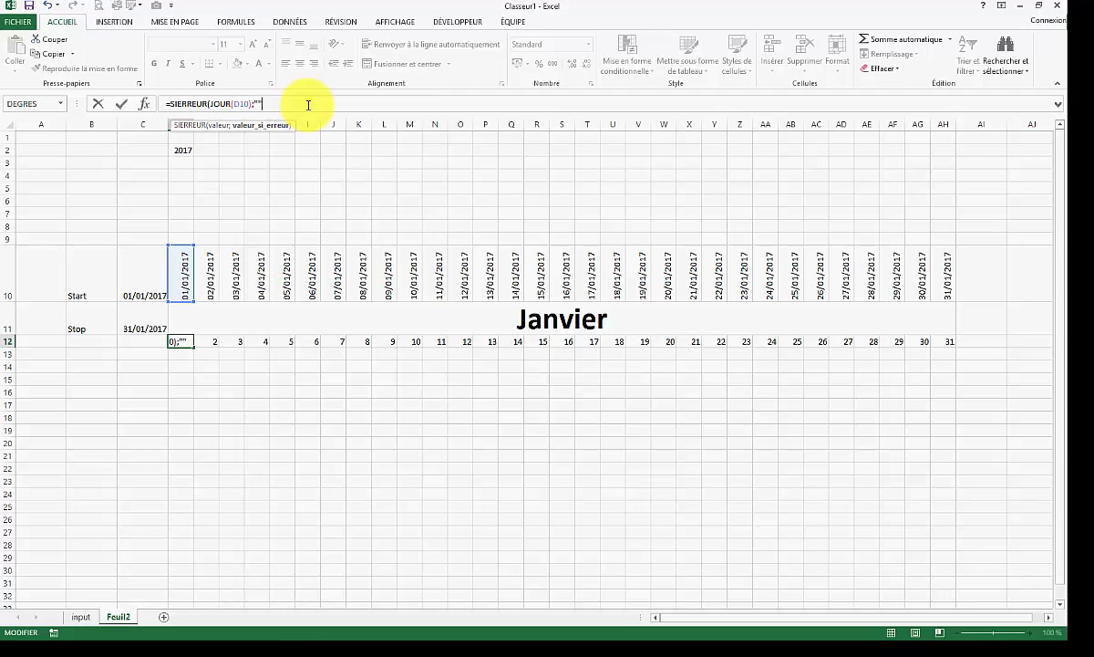
pyautogui.press('Return')
pyautogui.click(179, 342)
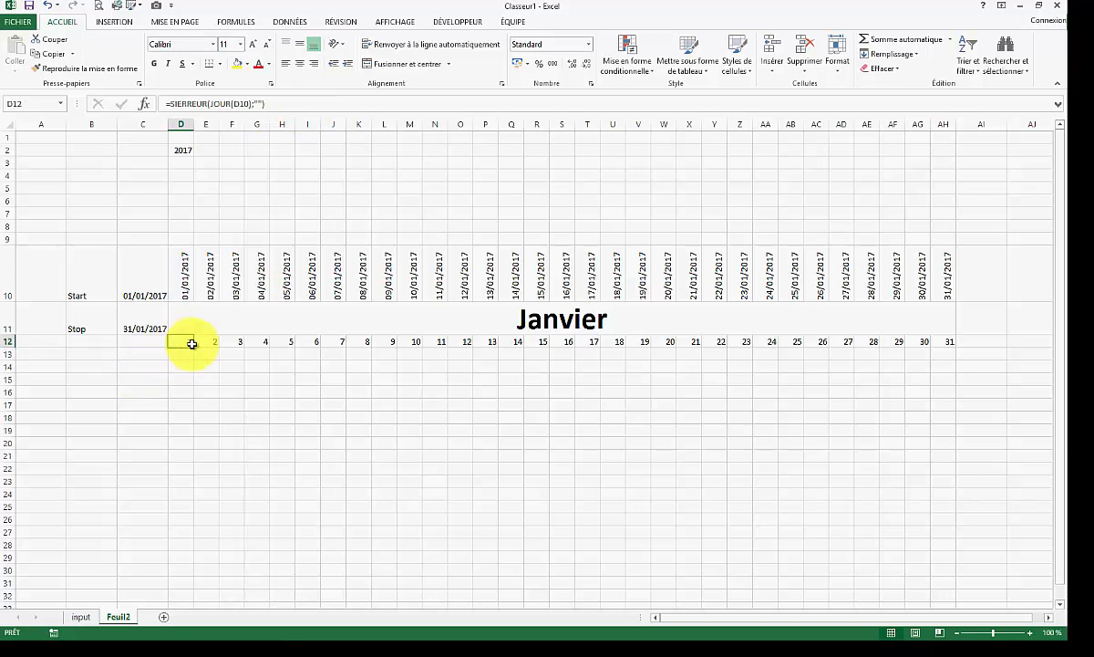
pyautogui.moveTo(196, 349); pyautogui.dragTo(950, 345)
pyautogui.click(908, 416)
# Step: Set the month title in row 11 to février to test the day numbers on a shorter month
pyautogui.click(541, 332)
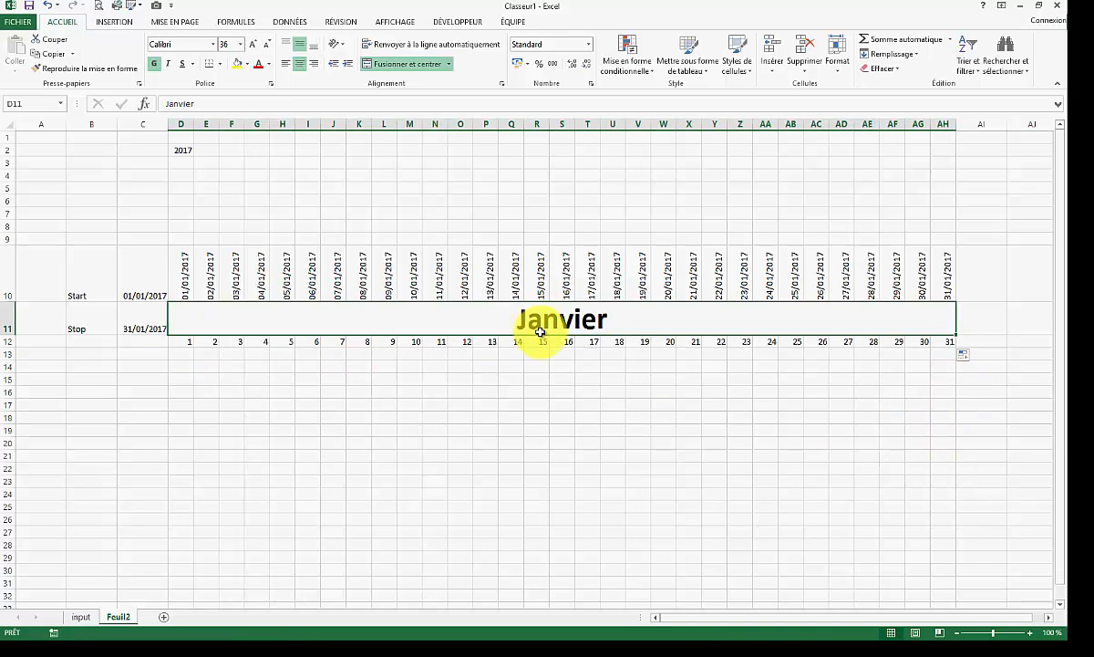
pyautogui.write('février')
pyautogui.press('Return')
pyautogui.click(892, 429)
pyautogui.click(873, 342)
pyautogui.click(813, 443)
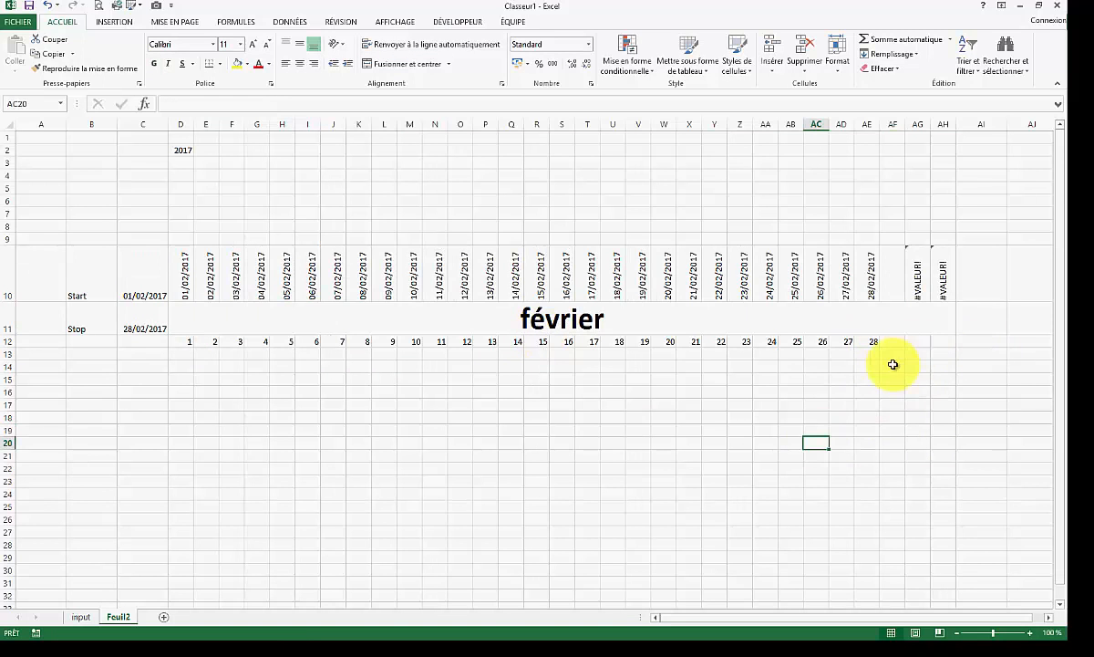
# Step: Wrap the date formula in E10 with SIERREUR as =SIERREUR(SI(D10+1>$C$11;"";D10+1);"")
pyautogui.click(918, 274)
pyautogui.click(233, 280)
pyautogui.click(214, 283)
pyautogui.click(187, 286)
pyautogui.press('Right')
pyautogui.click(200, 110)
pyautogui.write('sier')
pyautogui.press('Tab')
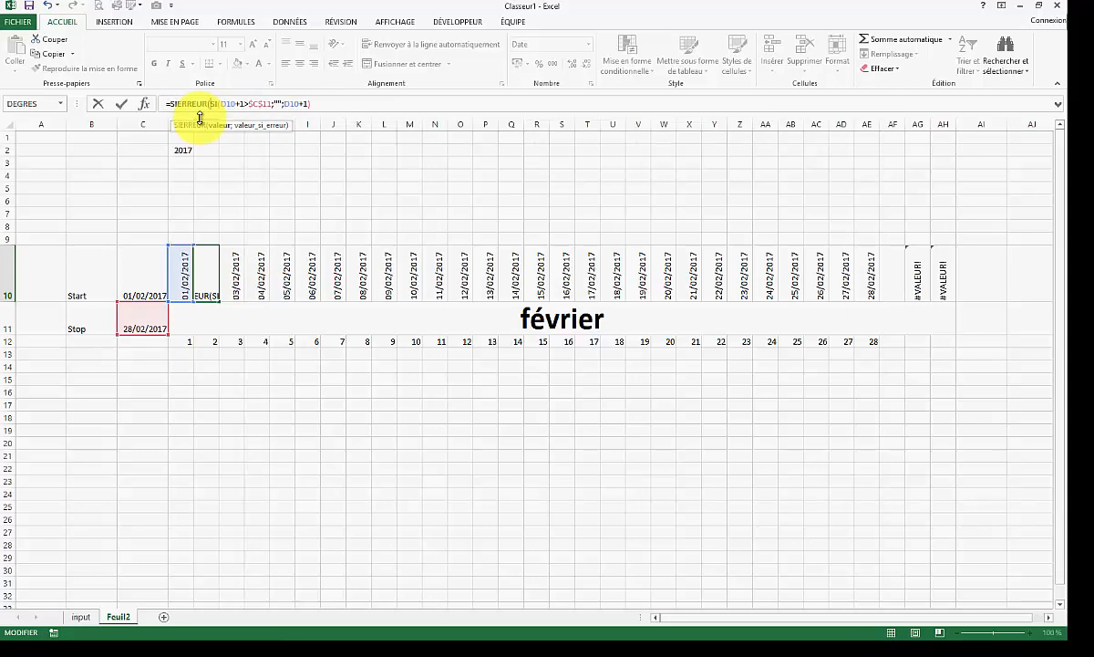
pyautogui.click(335, 110)
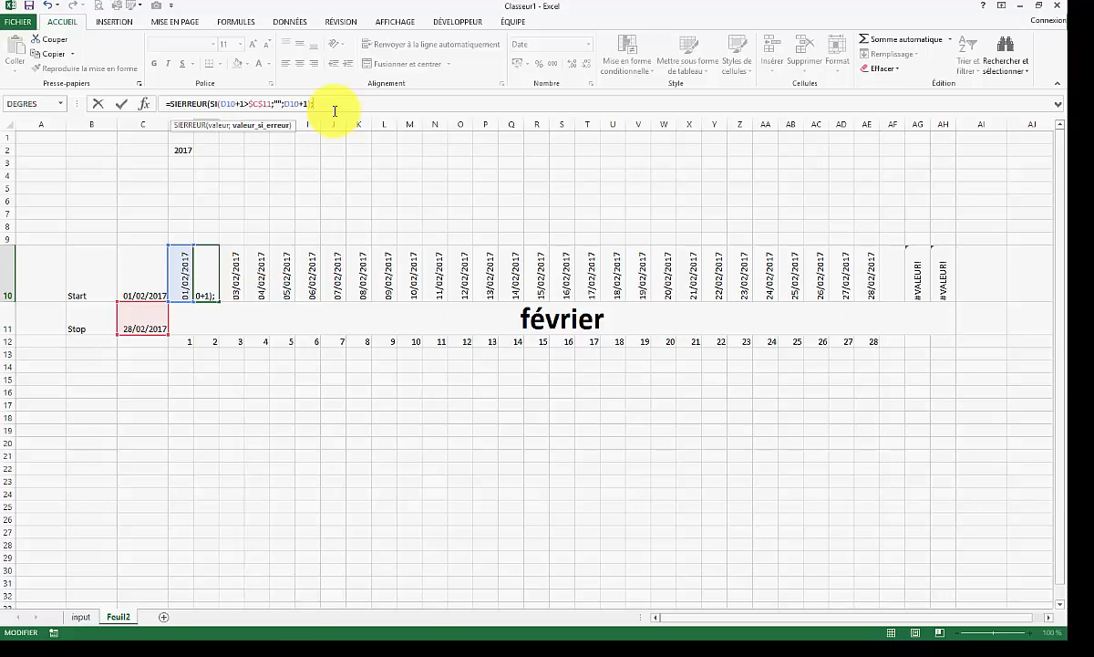
pyautogui.write(';"")')
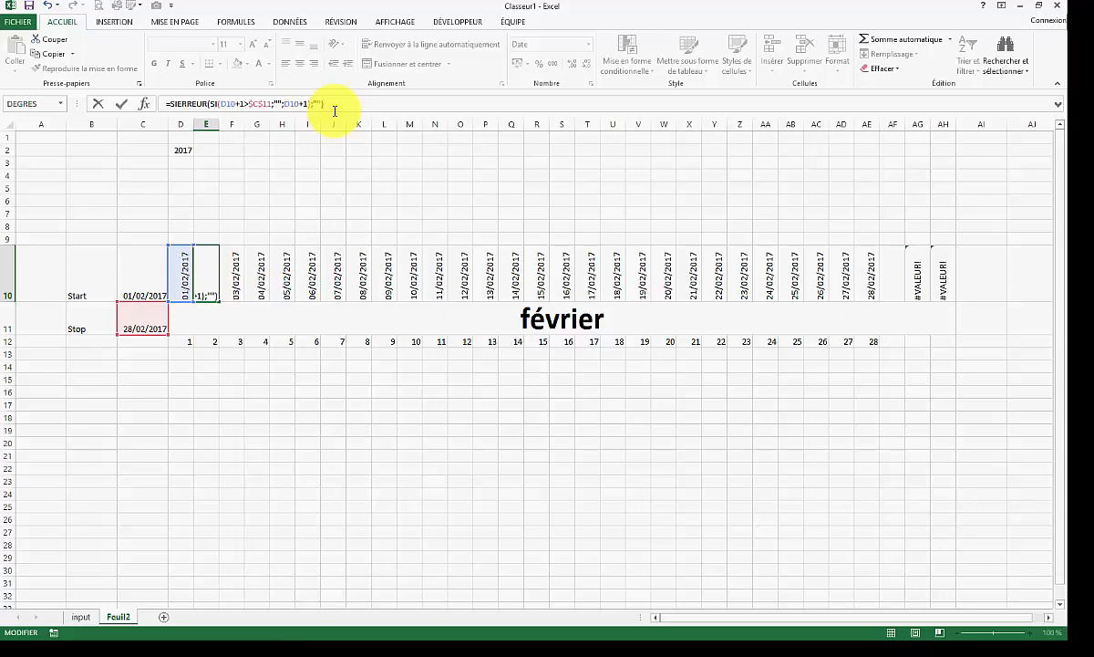
pyautogui.press('Return')
# Step: Fill the error-proof date formula from E10 across to AH10
pyautogui.click(219, 301)
pyautogui.moveTo(219, 300); pyautogui.dragTo(948, 313)
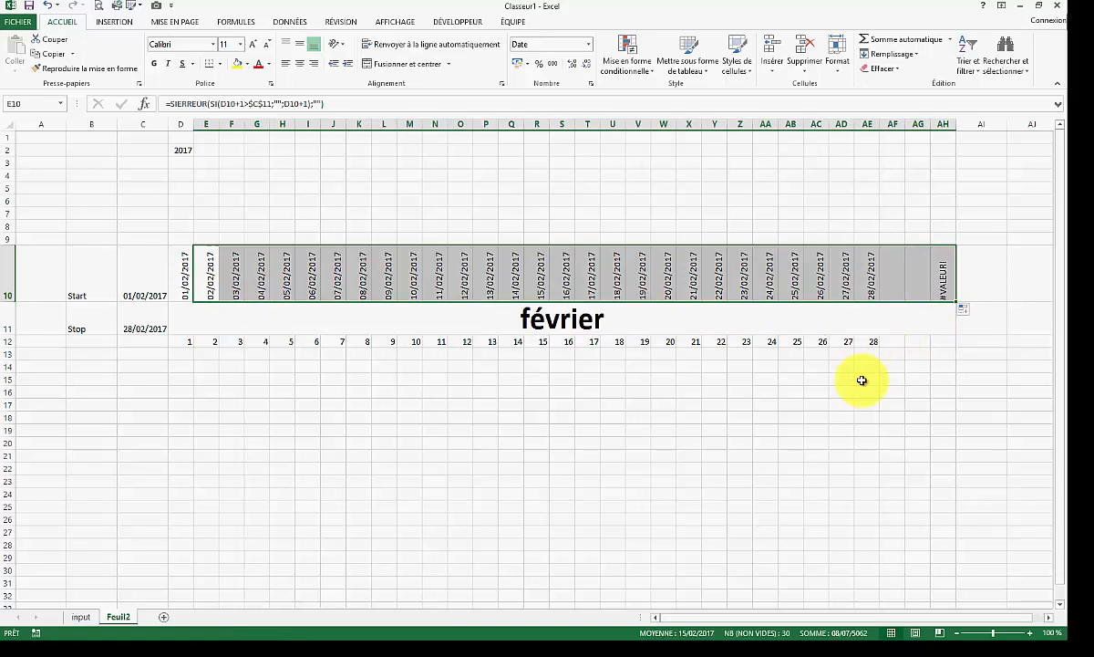
pyautogui.click(866, 390)
# Step: Set the month title in row 11 back to Janvier
pyautogui.click(522, 327)
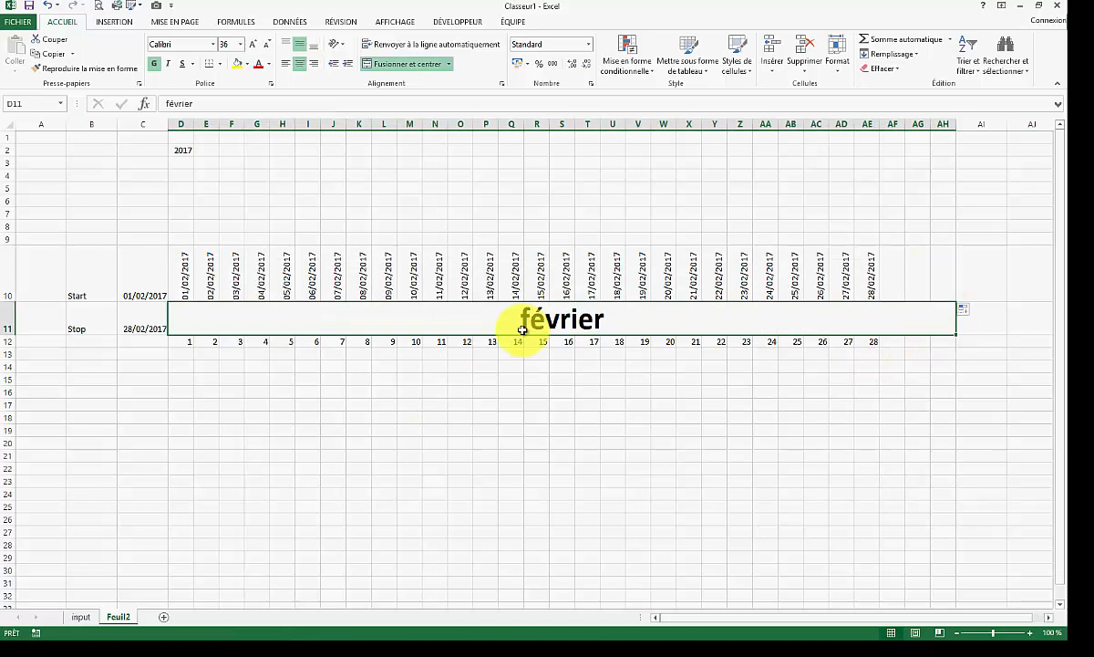
pyautogui.write('Janvier')
pyautogui.press('Return')
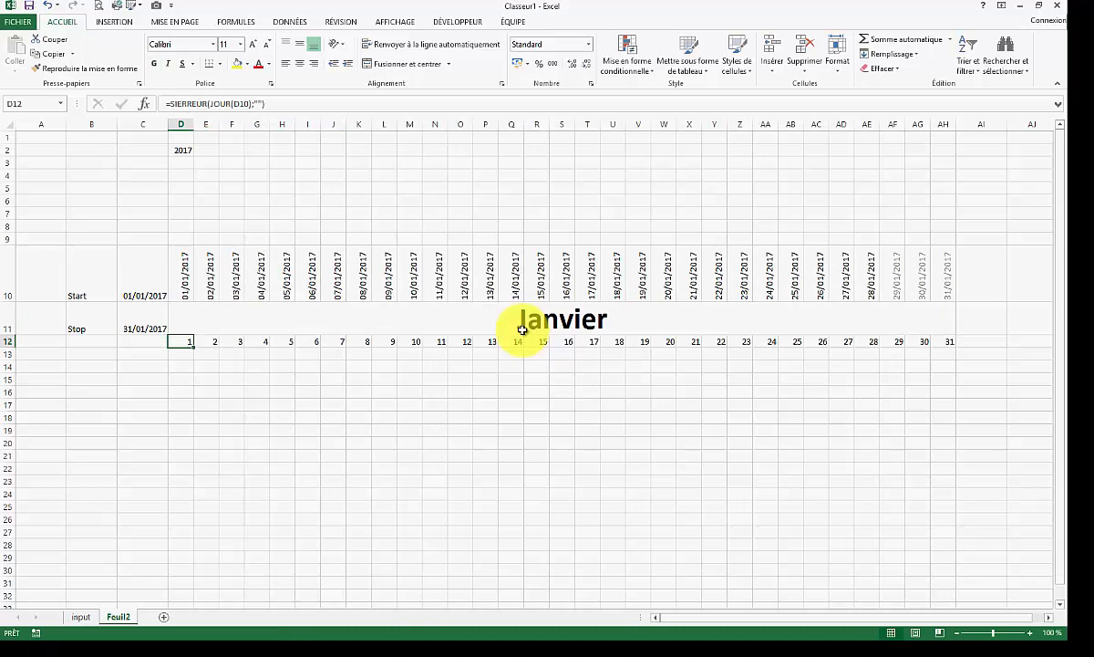
pyautogui.click(639, 429)
pyautogui.click(460, 417)
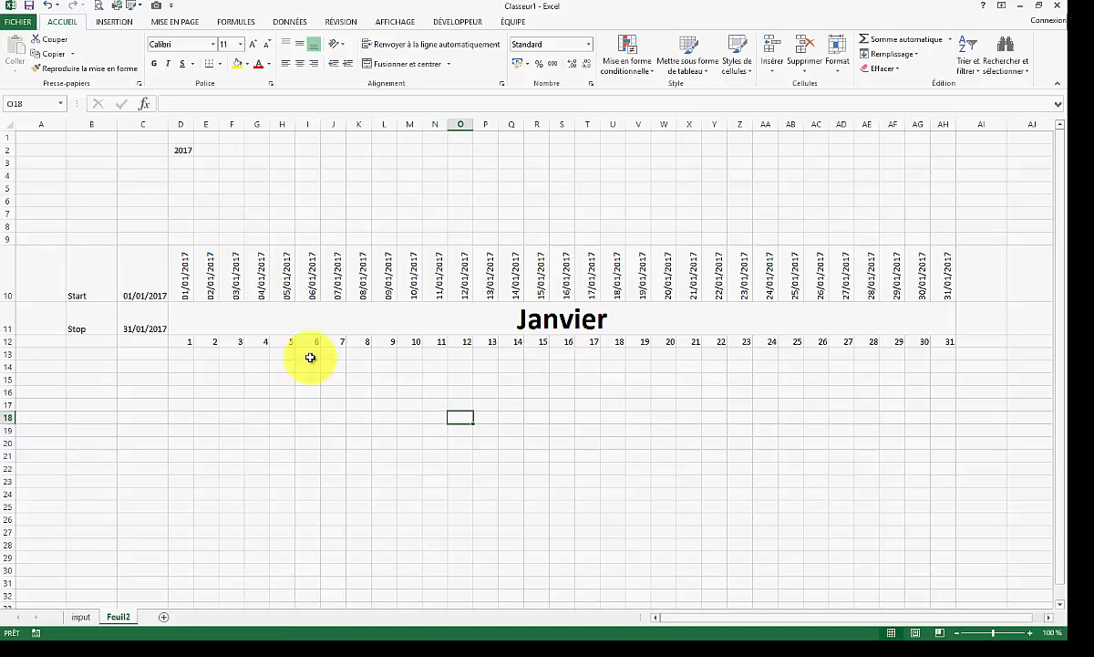
# Step: Enter =JOURSEM(D10;1) in D13 to calculate the weekday number of the first date
pyautogui.click(182, 354)
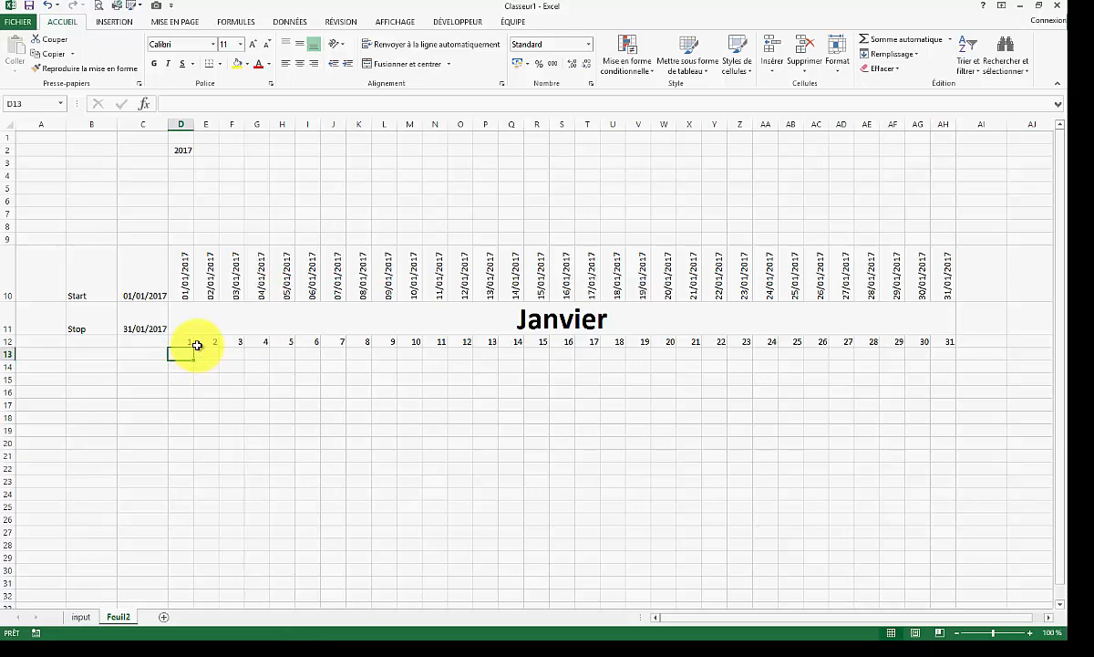
pyautogui.write('=jours')
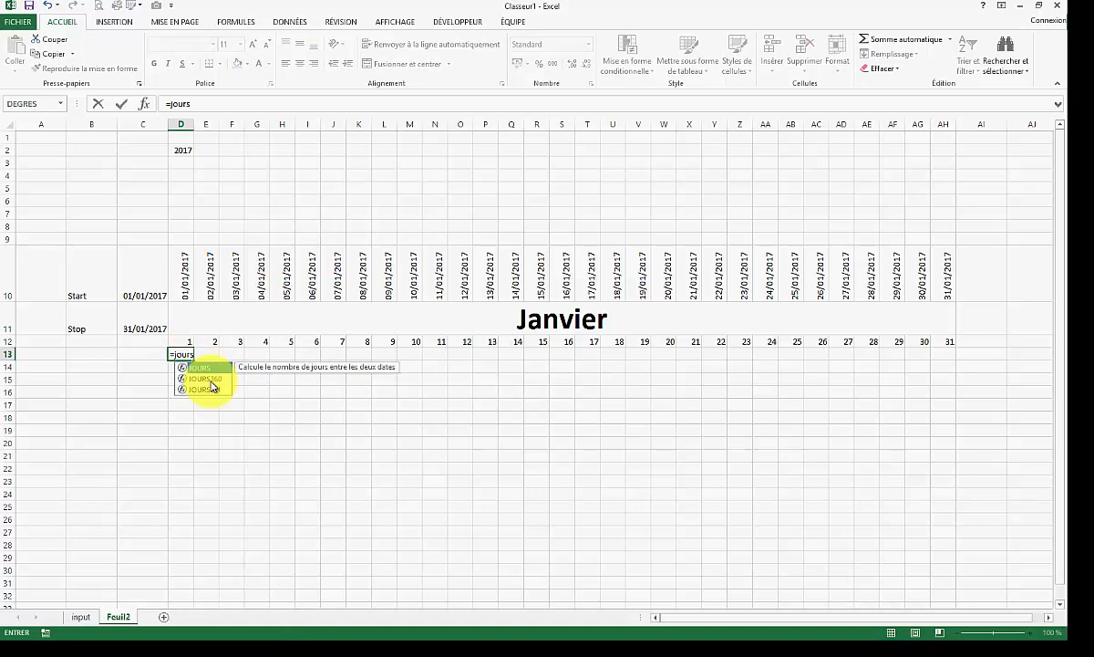
pyautogui.press('Down')
pyautogui.press('Down')
pyautogui.press('Tab')
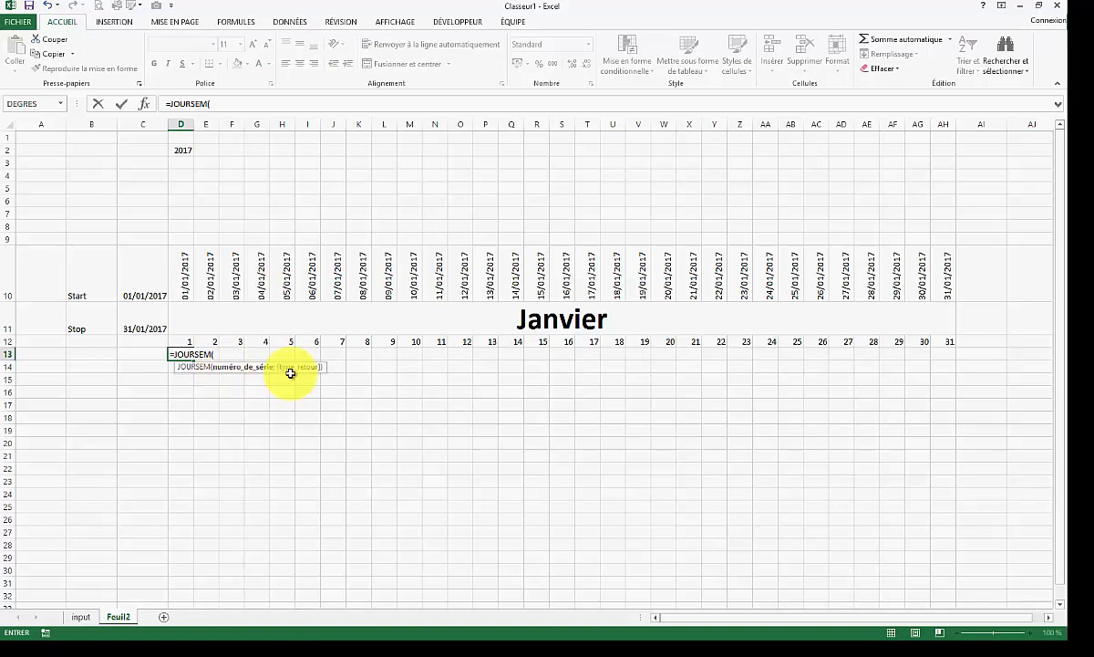
pyautogui.click(186, 271)
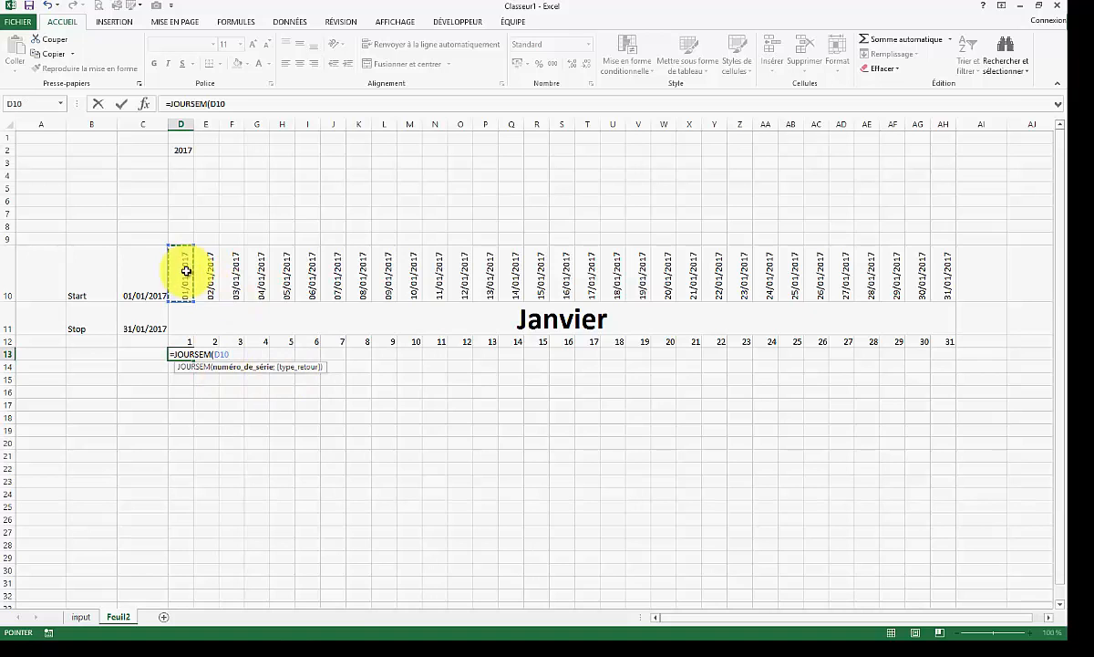
pyautogui.write(';')
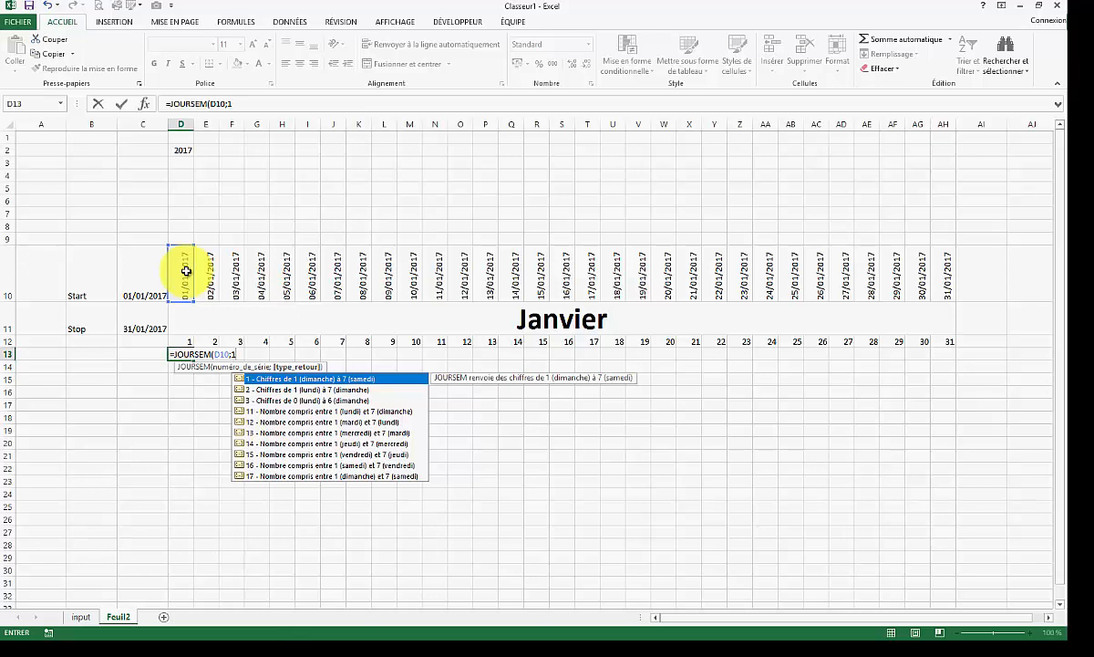
pyautogui.write('1)')
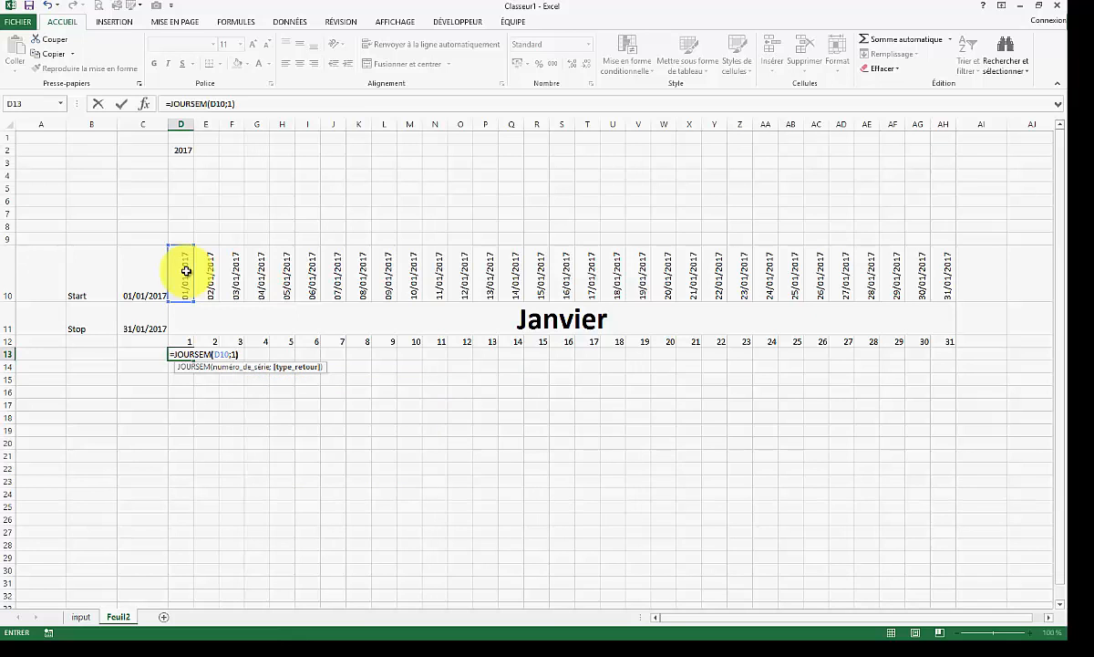
pyautogui.press('Return')
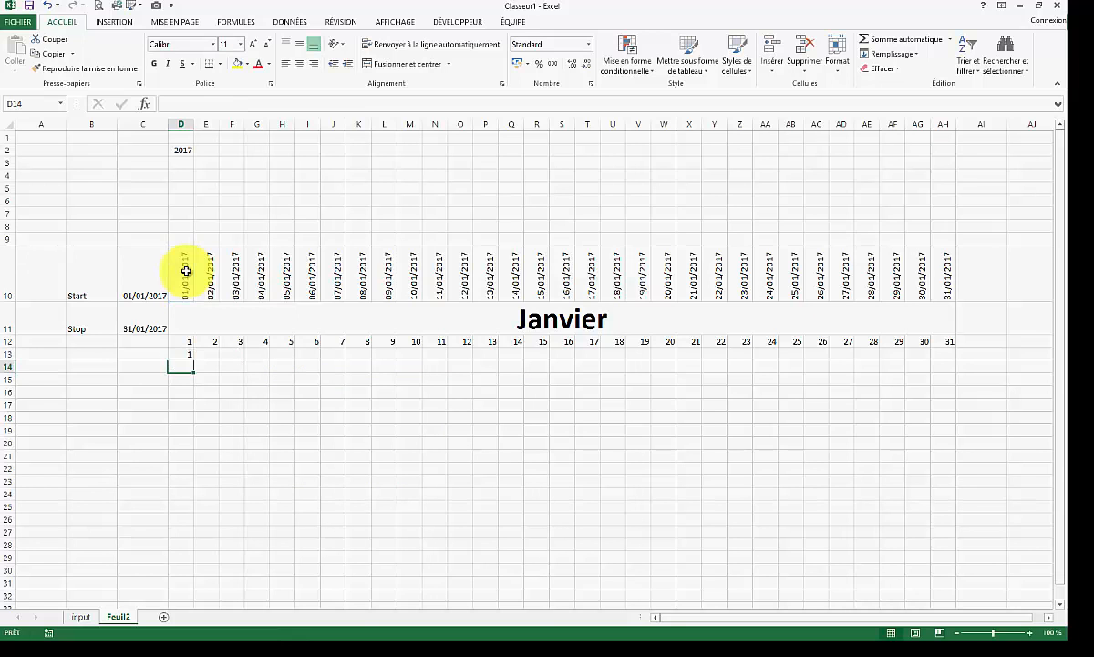
# Step: Fill the weekday formula from D13 across to AH13
pyautogui.click(185, 358)
pyautogui.moveTo(189, 360); pyautogui.dragTo(297, 352)
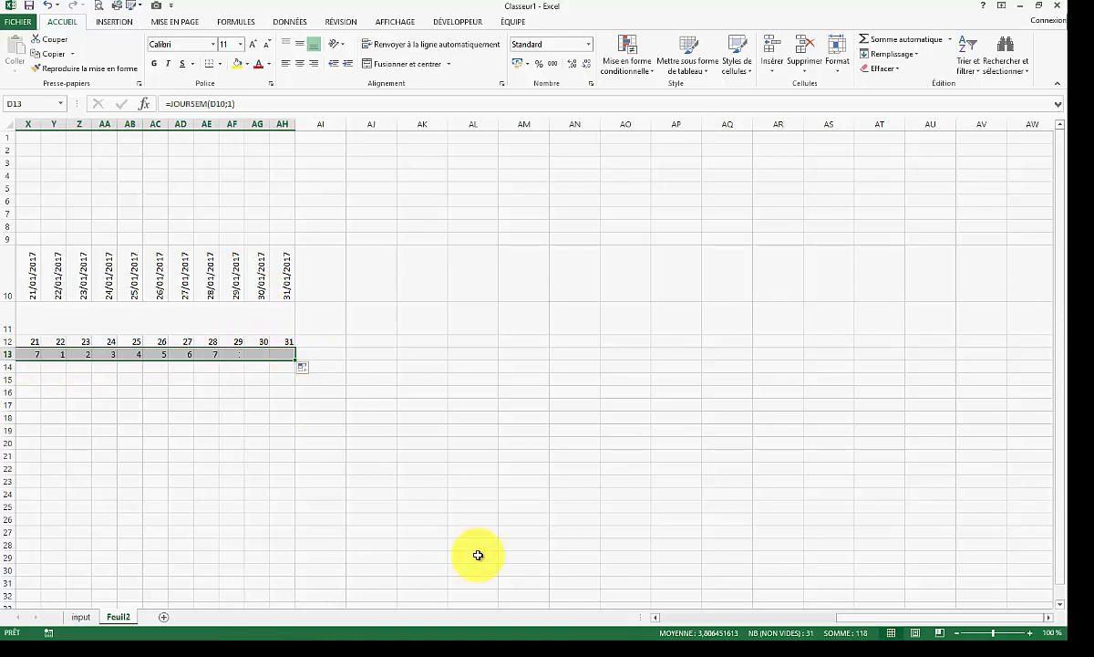
pyautogui.moveTo(856, 620); pyautogui.dragTo(625, 620)
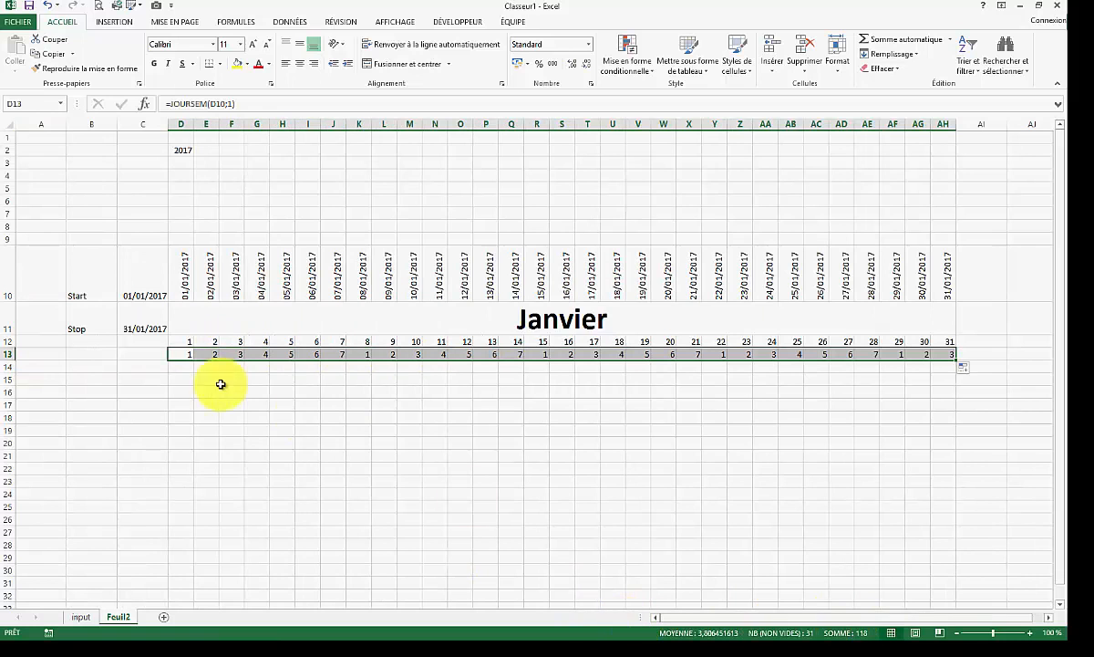
# Step: Apply the custom number format jjj to the weekday cells D13:AH13 to display abbreviated day names
pyautogui.rightClick(188, 357)
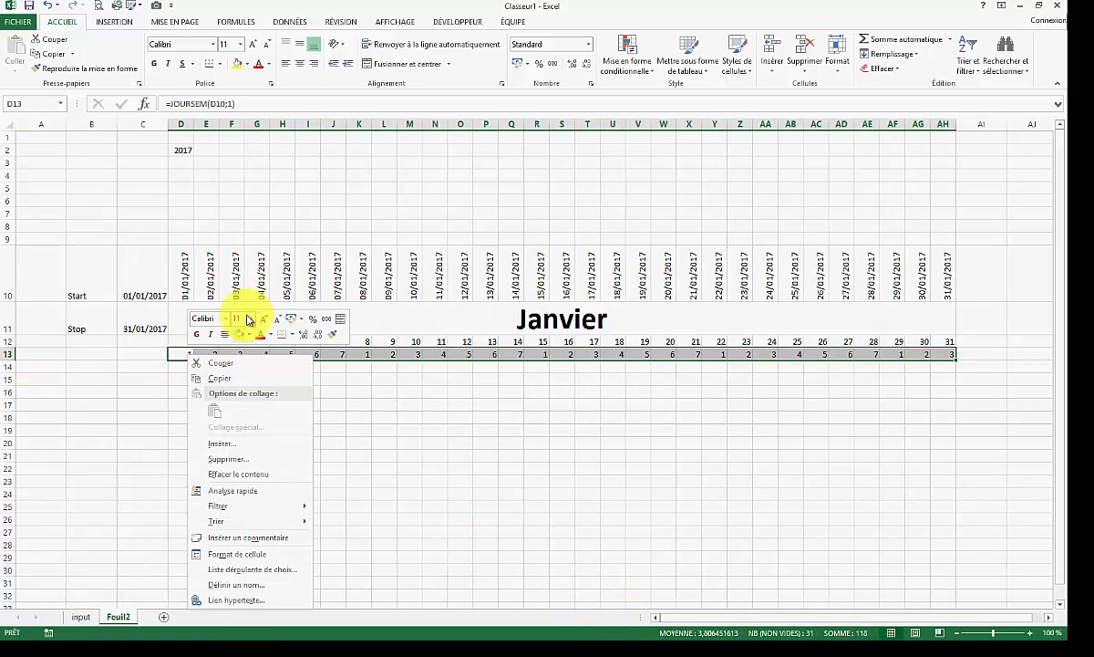
pyautogui.click(227, 558)
pyautogui.click(76, 377)
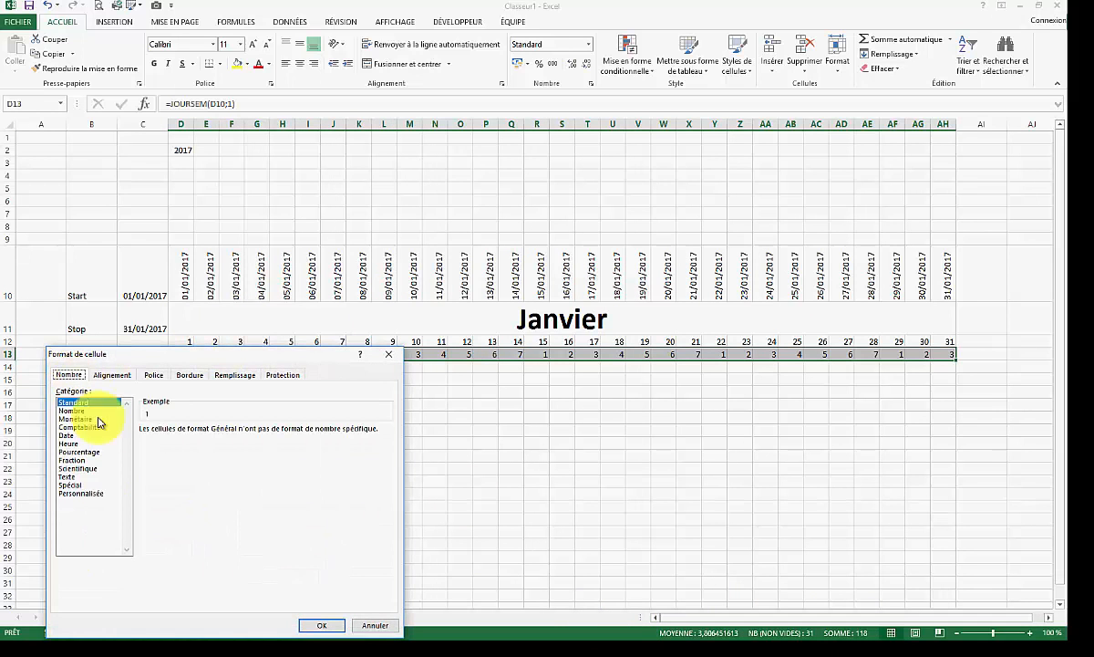
pyautogui.click(82, 493)
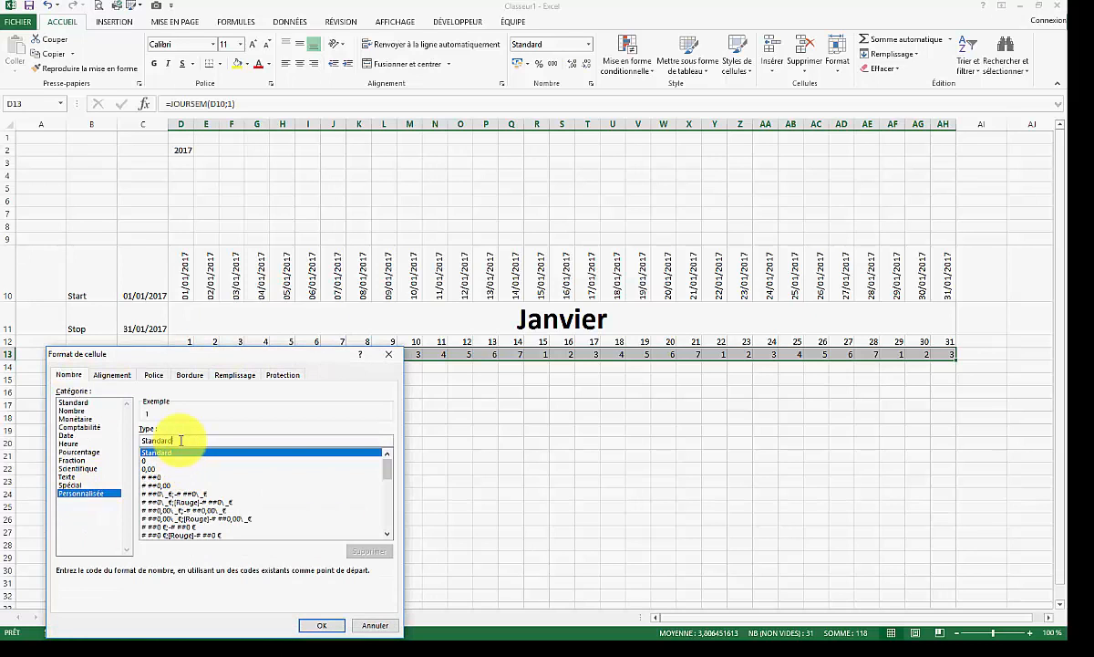
pyautogui.press('BackSpace')
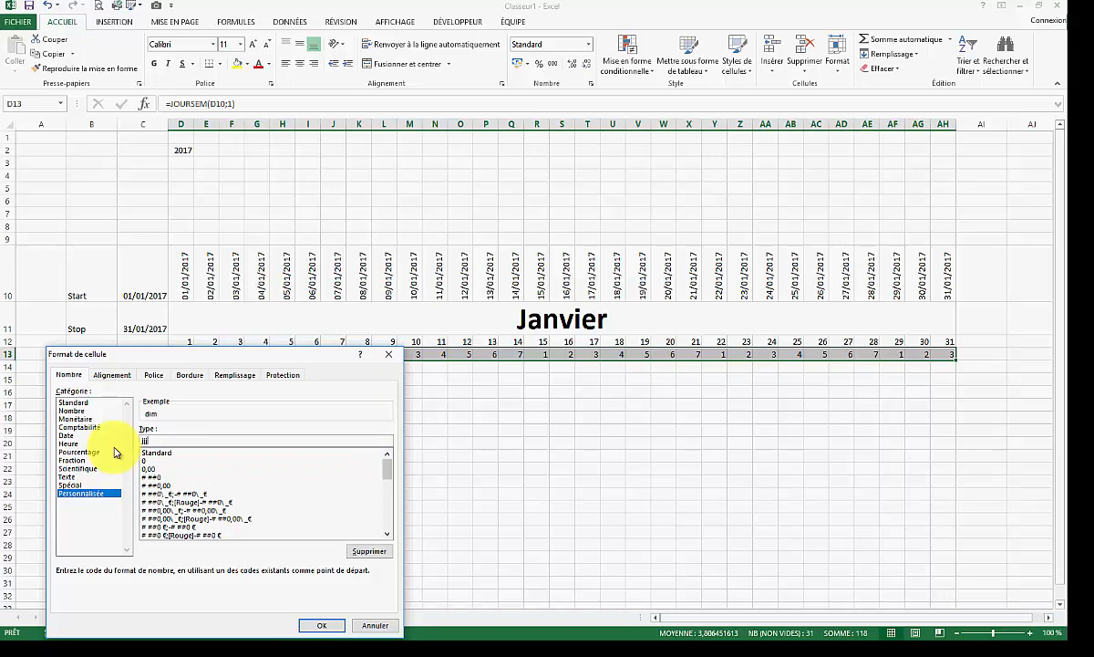
pyautogui.click(321, 625)
pyautogui.click(281, 468)
# Step: Check the weekday of 1 January 2017 against the system calendar
pyautogui.click(180, 355)
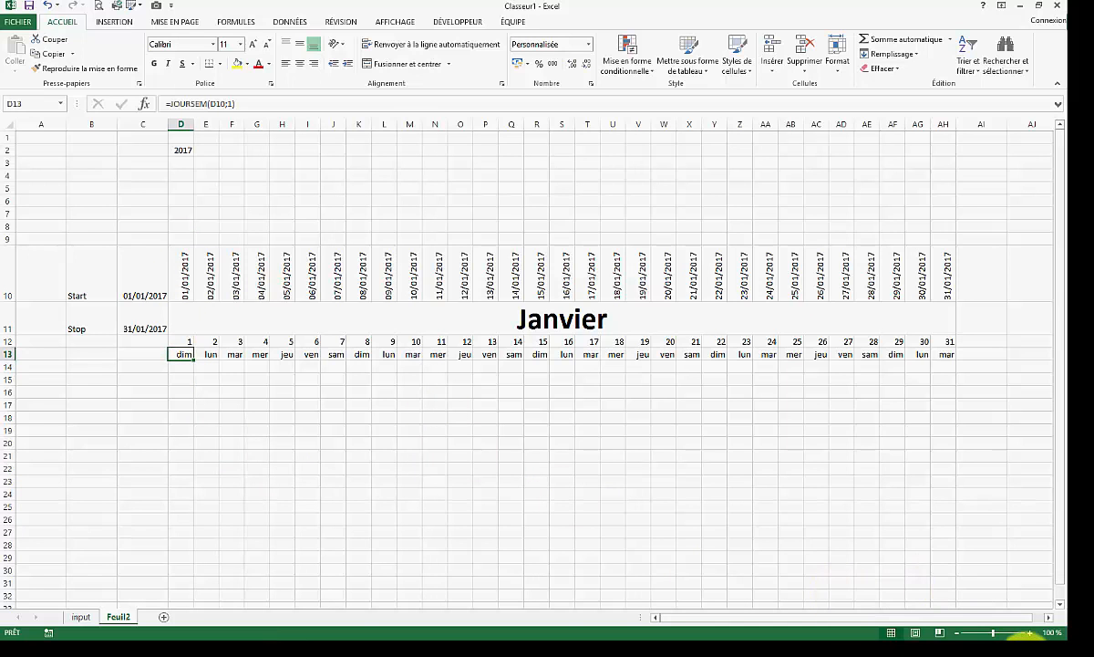
pyautogui.click(1030, 653)
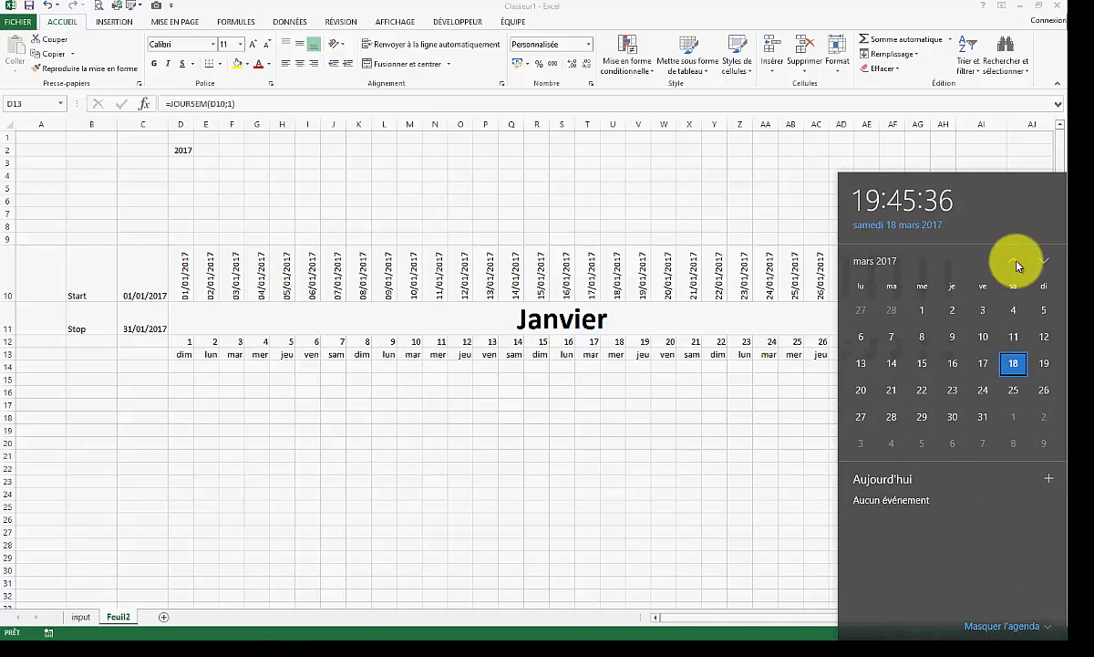
pyautogui.click(1016, 261)
pyautogui.click(1015, 261)
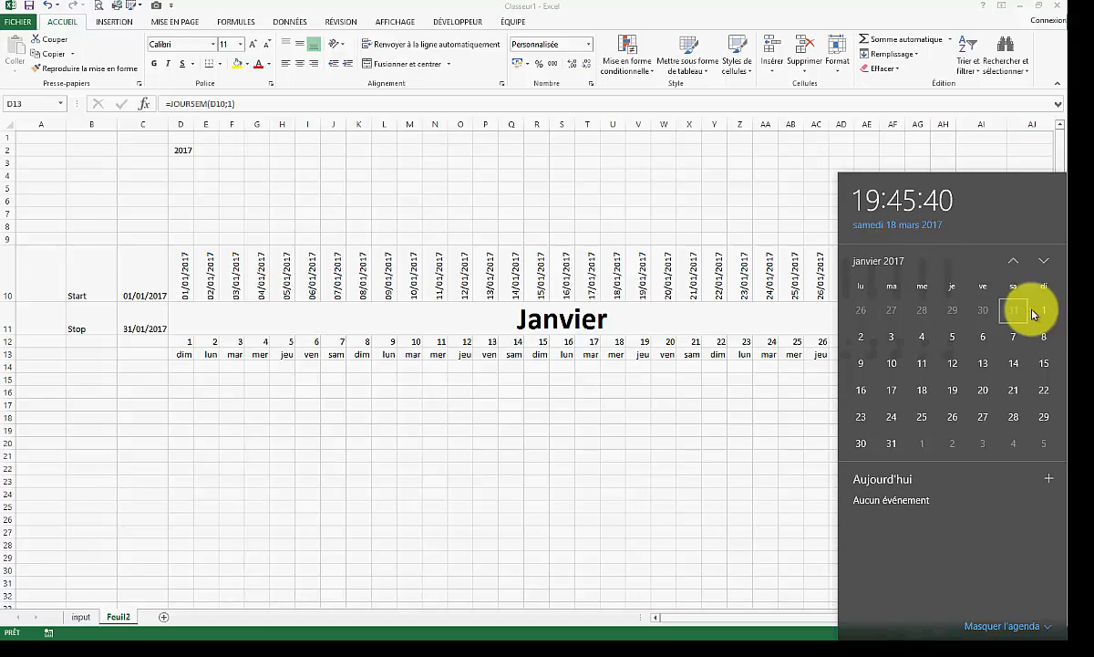
pyautogui.click(748, 397)
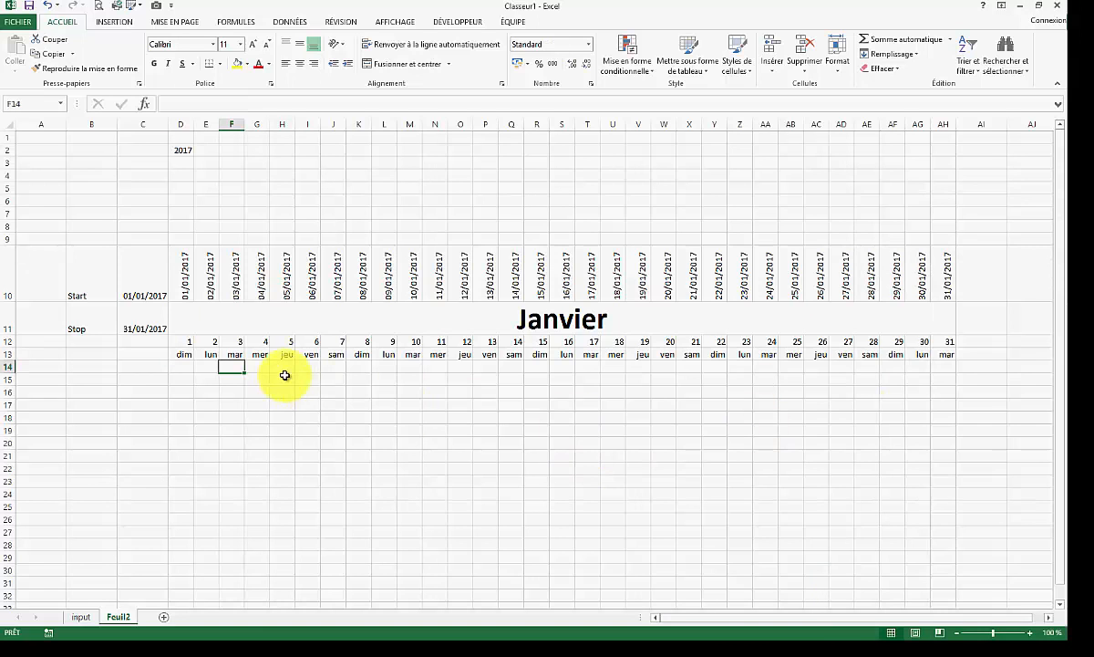
pyautogui.click(284, 369)
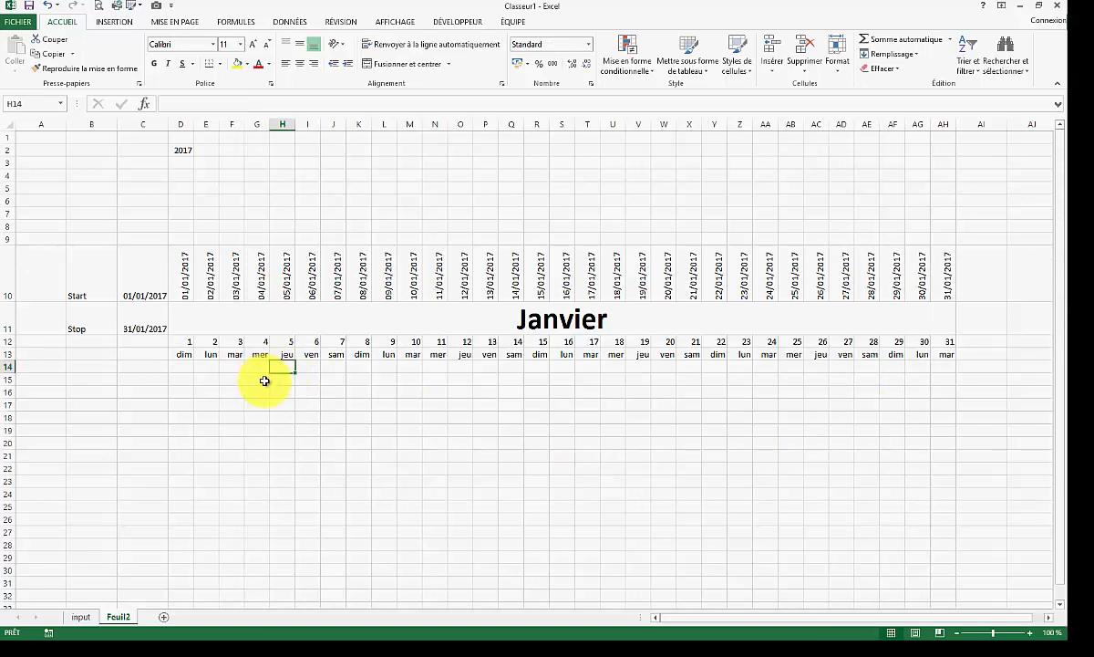
pyautogui.moveTo(185, 354); pyautogui.dragTo(967, 355)
pyautogui.moveTo(180, 368); pyautogui.dragTo(910, 384)
pyautogui.click(317, 408)
pyautogui.moveTo(318, 414); pyautogui.dragTo(841, 370)
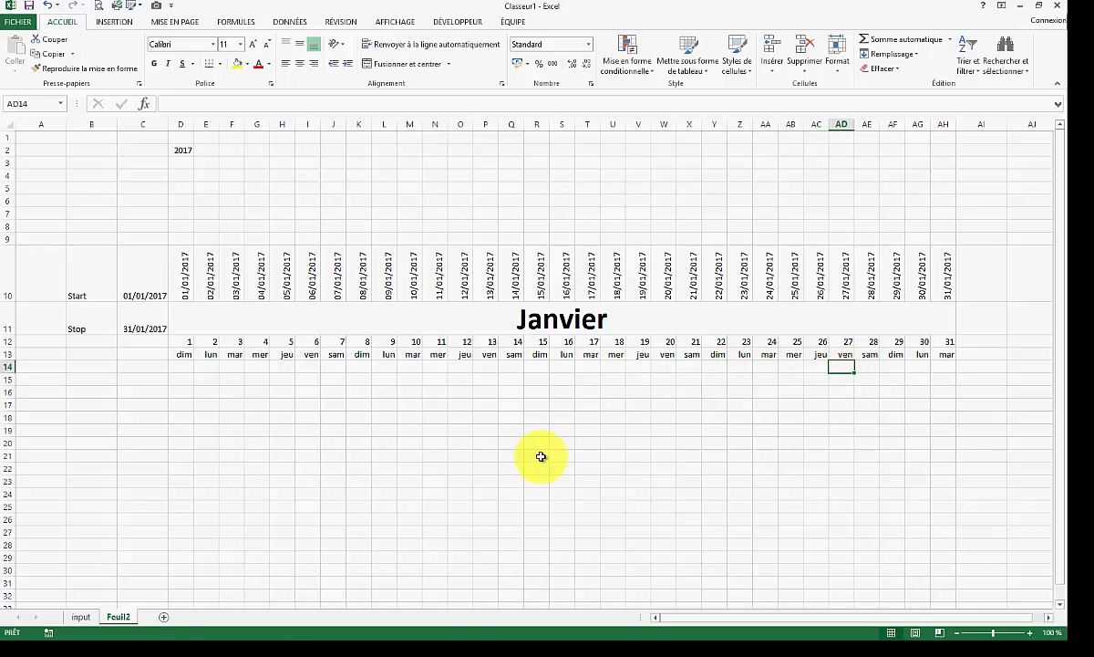
# Step: Examine the name, type, start date and end date of the first absence on the input sheet and the matching days in Feuil2
pyautogui.click(83, 616)
pyautogui.moveTo(305, 166); pyautogui.dragTo(310, 189)
pyautogui.click(85, 172)
pyautogui.click(134, 165)
pyautogui.click(189, 166)
pyautogui.click(262, 164)
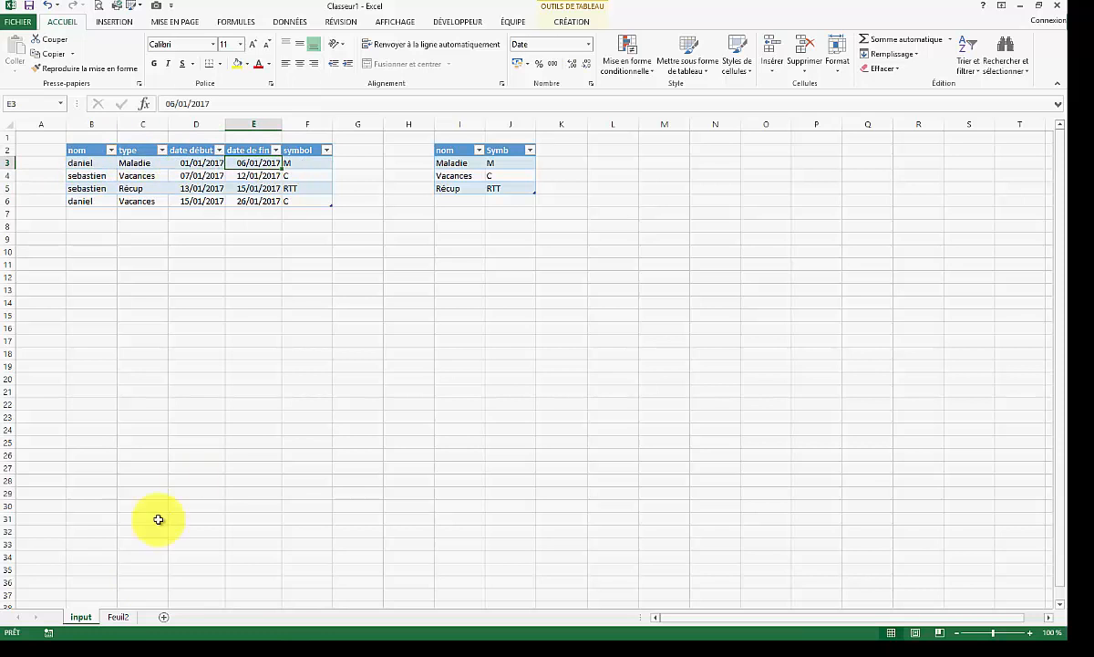
pyautogui.click(122, 617)
pyautogui.click(186, 365)
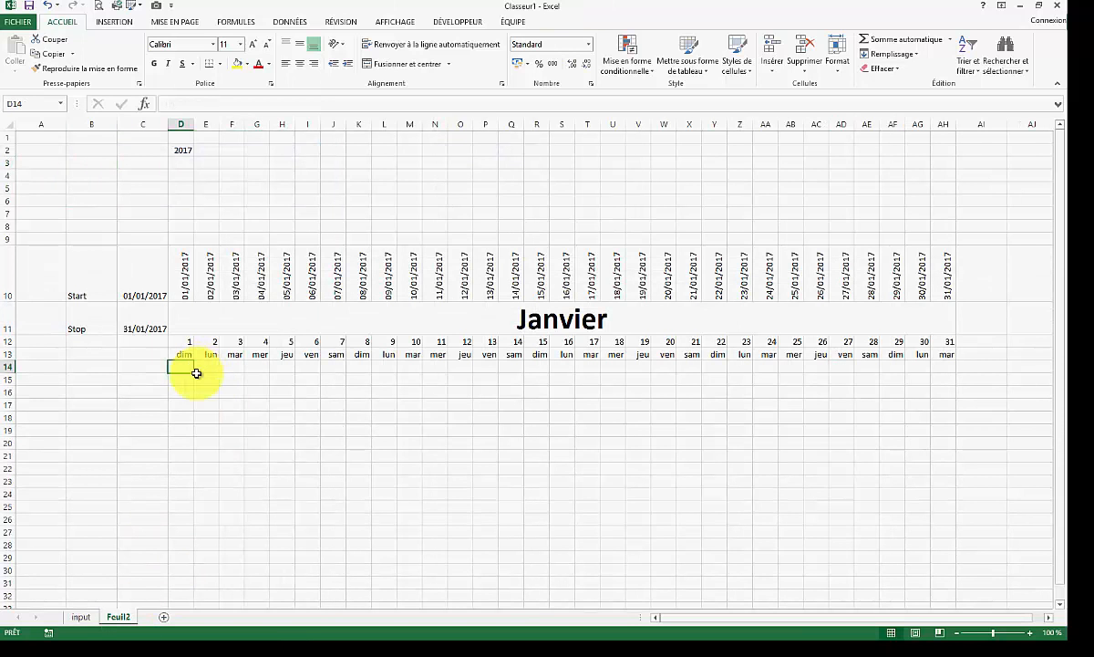
pyautogui.click(310, 367)
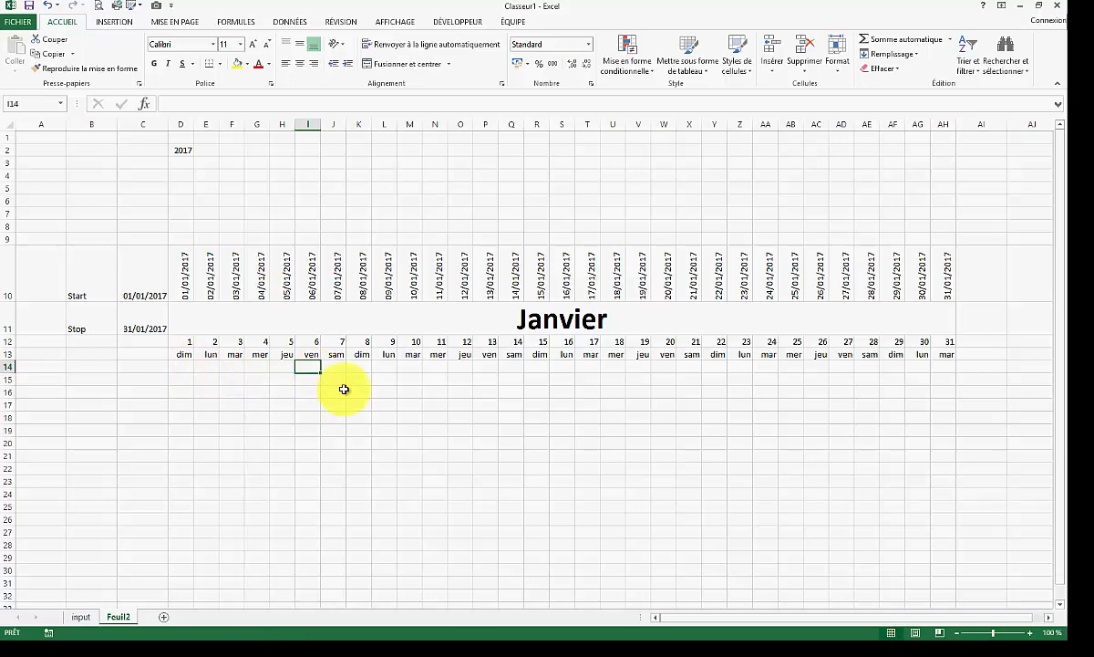
pyautogui.click(459, 478)
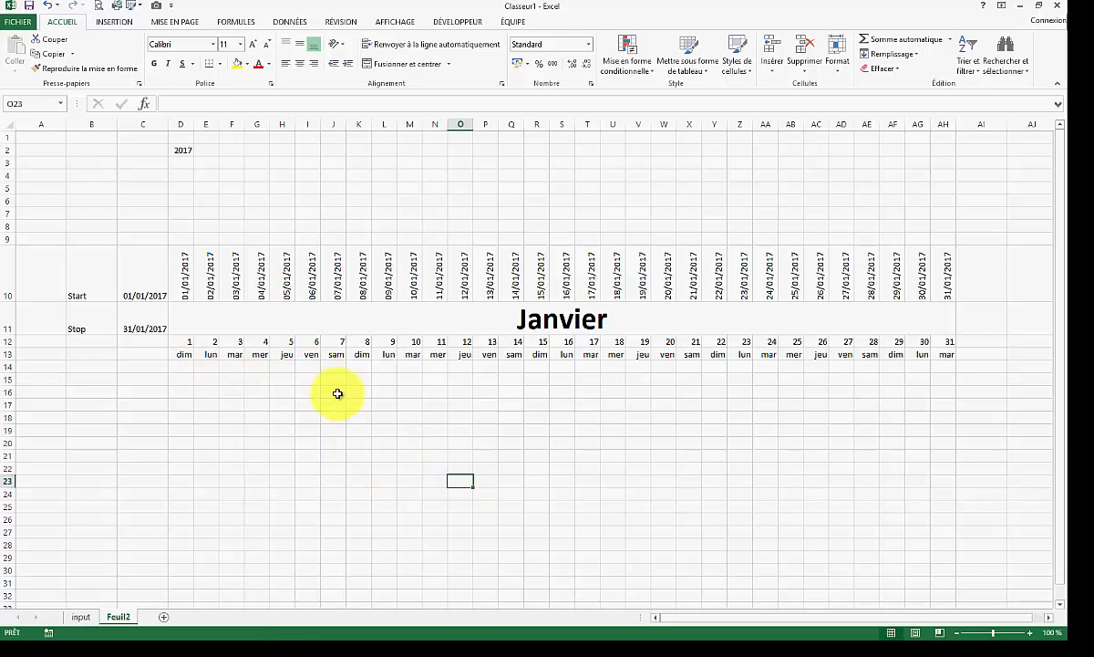
# Step: Begin an INDEX formula in D14 over Tableau1 on the input sheet, with a nested EQUIV looking up the value 1
pyautogui.click(179, 368)
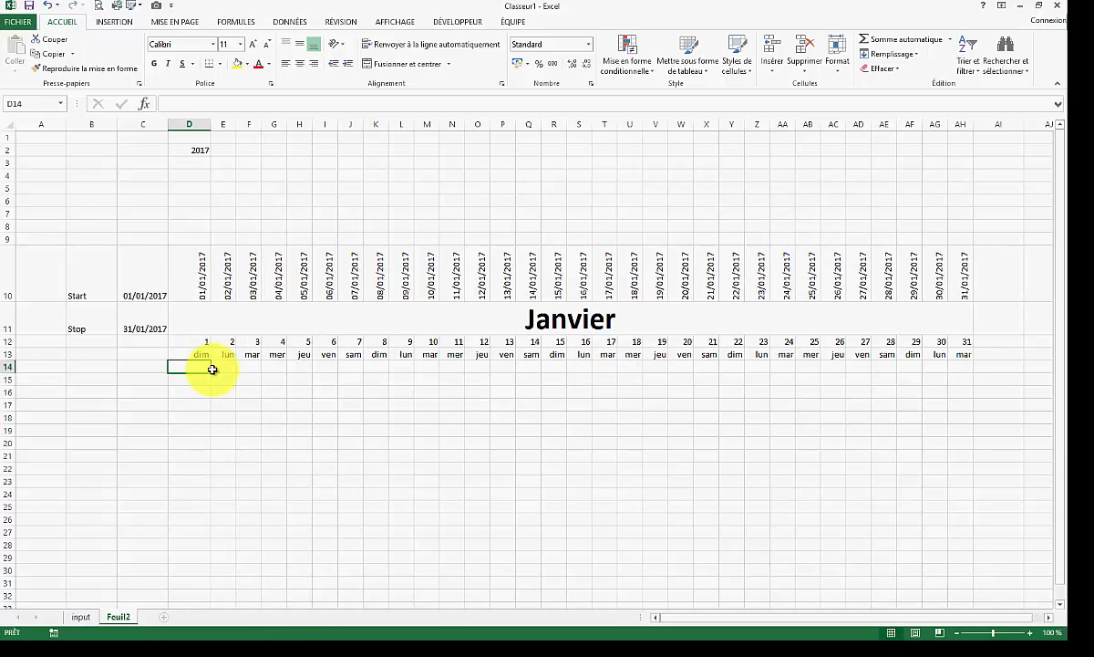
pyautogui.write('=')
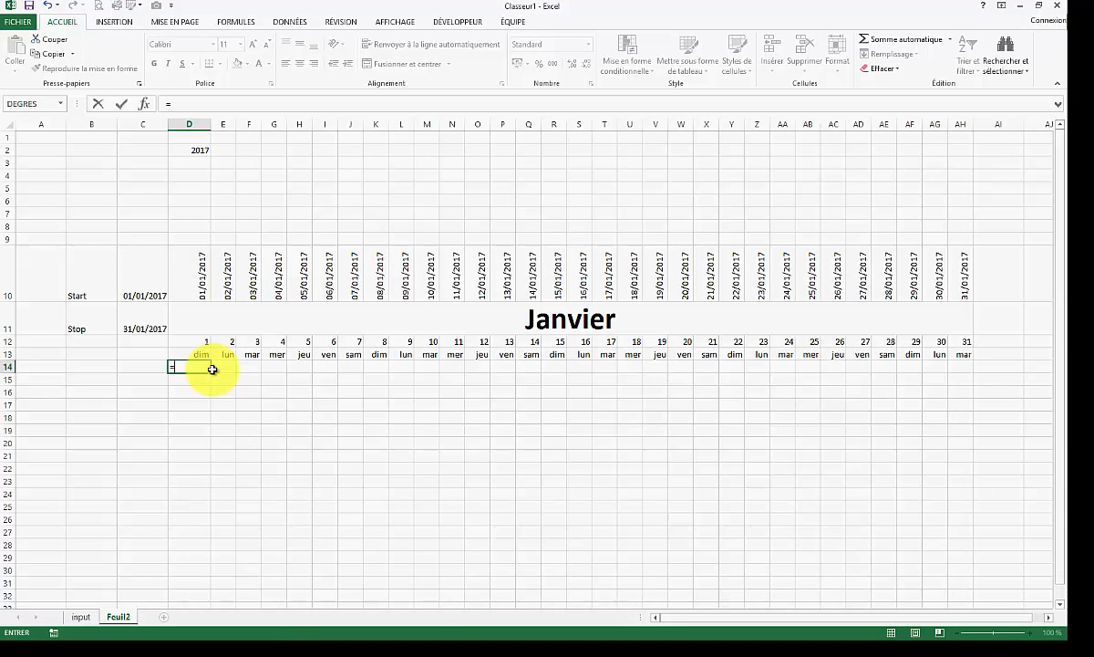
pyautogui.write('index(')
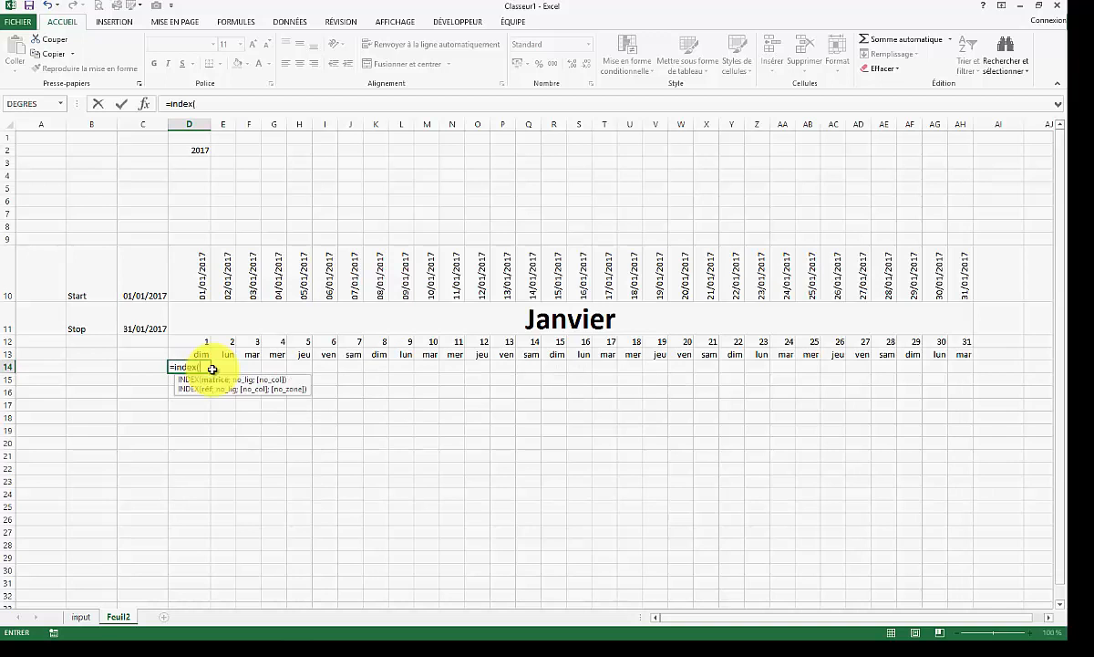
pyautogui.click(81, 617)
pyautogui.moveTo(73, 163); pyautogui.dragTo(301, 201)
pyautogui.write(';')
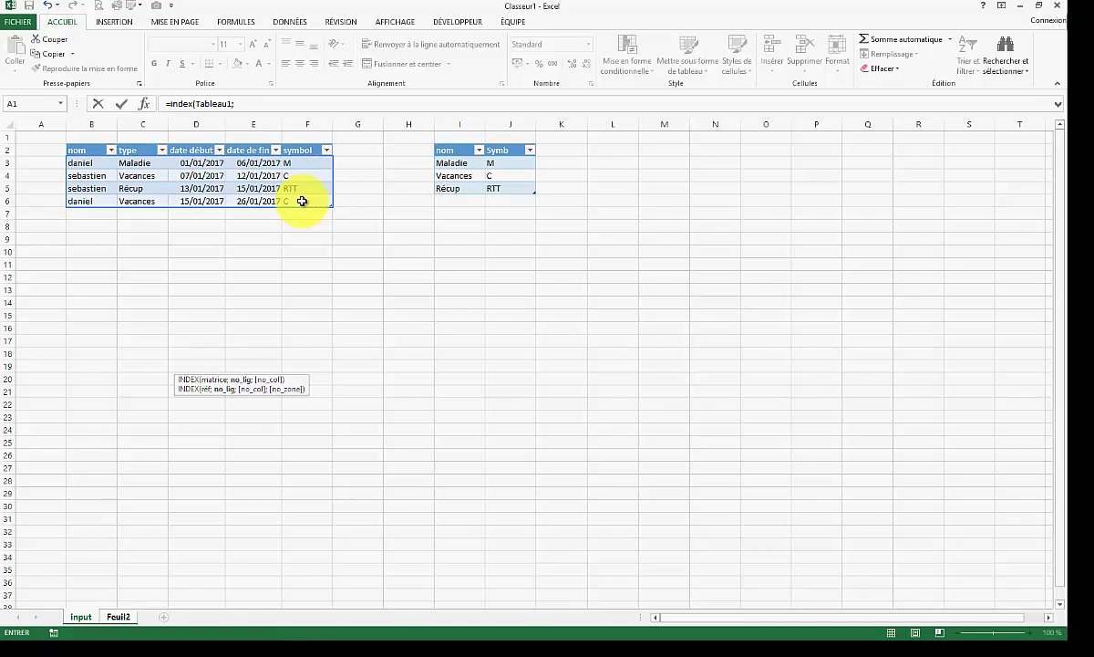
pyautogui.write('equi')
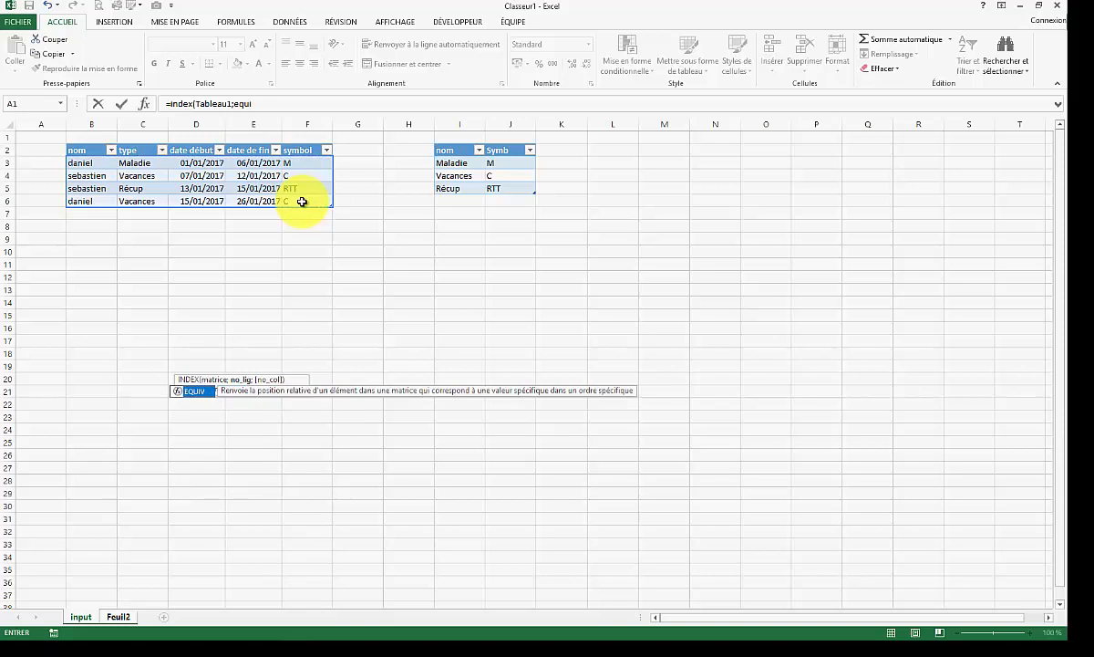
pyautogui.press('Tab')
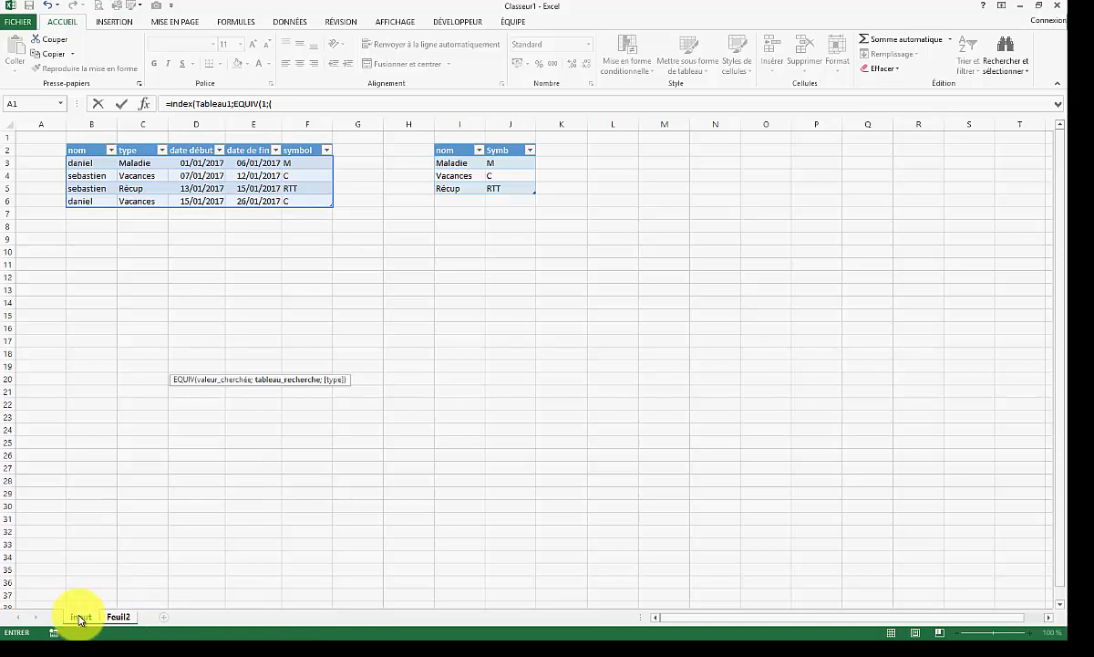
# Step: Add the condition (Feuil2!D10>=Tableau1[date début]) to the EQUIV lookup array, followed by a multiplication sign
pyautogui.click(120, 617)
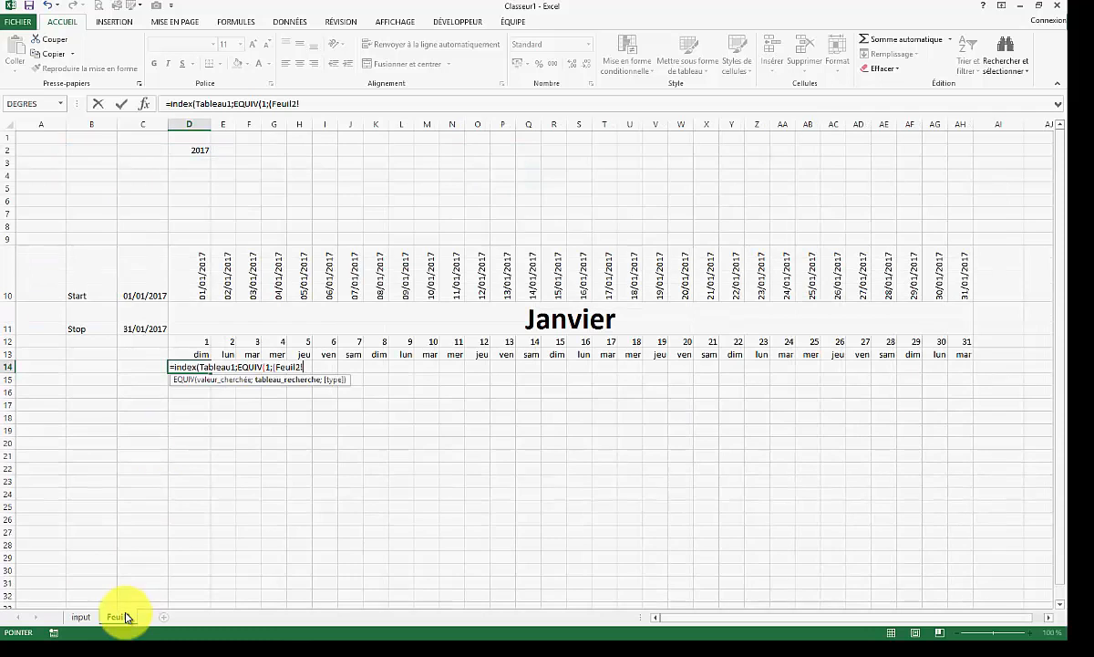
pyautogui.click(206, 284)
pyautogui.write('<')
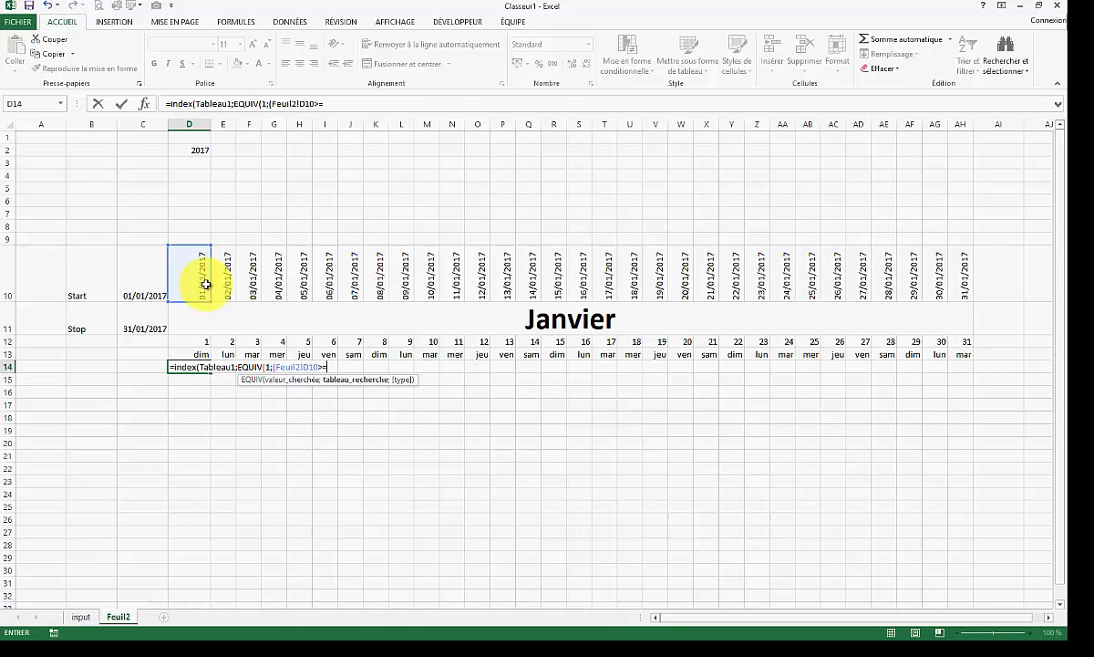
pyautogui.click(81, 616)
pyautogui.click(210, 169)
pyautogui.moveTo(210, 168); pyautogui.dragTo(208, 200)
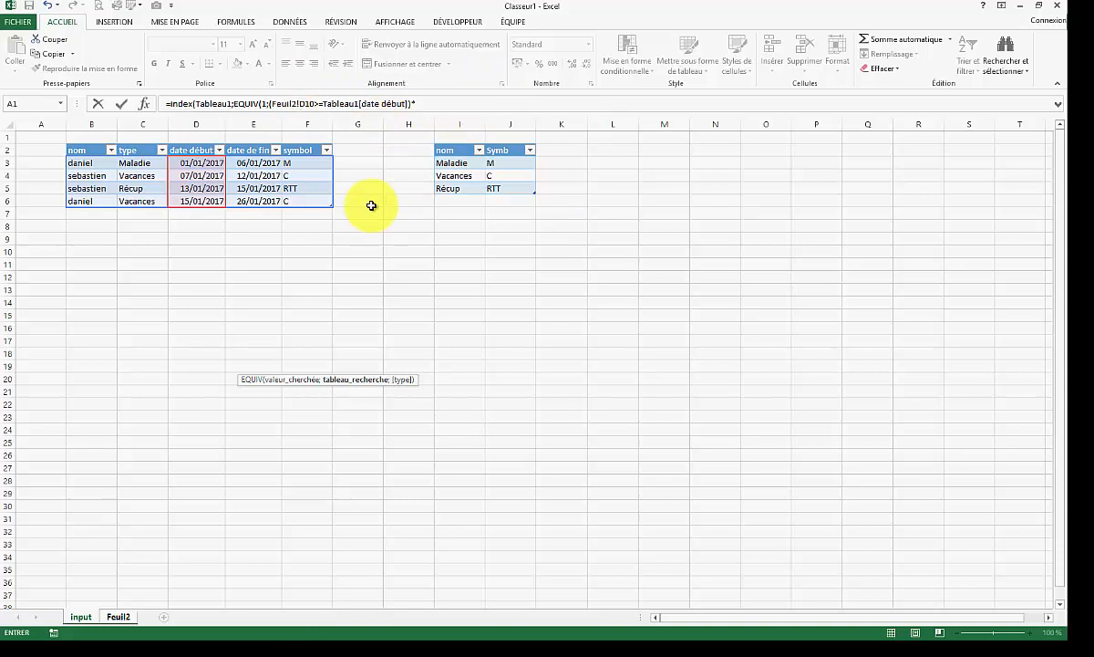
# Step: Add the second condition (Tableau1[date de fin]>=Feuil2!D10) and close EQUIV with exact match type 0
pyautogui.moveTo(253, 162); pyautogui.dragTo(259, 201)
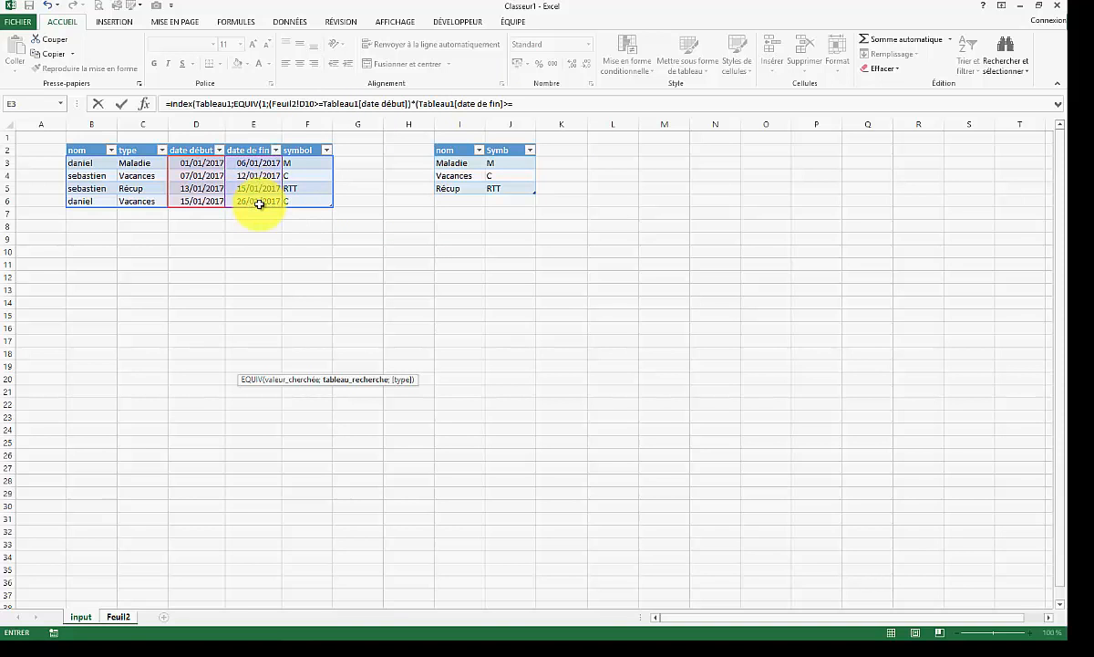
pyautogui.click(118, 619)
pyautogui.click(189, 288)
pyautogui.write(');')
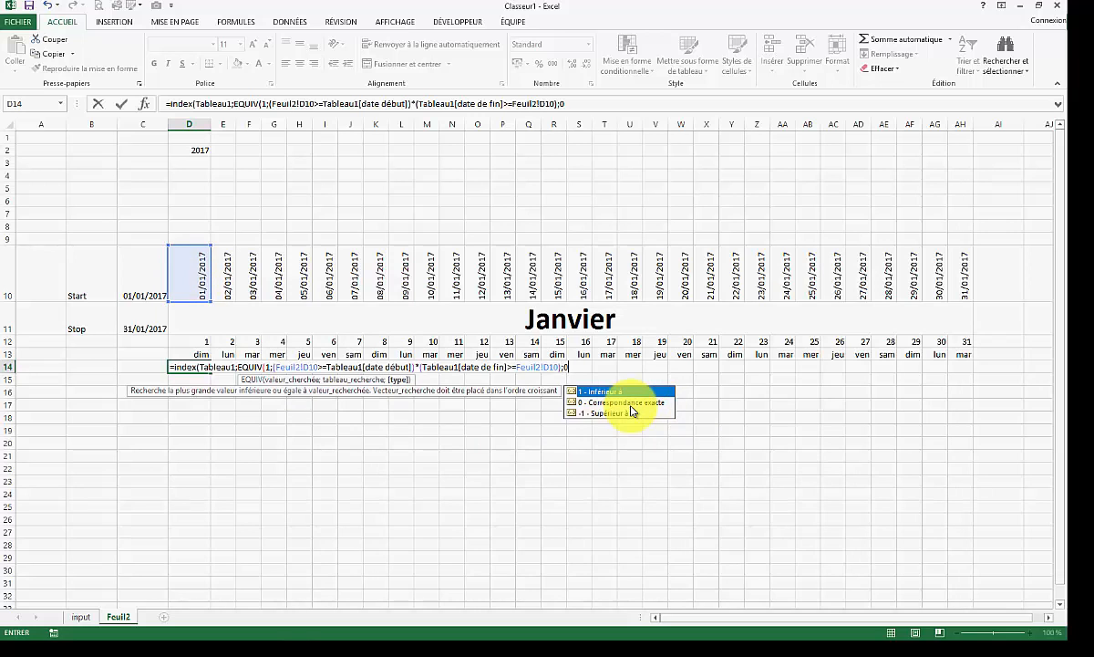
pyautogui.write('0)')
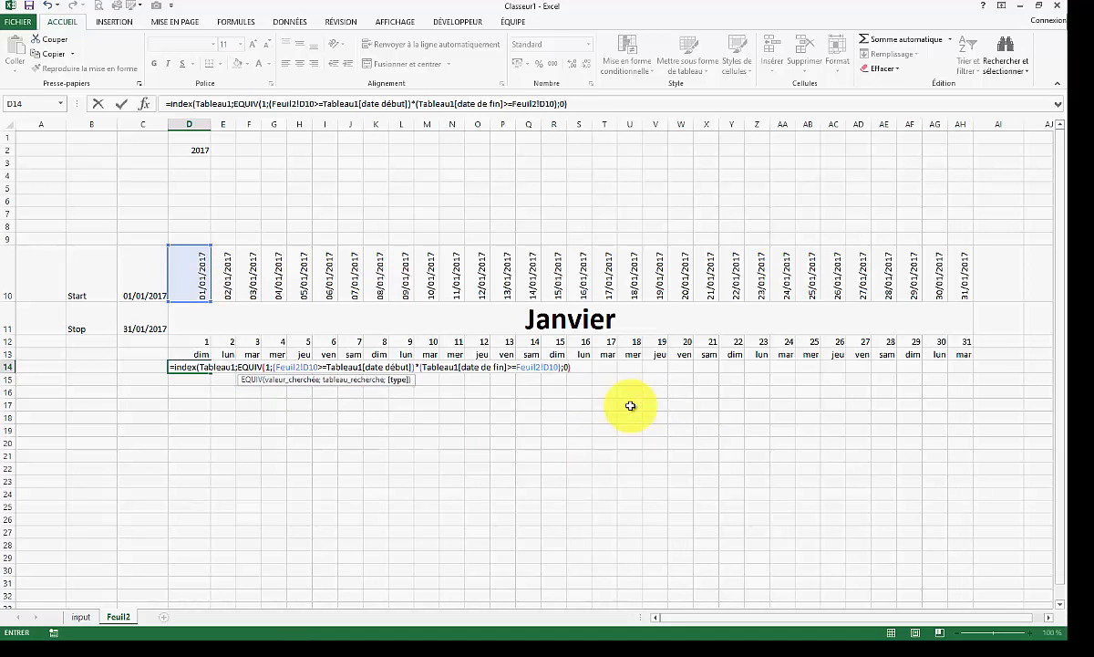
# Step: Set the INDEX column number to 5, removing the stray input sheet reference, and enter the formula in D14
pyautogui.write(';')
pyautogui.click(81, 617)
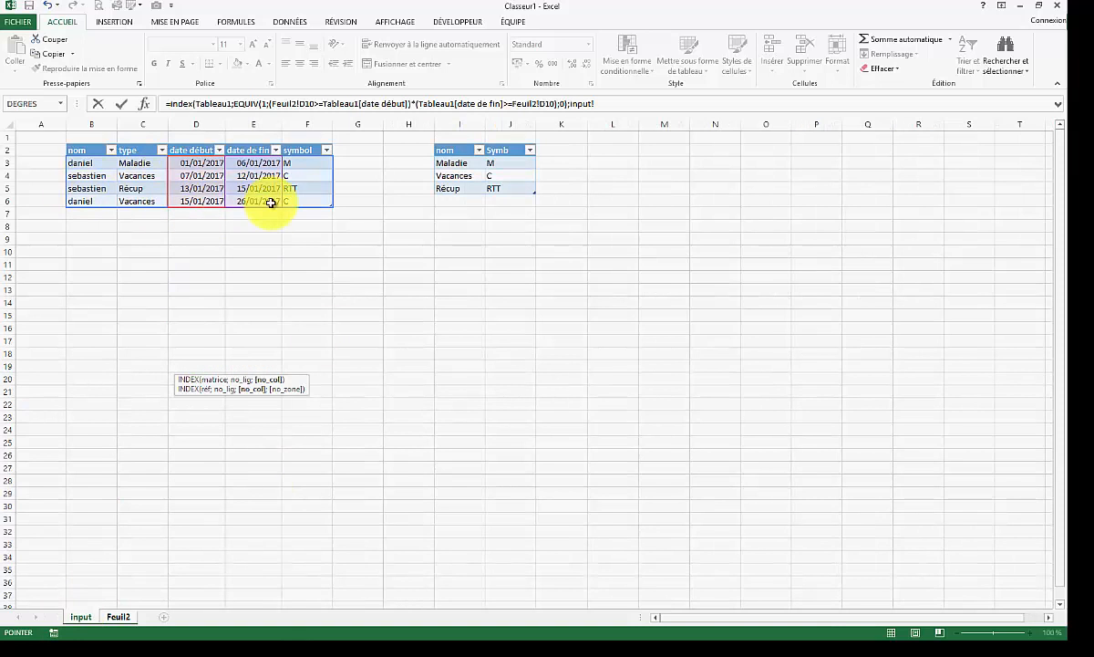
pyautogui.click(626, 103)
pyautogui.press('BackSpace')
pyautogui.press('BackSpace')
pyautogui.press('BackSpace')
pyautogui.press('BackSpace')
pyautogui.press('BackSpace')
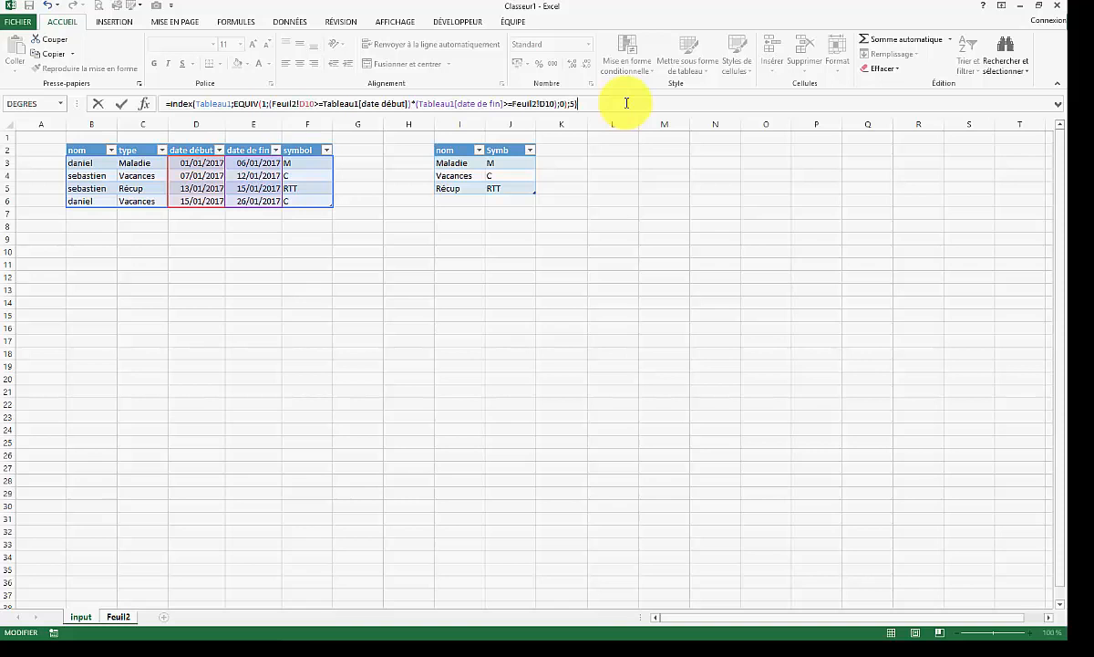
pyautogui.press('Return')
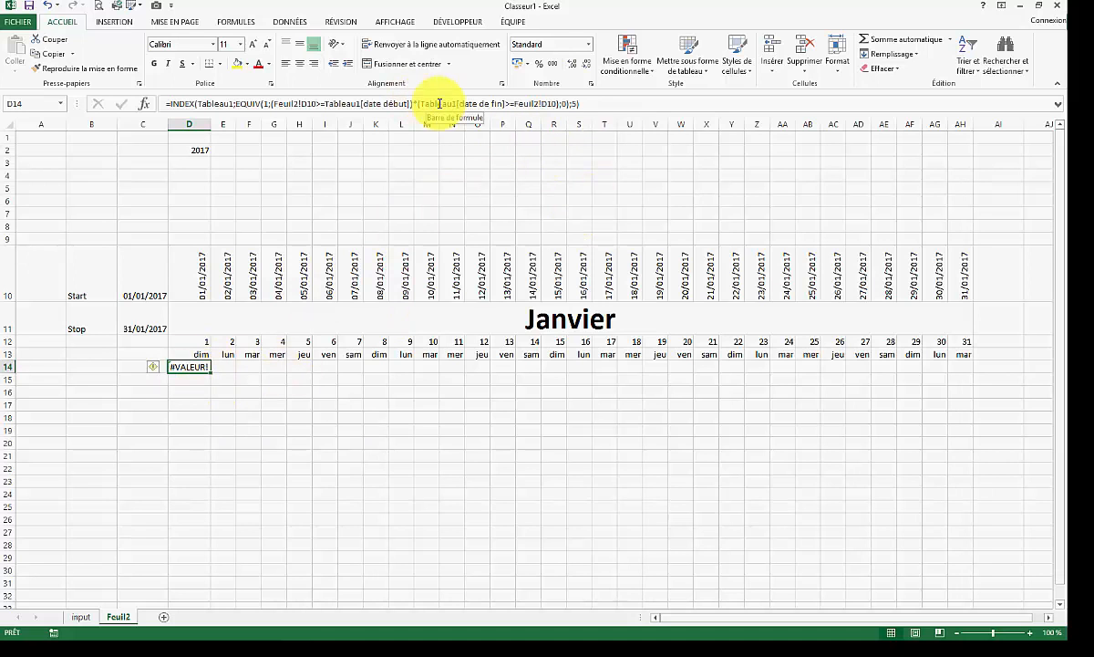
# Step: Re-enter the INDEX/EQUIV formula in D14 as an array formula
pyautogui.click(599, 108)
pyautogui.write(')')
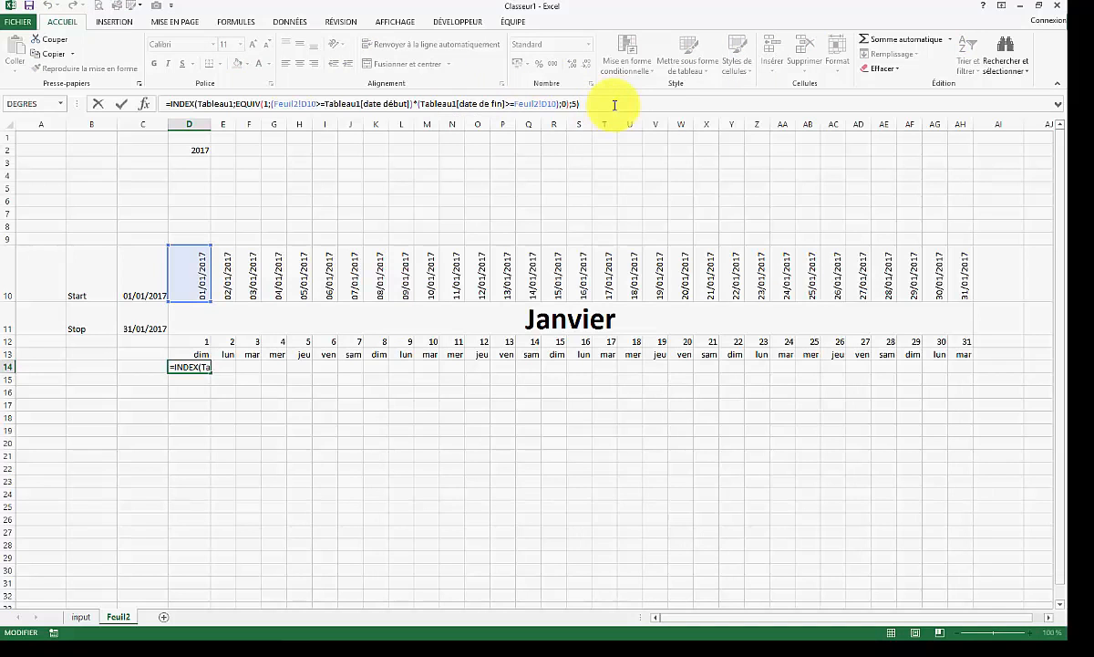
pyautogui.hotkey('ctrl', 'shift', 'Return')
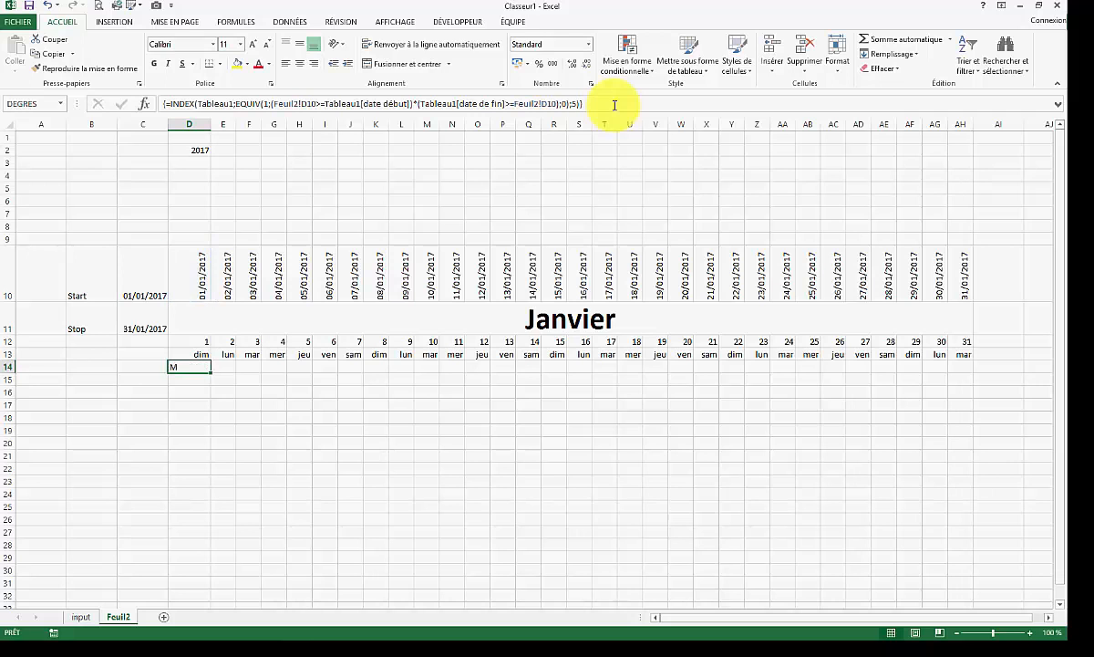
pyautogui.click(223, 430)
# Step: Fill the absence symbol array formula from D14 across to AH14
pyautogui.click(209, 370)
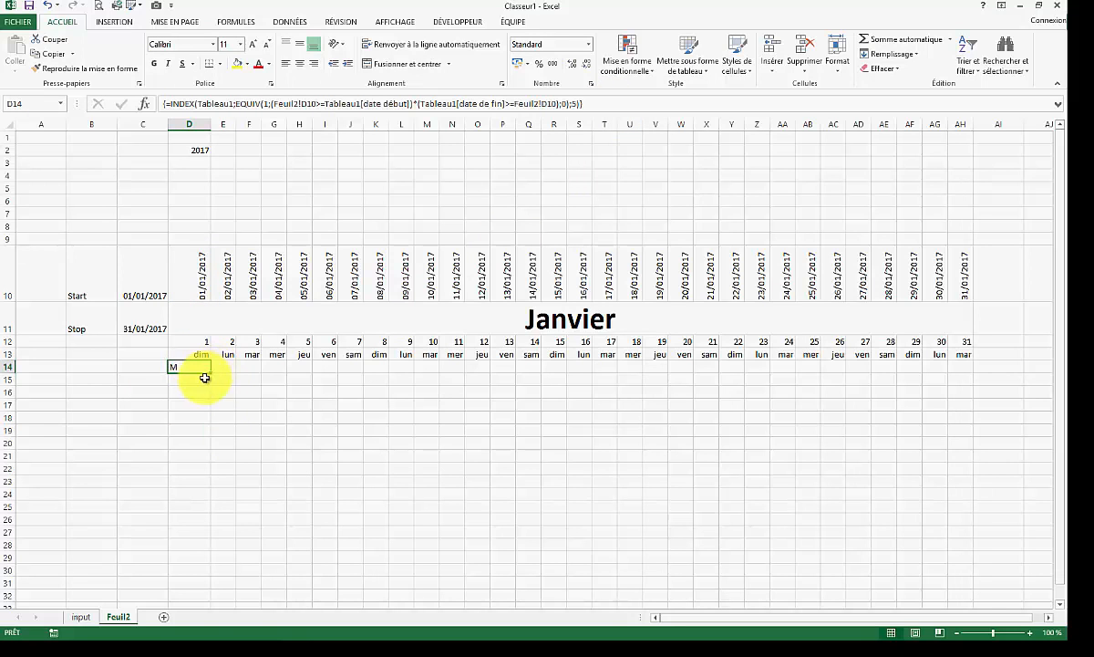
pyautogui.moveTo(211, 374); pyautogui.dragTo(976, 378)
pyautogui.click(504, 430)
# Step: Examine the absence symbols and error cells across row 14 and compare them with the absence table on the input sheet
pyautogui.moveTo(186, 367); pyautogui.dragTo(484, 368)
pyautogui.click(527, 371)
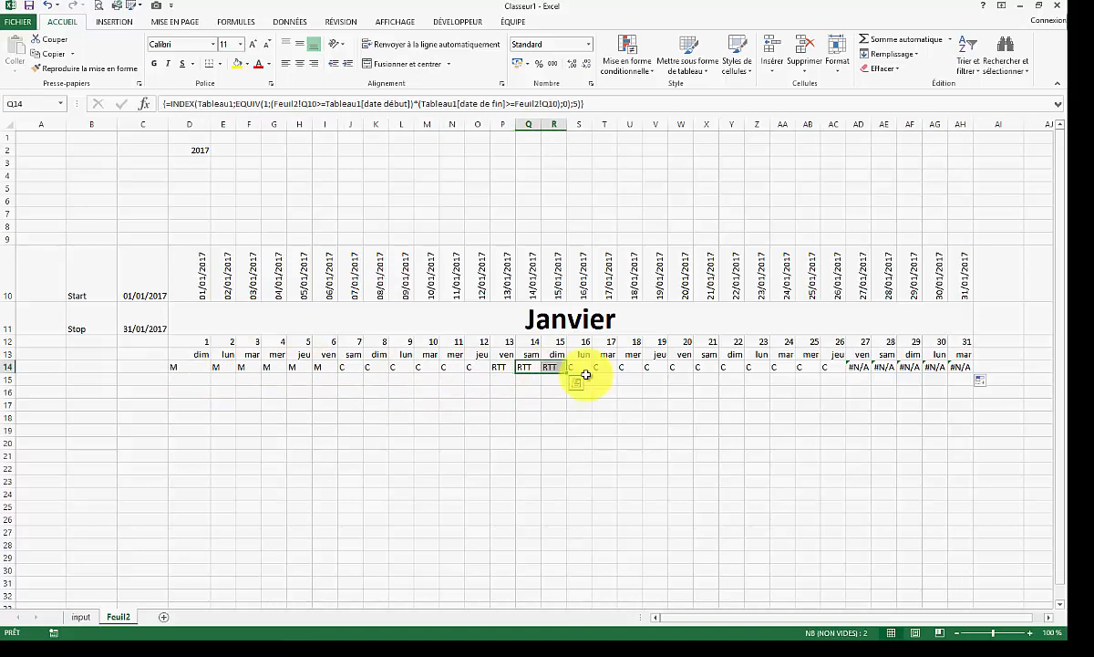
pyautogui.moveTo(867, 368); pyautogui.dragTo(970, 368)
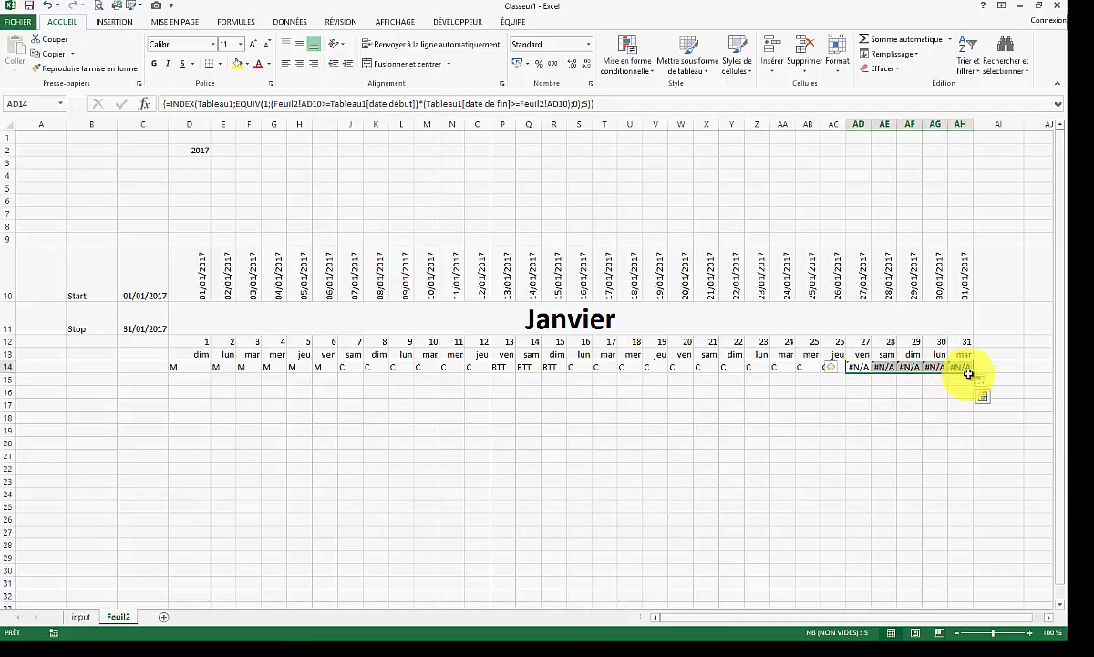
pyautogui.click(882, 430)
pyautogui.click(82, 617)
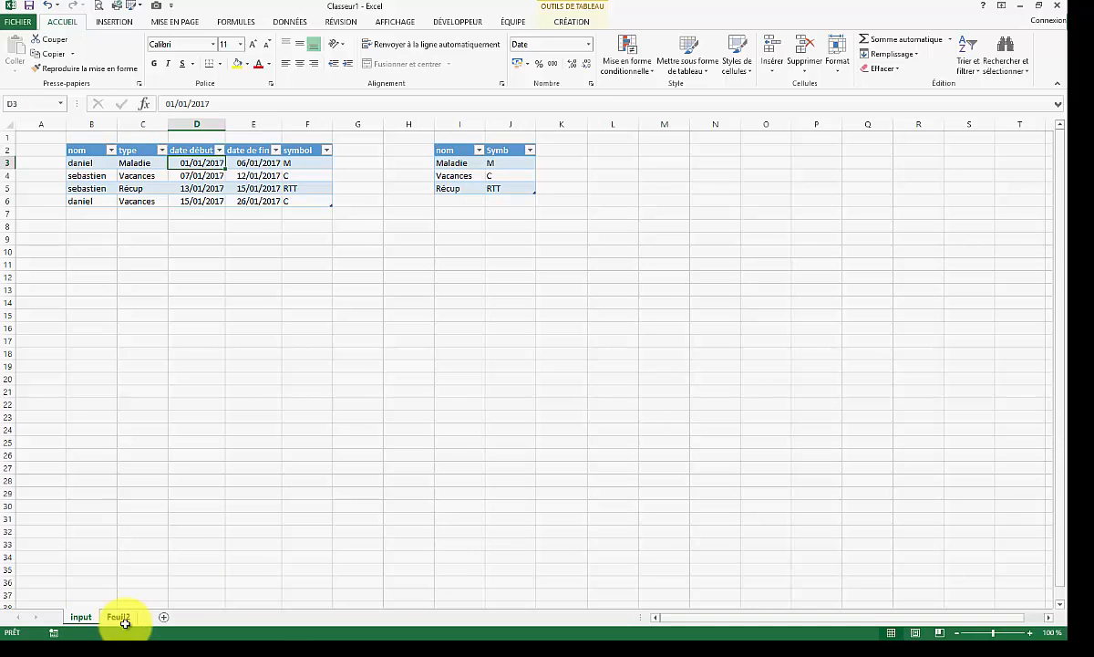
# Step: Add a row to the input absence table for the first employee: type maladie, start date 31/1 and end date 31/01, and check AH14 on Feuil2
pyautogui.click(118, 617)
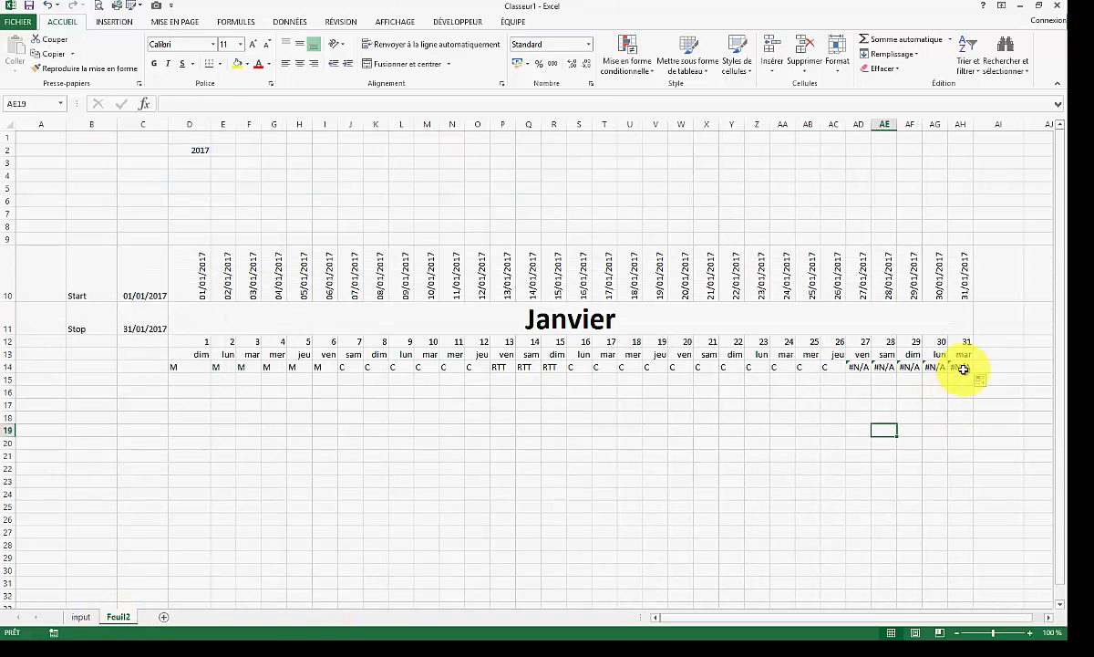
pyautogui.click(90, 618)
pyautogui.click(310, 201)
pyautogui.press('Tab')
pyautogui.write('daniel')
pyautogui.press('Tab')
pyautogui.write('maladie')
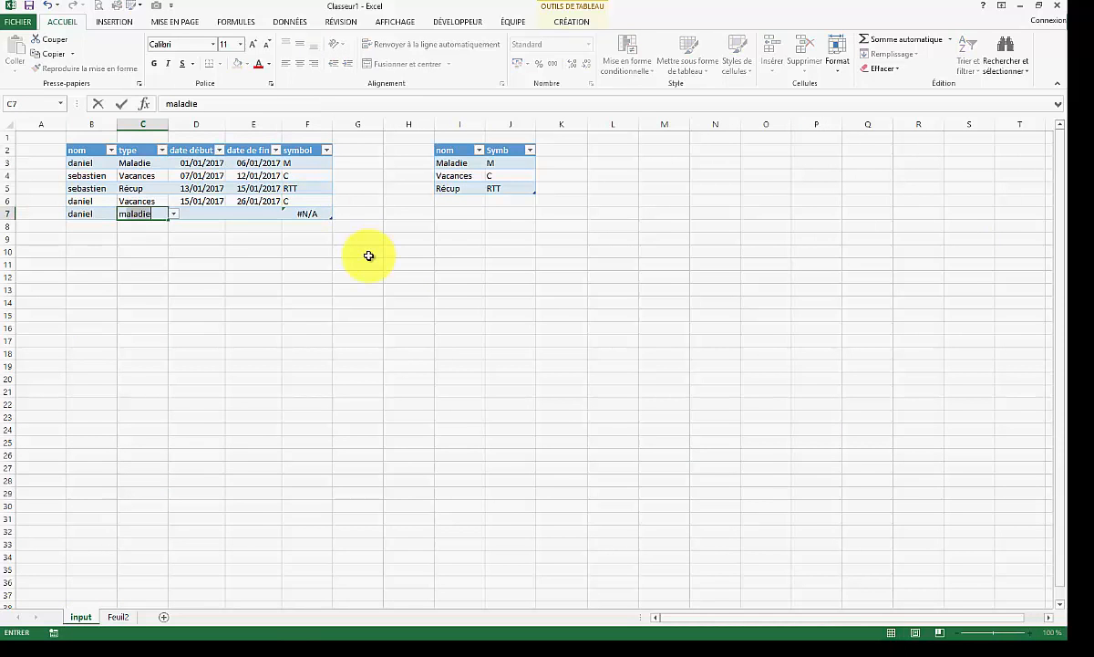
pyautogui.press('Tab')
pyautogui.write('31/1')
pyautogui.press('Tab')
pyautogui.write('31/01')
pyautogui.press('Tab')
pyautogui.click(306, 432)
pyautogui.click(117, 616)
pyautogui.click(953, 365)
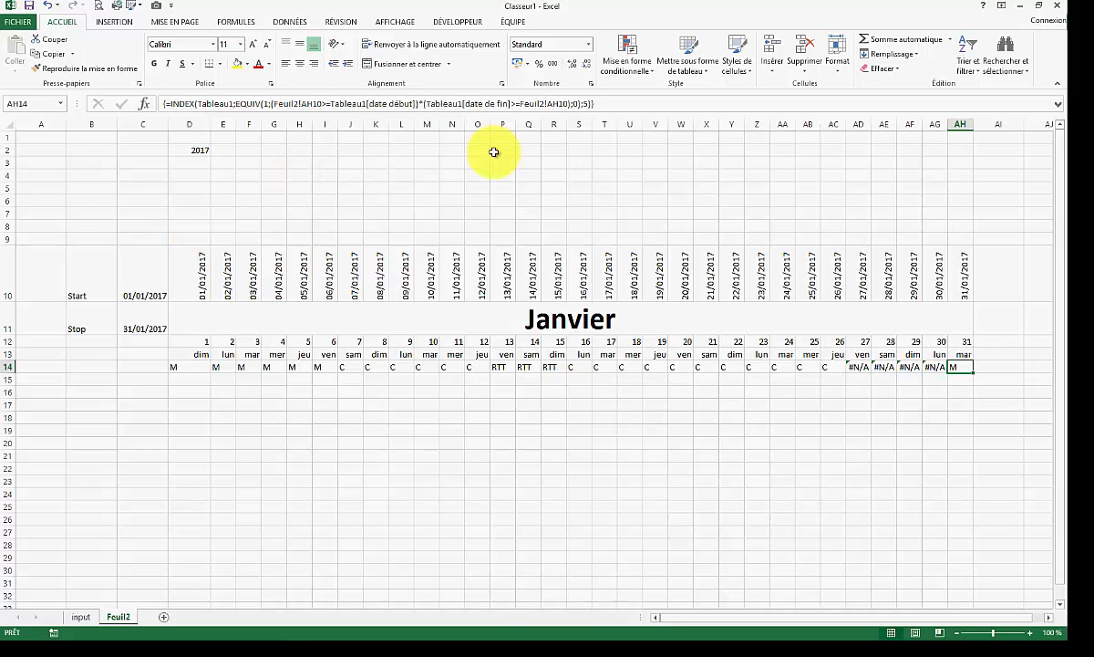
# Step: Enter the first employee's name in cell V2 of Feuil2
pyautogui.click(658, 150)
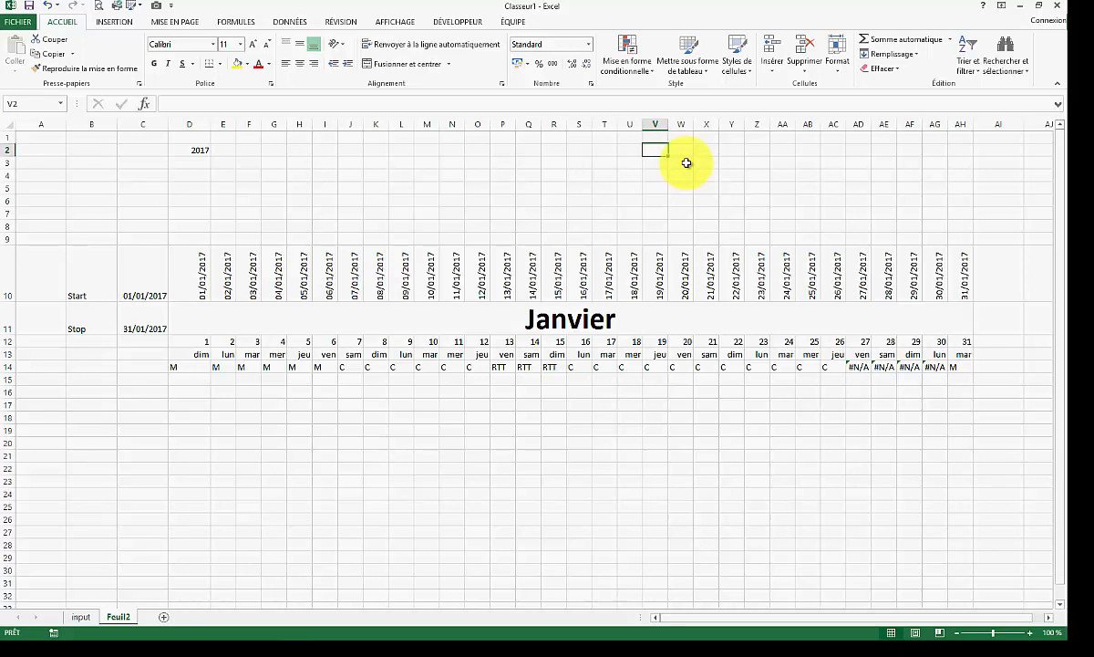
pyautogui.write('Daniel')
pyautogui.press('Return')
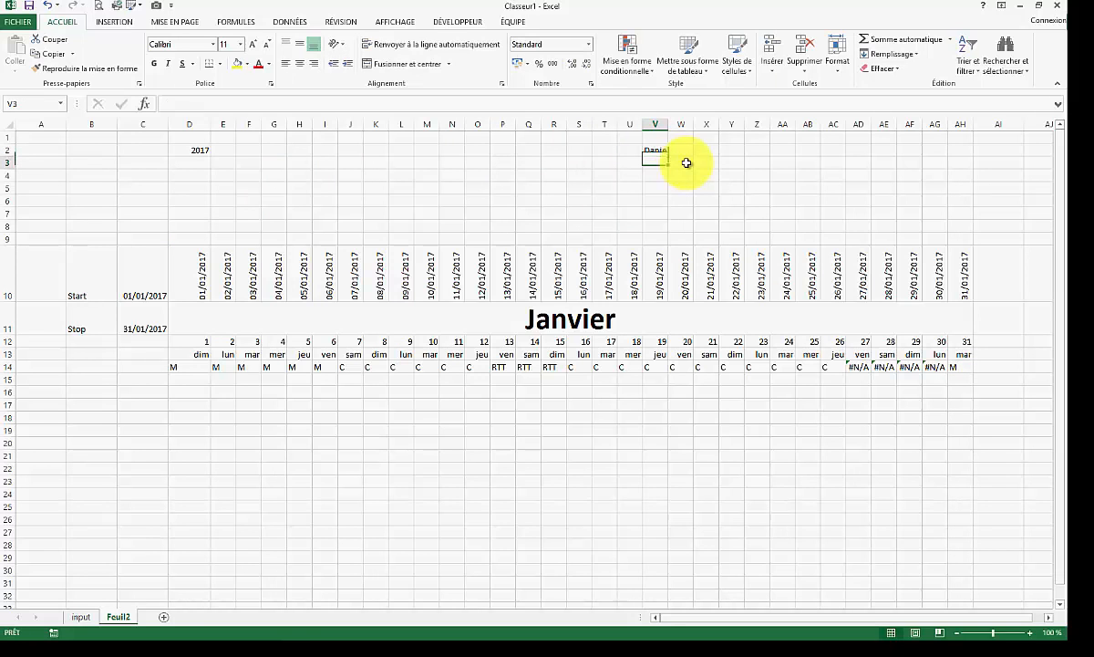
# Step: Add the condition *(Tableau1[nom]=Feuil2!$V$2) to the EQUIV part of D14 and enter it as an array formula
pyautogui.click(167, 372)
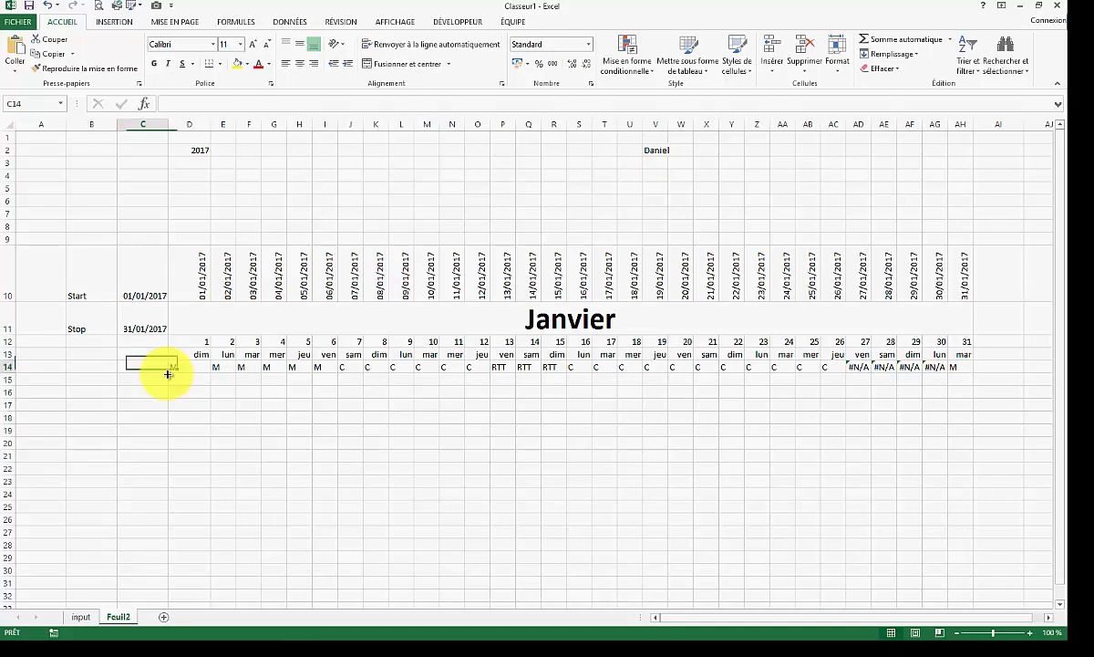
pyautogui.click(185, 367)
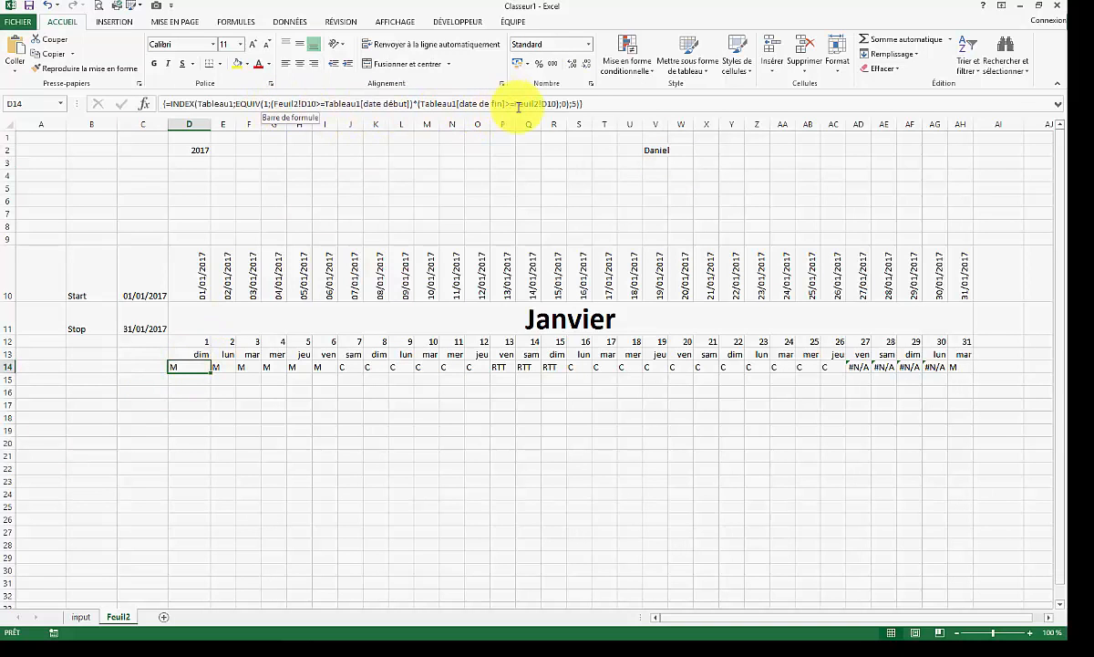
pyautogui.click(559, 104)
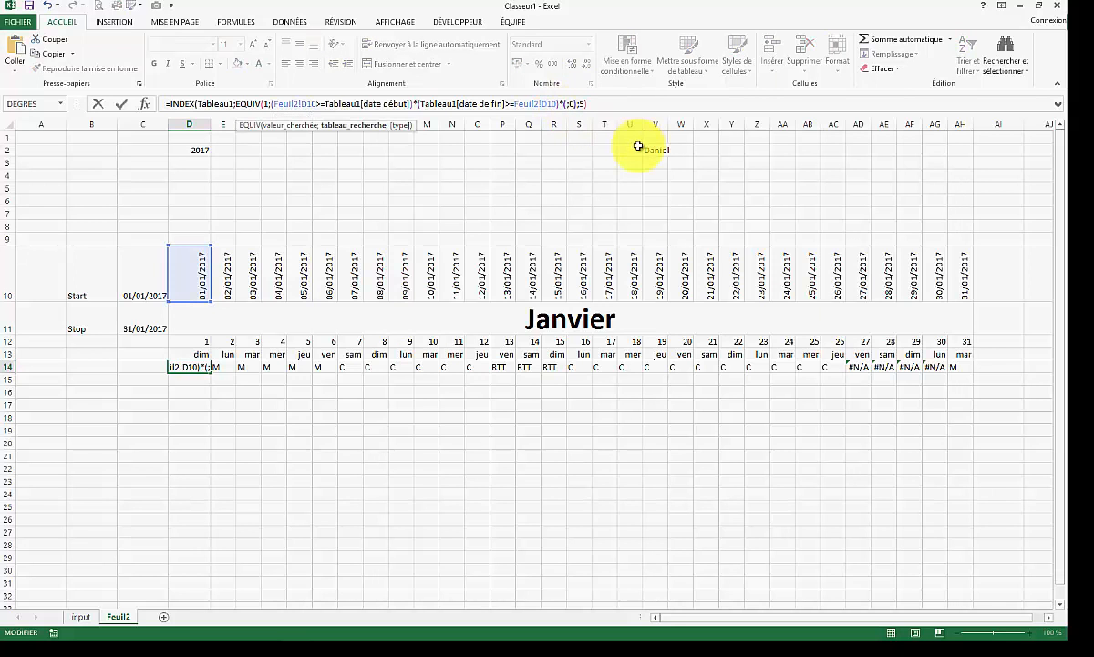
pyautogui.click(81, 616)
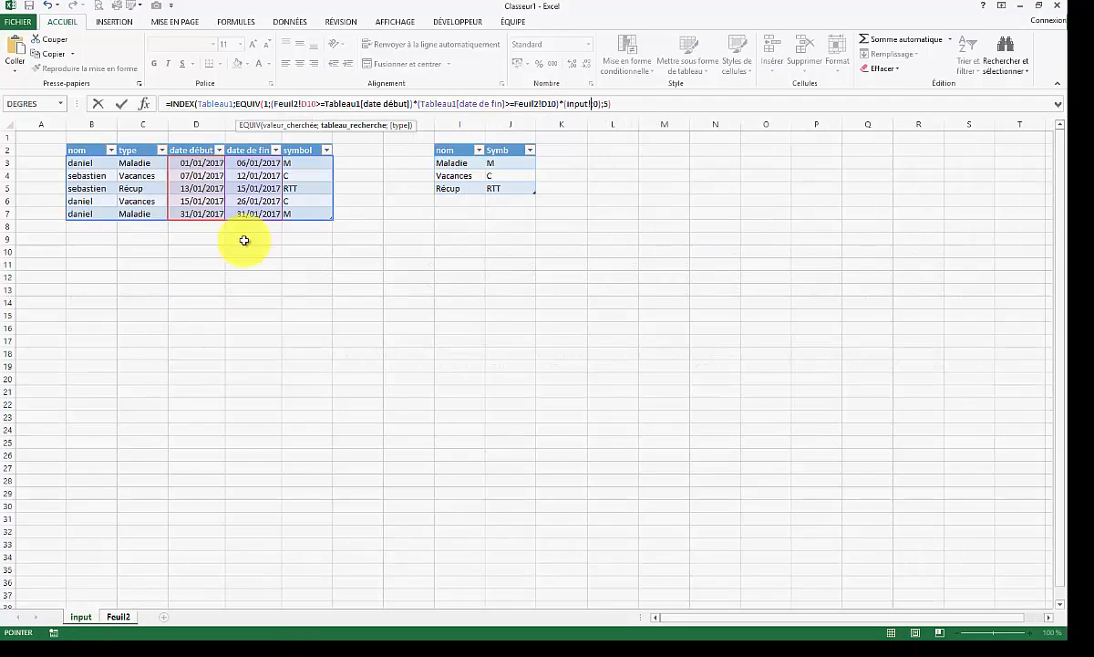
pyautogui.moveTo(97, 163); pyautogui.dragTo(95, 212)
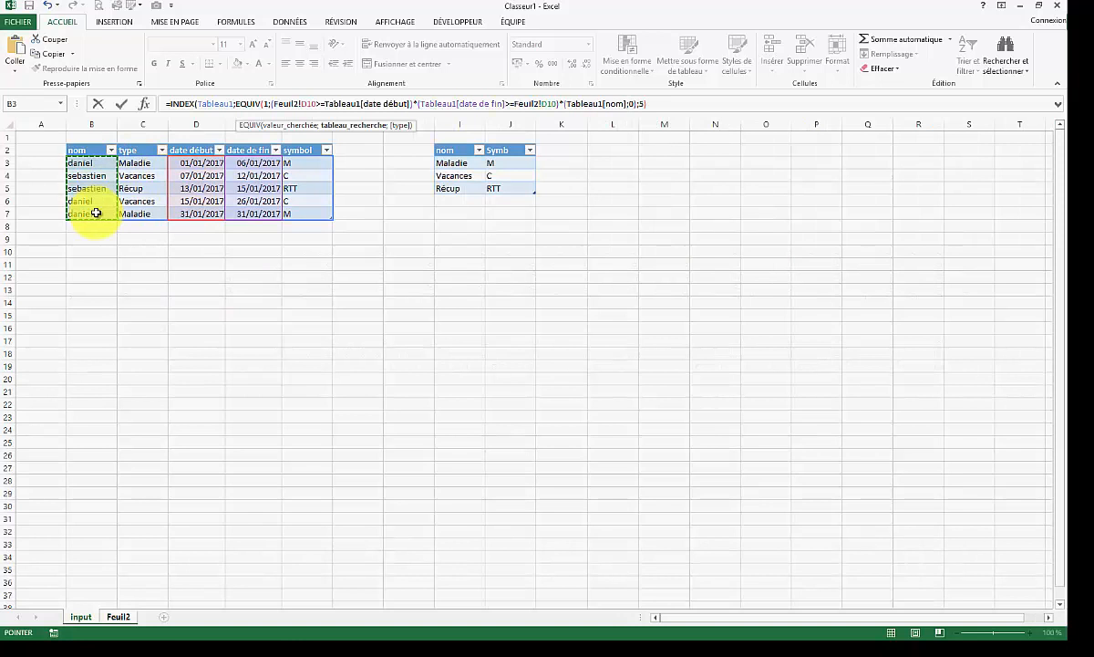
pyautogui.write('=')
pyautogui.click(119, 617)
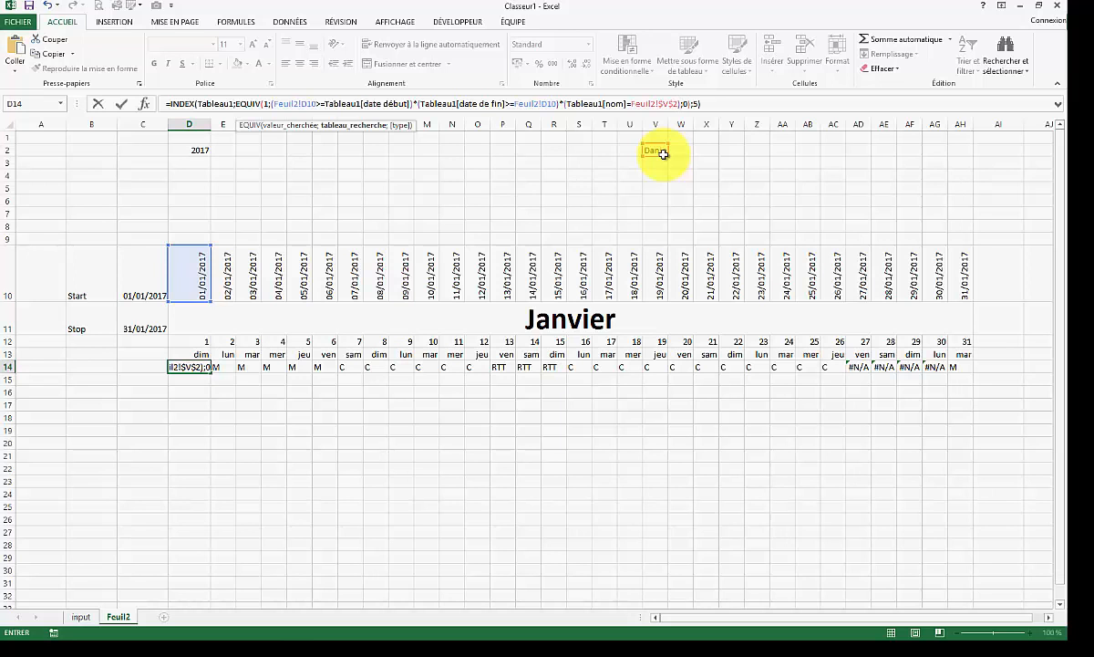
pyautogui.hotkey('ctrl', 'shift', 'Return')
# Step: Fill the name-filtered array formula from D14 across to AH14
pyautogui.click(196, 367)
pyautogui.moveTo(210, 374); pyautogui.dragTo(983, 390)
pyautogui.click(339, 412)
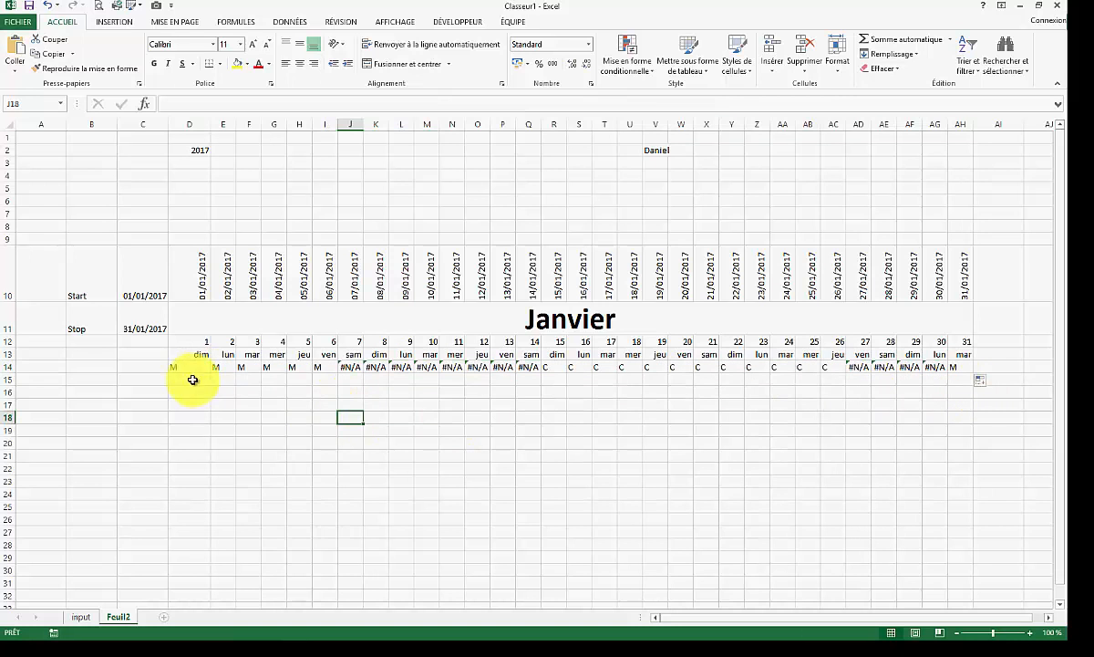
# Step: Check the symbols and error cells in row 14 against the chosen employee's absences in the input table
pyautogui.moveTo(176, 366); pyautogui.dragTo(309, 368)
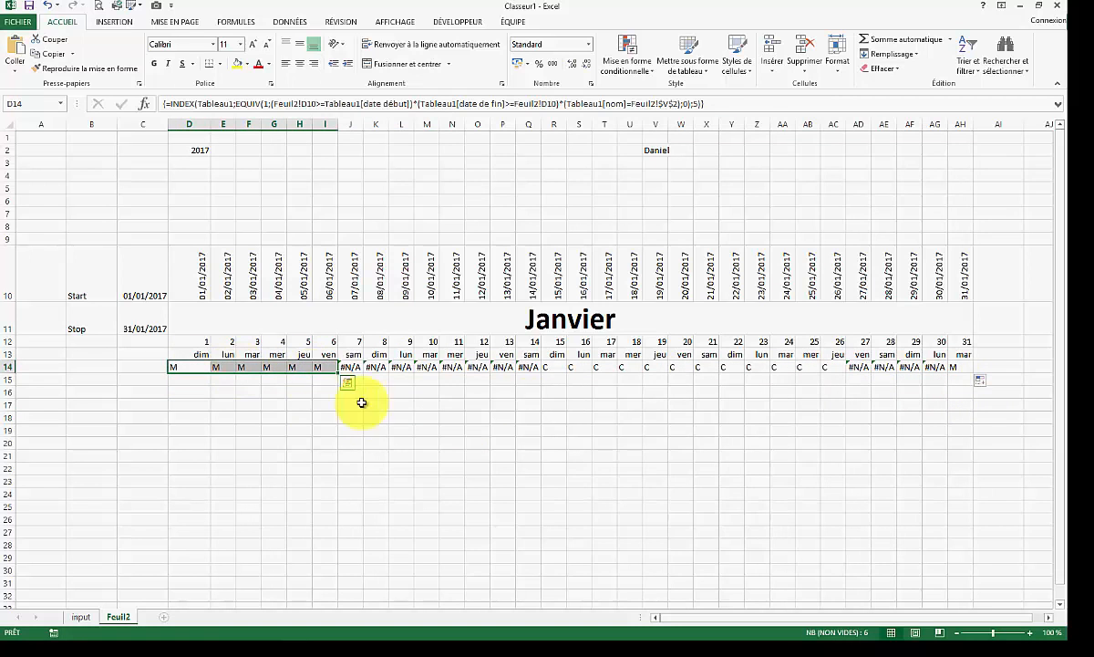
pyautogui.moveTo(552, 368); pyautogui.dragTo(860, 371)
pyautogui.click(970, 369)
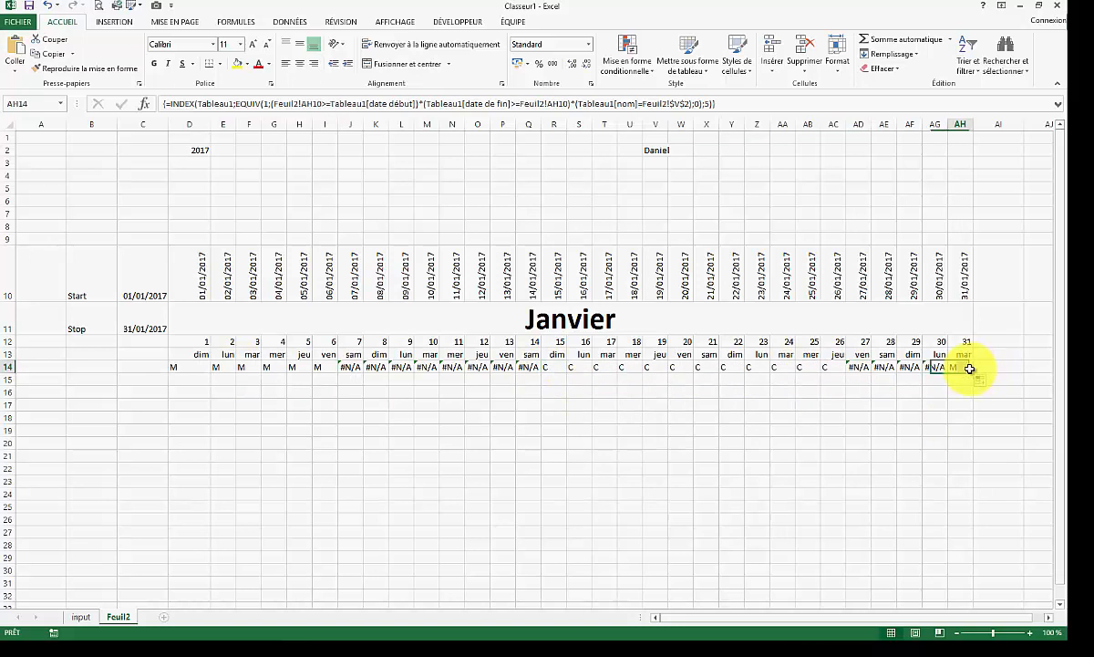
pyautogui.click(355, 371)
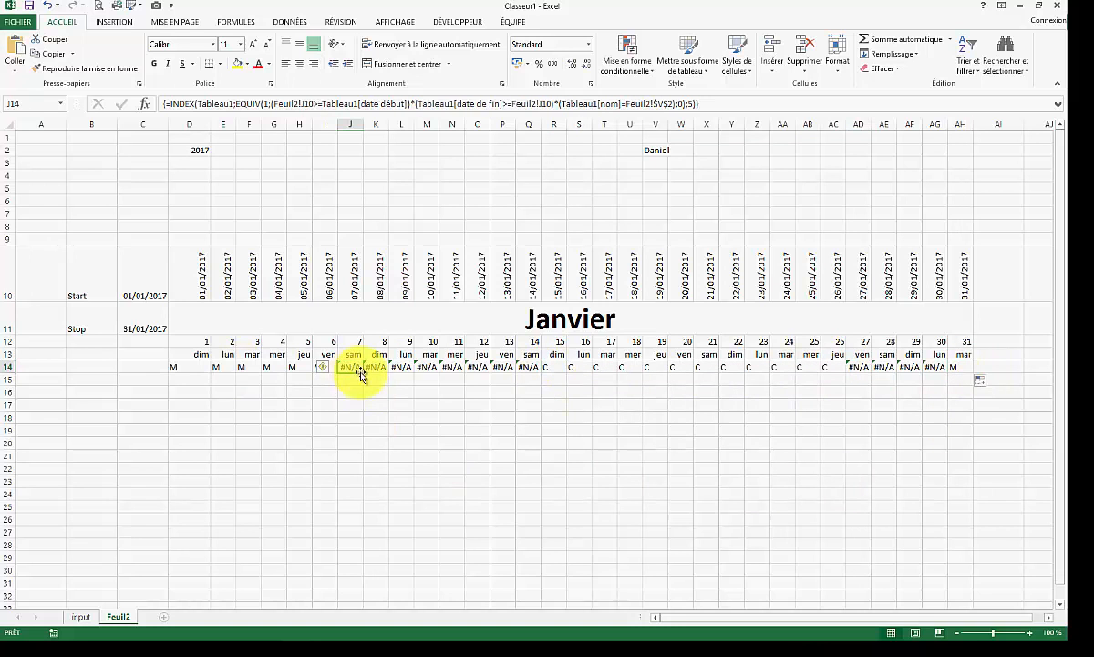
pyautogui.click(80, 616)
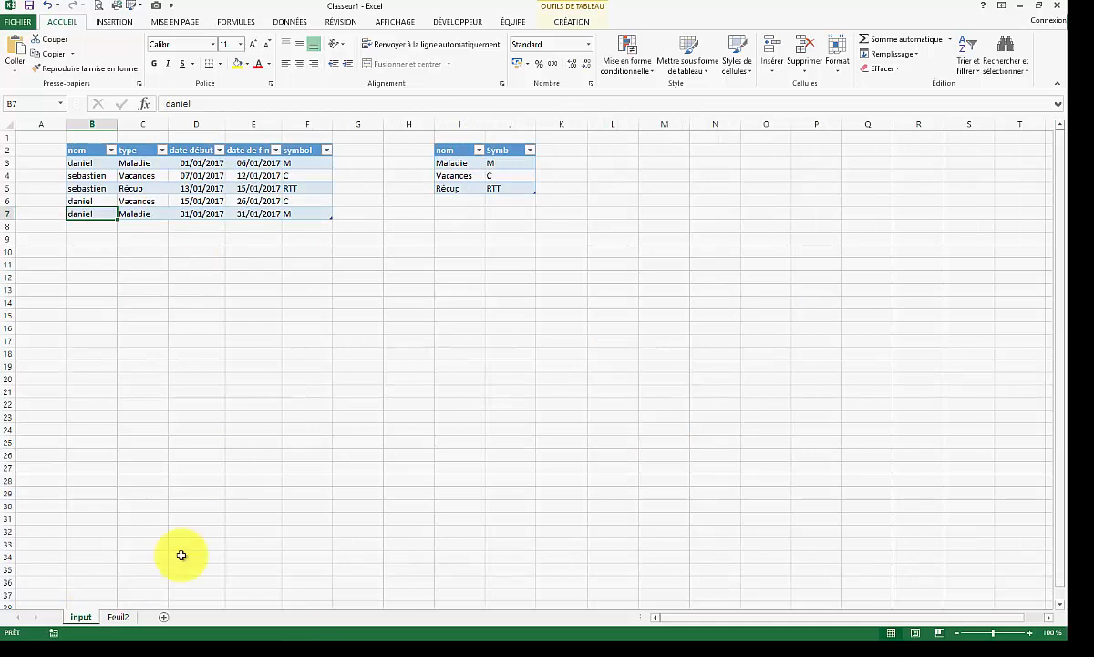
pyautogui.click(114, 617)
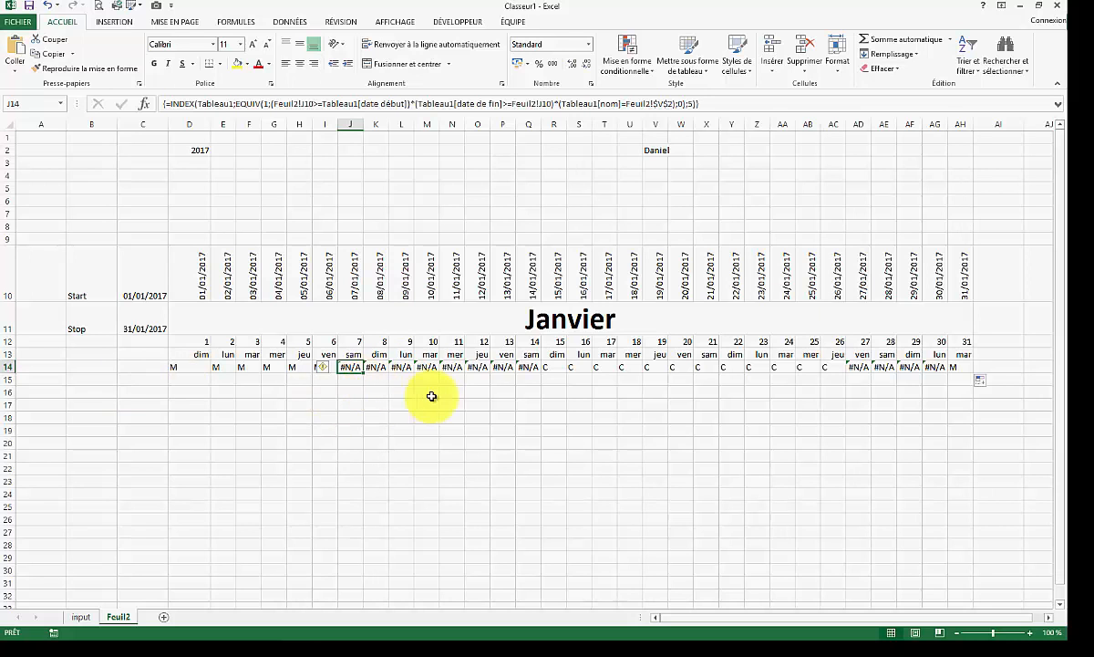
# Step: Wrap the D14 array formula in SIERREUR with "" as the error value and fill it across to AH14
pyautogui.click(178, 367)
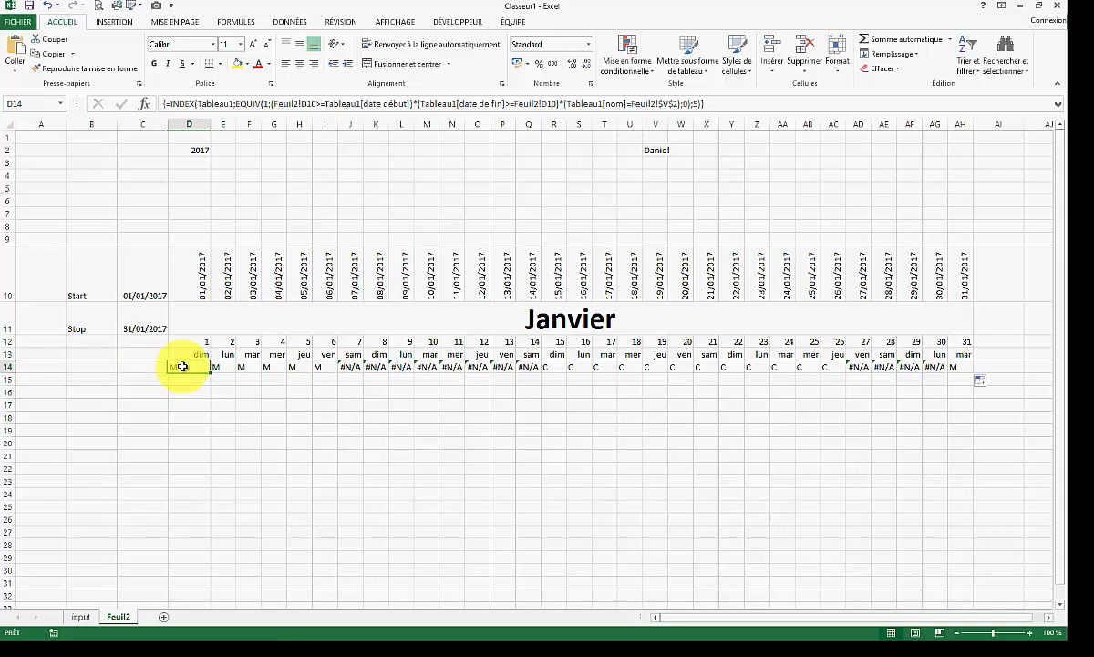
pyautogui.click(167, 104)
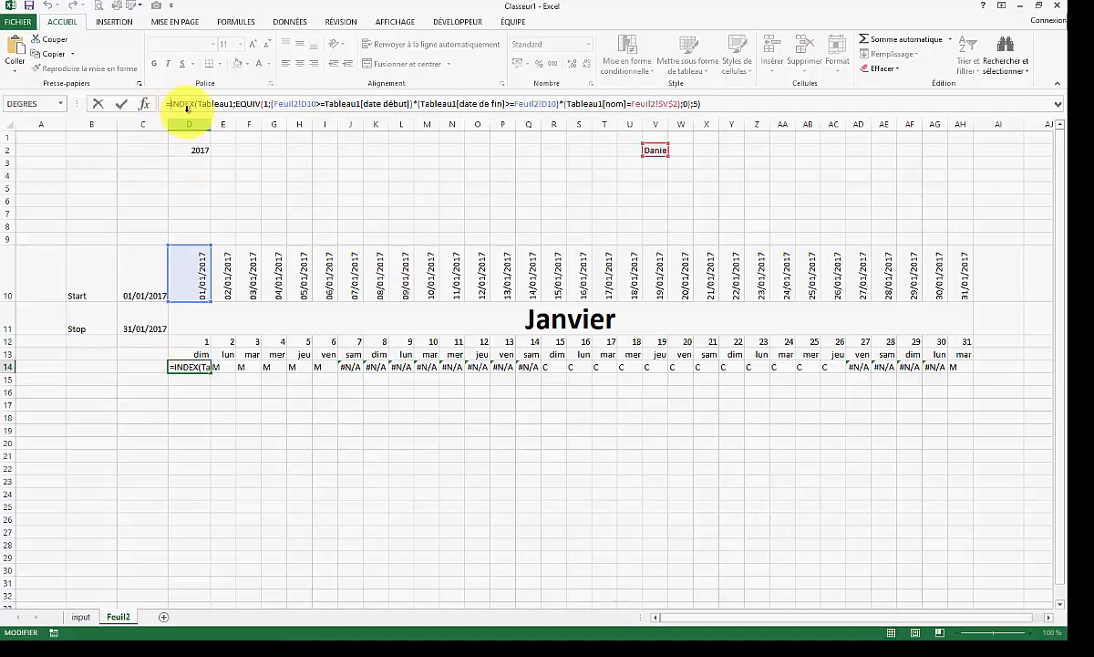
pyautogui.write('si')
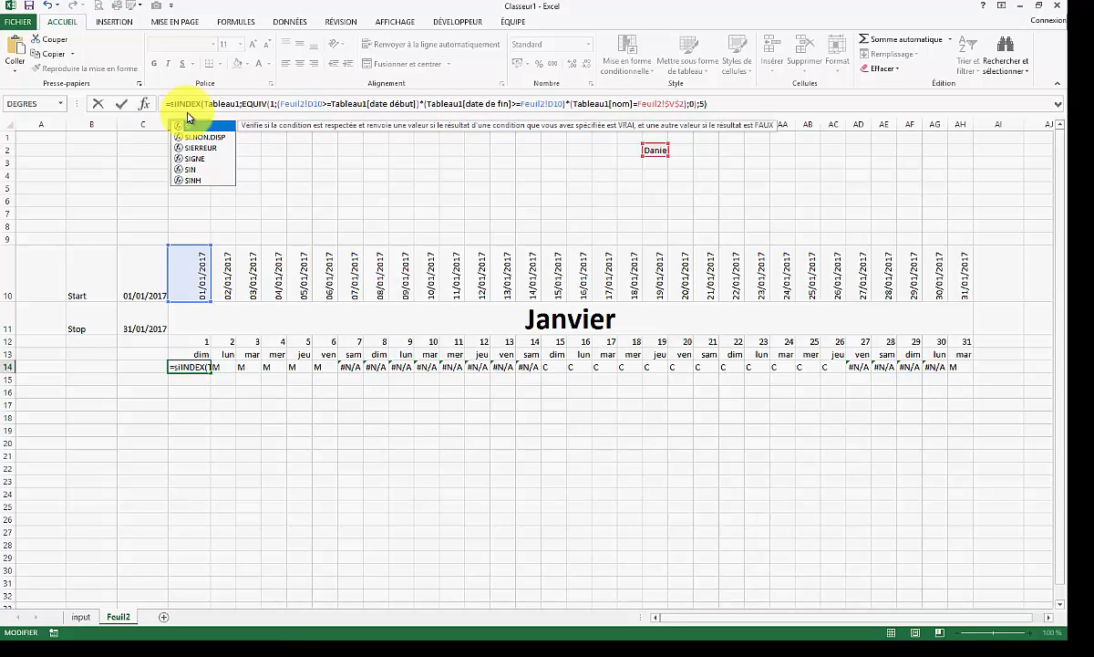
pyautogui.press('Down')
pyautogui.press('Down')
pyautogui.press('Tab')
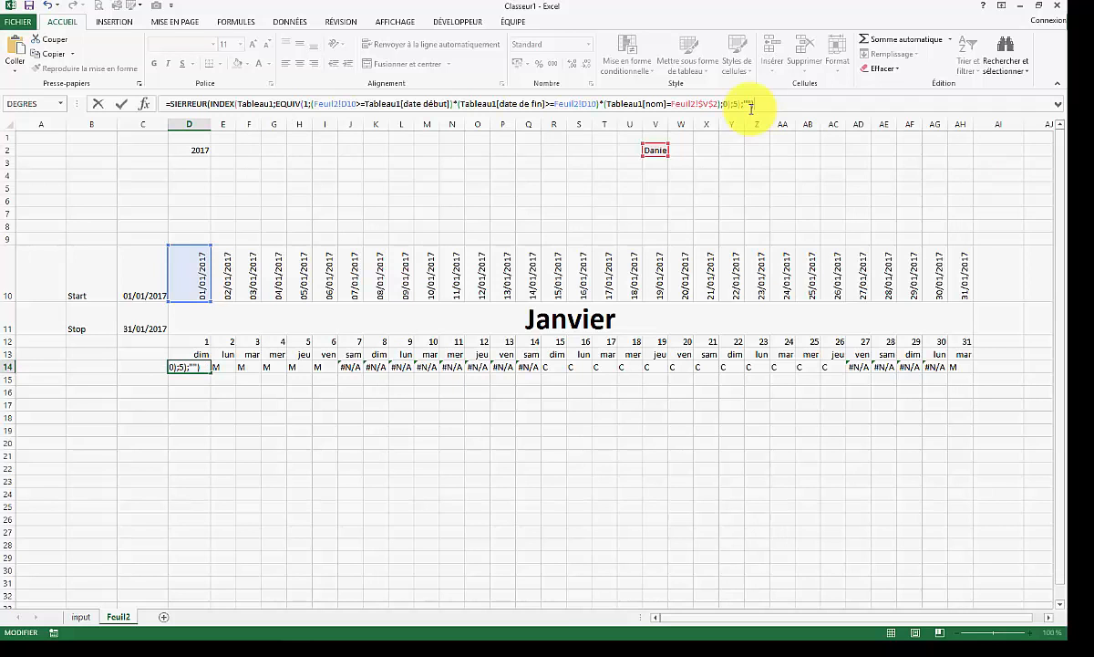
pyautogui.hotkey('ctrl', 'shift', 'Return')
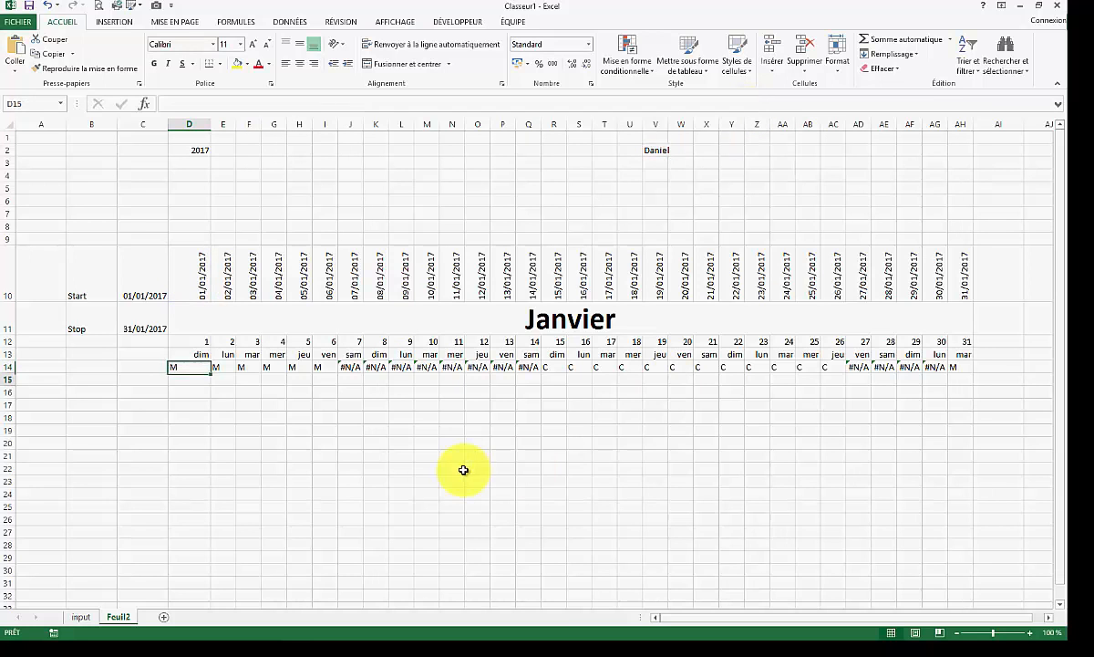
pyautogui.moveTo(210, 374); pyautogui.dragTo(972, 396)
pyautogui.click(806, 454)
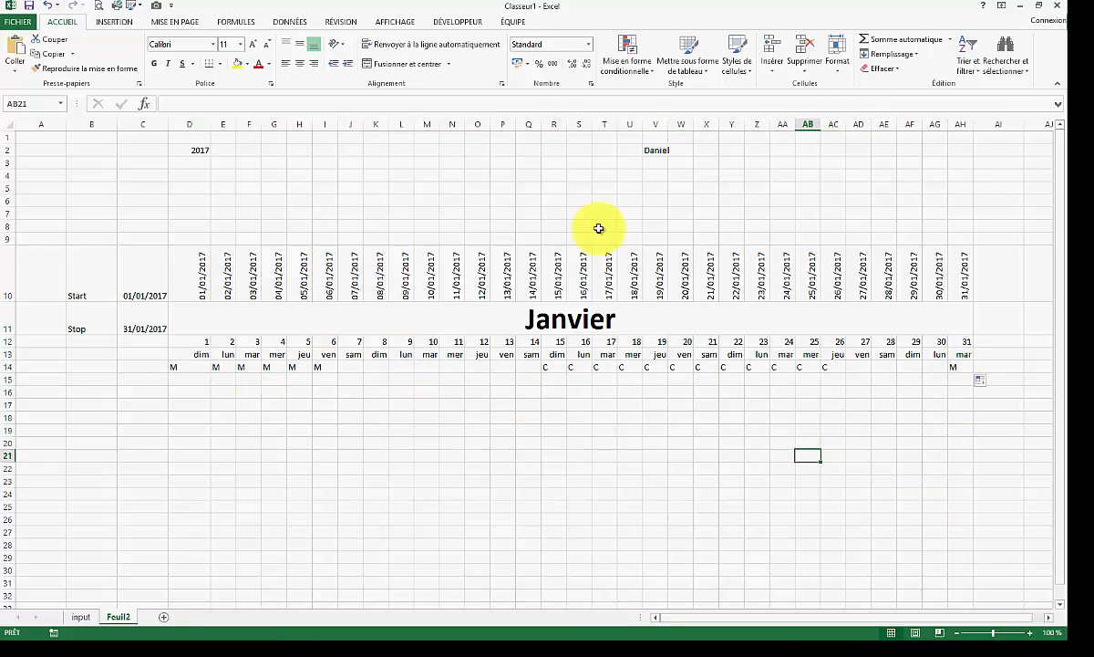
# Step: Replace the name in V2 with the other employee's name and review the absence symbols in row 14
pyautogui.click(675, 152)
pyautogui.press('Left')
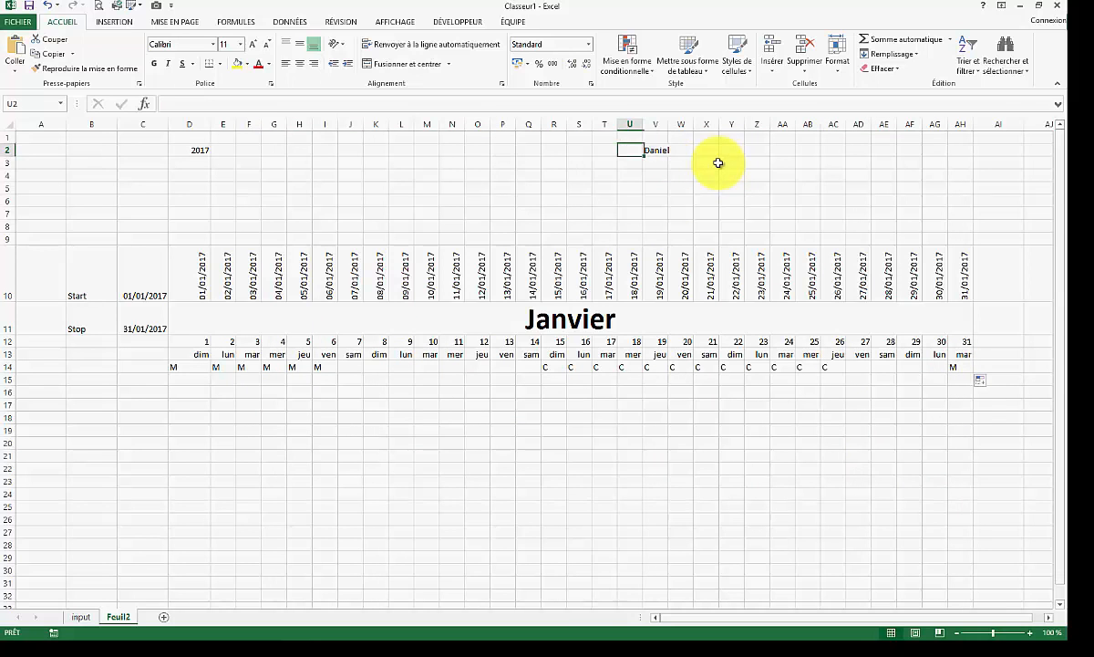
pyautogui.press('Up')
pyautogui.write('s')
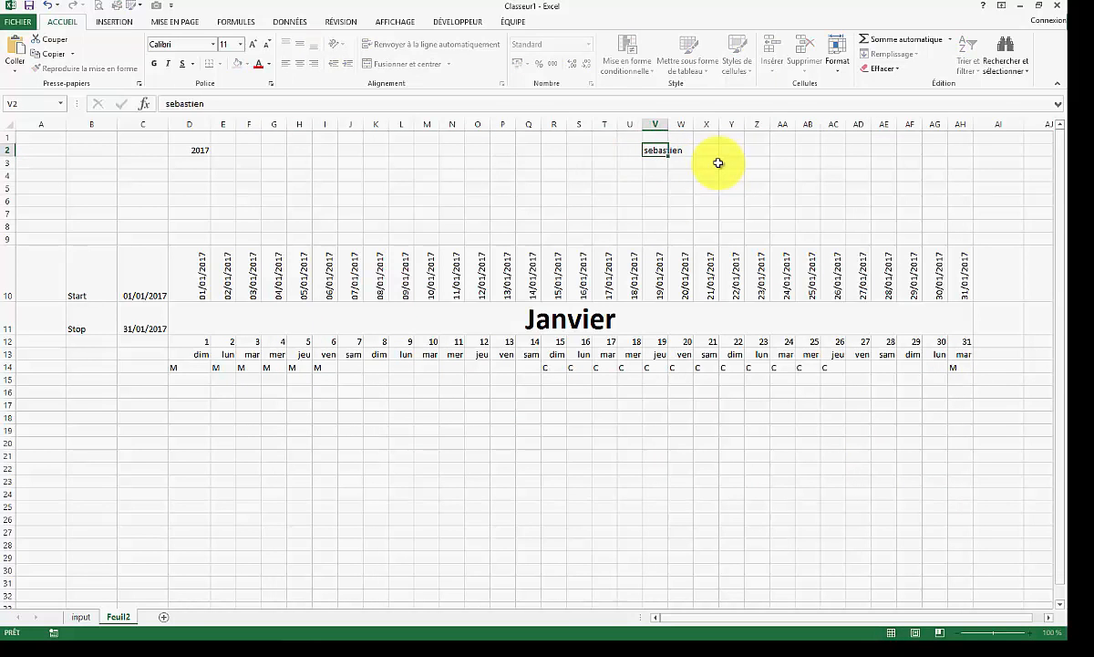
pyautogui.write('ebastien')
pyautogui.press('Return')
pyautogui.moveTo(342, 367); pyautogui.dragTo(565, 373)
pyautogui.click(556, 393)
pyautogui.moveTo(344, 368); pyautogui.dragTo(464, 368)
pyautogui.click(553, 378)
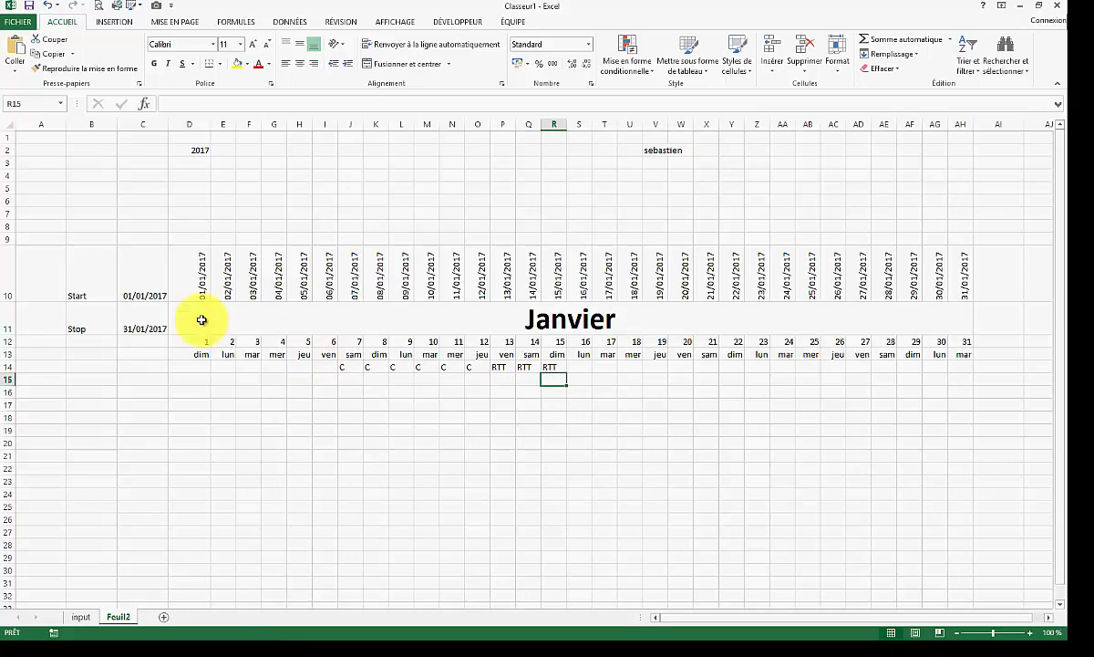
# Step: Apply all borders to the calendar block D11:AH14
pyautogui.moveTo(220, 277); pyautogui.dragTo(814, 365)
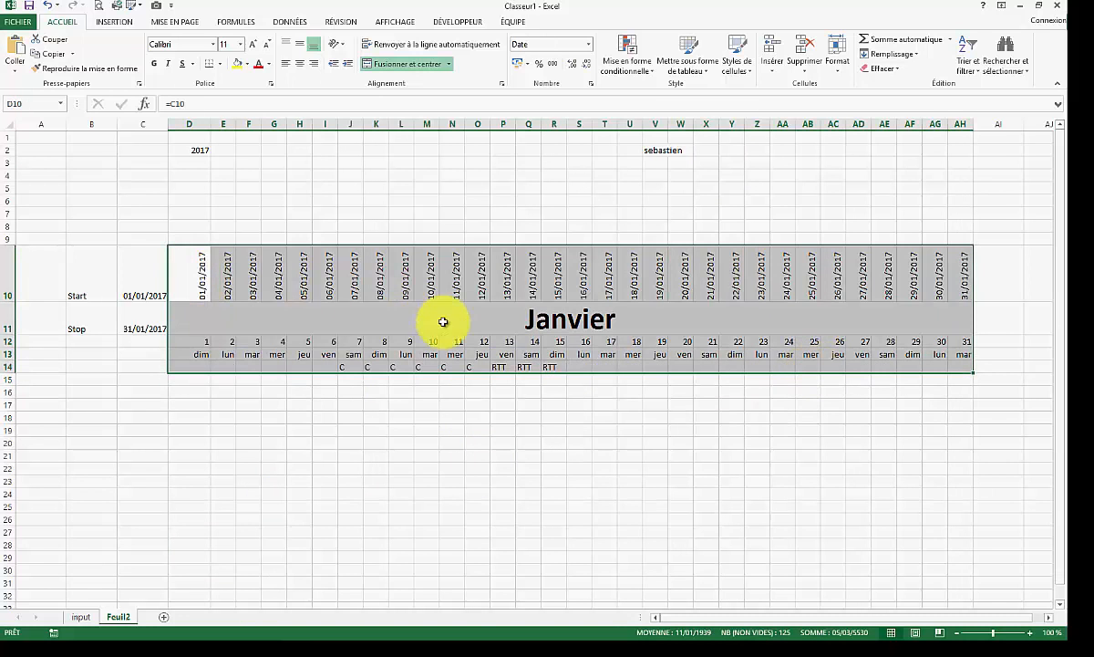
pyautogui.moveTo(265, 320); pyautogui.dragTo(586, 367)
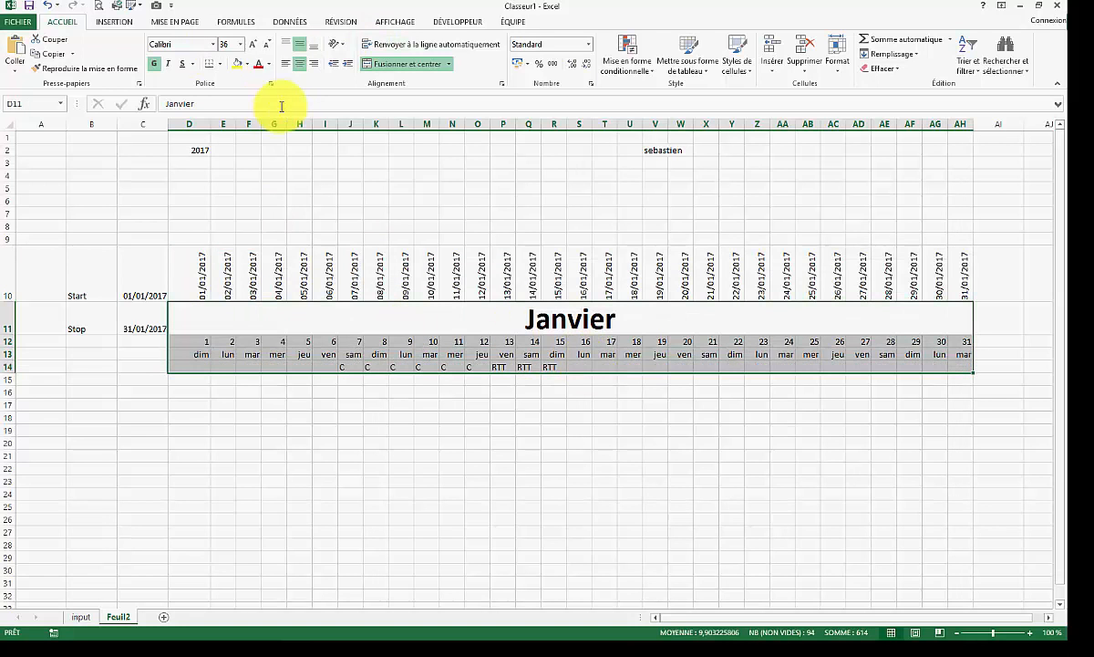
pyautogui.click(221, 66)
pyautogui.click(224, 172)
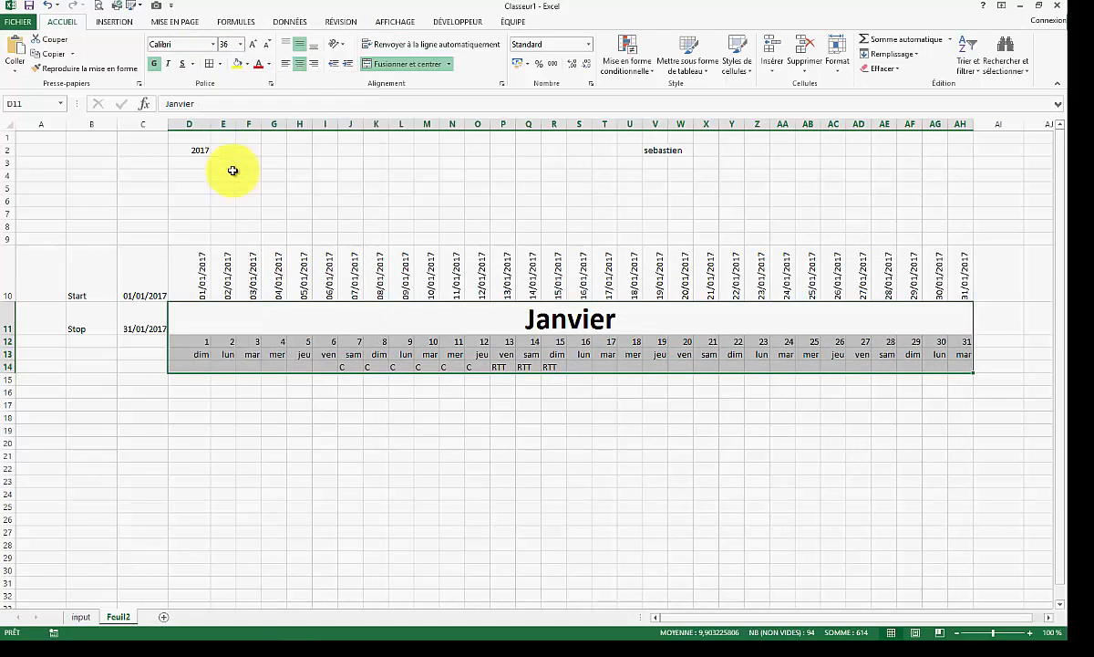
# Step: Add a thick outside box border around the calendar block D11:AH14
pyautogui.moveTo(427, 354); pyautogui.dragTo(452, 362)
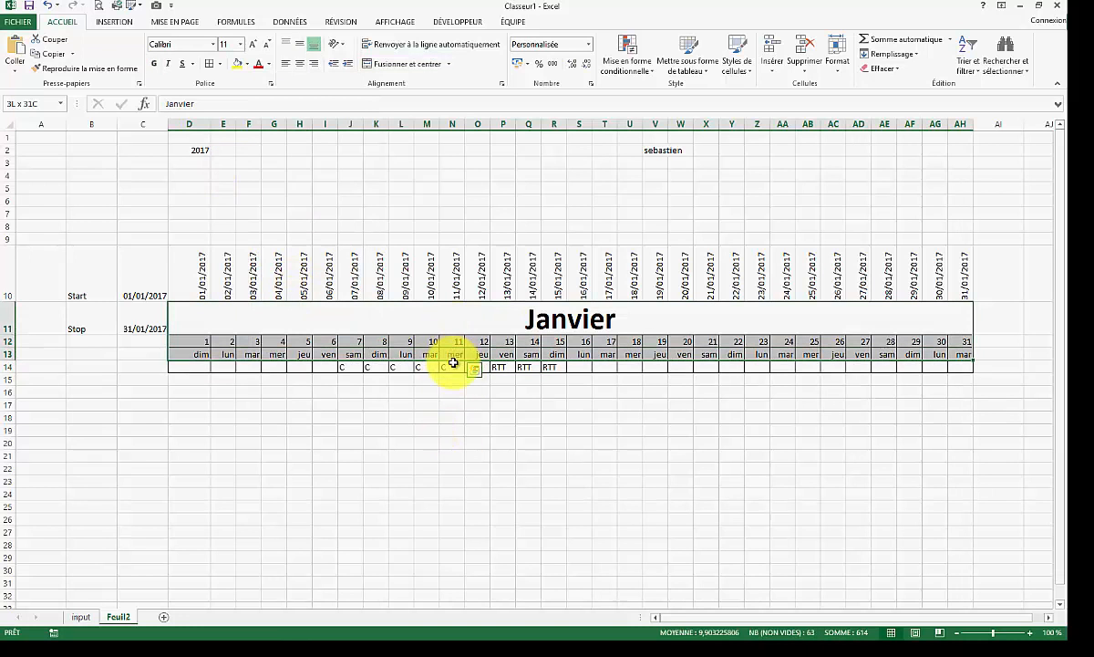
pyautogui.click(220, 65)
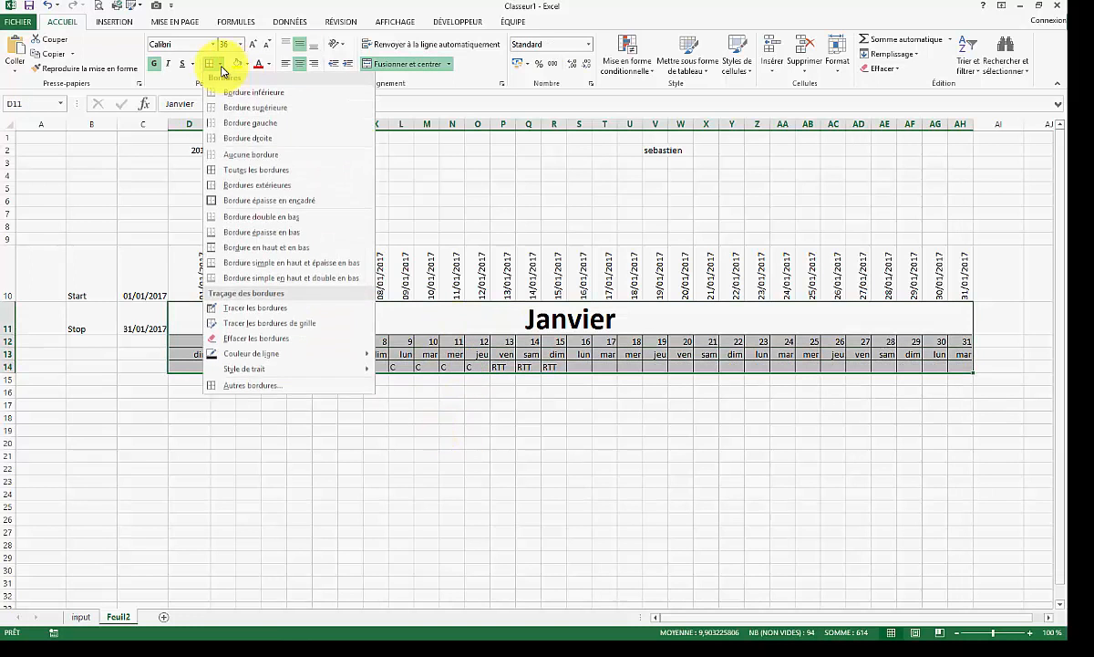
pyautogui.click(251, 209)
pyautogui.click(446, 480)
pyautogui.click(267, 398)
# Step: Center the day numbers, weekdays and absence symbols in D12:AH14
pyautogui.click(195, 343)
pyautogui.moveTo(196, 343); pyautogui.dragTo(960, 366)
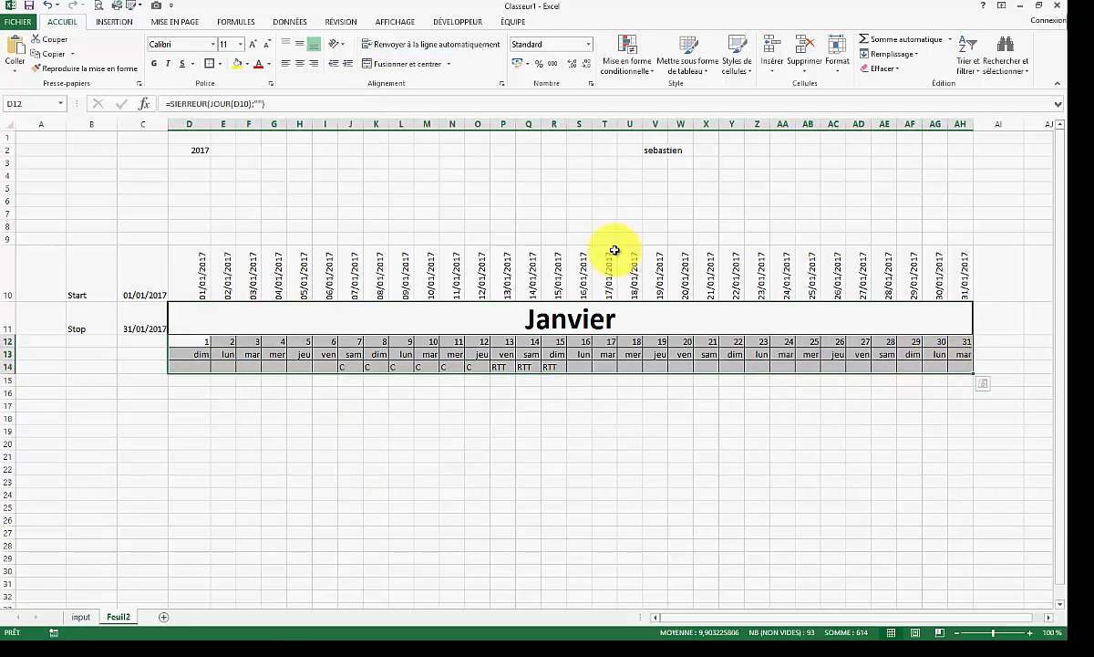
pyautogui.click(300, 61)
pyautogui.click(503, 504)
pyautogui.click(307, 469)
pyautogui.click(520, 396)
pyautogui.click(325, 405)
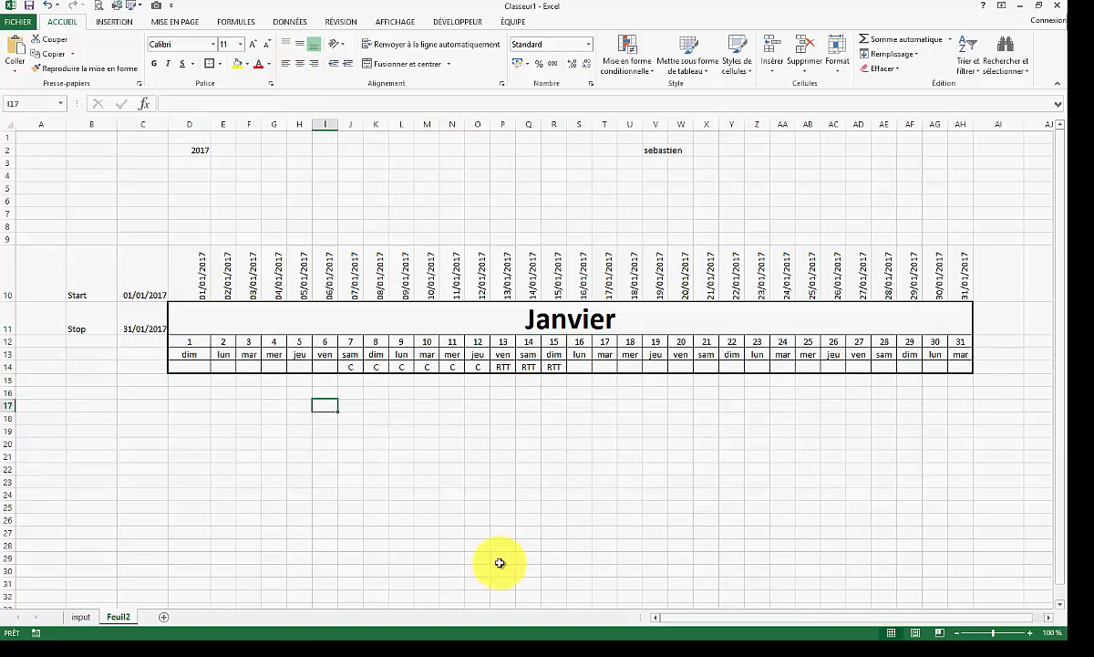
# Step: Select the day, weekday and symbol cells D12:AH14
pyautogui.moveTo(189, 341); pyautogui.dragTo(958, 366)
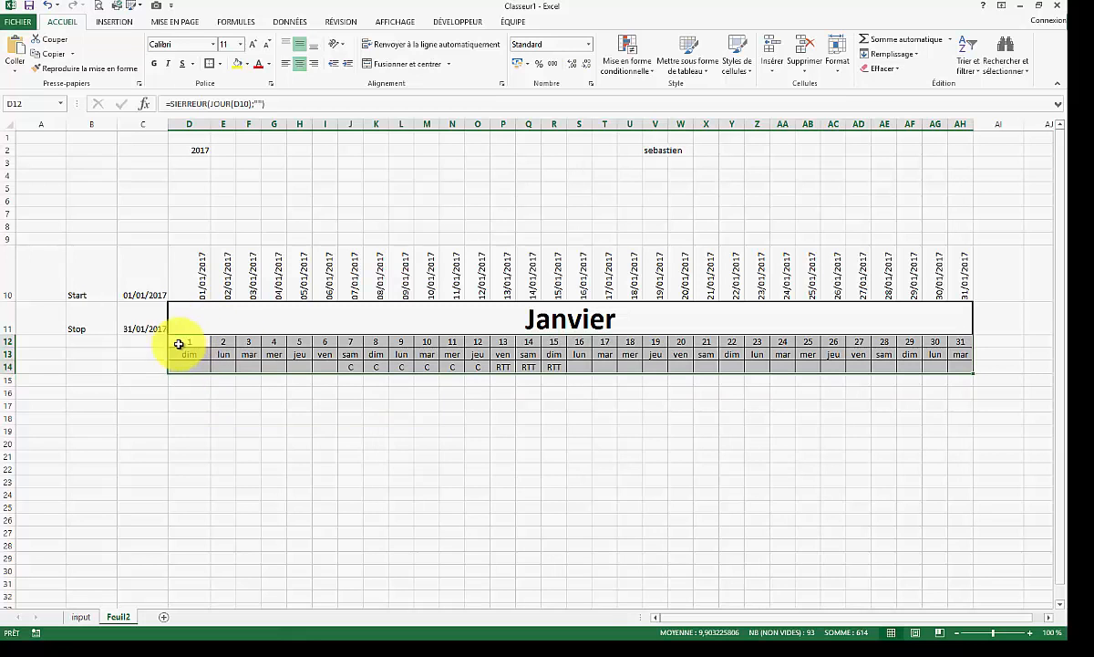
# Step: Create a formula-based conditional formatting rule for D12:AH14 using =OU(D$13=1;D$13=7)
pyautogui.click(629, 68)
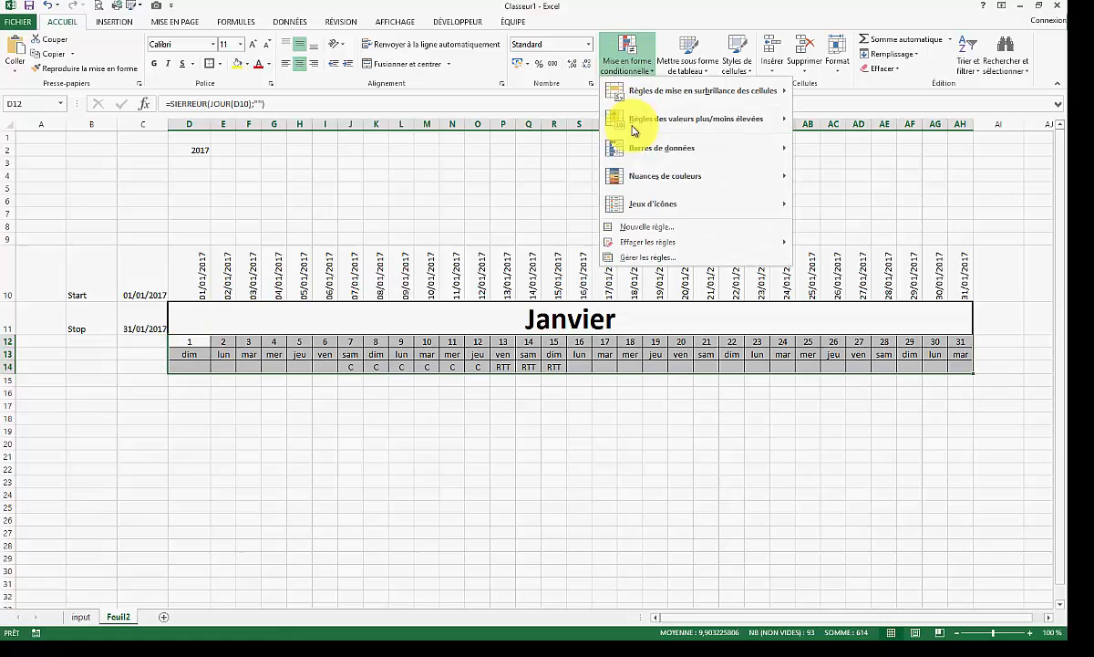
pyautogui.click(652, 243)
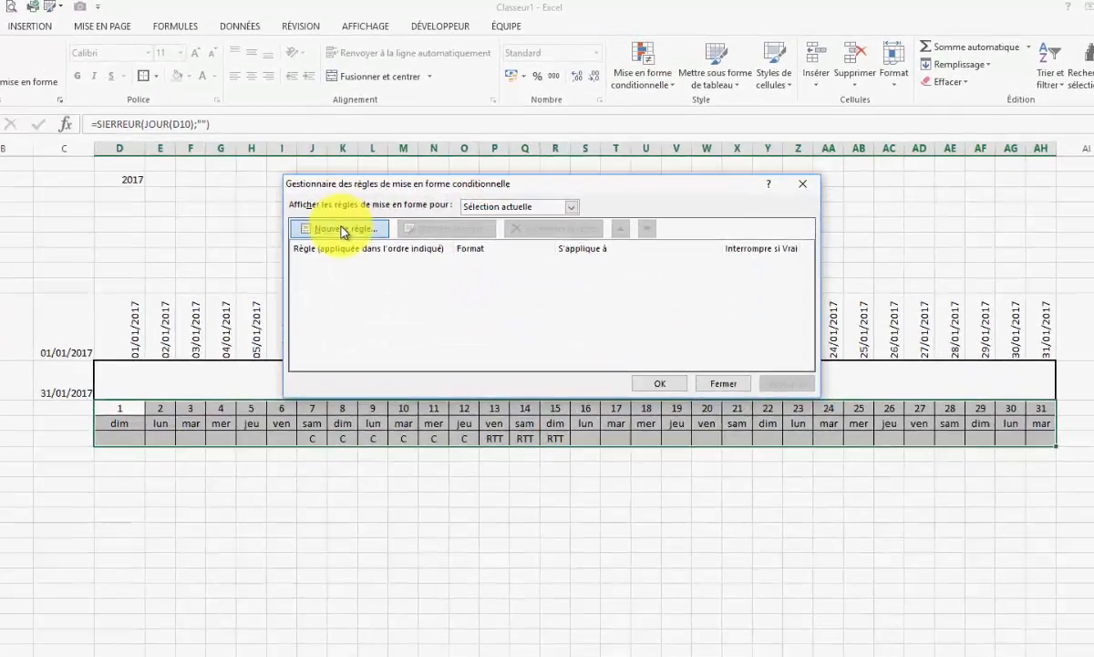
pyautogui.click(373, 191)
pyautogui.click(408, 208)
pyautogui.click(366, 378)
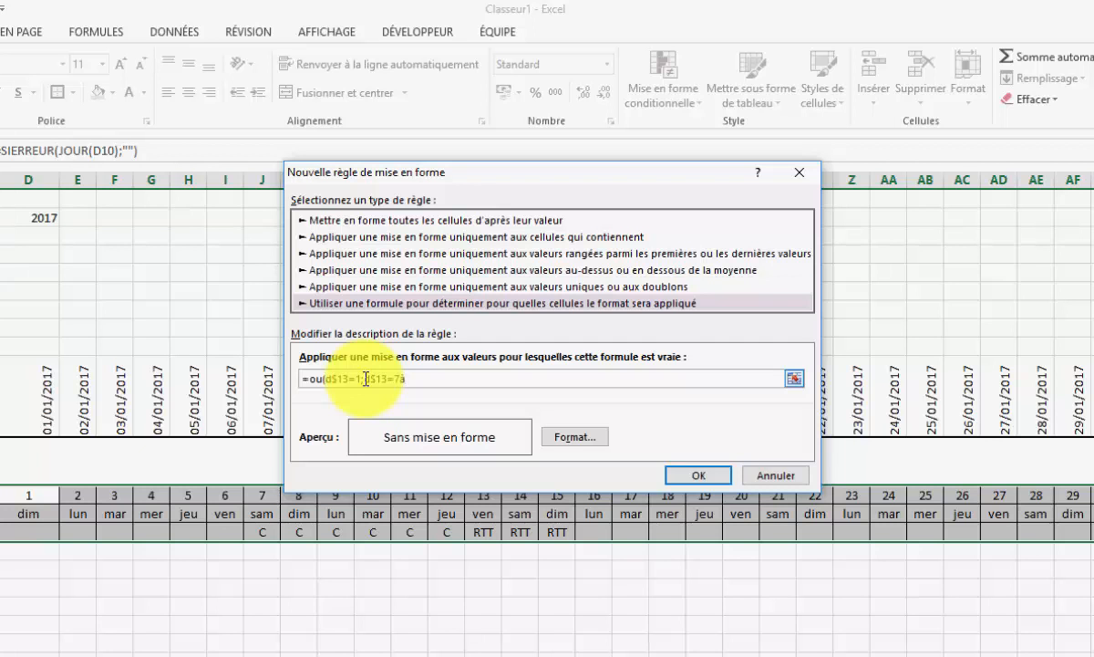
# Step: Give the weekend rule a medium grey fill and apply it to the calendar cells
pyautogui.click(574, 437)
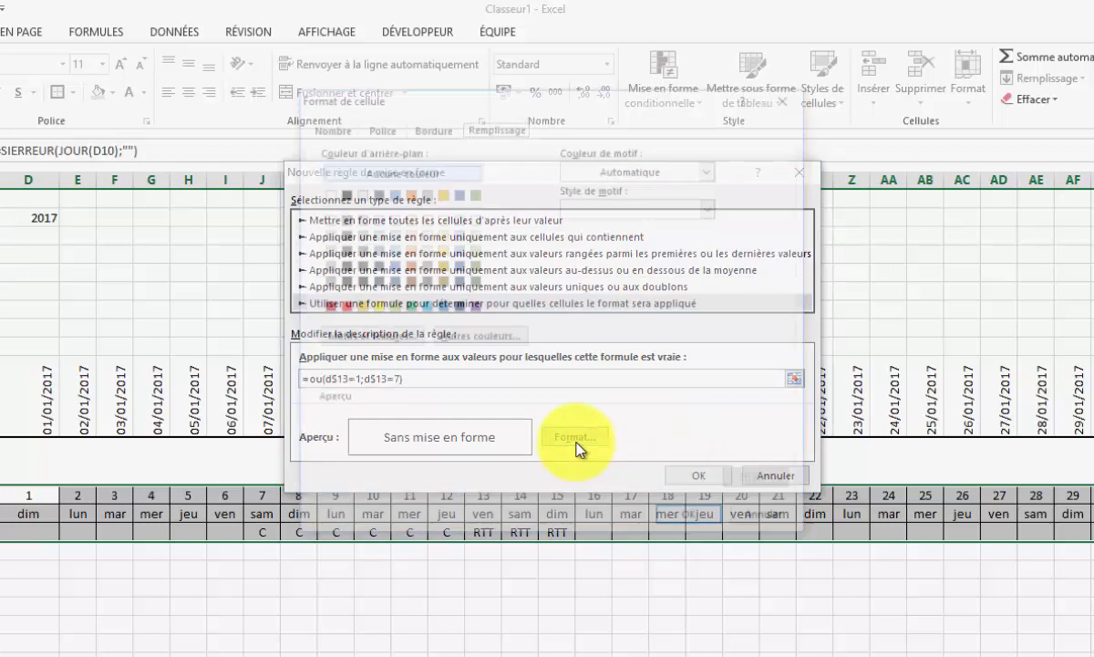
pyautogui.click(337, 266)
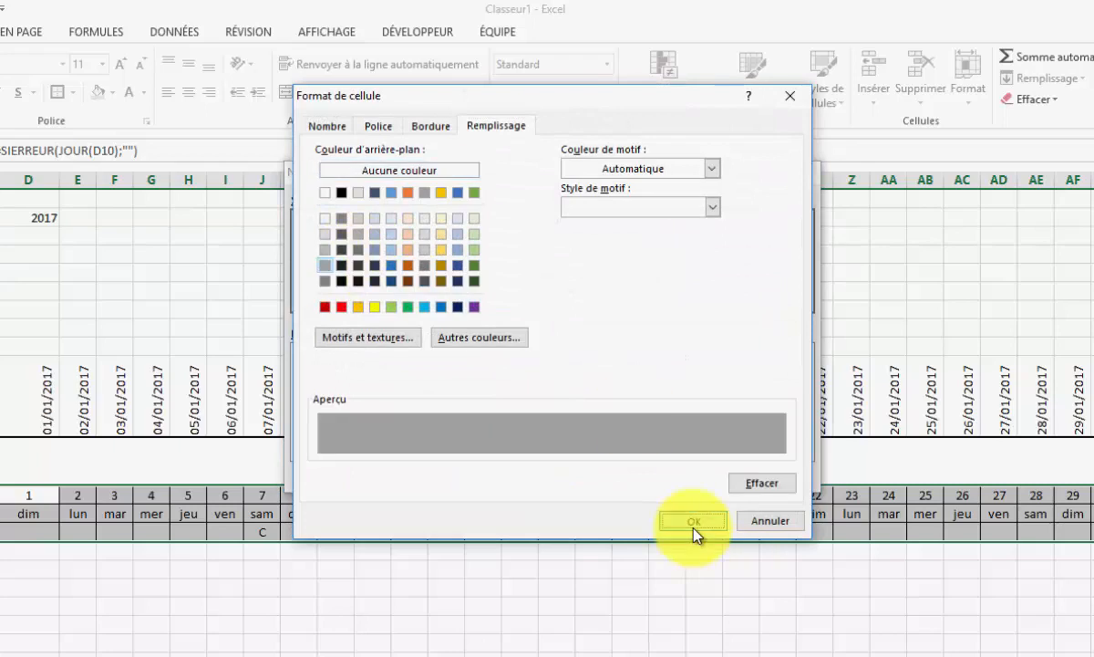
pyautogui.click(693, 521)
pyautogui.click(698, 456)
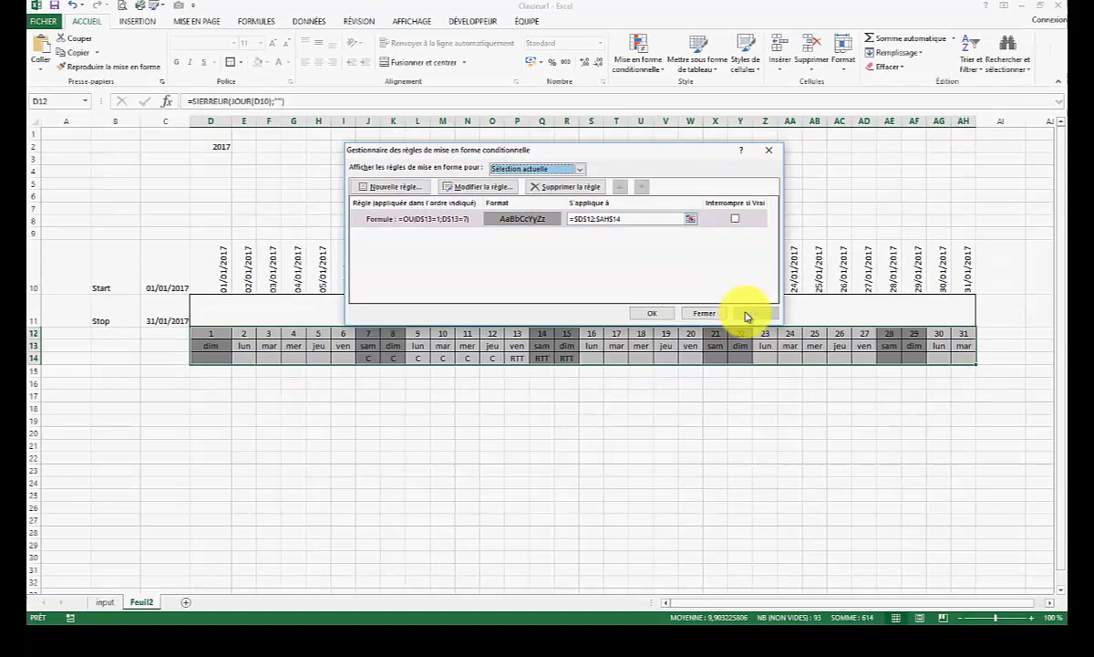
pyautogui.click(650, 312)
pyautogui.click(637, 421)
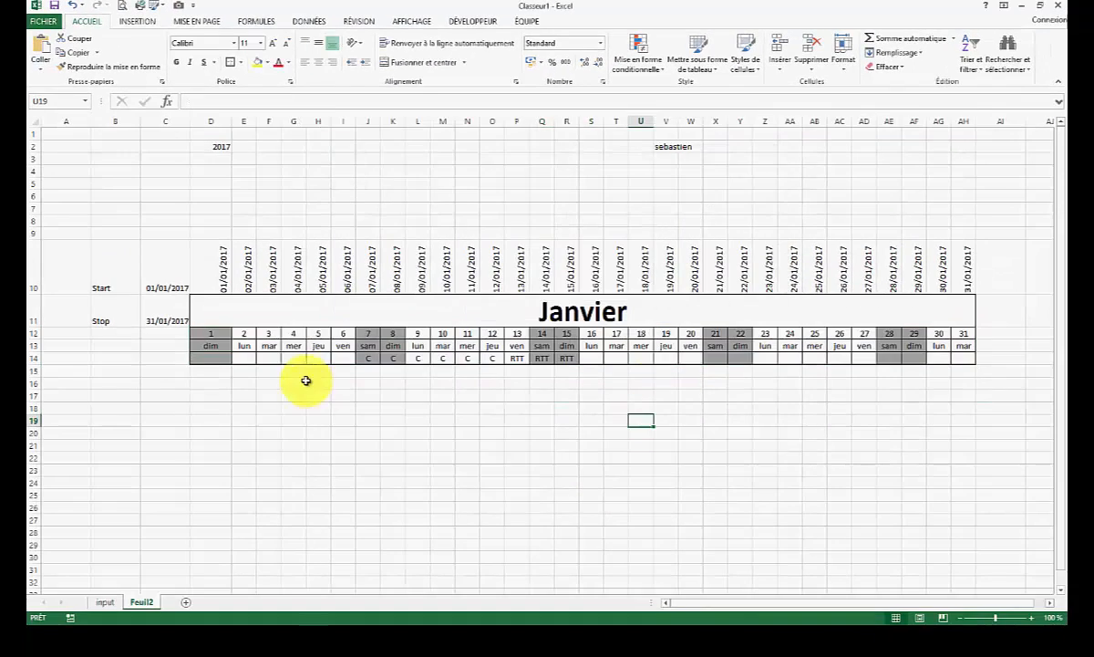
pyautogui.click(204, 346)
pyautogui.click(339, 348)
pyautogui.click(585, 347)
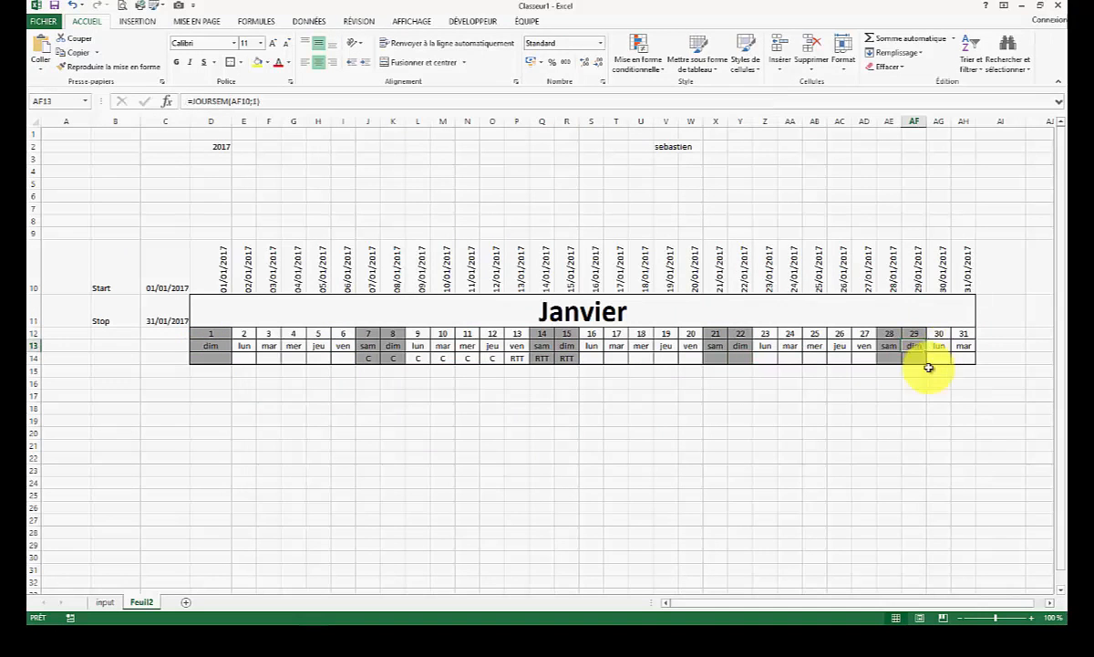
pyautogui.click(157, 332)
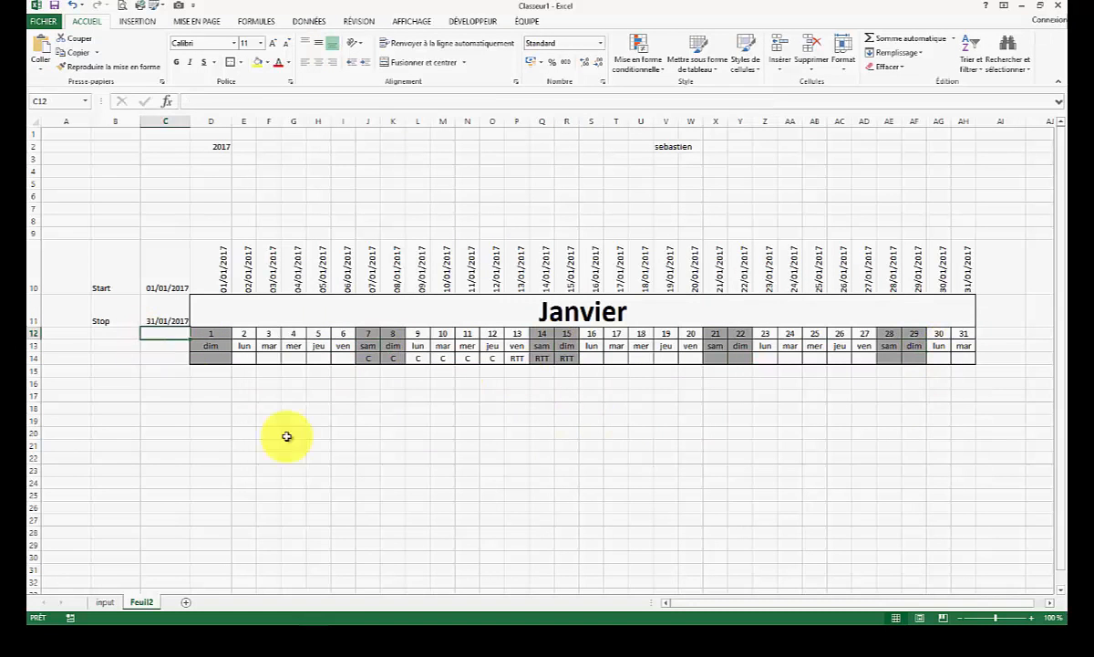
# Step: Start a new conditional formatting rule for the absence codes in D14:AH14 that formats only cells containing a given value
pyautogui.click(215, 357)
pyautogui.moveTo(230, 359); pyautogui.dragTo(967, 357)
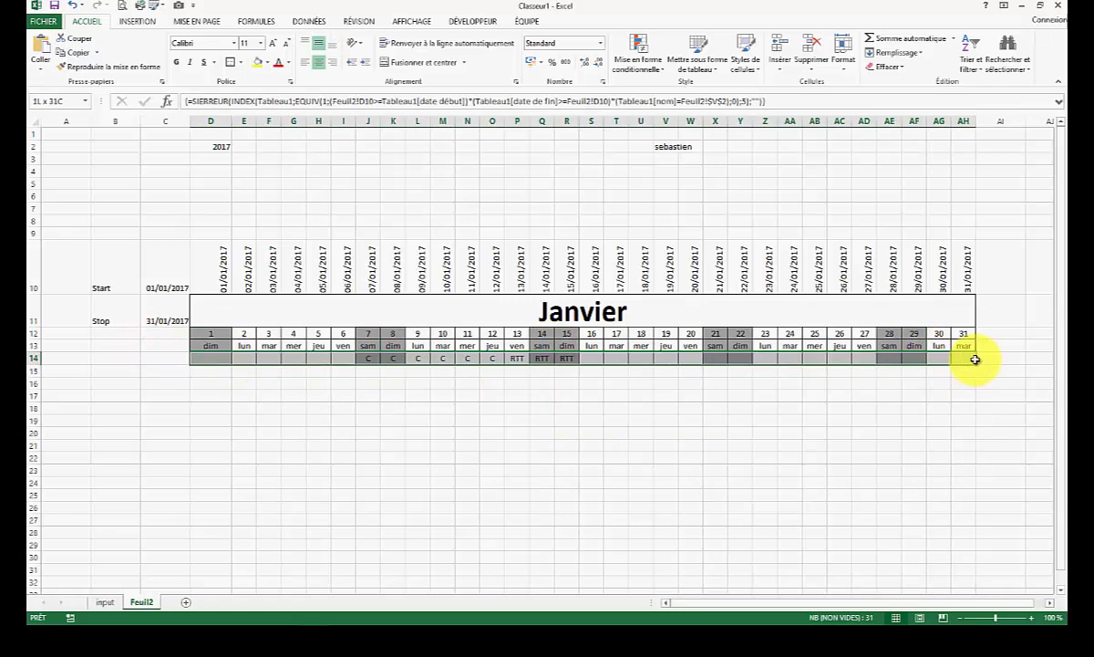
pyautogui.click(637, 51)
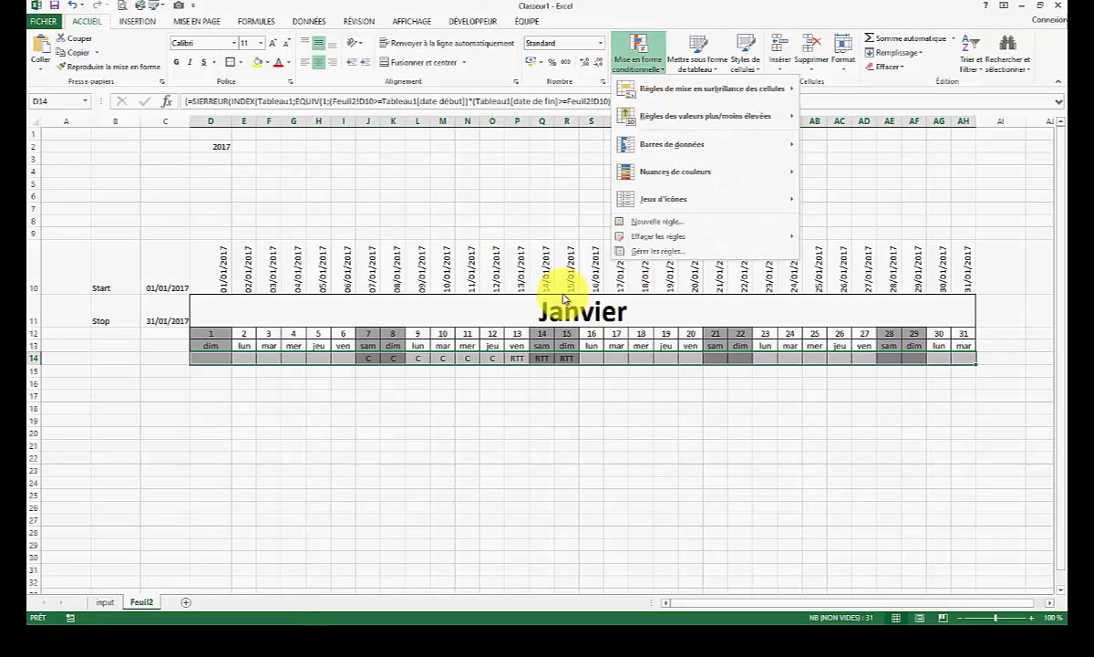
pyautogui.click(668, 223)
pyautogui.moveTo(542, 111); pyautogui.dragTo(690, 101)
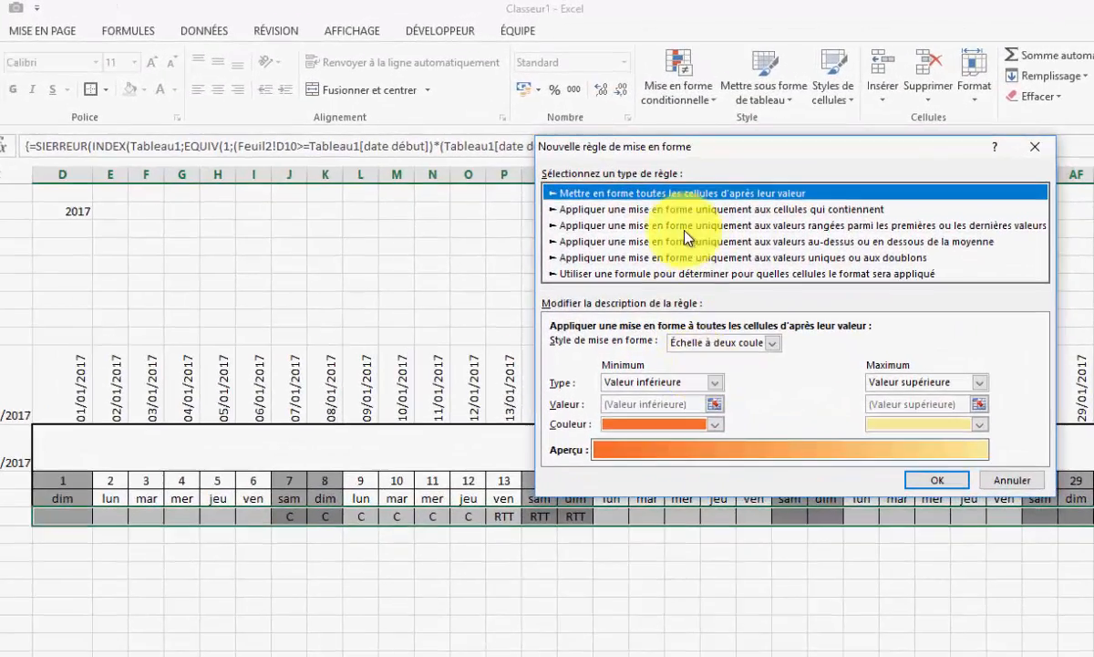
pyautogui.click(613, 191)
pyautogui.click(644, 347)
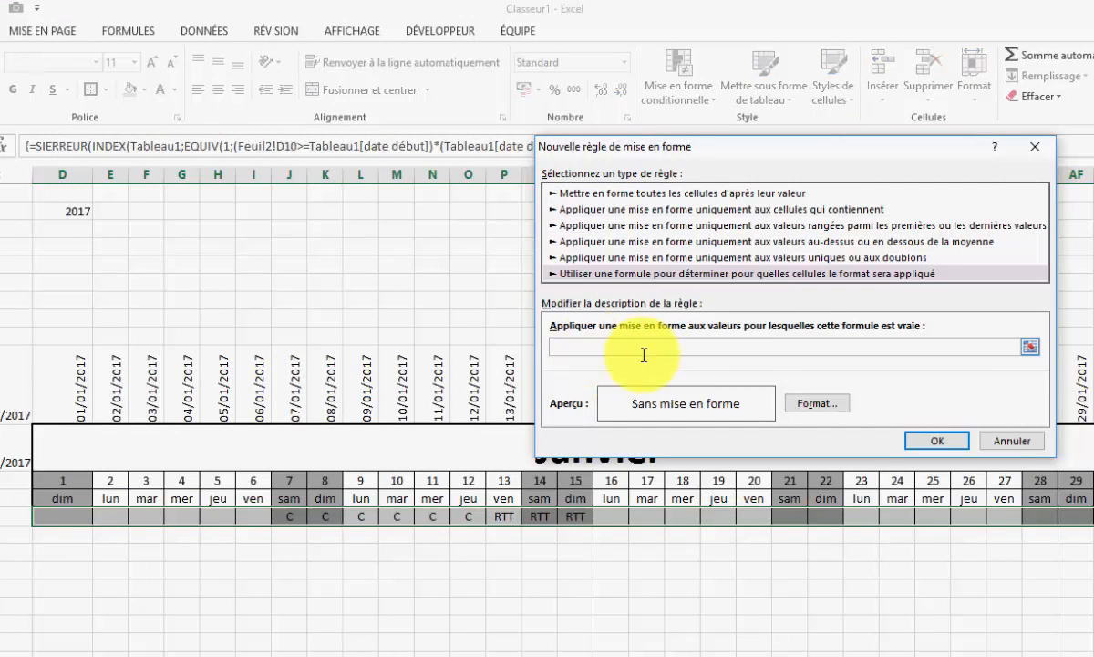
pyautogui.click(623, 193)
pyautogui.click(621, 209)
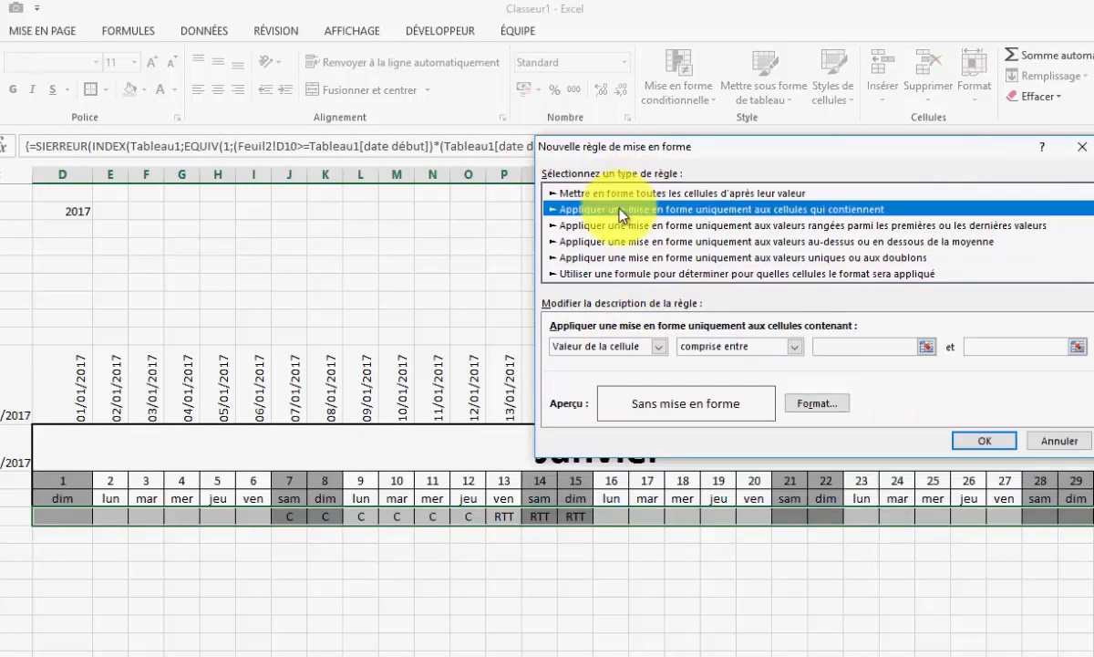
# Step: Set the rule's condition to cell value equal to C
pyautogui.click(790, 348)
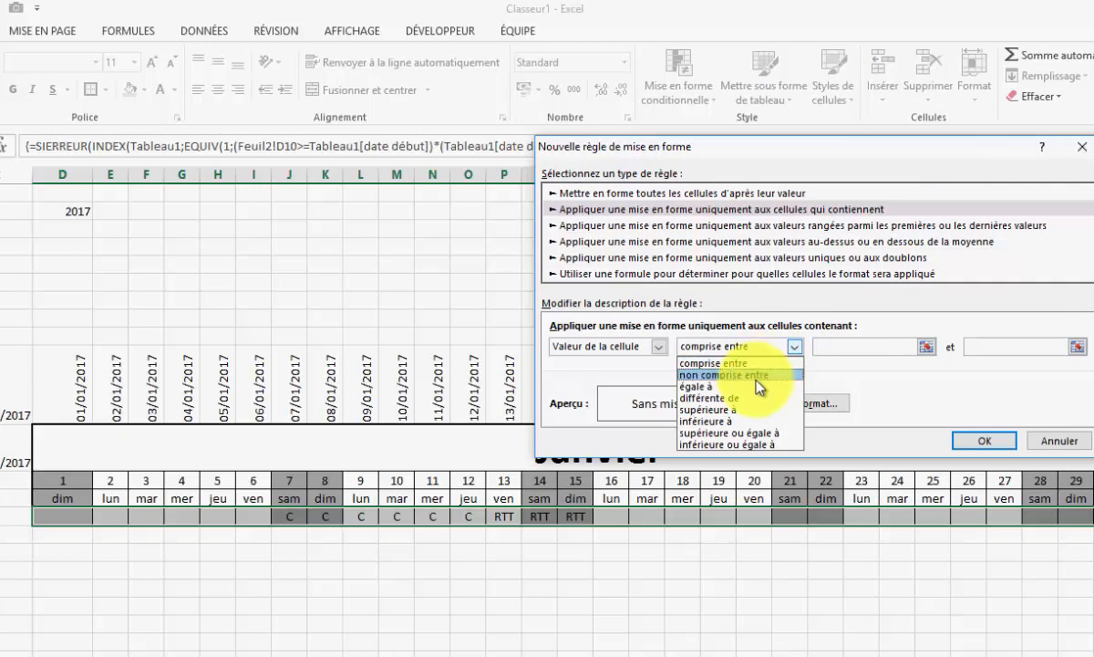
pyautogui.click(762, 384)
pyautogui.click(851, 347)
pyautogui.write('C')
# Step: Format the C rule with a light blue fill and white font, and apply it
pyautogui.click(825, 402)
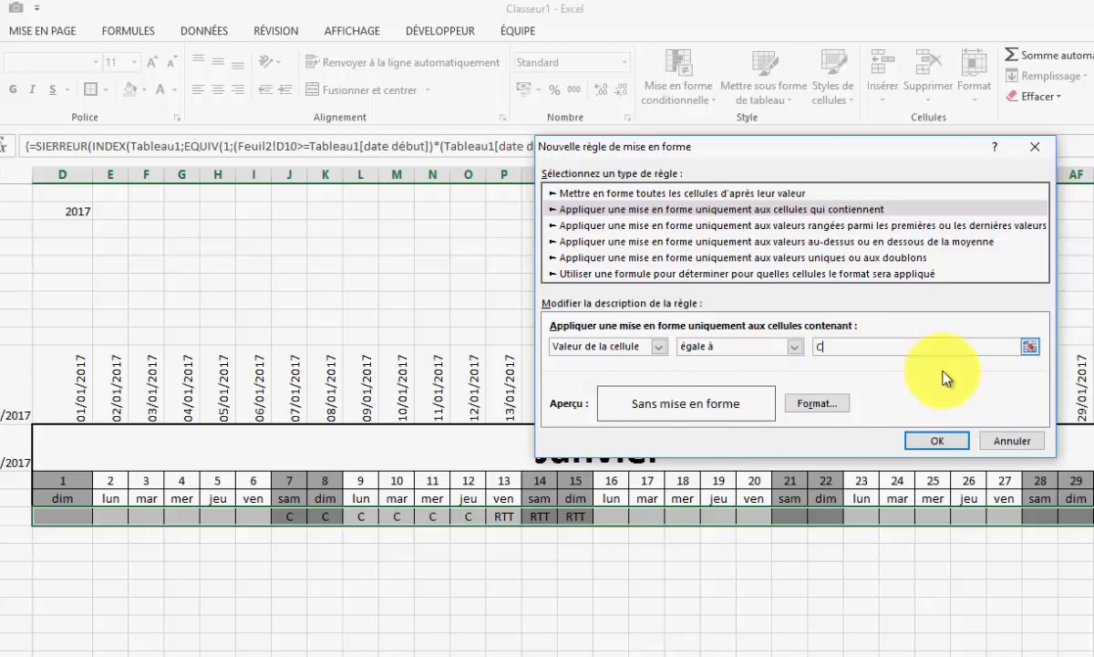
pyautogui.click(447, 299)
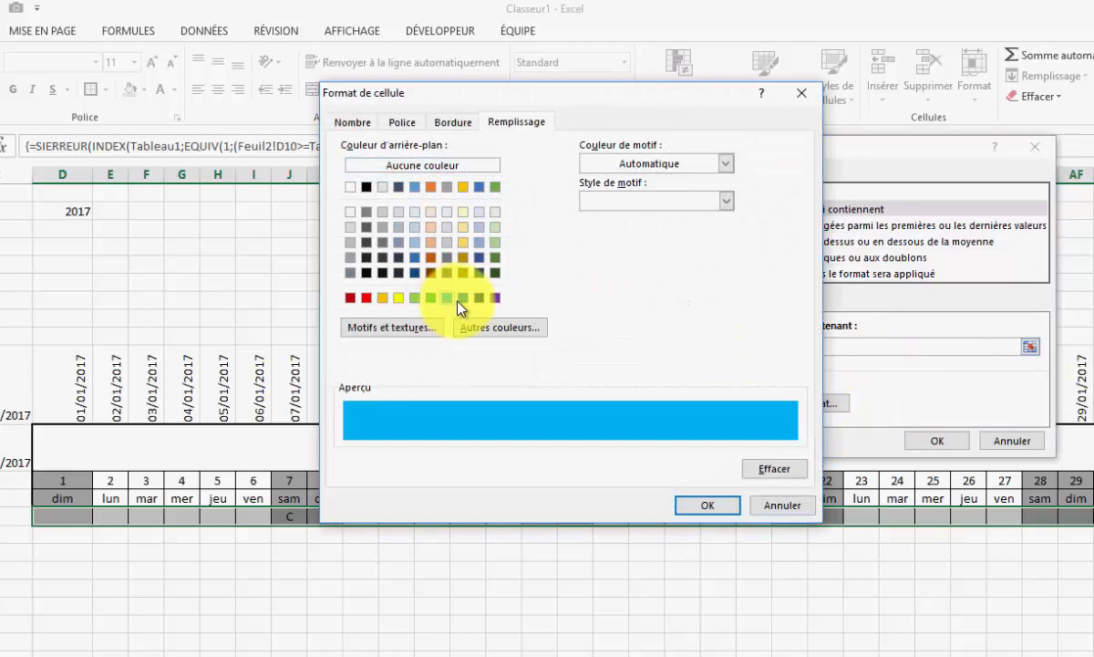
pyautogui.click(402, 122)
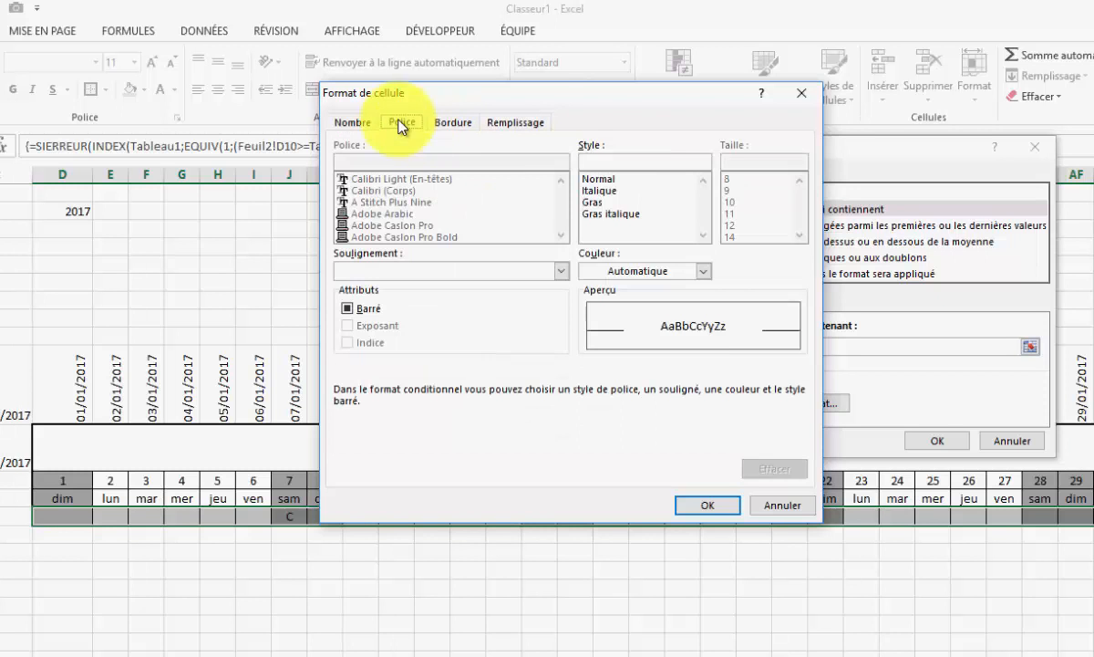
pyautogui.click(678, 277)
pyautogui.click(592, 332)
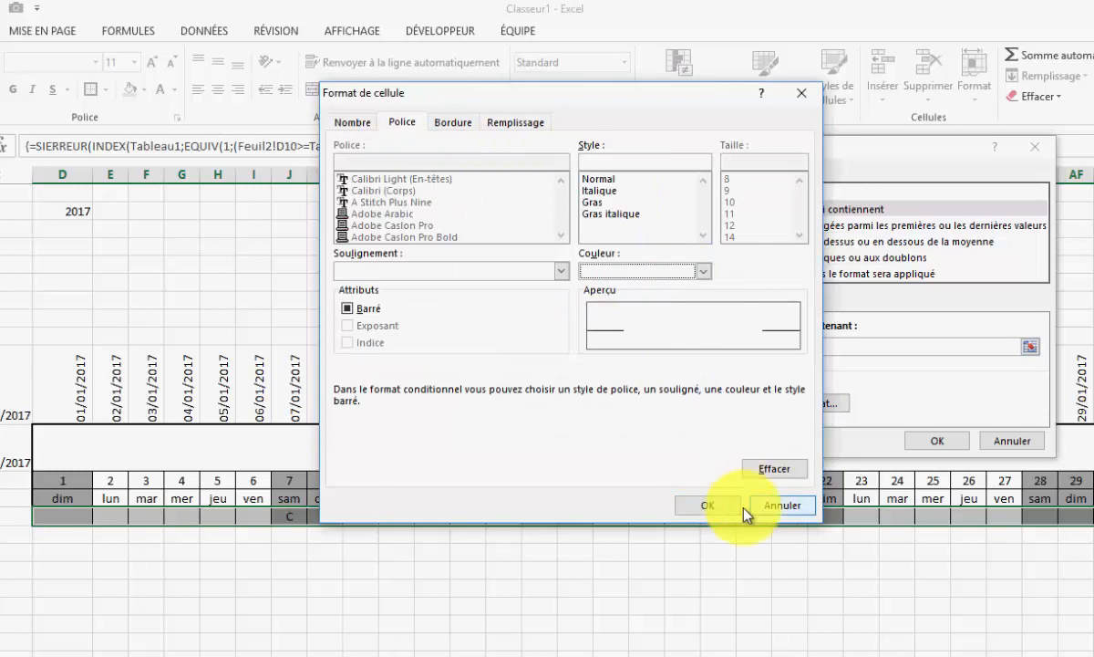
pyautogui.click(707, 504)
pyautogui.click(937, 440)
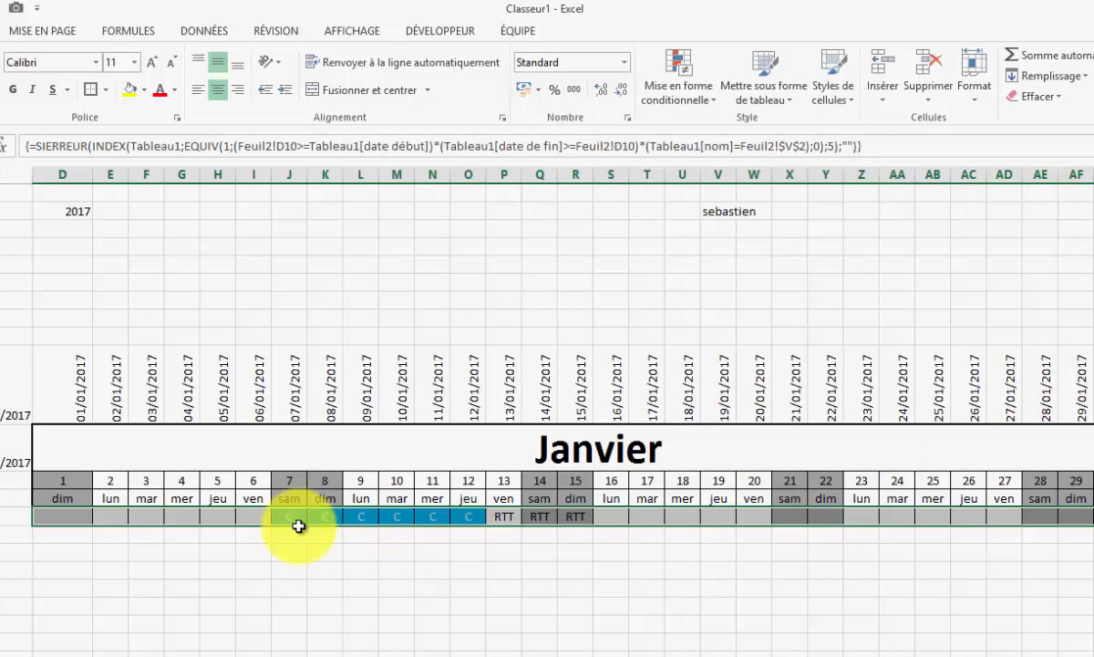
# Step: Create another conditional formatting rule for D14:AH14 with the condition cell value equal to RTT
pyautogui.click(678, 90)
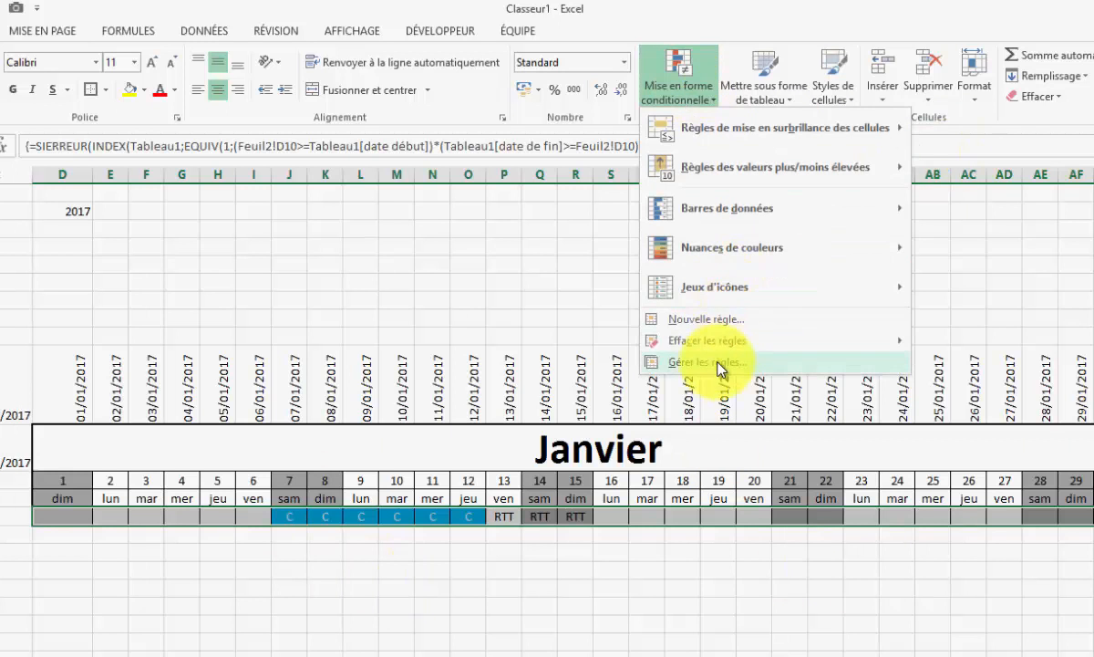
pyautogui.click(725, 321)
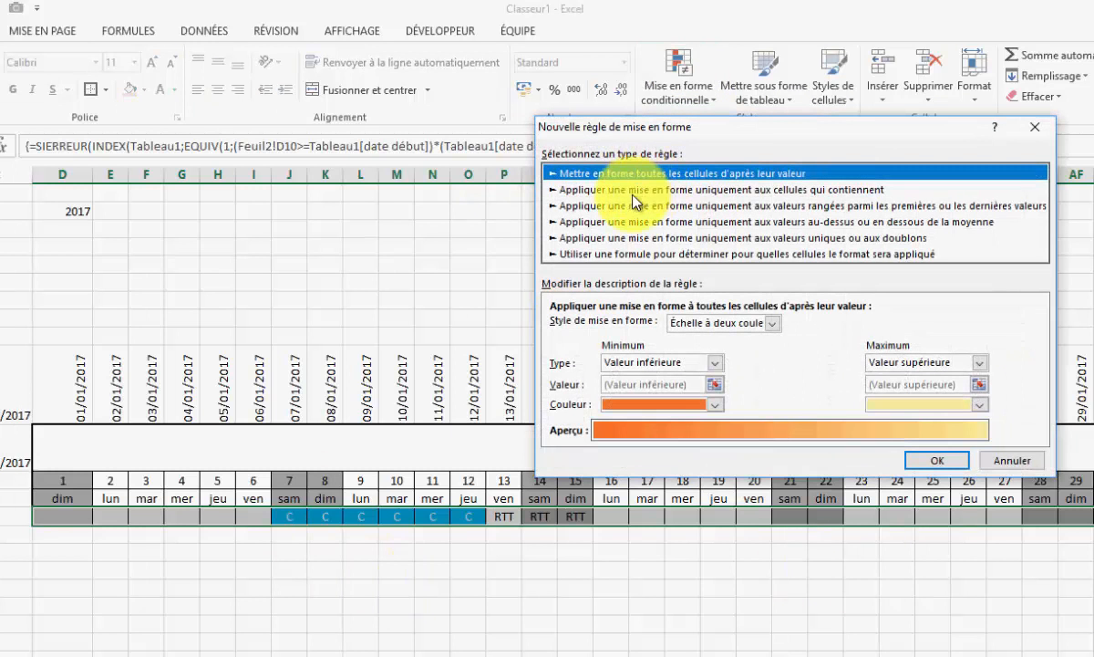
pyautogui.click(633, 194)
pyautogui.click(737, 327)
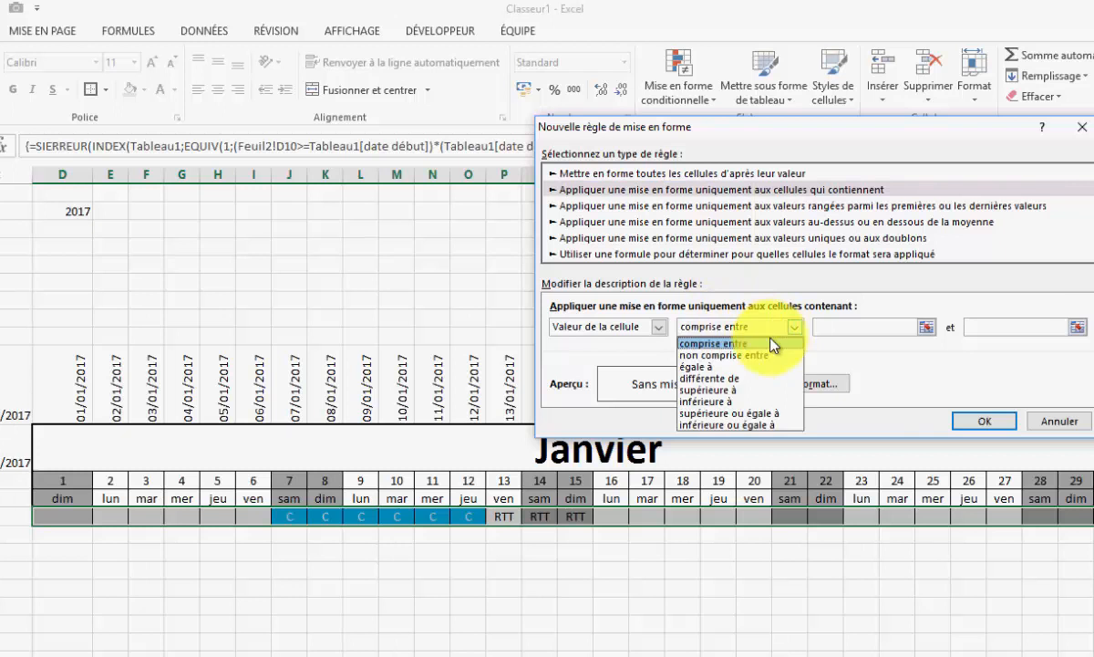
pyautogui.click(729, 368)
pyautogui.click(864, 331)
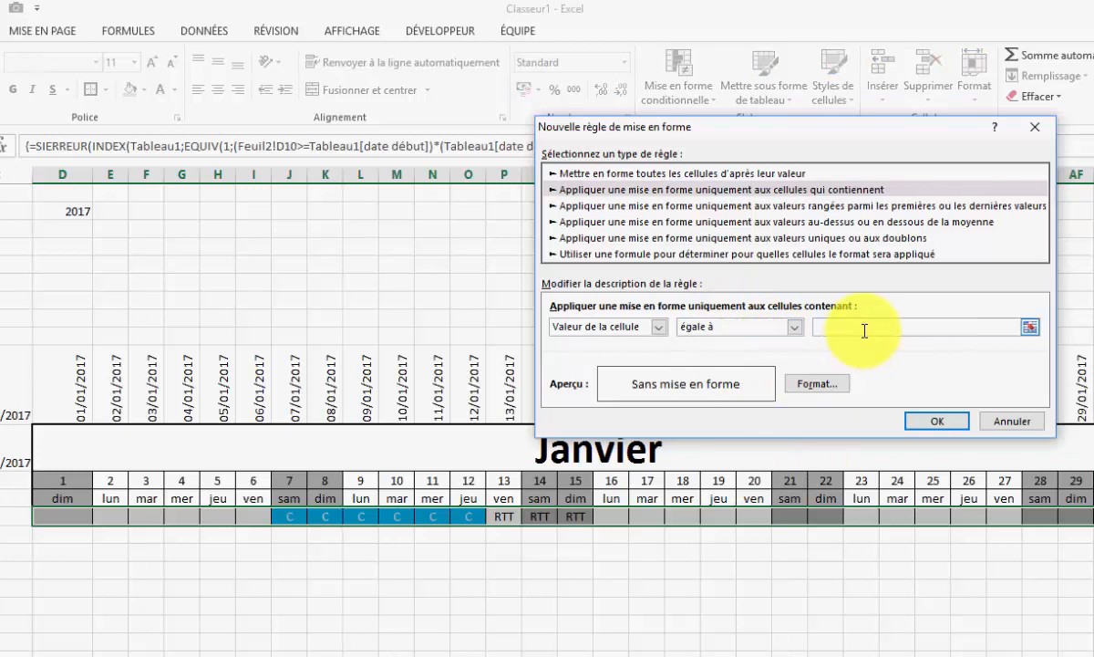
pyautogui.write('RTT')
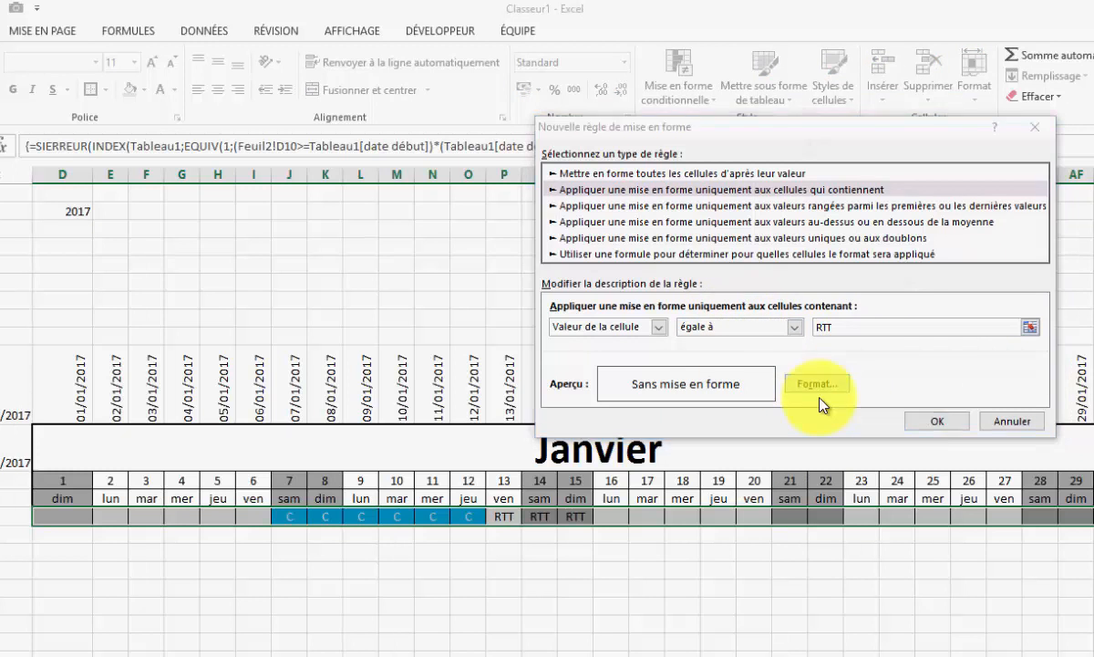
# Step: Format the RTT rule with a green fill and white font, and apply it
pyautogui.click(821, 384)
pyautogui.click(734, 82)
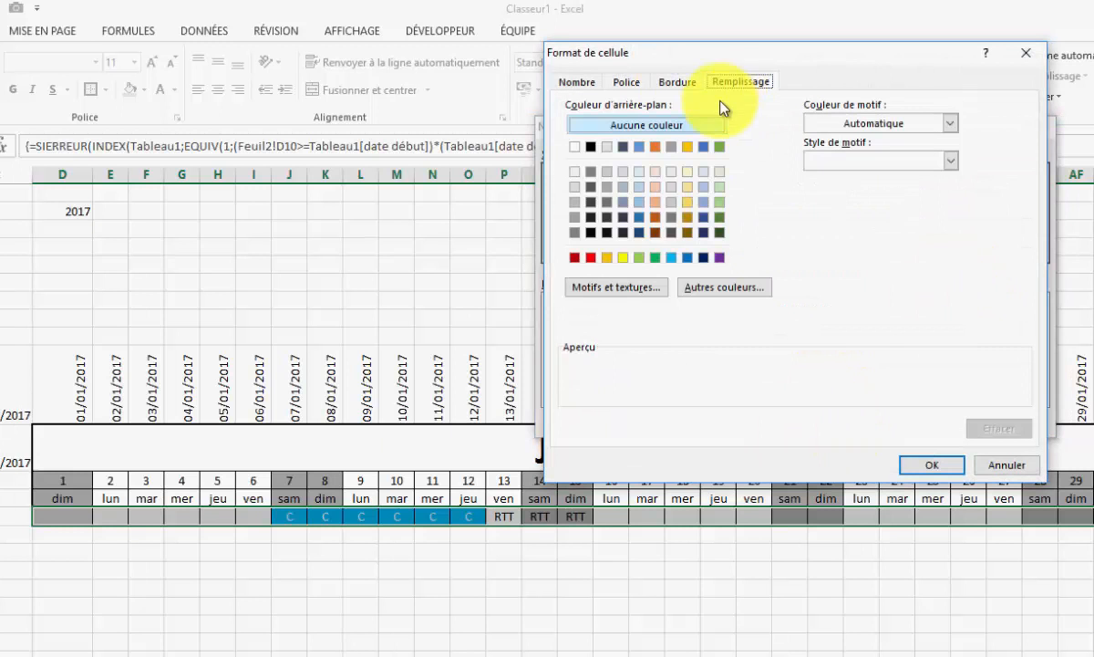
pyautogui.click(654, 257)
pyautogui.click(679, 84)
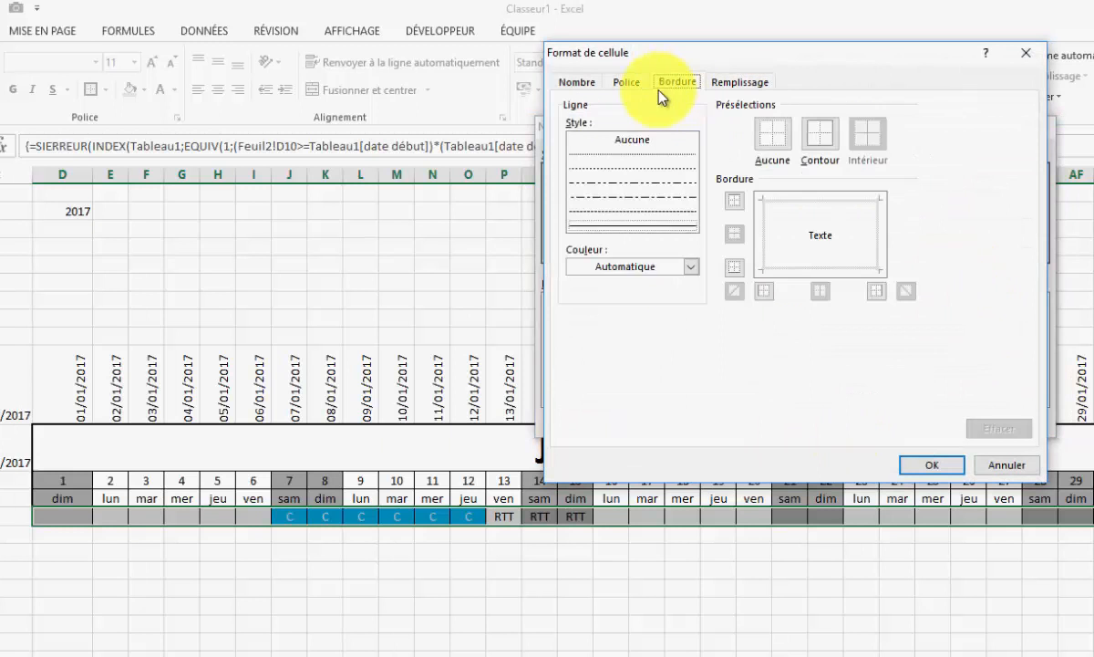
pyautogui.click(626, 82)
pyautogui.click(864, 232)
pyautogui.click(815, 293)
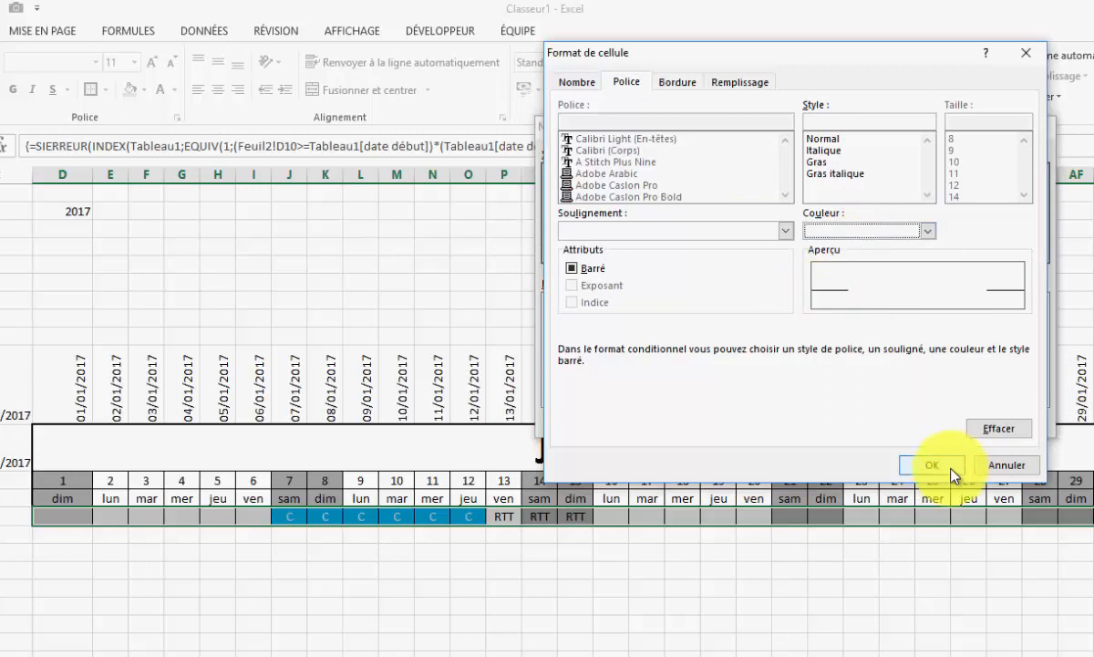
pyautogui.click(932, 464)
pyautogui.click(917, 421)
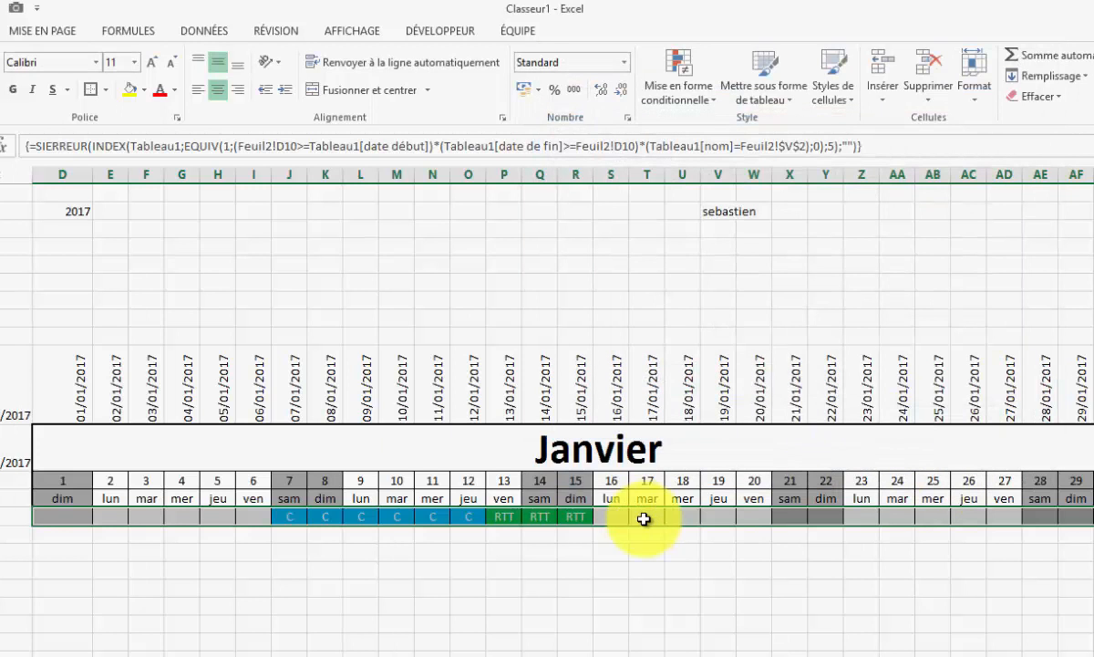
# Step: Create a third absence-code rule for D14:AH14 with the condition cell value equal to M
pyautogui.click(697, 109)
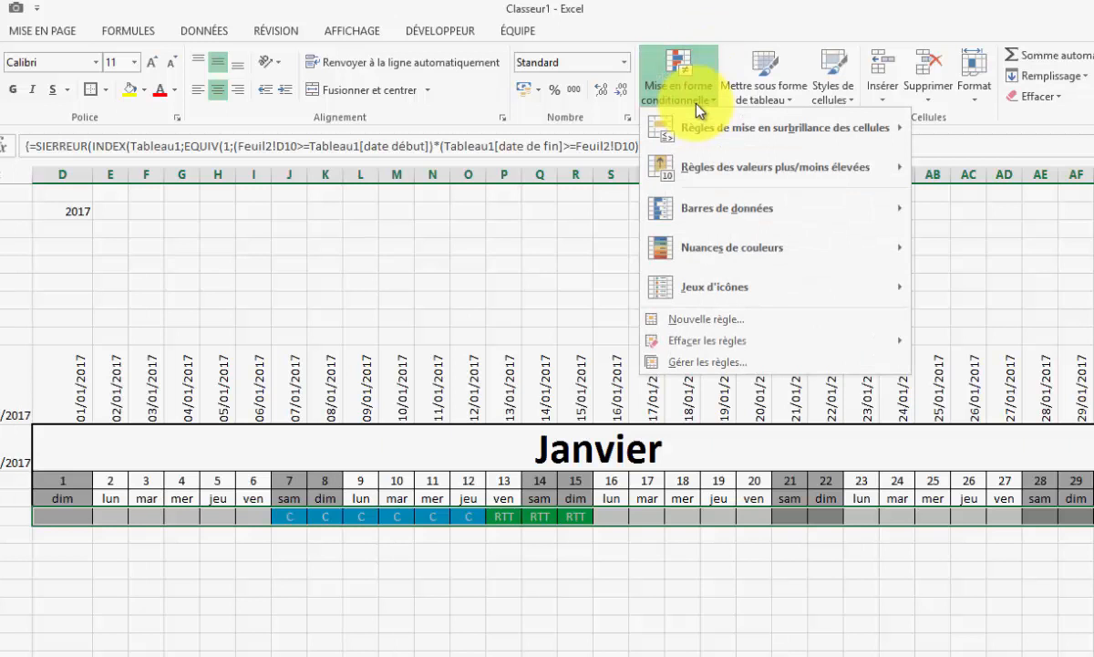
pyautogui.click(716, 374)
pyautogui.click(564, 211)
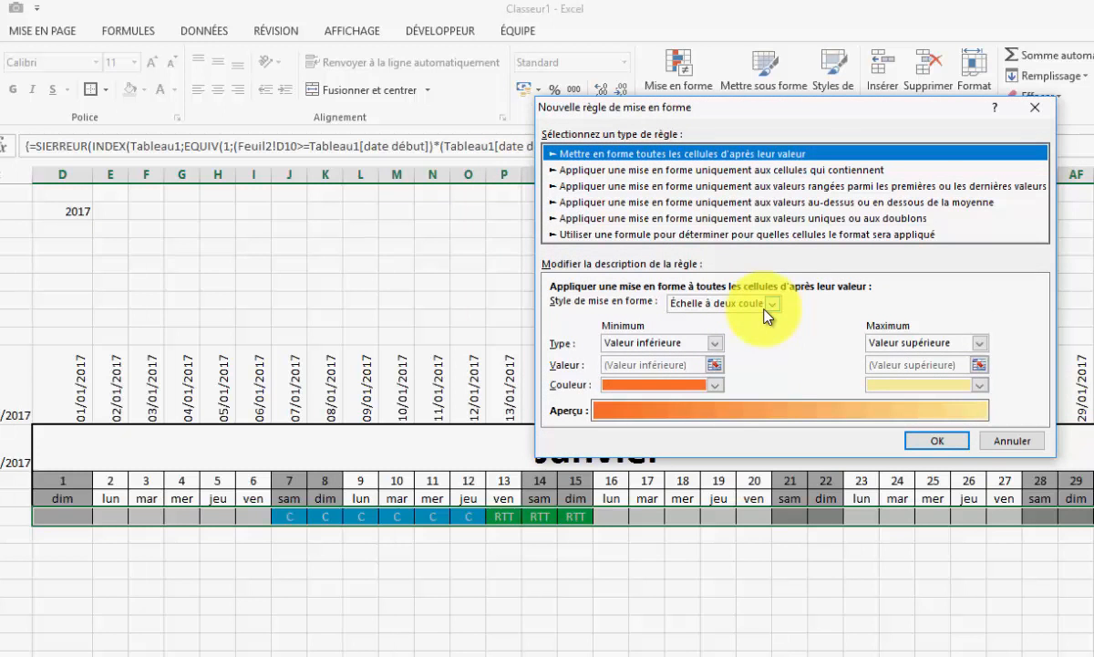
pyautogui.click(725, 172)
pyautogui.click(792, 307)
pyautogui.click(686, 340)
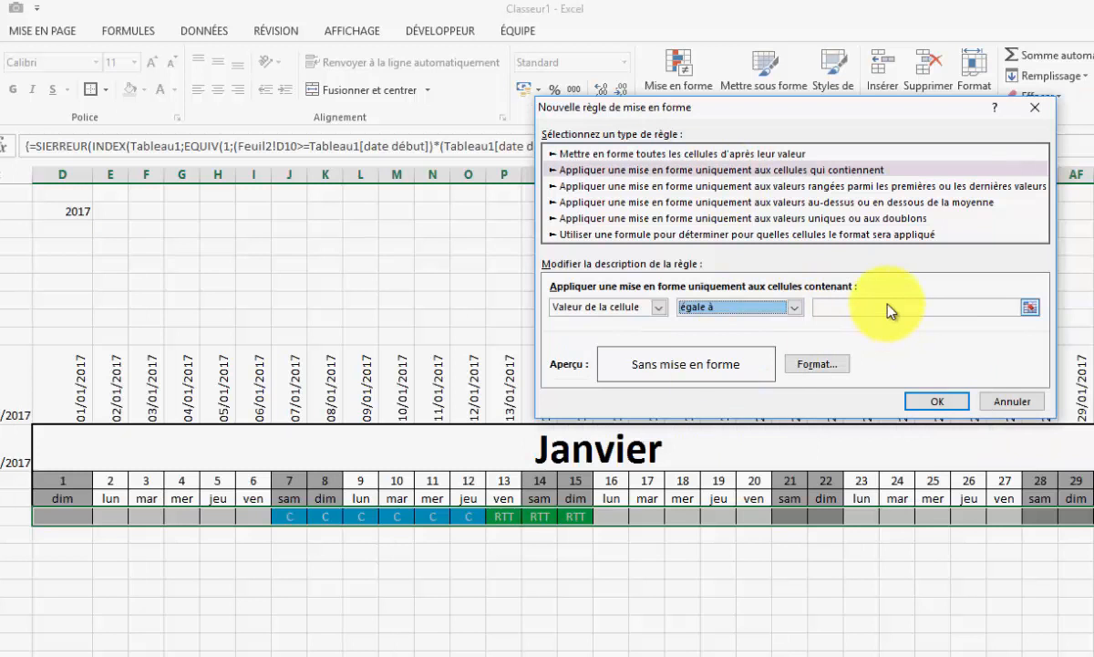
pyautogui.click(886, 308)
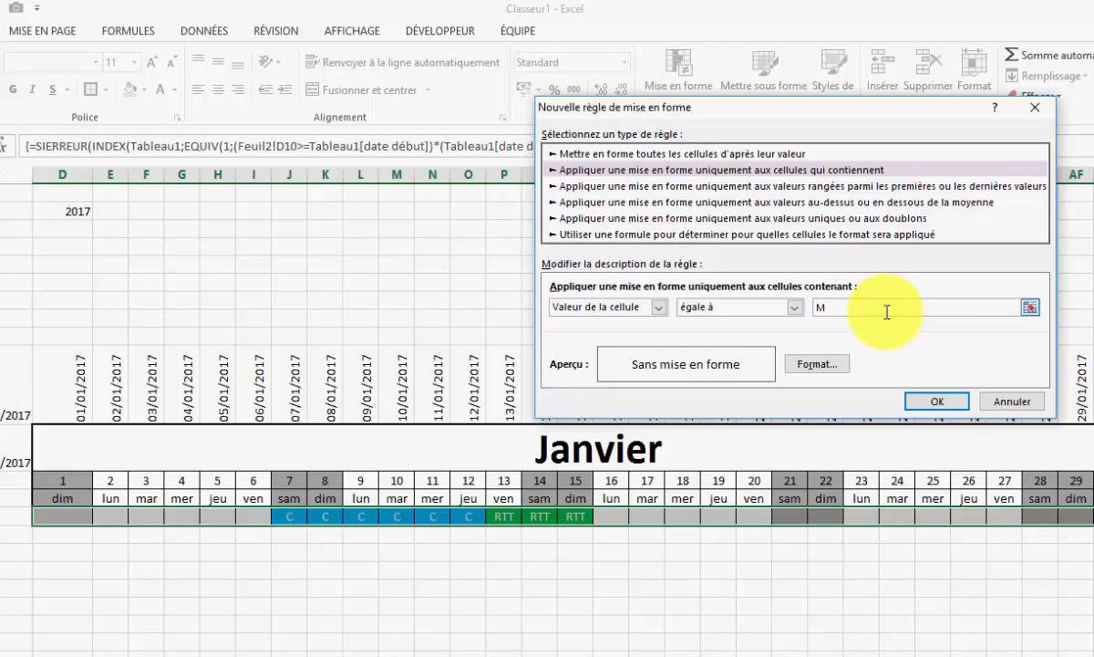
pyautogui.write('M')
# Step: Format the M rule with a red fill and white font, and apply all rules to the calendar row
pyautogui.click(816, 364)
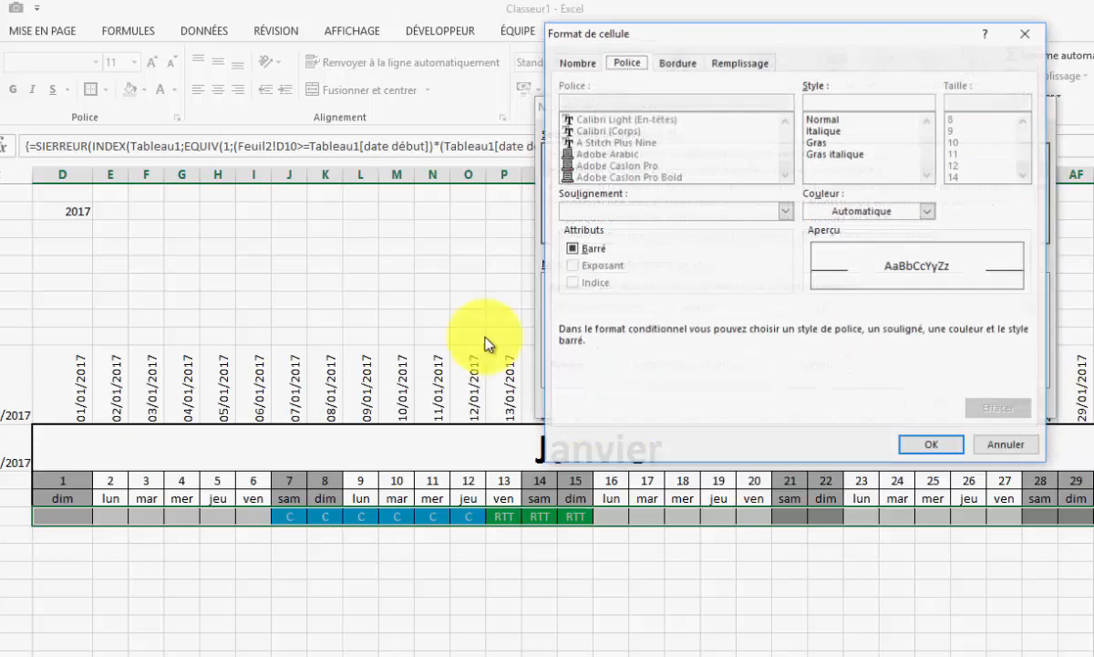
pyautogui.click(679, 62)
pyautogui.click(741, 62)
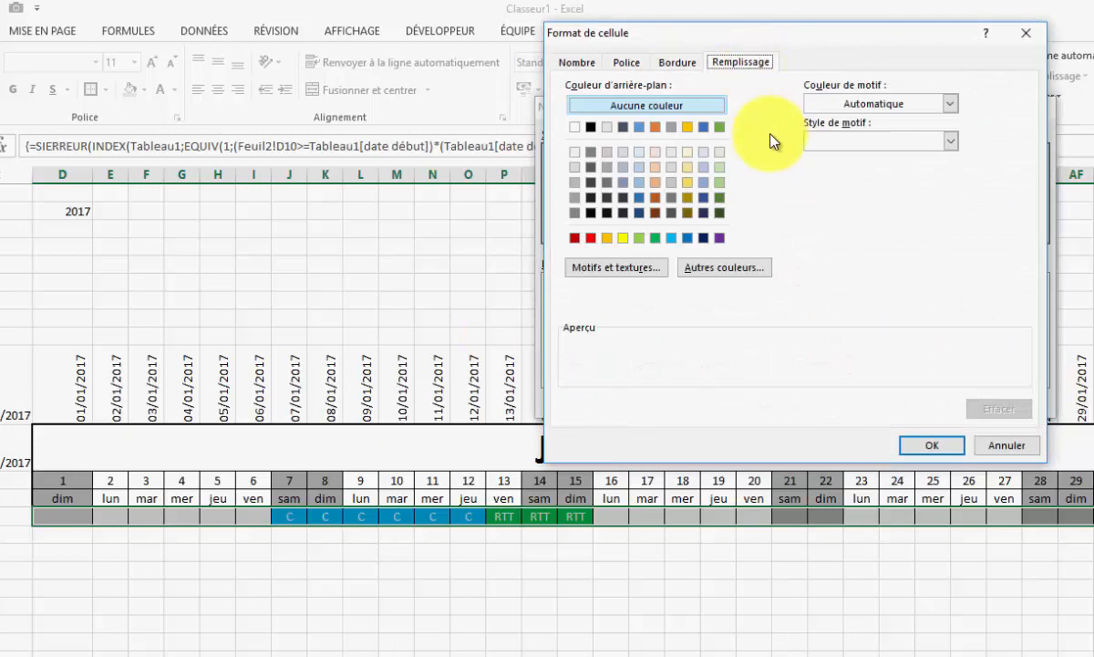
pyautogui.click(591, 238)
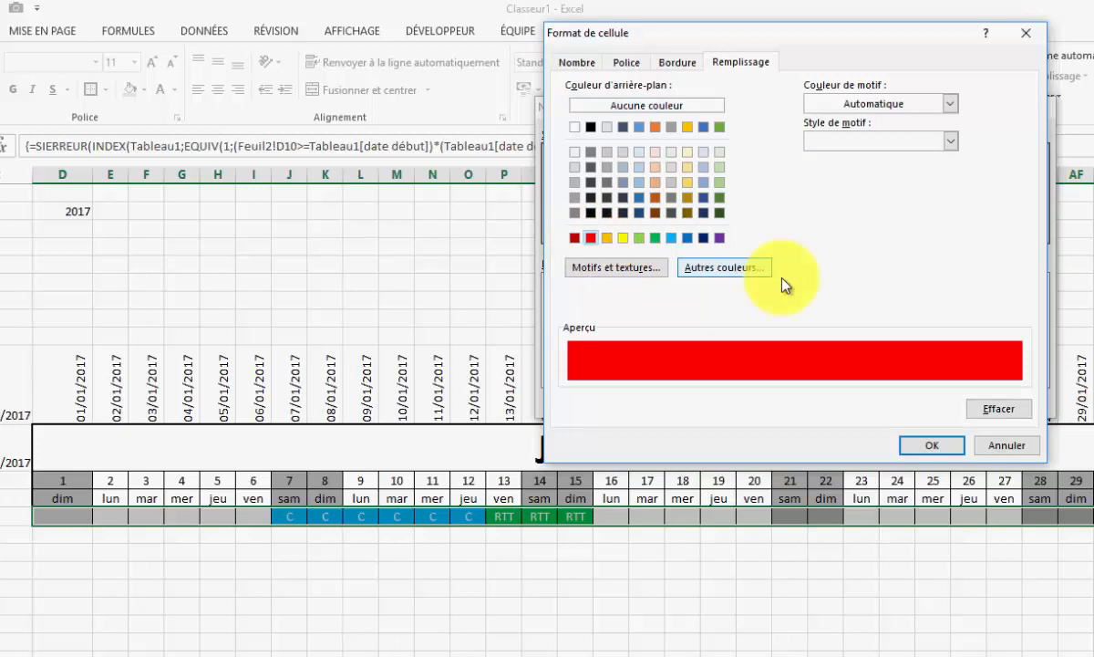
pyautogui.click(675, 62)
pyautogui.click(626, 62)
pyautogui.click(928, 210)
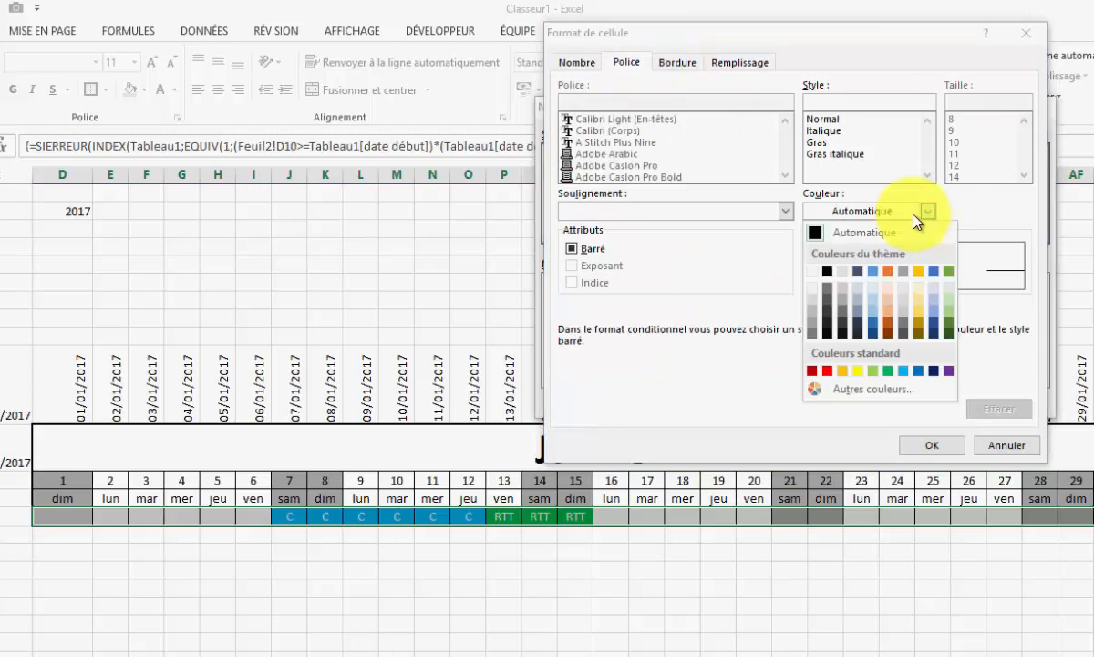
pyautogui.click(824, 273)
pyautogui.click(934, 446)
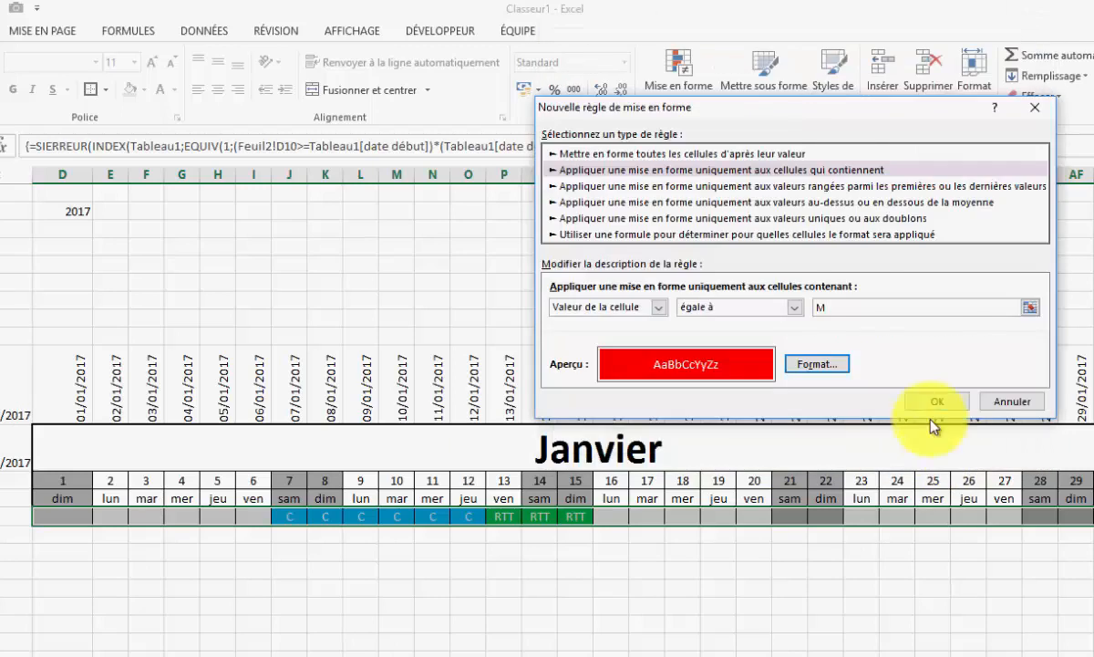
pyautogui.click(935, 401)
pyautogui.click(1053, 391)
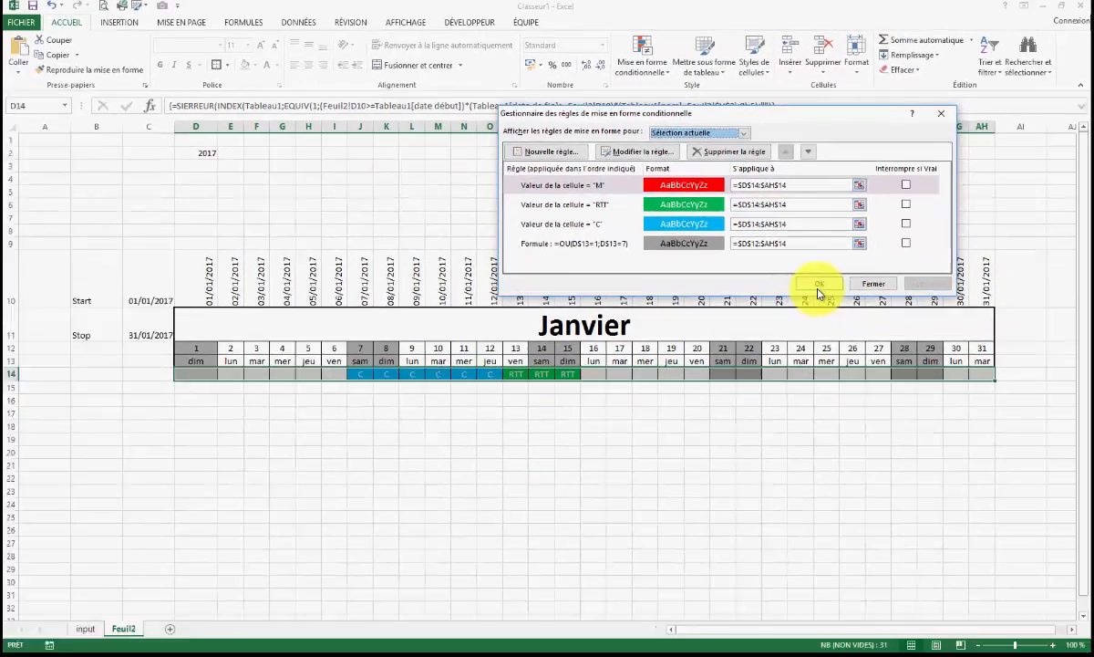
pyautogui.click(819, 286)
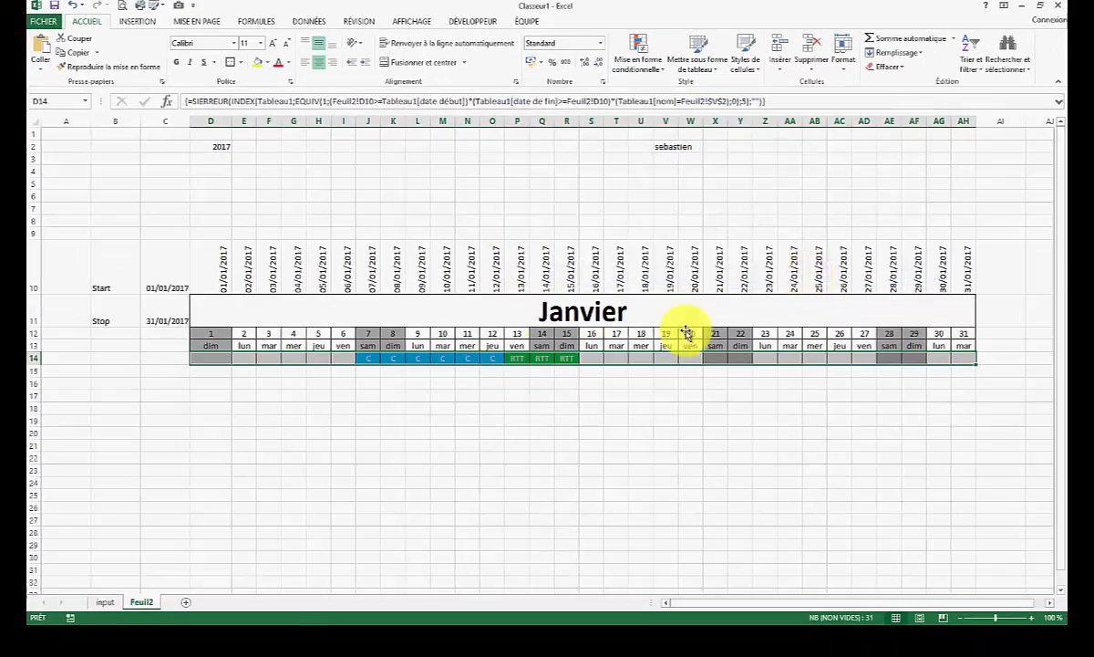
# Step: Replace the employee name in V2 with another employee's first name
pyautogui.click(673, 155)
pyautogui.write('da')
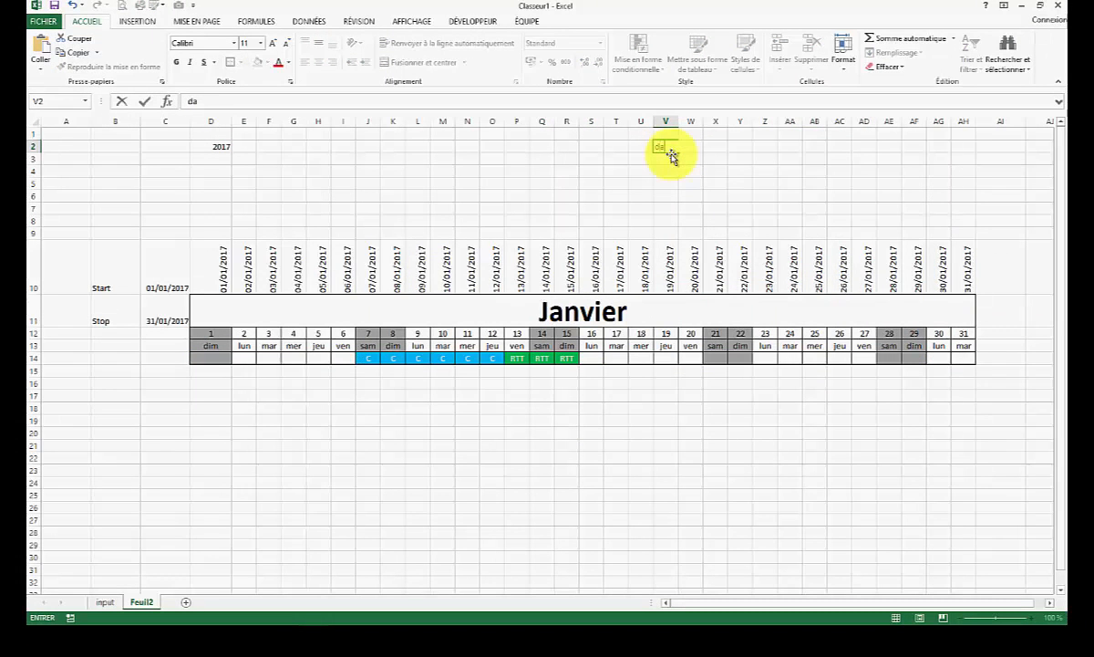
pyautogui.write('niel')
pyautogui.press('Return')
pyautogui.click(616, 395)
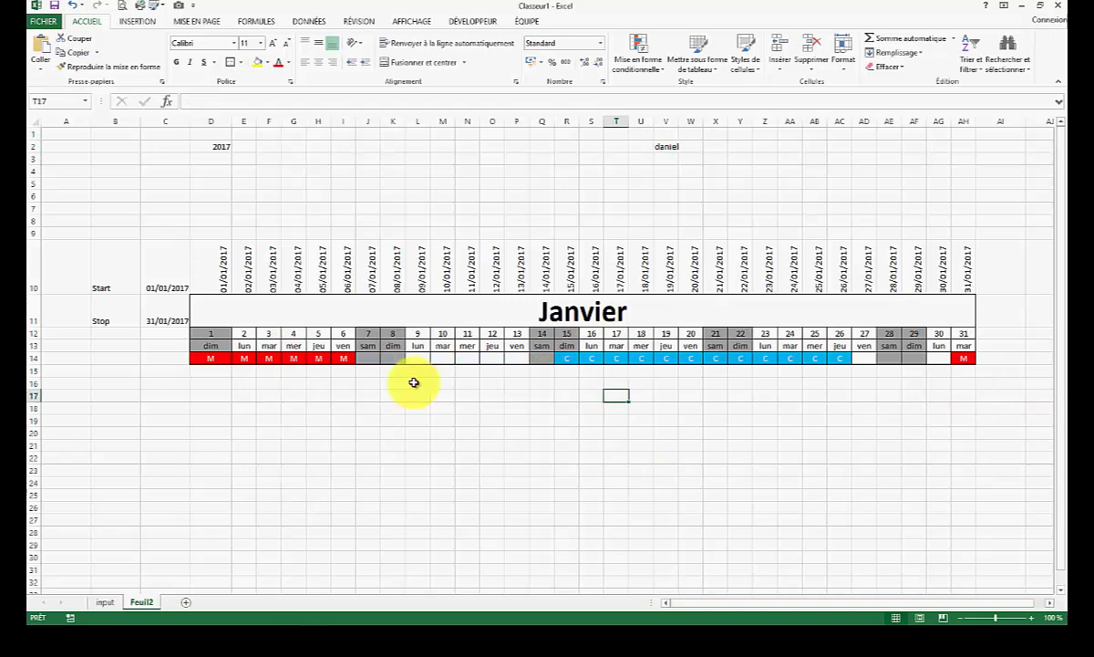
# Step: Examine how the M and C codes in row 14 fall on weekdays and weekend days
pyautogui.click(689, 370)
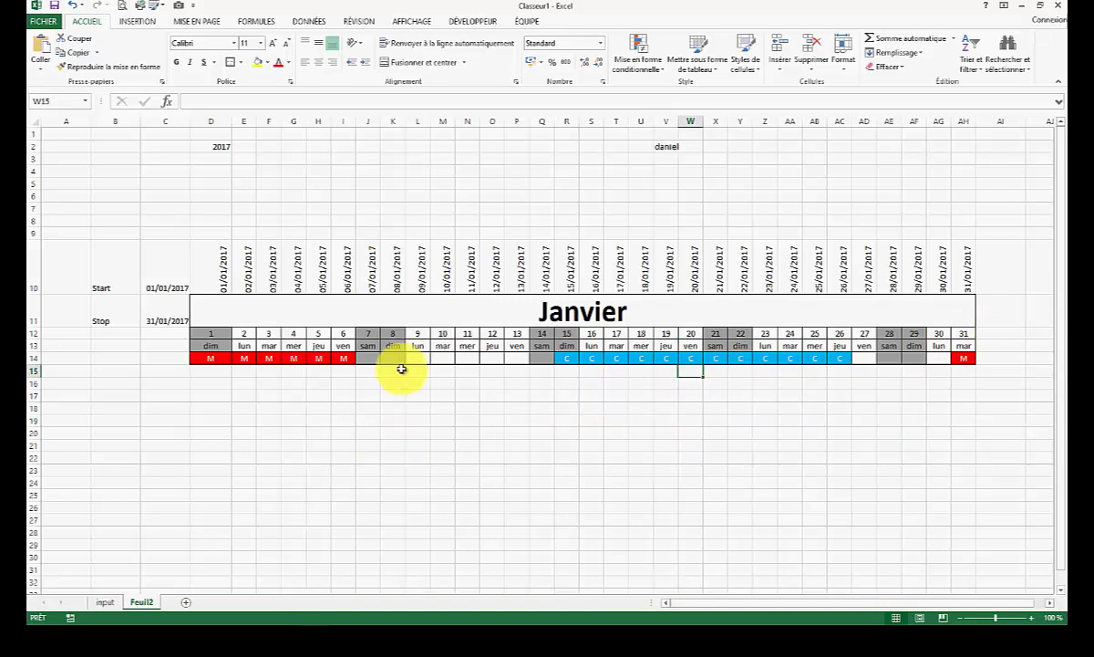
pyautogui.click(338, 359)
pyautogui.click(318, 359)
pyautogui.click(294, 360)
pyautogui.click(274, 360)
pyautogui.click(248, 360)
pyautogui.click(667, 359)
pyautogui.click(716, 370)
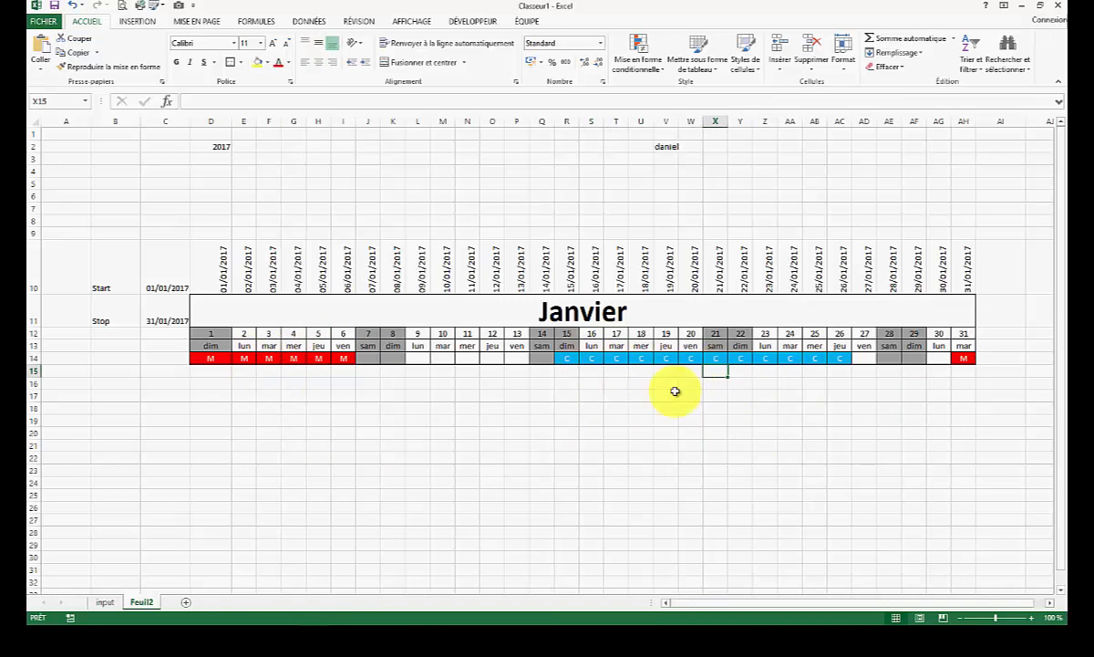
pyautogui.click(572, 361)
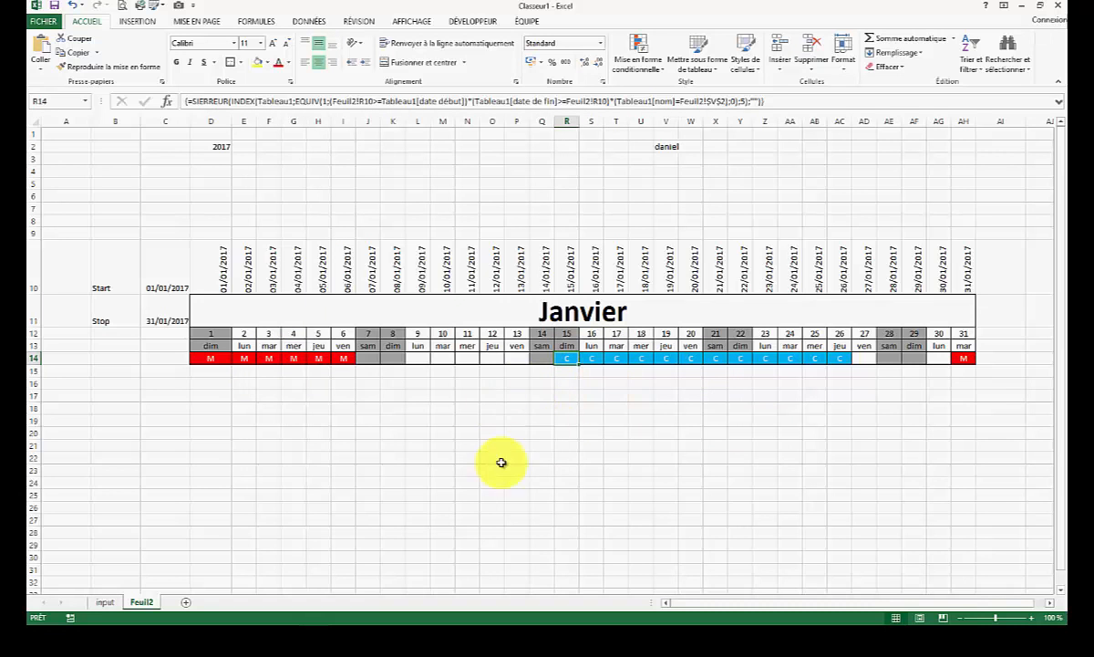
# Step: Insert the weekend test SI(OU(D13=1;D13=7); in front of SIERREUR in D14's formula
pyautogui.click(226, 359)
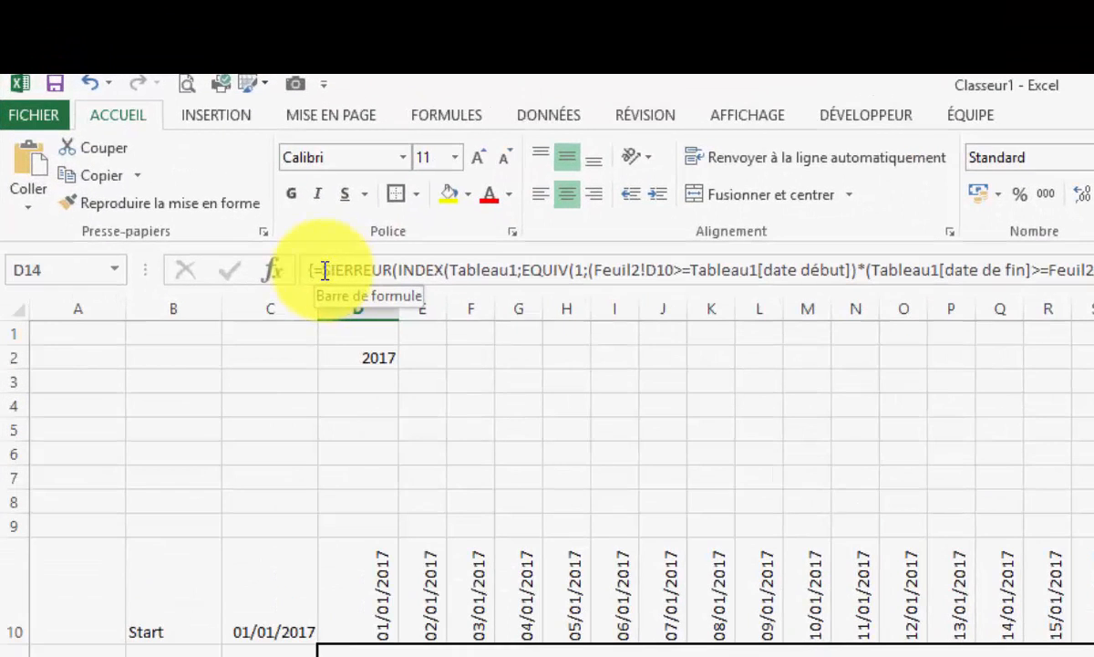
pyautogui.click(325, 269)
pyautogui.write('si(')
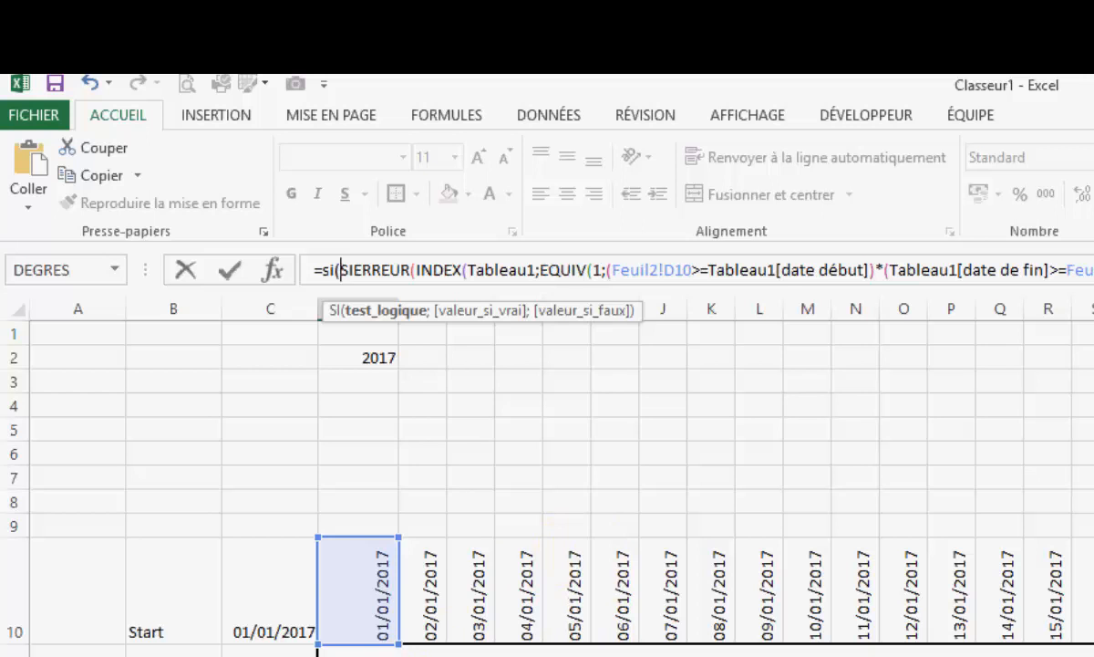
pyautogui.write('d13')
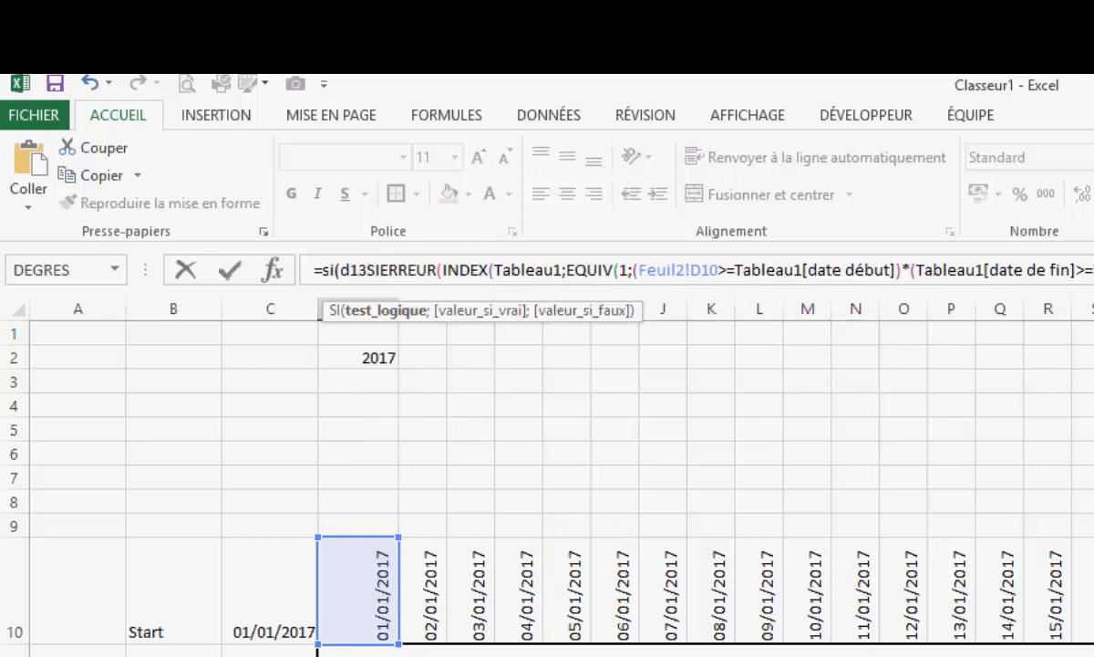
pyautogui.write('=')
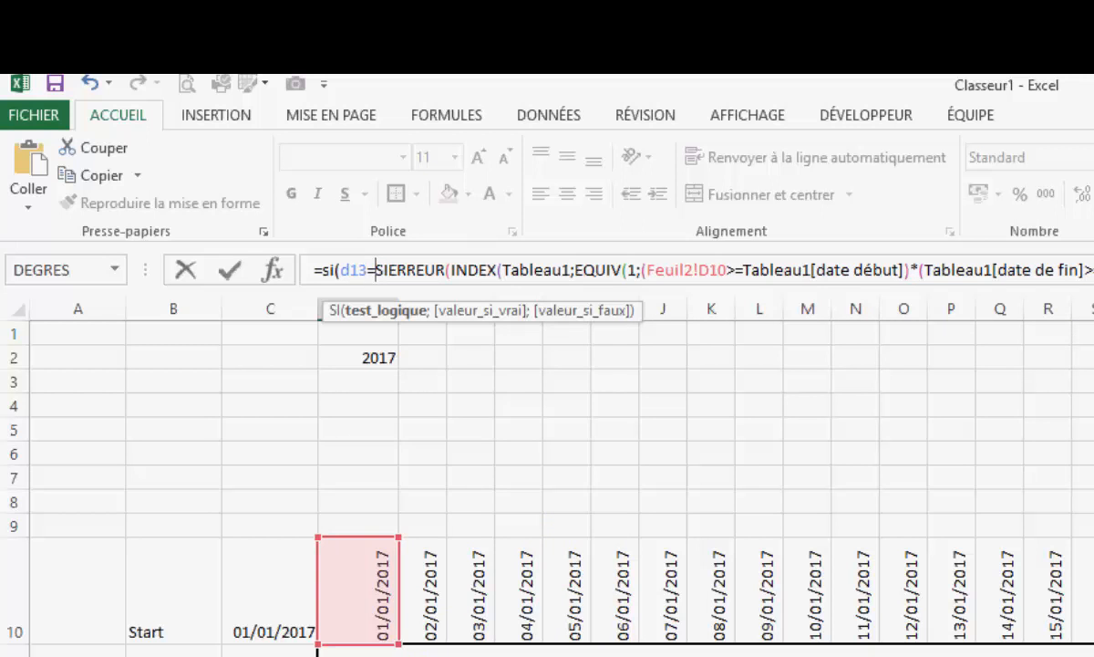
pyautogui.write('1')
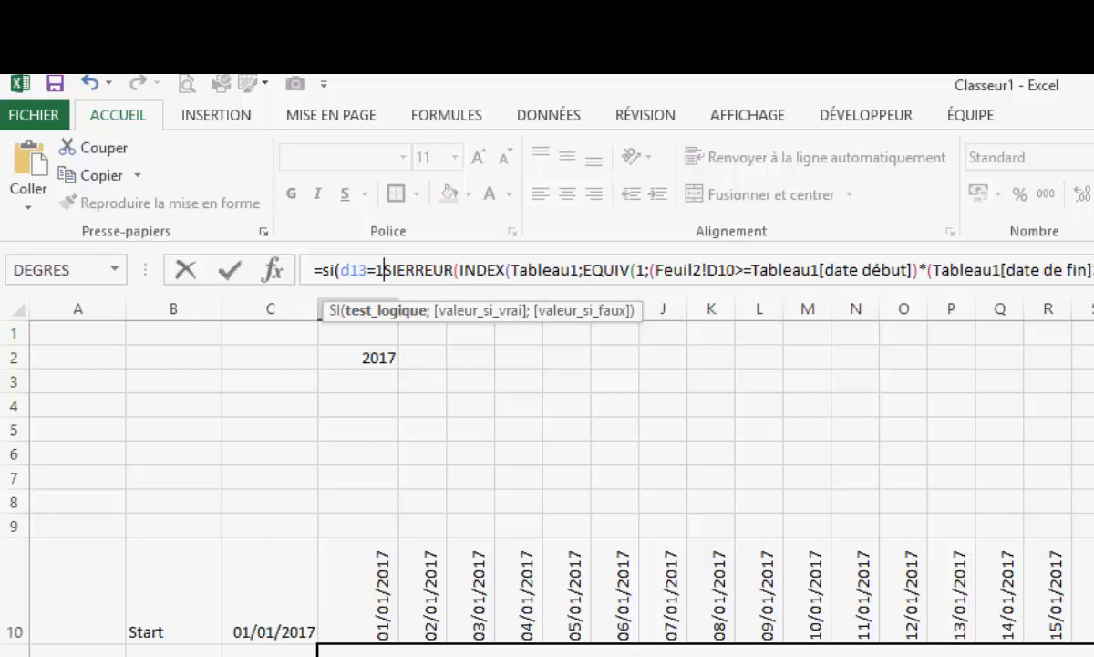
pyautogui.click(340, 270)
pyautogui.write('ou(')
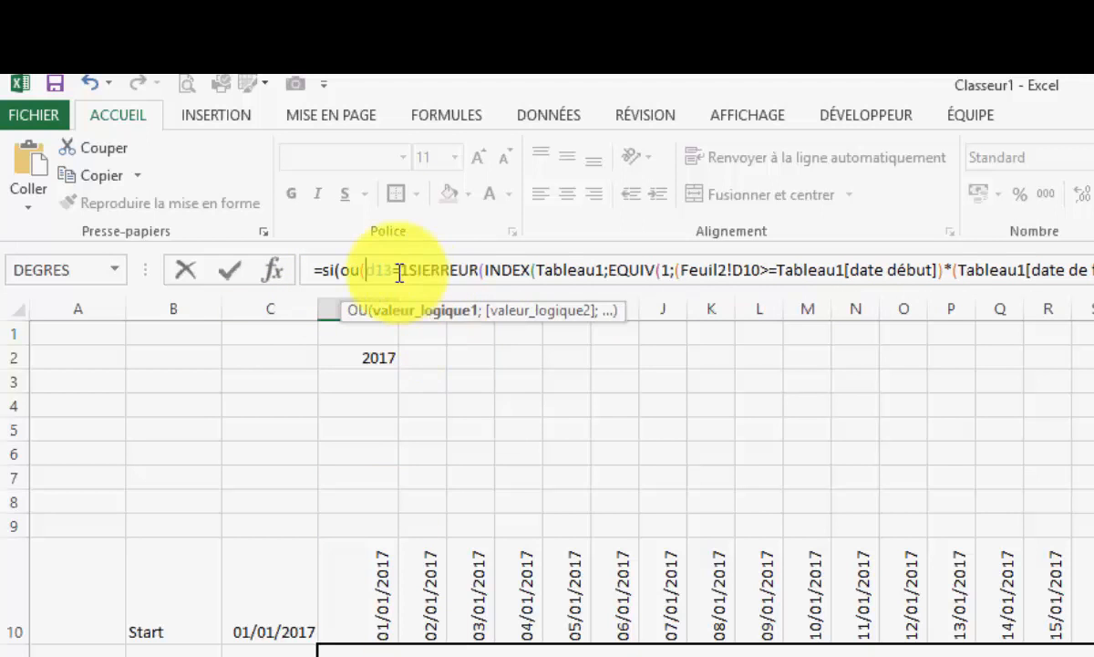
pyautogui.click(413, 275)
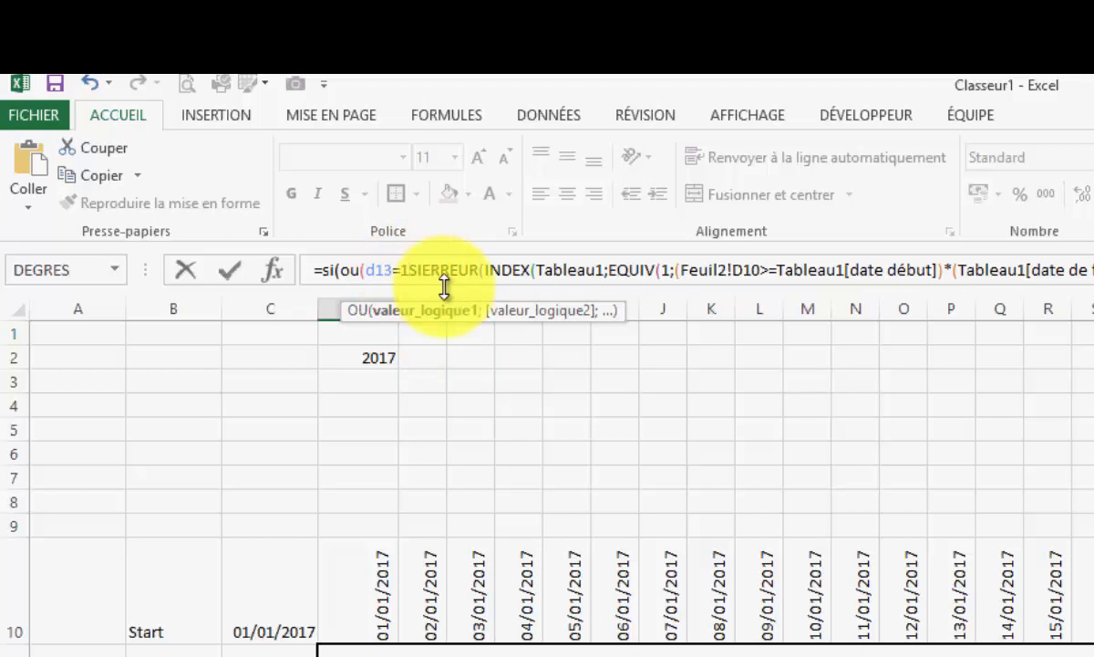
pyautogui.write(';d13=7')
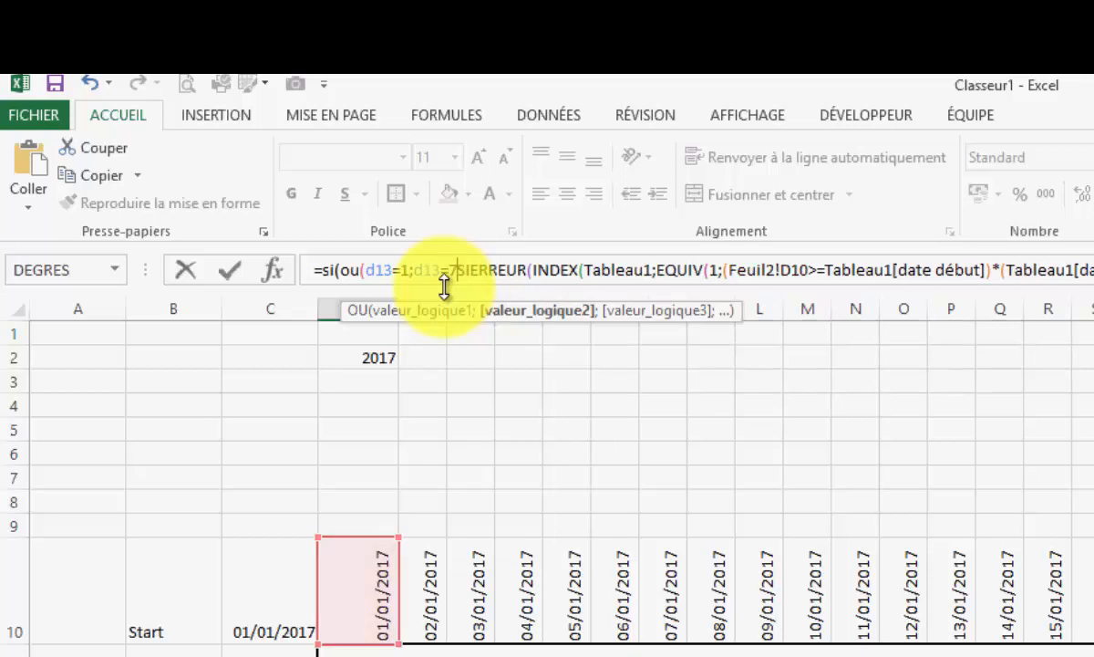
pyautogui.write(');')
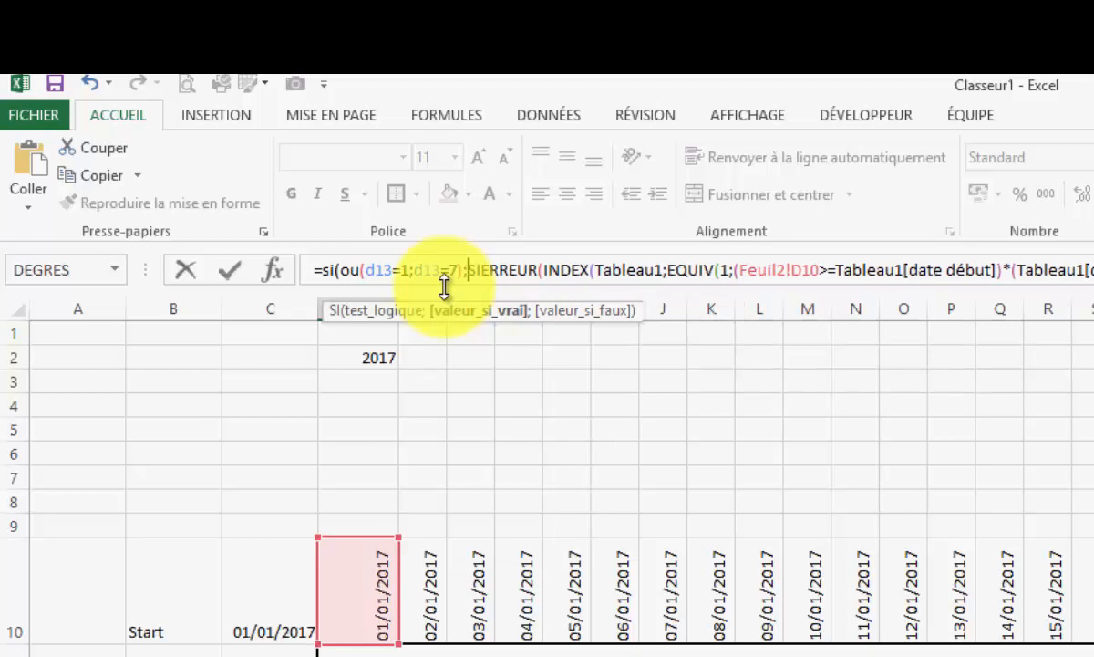
# Step: Complete D14's SI with "" when true and the SIERREUR lookup when false, and enter it as an array formula
pyautogui.write('""')
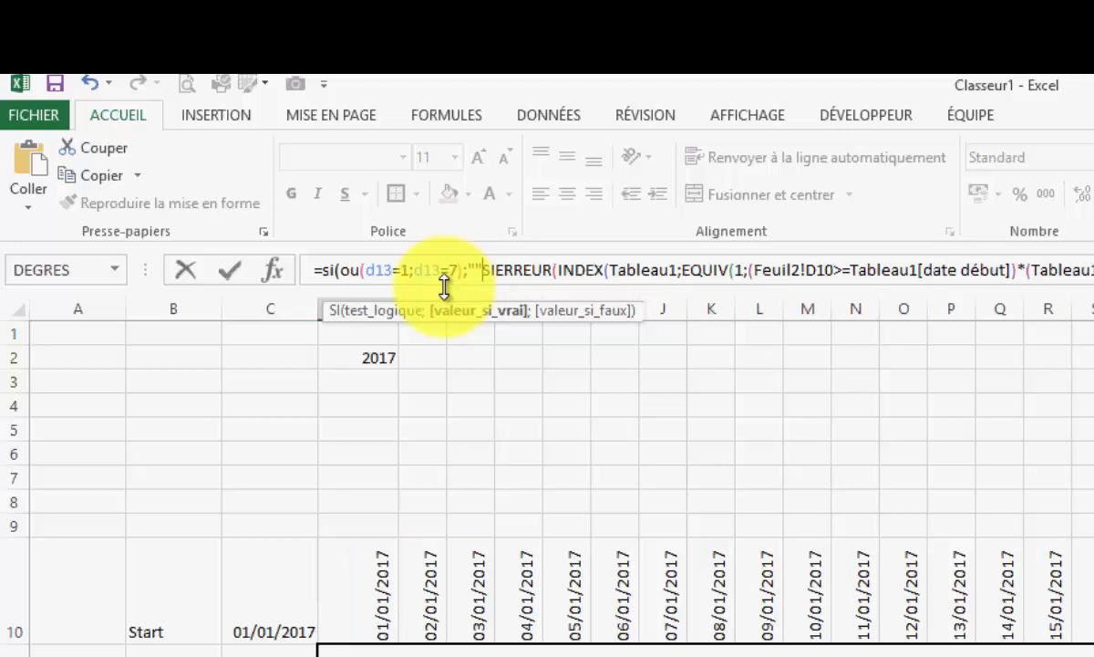
pyautogui.write(';')
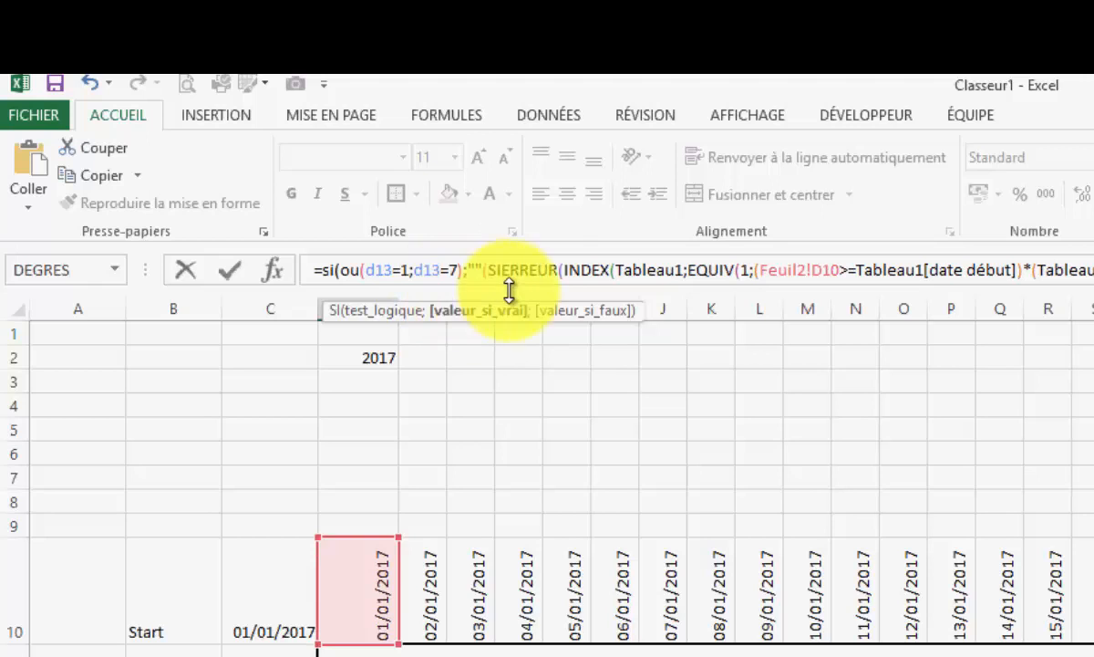
pyautogui.write(';0);5);"')
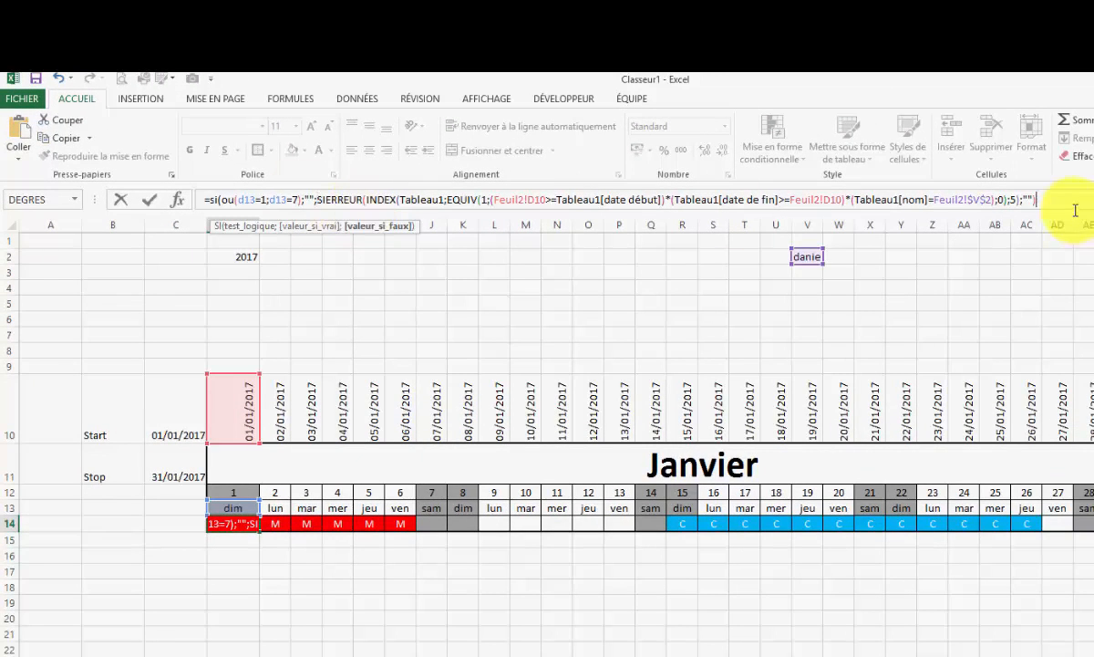
pyautogui.click(1075, 209)
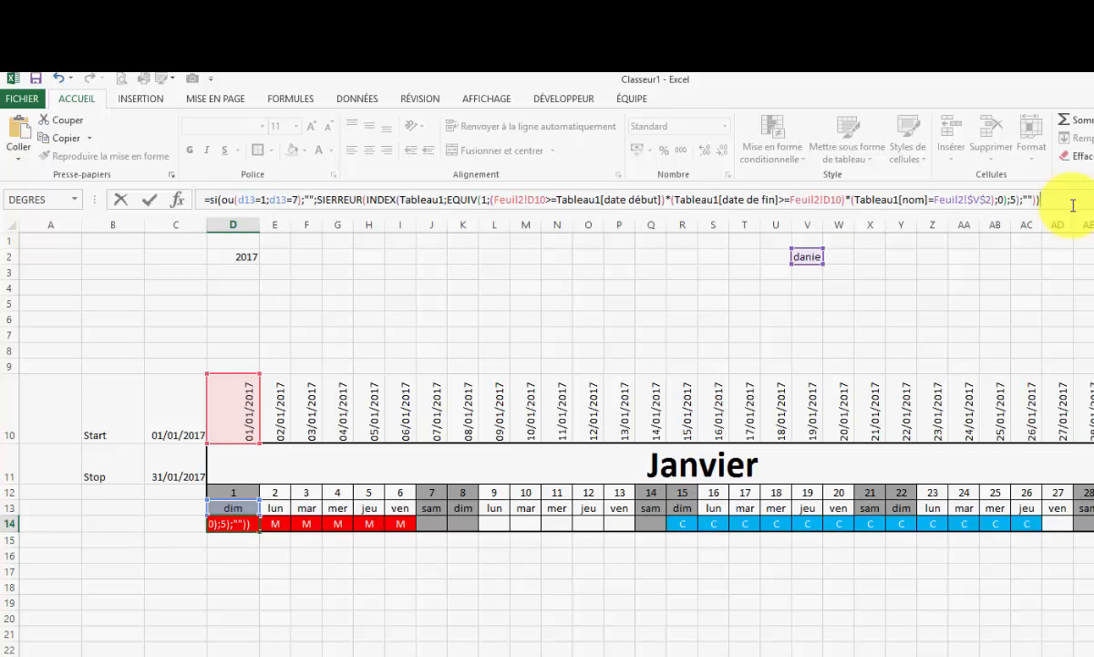
pyautogui.hotkey('ctrl', 'shift', 'Return')
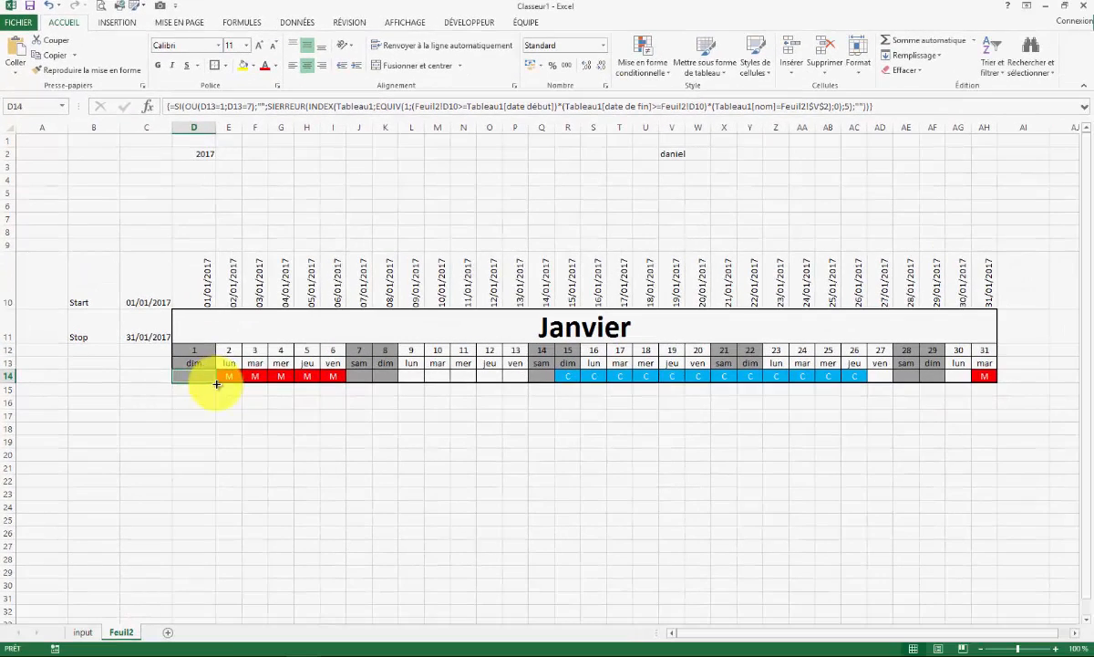
# Step: Fill the D14 formula across the row to AH14
pyautogui.moveTo(244, 481); pyautogui.dragTo(1093, 481)
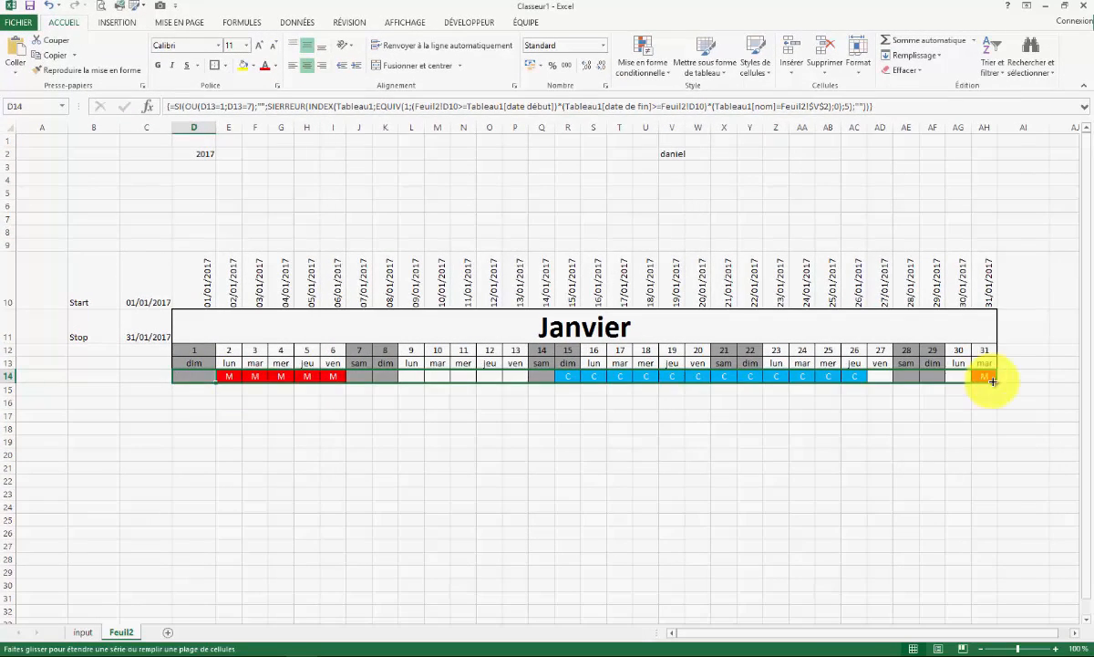
pyautogui.moveTo(992, 382); pyautogui.dragTo(994, 382)
pyautogui.click(874, 491)
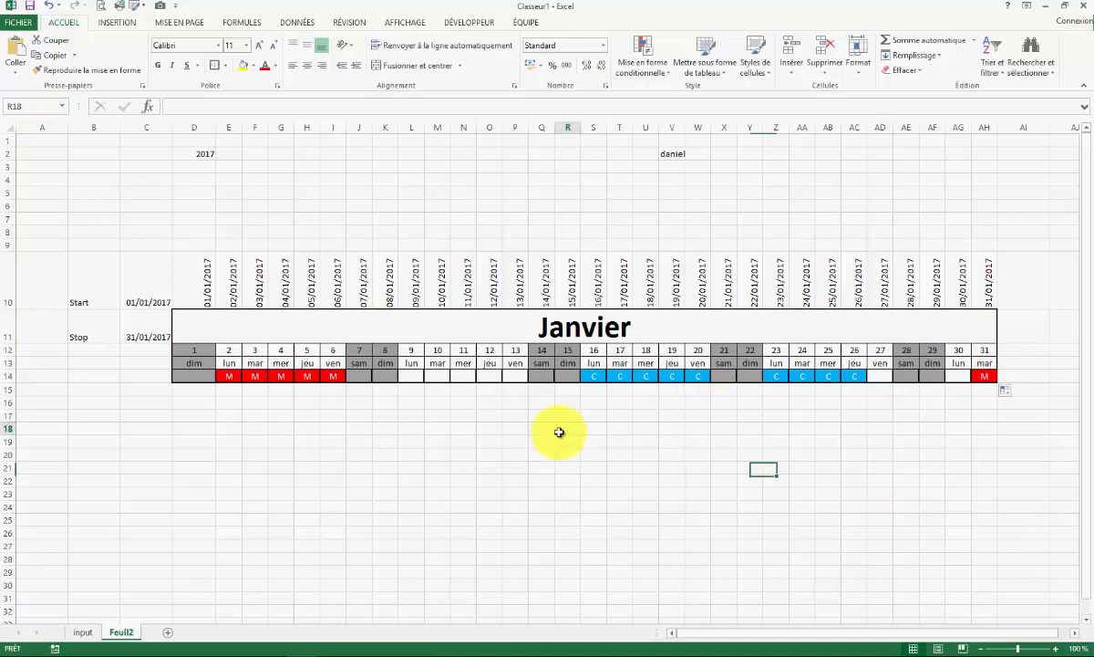
# Step: Apply all borders to the day number, weekday and absence rows in D12:AH14
pyautogui.moveTo(186, 374); pyautogui.dragTo(981, 351)
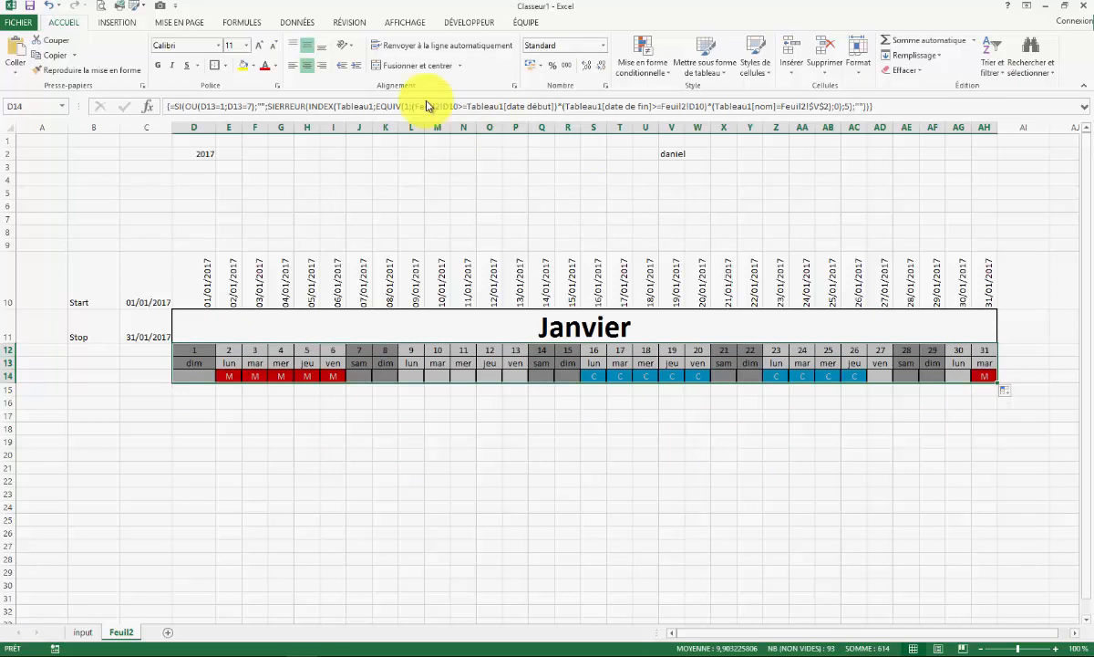
pyautogui.click(225, 67)
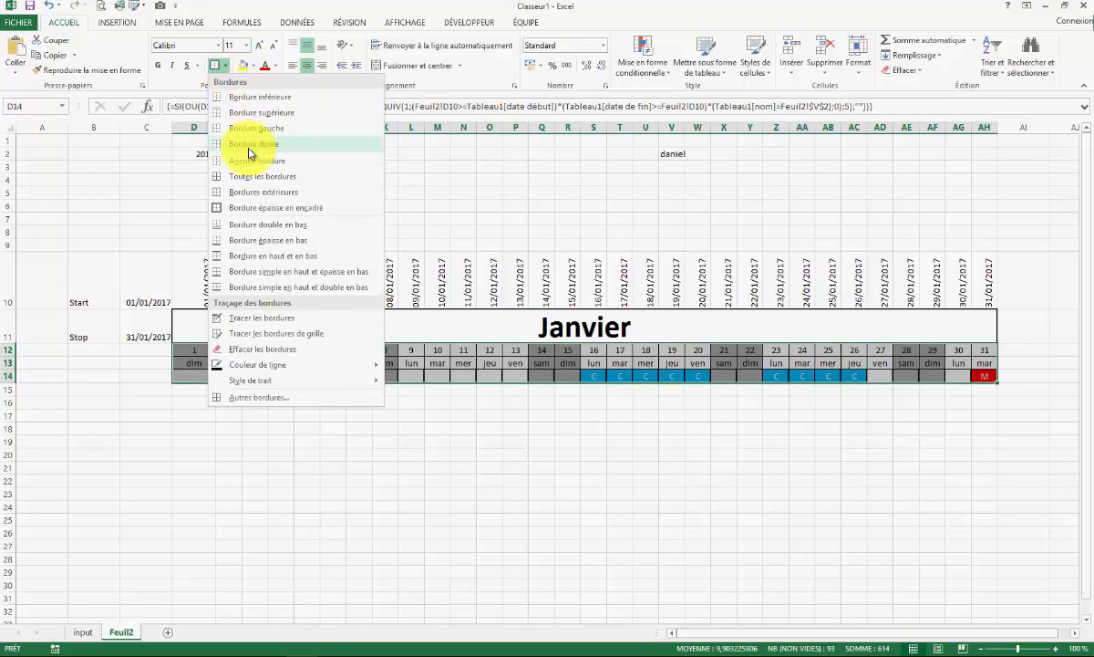
pyautogui.click(255, 180)
pyautogui.click(333, 454)
# Step: Apply a thick outside border around the whole January block, D11:AH14
pyautogui.moveTo(233, 326); pyautogui.dragTo(831, 374)
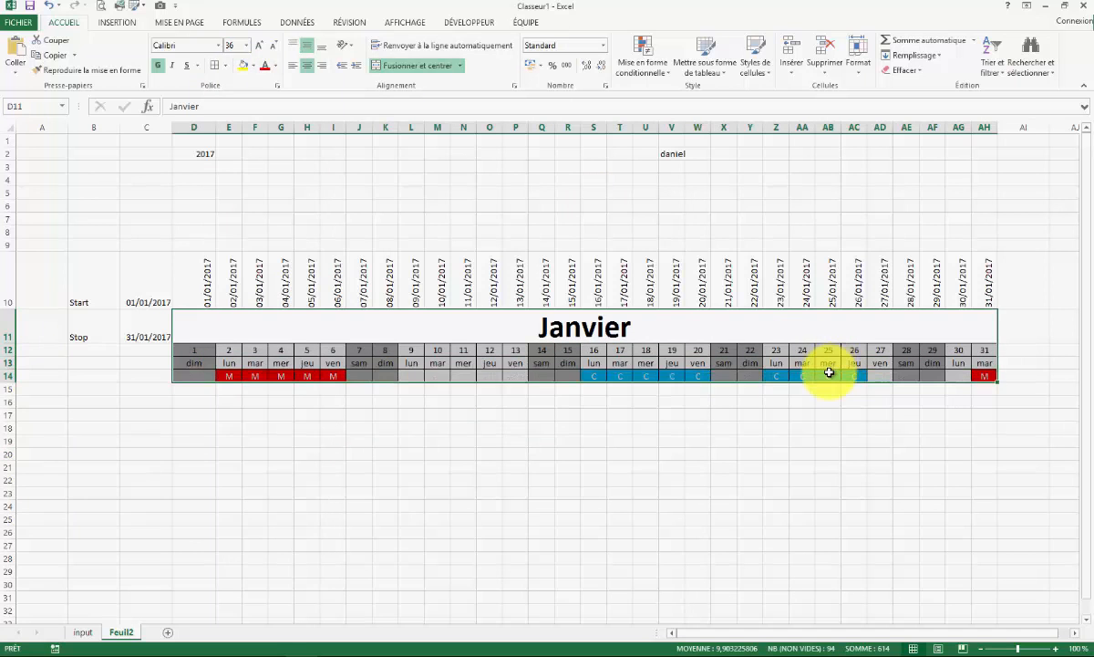
pyautogui.click(225, 65)
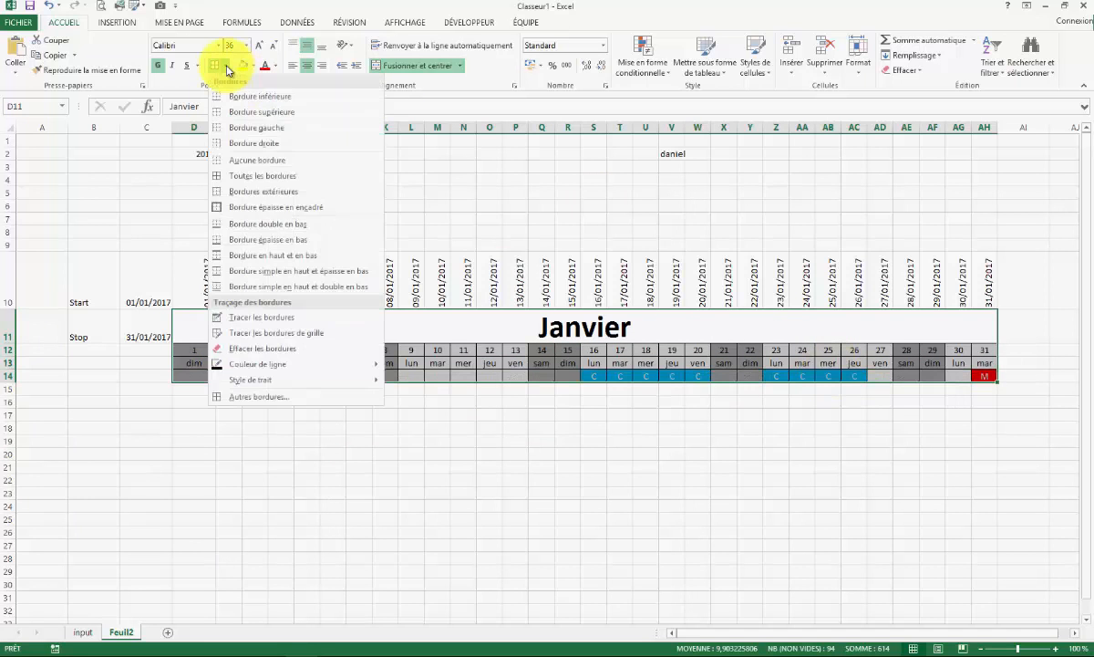
pyautogui.click(271, 208)
pyautogui.click(437, 466)
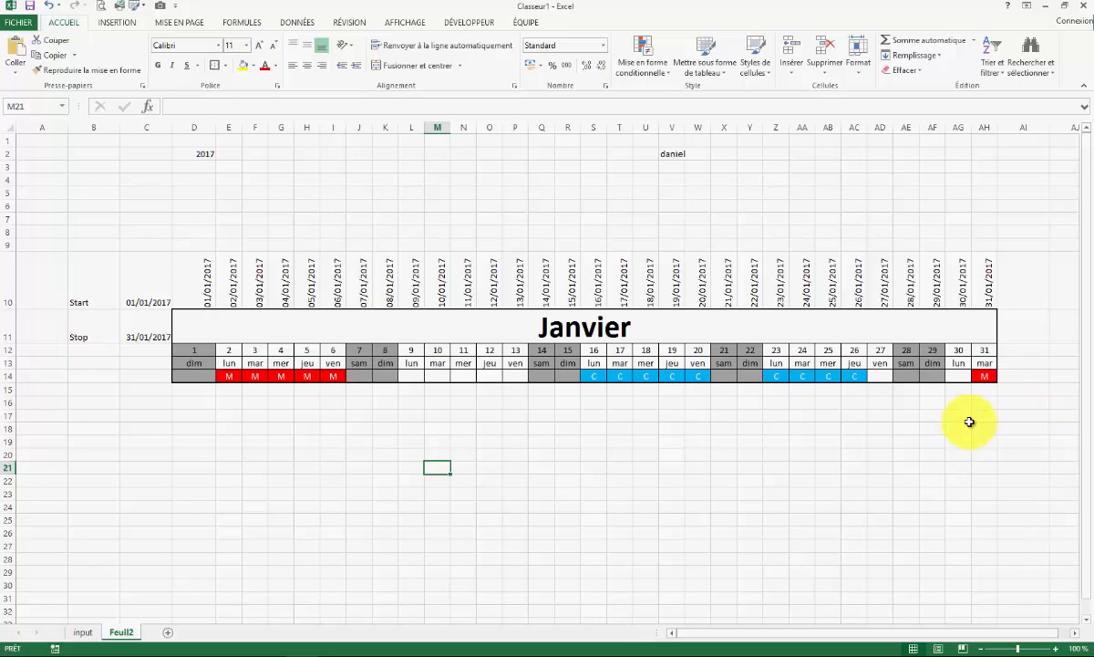
pyautogui.click(1012, 363)
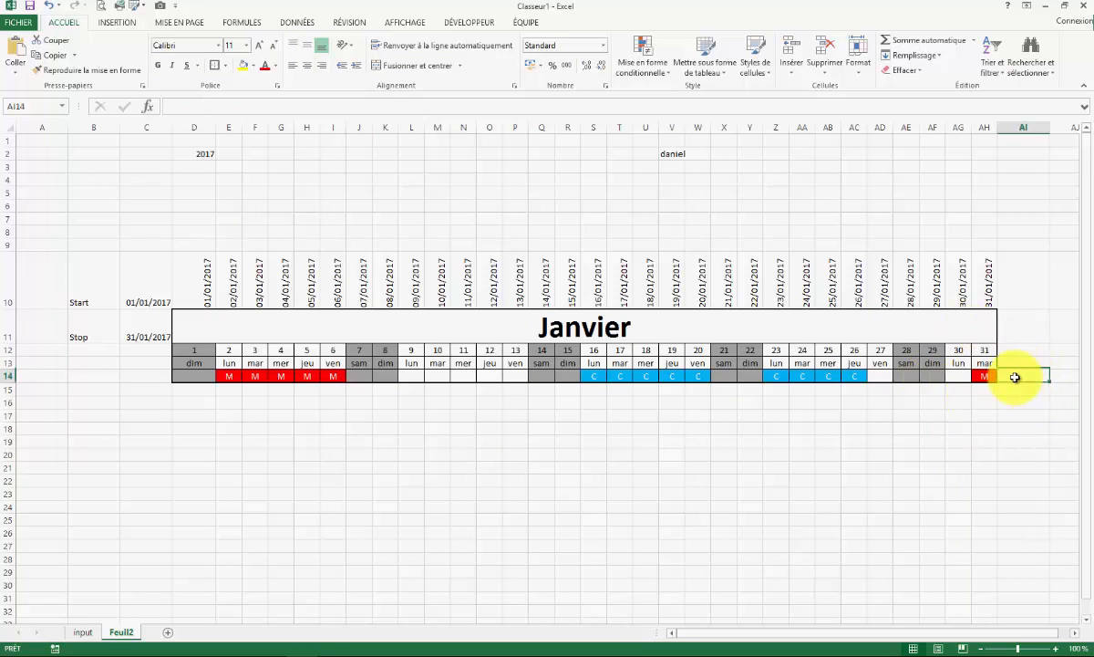
pyautogui.click(1043, 363)
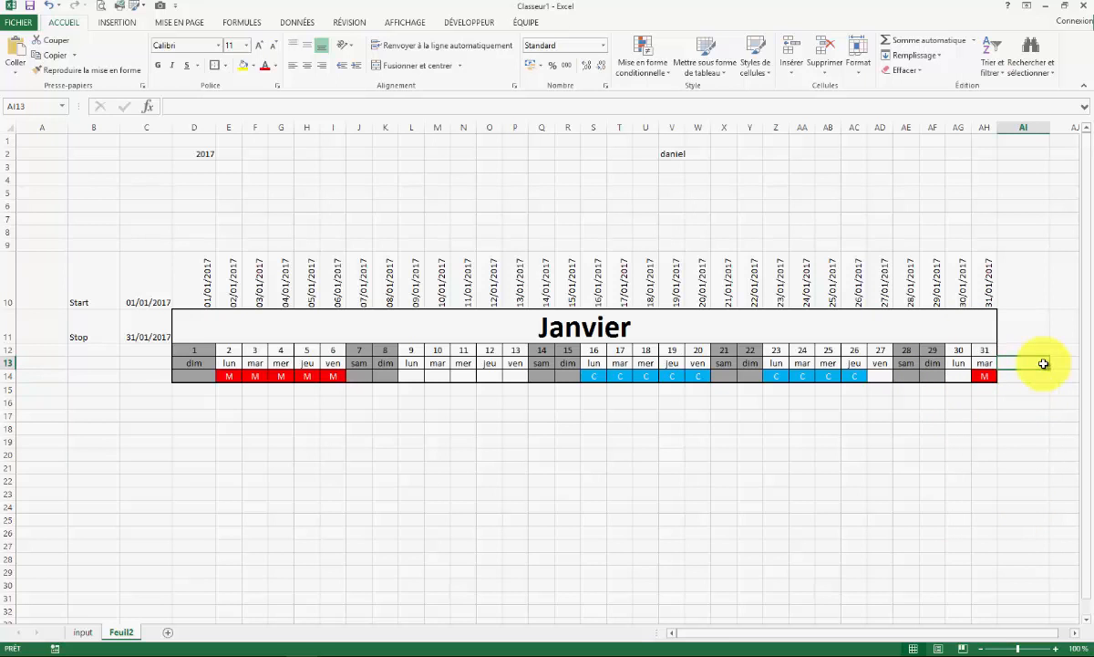
# Step: Enter the total headers M, C and RTT in AI13, AJ13 and AK13 beside the January block
pyautogui.write('M')
pyautogui.press('Tab')
pyautogui.write('C')
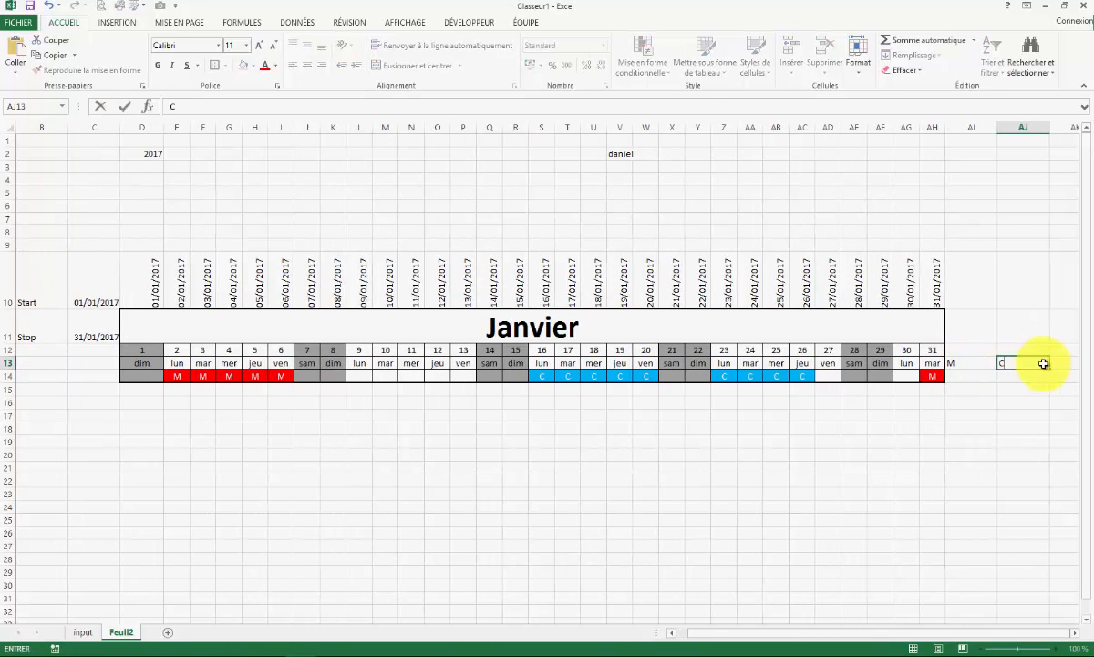
pyautogui.press('Tab')
pyautogui.write('RTT')
pyautogui.press('Return')
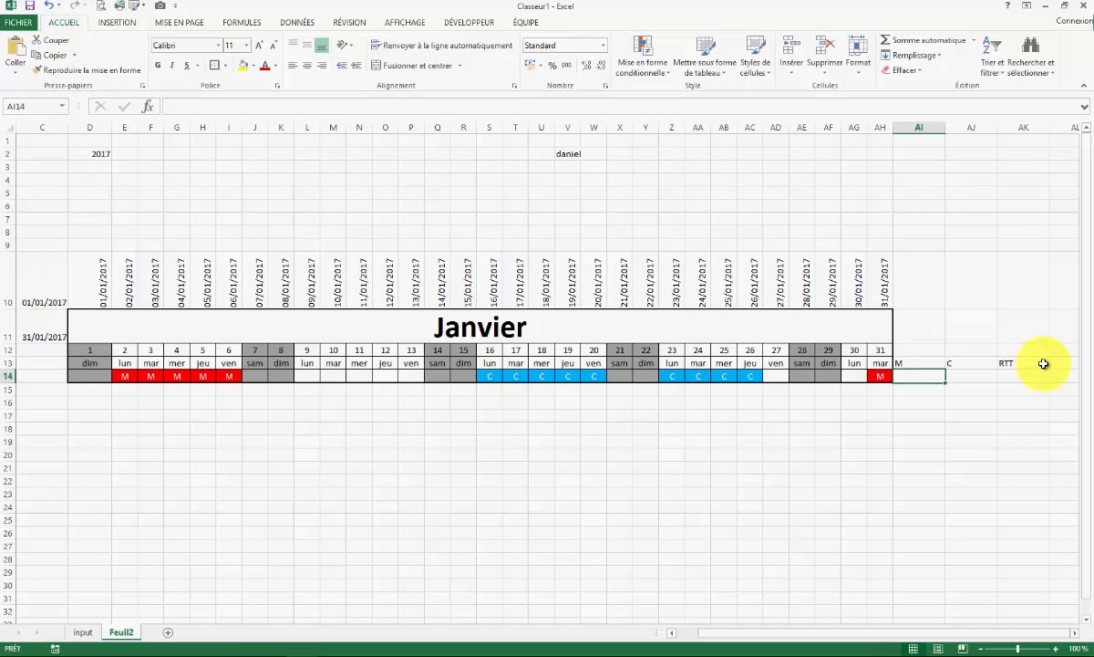
# Step: Count January's M days in AI14 with =NB.SI(D14:AH14;AI13), and check the count against the M cells
pyautogui.write('=')
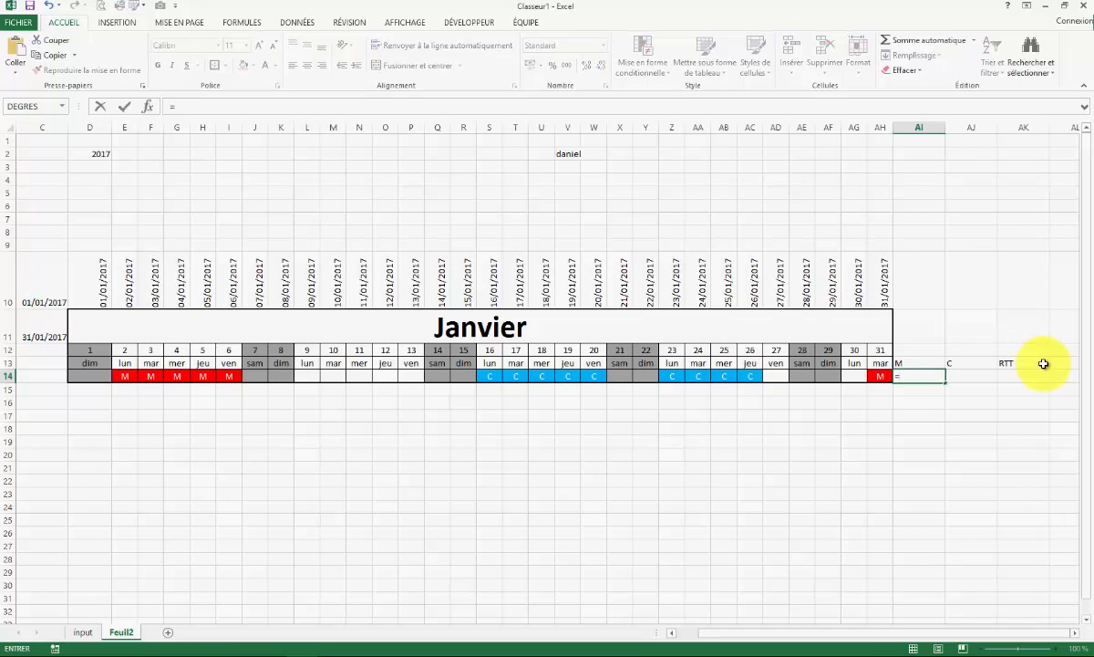
pyautogui.write('nb.si')
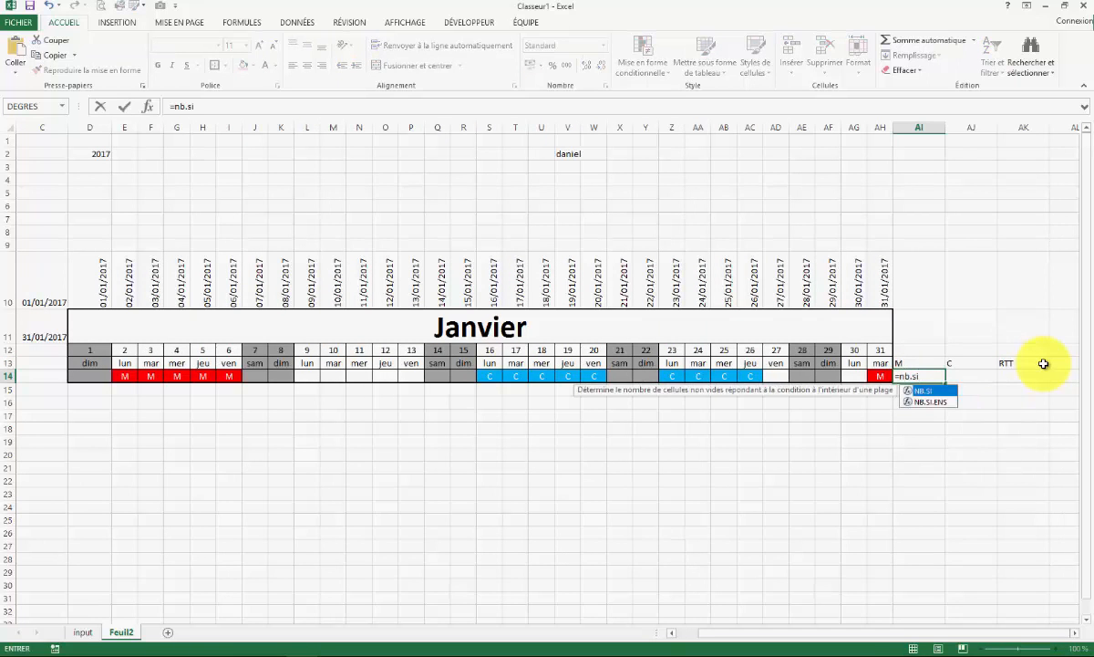
pyautogui.write('(')
pyautogui.moveTo(887, 377); pyautogui.dragTo(198, 377)
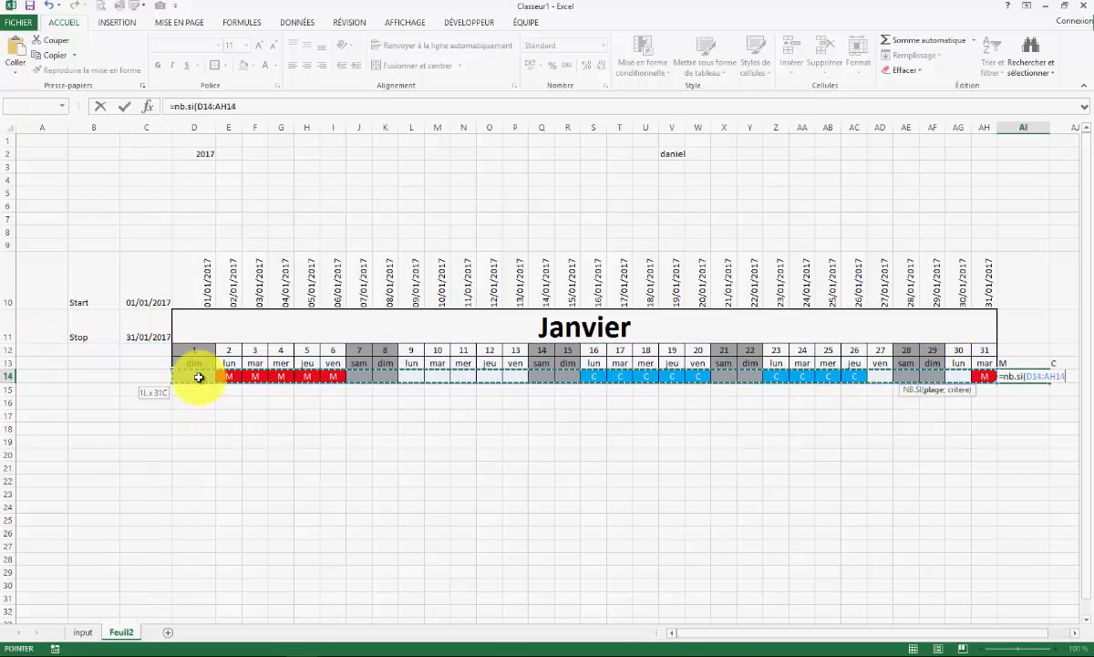
pyautogui.write(';')
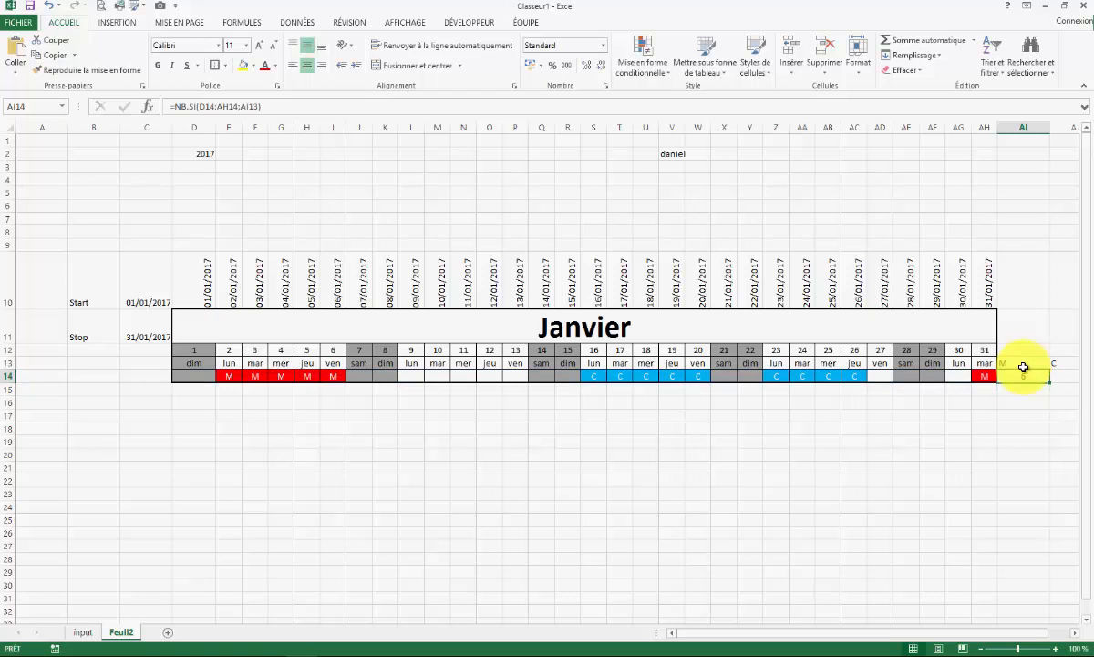
pyautogui.click(986, 377)
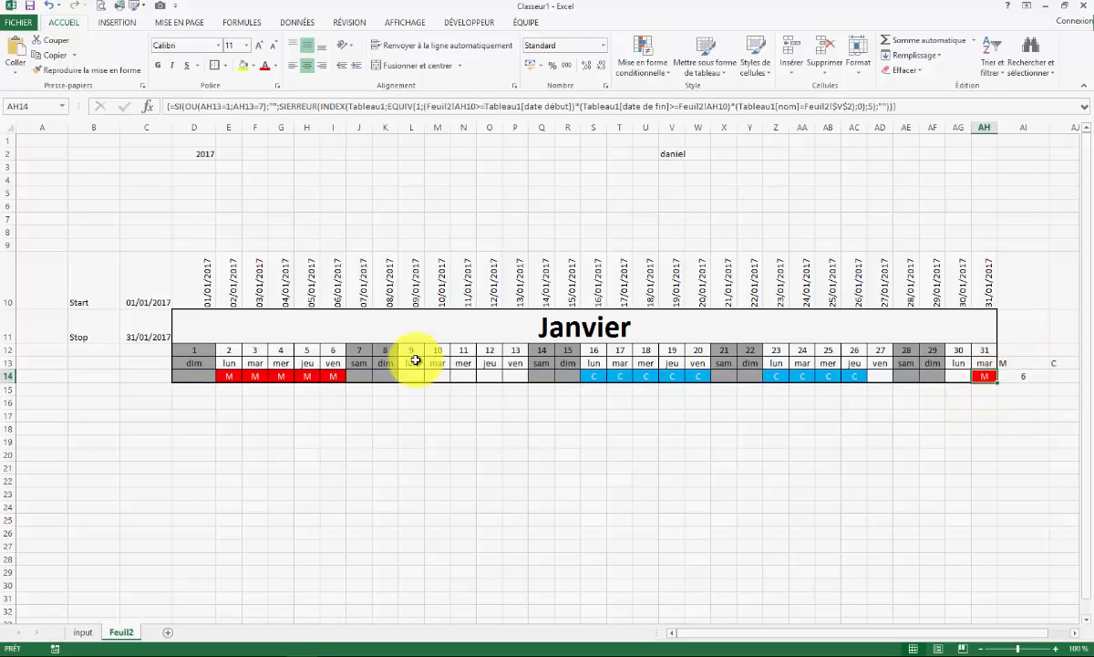
pyautogui.click(316, 377)
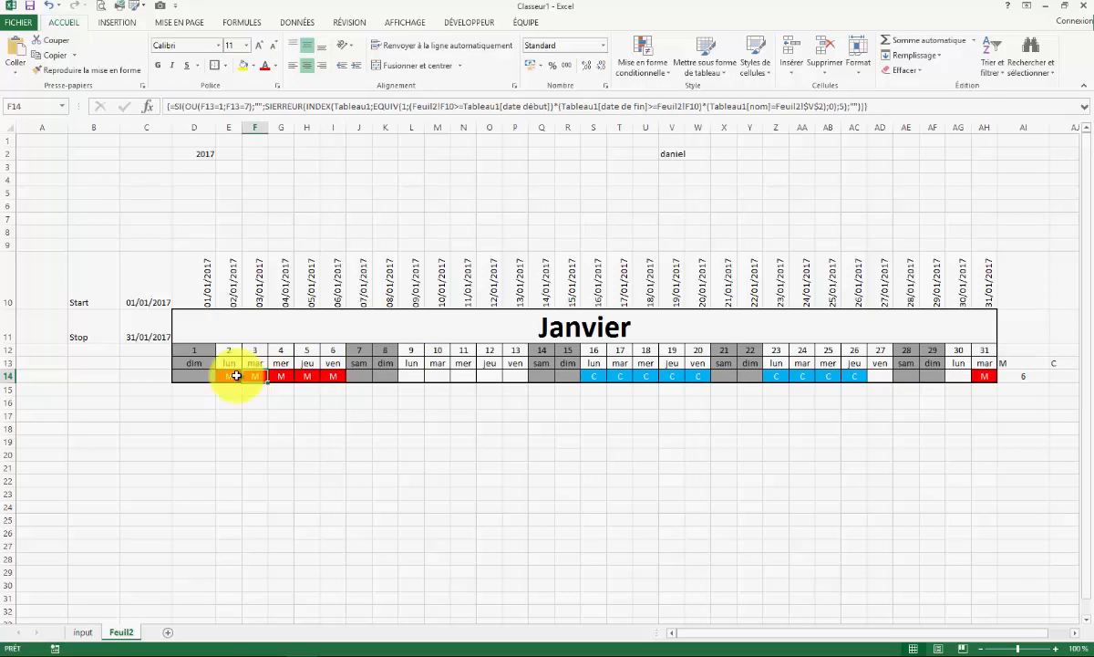
pyautogui.click(306, 429)
pyautogui.click(202, 378)
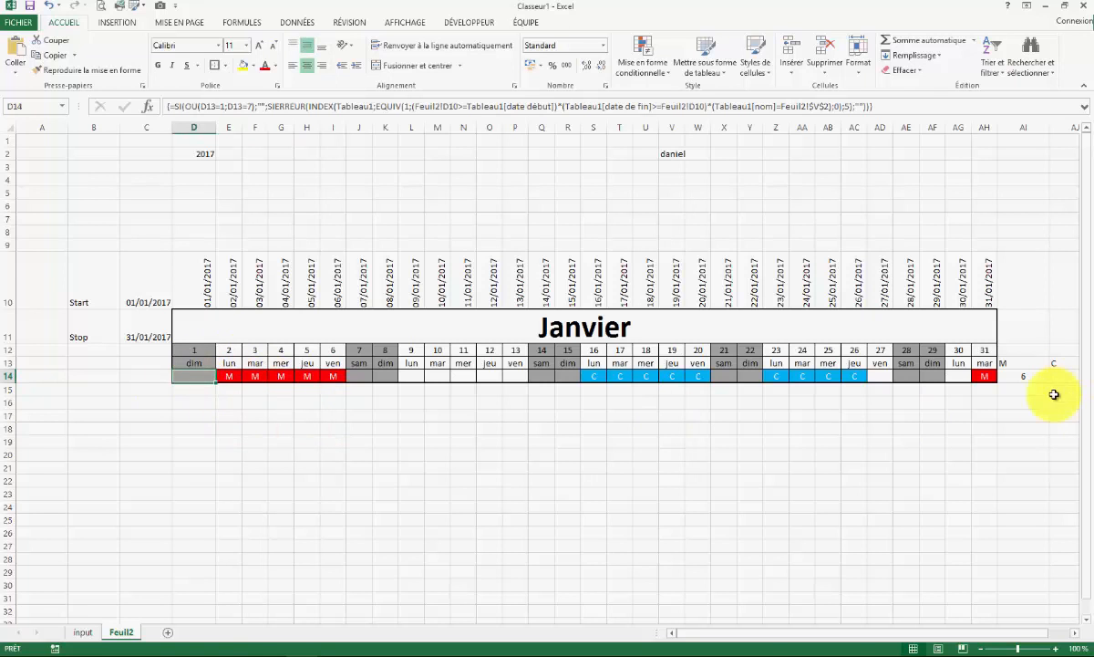
# Step: Make AI14's counting range absolute as $D$14:$AH$14 and fill the formula across to AK14
pyautogui.moveTo(754, 639); pyautogui.dragTo(796, 640)
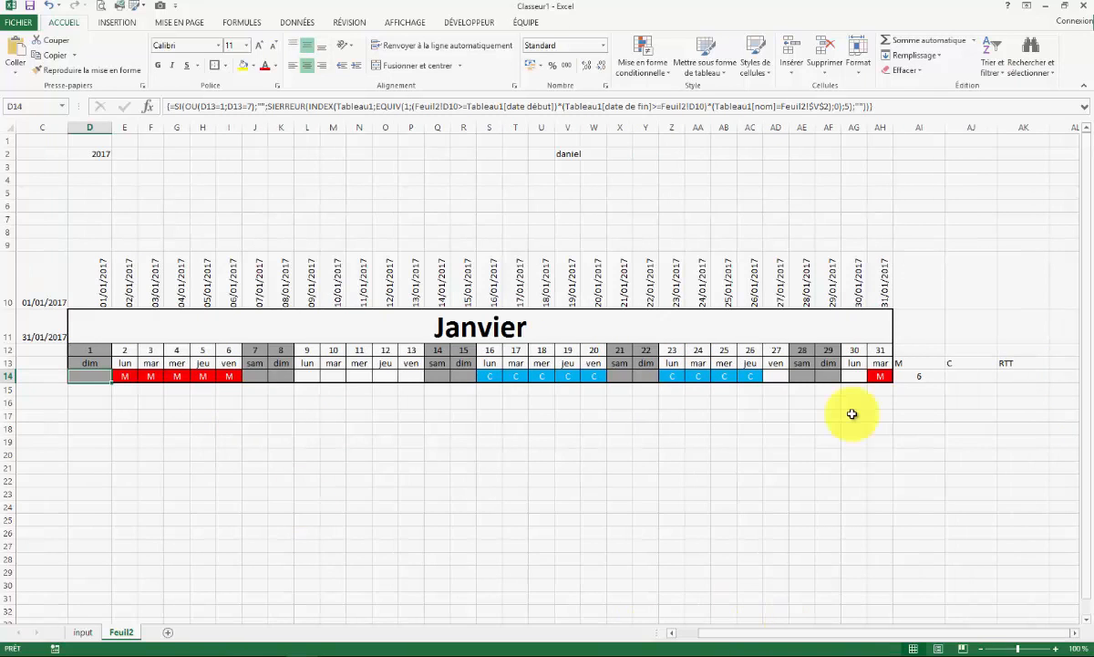
pyautogui.click(960, 373)
pyautogui.click(921, 378)
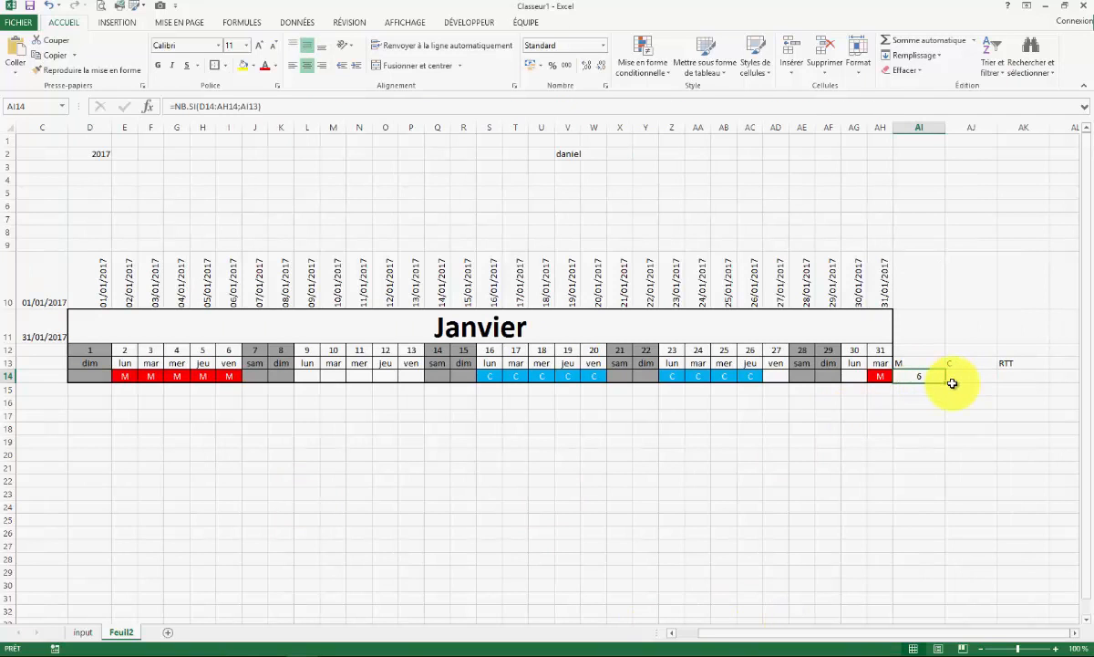
pyautogui.click(211, 108)
pyautogui.moveTo(238, 109); pyautogui.dragTo(238, 107)
pyautogui.press('Return')
pyautogui.click(937, 377)
pyautogui.moveTo(948, 387); pyautogui.dragTo(1021, 398)
# Step: Check the C and RTT totals in AJ14 and AK14 against the coded days in row 14
pyautogui.click(962, 374)
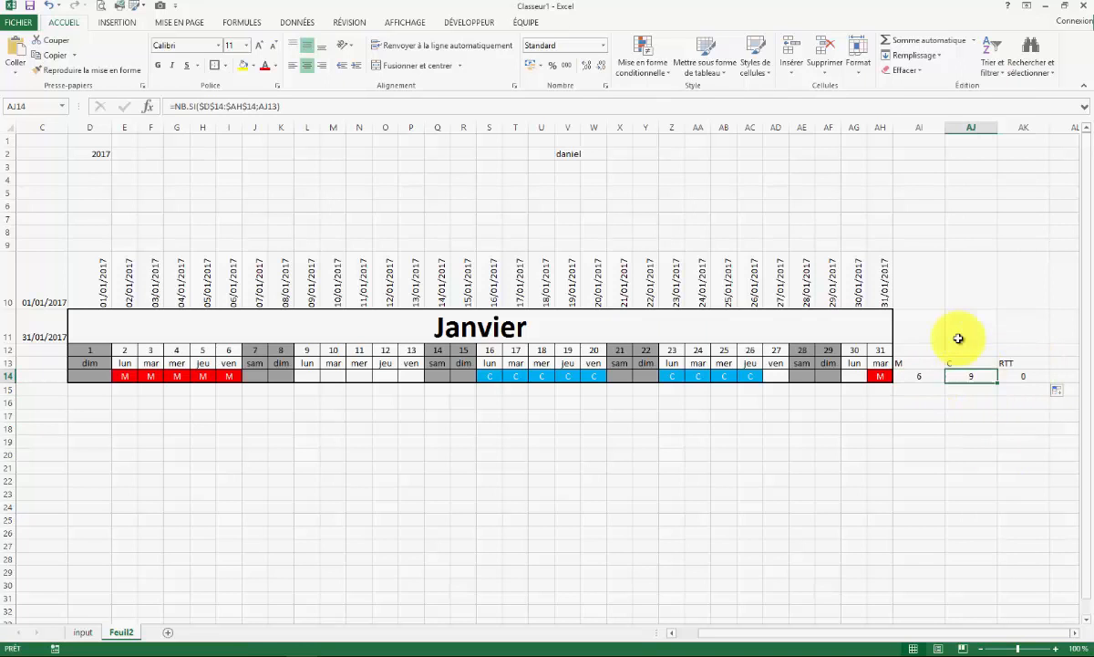
pyautogui.click(751, 380)
pyautogui.click(719, 380)
pyautogui.click(698, 380)
pyautogui.click(675, 378)
pyautogui.click(596, 374)
pyautogui.click(569, 377)
pyautogui.click(547, 379)
pyautogui.click(517, 380)
pyautogui.click(491, 379)
pyautogui.moveTo(622, 455); pyautogui.dragTo(649, 459)
pyautogui.click(1007, 390)
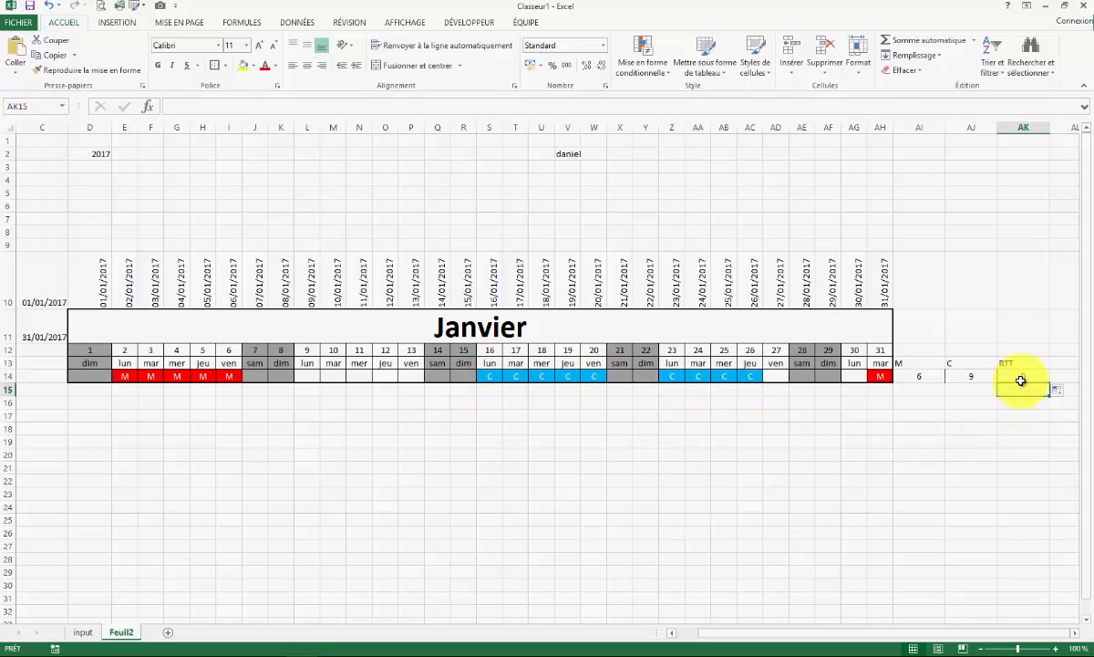
pyautogui.click(1020, 377)
# Step: Replace the employee name in V2 with another employee's first name, and check the C and RTT totals against the calendar
pyautogui.click(547, 155)
pyautogui.write('seba')
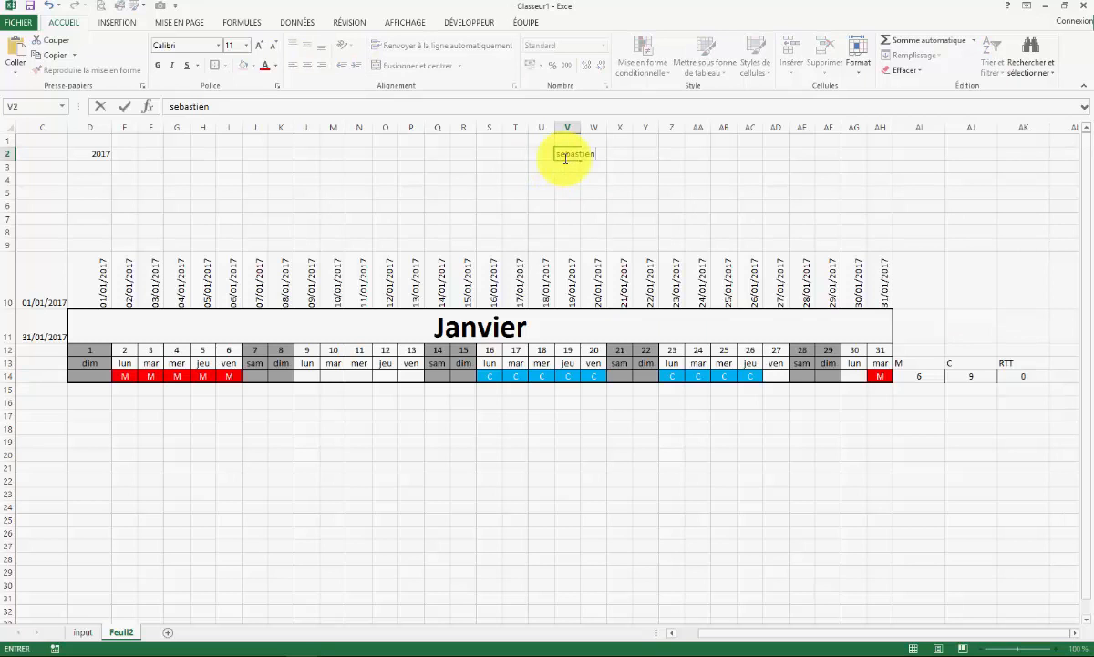
pyautogui.write('stien')
pyautogui.press('Return')
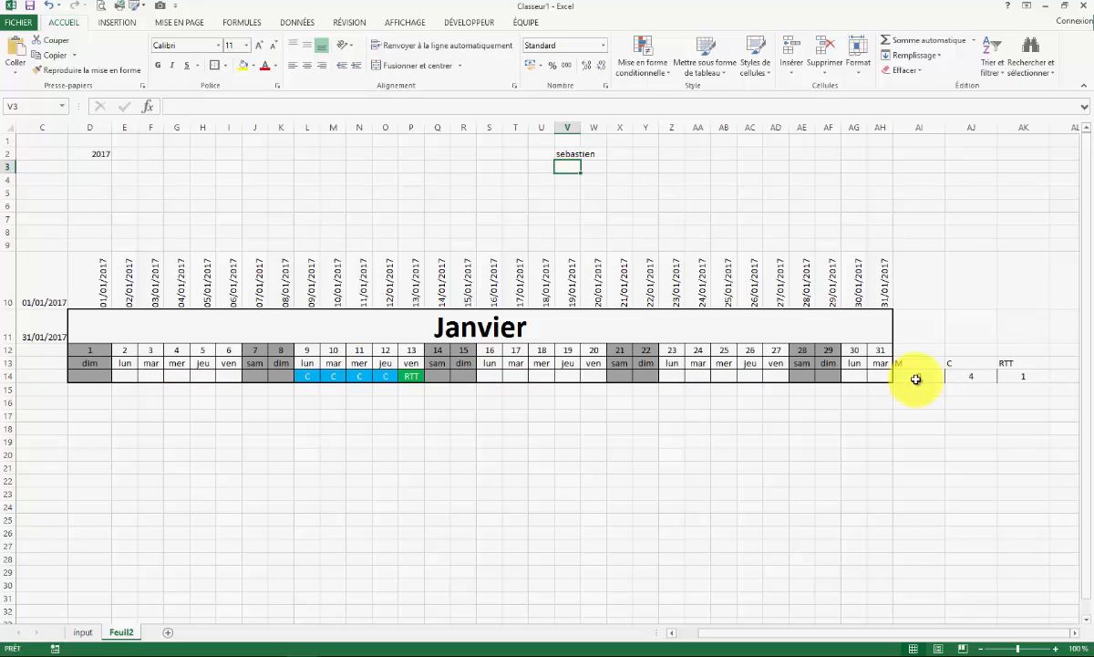
pyautogui.click(960, 379)
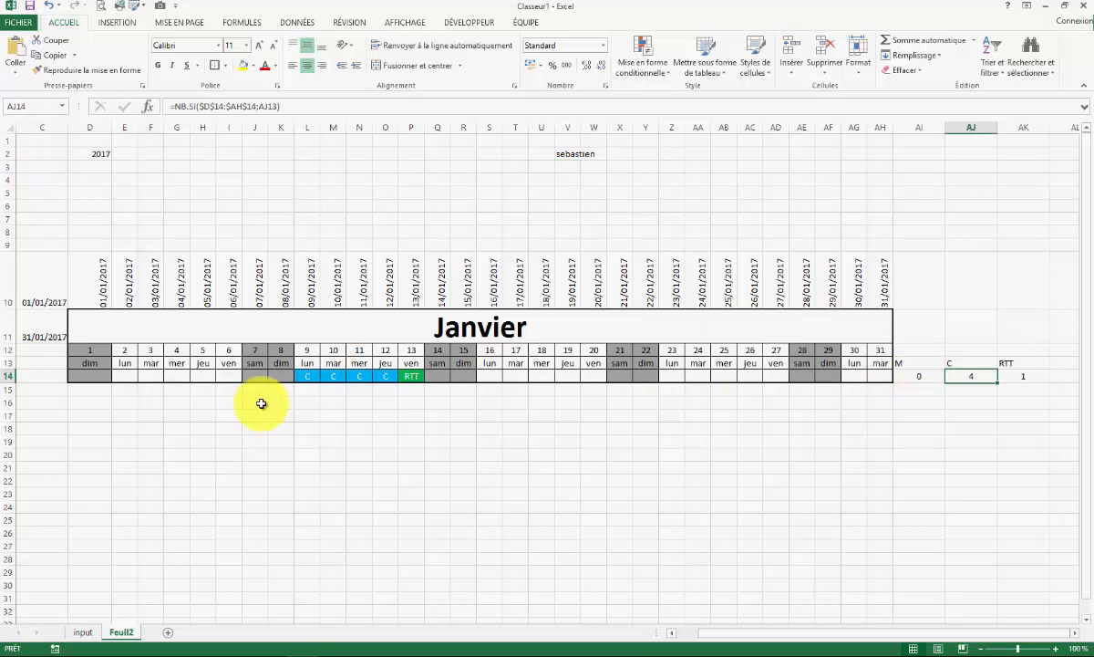
pyautogui.moveTo(311, 377); pyautogui.dragTo(386, 376)
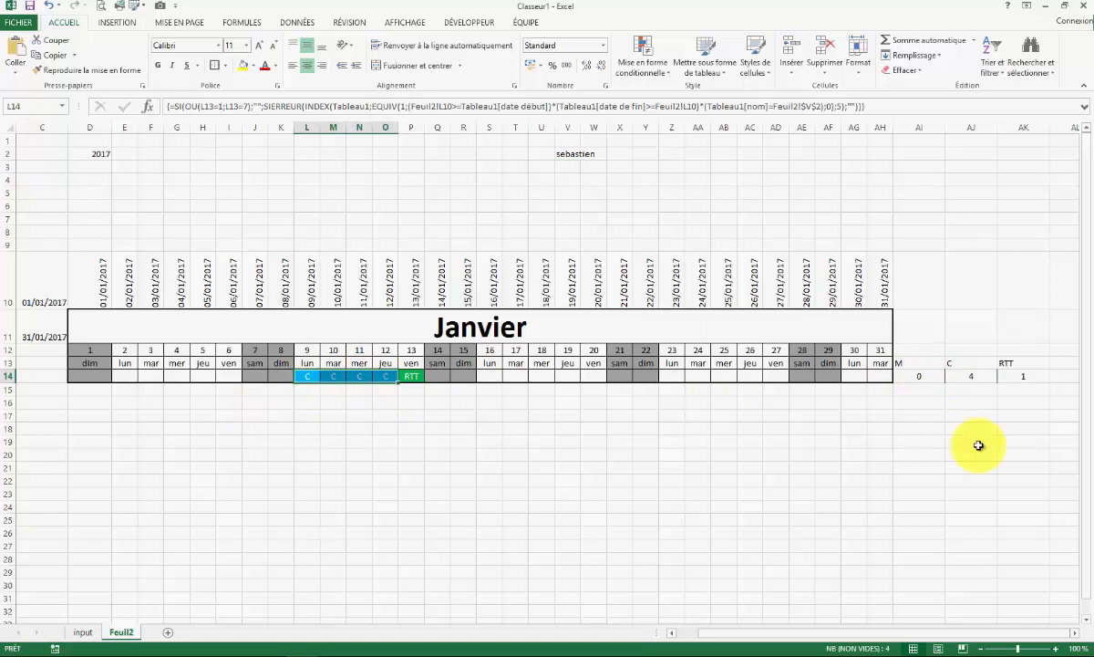
pyautogui.click(415, 375)
pyautogui.click(436, 480)
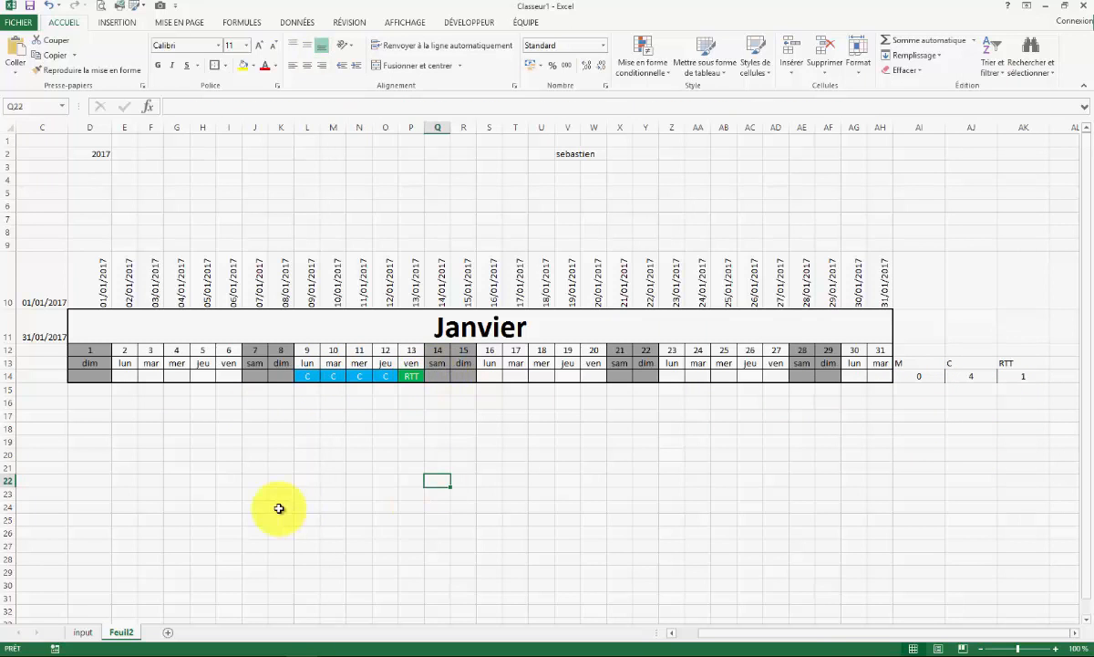
pyautogui.click(567, 507)
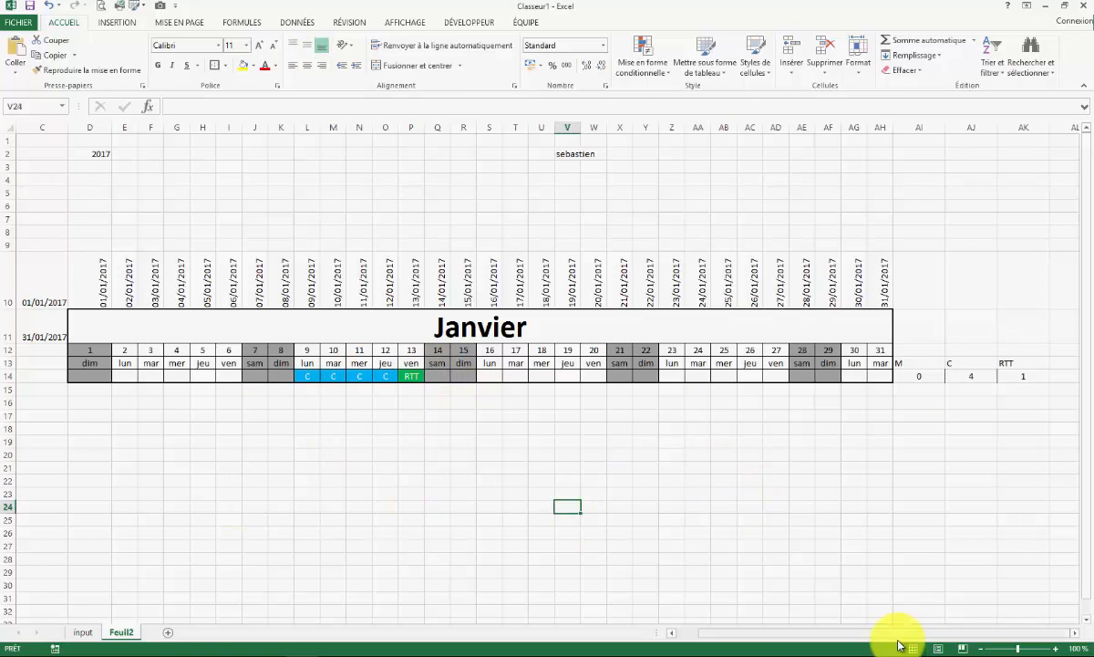
# Step: Copy the whole January block from B10 through its row 14 totals and paste it at B15
pyautogui.moveTo(826, 641); pyautogui.dragTo(786, 642)
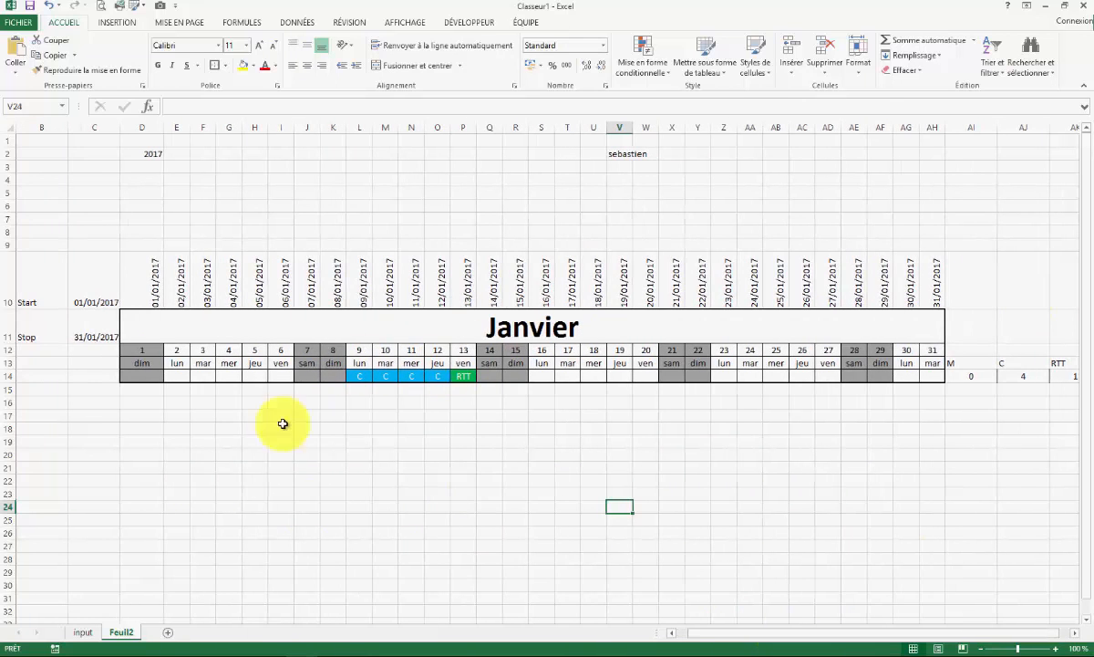
pyautogui.moveTo(44, 276); pyautogui.dragTo(901, 374)
pyautogui.hotkey('ctrl', 'c')
pyautogui.moveTo(814, 638); pyautogui.dragTo(630, 643)
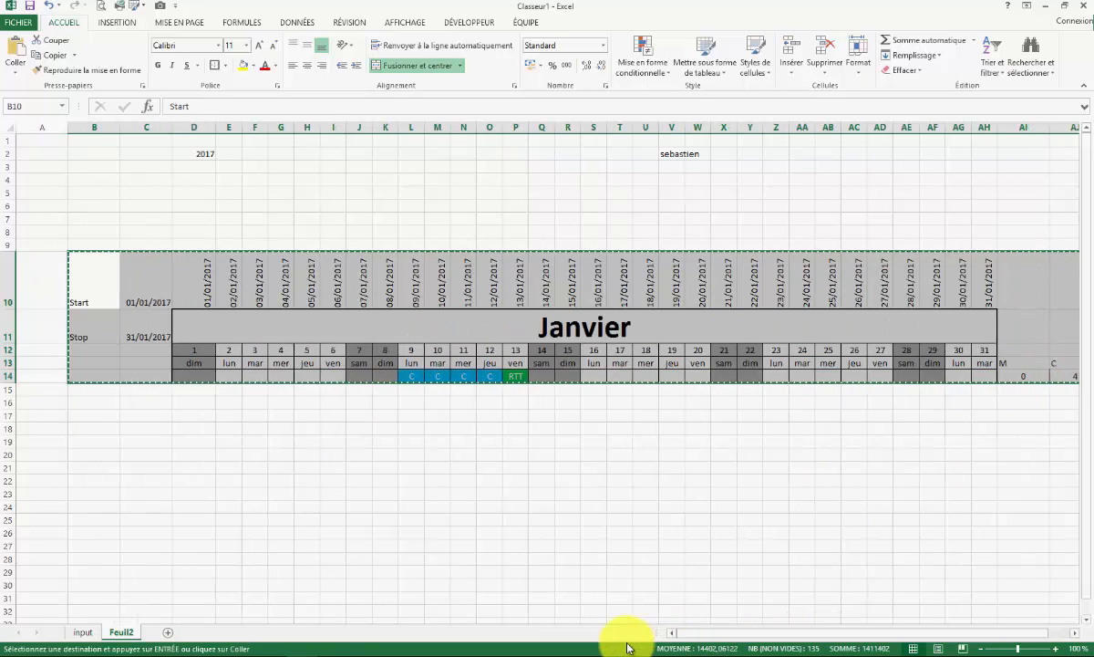
pyautogui.click(93, 388)
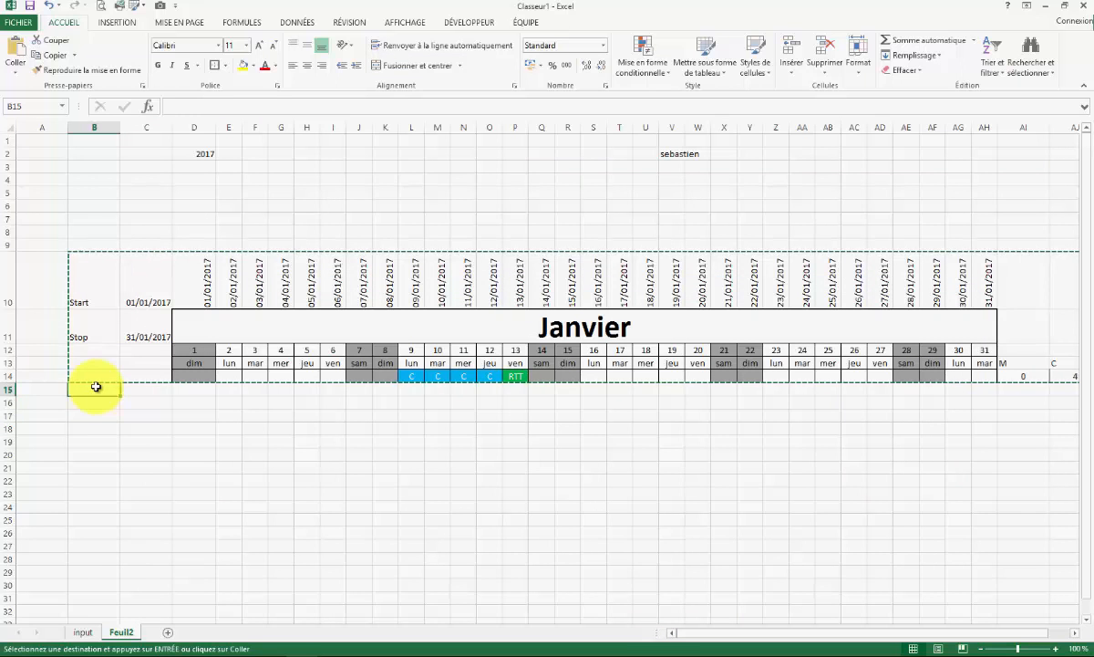
pyautogui.hotkey('ctrl', 'v')
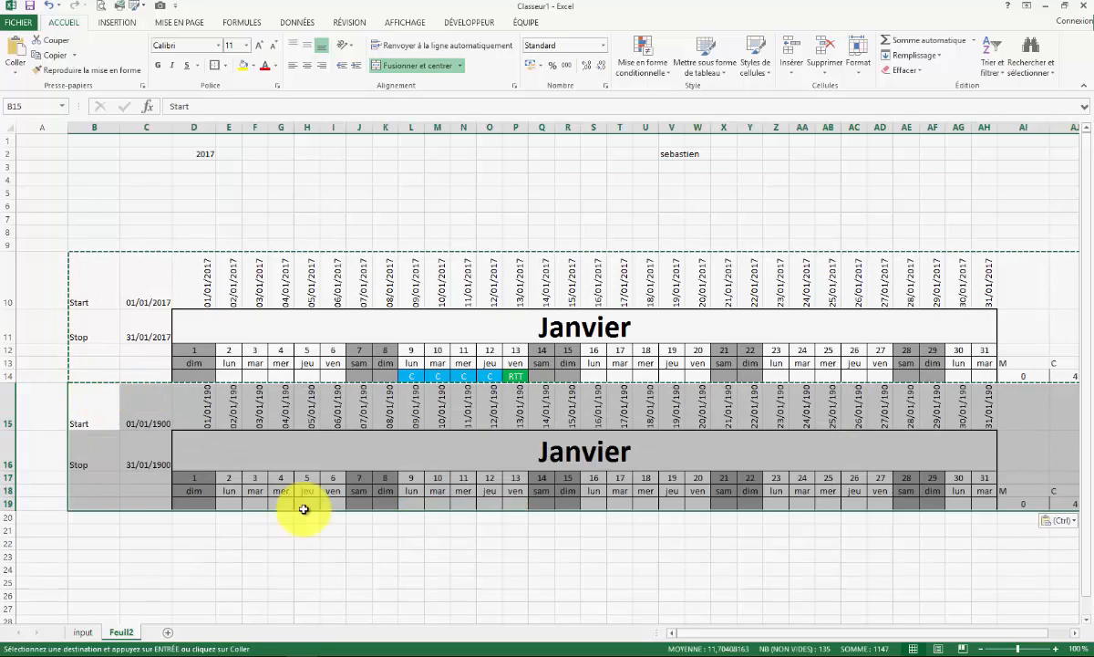
# Step: Rename the copied block's month title in D16 as Février
pyautogui.click(390, 555)
pyautogui.click(587, 475)
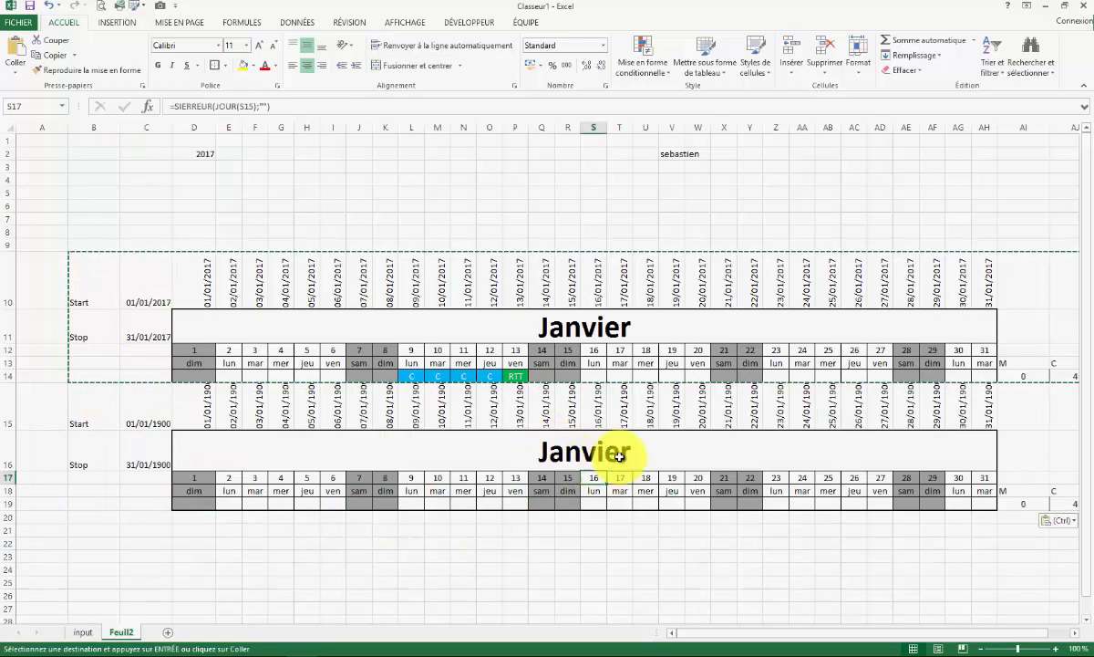
pyautogui.click(619, 458)
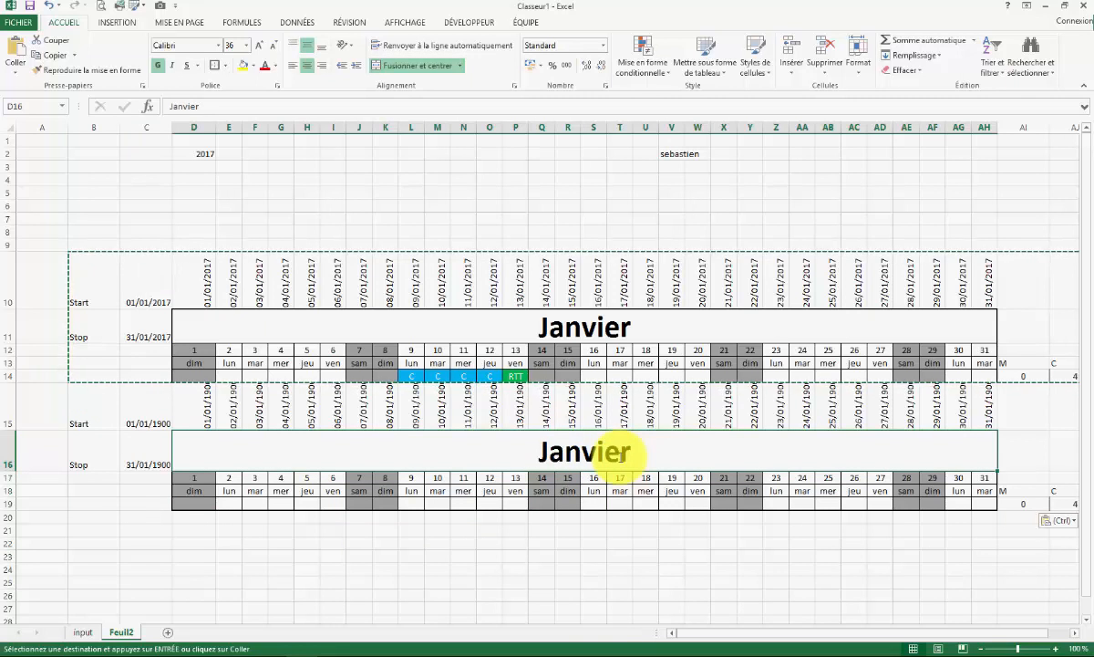
pyautogui.write('Février')
pyautogui.press('Return')
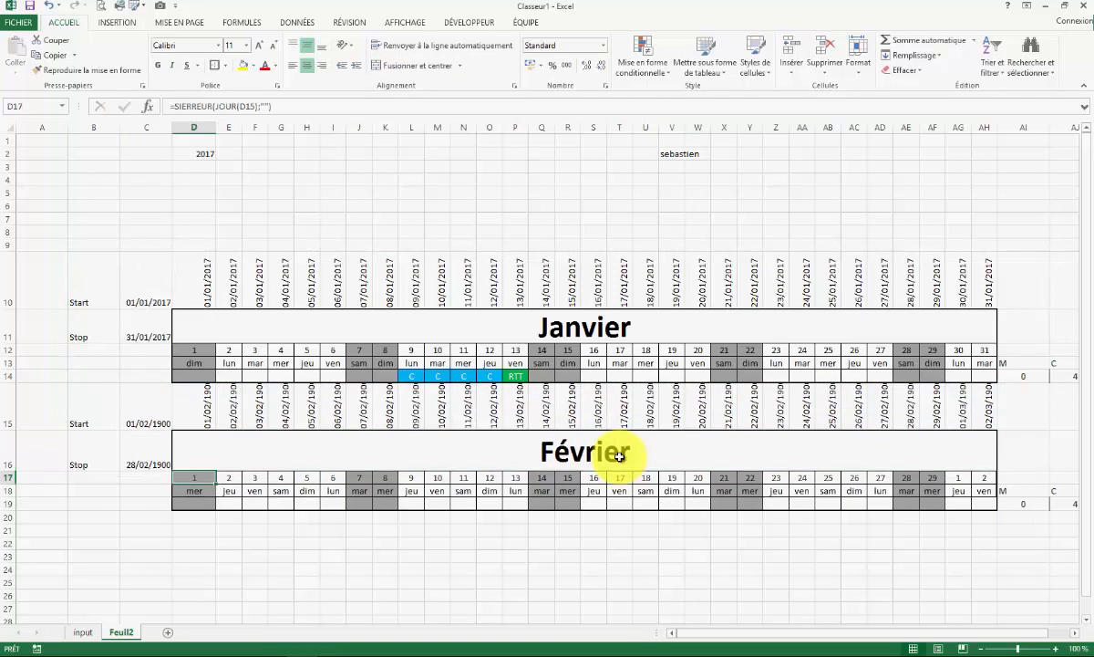
# Step: Change the year reference in C15's February start date formula to $D$2
pyautogui.click(155, 419)
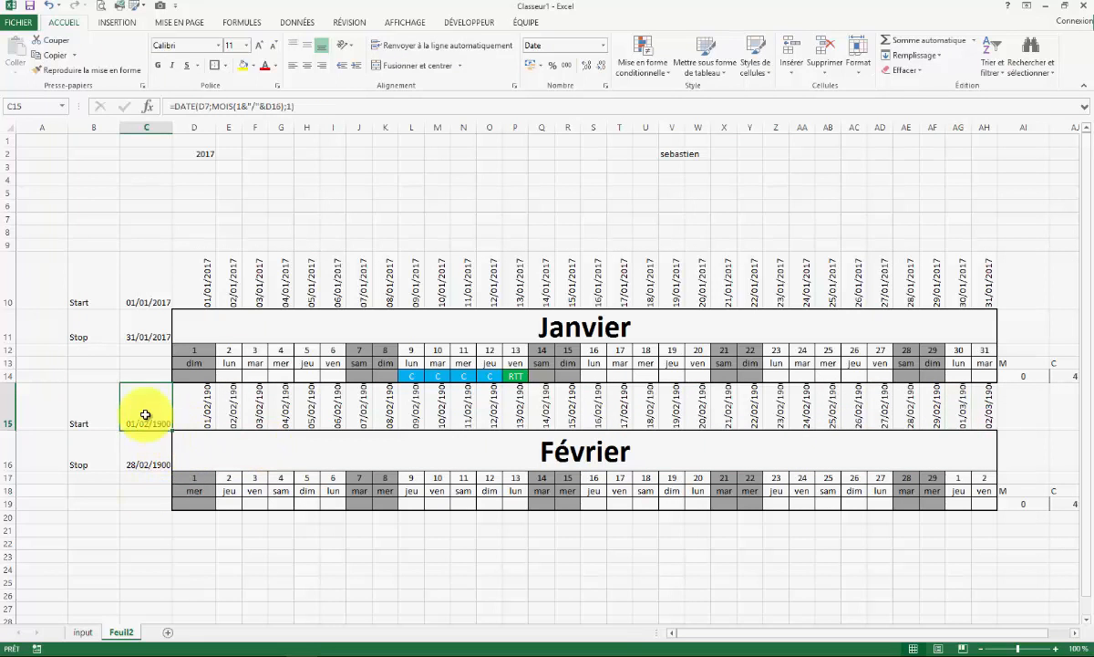
pyautogui.click(205, 109)
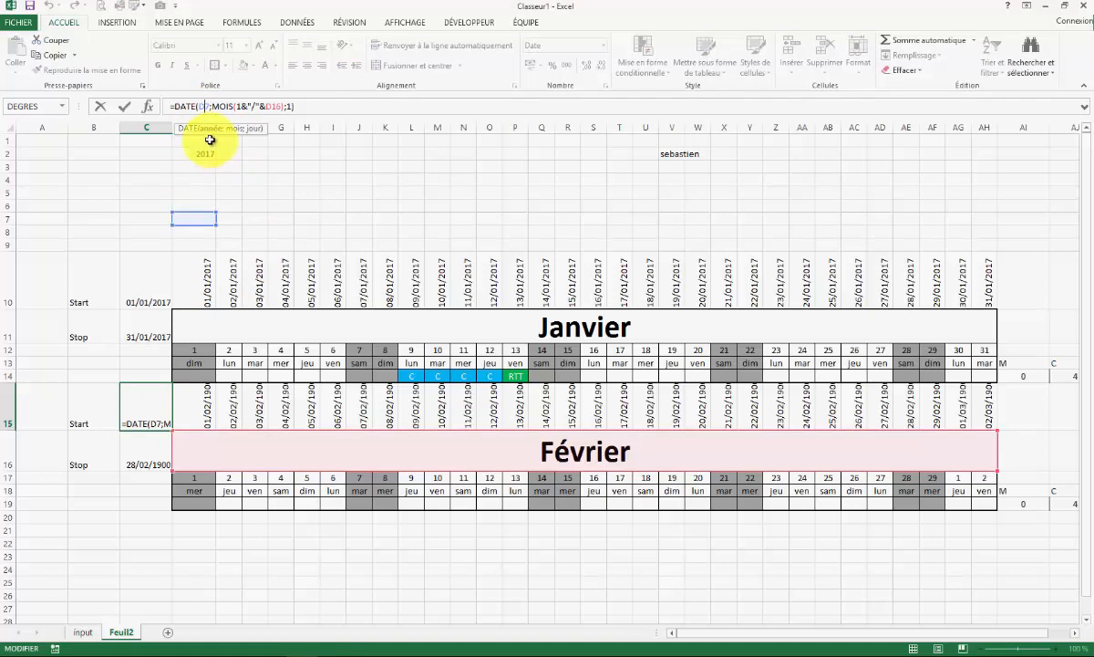
pyautogui.click(207, 151)
pyautogui.click(151, 418)
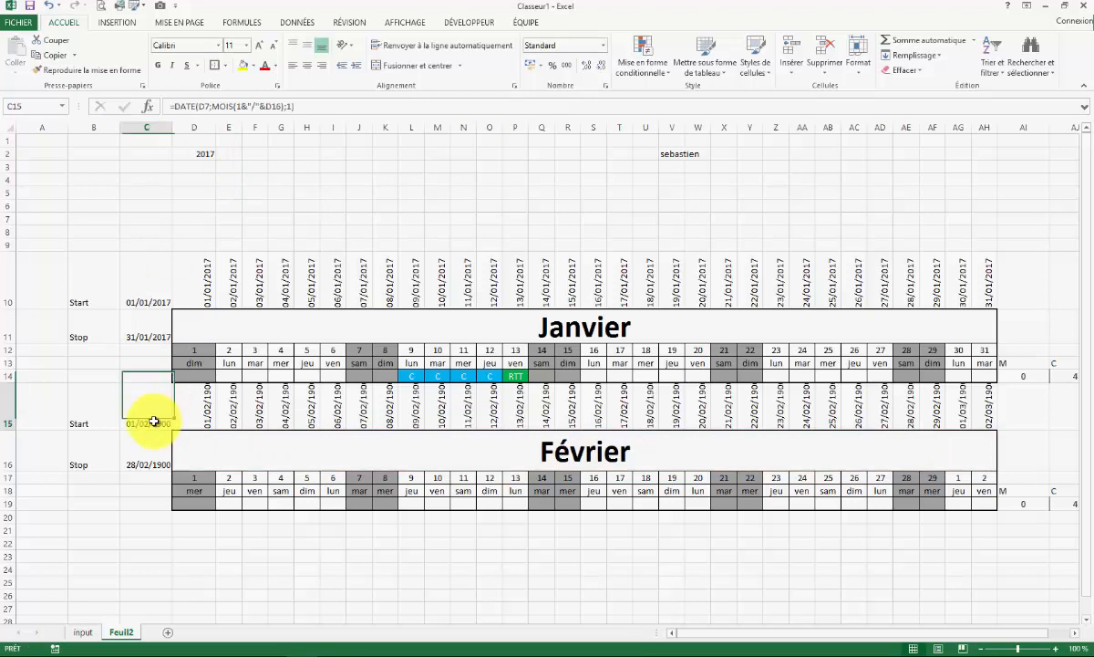
pyautogui.click(210, 107)
pyautogui.press('BackSpace')
pyautogui.press('BackSpace')
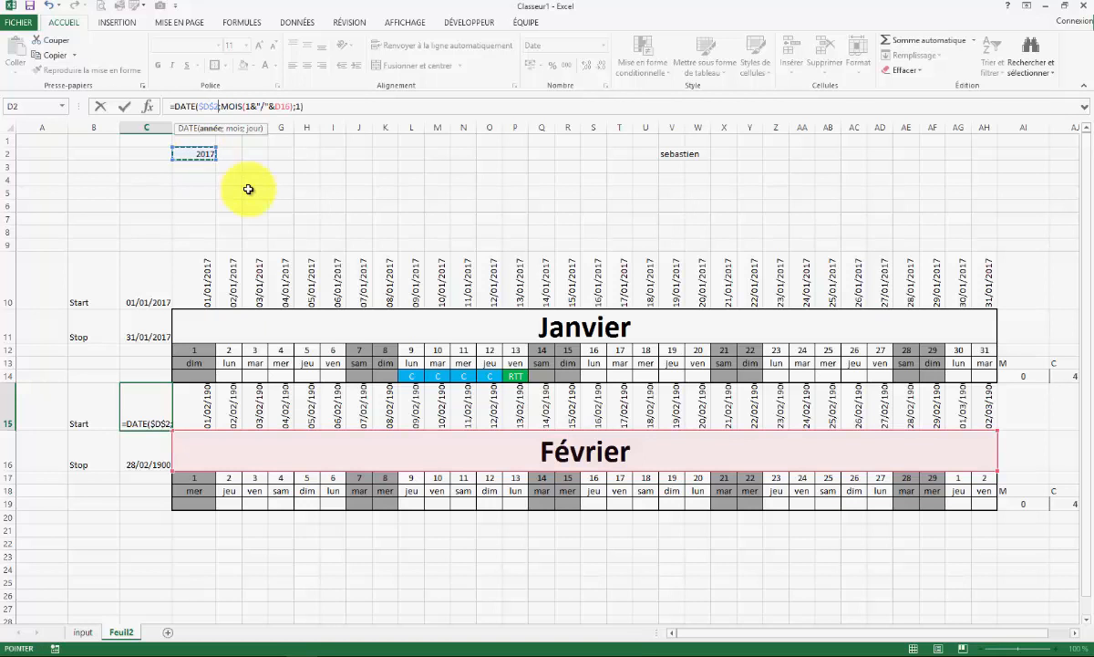
pyautogui.press('Return')
pyautogui.click(162, 542)
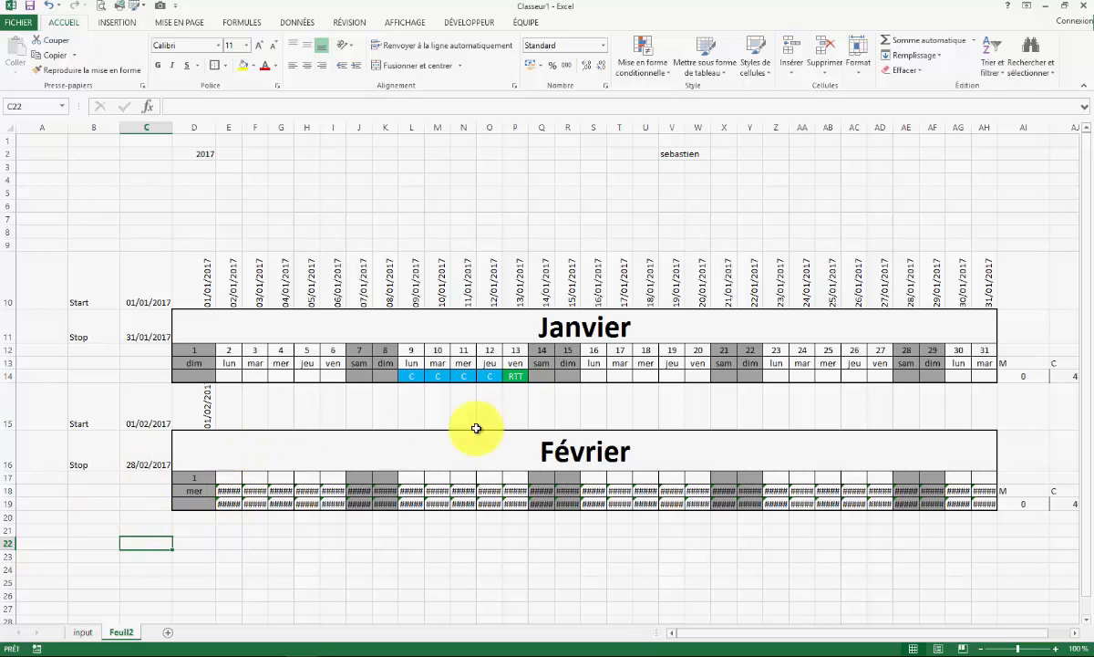
# Step: Change the month-end reference in E15's February date formula to $C$16
pyautogui.click(212, 416)
pyautogui.click(226, 417)
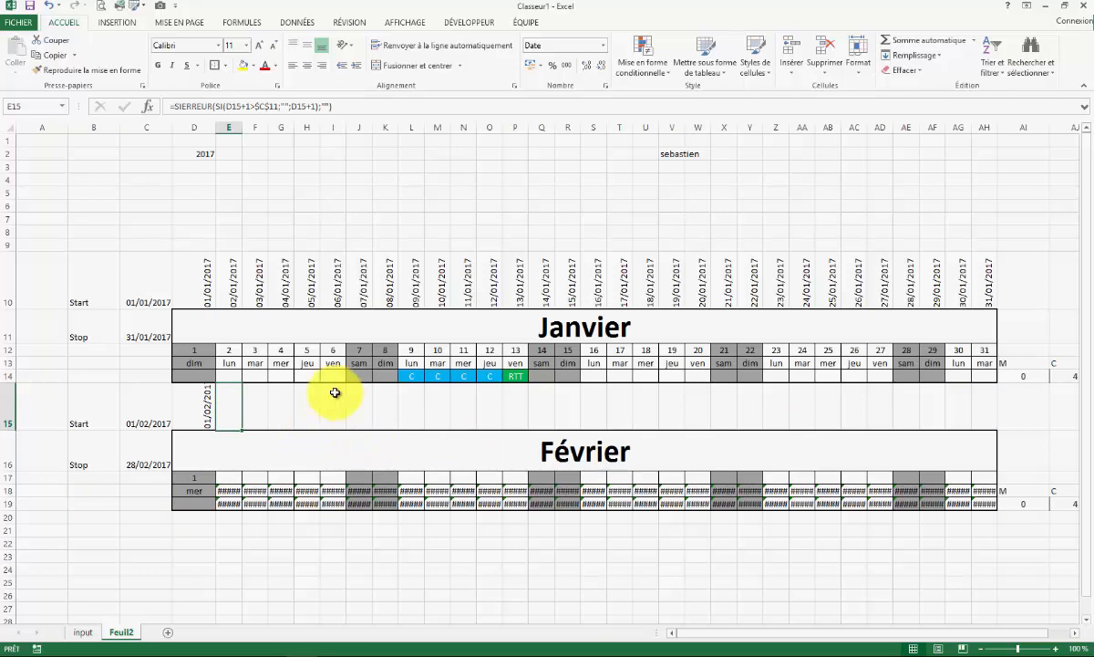
pyautogui.click(137, 333)
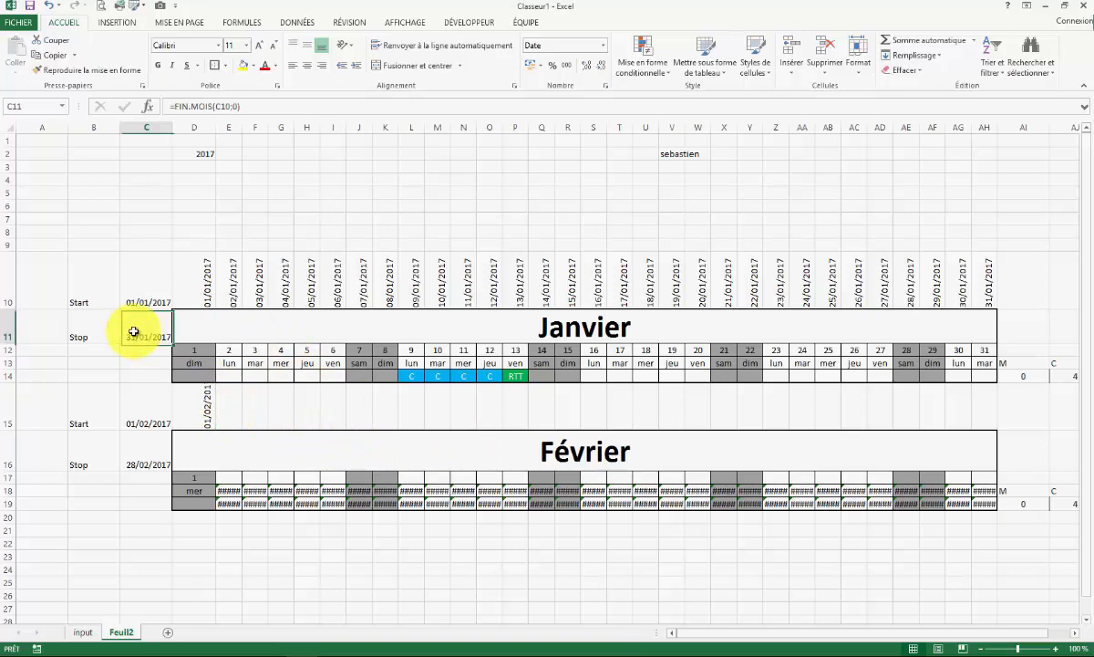
pyautogui.click(230, 412)
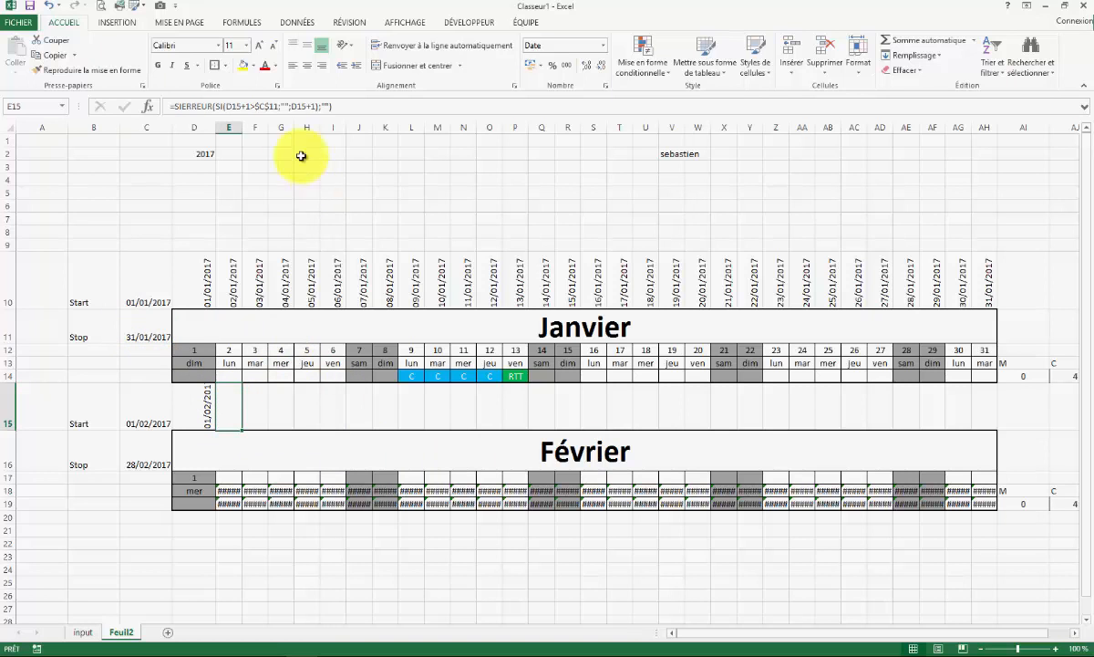
pyautogui.click(278, 107)
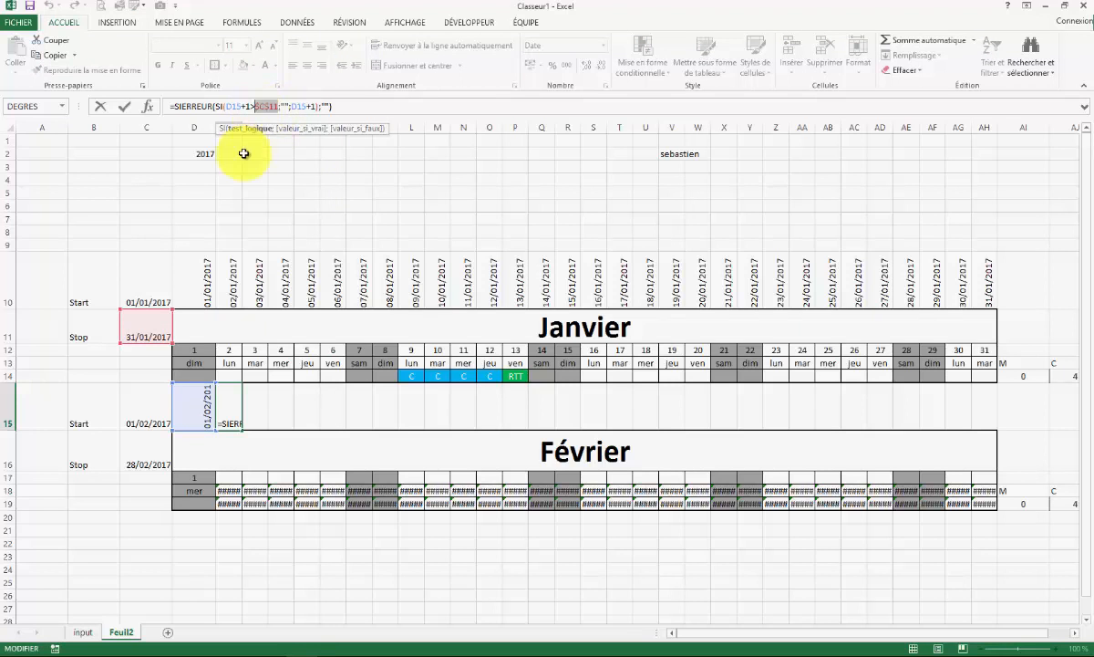
pyautogui.click(151, 465)
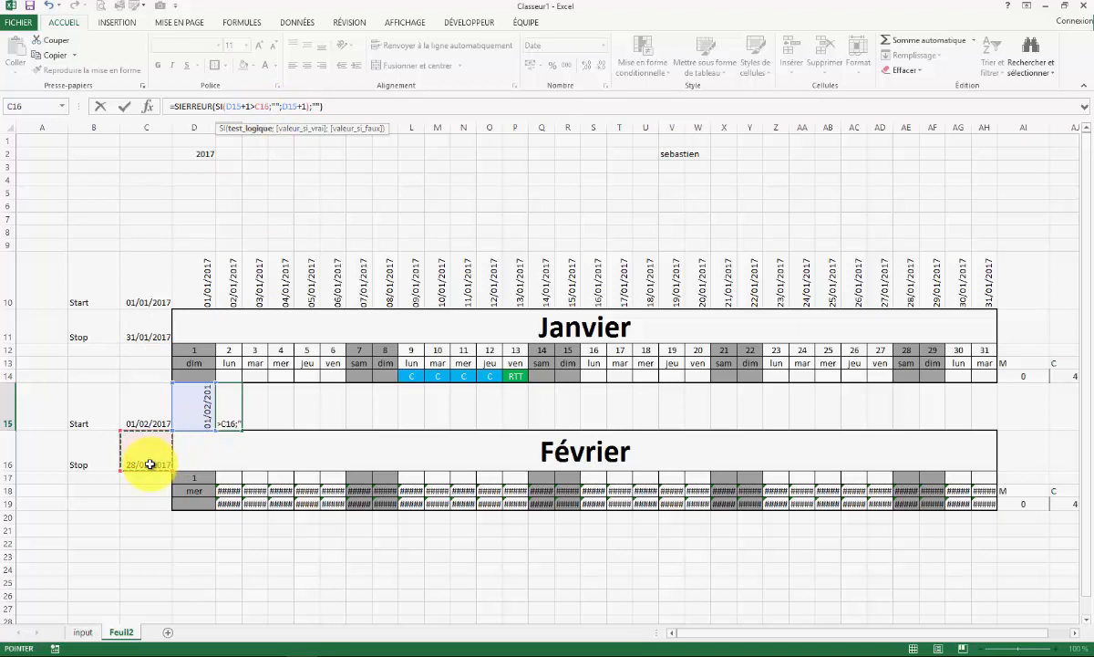
pyautogui.press('F5')
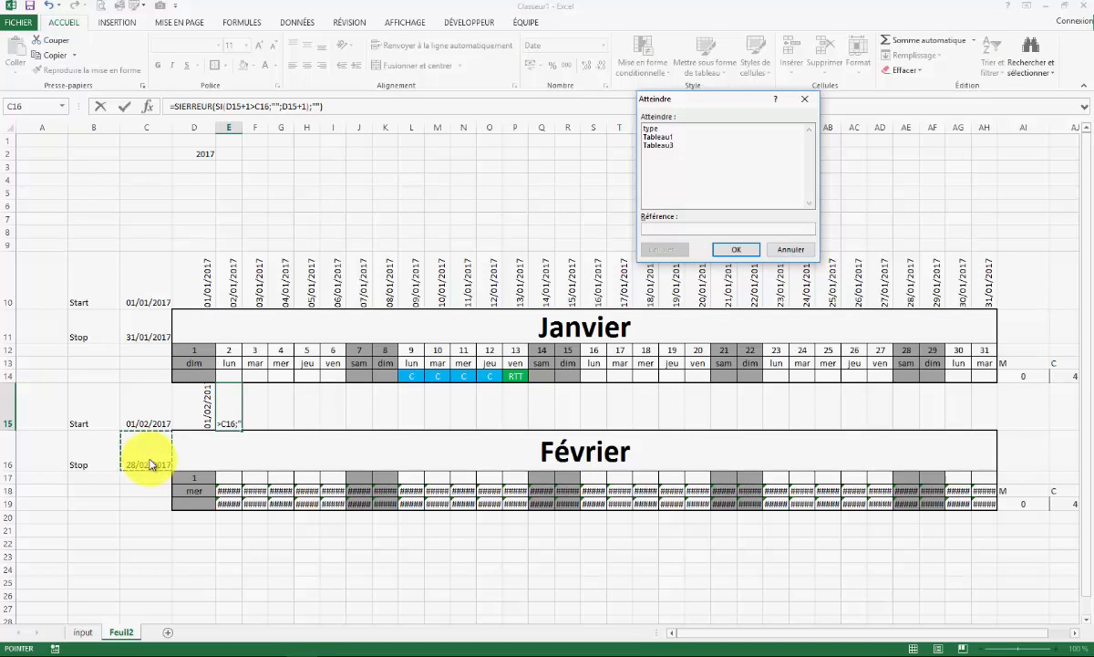
pyautogui.click(787, 251)
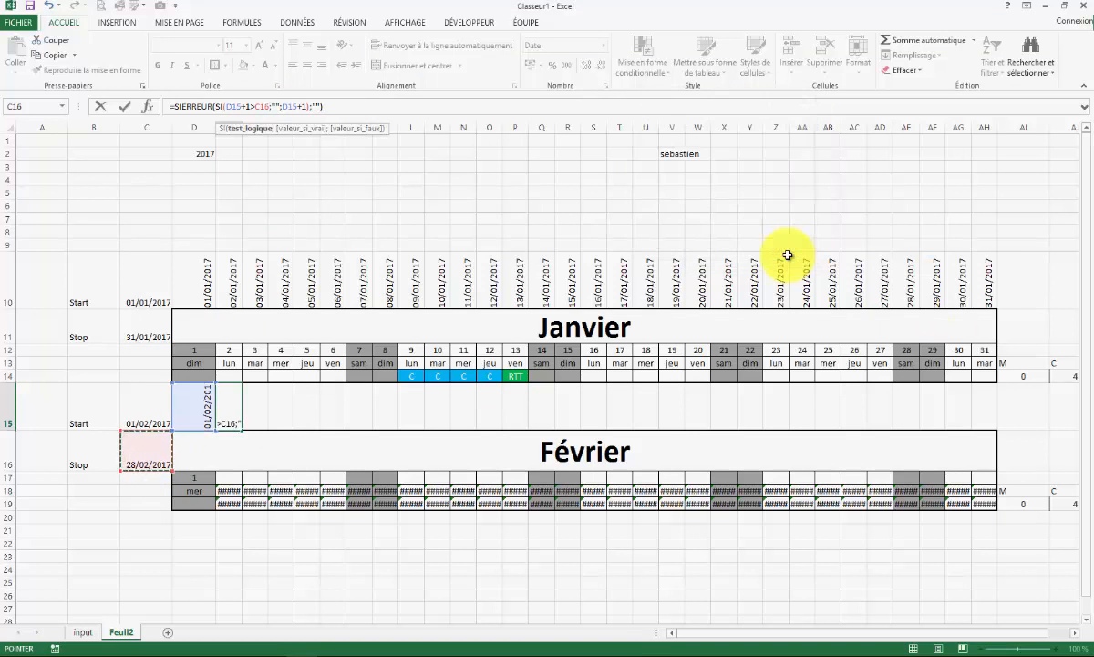
pyautogui.press('Return')
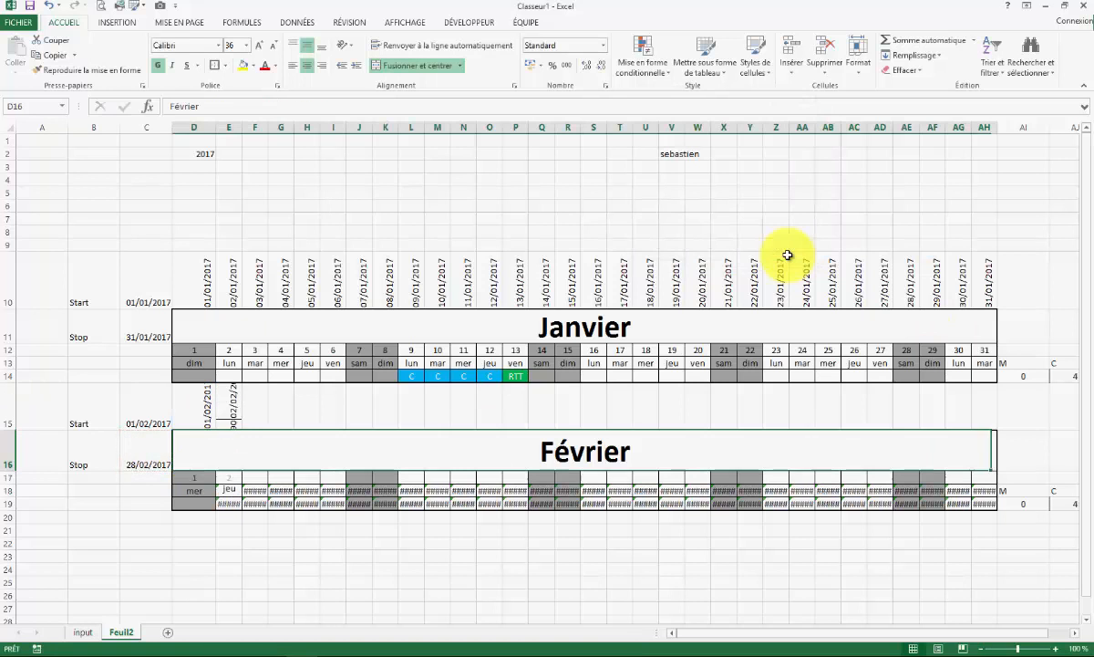
# Step: Fill the corrected February date formula from E15 across to AH15
pyautogui.click(239, 403)
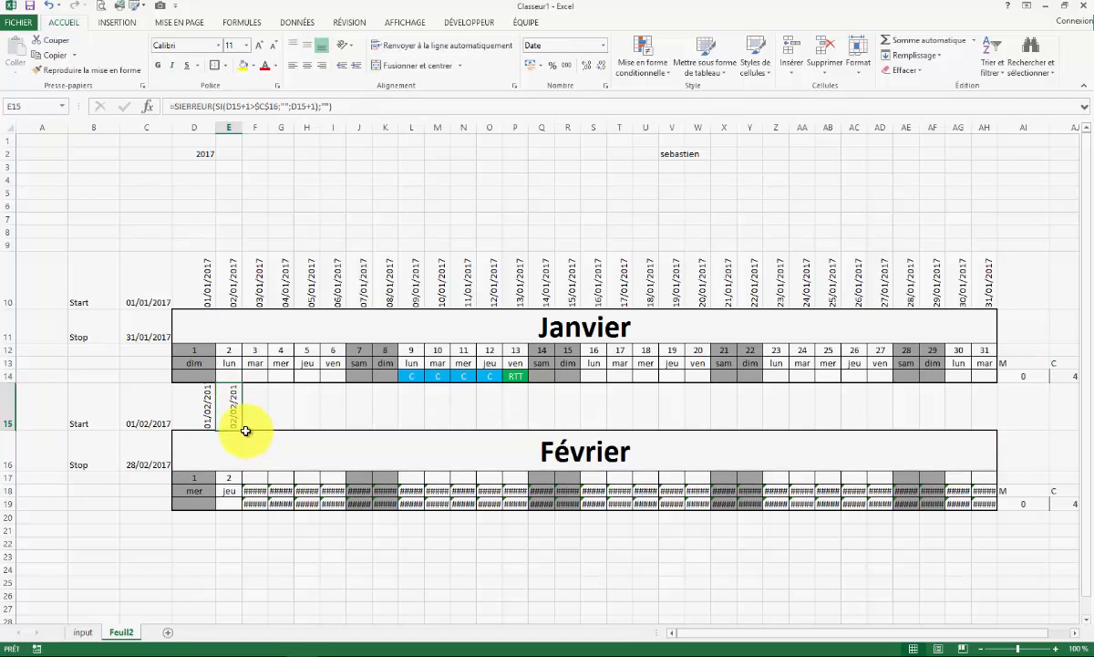
pyautogui.moveTo(243, 430); pyautogui.dragTo(986, 427)
pyautogui.click(936, 503)
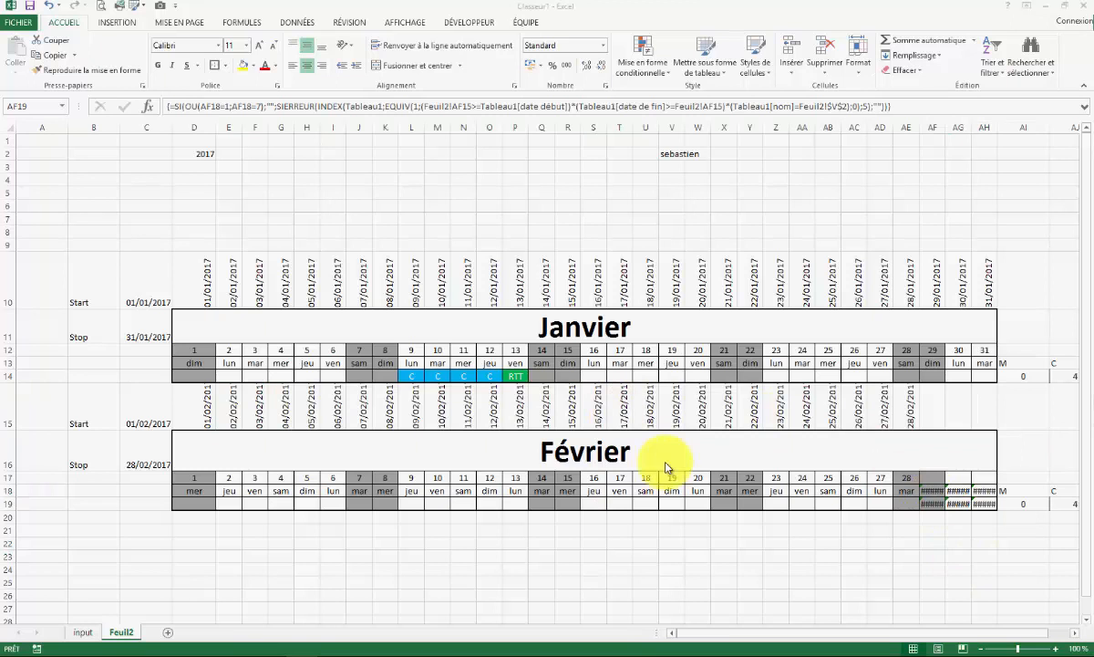
# Step: Wrap D18's JOURSEM weekday formula in SIERREUR with an empty string as fallback, and fill it across to AH18
pyautogui.click(197, 491)
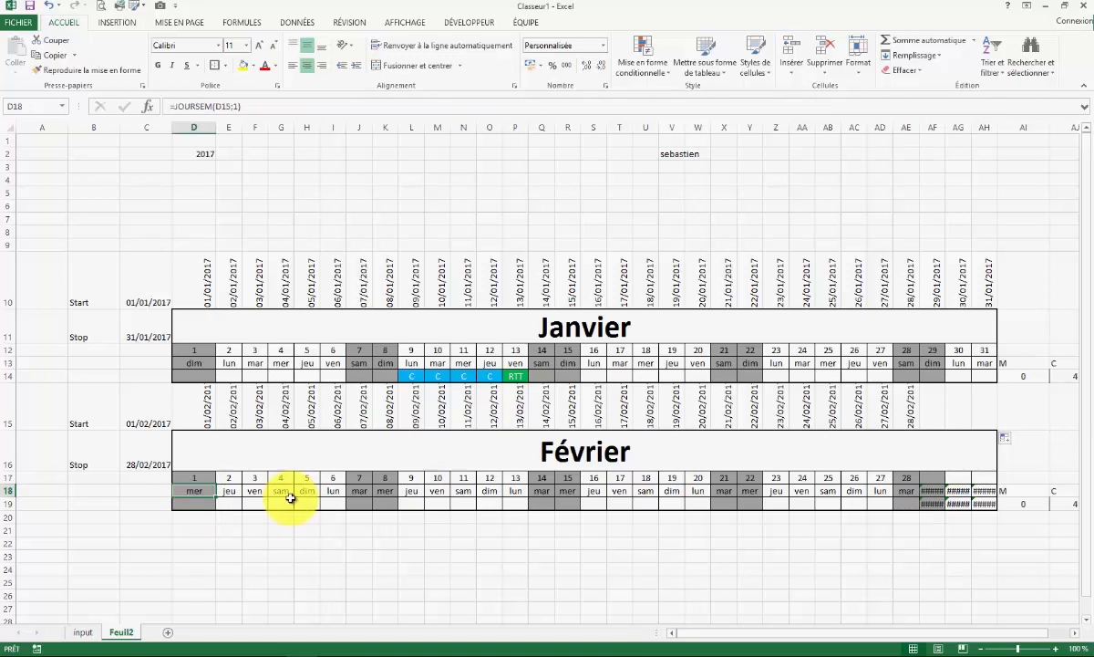
pyautogui.click(191, 503)
pyautogui.click(191, 490)
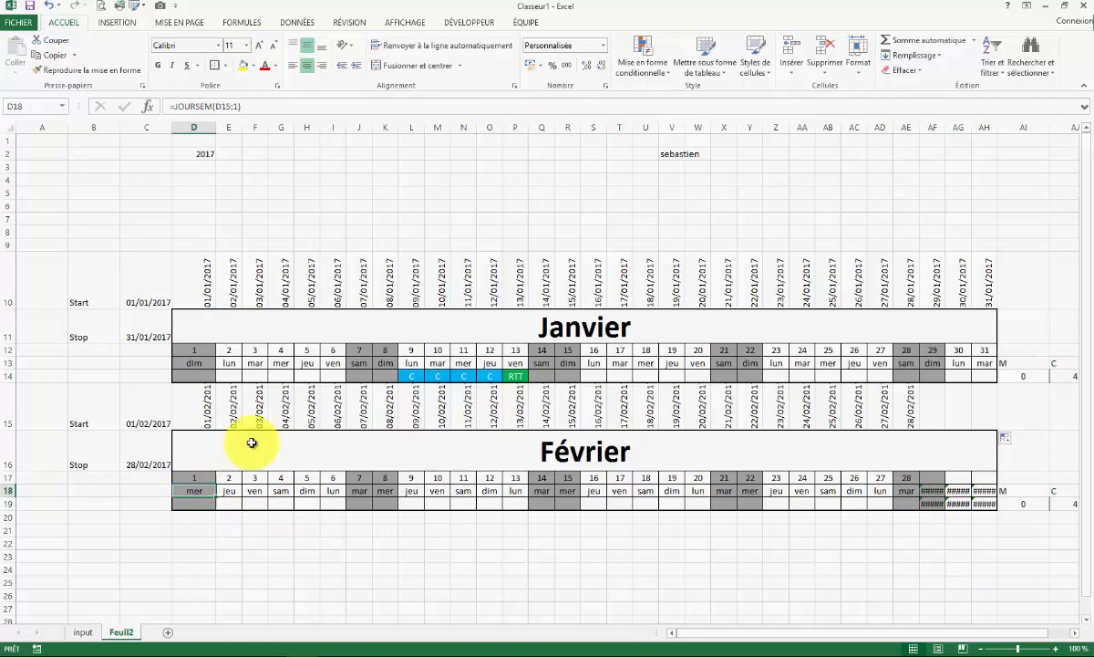
pyautogui.click(173, 109)
pyautogui.write('SIERREUR(')
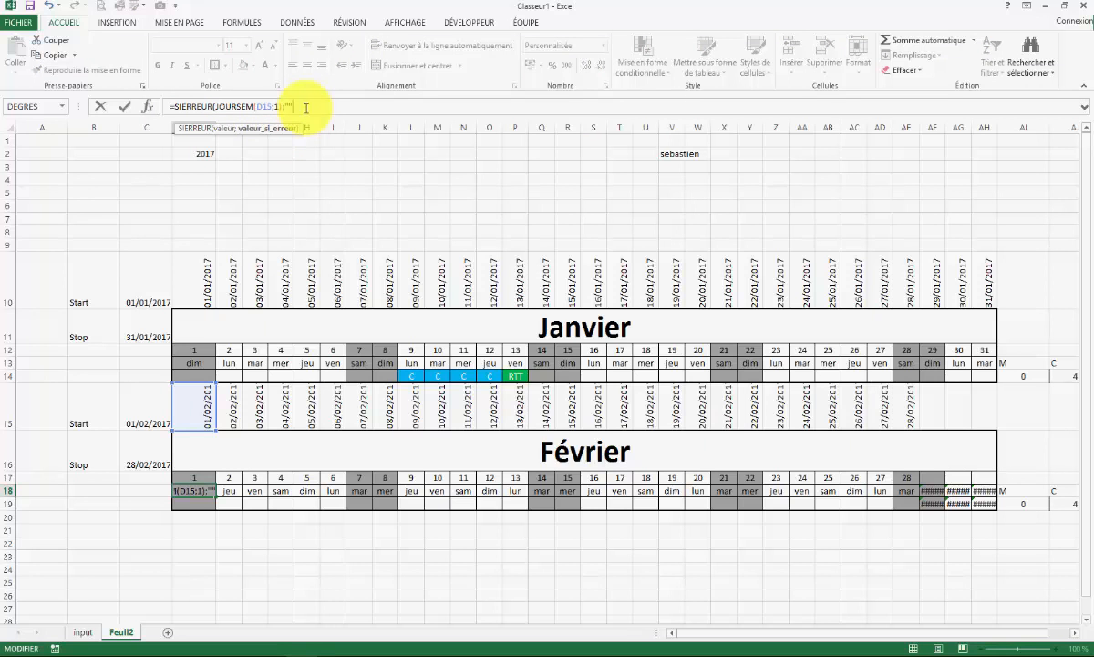
pyautogui.write(';"")')
pyautogui.press('Return')
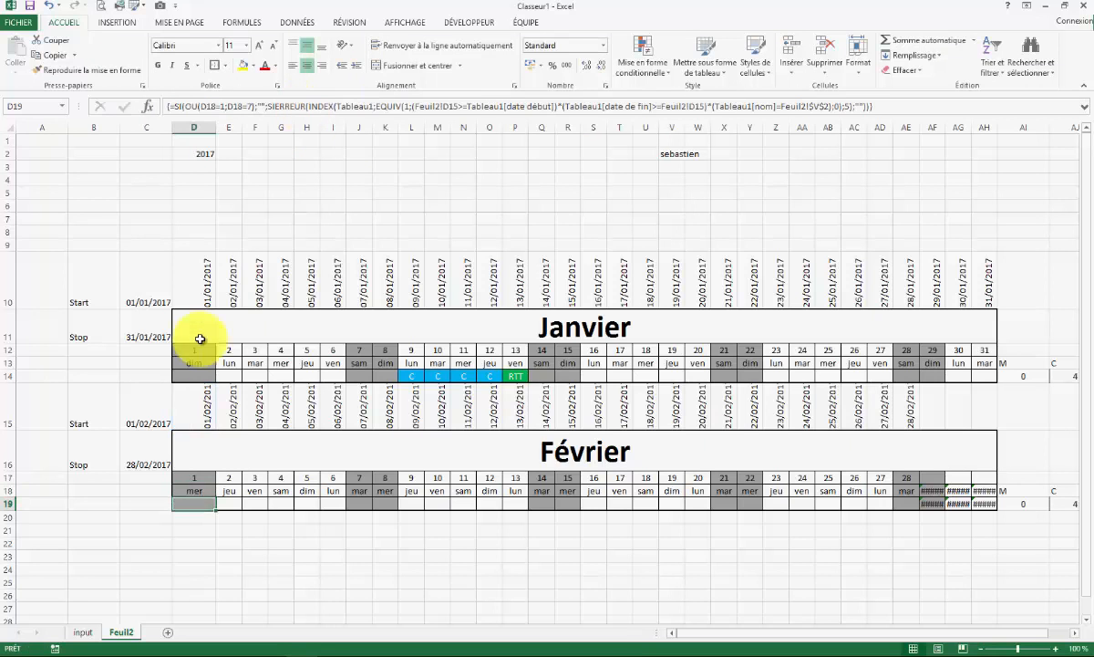
pyautogui.click(209, 490)
pyautogui.moveTo(216, 498); pyautogui.dragTo(985, 497)
pyautogui.click(783, 530)
# Step: Apply all borders to February's day grid D17:AH19 and an outer border around the whole block D16:AH19
pyautogui.moveTo(196, 477); pyautogui.dragTo(983, 507)
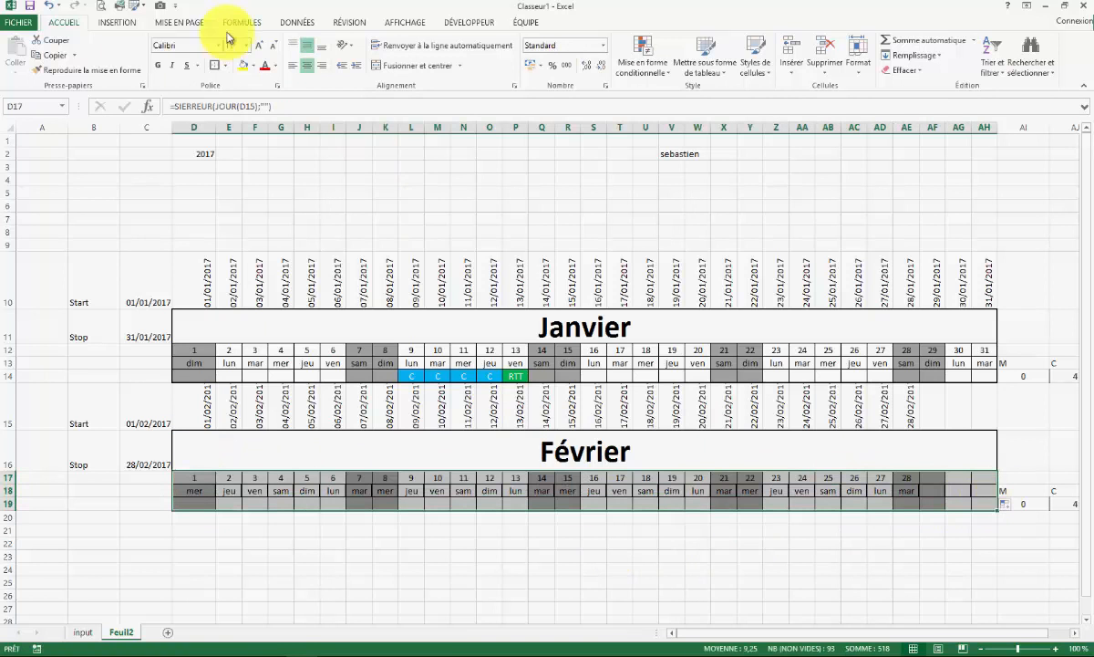
pyautogui.click(224, 65)
pyautogui.click(255, 192)
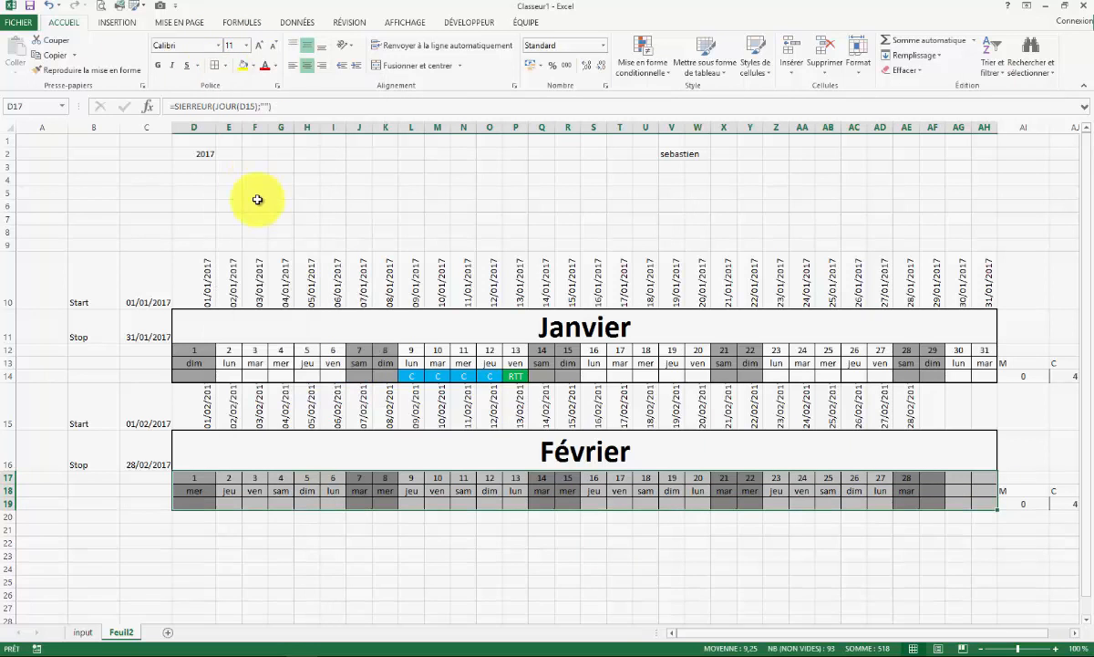
pyautogui.click(339, 465)
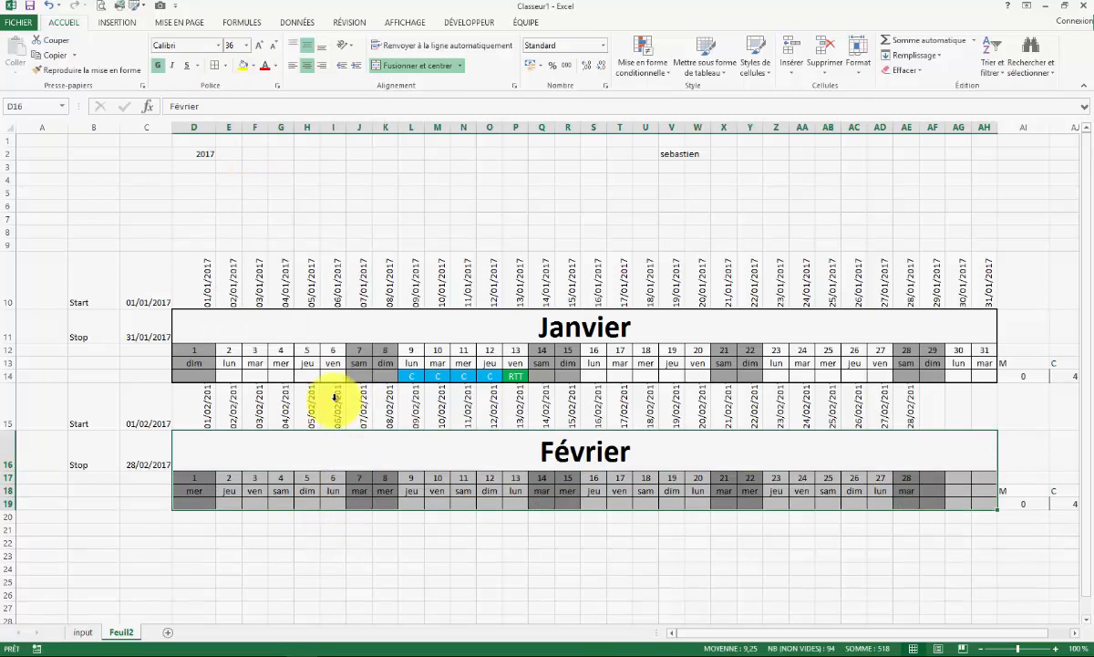
pyautogui.click(224, 71)
pyautogui.click(258, 215)
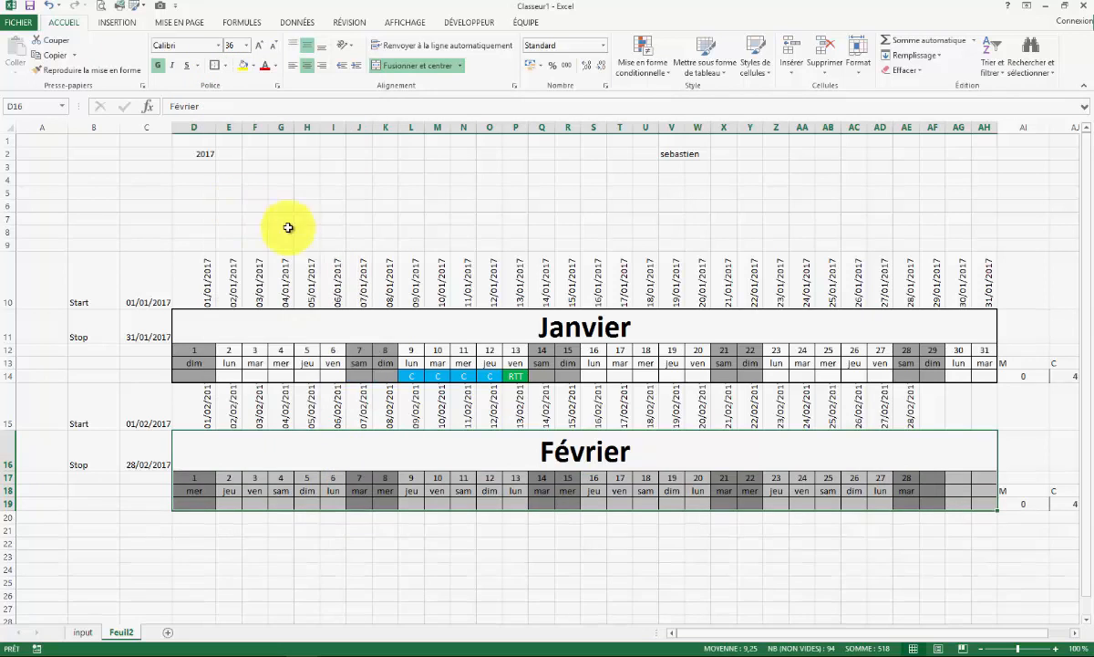
# Step: Change the grey weekend conditional formatting rule for D17:AH19 to the formula =OU(D$18=1;D$18=7) and apply it
pyautogui.click(772, 504)
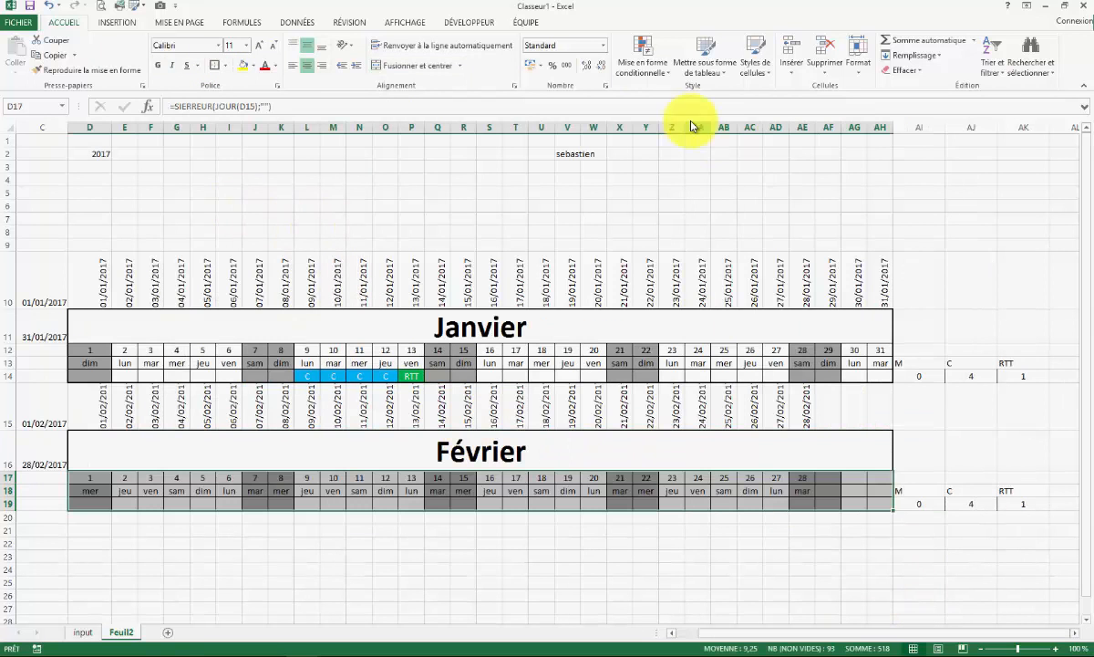
pyautogui.click(658, 69)
pyautogui.click(661, 263)
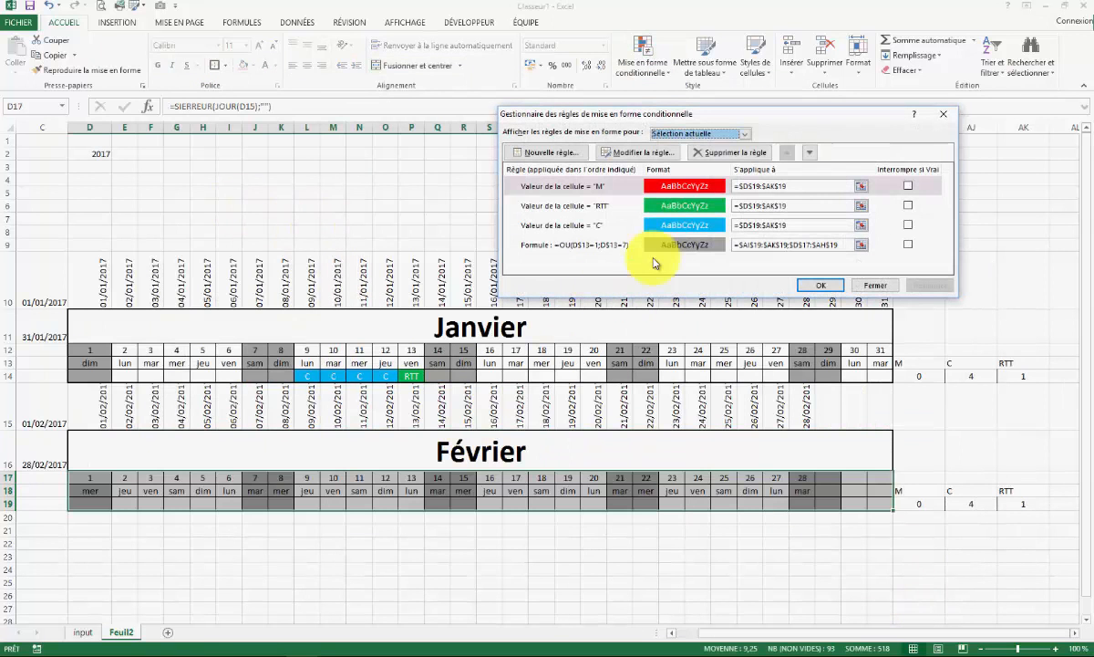
pyautogui.click(746, 135)
pyautogui.click(747, 135)
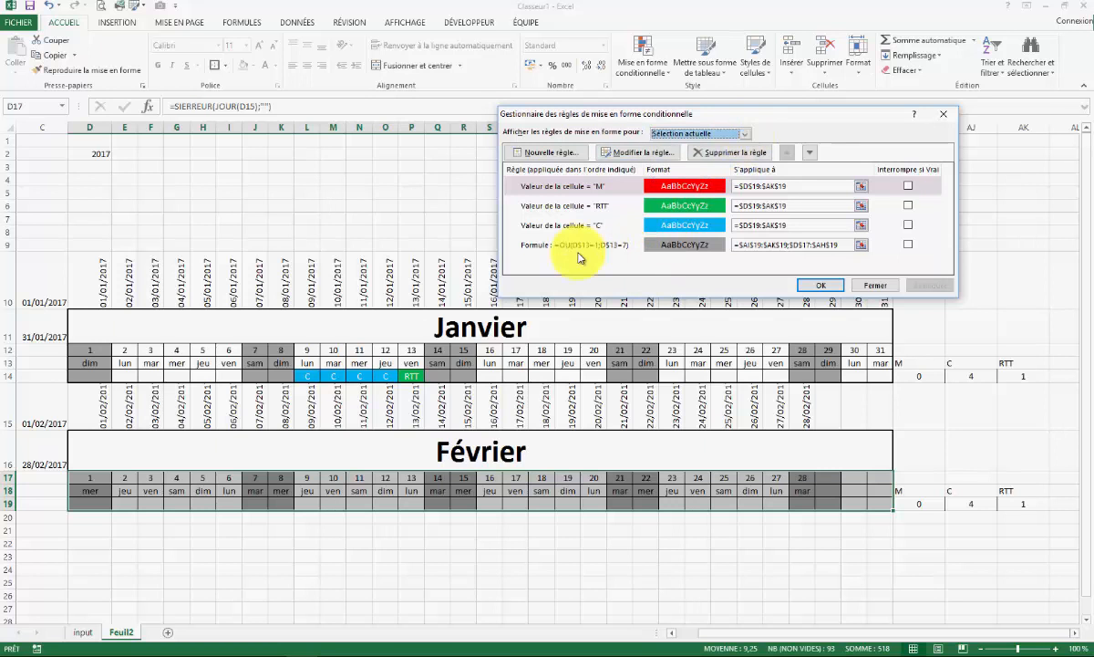
pyautogui.click(746, 134)
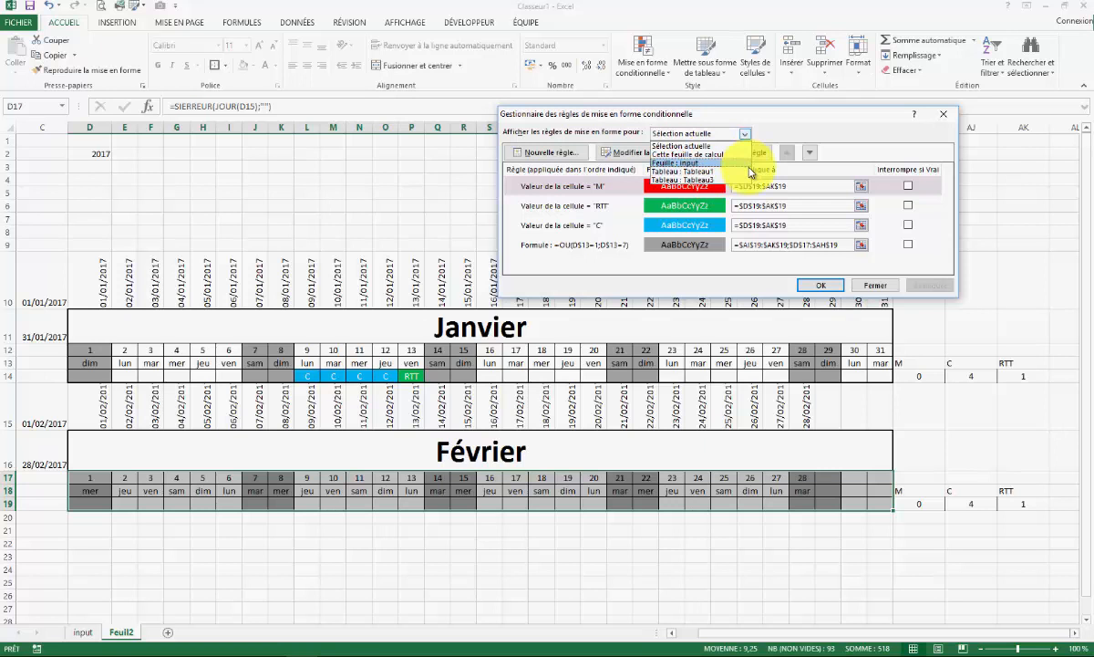
pyautogui.click(747, 135)
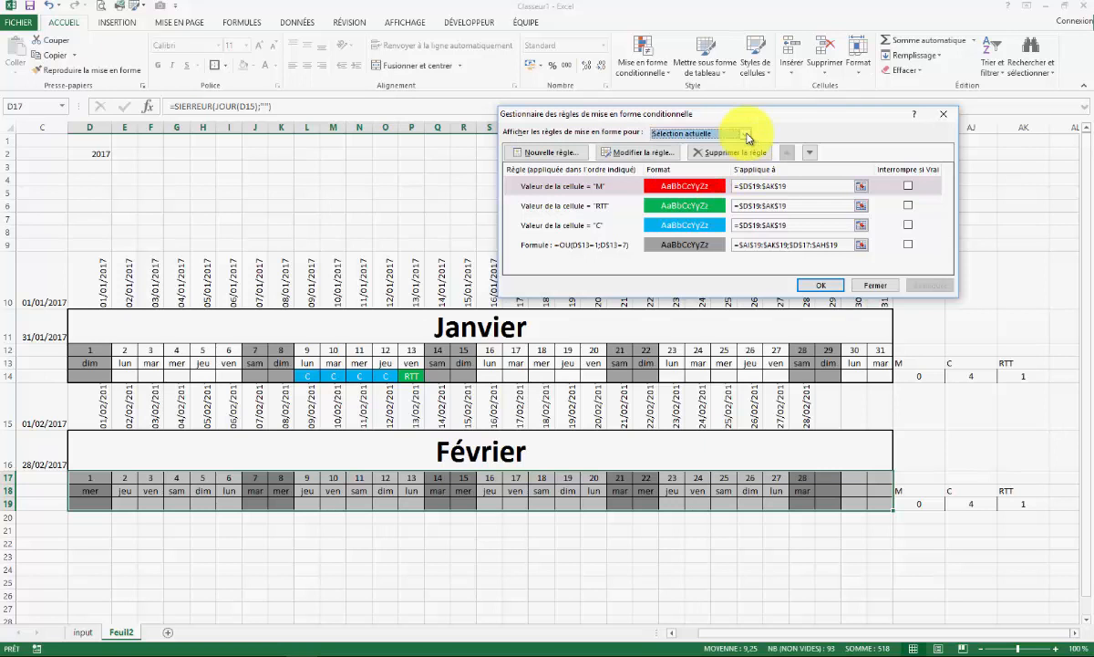
pyautogui.doubleClick(560, 243)
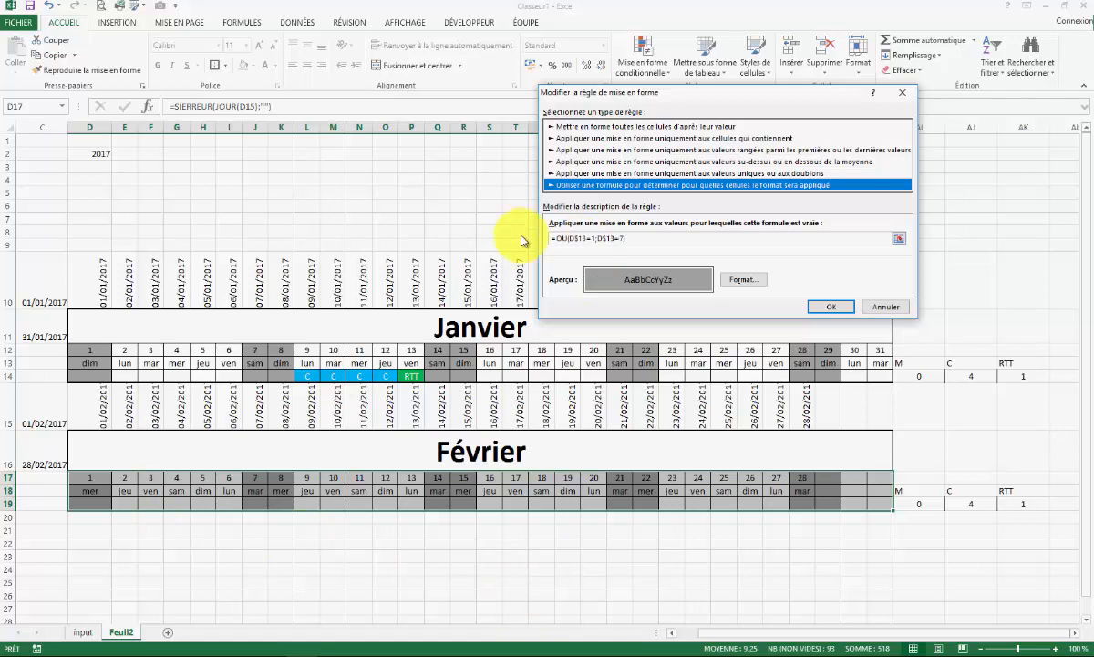
pyautogui.click(587, 239)
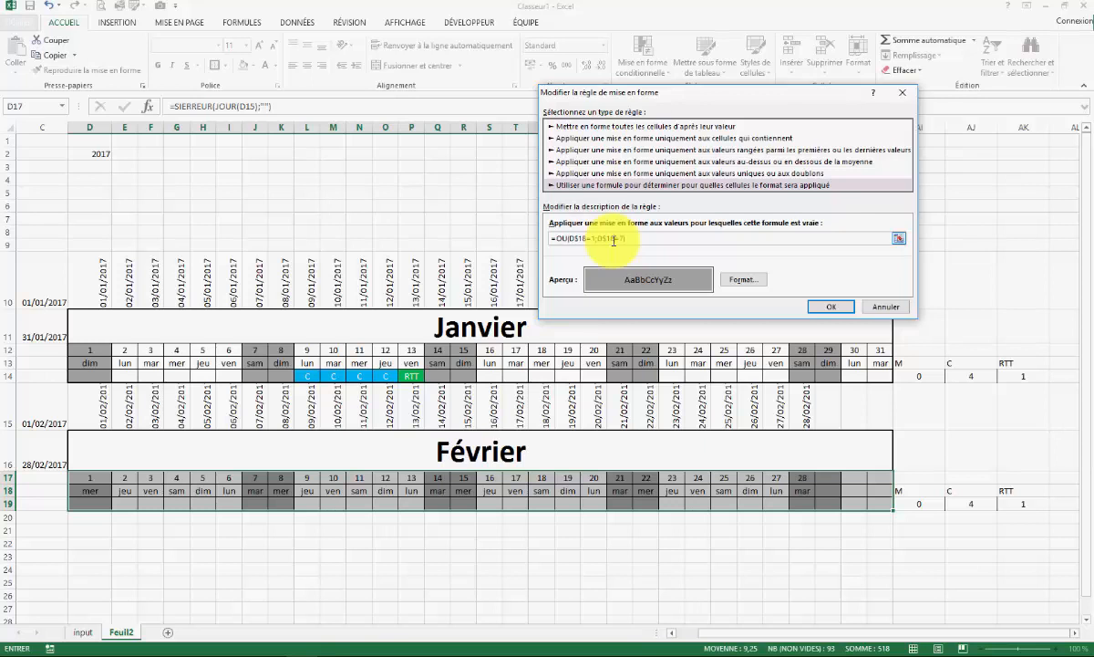
pyautogui.press('Return')
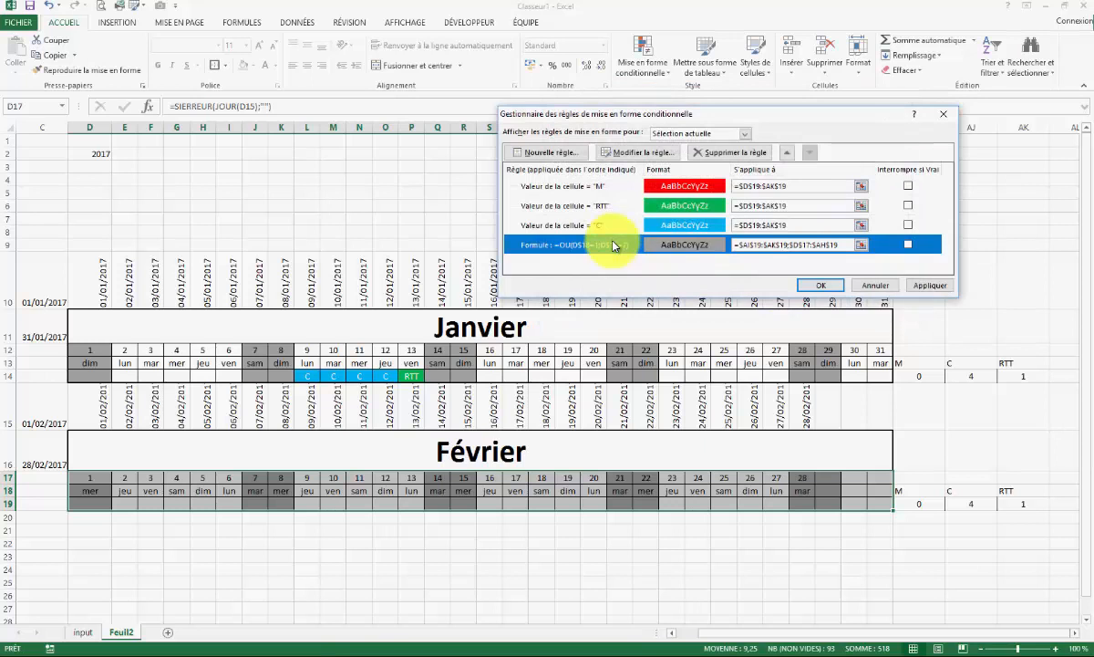
pyautogui.click(930, 286)
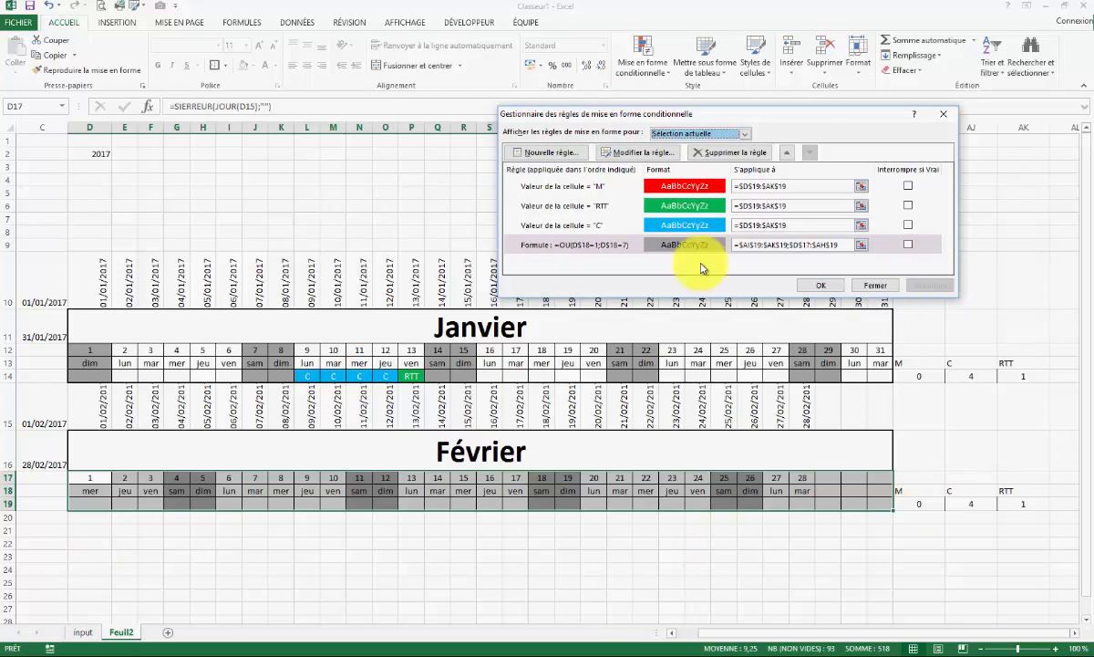
pyautogui.click(821, 286)
# Step: Change the counting range in AI19's M total to $D$19:$AH$19 and fill the formula across to the RTT total in AK19
pyautogui.click(922, 504)
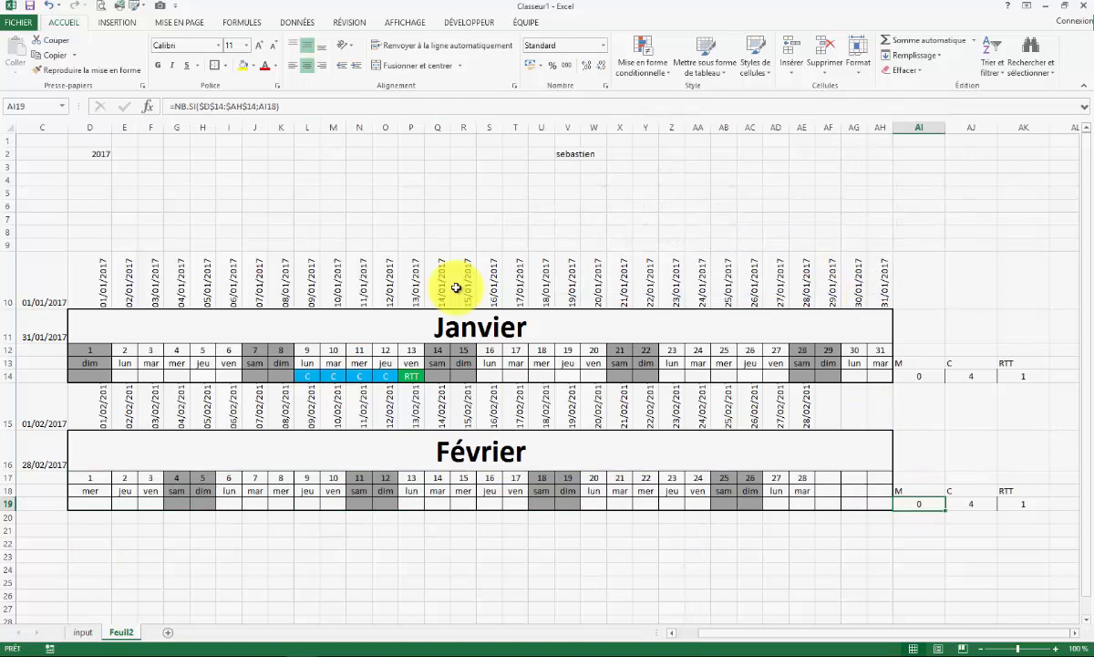
pyautogui.click(212, 107)
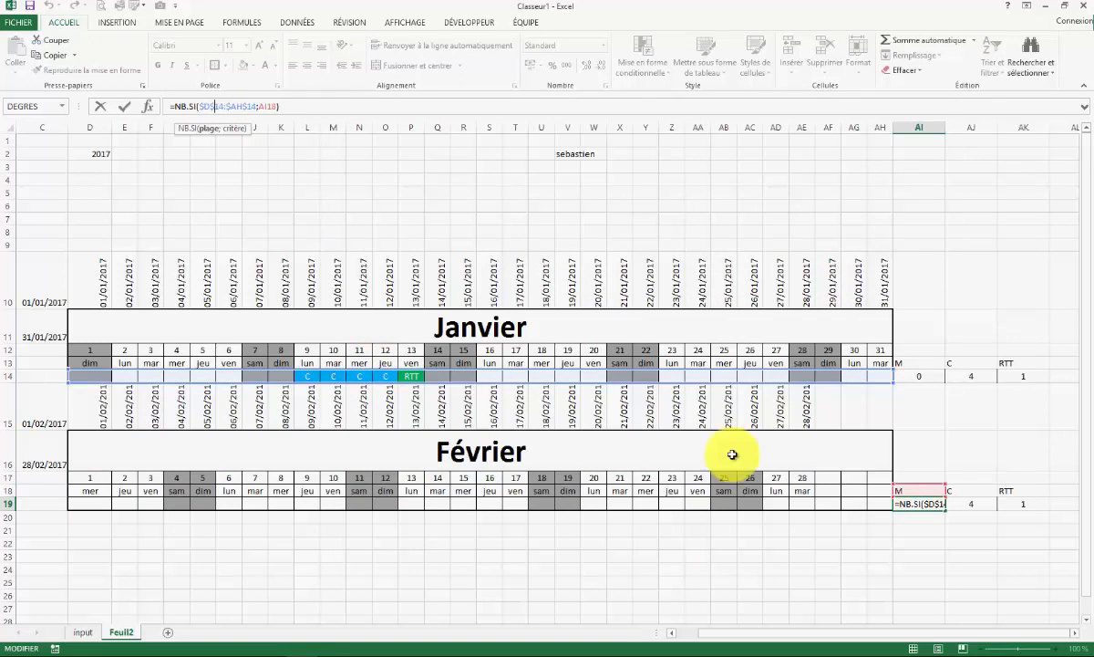
pyautogui.moveTo(896, 371); pyautogui.dragTo(878, 504)
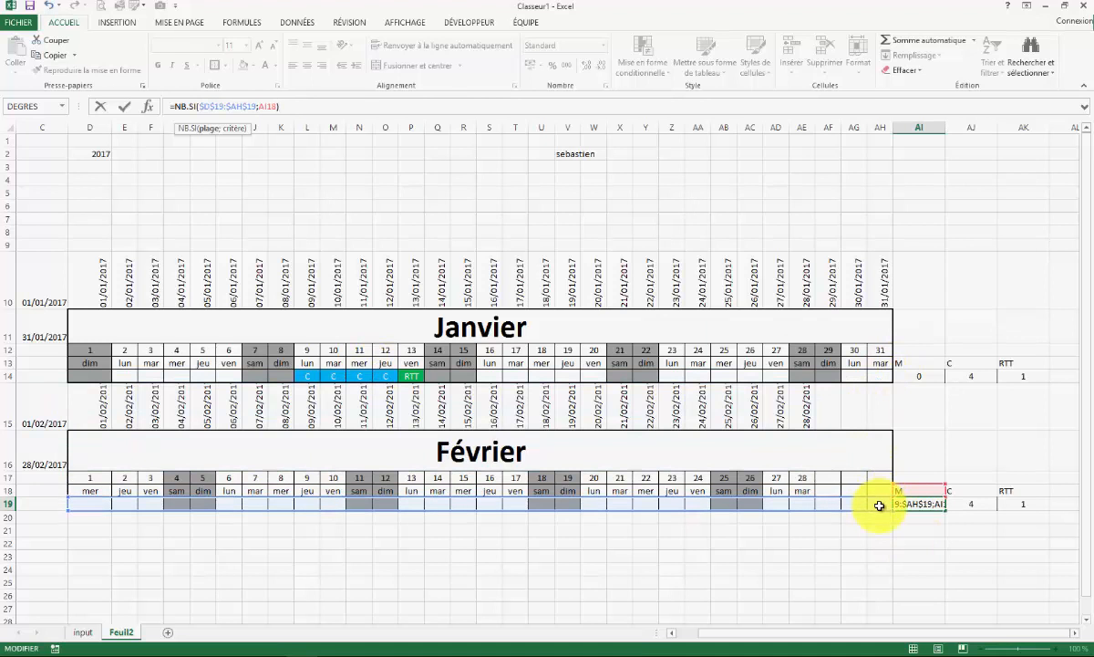
pyautogui.press('Return')
pyautogui.click(919, 501)
pyautogui.moveTo(949, 513); pyautogui.dragTo(1026, 508)
pyautogui.click(934, 569)
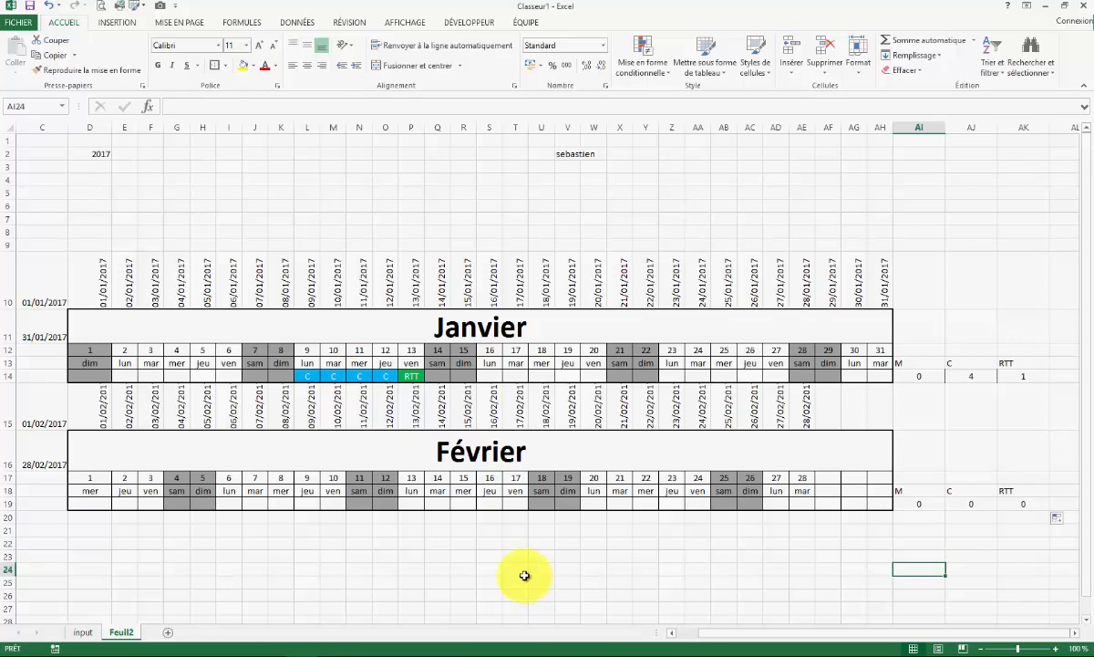
# Step: Review the conditional formatting rules applied to February's day grid D17:AH19
pyautogui.moveTo(721, 633); pyautogui.dragTo(708, 633)
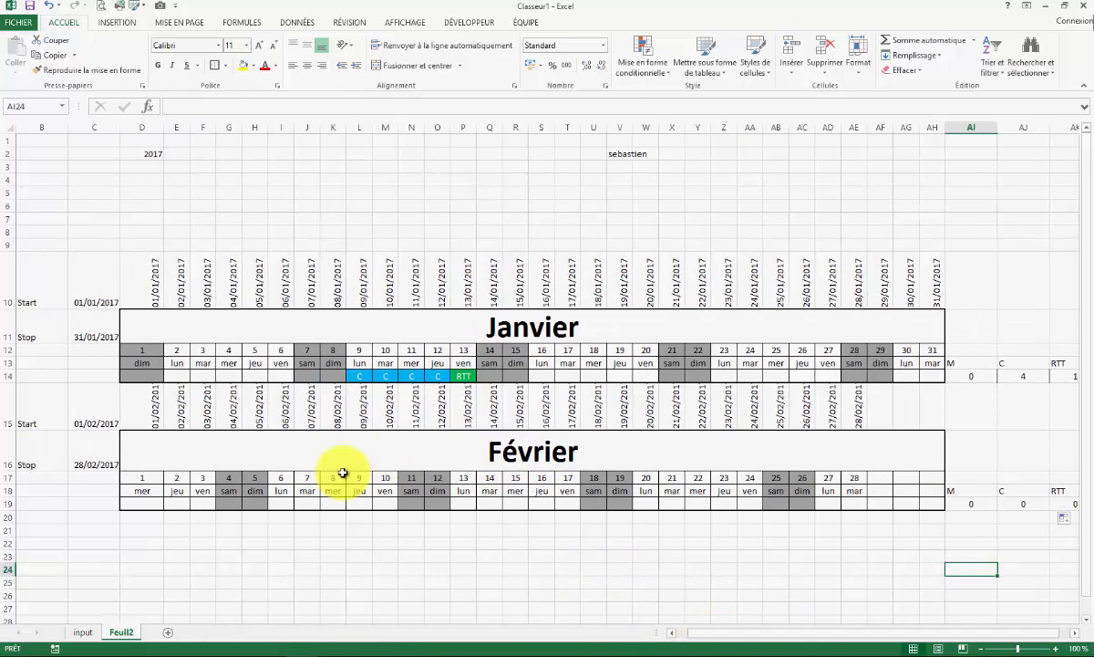
pyautogui.click(146, 503)
pyautogui.moveTo(168, 491); pyautogui.dragTo(922, 476)
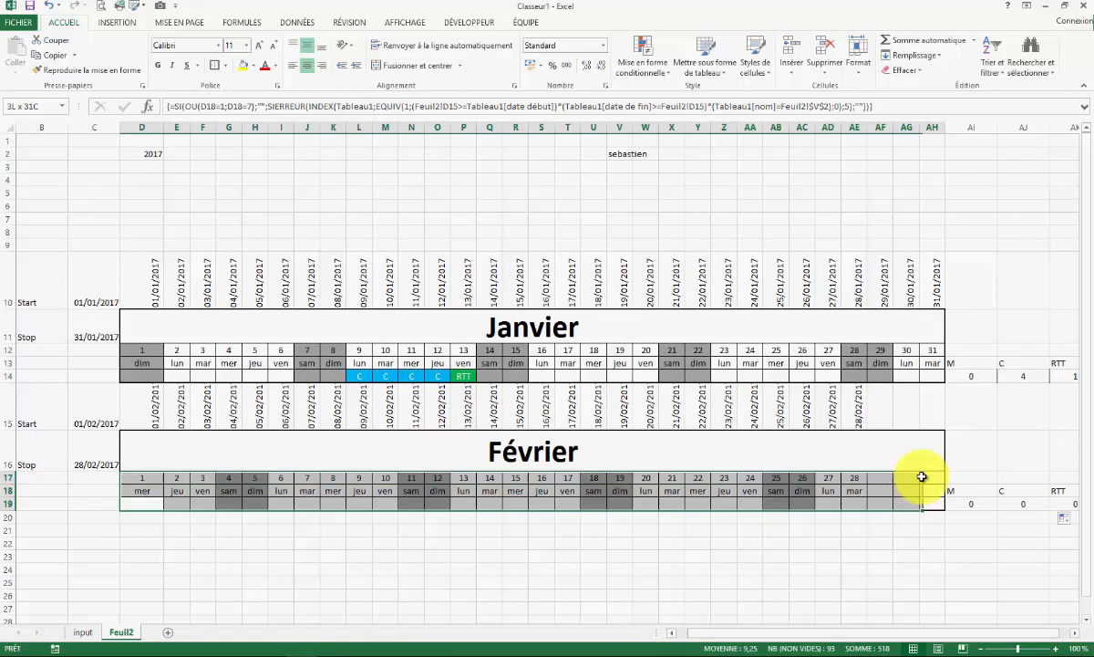
pyautogui.click(646, 56)
pyautogui.click(682, 265)
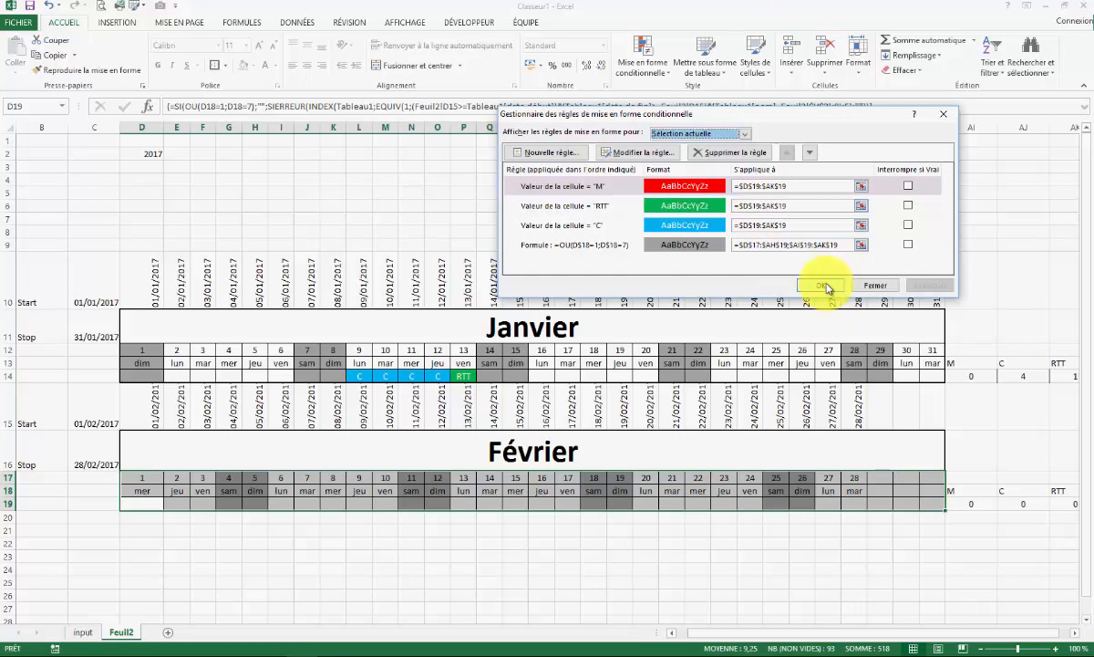
pyautogui.click(816, 284)
# Step: Copy the whole February block B15:AK19, including its dates and totals, and paste it directly below at B20
pyautogui.click(319, 598)
pyautogui.moveTo(27, 418); pyautogui.dragTo(974, 509)
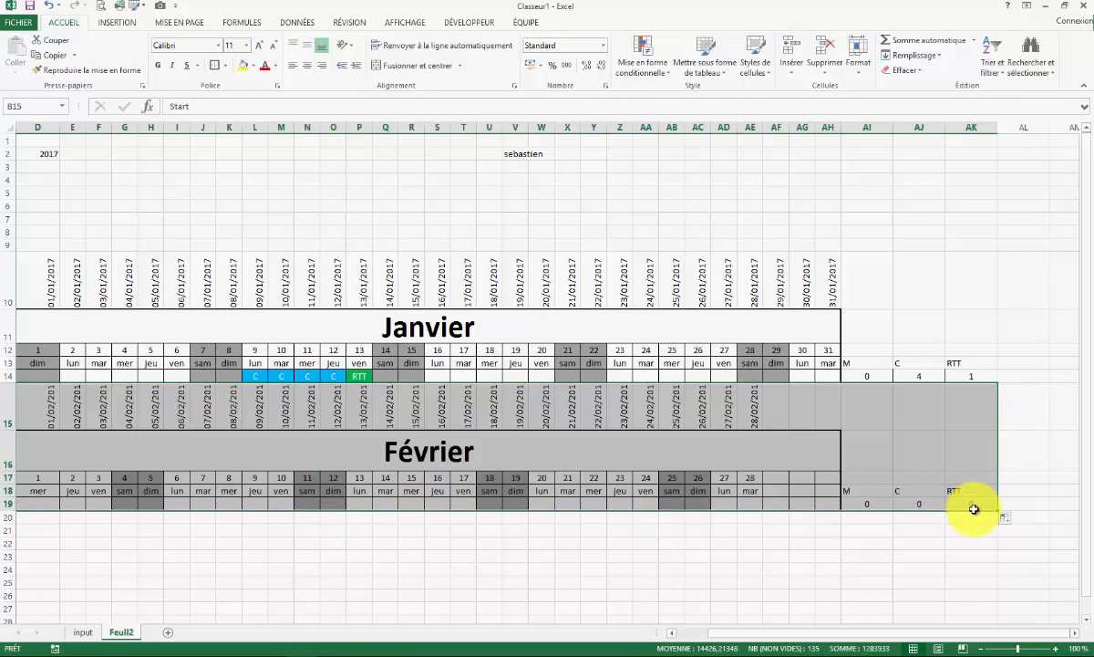
pyautogui.hotkey('ctrl', 'c')
pyautogui.moveTo(843, 632); pyautogui.dragTo(725, 633)
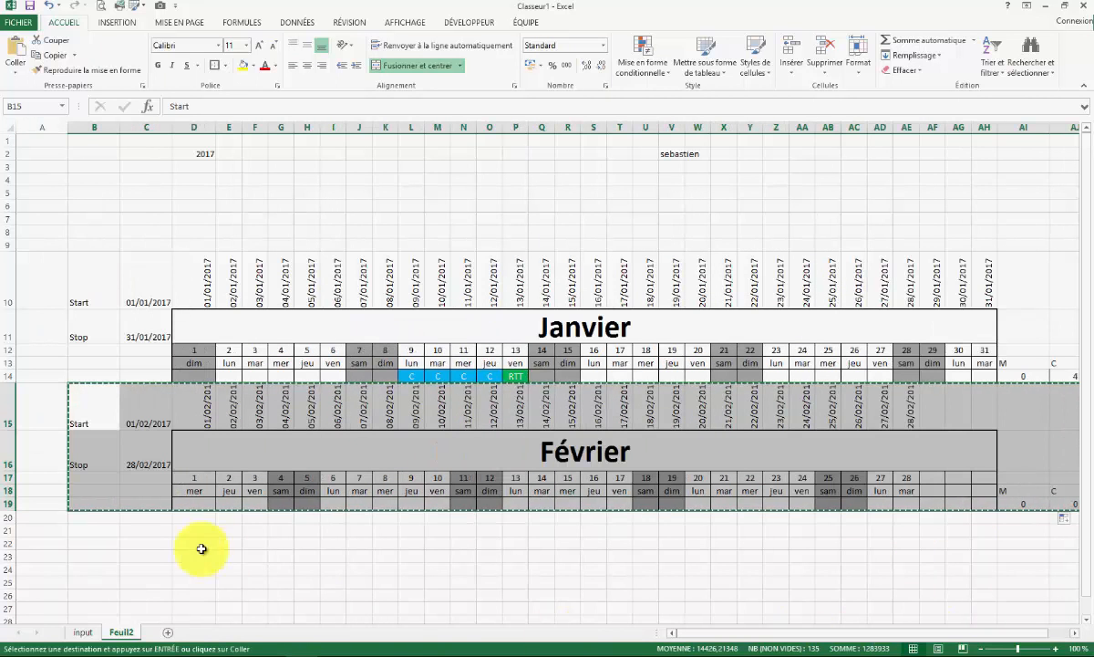
pyautogui.click(88, 523)
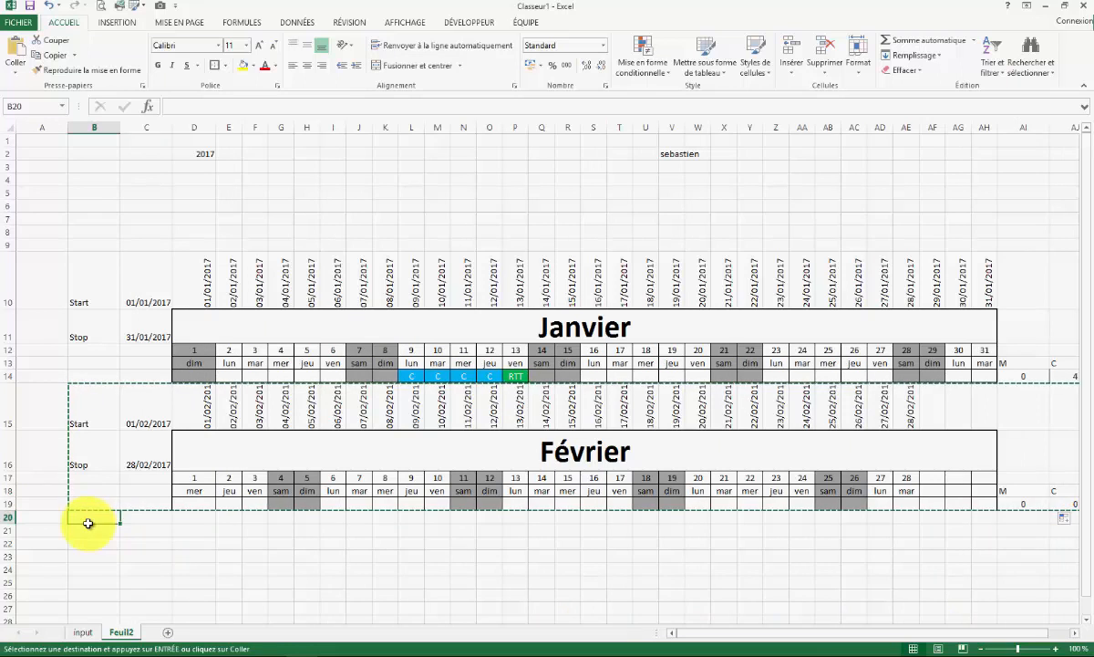
pyautogui.hotkey('ctrl', 'v')
pyautogui.click(325, 535)
# Step: Change the merged month title in D21 of the copied block to Mars
pyautogui.scroll(-2, 310, 516)
pyautogui.click(145, 468)
pyautogui.click(398, 501)
pyautogui.write('M')
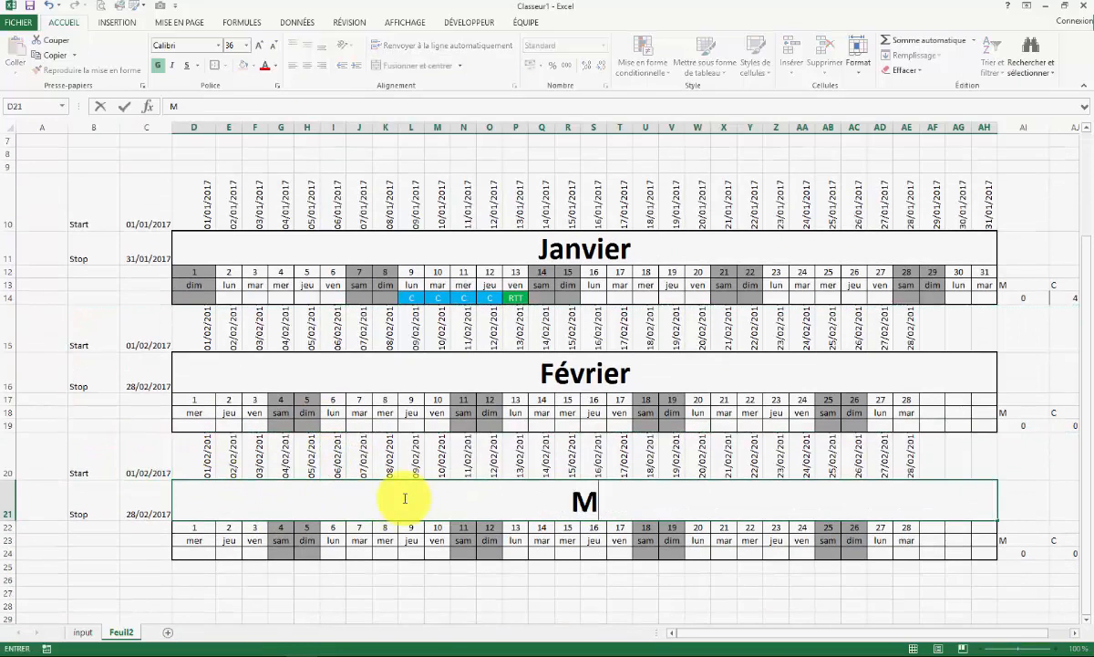
pyautogui.write('ars')
pyautogui.press('Return')
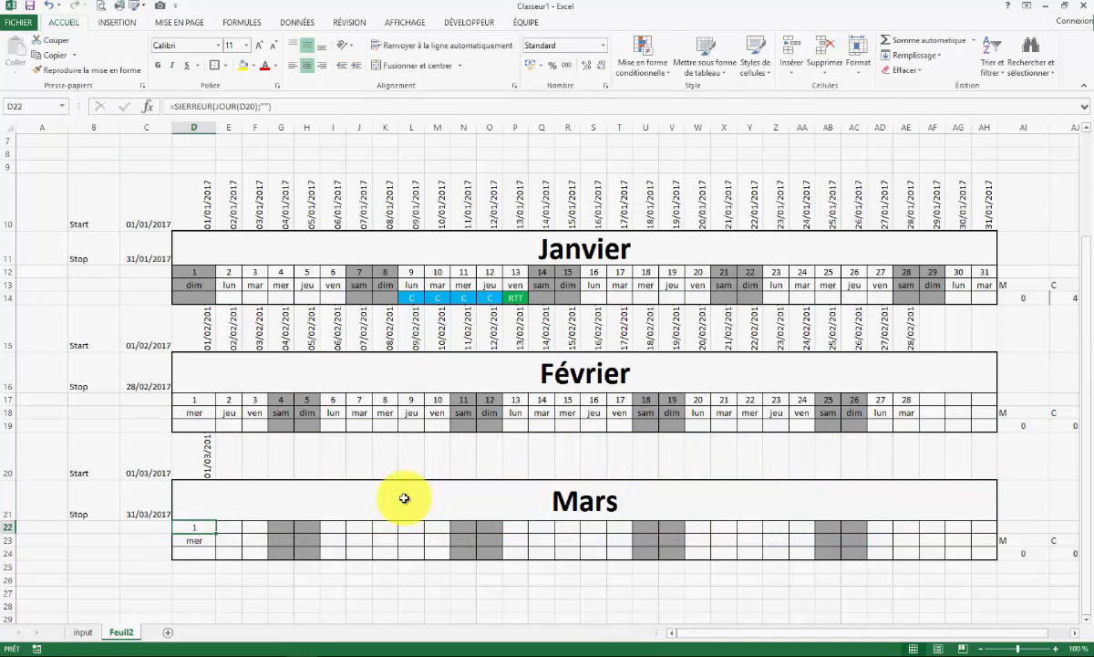
# Step: Change the end-date reference in E20's date formula to $C$21 and fill the formula across to AH20
pyautogui.click(214, 466)
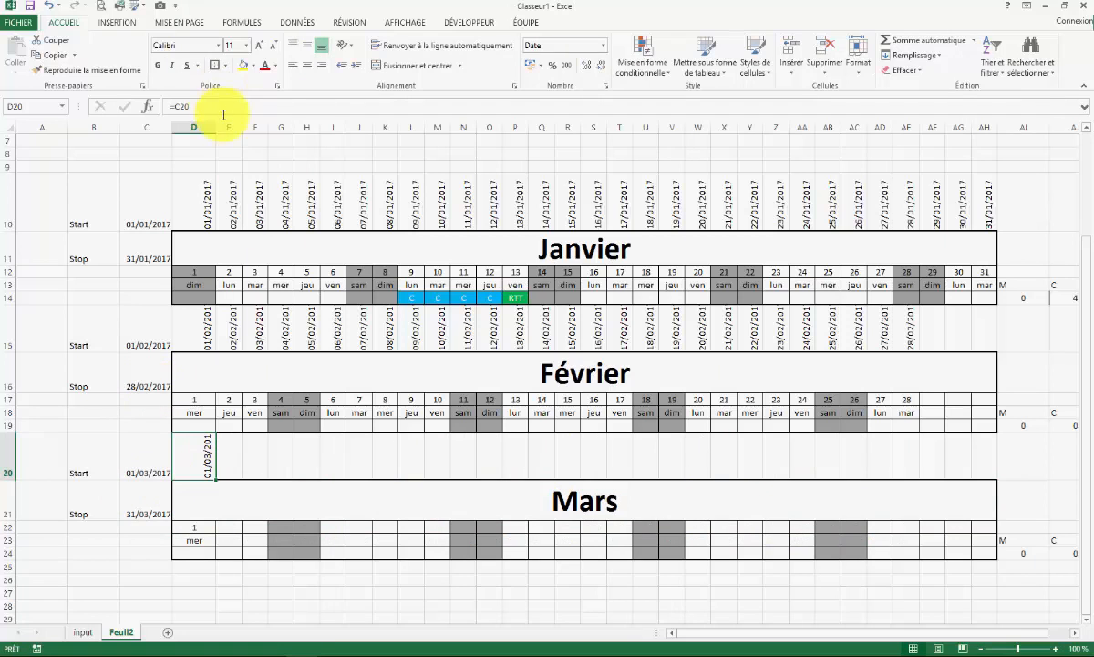
pyautogui.click(222, 467)
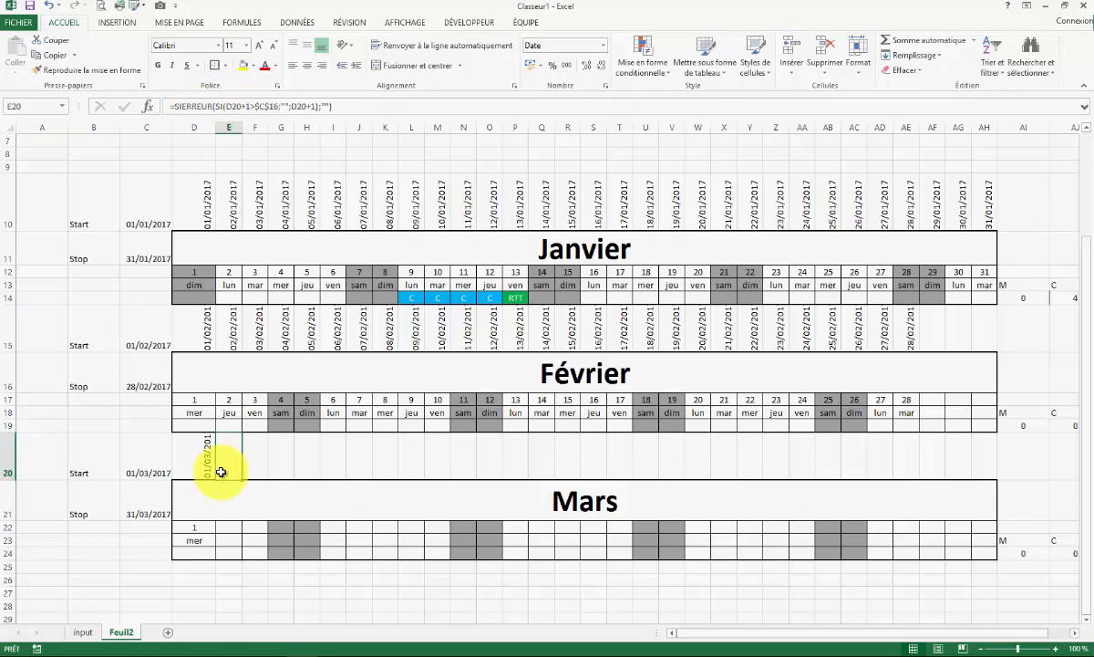
pyautogui.click(275, 108)
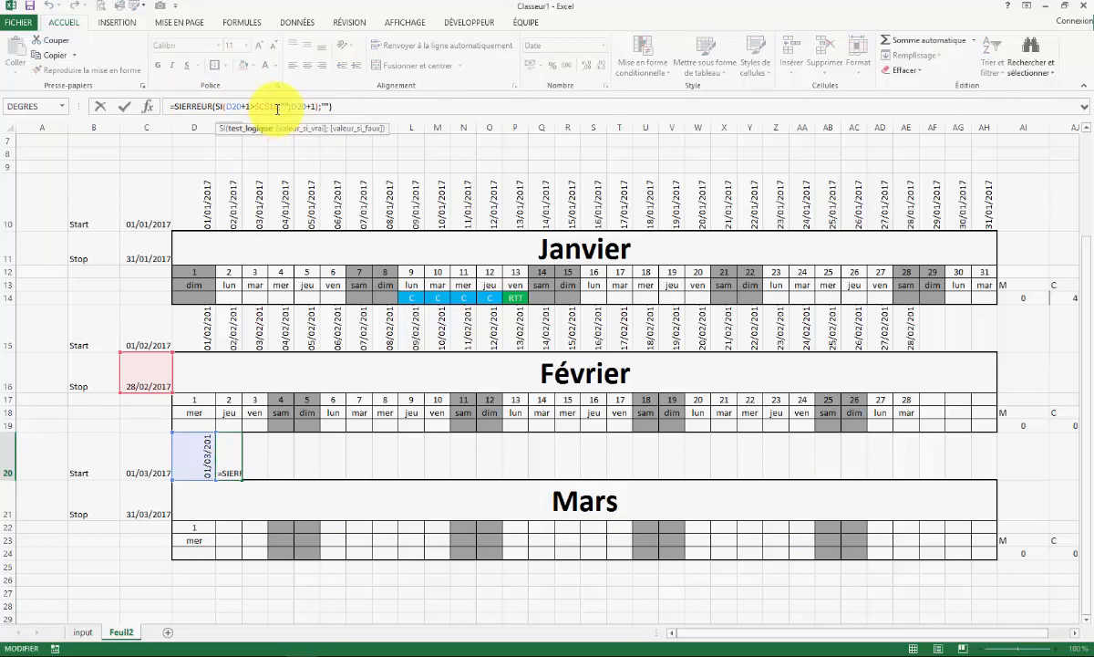
pyautogui.press('BackSpace')
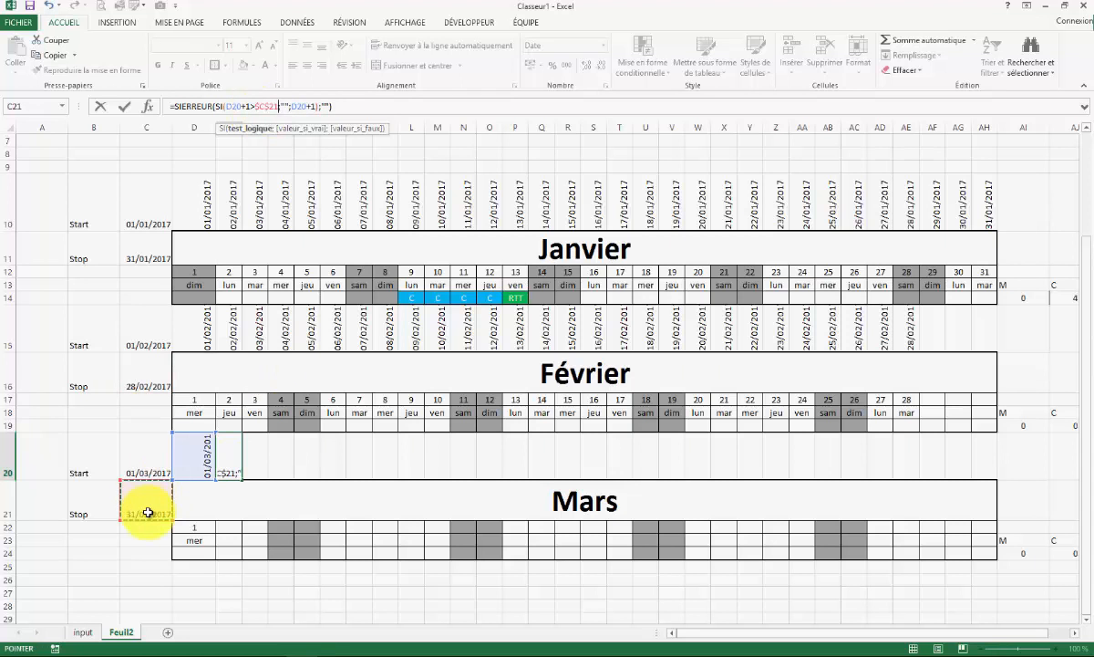
pyautogui.press('Return')
pyautogui.click(237, 461)
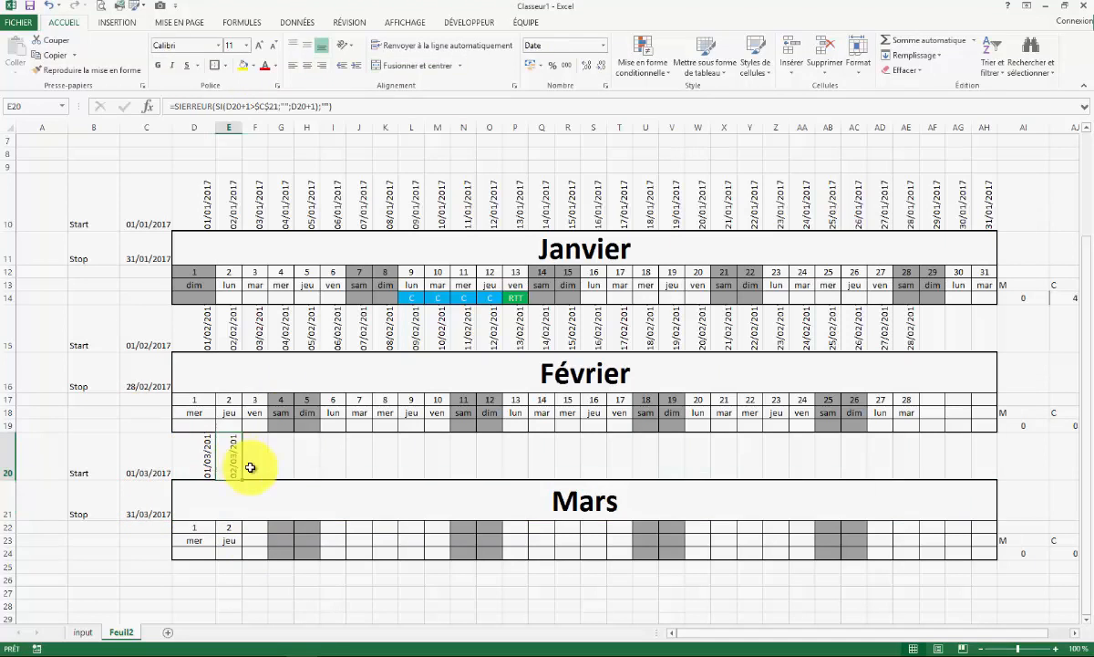
pyautogui.moveTo(242, 481); pyautogui.dragTo(985, 463)
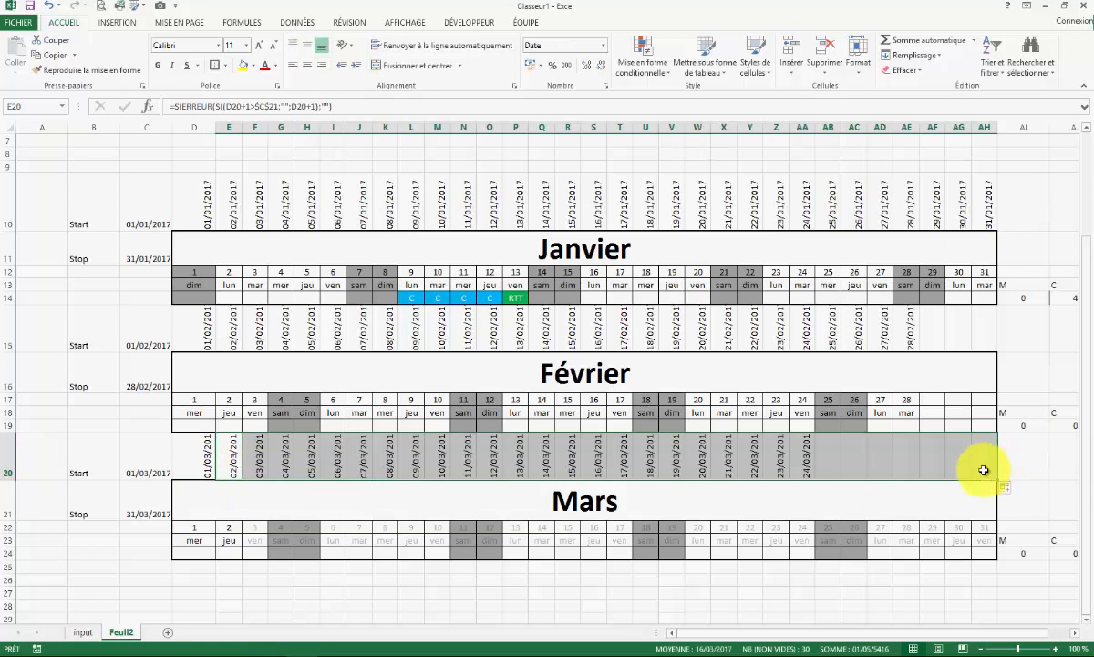
pyautogui.click(793, 600)
# Step: Change the grey weekend conditional formatting rule for March's day grid D22:AH24 to the formula =OU(D$23=1;D$23=7)
pyautogui.moveTo(195, 527); pyautogui.dragTo(984, 553)
pyautogui.click(645, 51)
pyautogui.click(670, 246)
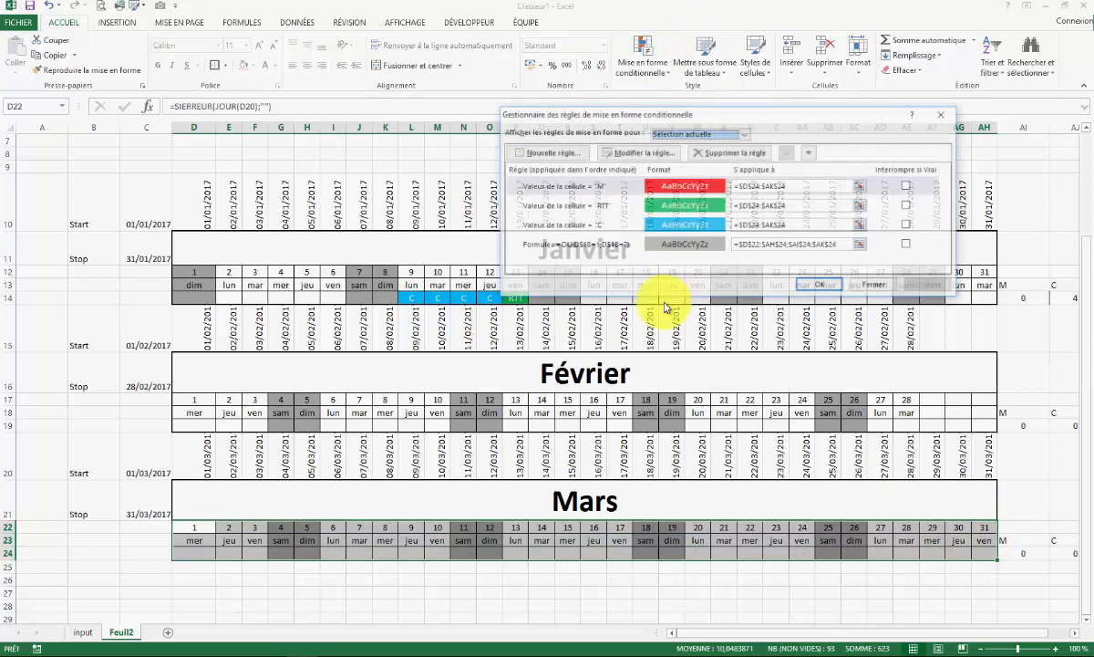
pyautogui.doubleClick(591, 252)
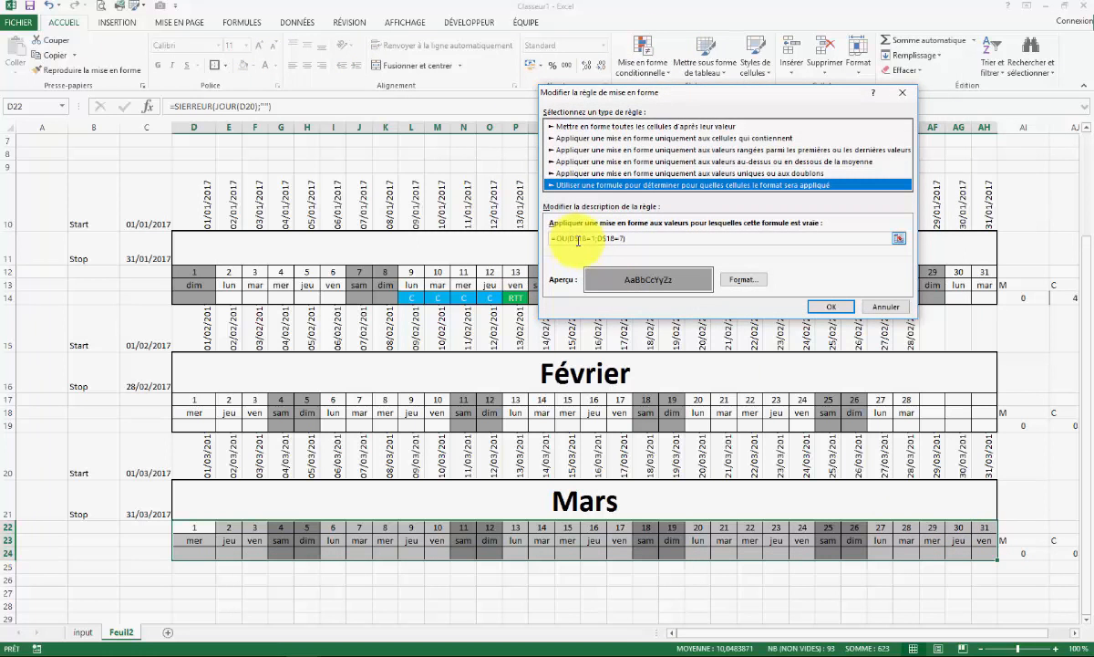
pyautogui.click(595, 240)
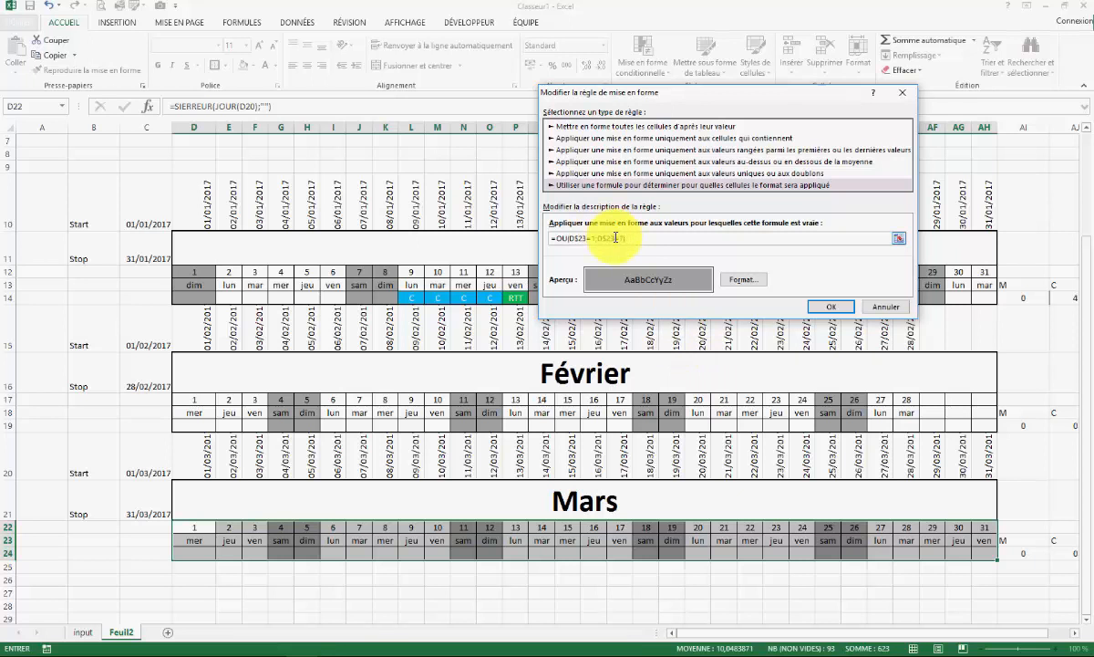
pyautogui.click(832, 306)
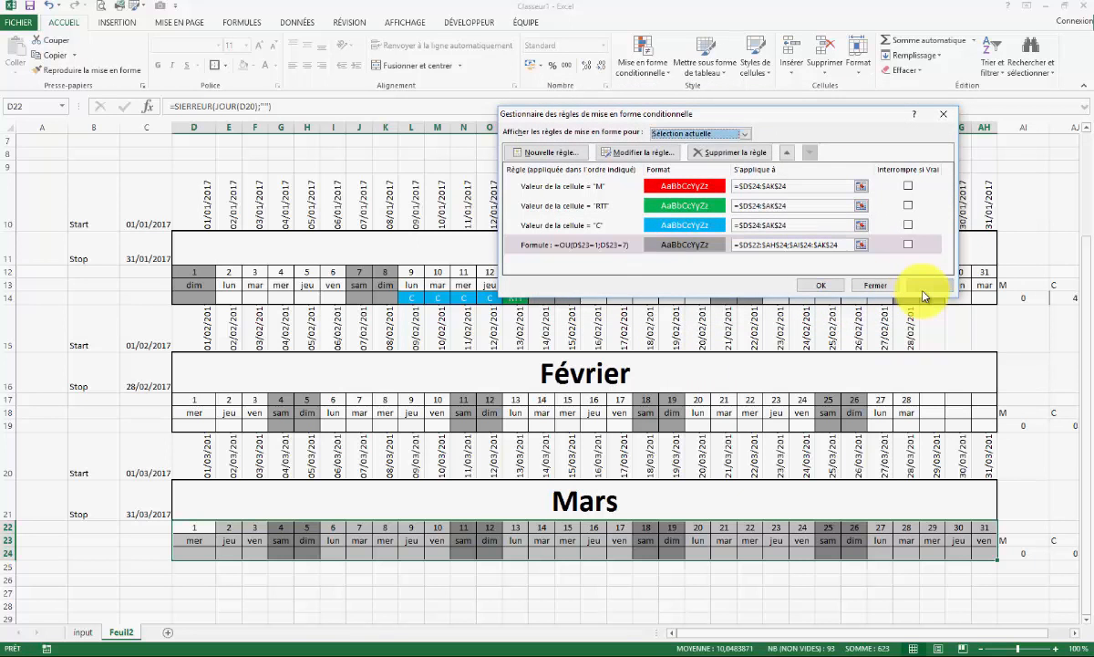
pyautogui.click(820, 285)
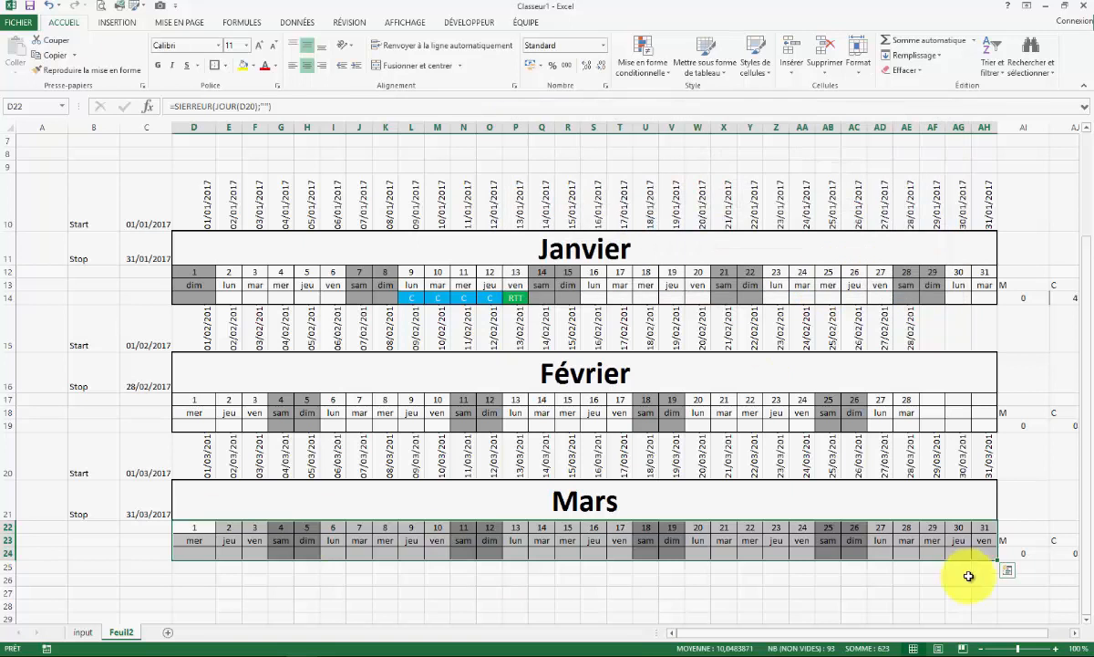
# Step: Change the counting range in AI24's M total to $D$24:$AH$24 and fill the formula across to the RTT total in AK24
pyautogui.click(1009, 542)
pyautogui.click(1019, 553)
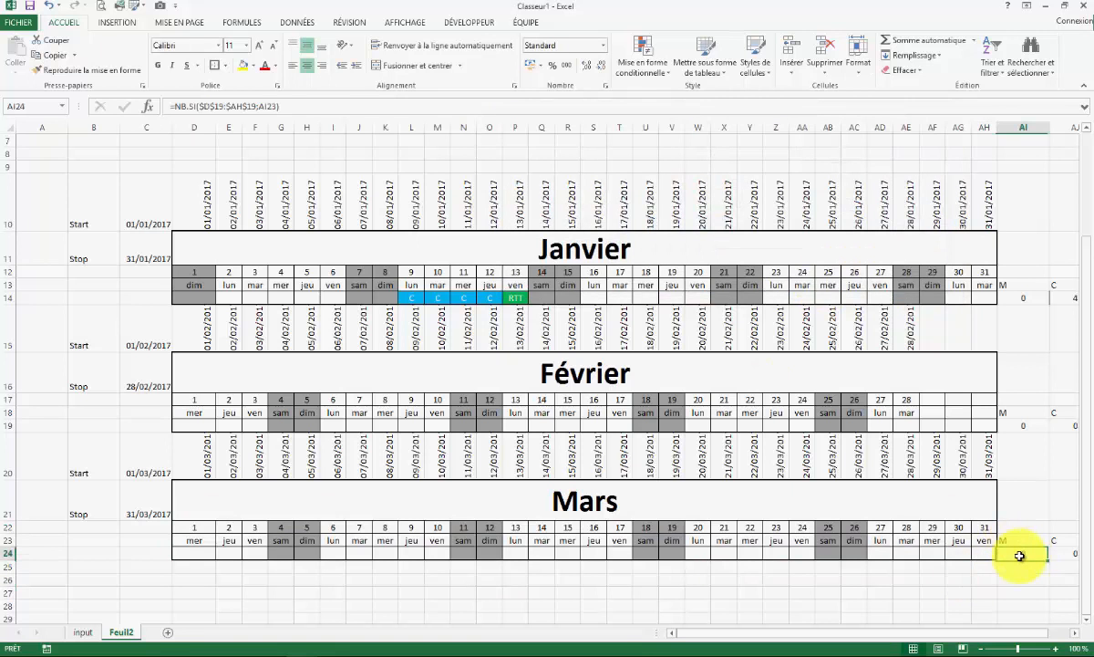
pyautogui.doubleClick(220, 107)
pyautogui.moveTo(836, 437); pyautogui.dragTo(825, 548)
pyautogui.press('Return')
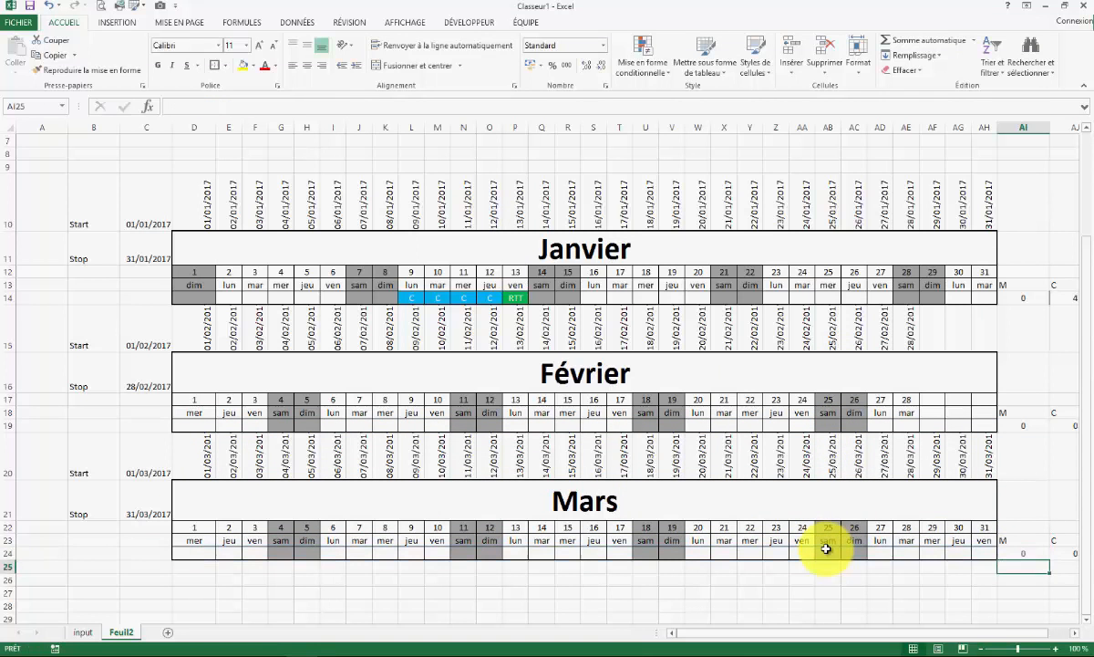
pyautogui.moveTo(1049, 561); pyautogui.dragTo(988, 565)
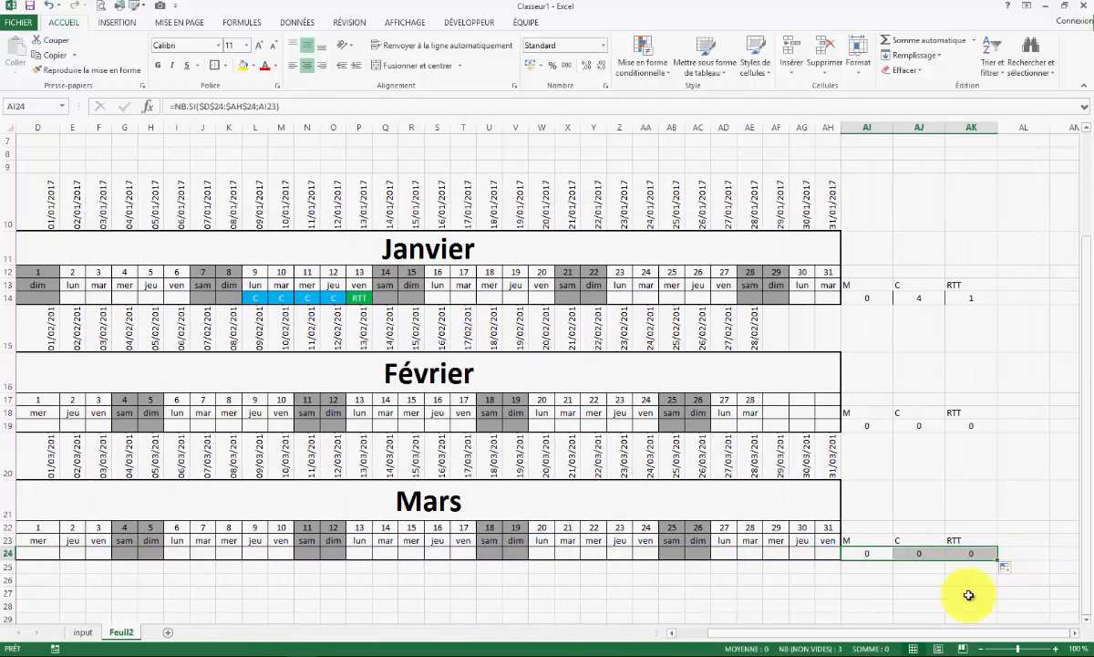
pyautogui.click(983, 584)
pyautogui.click(869, 559)
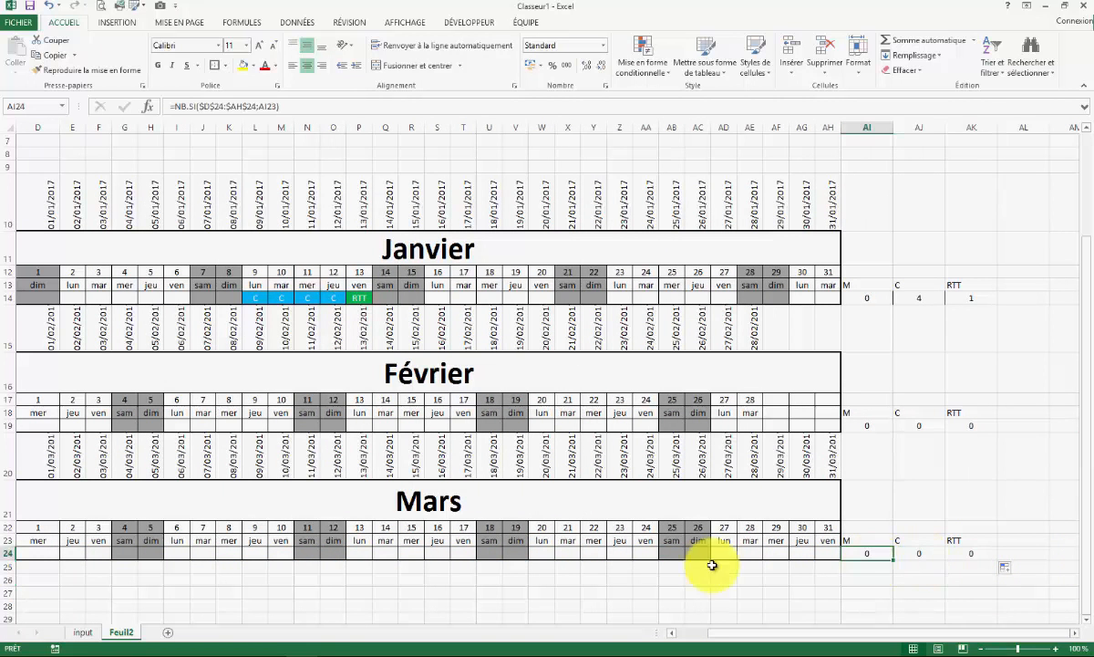
pyautogui.click(828, 592)
# Step: Examine the month blocks down the sheet and the M, C and RTT totals beside them
pyautogui.scroll(2, 751, 429)
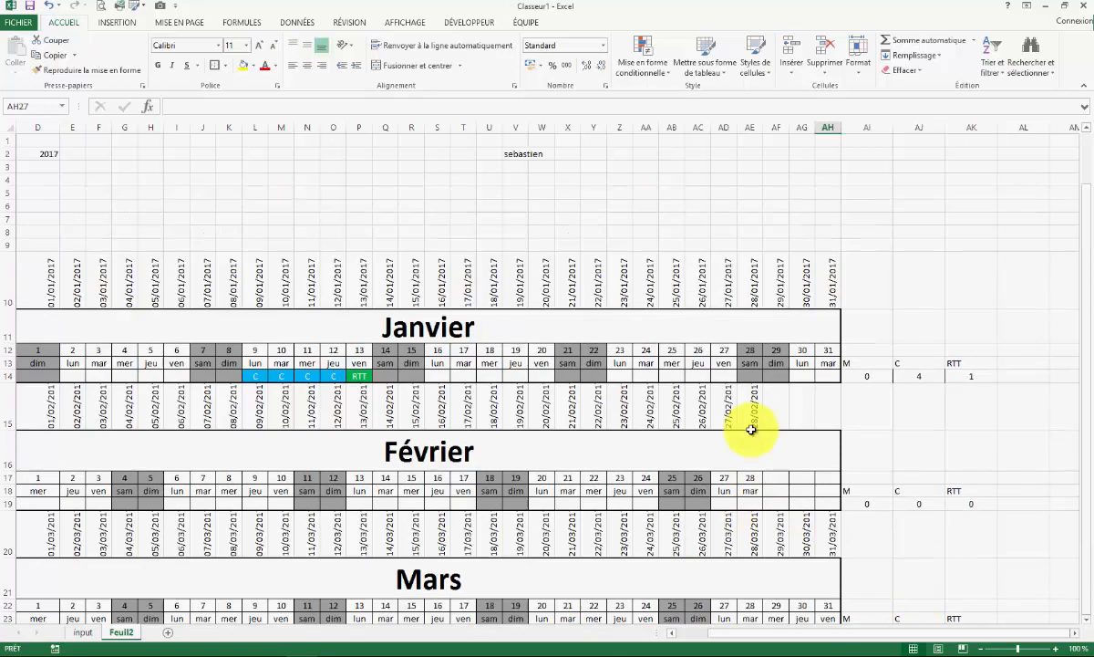
pyautogui.moveTo(806, 632); pyautogui.dragTo(777, 640)
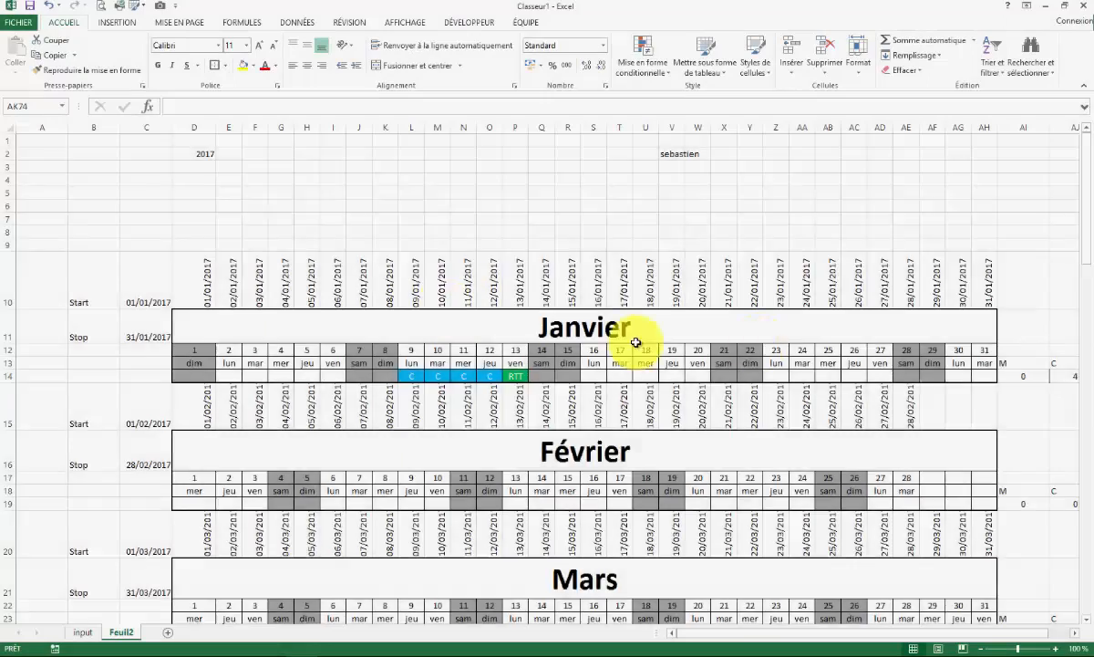
pyautogui.scroll(-5, 693, 347)
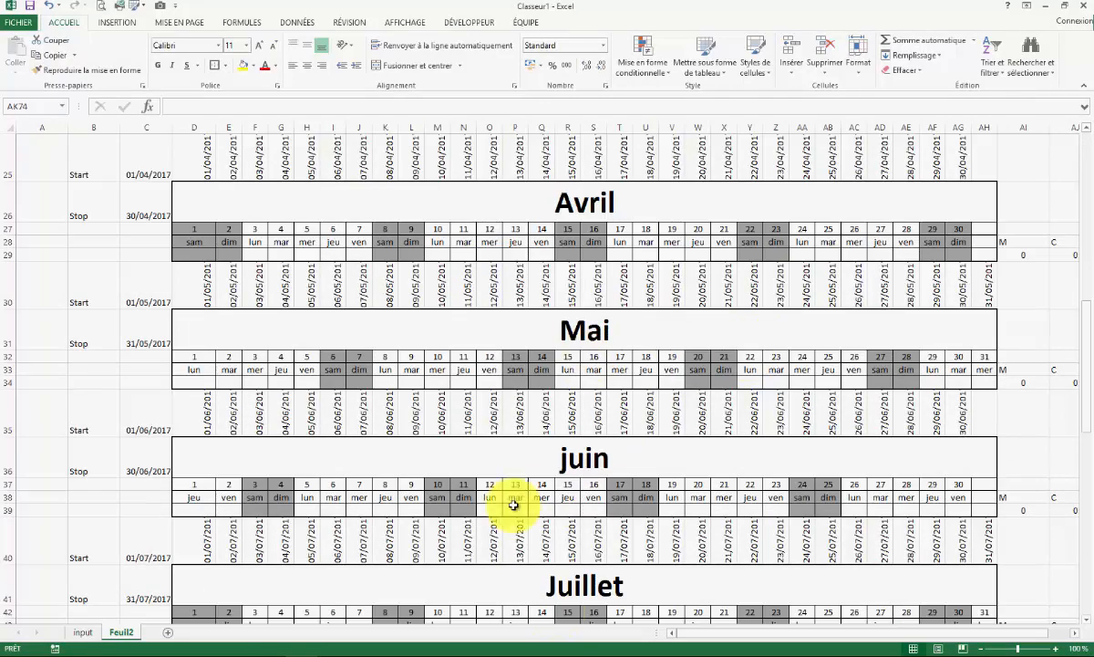
pyautogui.scroll(-5, 542, 534)
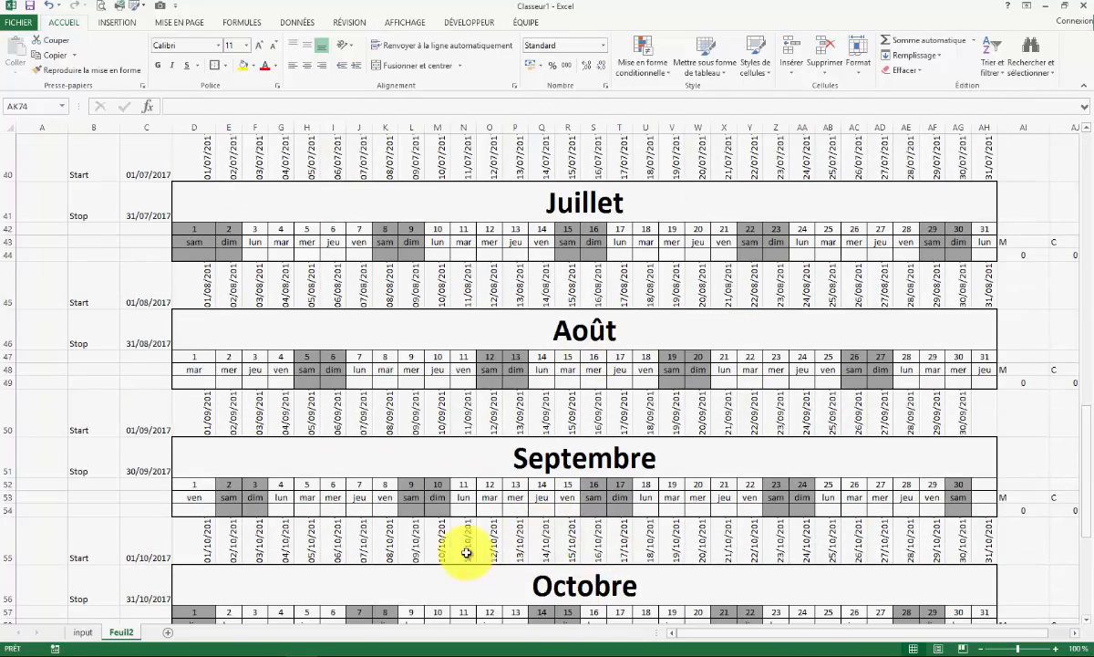
pyautogui.scroll(-7, 530, 410)
pyautogui.scroll(20, 608, 365)
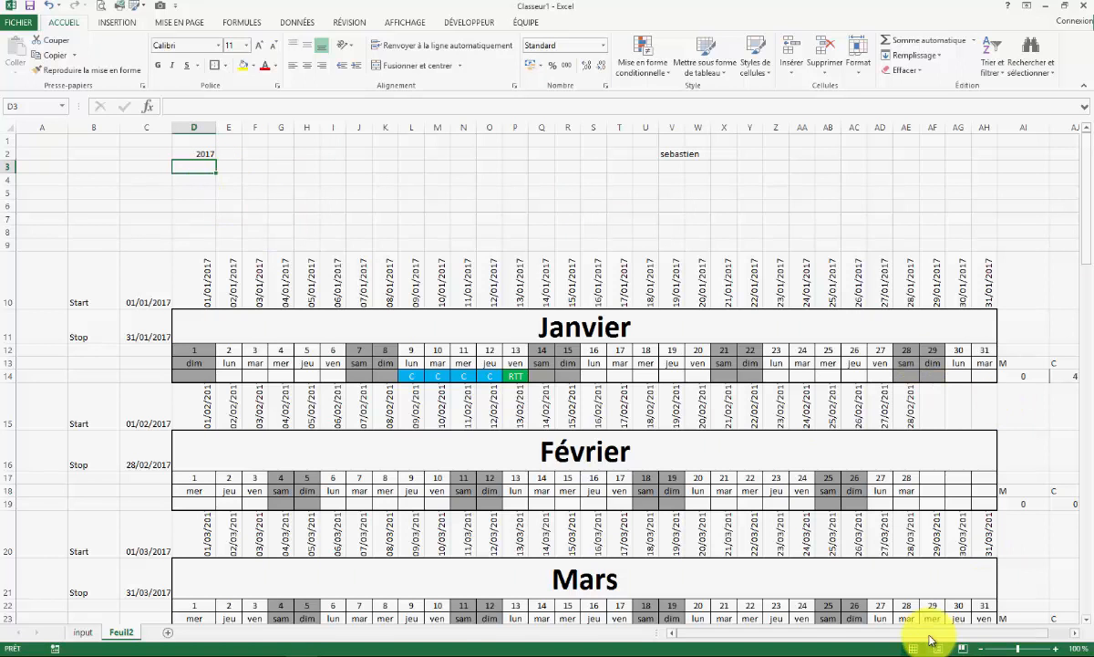
pyautogui.hscroll(2, 957, 627)
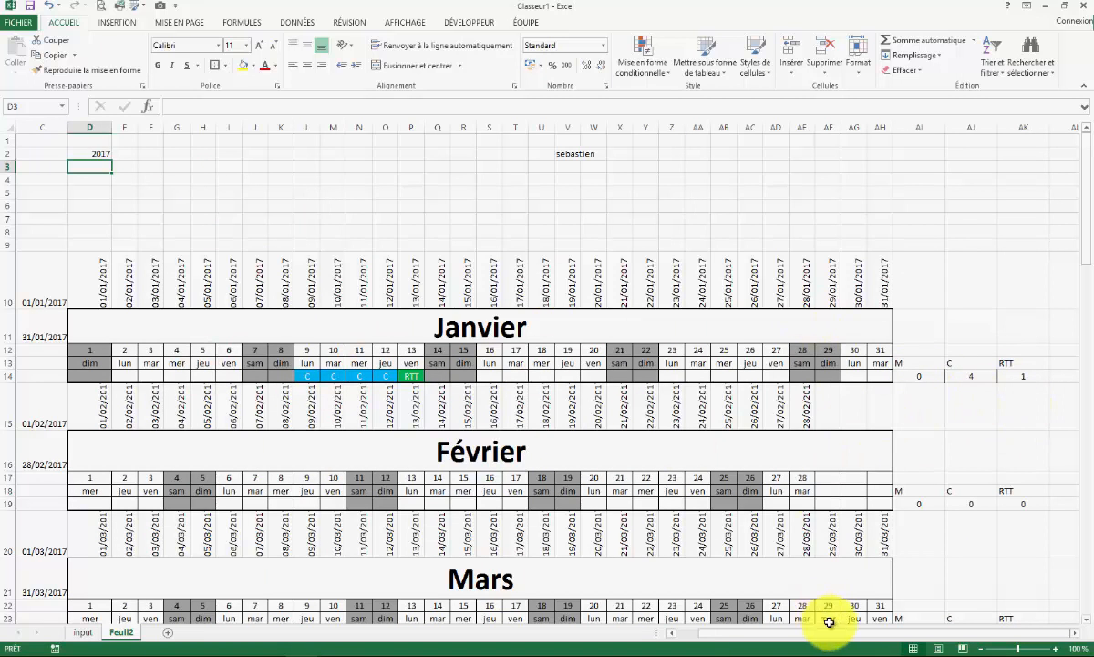
pyautogui.moveTo(823, 635); pyautogui.dragTo(733, 626)
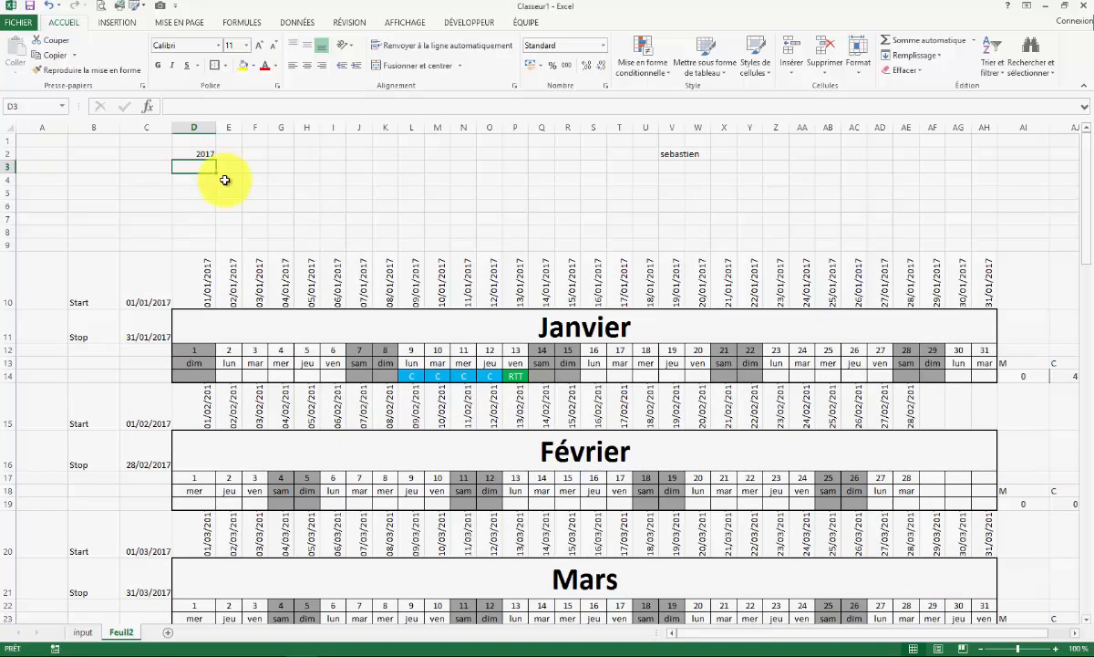
# Step: Enter the annual summary labels "Total de Congé :" in D3, "Total de Récup :" in D4 and "Total de Maladie :" in D5
pyautogui.write('Total de Congé :')
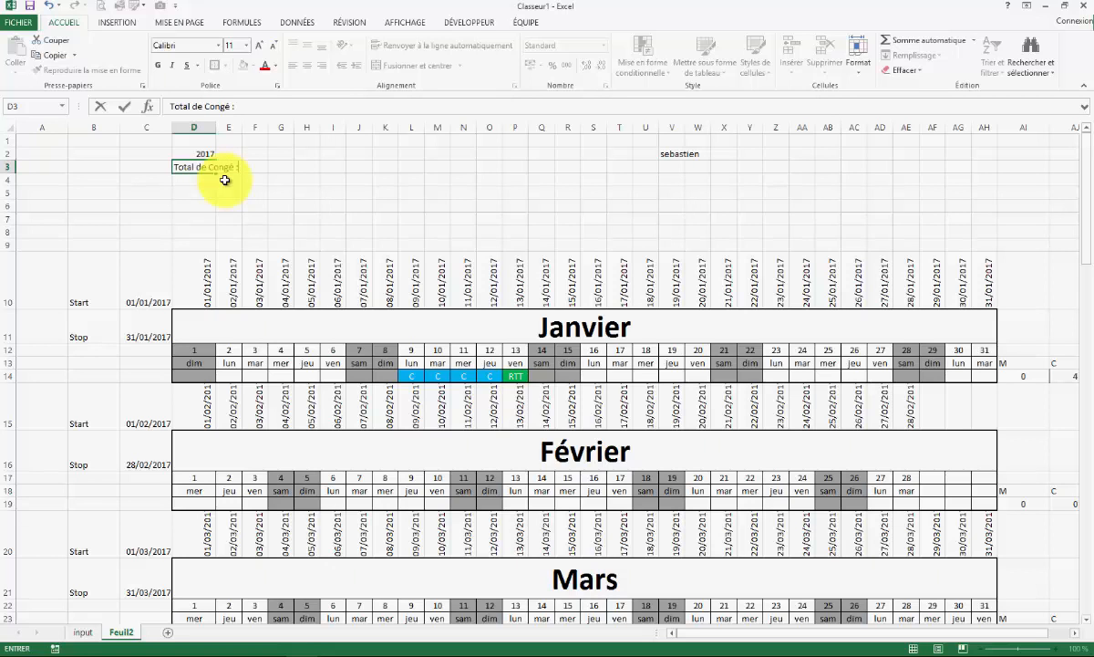
pyautogui.press('Return')
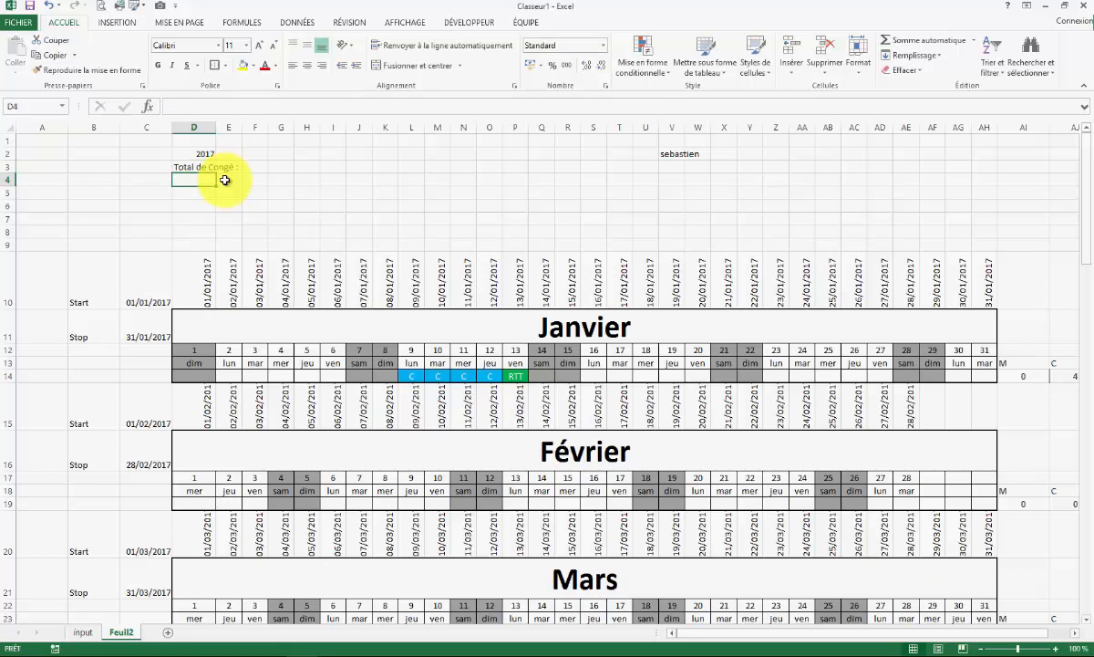
pyautogui.write('Total de Récup')
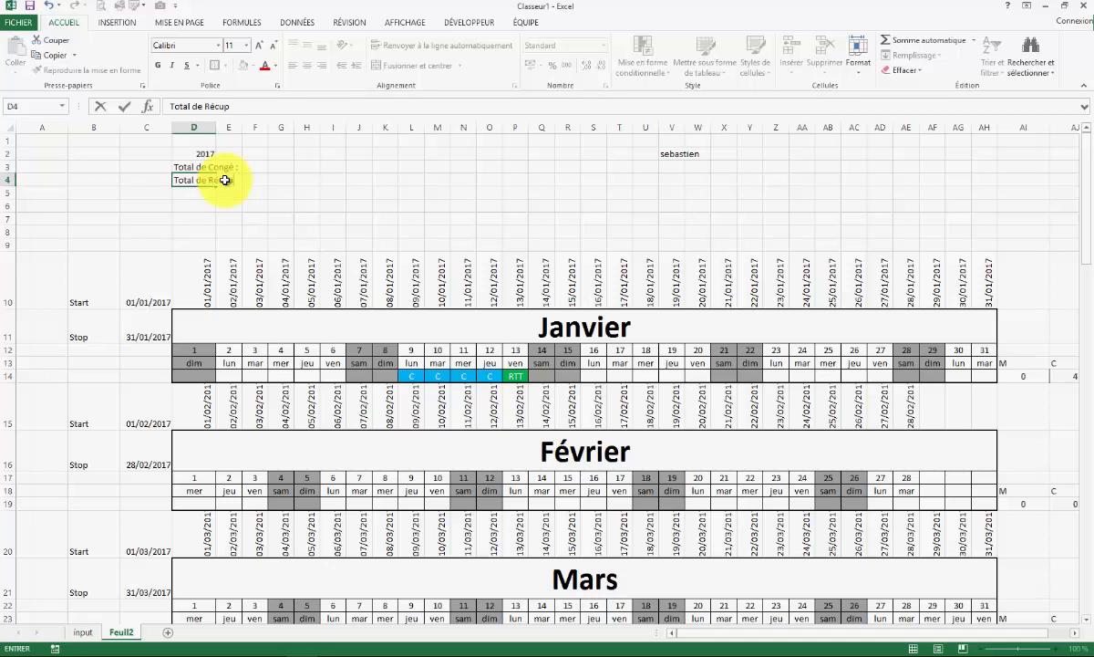
pyautogui.press('Return')
pyautogui.click(211, 180)
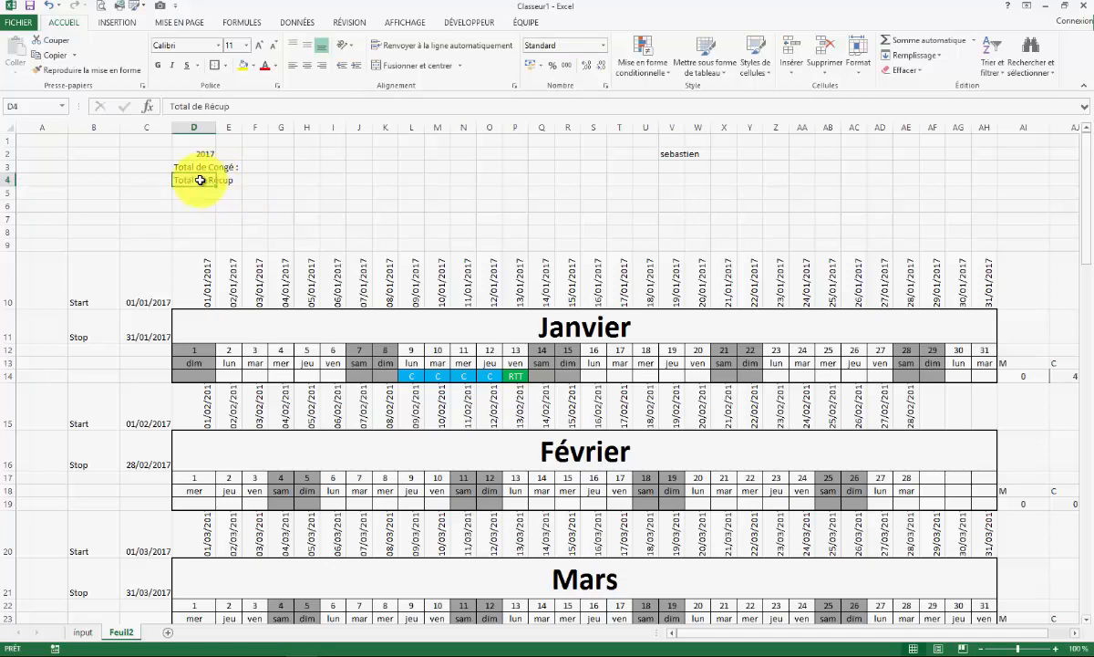
pyautogui.click(246, 105)
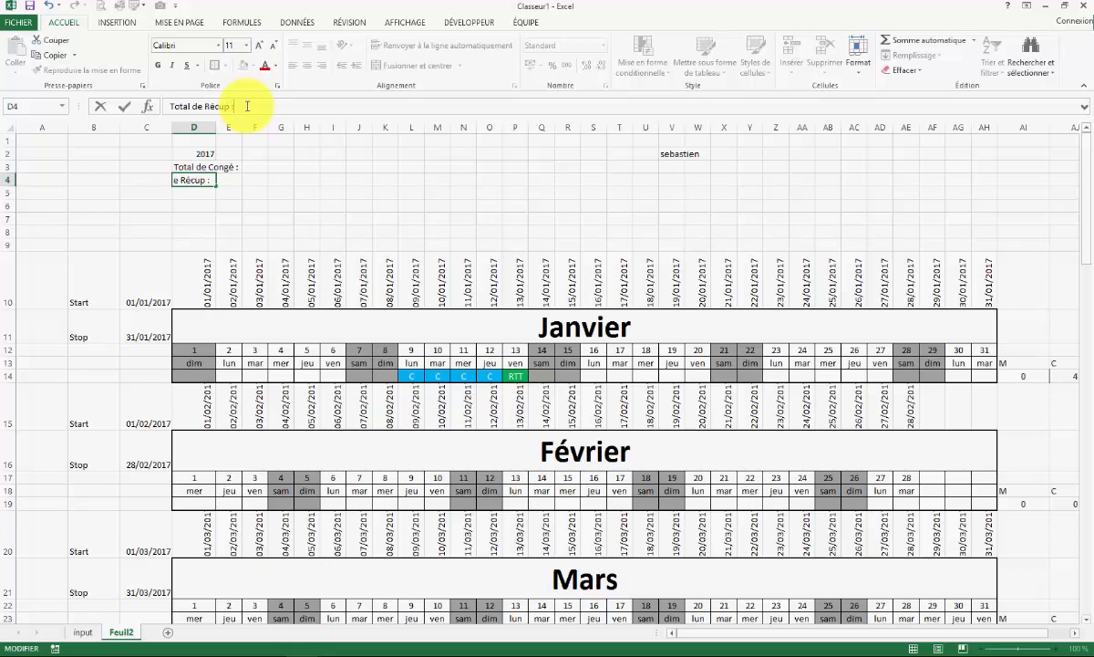
pyautogui.press('Return')
pyautogui.write('Total de Maladie :')
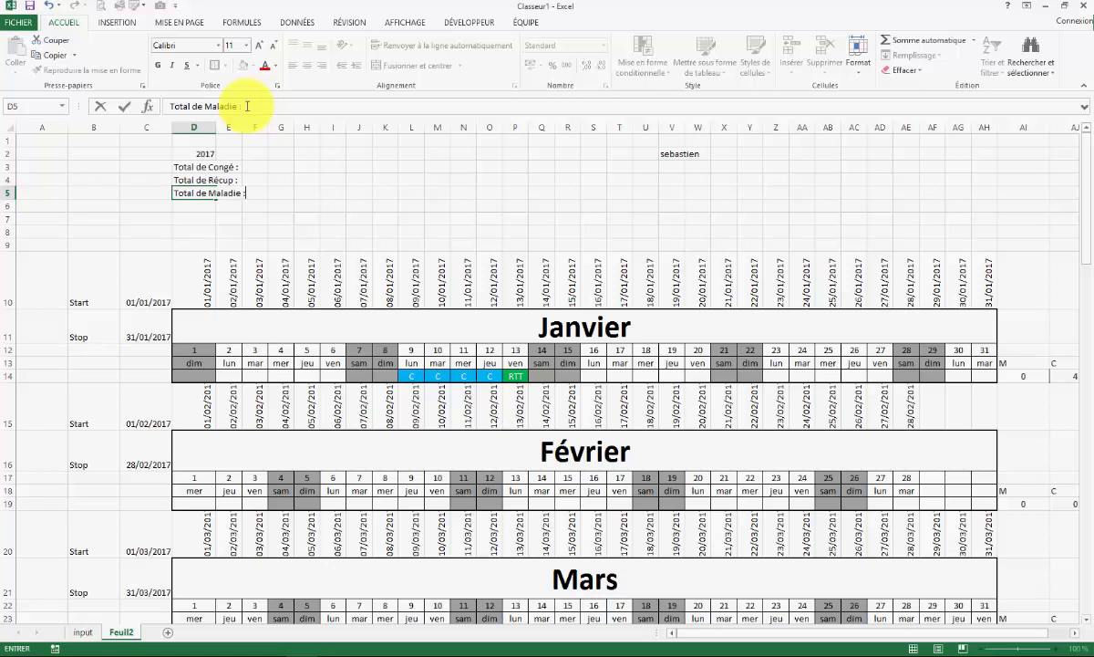
# Step: Merge and centre cells G3:H3 beside the Total de Congé label
pyautogui.click(281, 175)
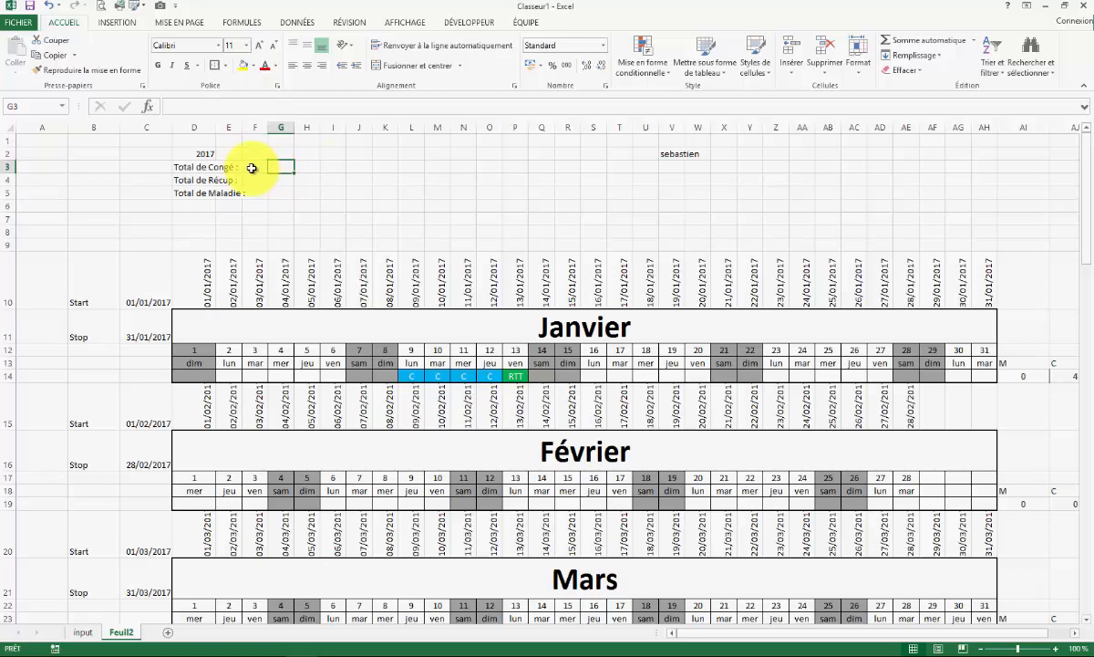
pyautogui.click(415, 66)
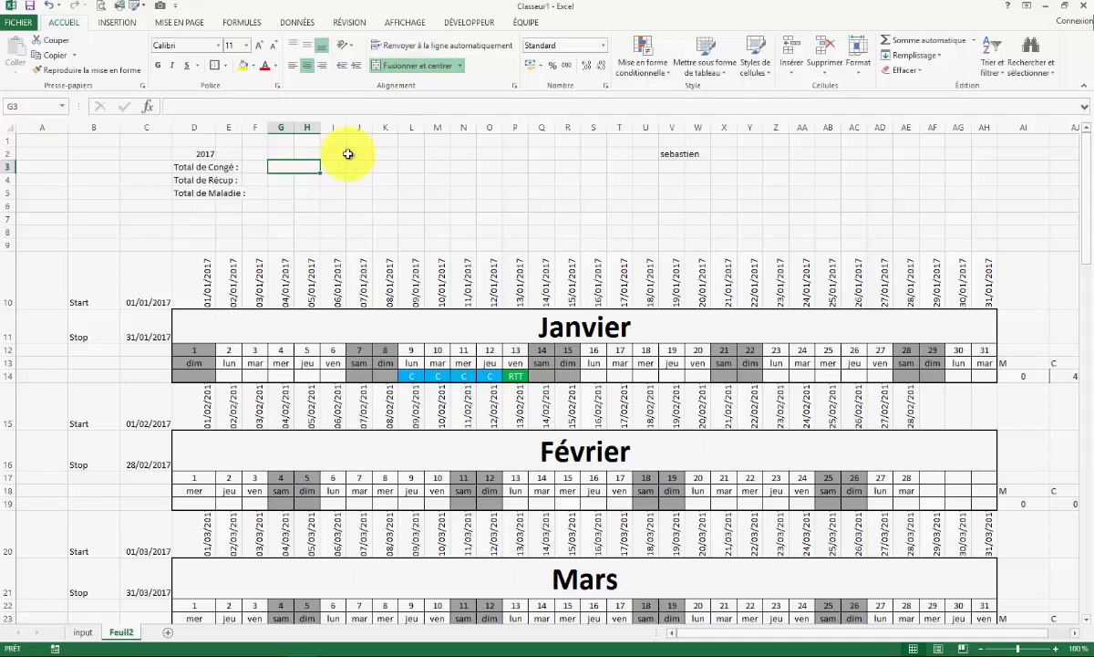
# Step: Merge and centre cells G4:H4 and G5:H5 beside the Total de Récup and Total de Maladie labels
pyautogui.click(303, 179)
pyautogui.click(390, 70)
pyautogui.moveTo(277, 193); pyautogui.dragTo(314, 194)
pyautogui.click(404, 70)
# Step: Enter a SOMME formula over column AI in G3 for the Total de Congé
pyautogui.click(301, 168)
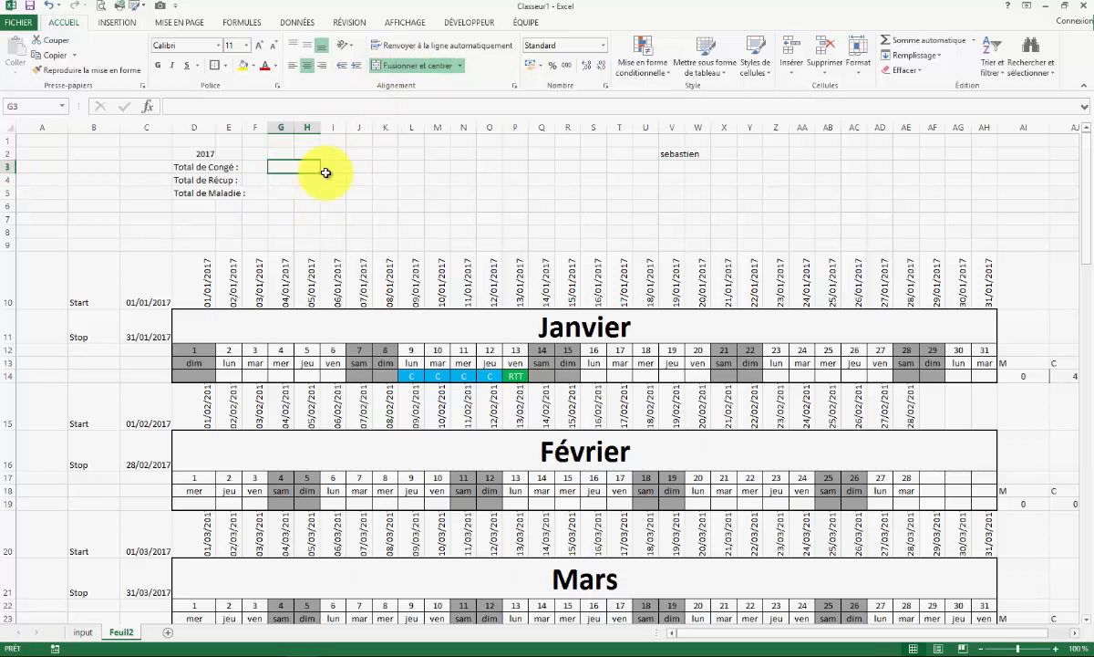
pyautogui.write('=somme(')
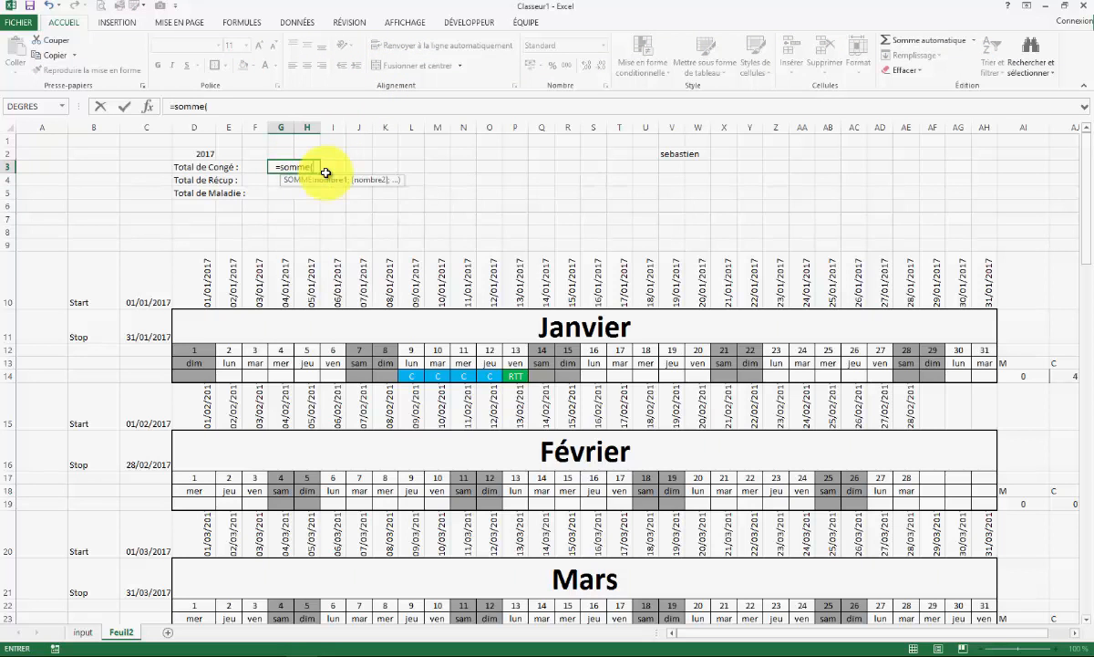
pyautogui.moveTo(905, 635); pyautogui.dragTo(963, 636)
pyautogui.click(906, 126)
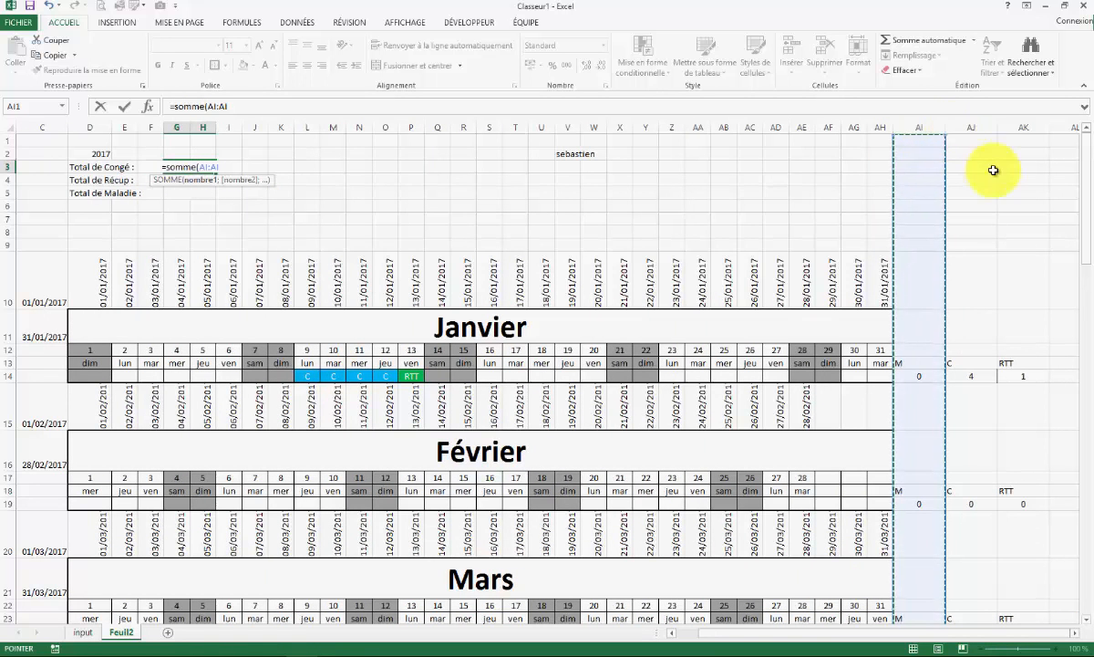
pyautogui.press('Return')
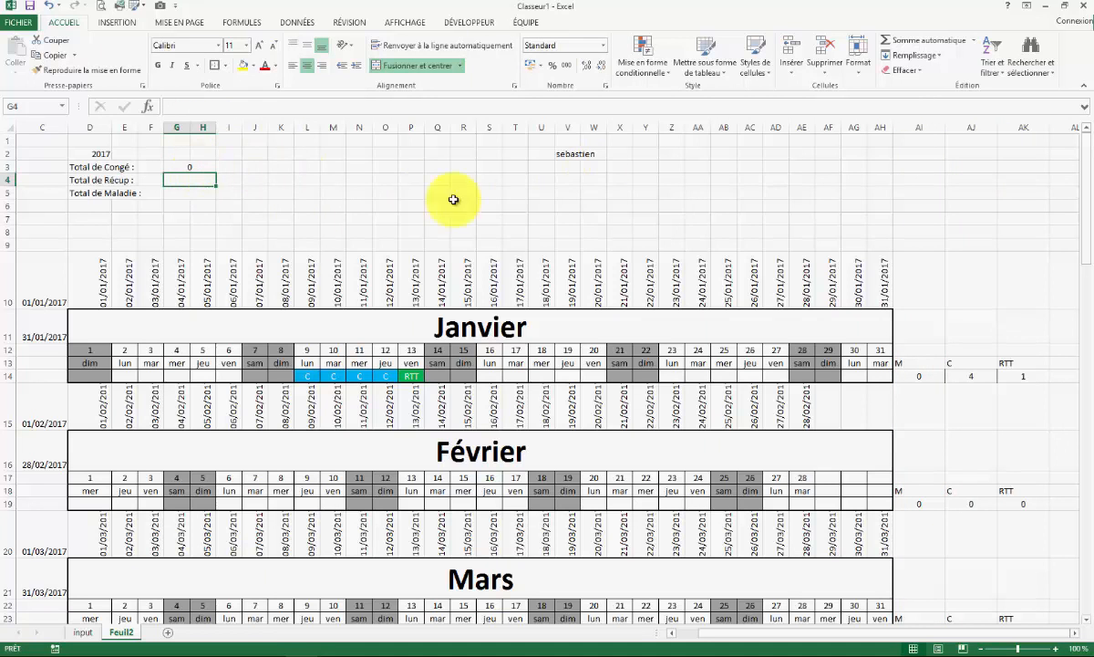
# Step: Enter SOMME formulas over column AJ in G4 for Total de Récup and over column AK in G5 for Total de Maladie
pyautogui.write('=somme(')
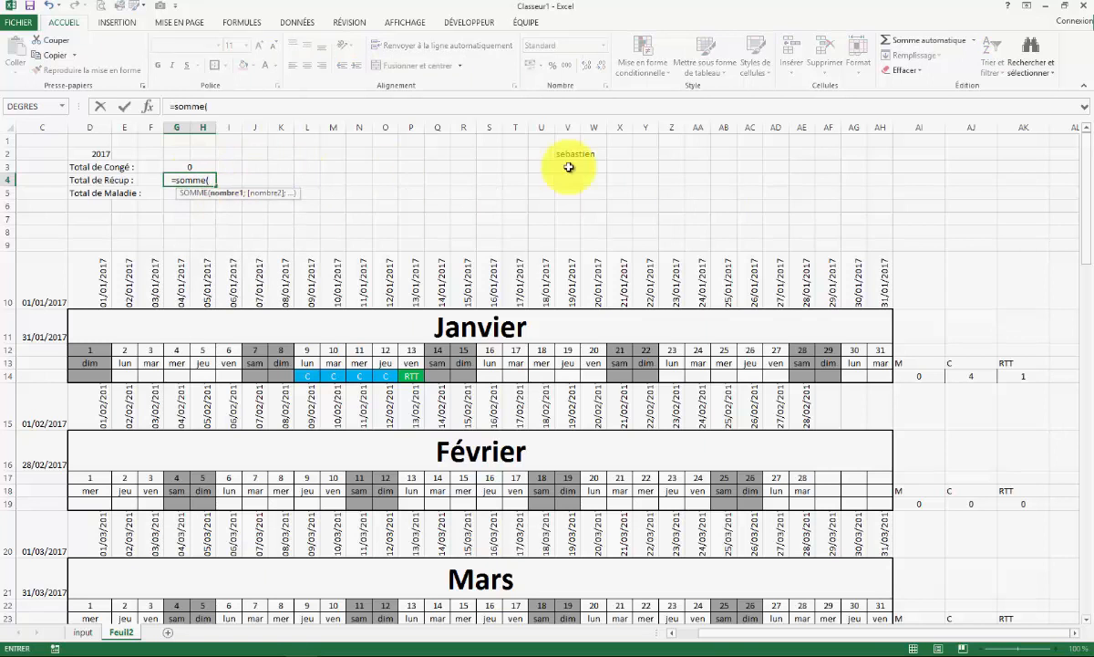
pyautogui.click(975, 127)
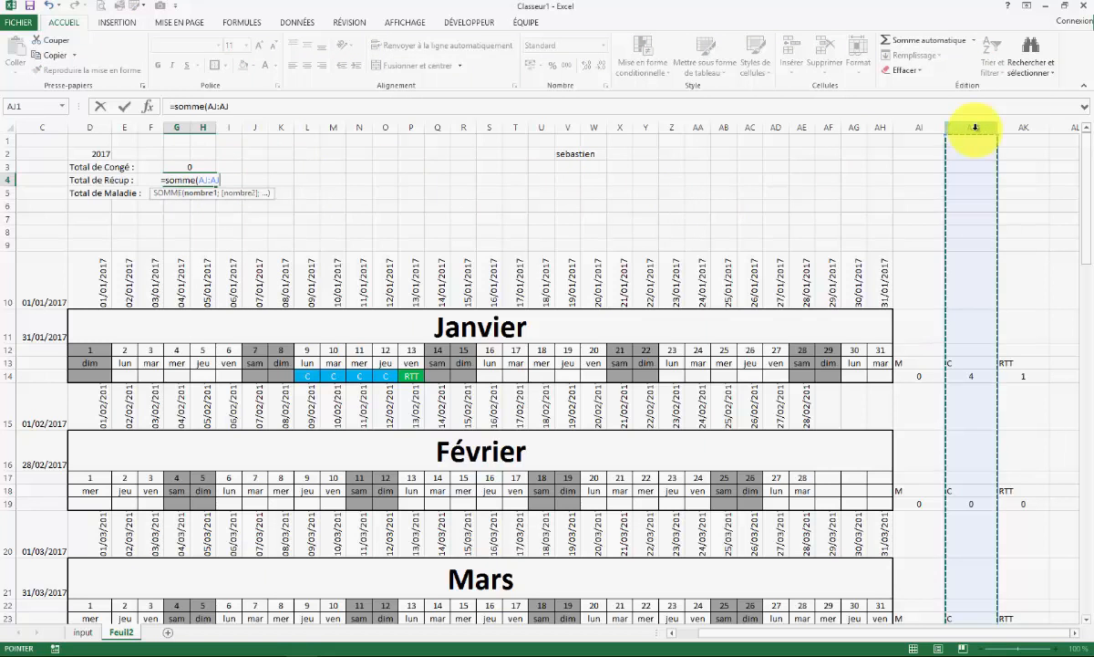
pyautogui.press('Return')
pyautogui.write('=')
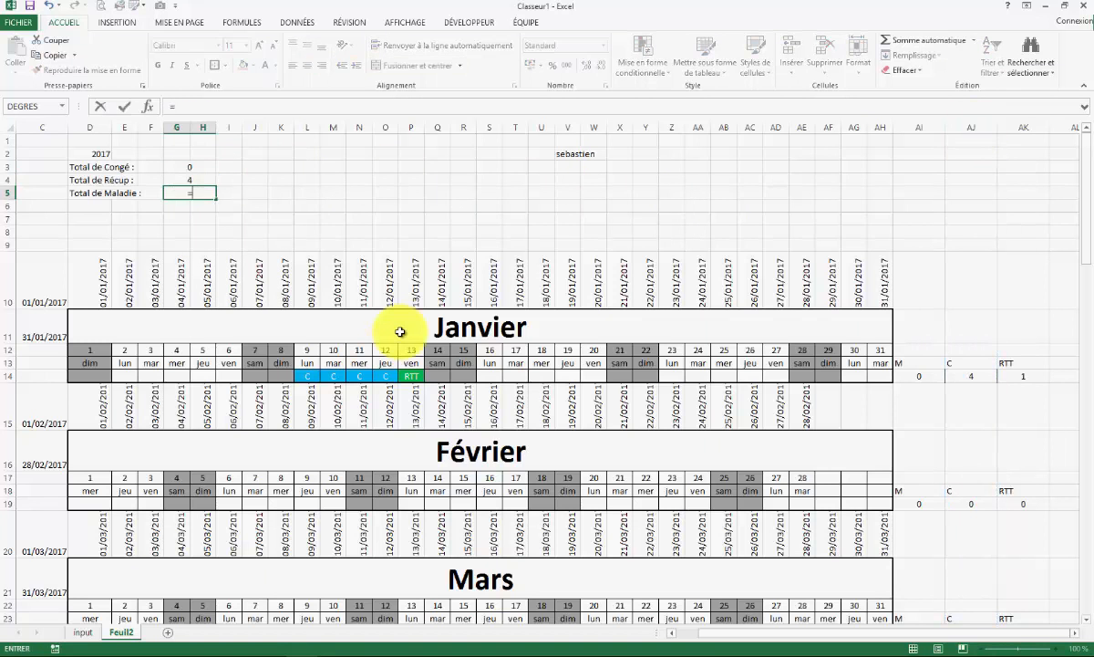
pyautogui.write('somme(')
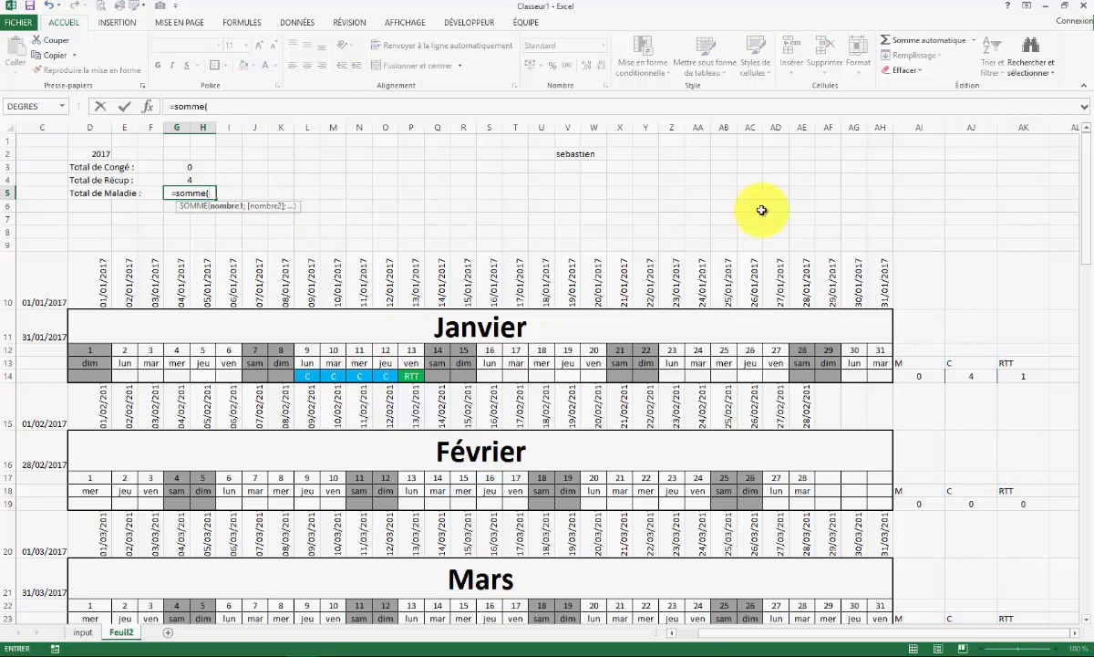
pyautogui.click(1012, 129)
pyautogui.press('Return')
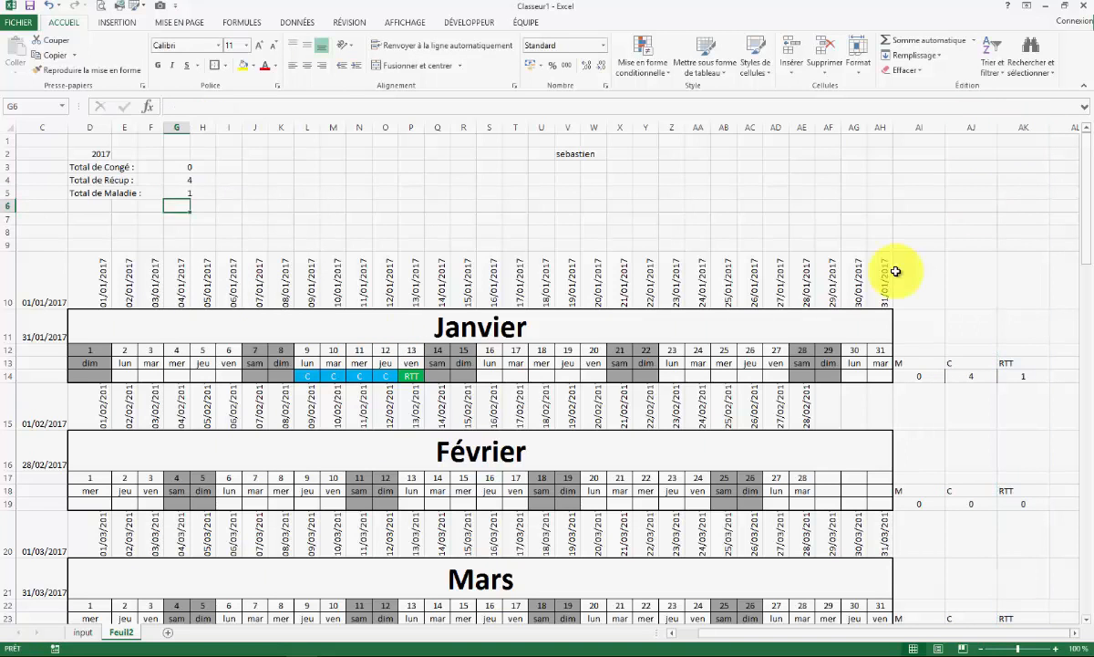
# Step: Replace the employee's first name in V2 with another employee's and check the annual totals in G3 and G4
pyautogui.click(331, 231)
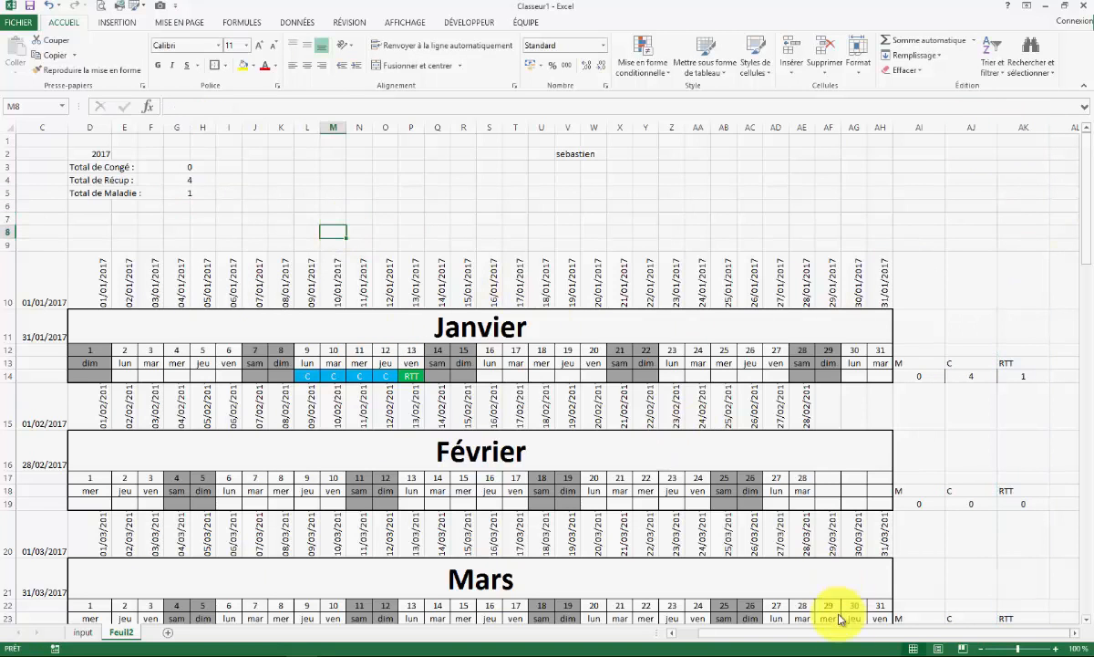
pyautogui.moveTo(843, 635); pyautogui.dragTo(825, 635)
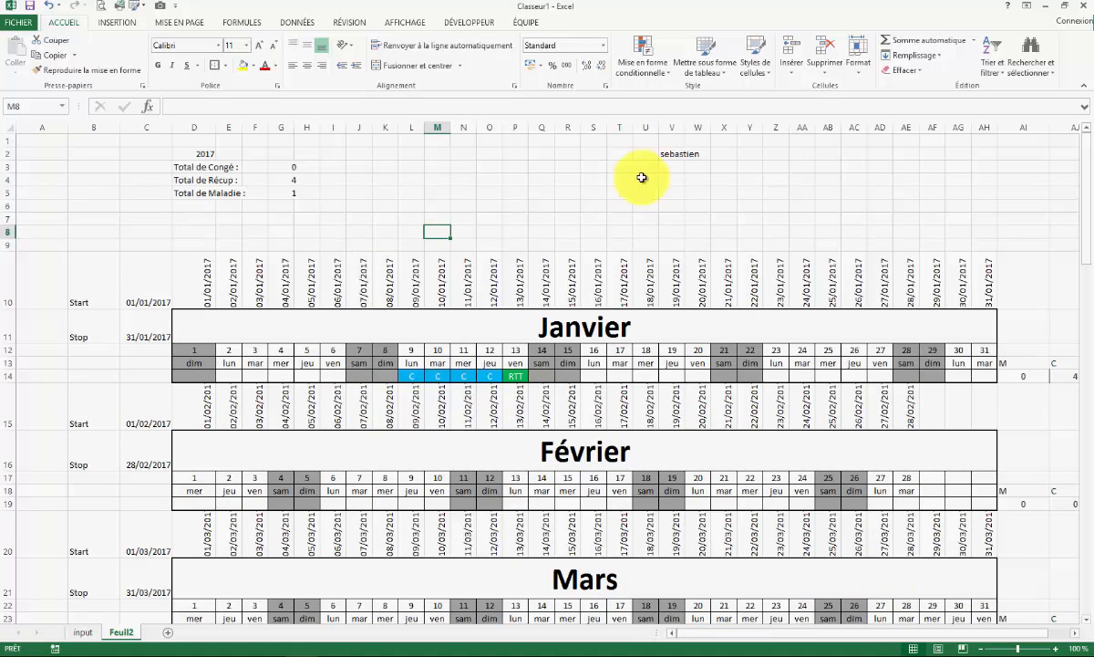
pyautogui.click(687, 154)
pyautogui.write('daniel')
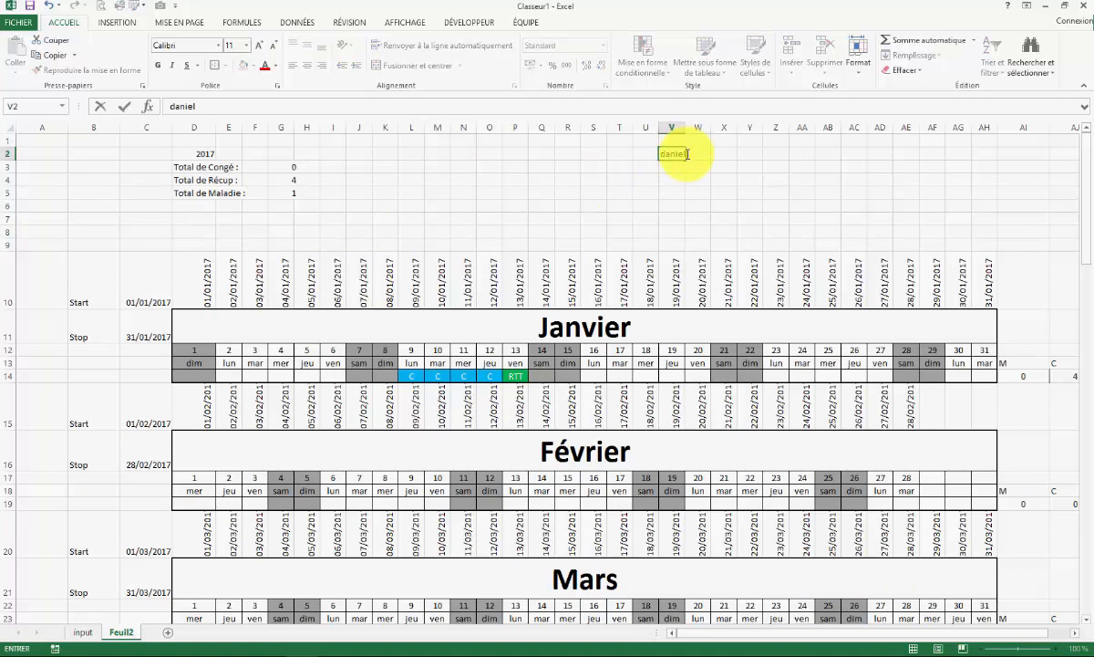
pyautogui.hotkey('ctrl', 'Return')
pyautogui.click(330, 208)
pyautogui.click(312, 169)
pyautogui.click(314, 178)
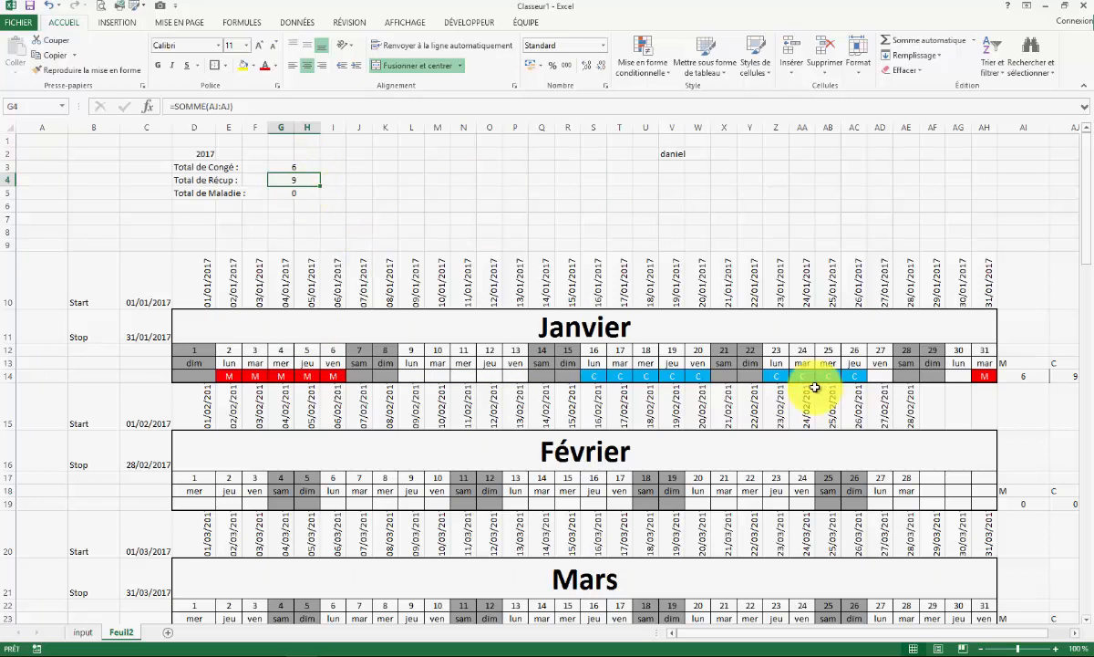
# Step: Test the calendar with the years 2016 and 2018 in D2, and restore 2017
pyautogui.click(219, 152)
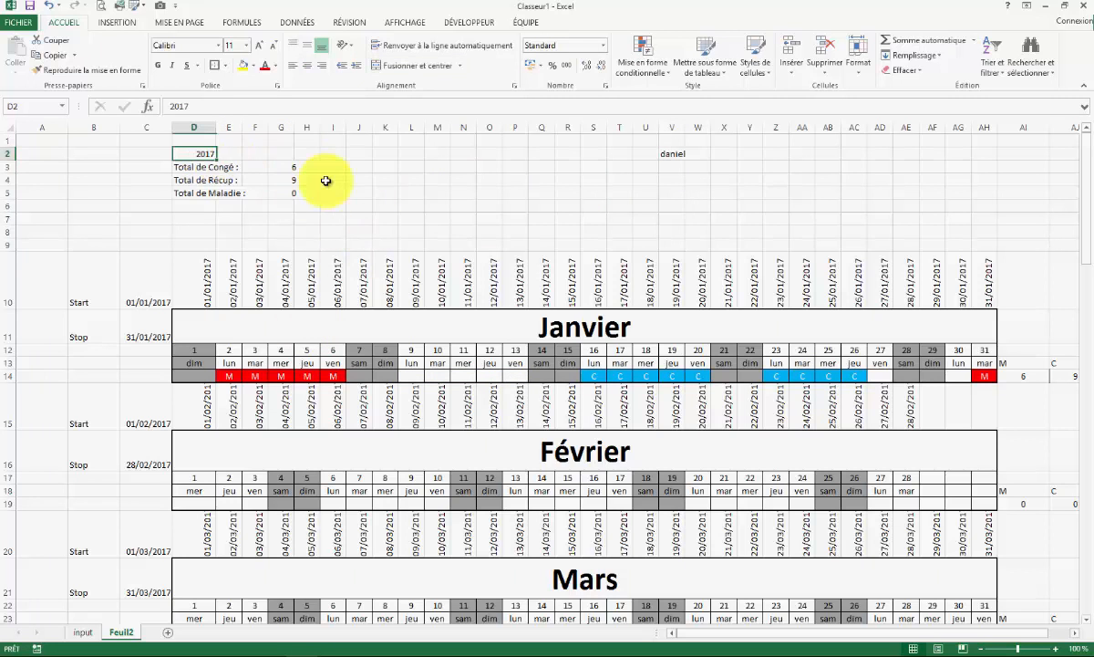
pyautogui.write('2016')
pyautogui.press('Return')
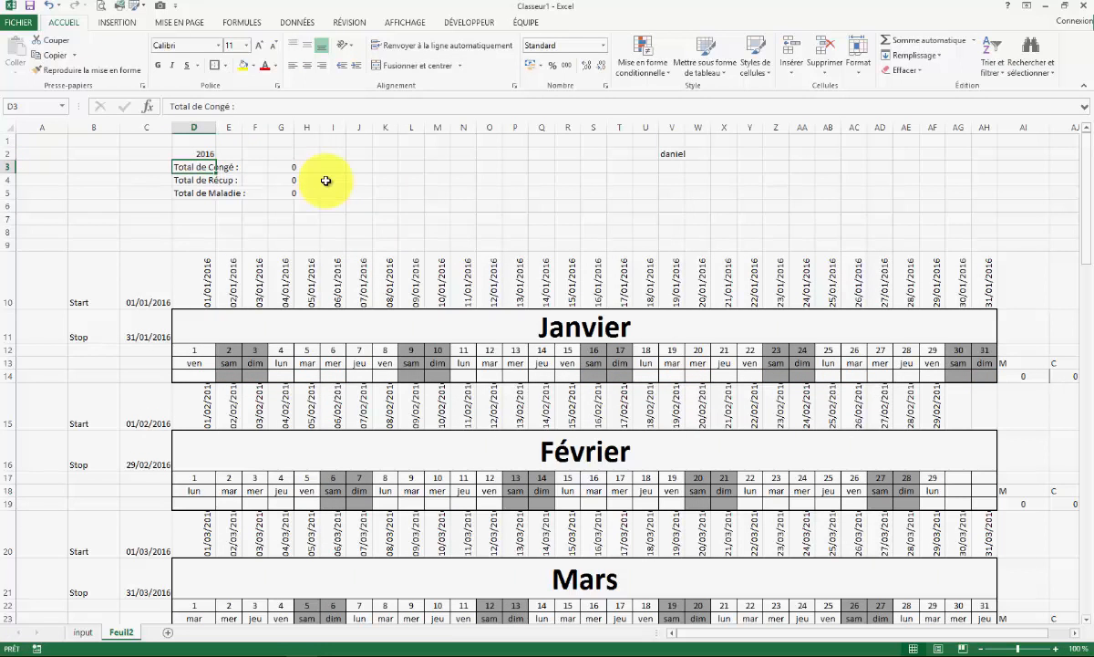
pyautogui.write('2')
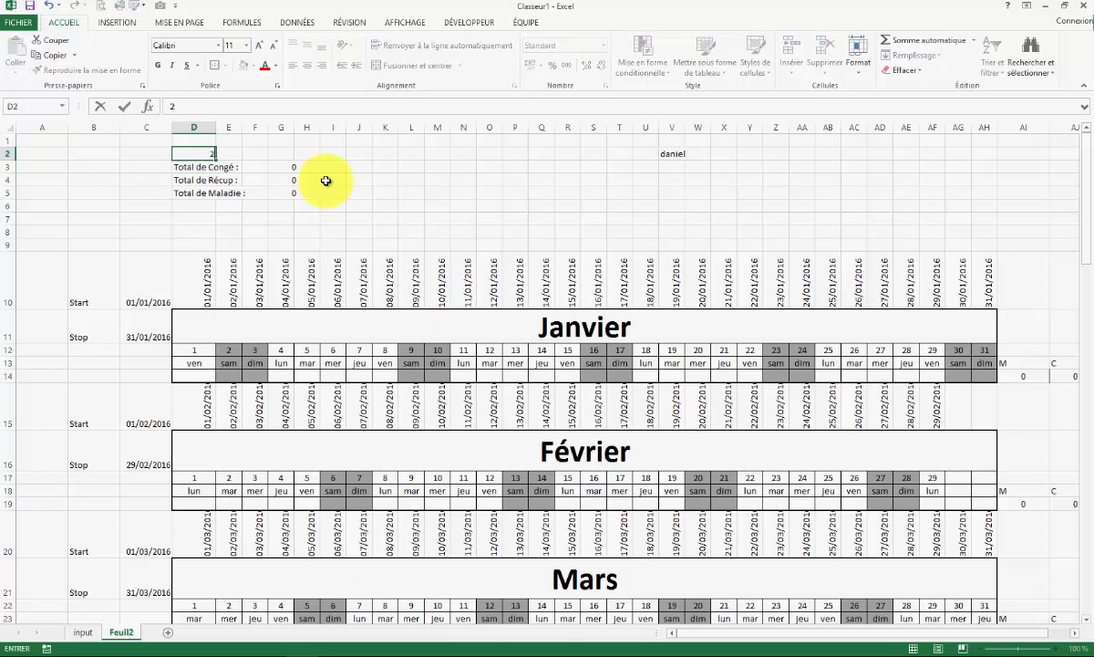
pyautogui.press('Return')
pyautogui.scroll(-3, 391, 422)
pyautogui.scroll(3, 392, 422)
pyautogui.click(208, 152)
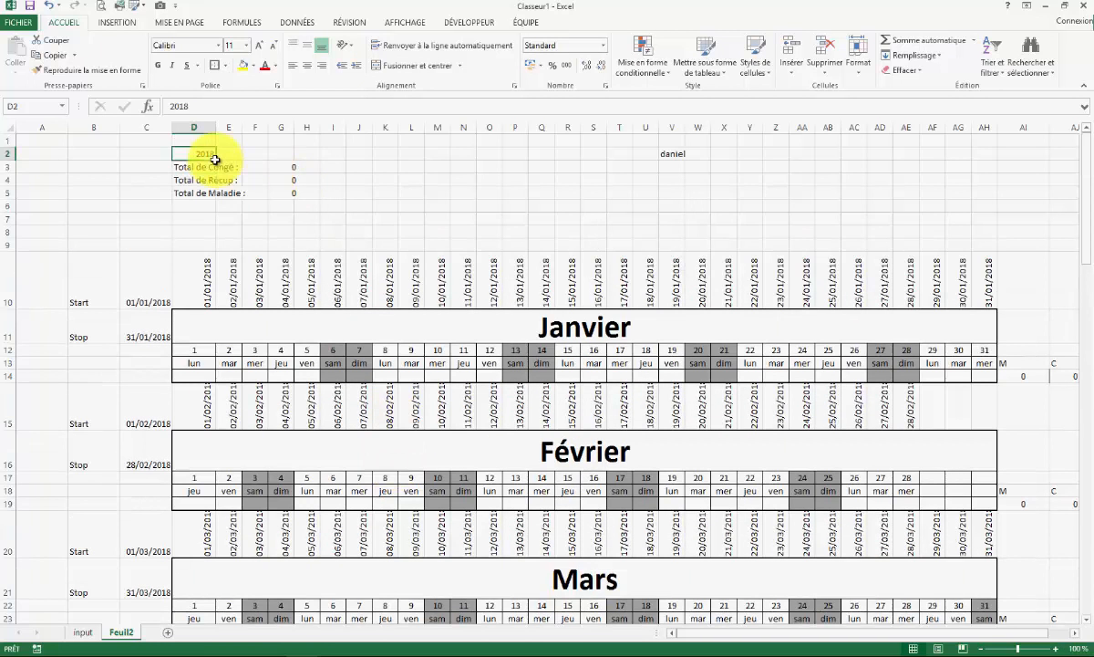
pyautogui.write('5')
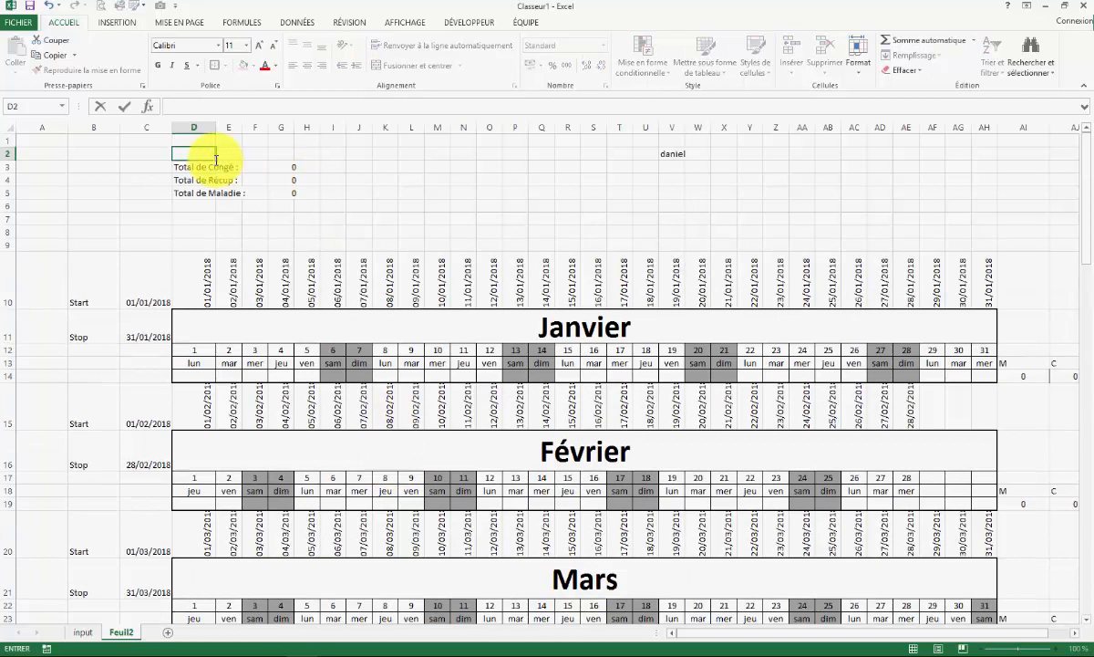
pyautogui.write('017')
pyautogui.press('Return')
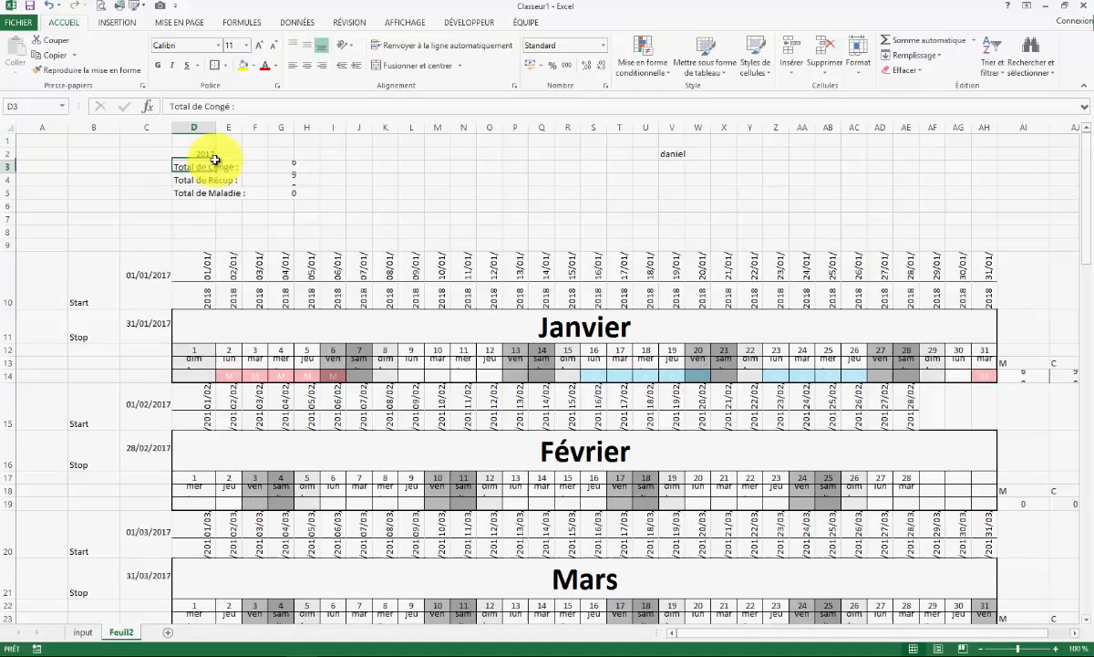
pyautogui.click(385, 193)
# Step: Move the annual totals block from D3:H5 down to D6:H8
pyautogui.moveTo(195, 169); pyautogui.dragTo(281, 192)
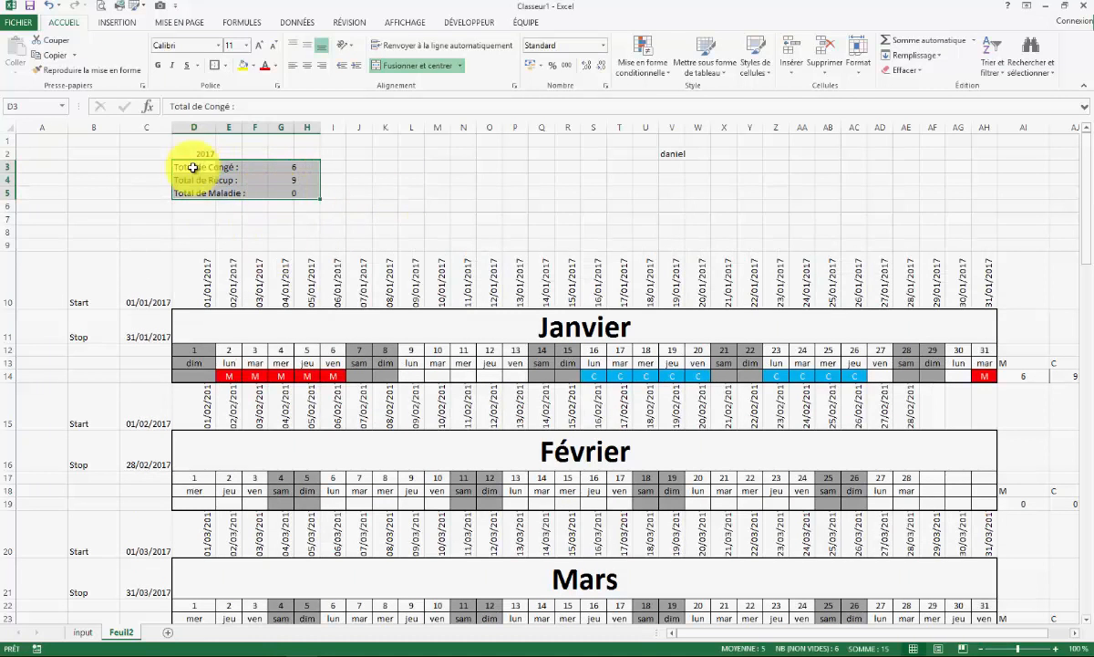
pyautogui.moveTo(209, 170); pyautogui.dragTo(264, 233)
pyautogui.click(378, 210)
# Step: Merge and centre the range D2:P5 around the year
pyautogui.click(202, 156)
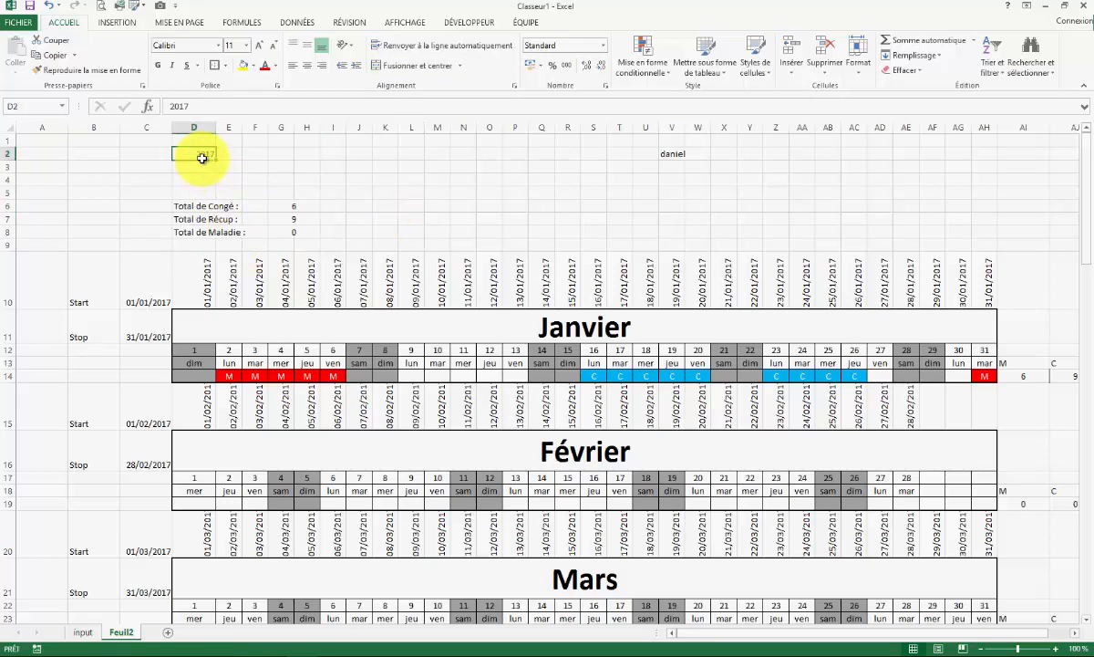
pyautogui.moveTo(214, 165); pyautogui.dragTo(387, 195)
pyautogui.moveTo(438, 203); pyautogui.dragTo(512, 193)
pyautogui.click(415, 65)
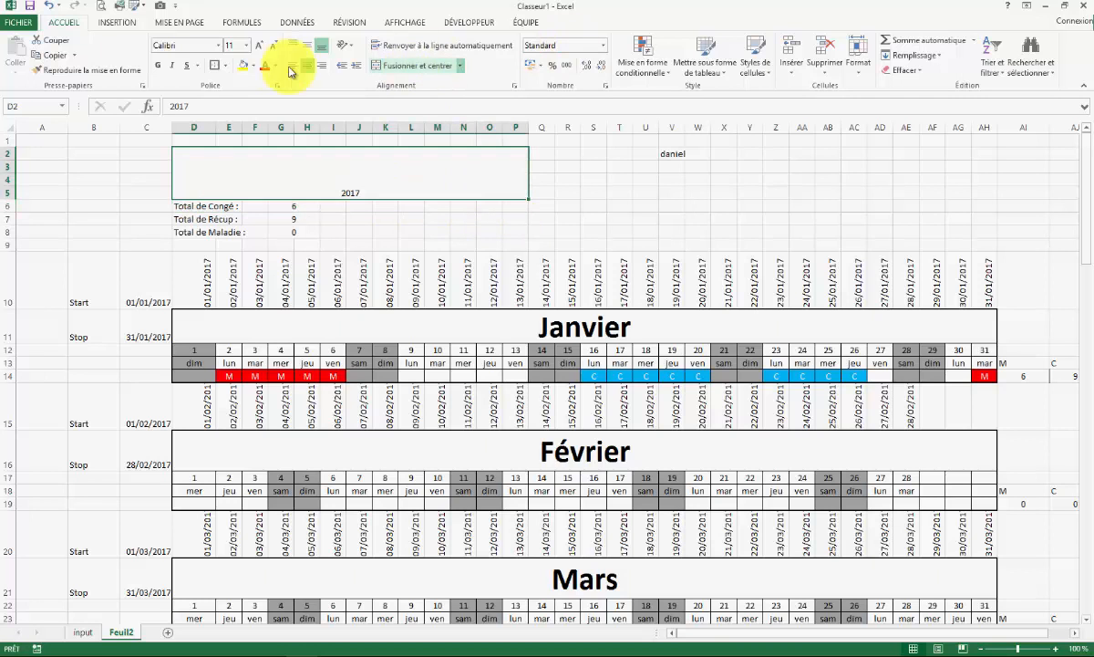
# Step: Format the merged year cell with vertically centred text, font size 48 and a light grey fill
pyautogui.click(263, 48)
pyautogui.click(307, 47)
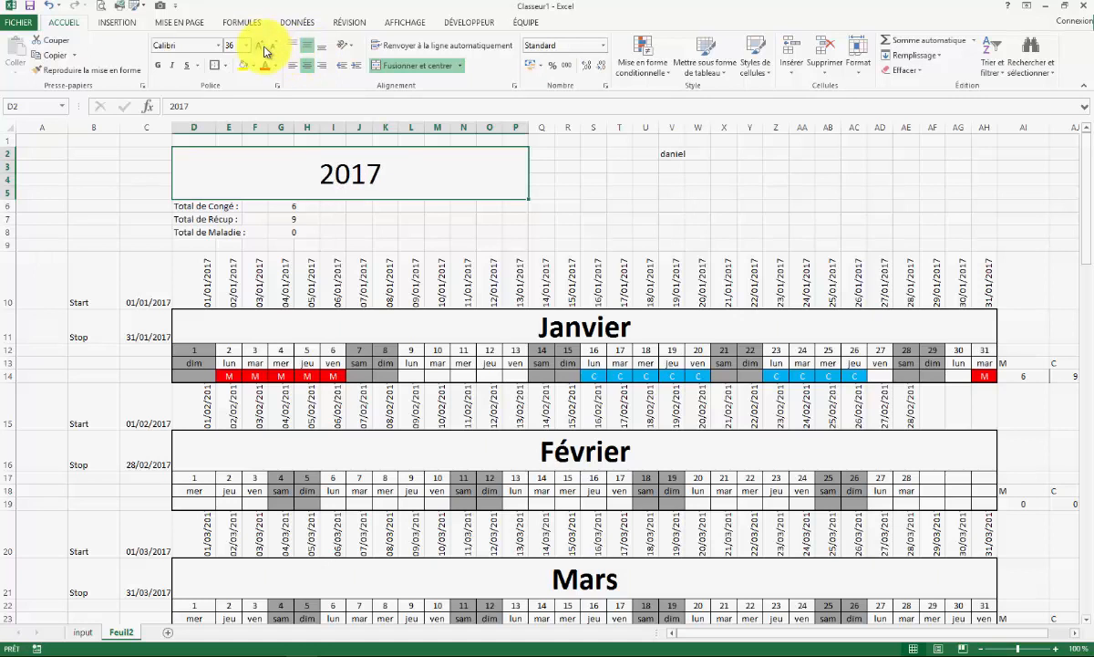
pyautogui.click(271, 49)
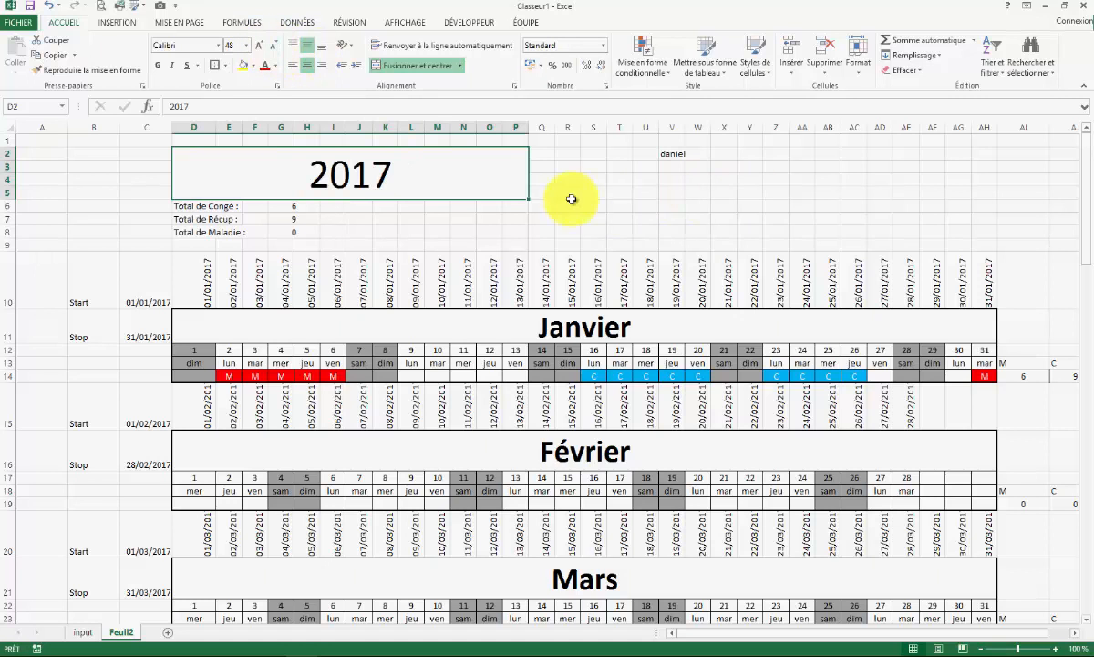
pyautogui.click(252, 66)
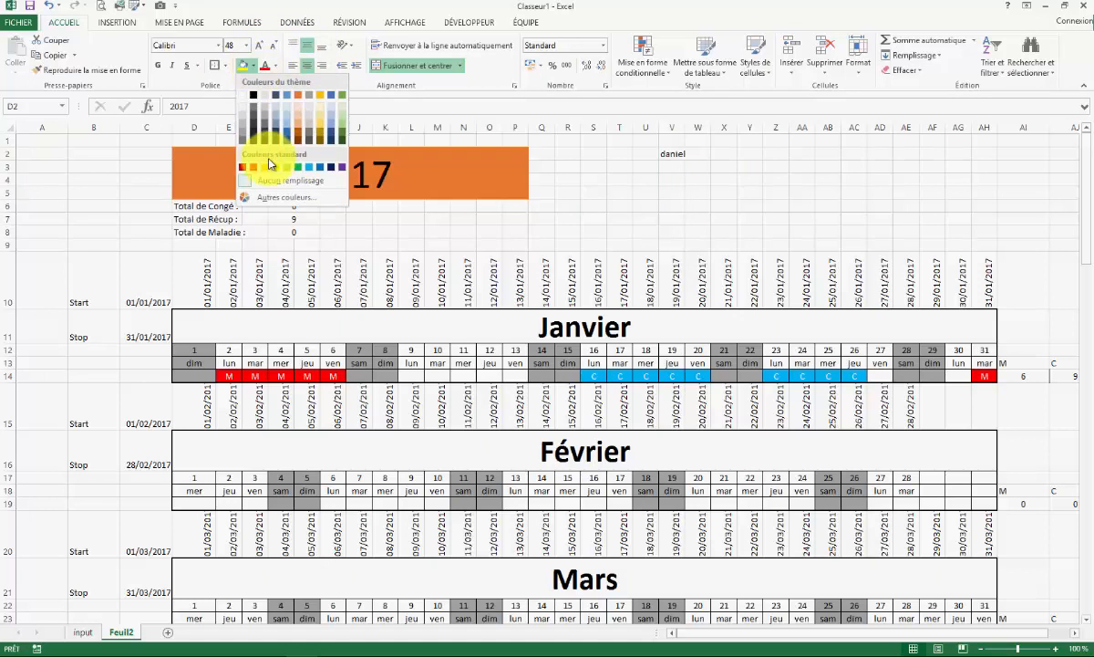
pyautogui.click(245, 120)
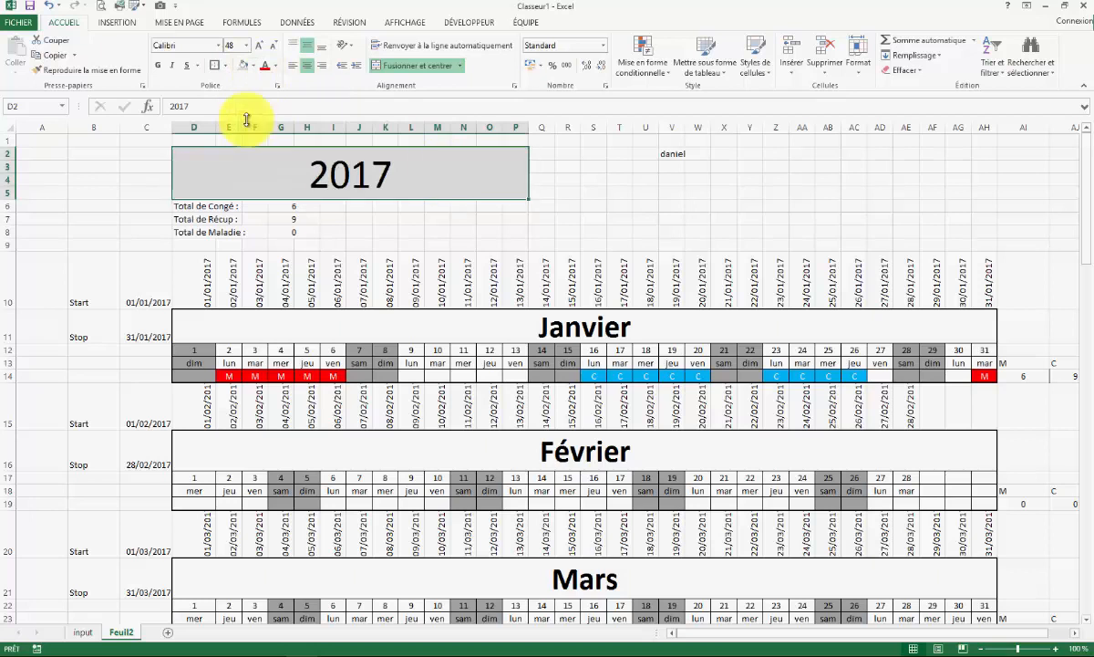
# Step: Merge and centre V2:AH5 around the employee's name, with a light grey fill, vertically centred text and font size 36
pyautogui.click(669, 159)
pyautogui.moveTo(670, 159); pyautogui.dragTo(972, 196)
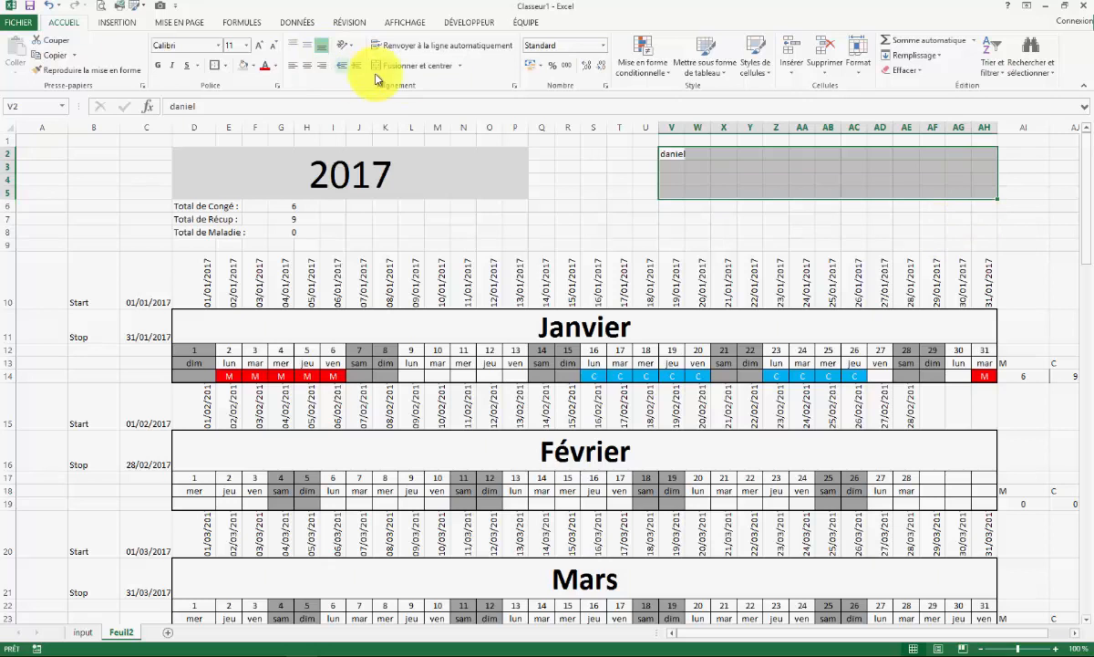
pyautogui.click(415, 65)
pyautogui.click(244, 66)
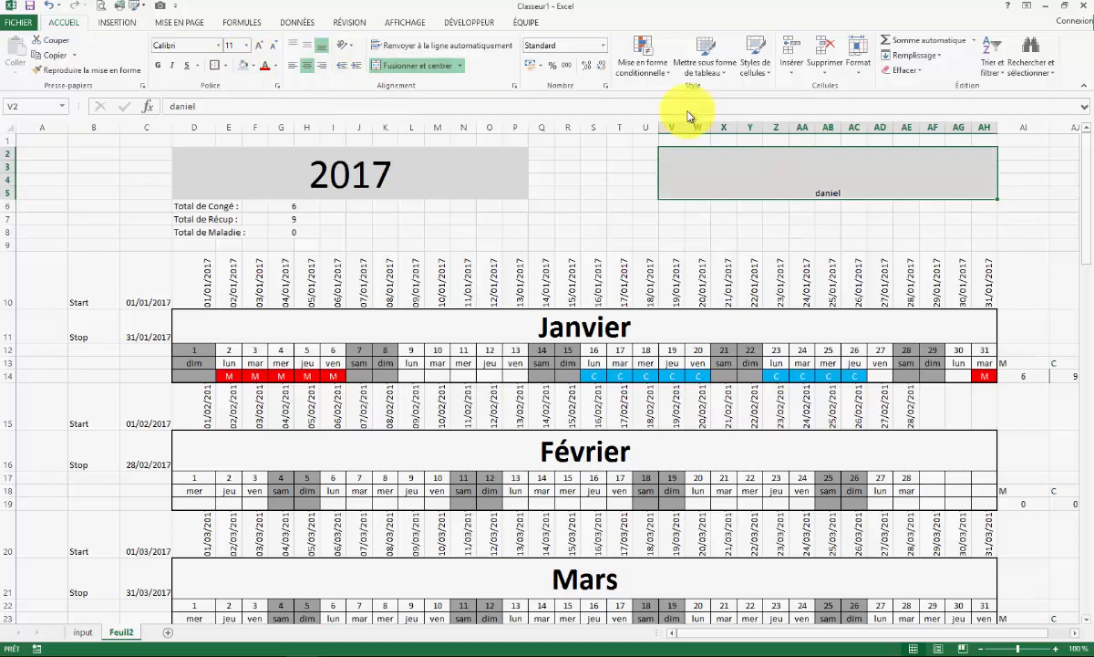
pyautogui.tripleClick(264, 47)
pyautogui.click(278, 51)
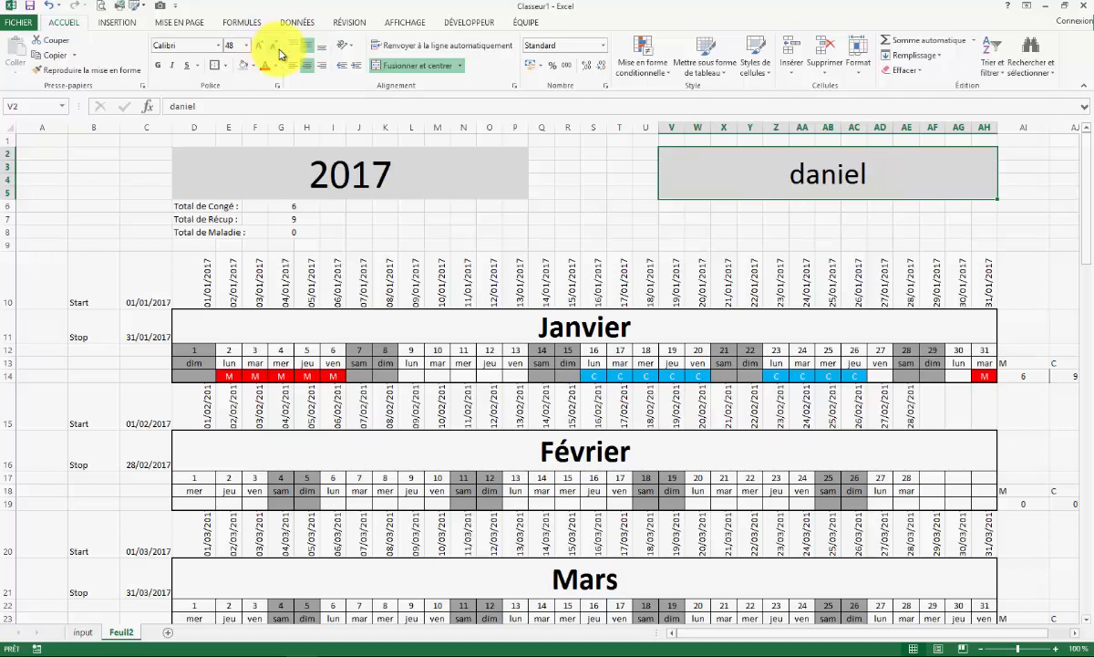
# Step: Apply a thick bottom border to the employee name block and the year block
pyautogui.click(225, 65)
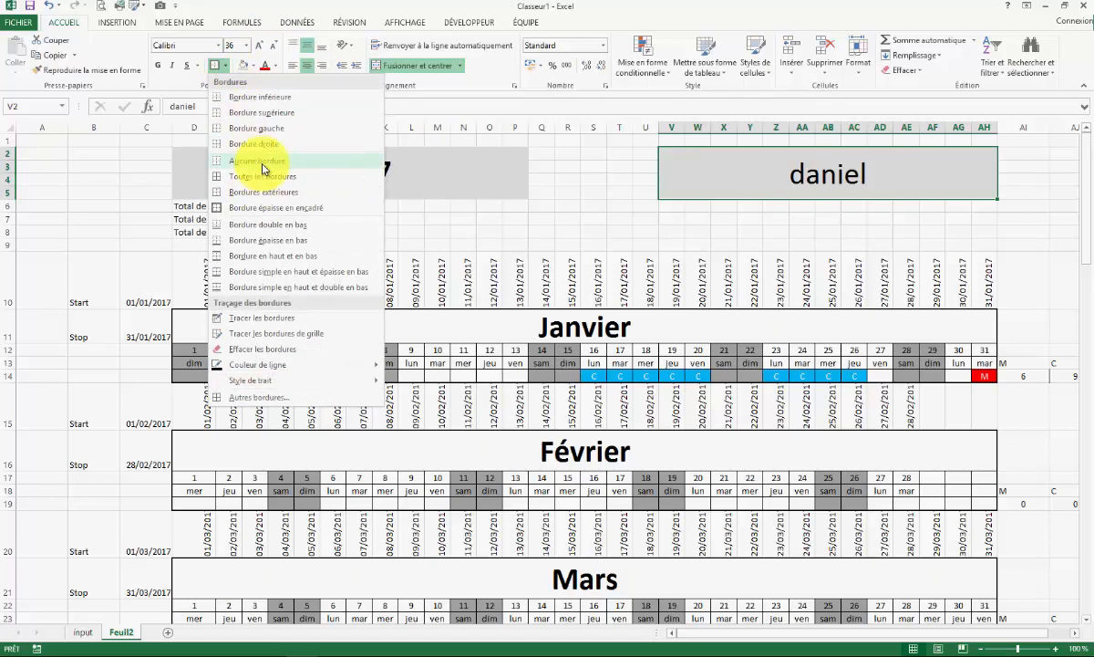
pyautogui.click(273, 240)
pyautogui.click(265, 178)
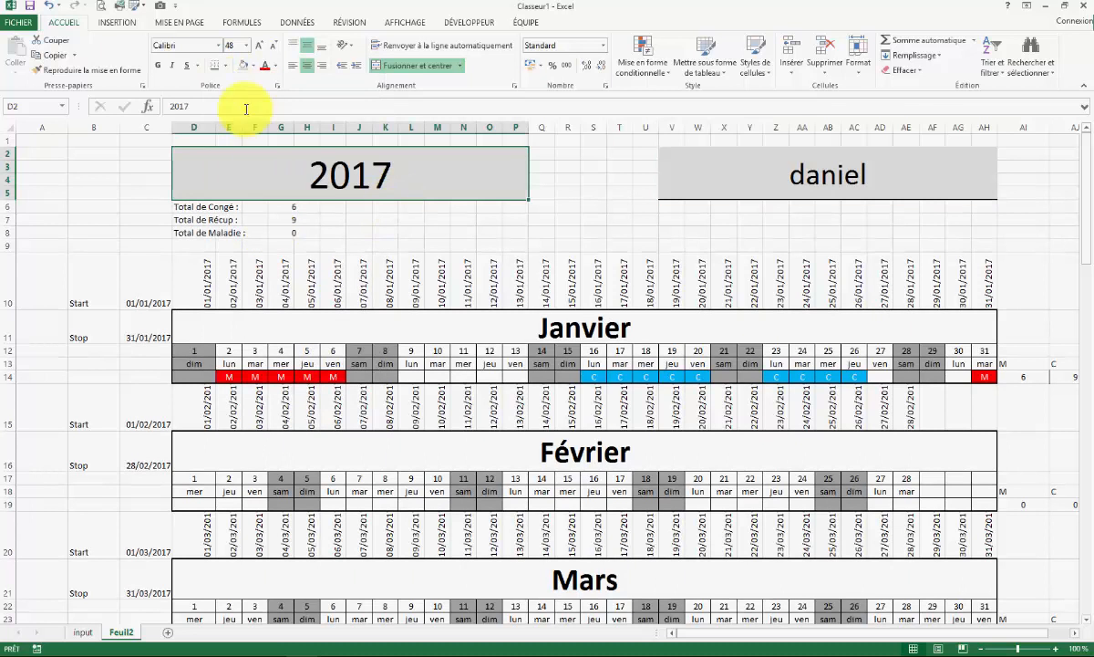
pyautogui.click(217, 73)
pyautogui.click(500, 285)
pyautogui.click(438, 244)
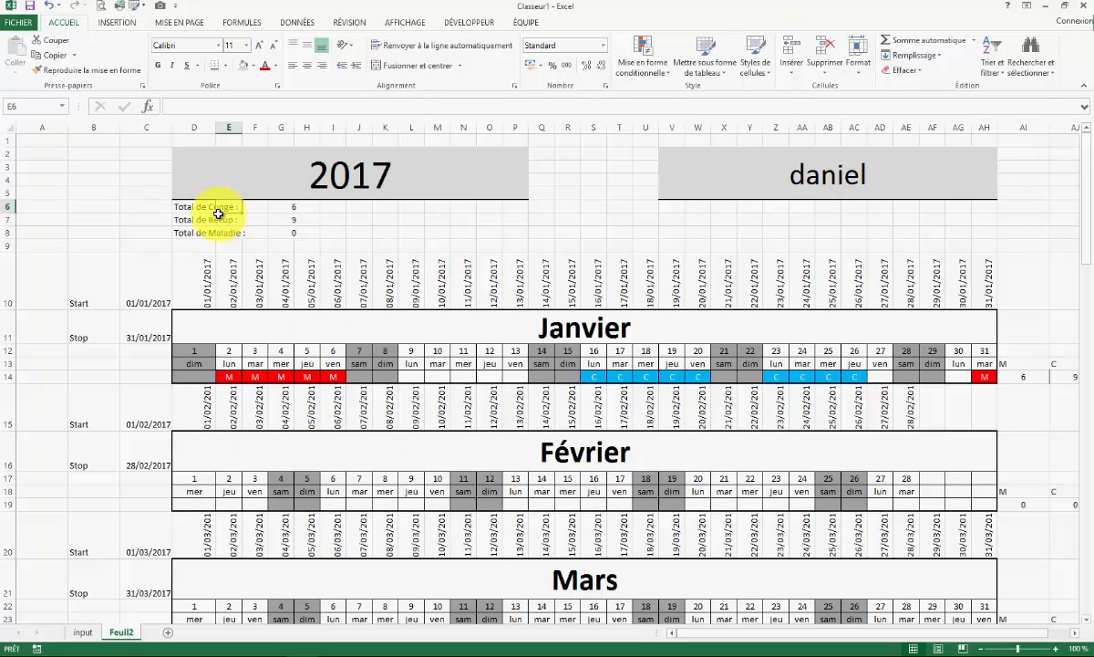
# Step: Add a bottom border under each of the three annual total labels in D6:F6, D7:F7 and D8:F8
pyautogui.moveTo(185, 208); pyautogui.dragTo(255, 208)
pyautogui.click(224, 65)
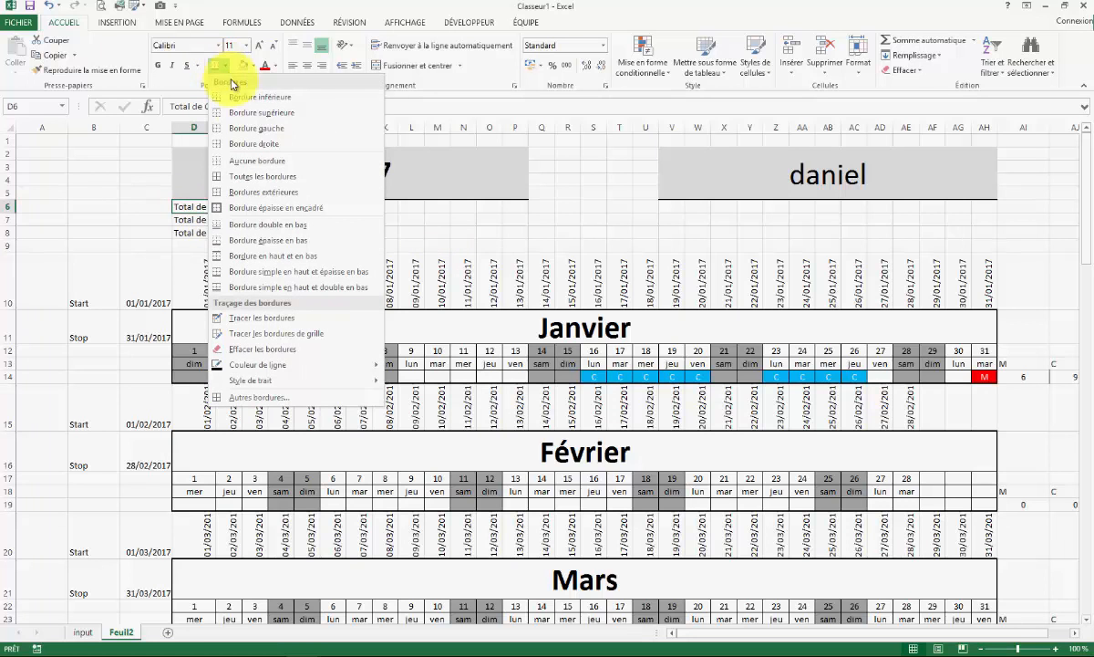
pyautogui.click(242, 100)
pyautogui.moveTo(188, 219); pyautogui.dragTo(254, 220)
pyautogui.click(214, 66)
pyautogui.moveTo(187, 230); pyautogui.dragTo(294, 233)
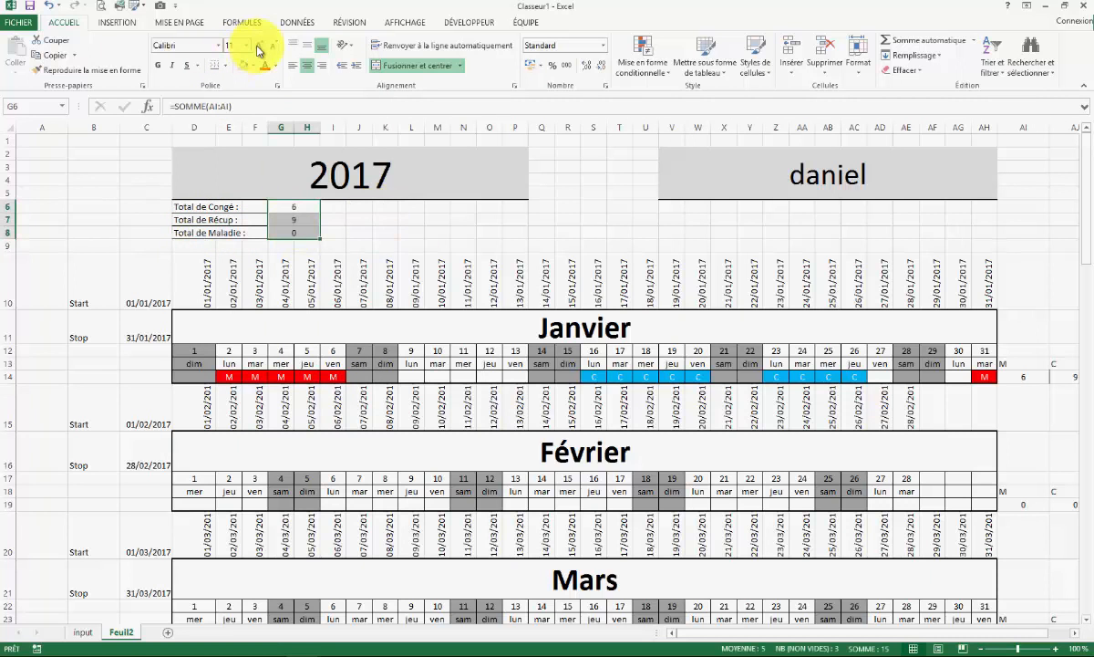
# Step: Increase the font size of the annual total values in G6:H8 to 12
pyautogui.click(259, 45)
pyautogui.click(410, 248)
pyautogui.click(289, 207)
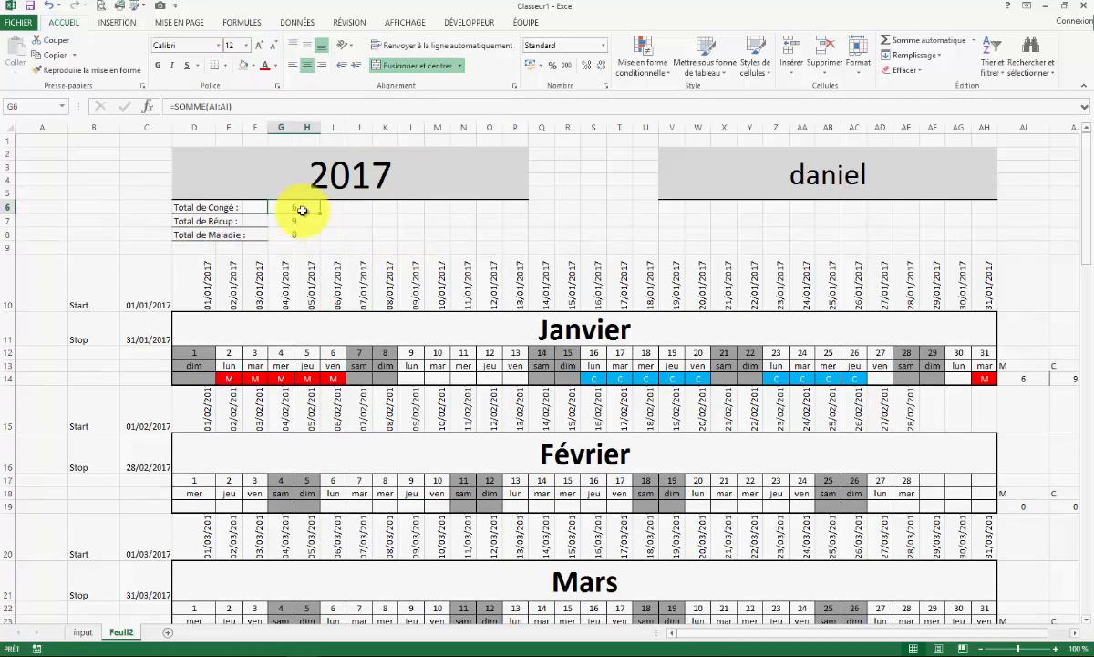
# Step: Set the font colour of the three annual total values in G6:H8 to white
pyautogui.click(273, 66)
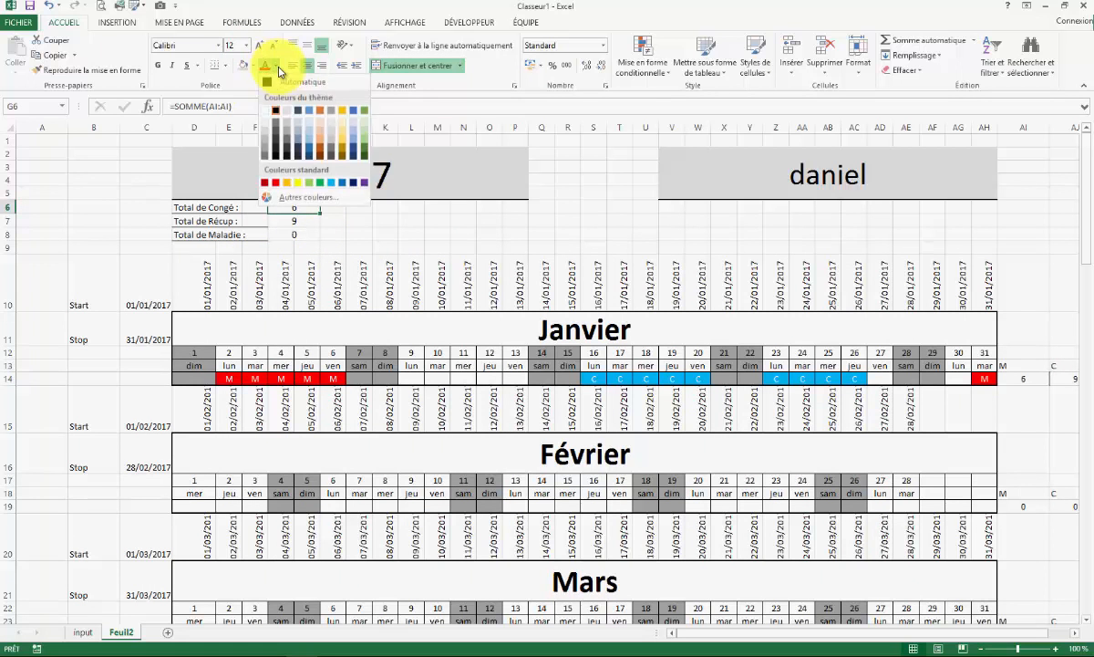
pyautogui.click(270, 127)
pyautogui.moveTo(294, 235); pyautogui.dragTo(295, 234)
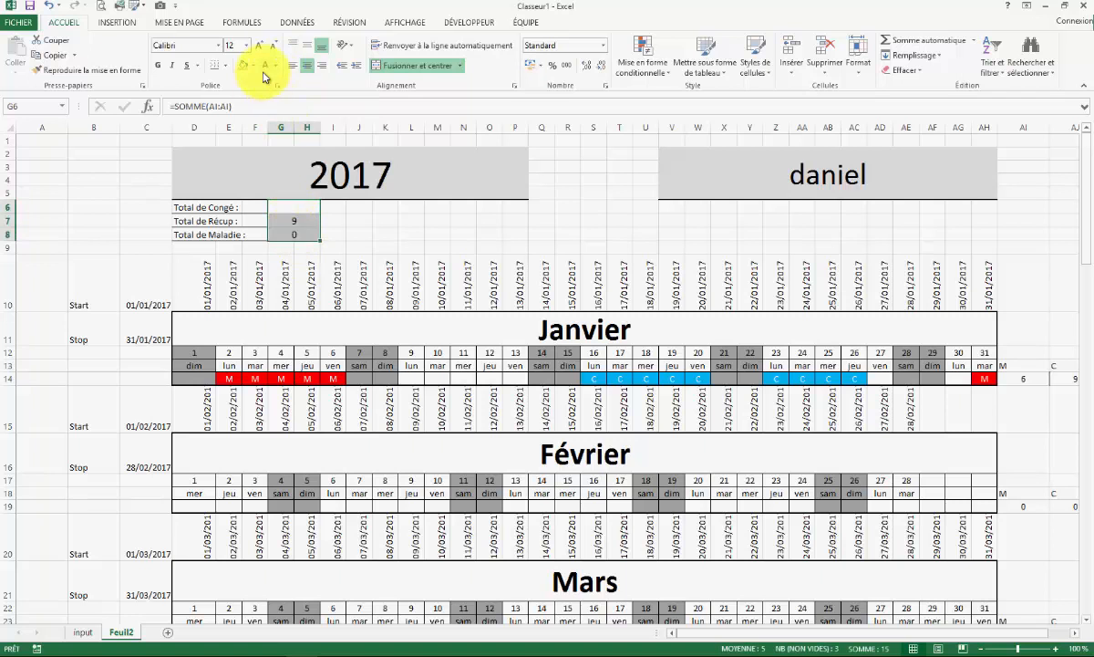
# Step: Fill the annual total cells with matching colours: light blue for Congé, green for Récup and red for Maladie
pyautogui.click(293, 206)
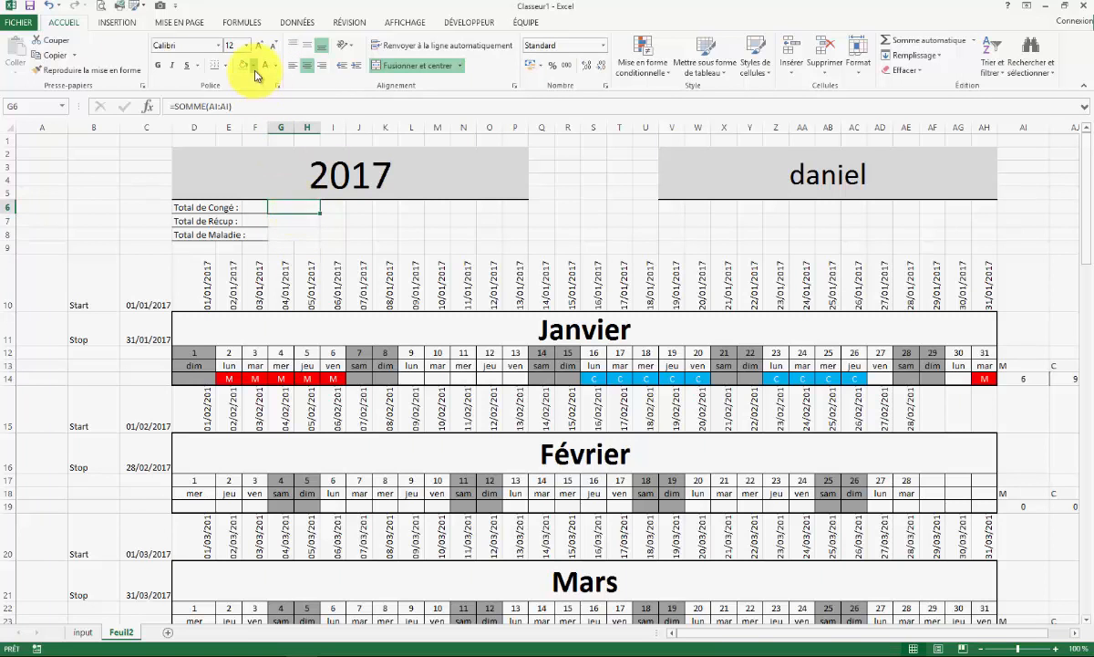
pyautogui.click(254, 66)
pyautogui.click(312, 173)
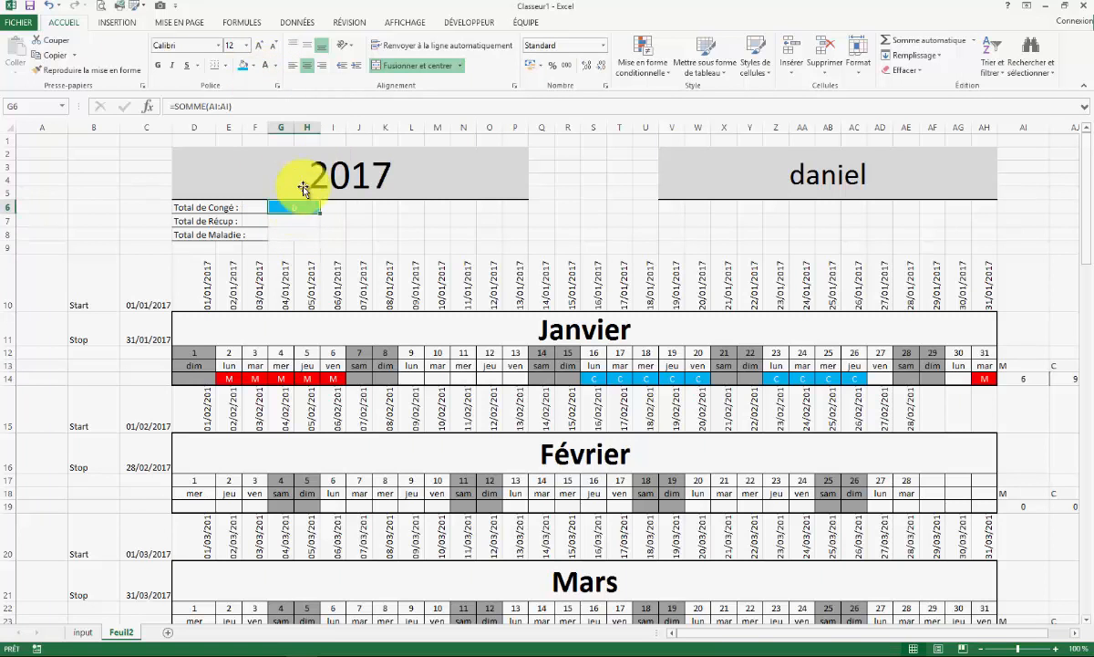
pyautogui.click(295, 221)
pyautogui.click(254, 66)
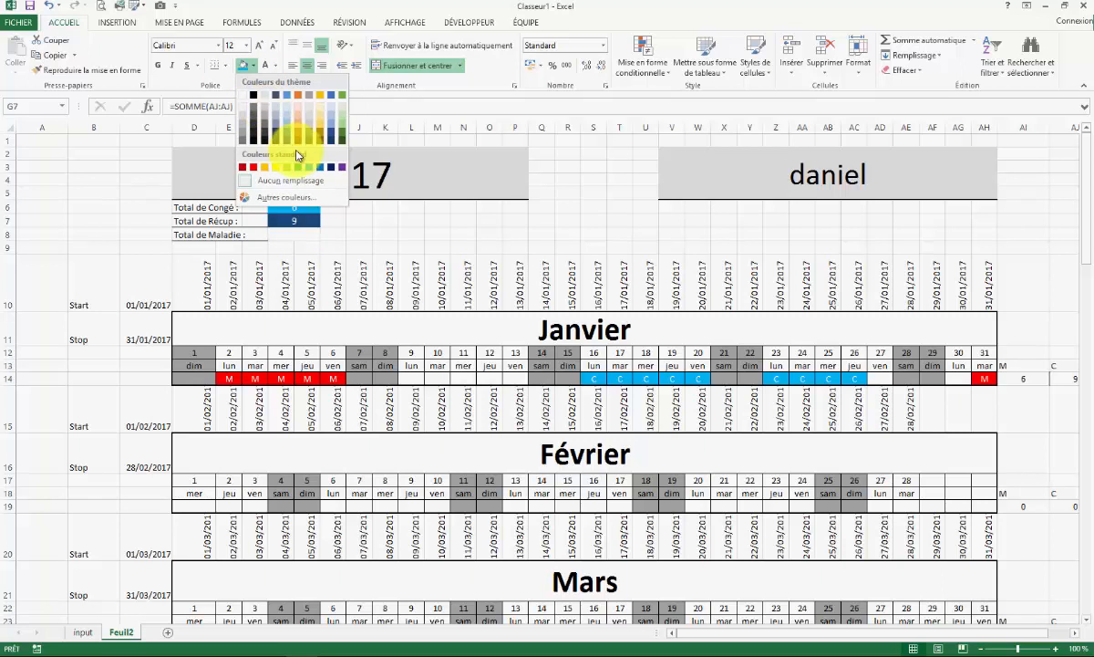
pyautogui.click(301, 169)
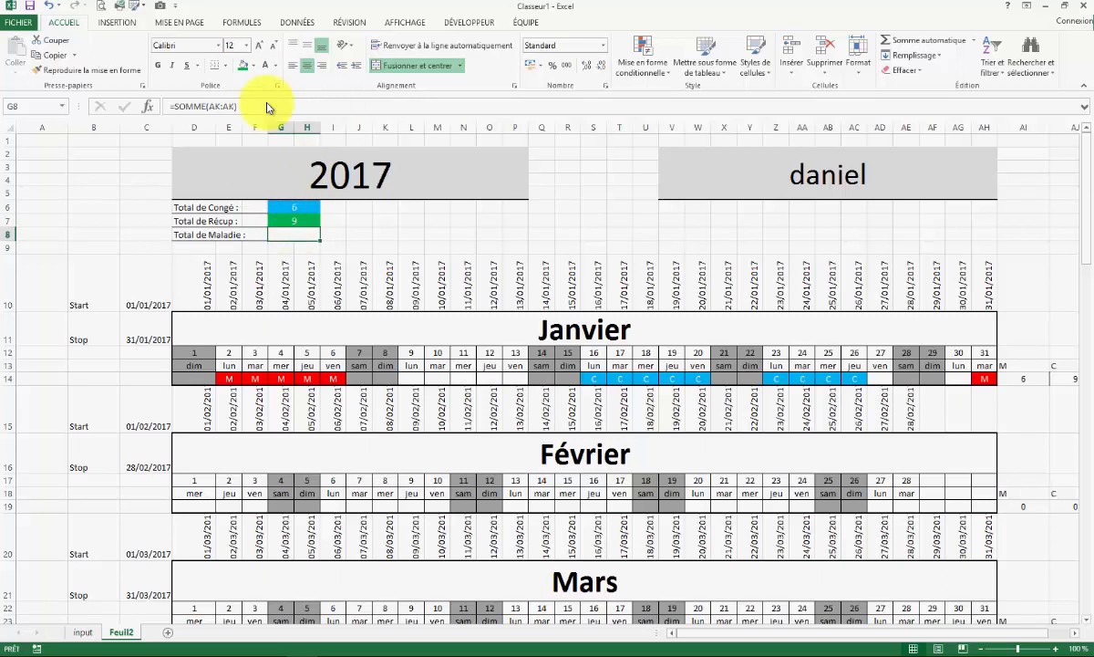
pyautogui.click(255, 68)
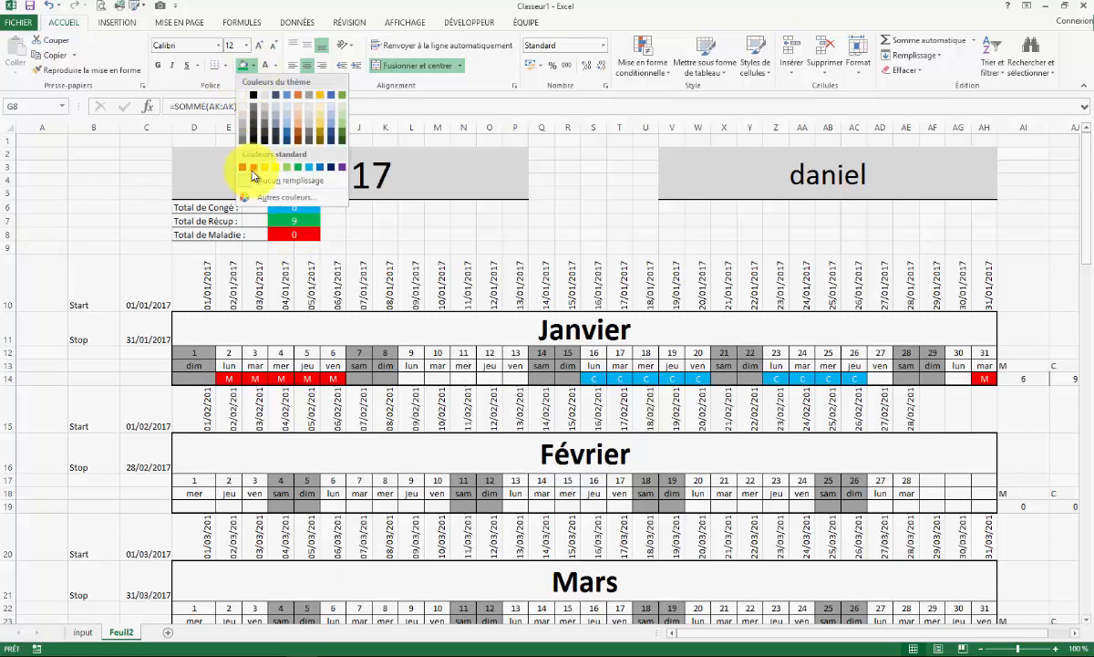
pyautogui.click(253, 168)
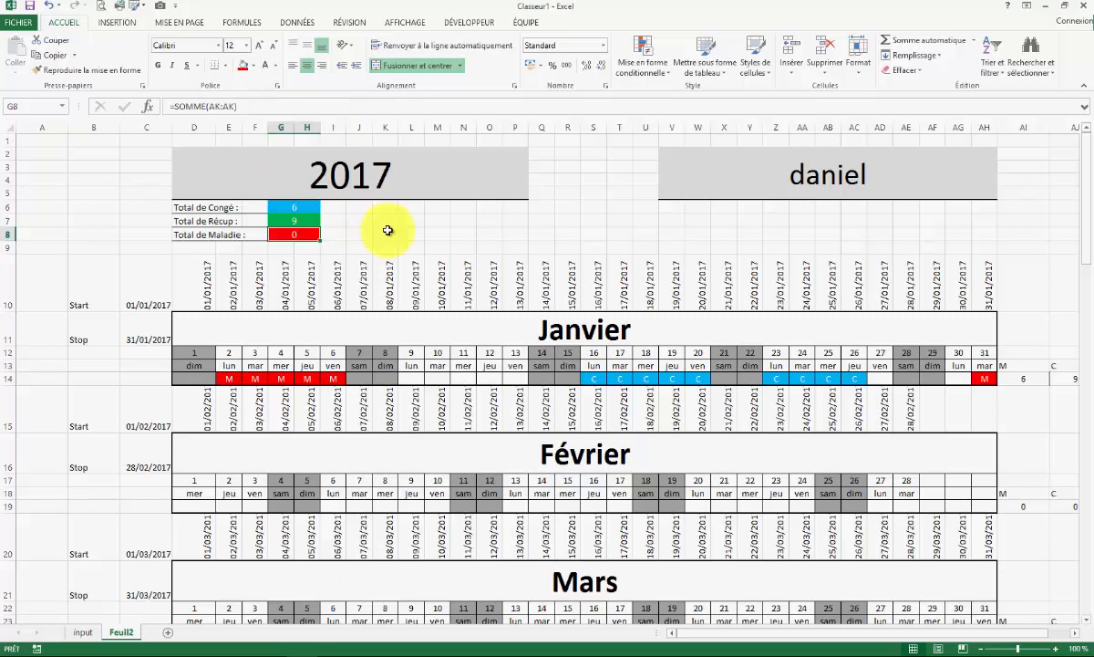
pyautogui.click(408, 234)
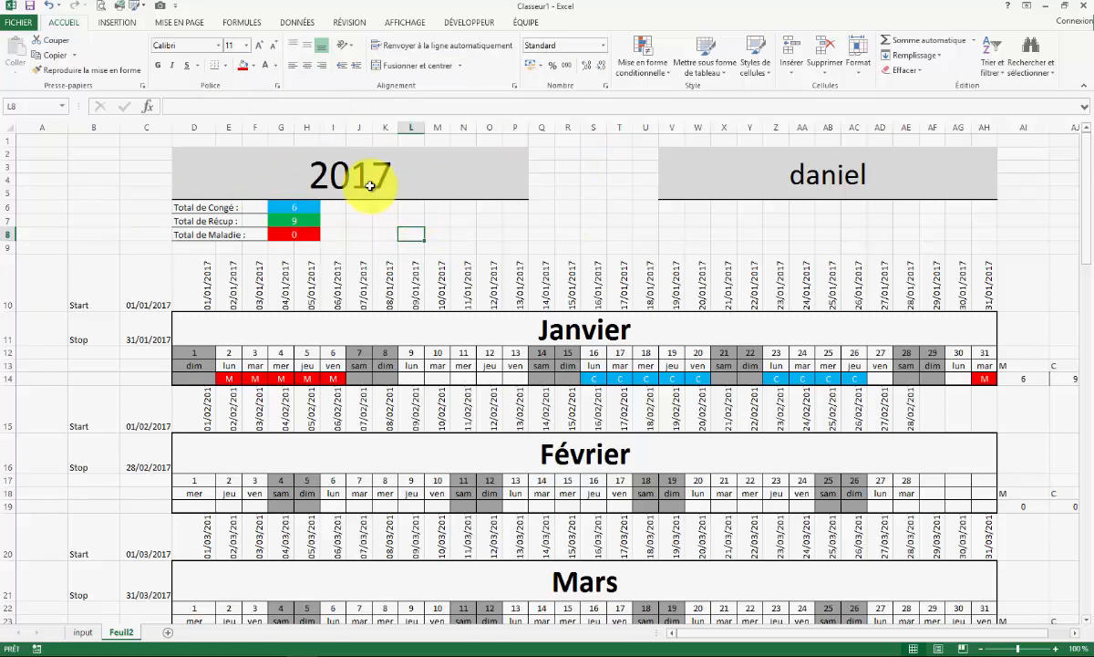
# Step: Hide the helper date row above every month, rows 10, 15, 20 and every fifth row through 65
pyautogui.scroll(-2, 239, 213)
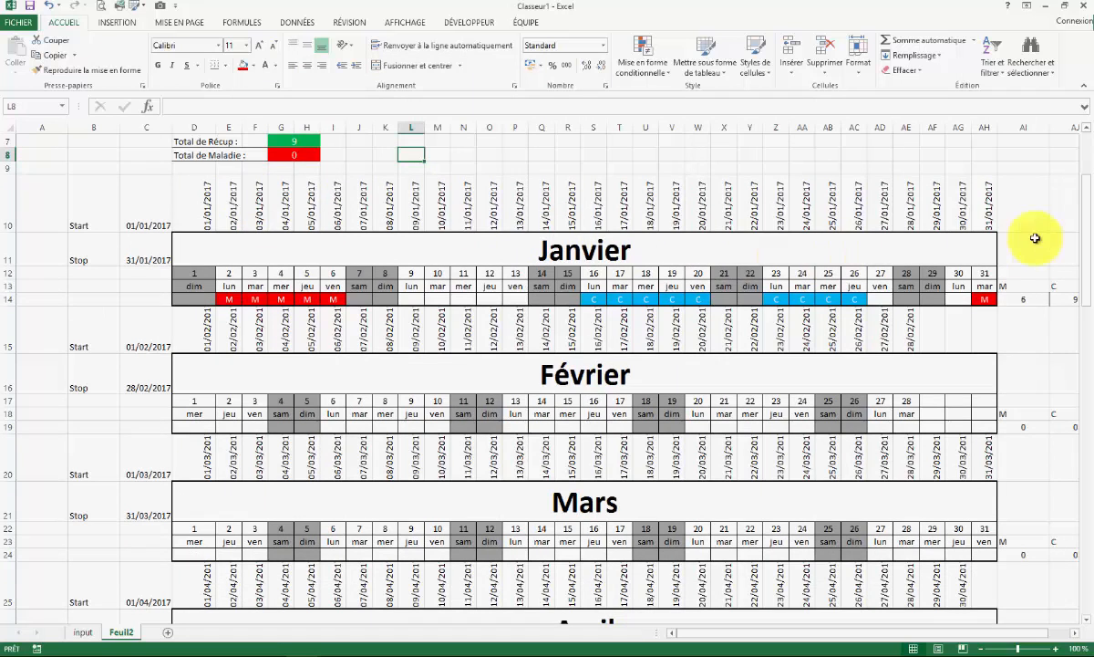
pyautogui.click(7, 209)
pyautogui.scroll(-1, 58, 273)
pyautogui.keyDown('ctrl'); pyautogui.click(9, 276); pyautogui.keyUp('ctrl')
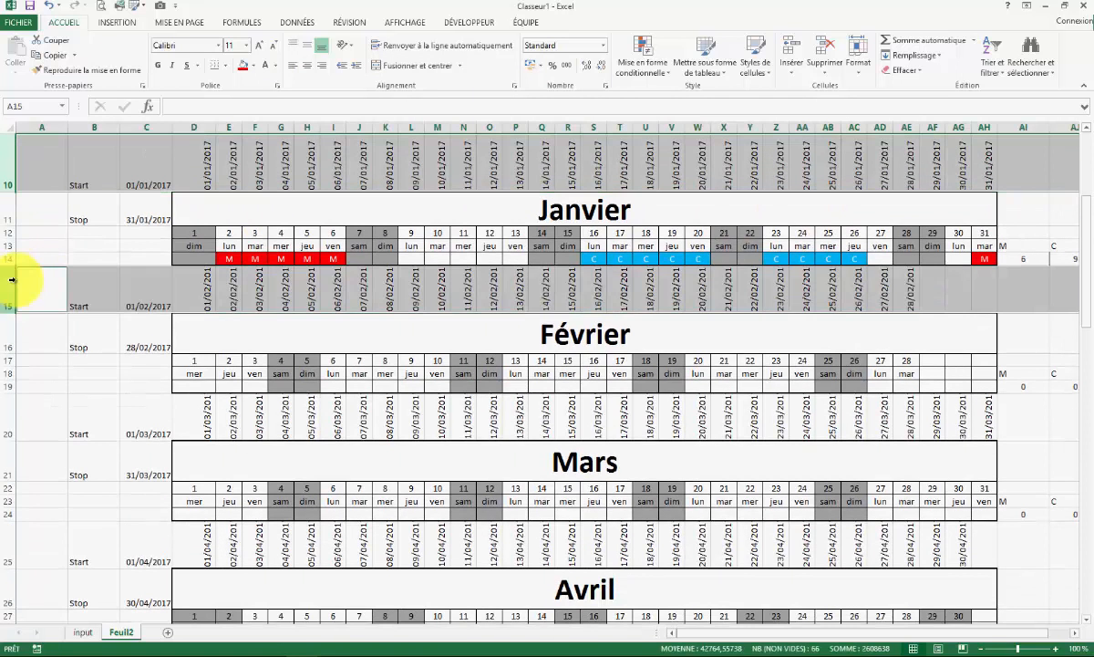
pyautogui.keyDown('ctrl'); pyautogui.click(5, 408); pyautogui.keyUp('ctrl')
pyautogui.scroll(-2, 109, 385)
pyautogui.keyDown('ctrl'); pyautogui.click(5, 358); pyautogui.keyUp('ctrl')
pyautogui.scroll(-1, 37, 364)
pyautogui.keyDown('ctrl'); pyautogui.click(5, 415); pyautogui.keyUp('ctrl')
pyautogui.scroll(-2, 69, 410)
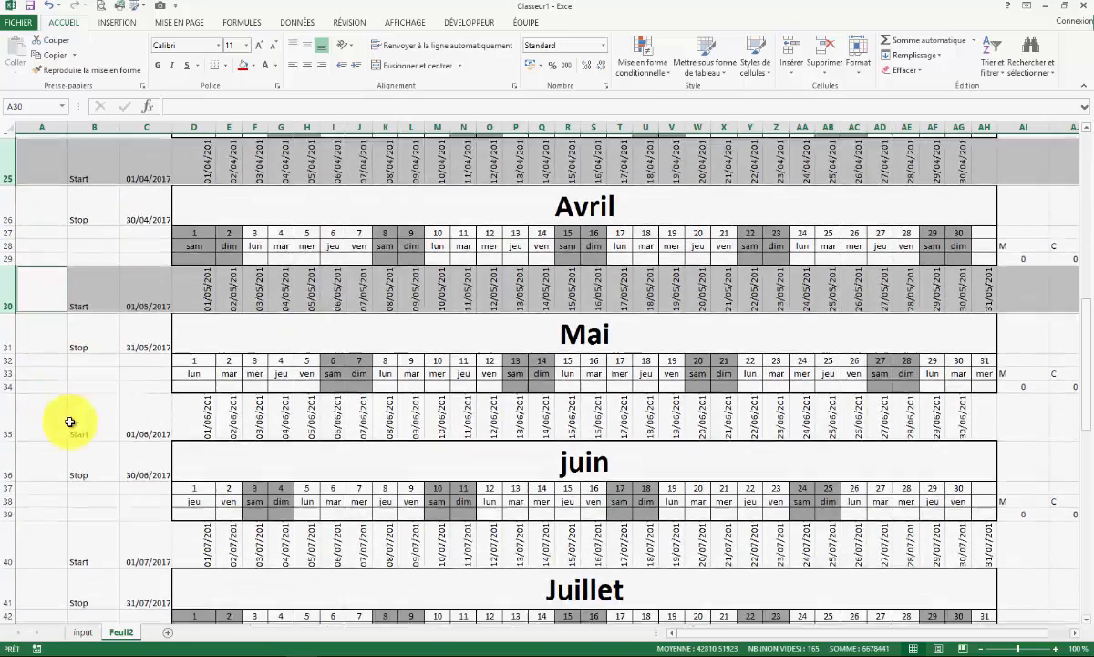
pyautogui.keyDown('ctrl'); pyautogui.click(7, 421); pyautogui.keyUp('ctrl')
pyautogui.scroll(-2, 9, 428)
pyautogui.keyDown('ctrl'); pyautogui.click(10, 438); pyautogui.keyUp('ctrl')
pyautogui.scroll(-1, 19, 442)
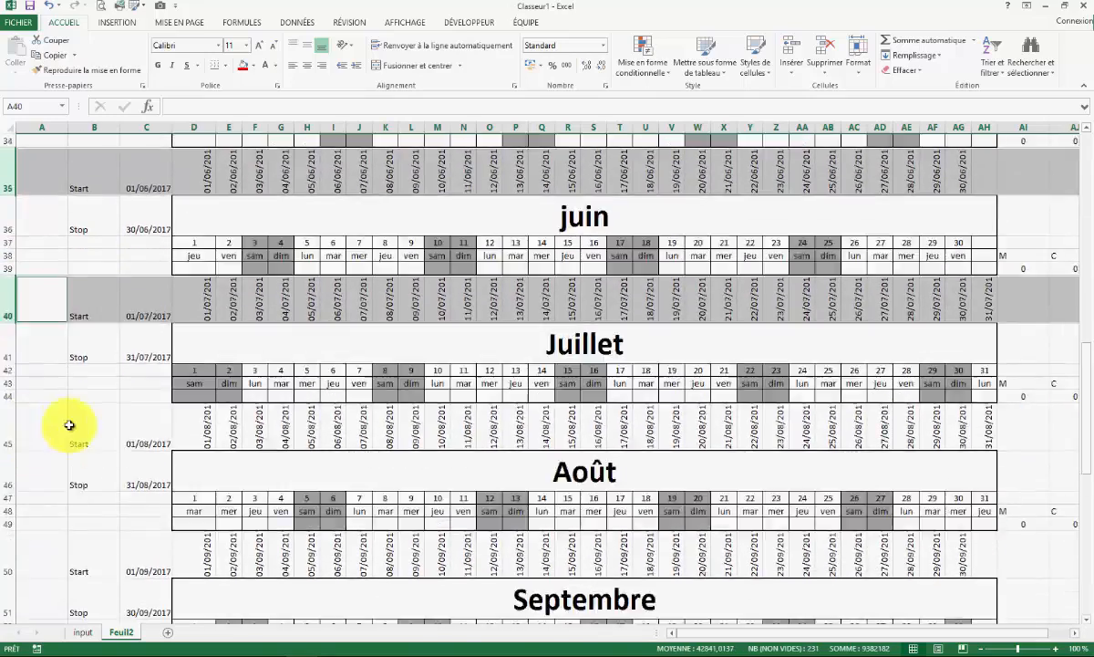
pyautogui.keyDown('ctrl'); pyautogui.click(26, 446); pyautogui.keyUp('ctrl')
pyautogui.scroll(-2, 34, 435)
pyautogui.keyDown('ctrl'); pyautogui.click(20, 440); pyautogui.keyUp('ctrl')
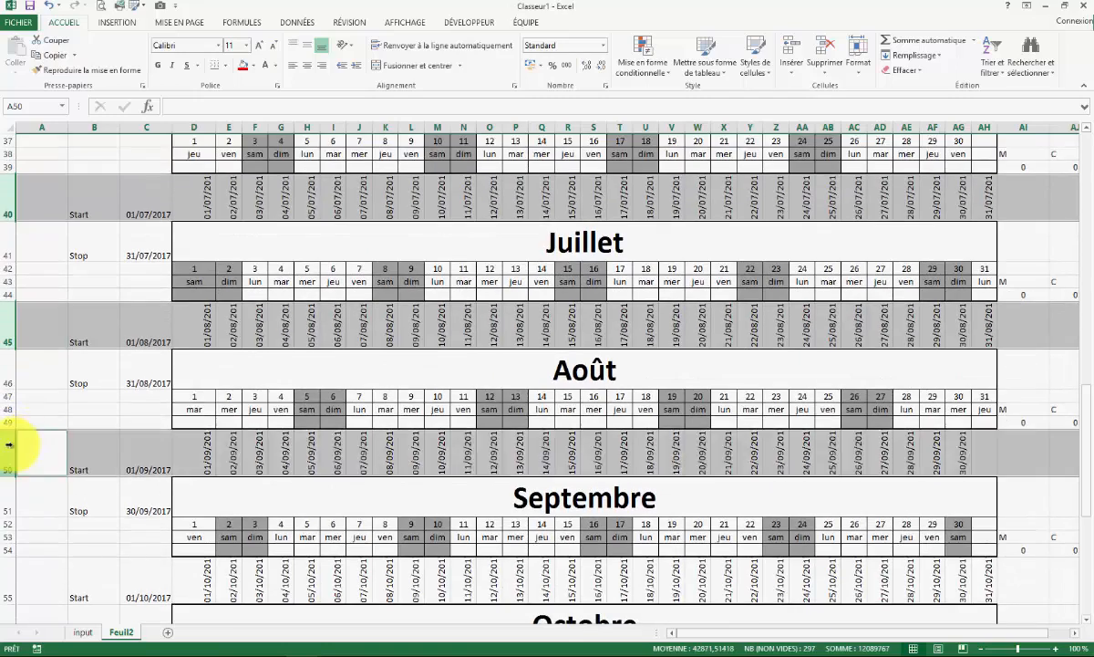
pyautogui.scroll(-1, 27, 443)
pyautogui.keyDown('ctrl'); pyautogui.click(9, 451); pyautogui.keyUp('ctrl')
pyautogui.scroll(-2, 37, 447)
pyautogui.keyDown('ctrl'); pyautogui.click(19, 432); pyautogui.keyUp('ctrl')
pyautogui.scroll(-1, 14, 436)
pyautogui.keyDown('ctrl'); pyautogui.click(11, 442); pyautogui.keyUp('ctrl')
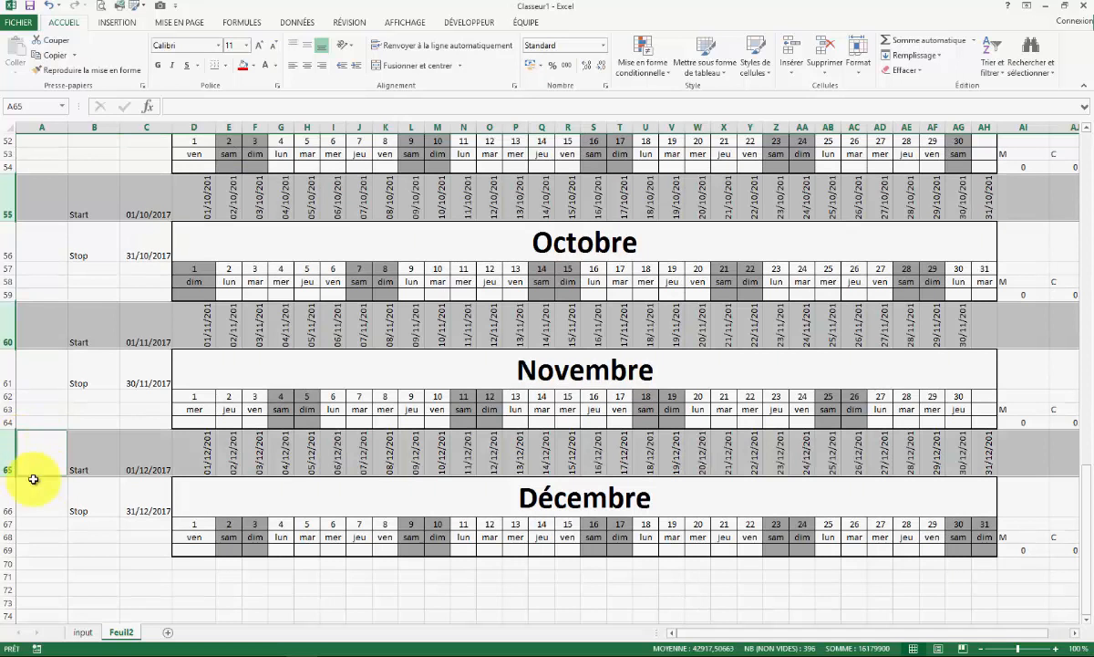
pyautogui.rightClick(8, 468)
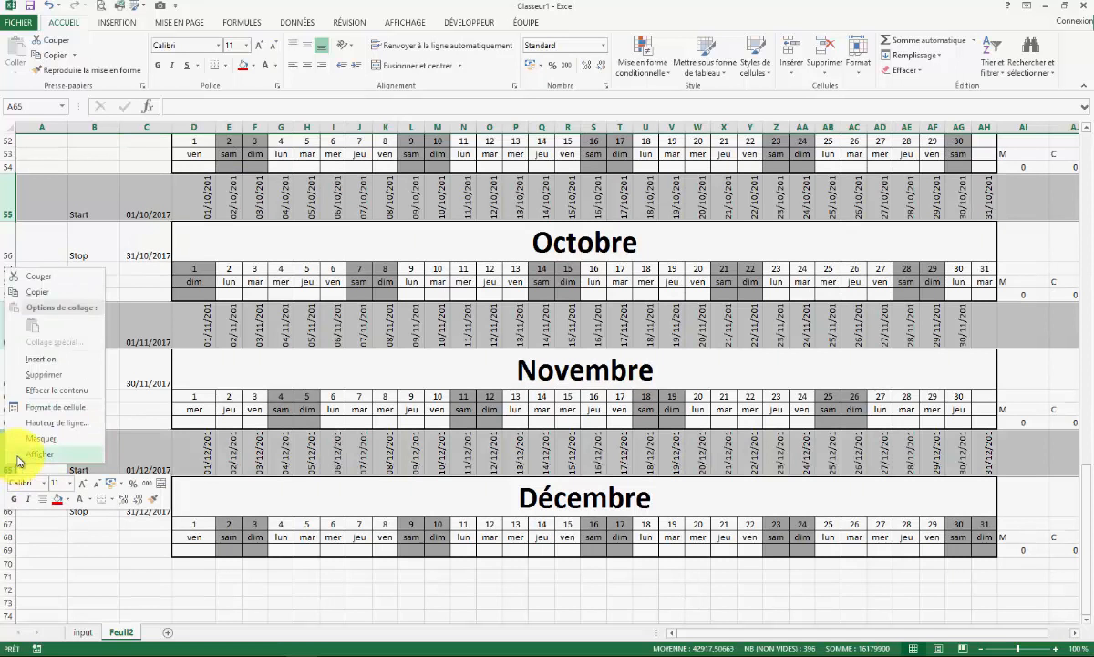
pyautogui.click(41, 440)
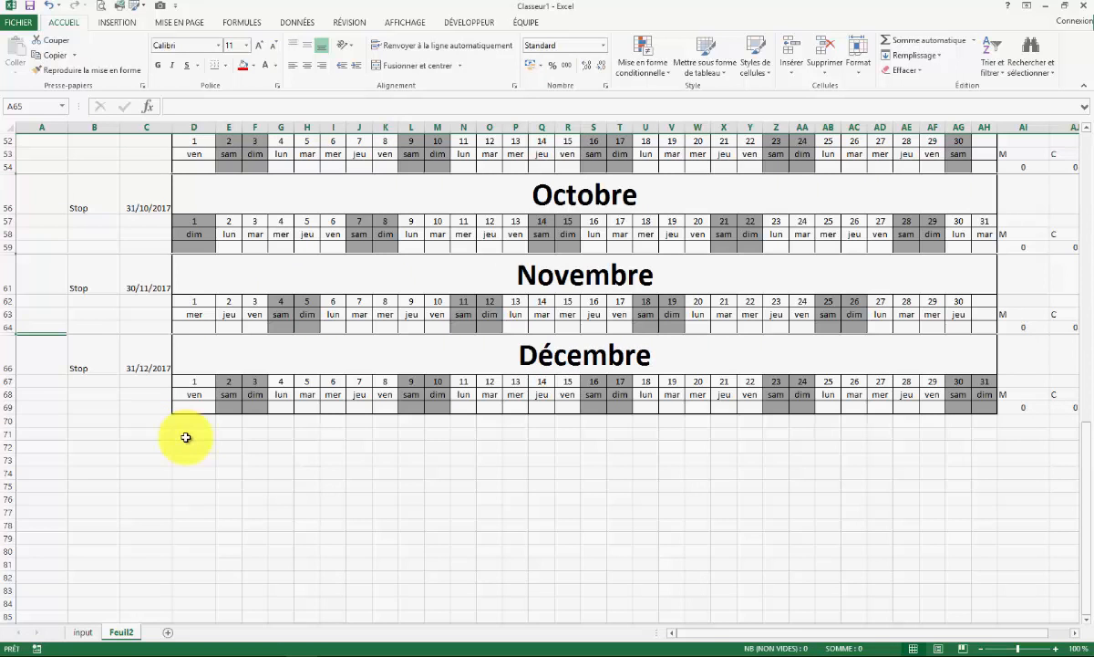
# Step: Hide columns B and C, which hold the months' start and stop dates
pyautogui.scroll(2, 183, 441)
pyautogui.scroll(12, 231, 435)
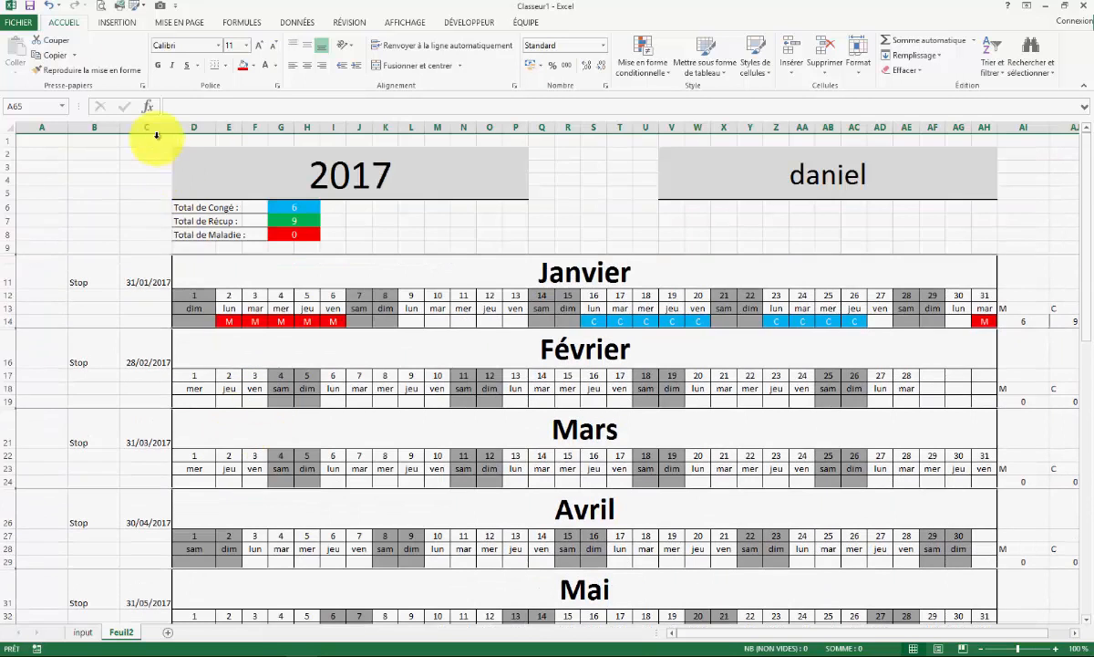
pyautogui.moveTo(151, 126); pyautogui.dragTo(117, 127)
pyautogui.rightClick(105, 222)
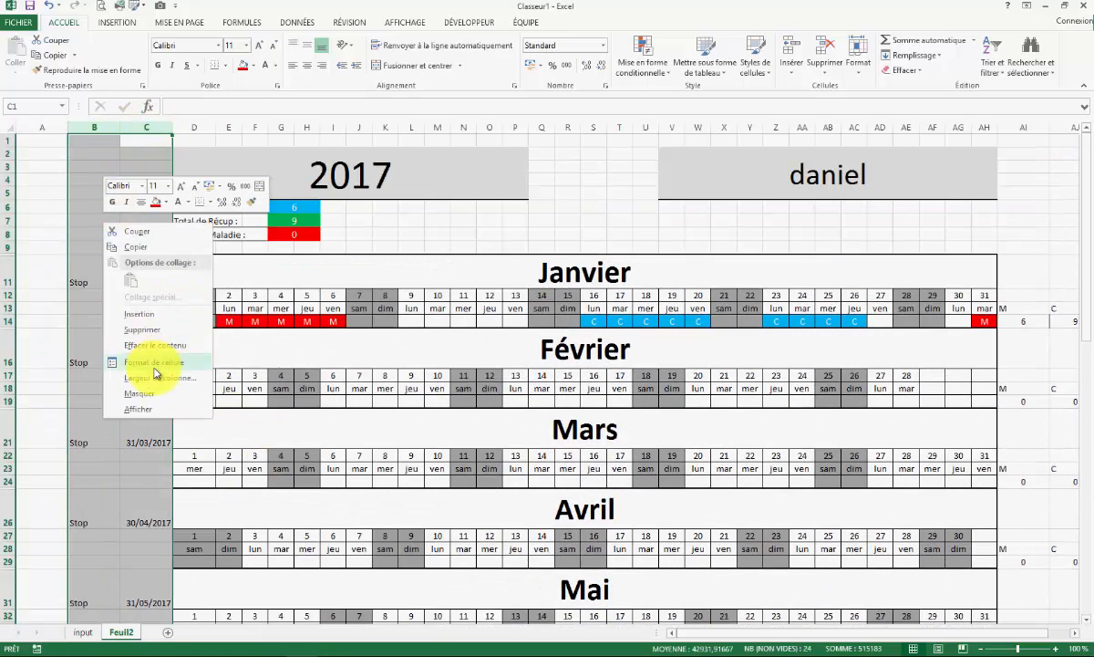
pyautogui.click(141, 393)
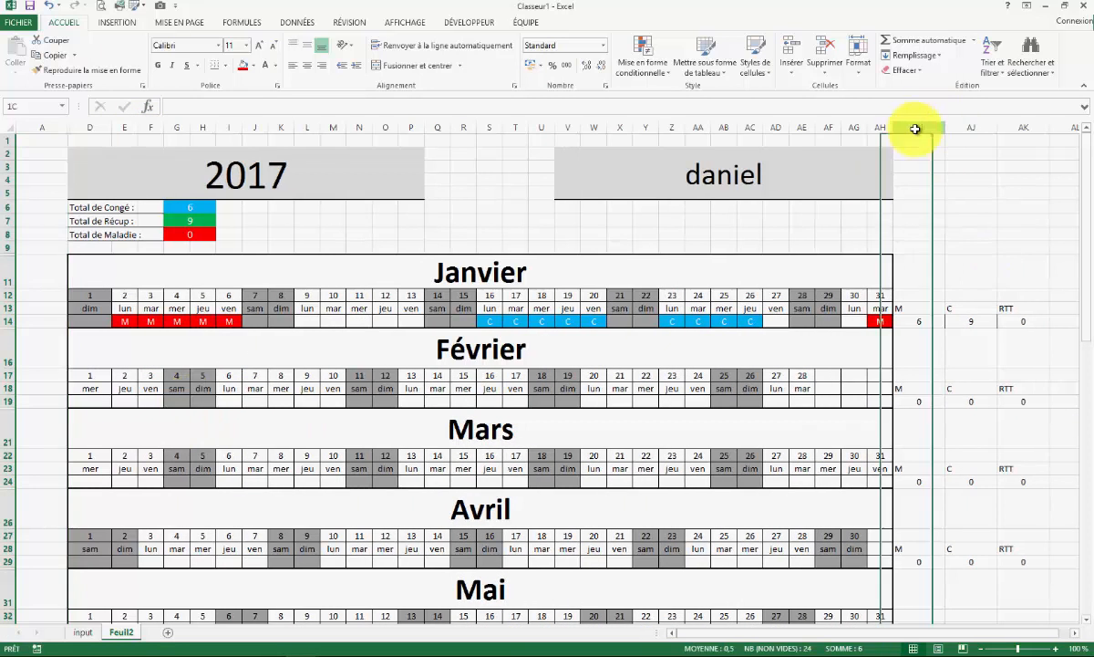
# Step: Hide columns AI to AK, which hold the monthly M, C and RTT counts
pyautogui.moveTo(911, 128); pyautogui.dragTo(1019, 128)
pyautogui.rightClick(979, 222)
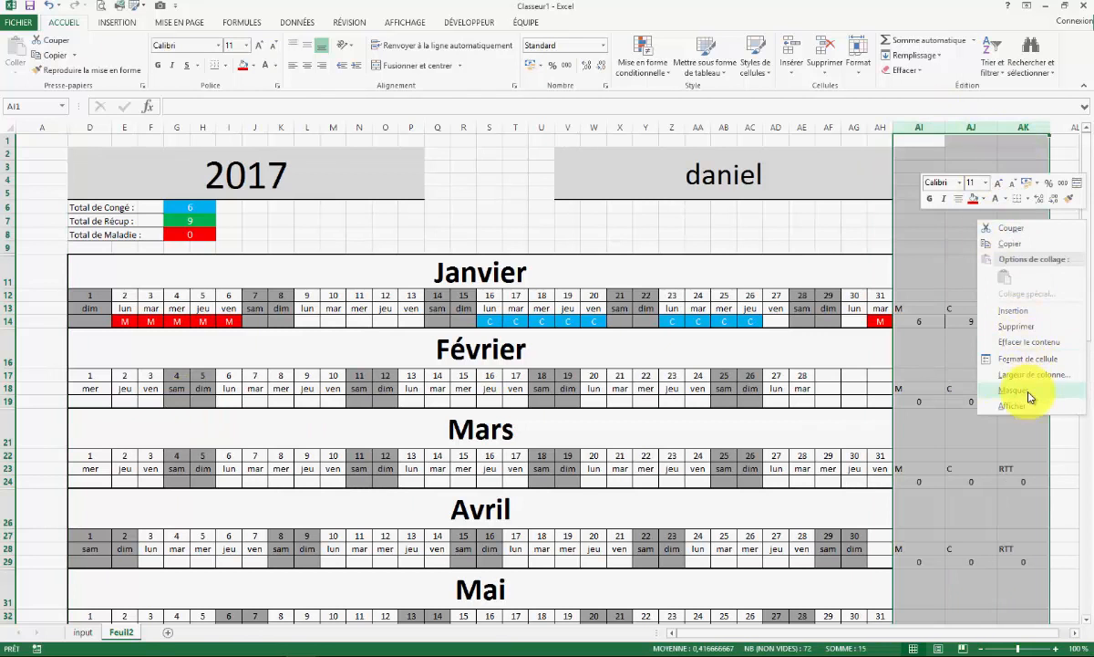
pyautogui.click(1027, 395)
pyautogui.click(972, 347)
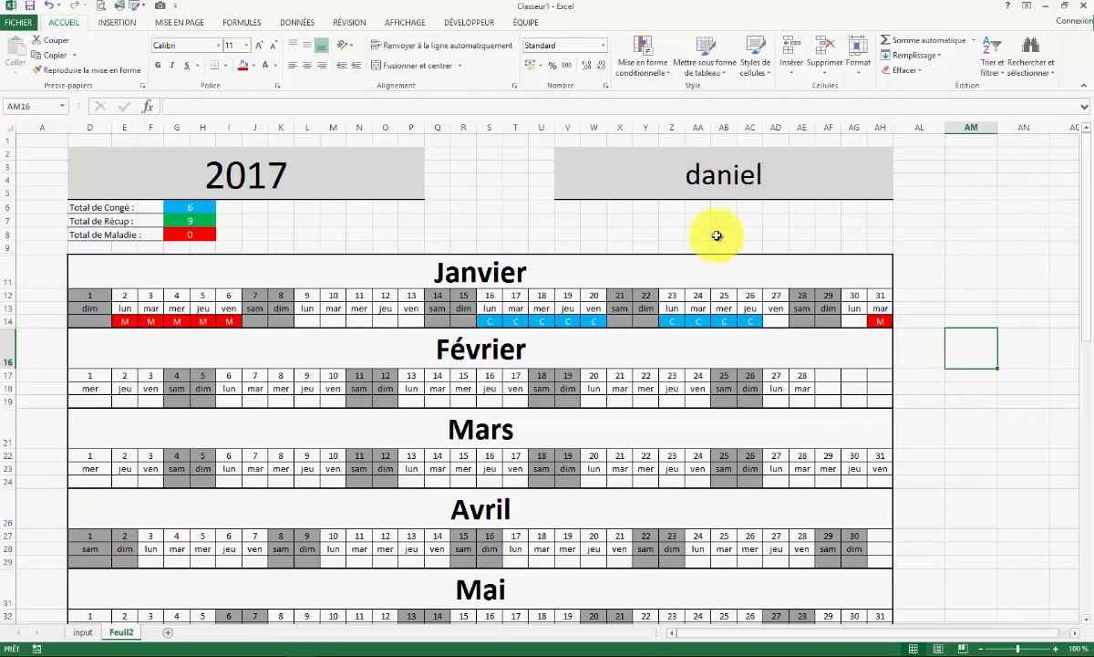
# Step: Turn off the gridlines on the calendar sheet
pyautogui.click(354, 26)
pyautogui.click(405, 22)
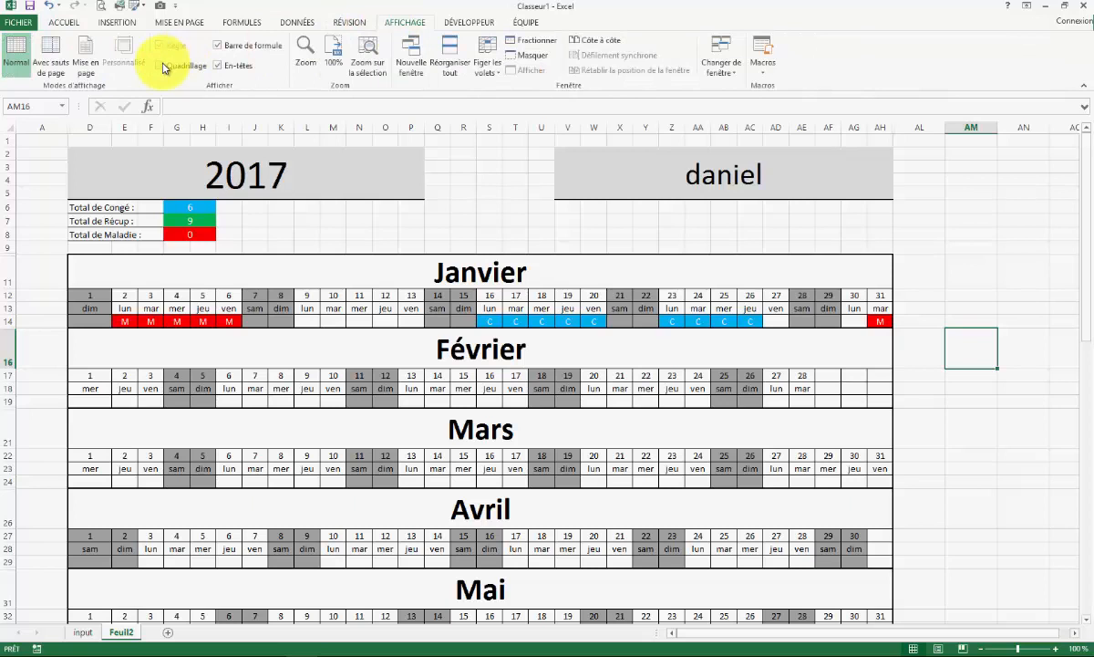
pyautogui.click(948, 178)
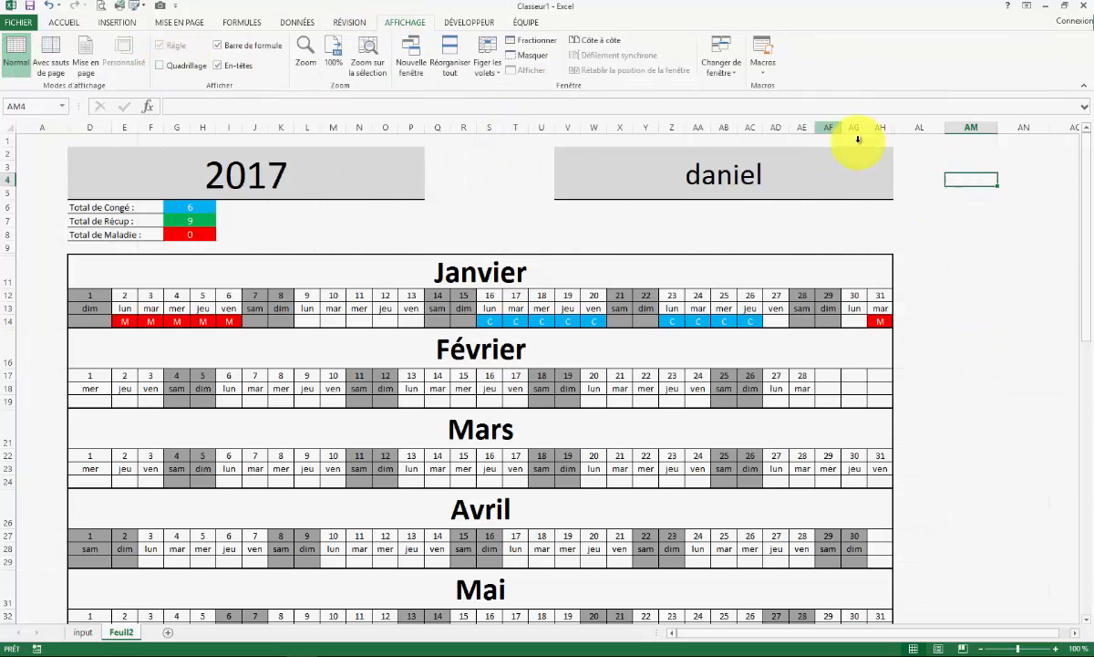
# Step: Set the calendar to print fitted to a single A4 portrait page, check the print preview and return to the sheet
pyautogui.scroll(-15, 606, 220)
pyautogui.scroll(4, 616, 266)
pyautogui.scroll(11, 616, 265)
pyautogui.click(456, 226)
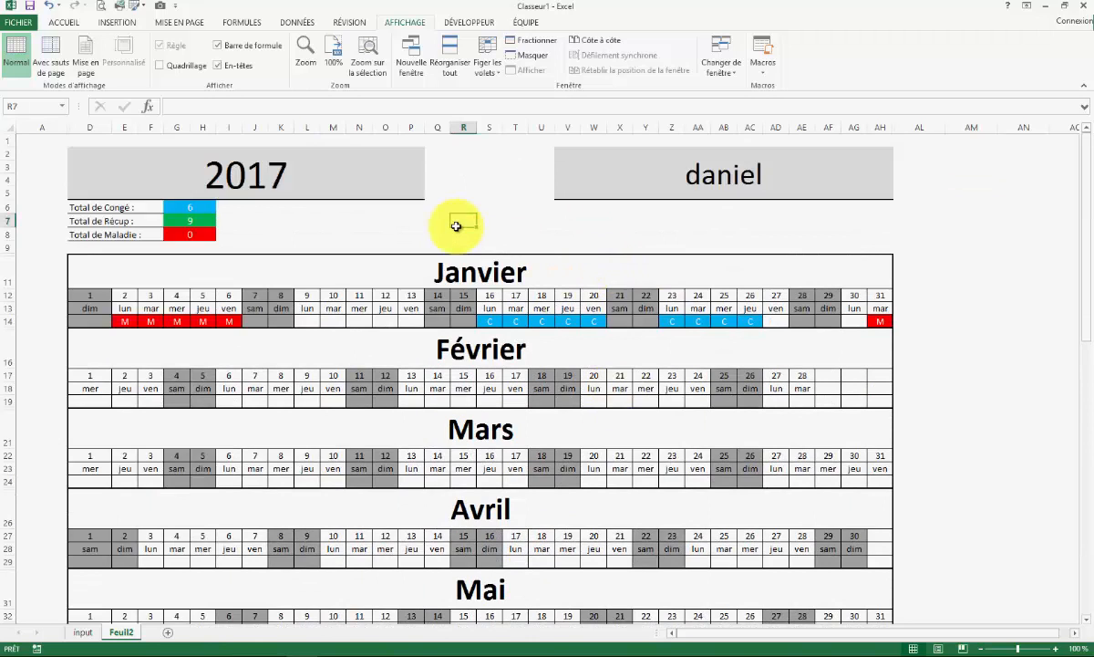
pyautogui.hotkey('ctrl', 'p')
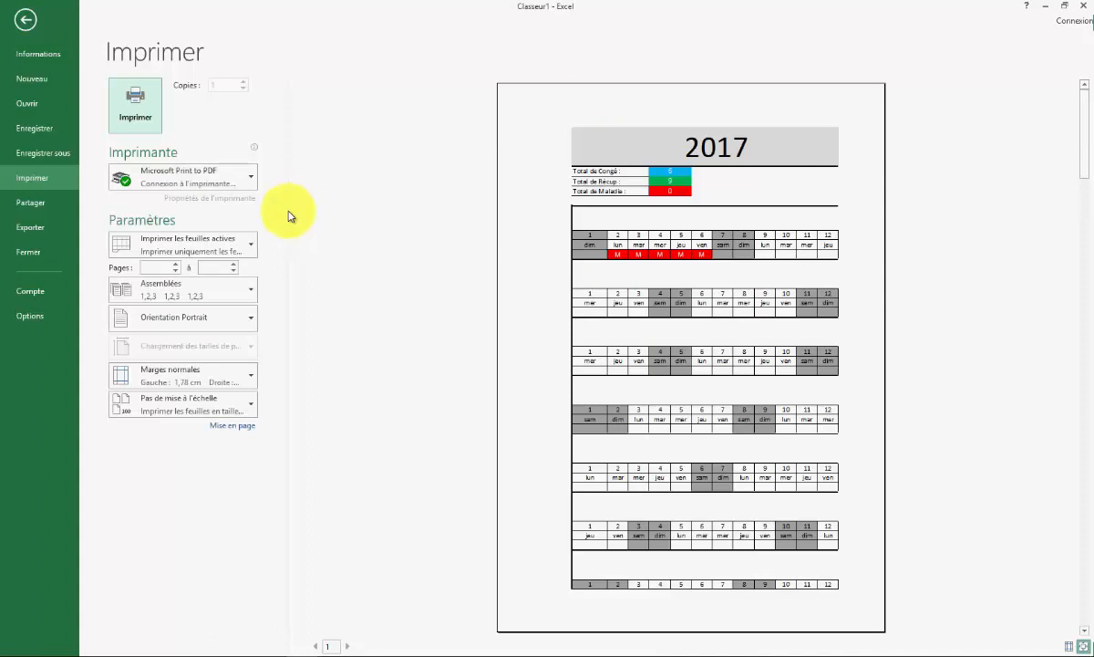
pyautogui.click(233, 425)
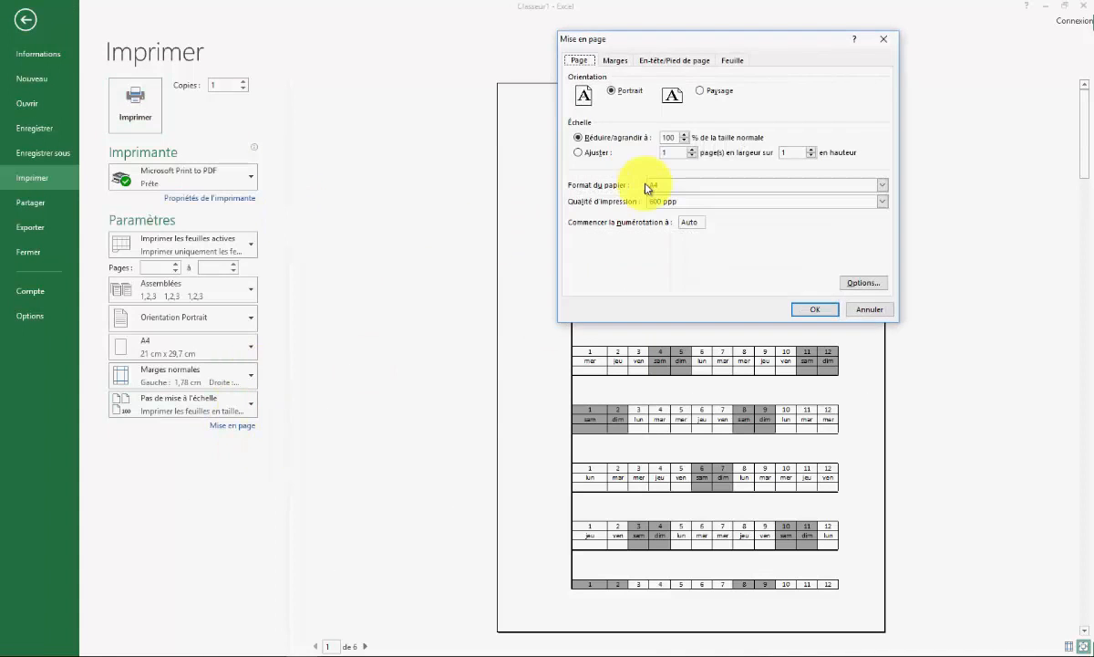
pyautogui.click(791, 310)
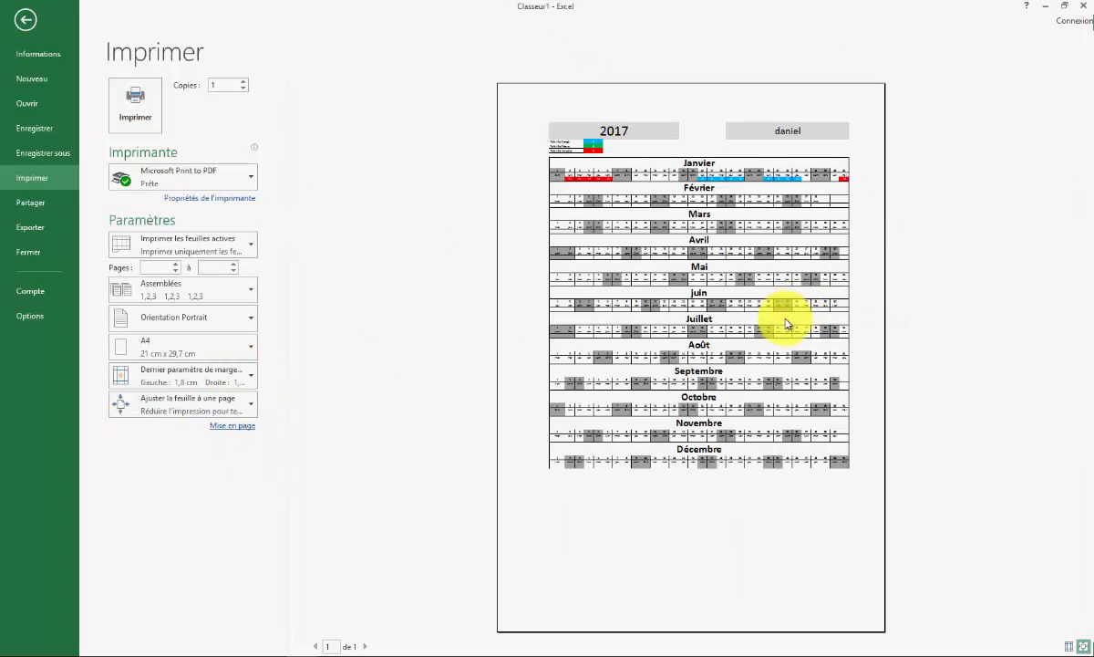
pyautogui.click(29, 24)
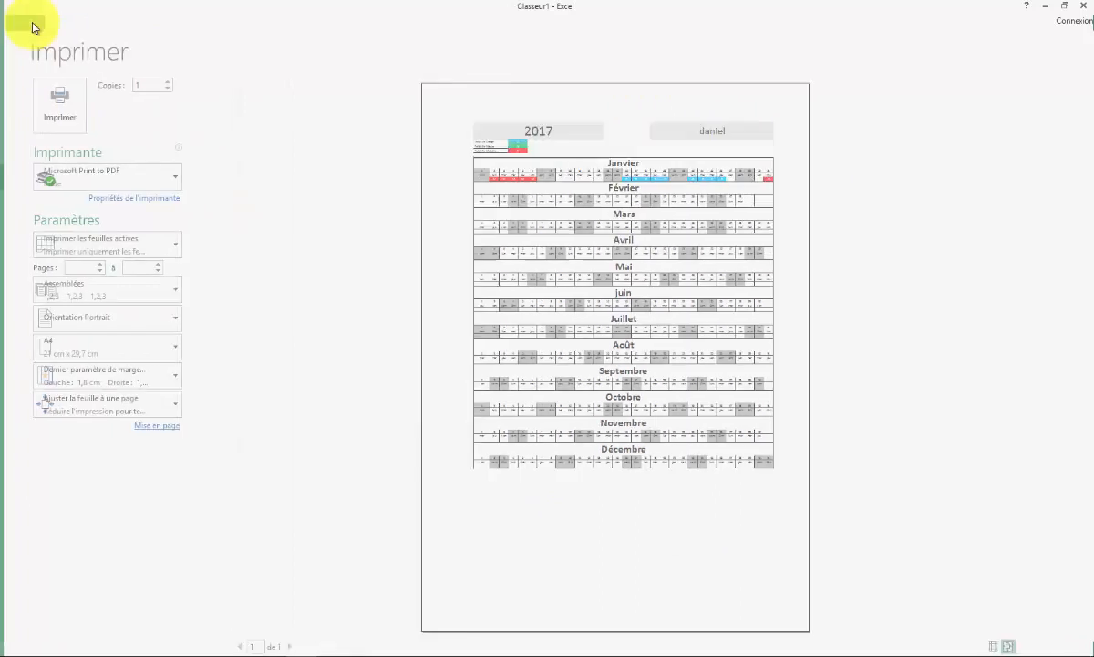
# Step: Zoom the calendar sheet out to 73% and look over the layout of the months
pyautogui.moveTo(1014, 649); pyautogui.dragTo(1009, 652)
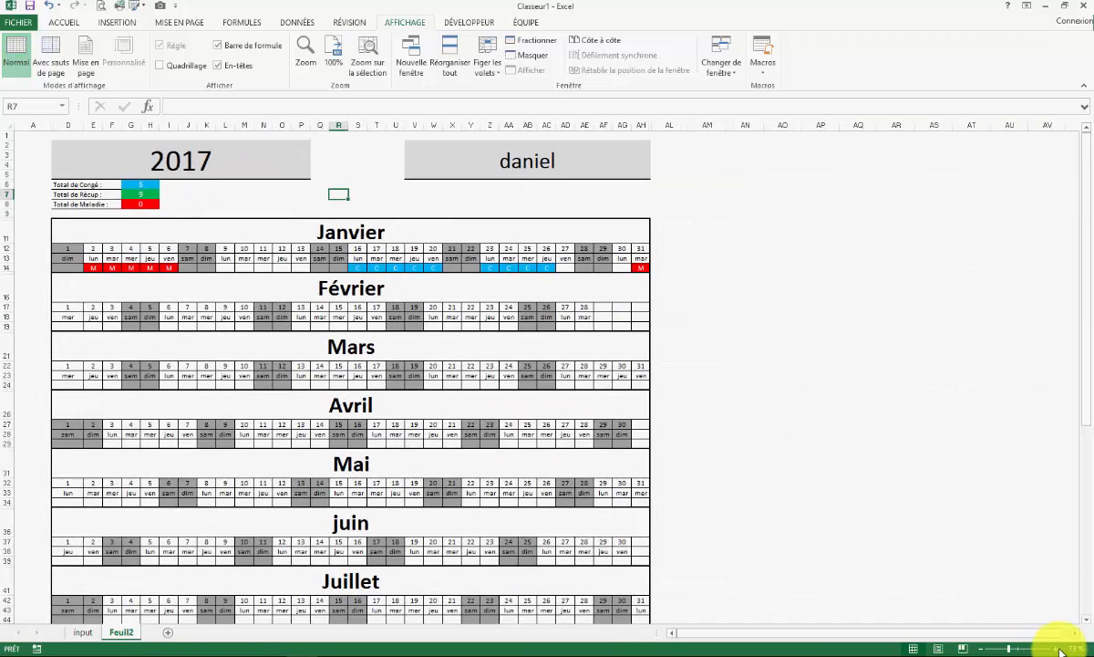
pyautogui.scroll(-7, 597, 286)
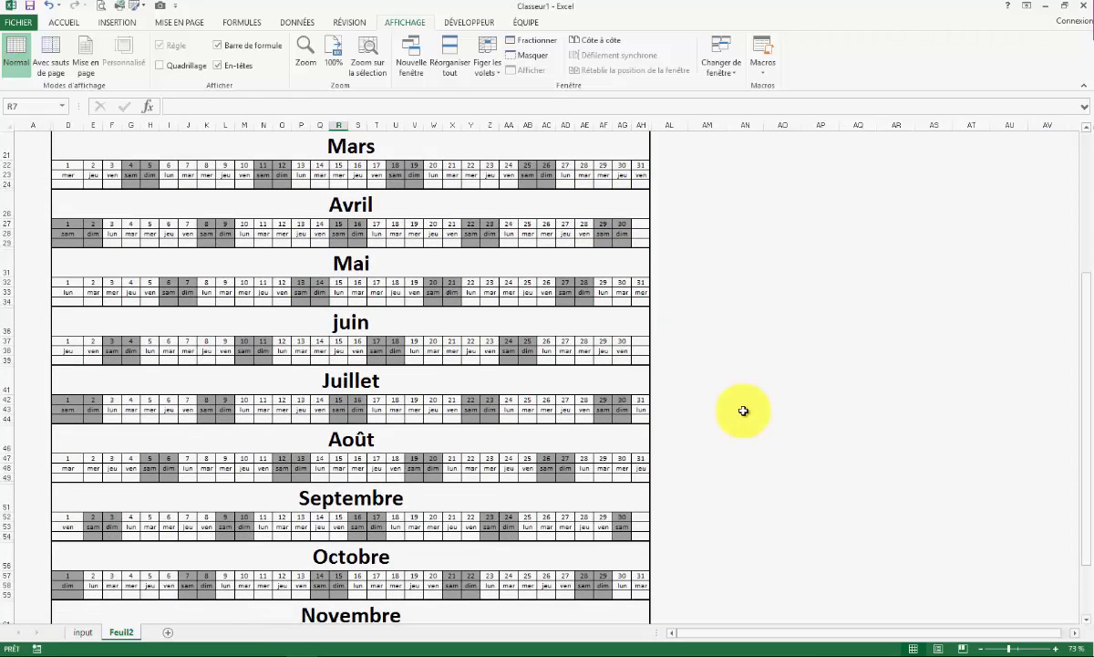
pyautogui.scroll(7, 689, 405)
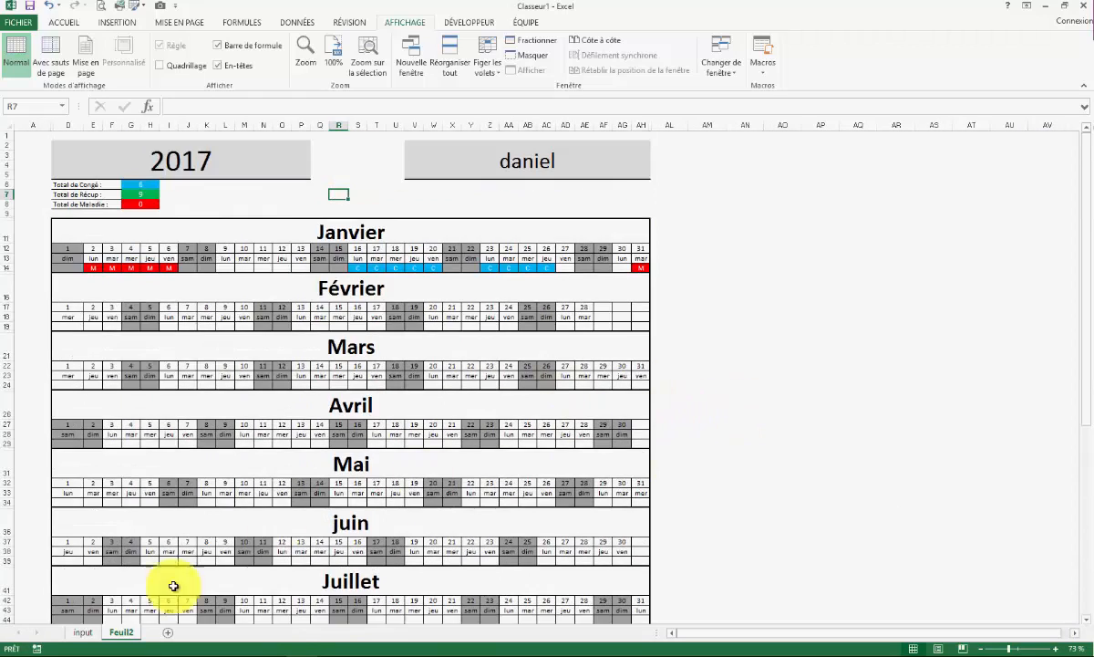
# Step: On the input sheet, start a new absence row with the calendar employee's name and the type Maladie
pyautogui.click(82, 632)
pyautogui.click(305, 220)
pyautogui.press('Tab')
pyautogui.write('da')
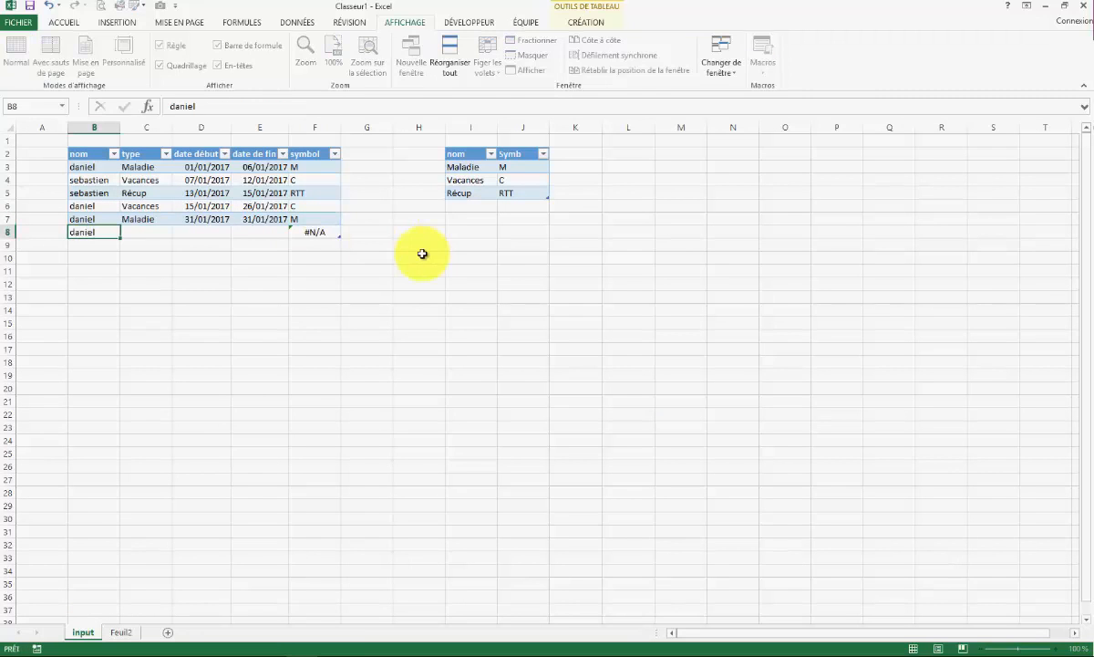
pyautogui.press('Tab')
pyautogui.write('m')
pyautogui.press('Tab')
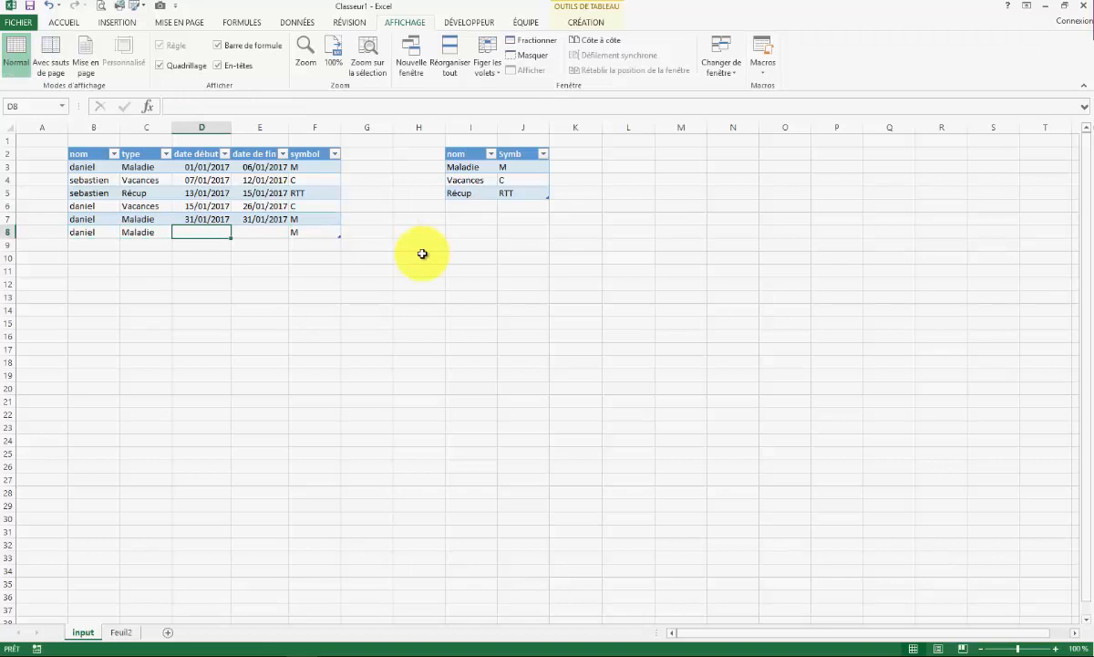
# Step: Set the new absence's start date to 01/08/2017 and its end date to 14/08/2017
pyautogui.write('1')
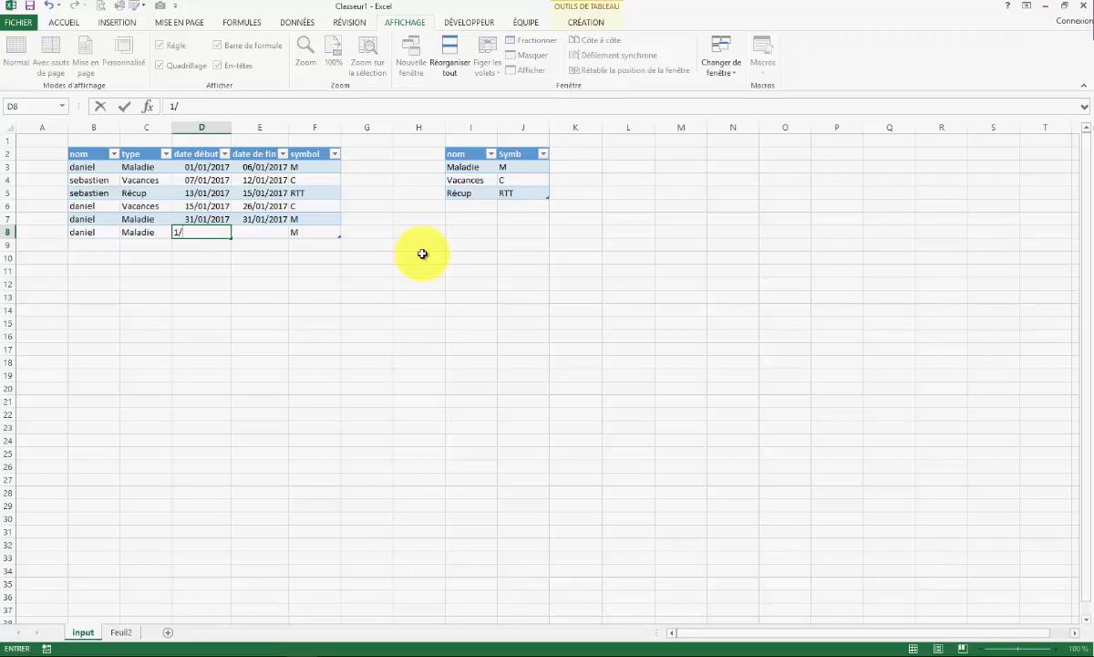
pyautogui.write('/08/2017')
pyautogui.press('Tab')
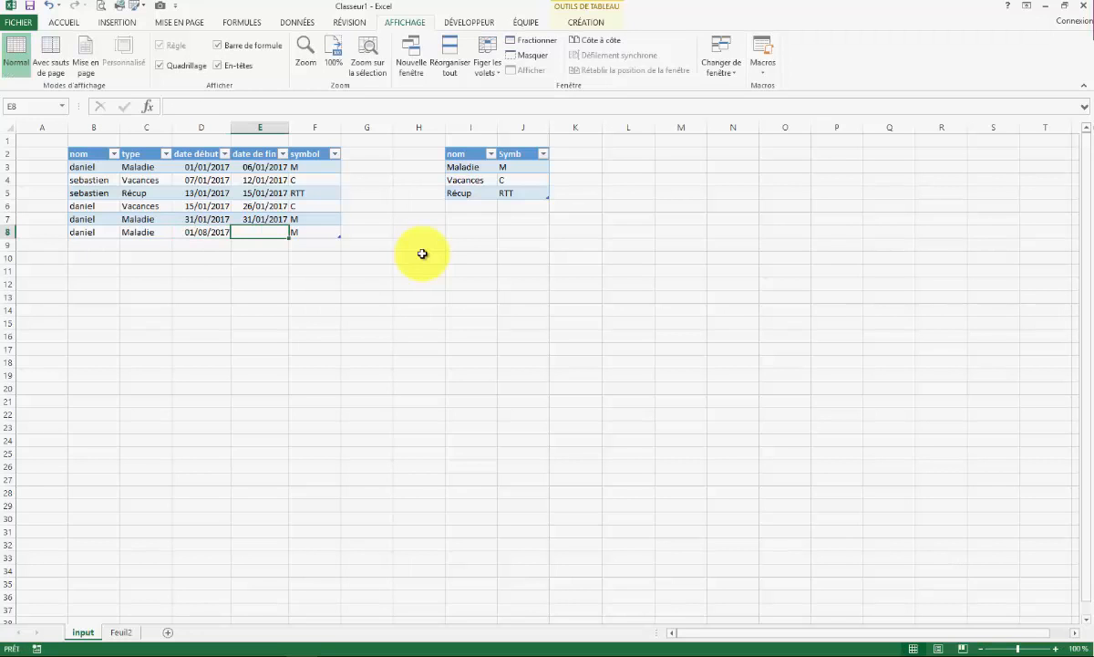
pyautogui.write('14/8/')
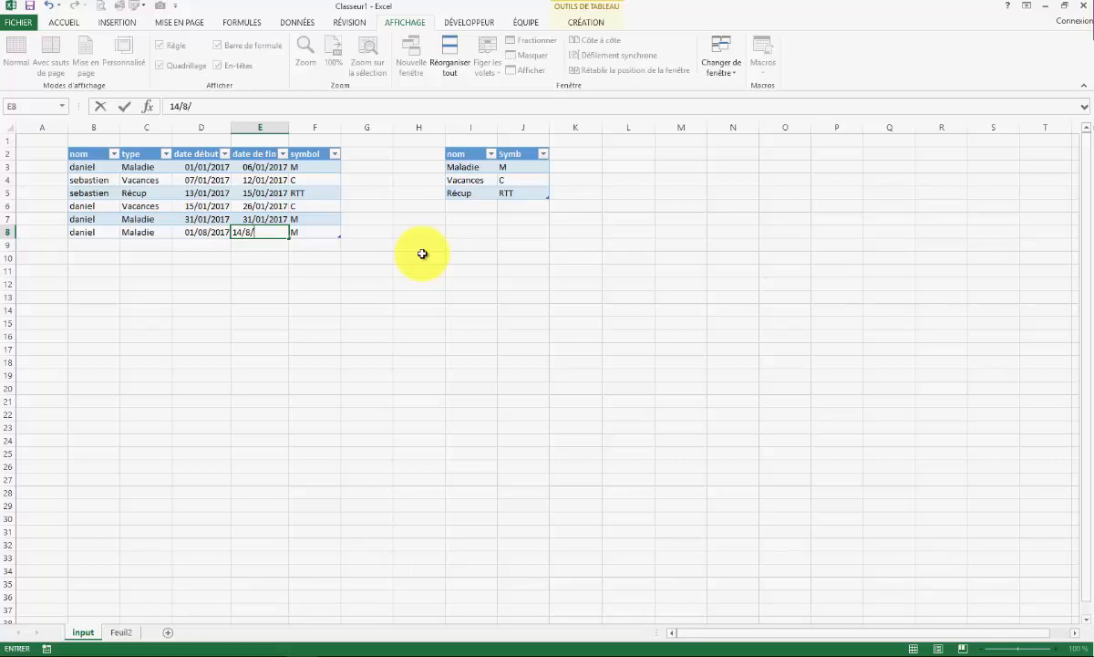
pyautogui.write('2017')
pyautogui.press('Tab')
pyautogui.click(336, 394)
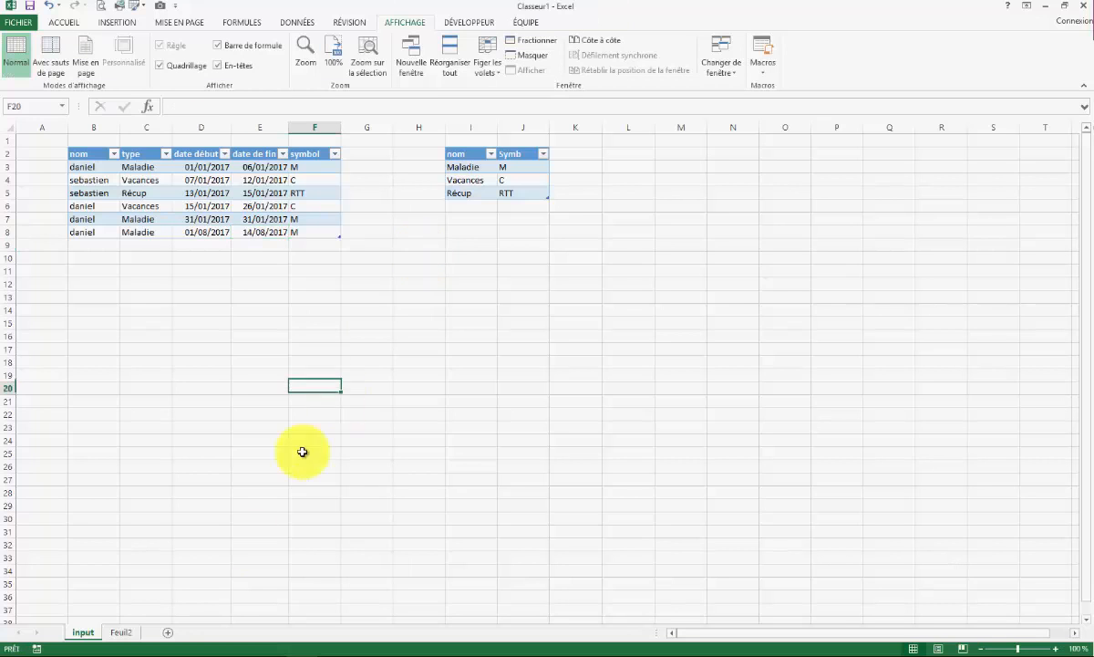
# Step: Check the August absence codes on the calendar sheet against the annual totals under the year
pyautogui.click(123, 632)
pyautogui.scroll(-7, 447, 410)
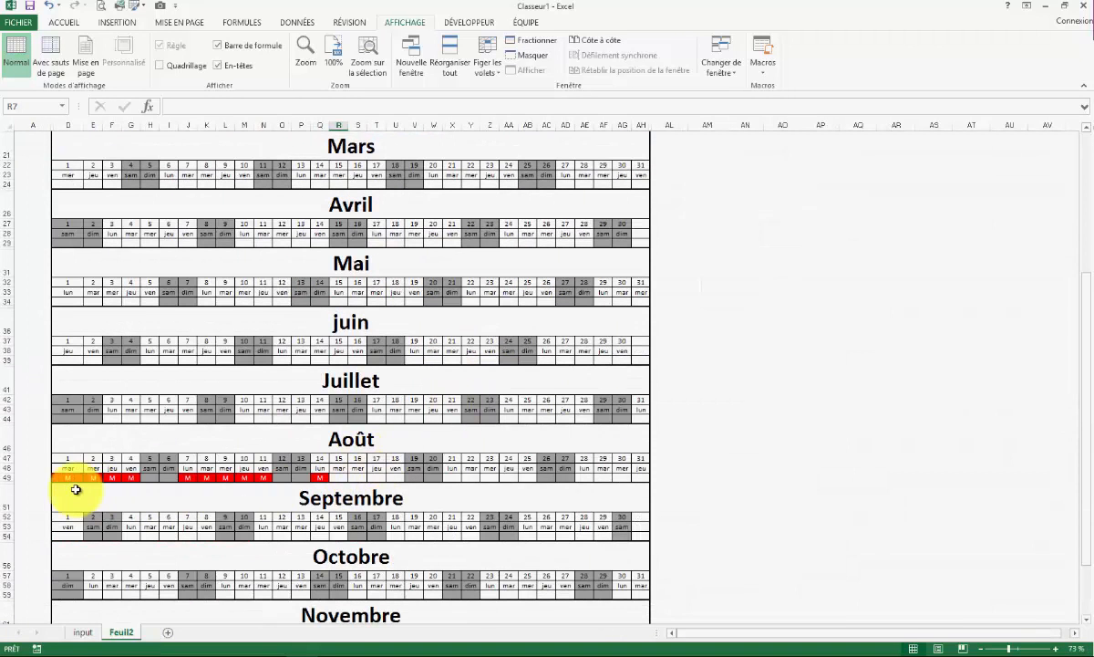
pyautogui.moveTo(66, 478); pyautogui.dragTo(319, 478)
pyautogui.scroll(7, 355, 446)
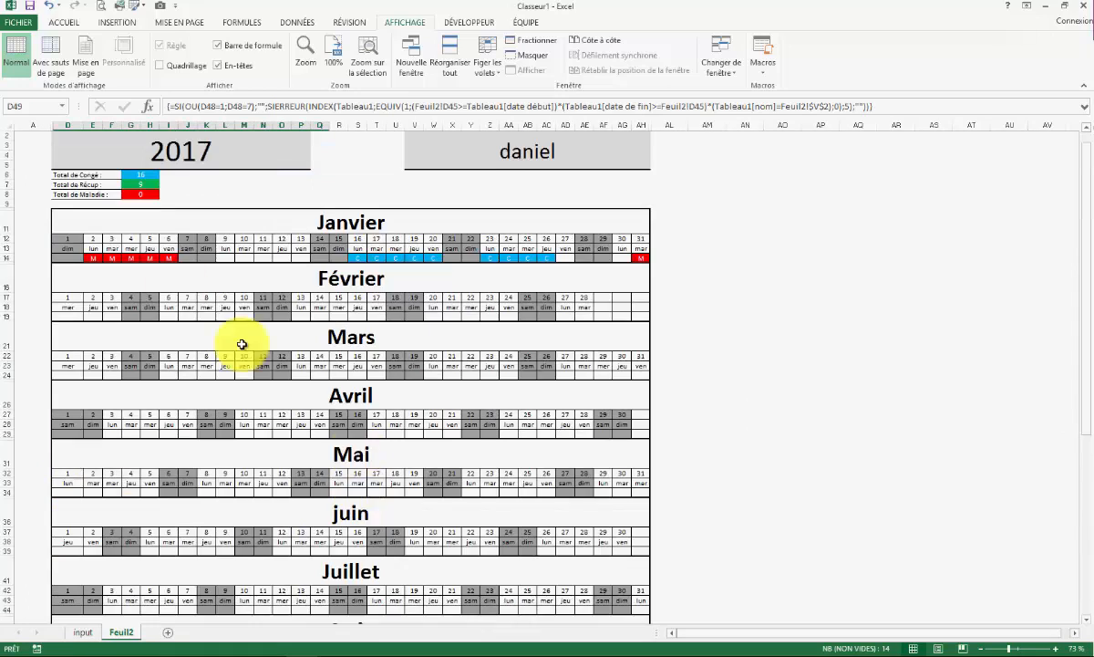
pyautogui.scroll(-5, 401, 262)
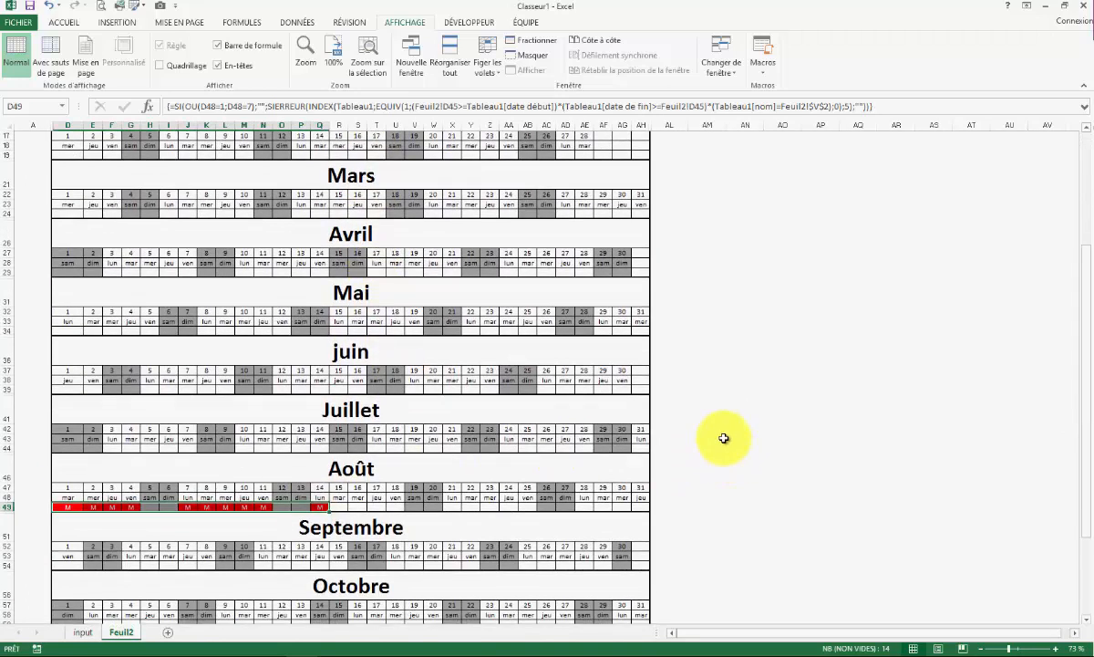
pyautogui.scroll(5, 723, 438)
pyautogui.scroll(-2, 723, 439)
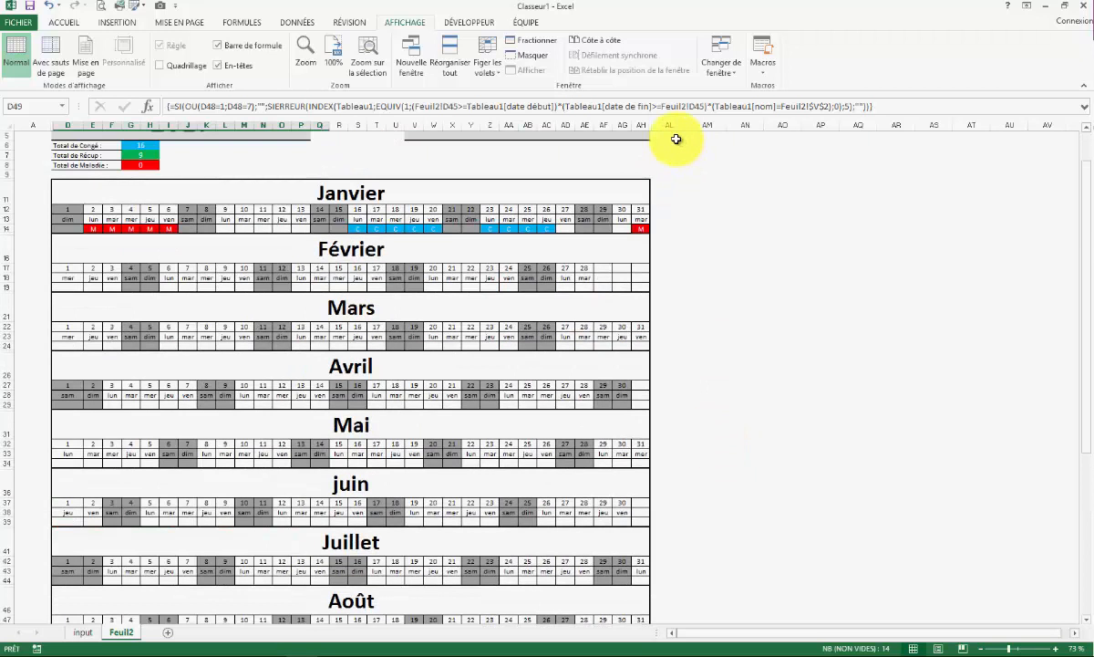
# Step: Unhide columns AI to AK beside the calendar and check August's monthly M count
pyautogui.click(666, 126)
pyautogui.keyDown('shift'); pyautogui.click(641, 128); pyautogui.keyUp('shift')
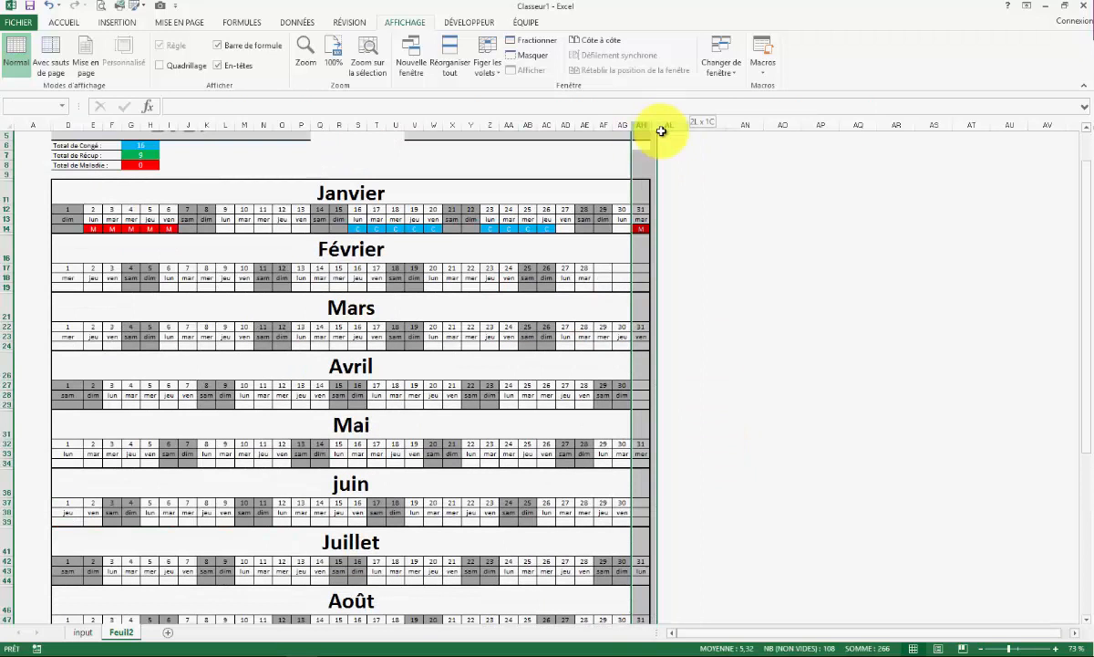
pyautogui.rightClick(632, 126)
pyautogui.click(735, 318)
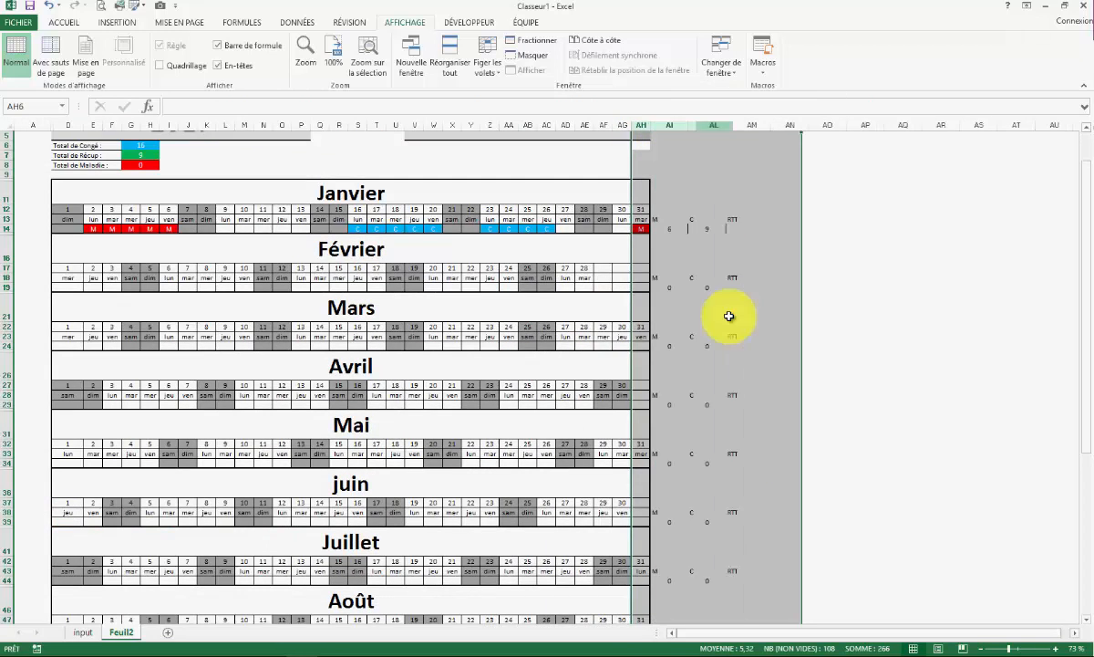
pyautogui.click(895, 375)
pyautogui.scroll(-5, 608, 432)
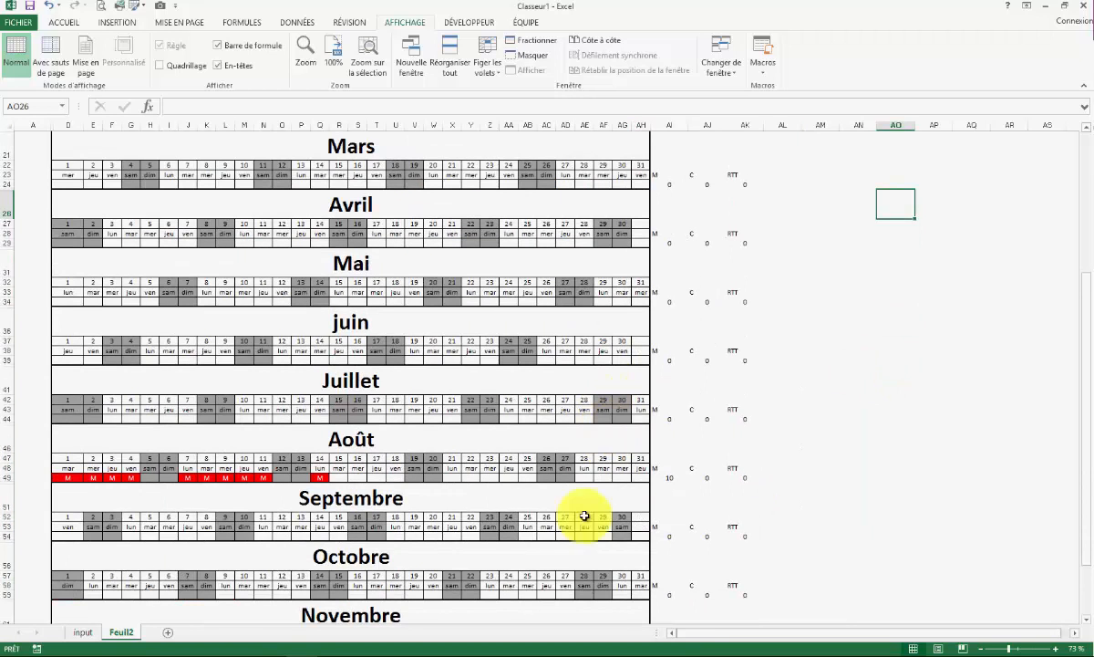
pyautogui.click(673, 478)
# Step: Correct the Total de Maladie formula to =SOMME(AI:AI) so it sums the M counts
pyautogui.scroll(7, 674, 476)
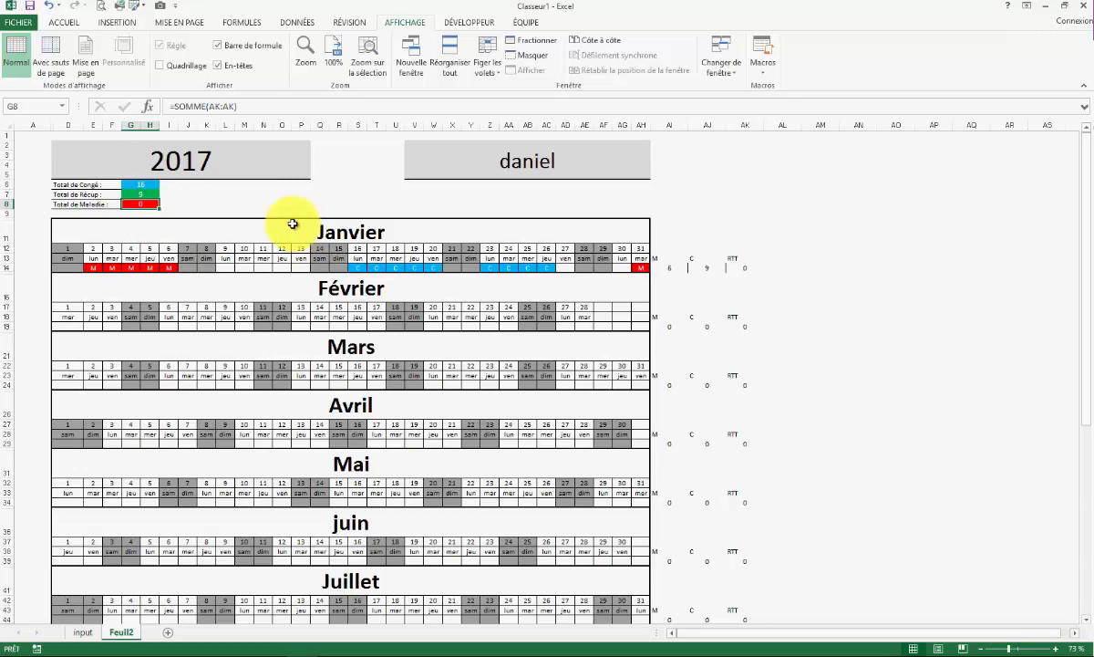
pyautogui.click(235, 107)
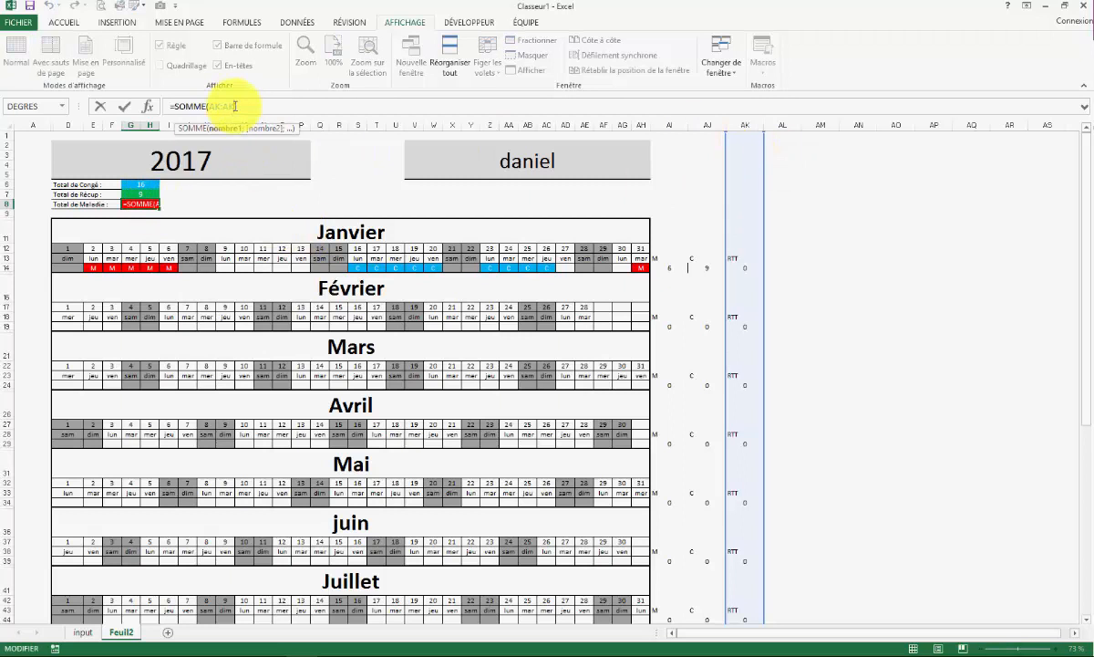
pyautogui.click(670, 124)
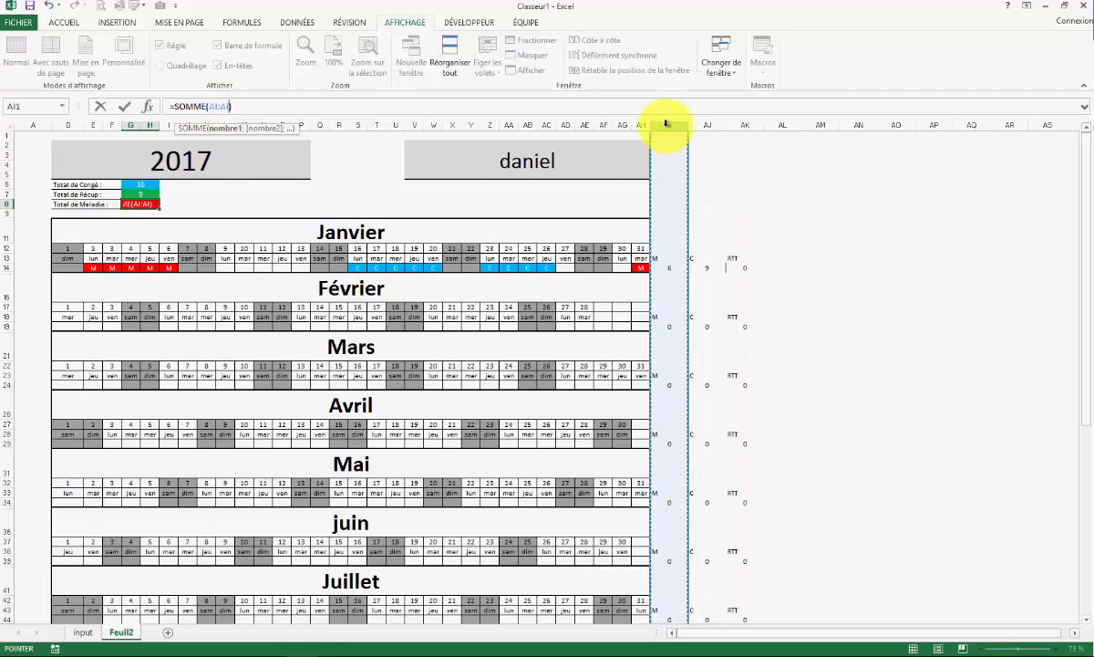
pyautogui.press('Return')
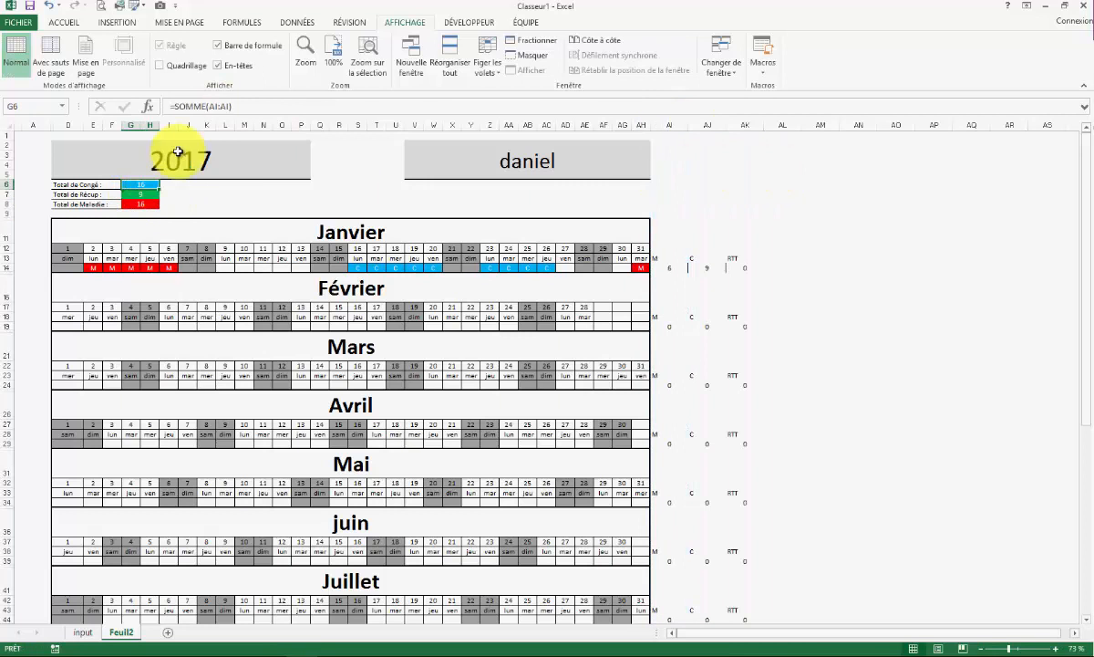
# Step: Correct the Total de Congé formula to sum column AJ and the Total de Récup formula to sum column AK
pyautogui.moveTo(230, 107); pyautogui.dragTo(211, 108)
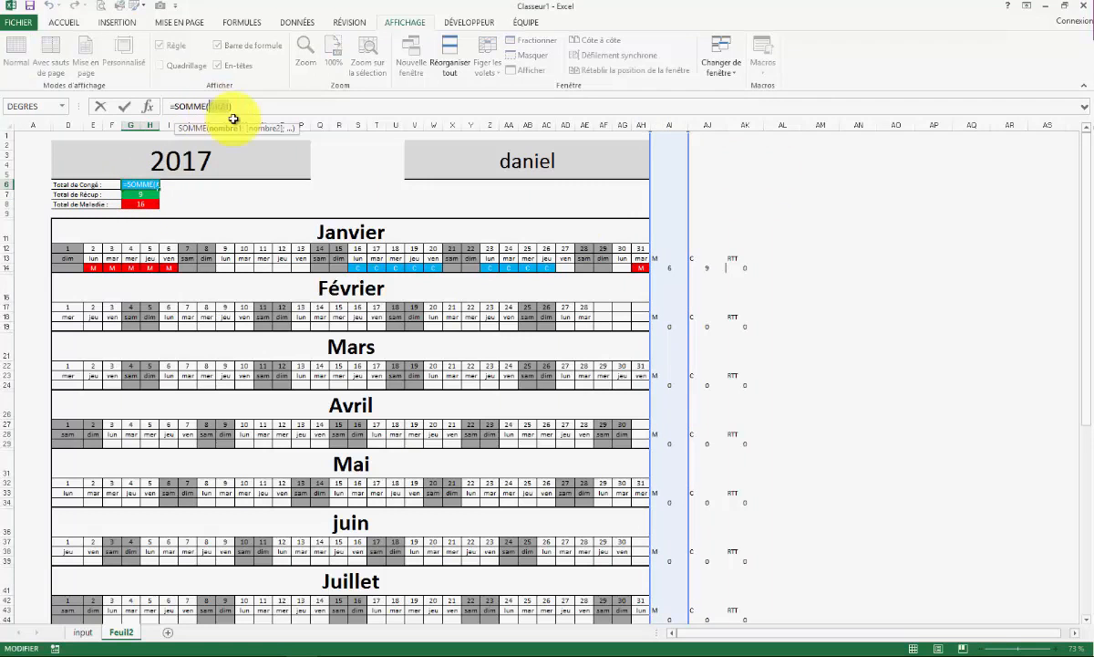
pyautogui.click(718, 128)
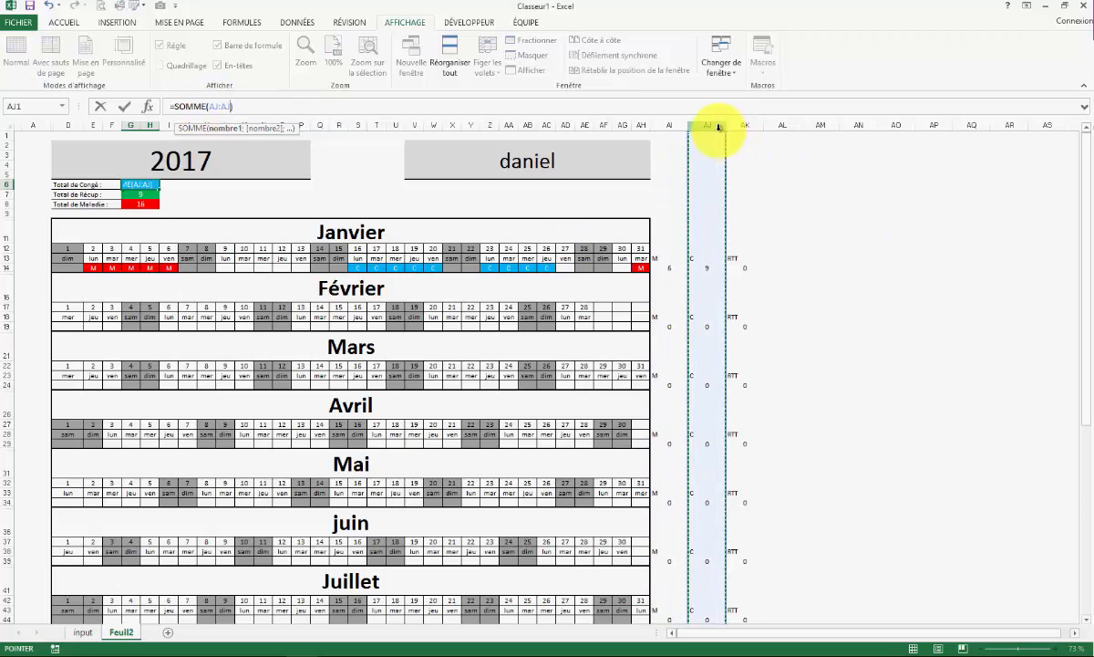
pyautogui.press('Return')
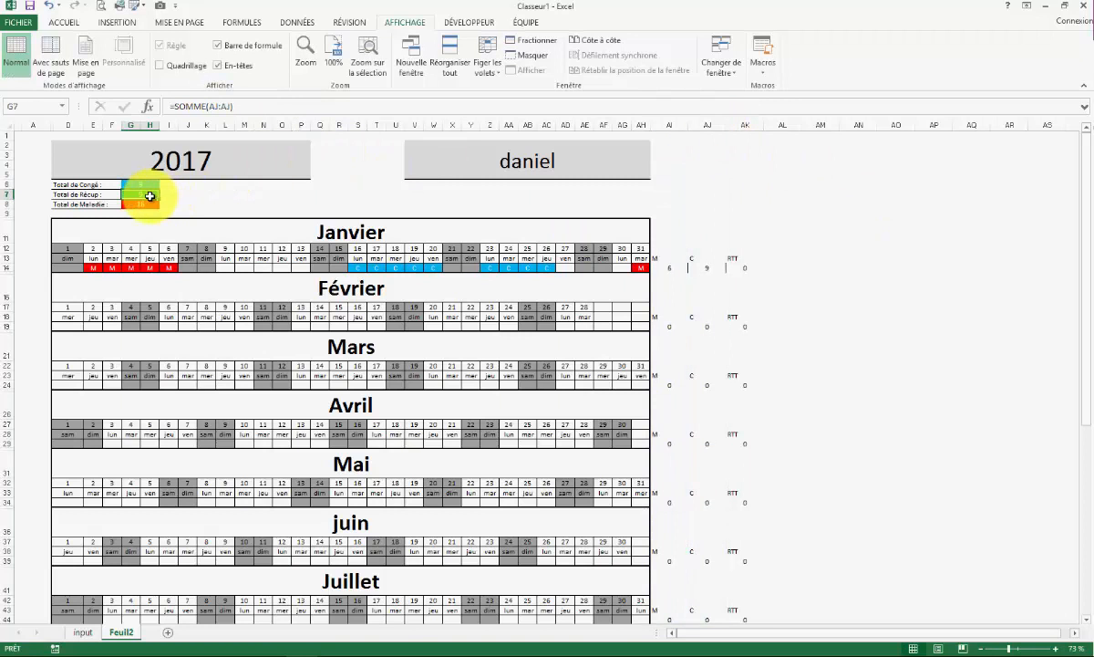
pyautogui.moveTo(230, 108); pyautogui.dragTo(219, 109)
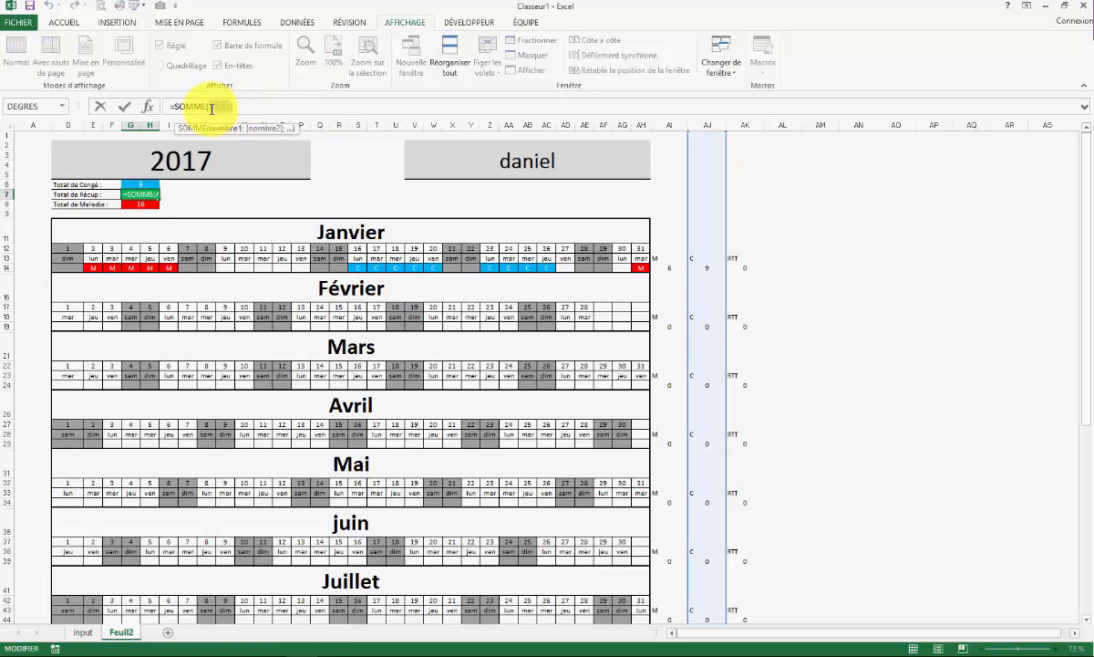
pyautogui.click(744, 128)
pyautogui.press('Return')
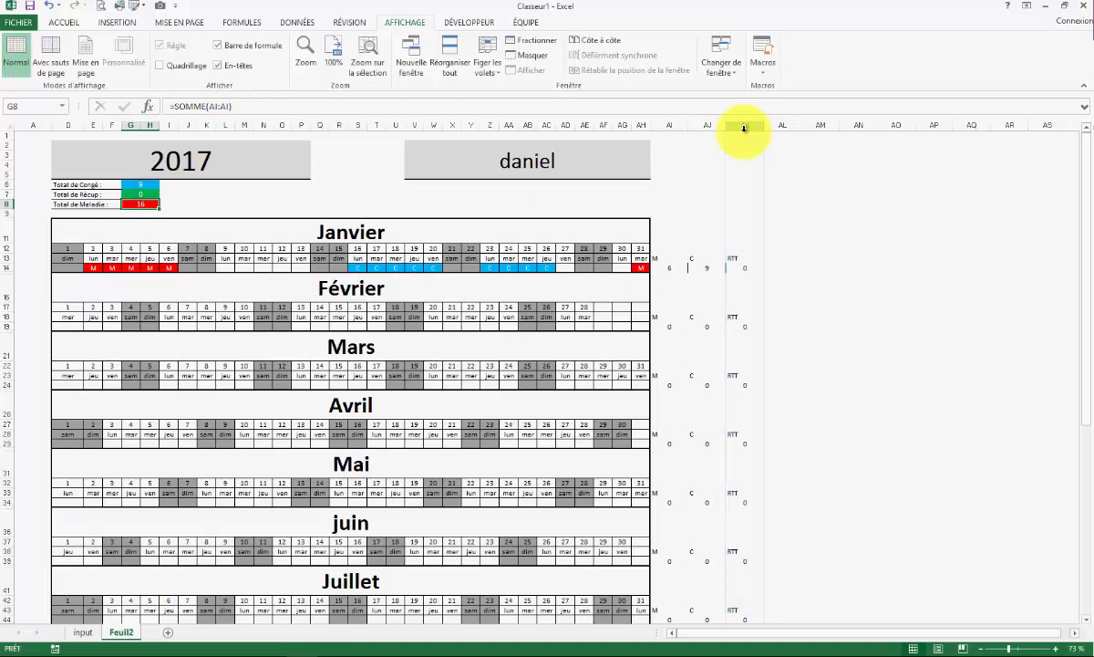
# Step: Hide the monthly count columns AI to AK again
pyautogui.click(766, 316)
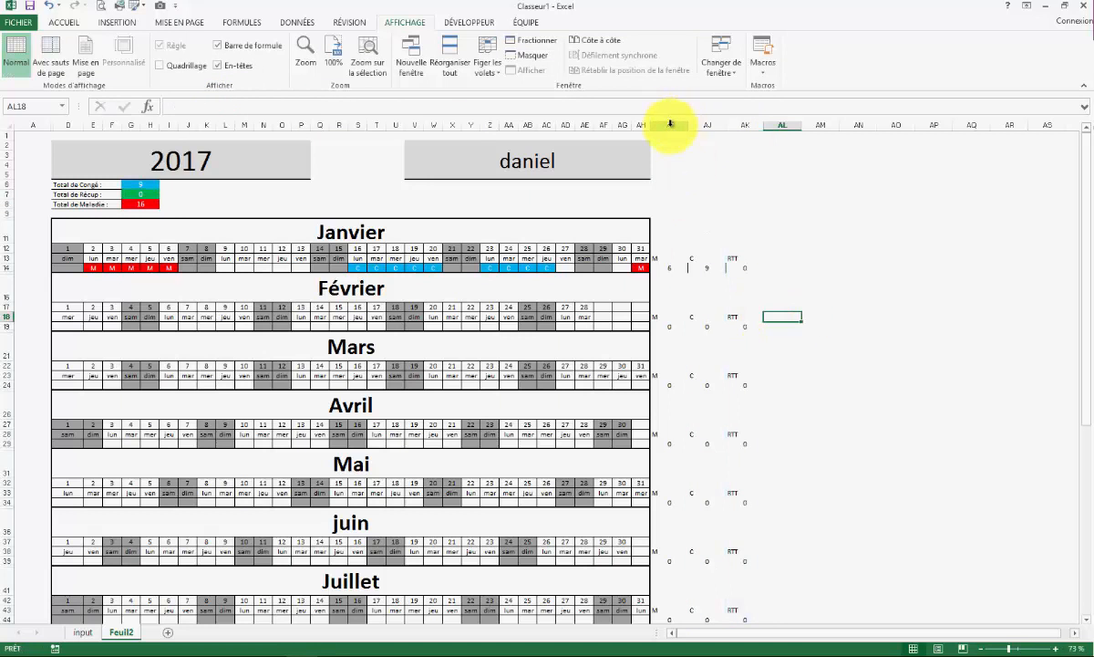
pyautogui.moveTo(671, 119); pyautogui.dragTo(738, 116)
pyautogui.rightClick(696, 238)
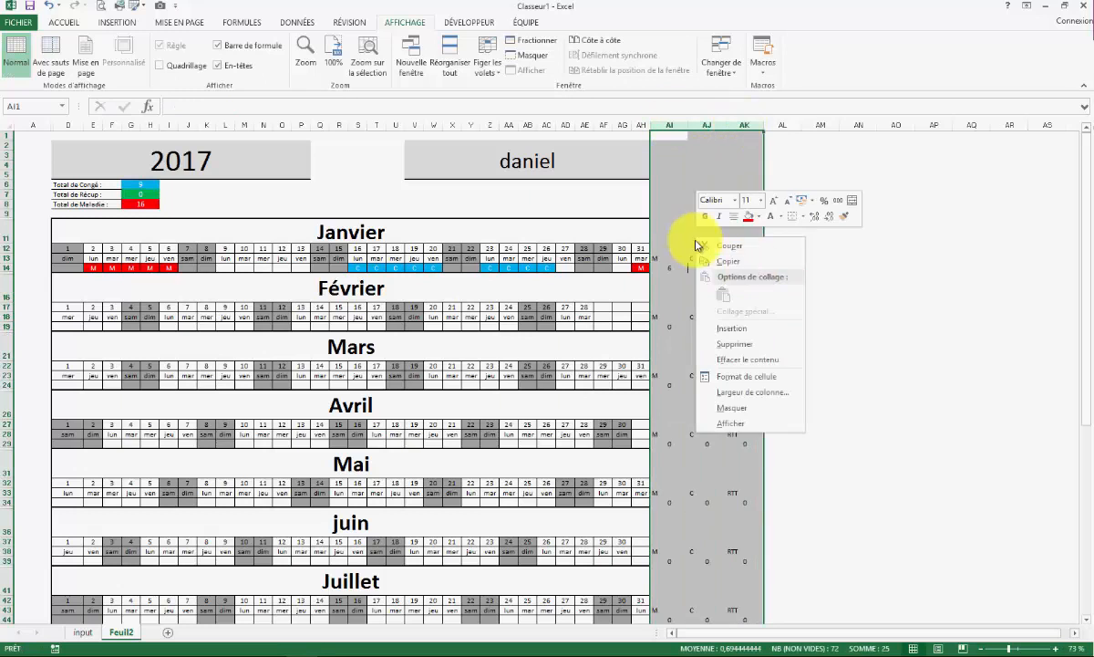
pyautogui.click(741, 408)
pyautogui.click(818, 424)
# Step: Change the calendar year to 2018 and look over the months through December
pyautogui.scroll(-10, 745, 393)
pyautogui.scroll(10, 427, 411)
pyautogui.click(181, 151)
pyautogui.doubleClick(179, 162)
pyautogui.write('201')
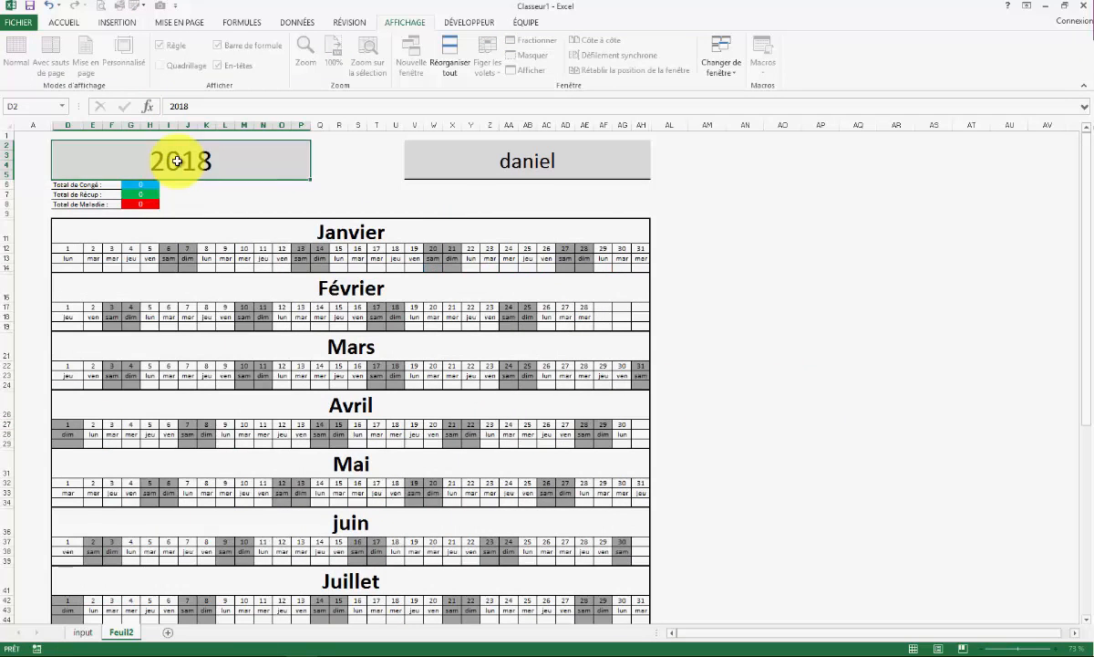
pyautogui.press('Return')
pyautogui.scroll(-7, 269, 252)
pyautogui.scroll(-2, 538, 552)
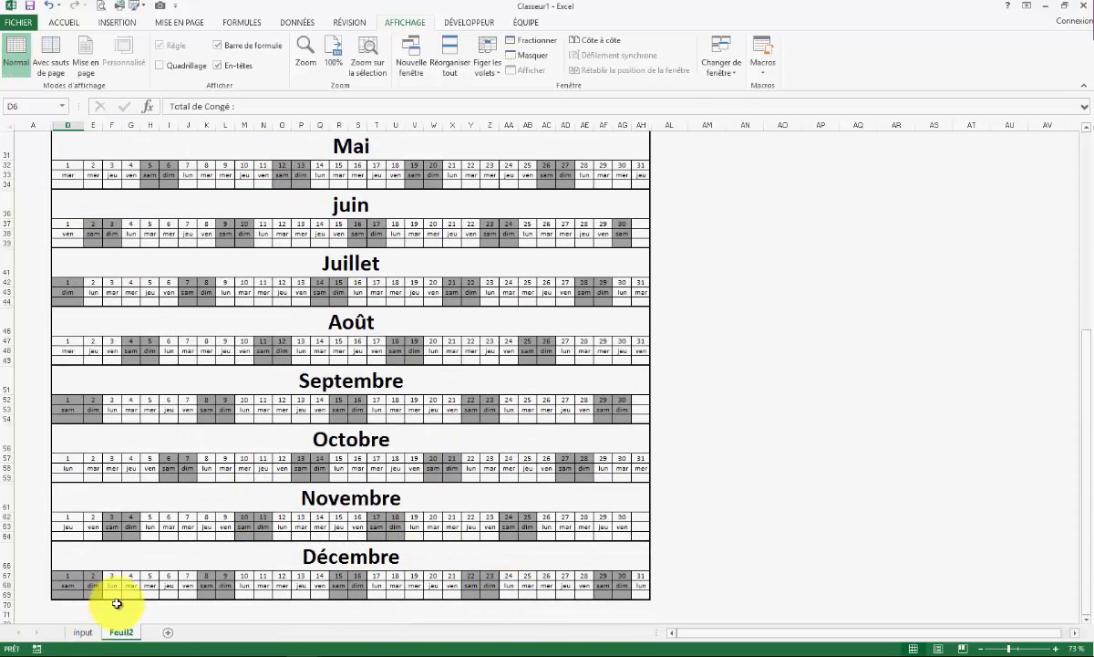
# Step: Narrow column D to match the width of the other day columns
pyautogui.scroll(7, 191, 469)
pyautogui.moveTo(83, 125); pyautogui.dragTo(71, 125)
pyautogui.click(844, 248)
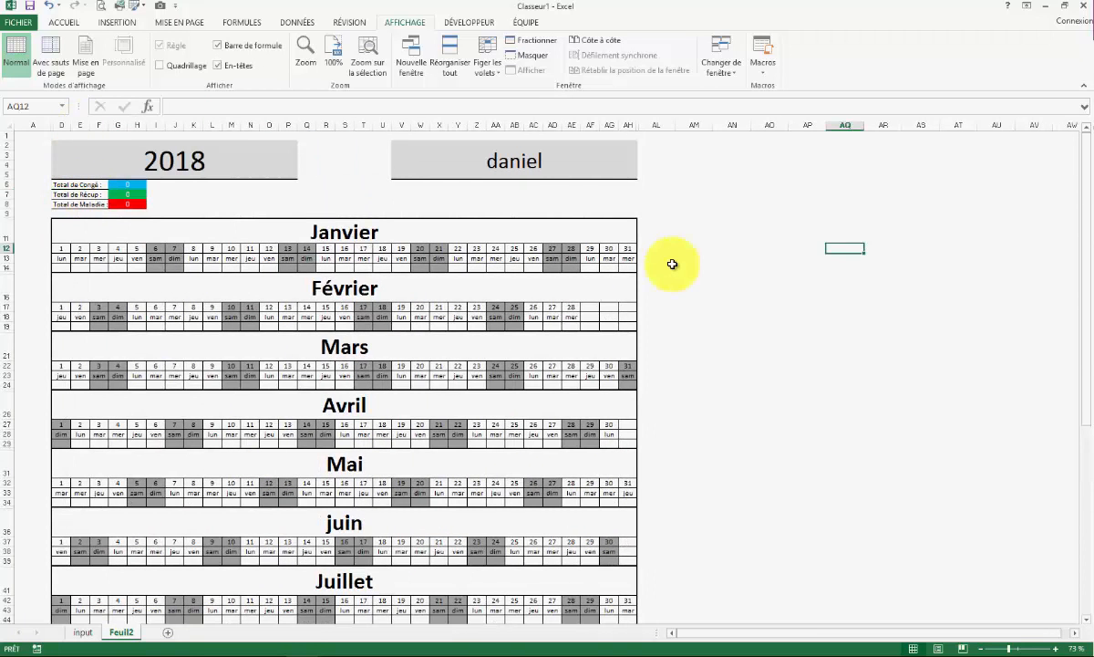